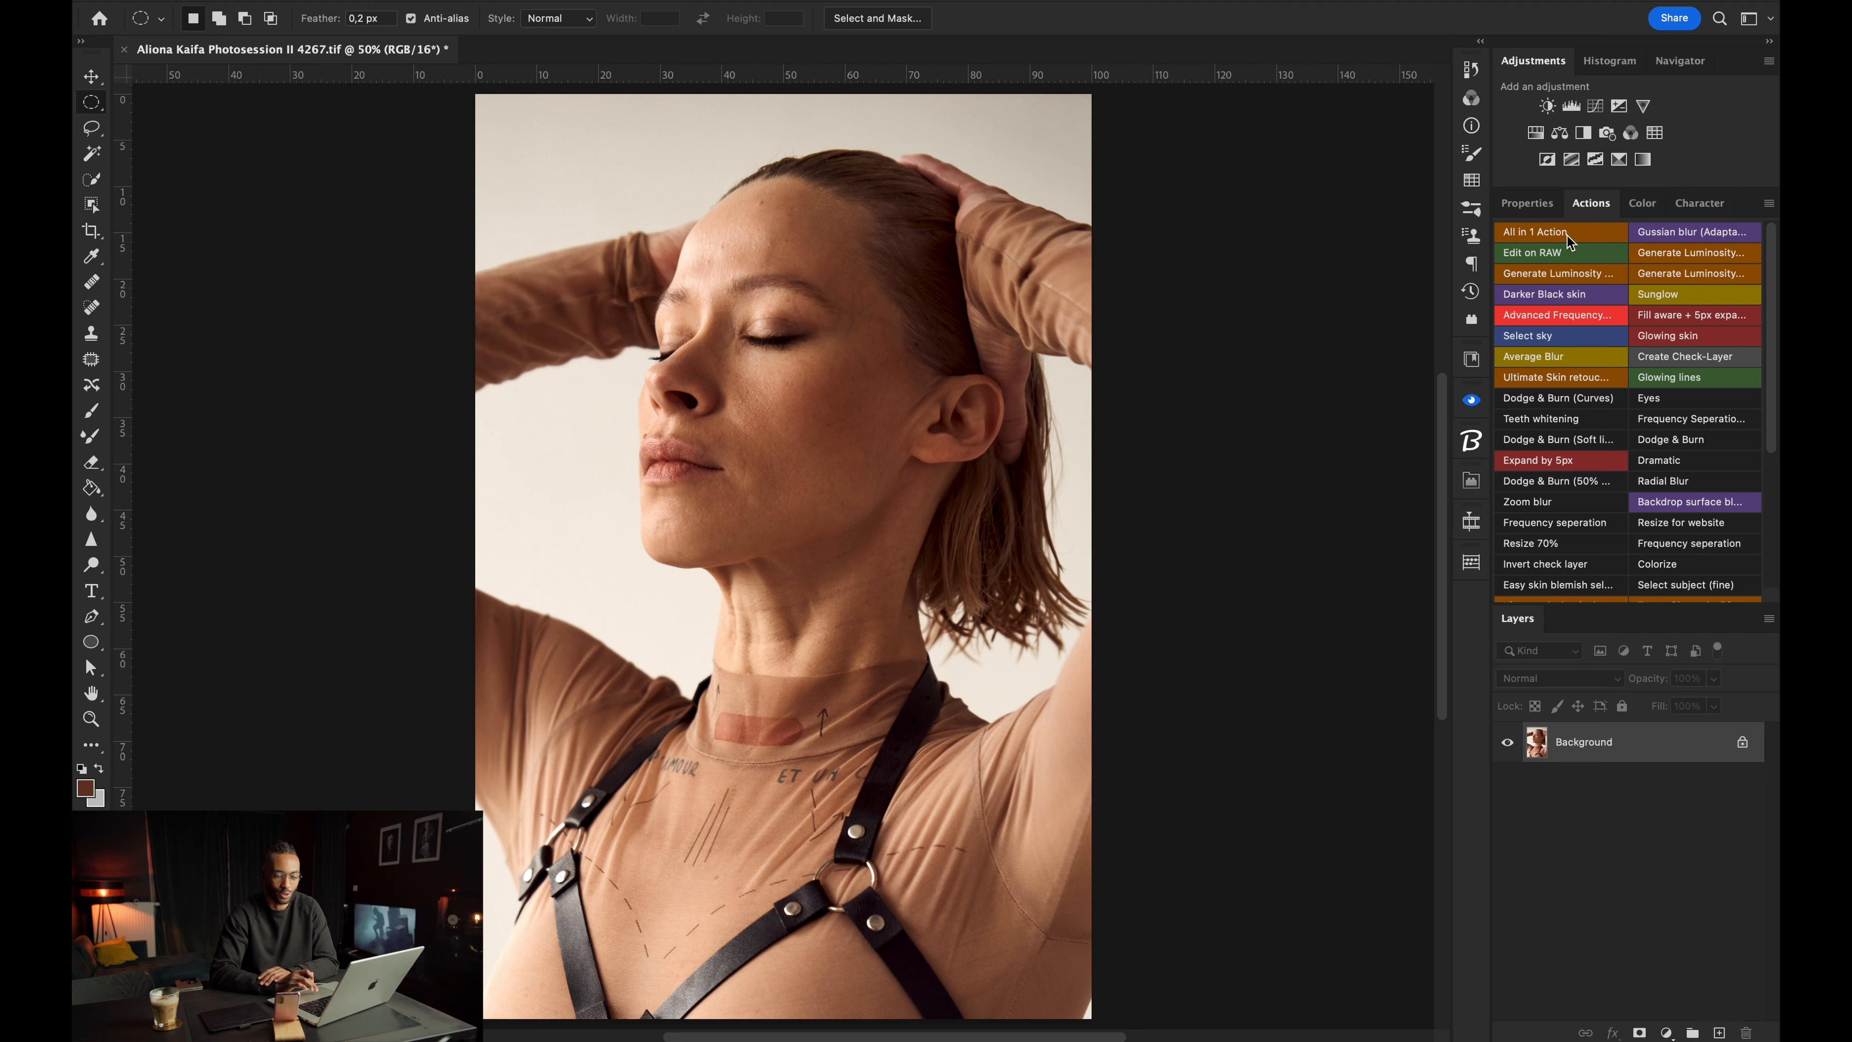
Run the All in 1 Action with an 18-pixel Gaussian Blur, and delete its Vignette layer, Color toning group and Adjustment group.
left_click(1560, 232)
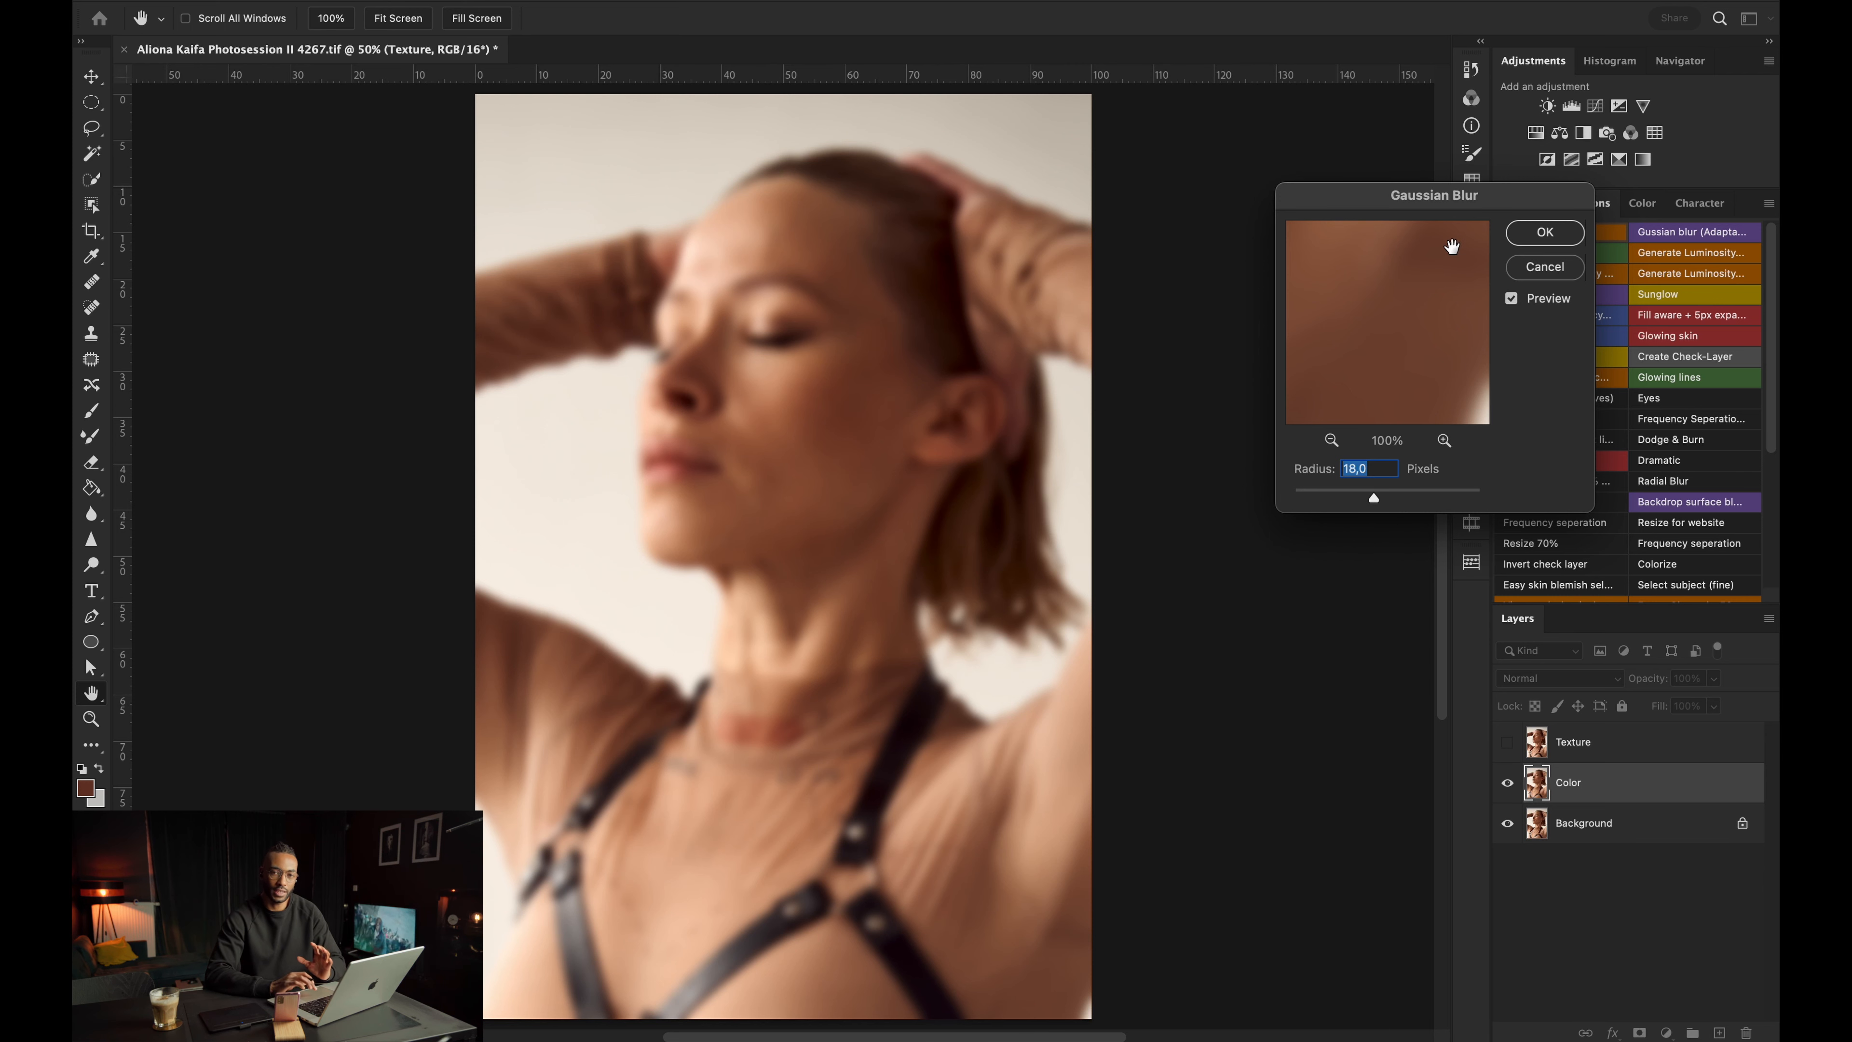
left_click(1533, 242)
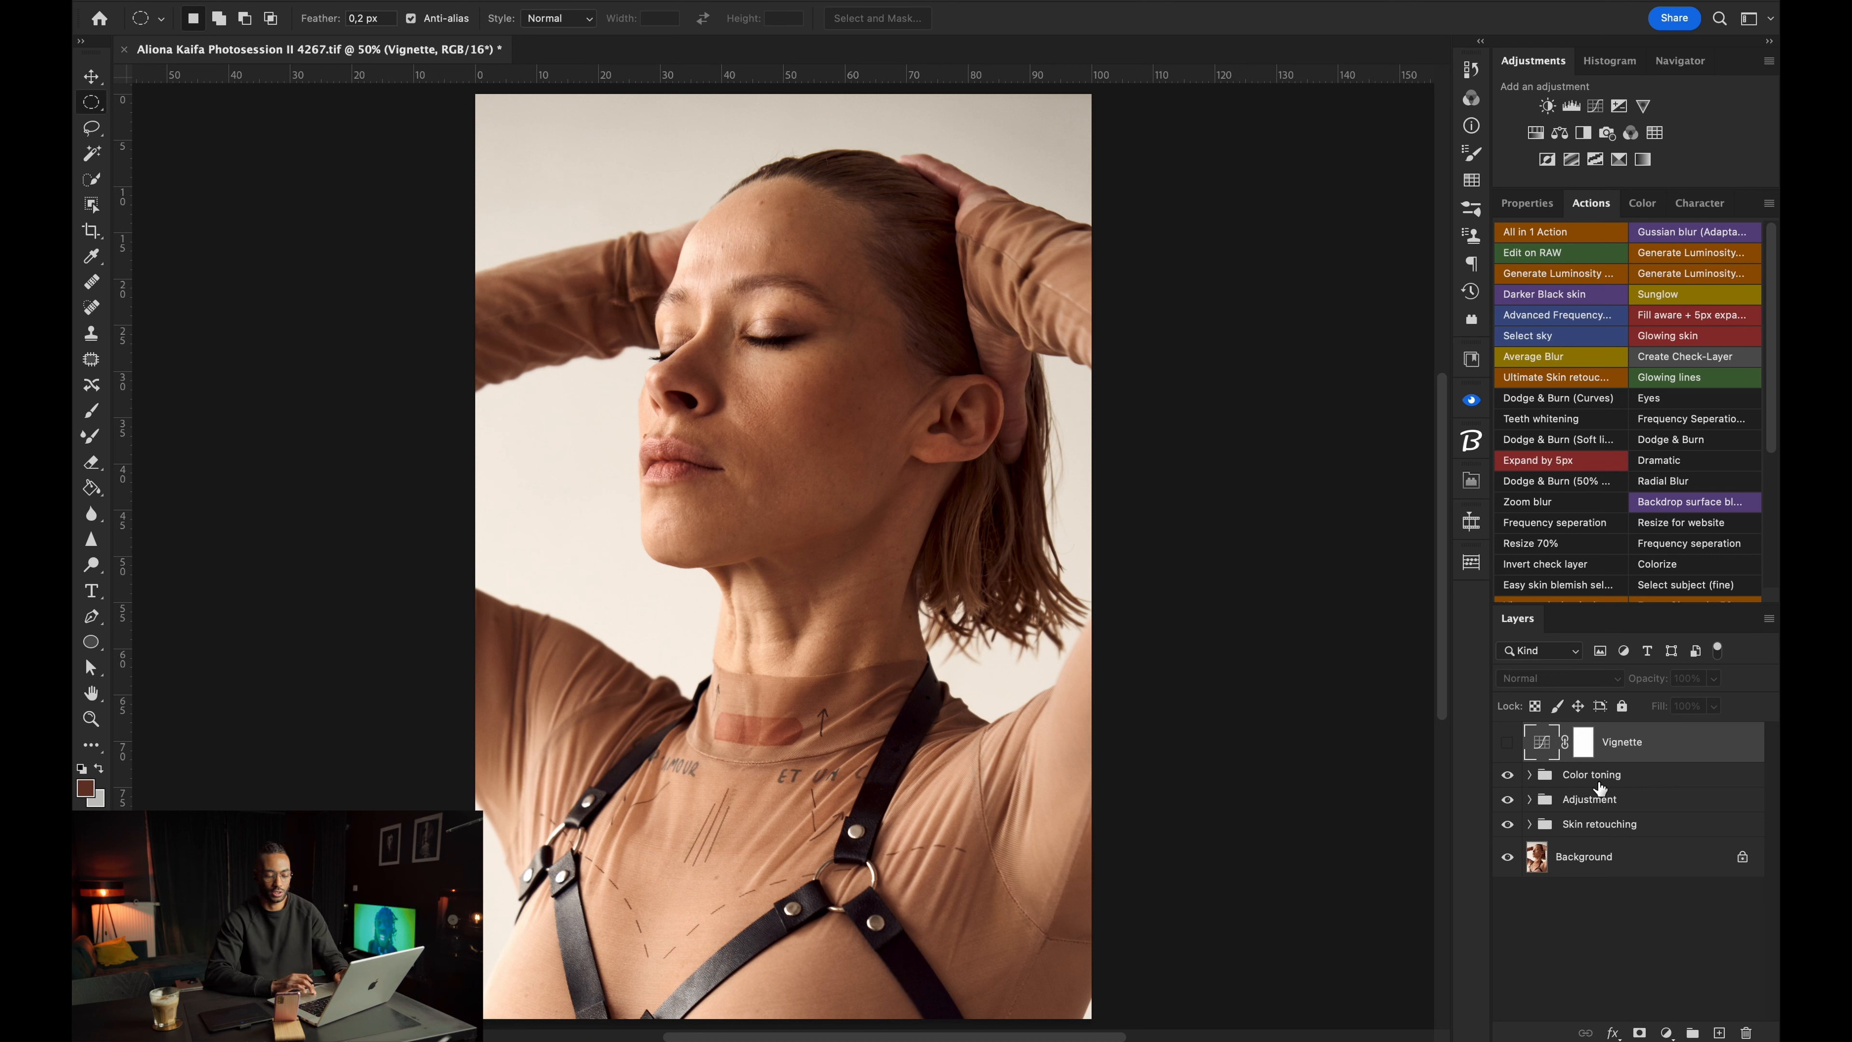
left_click(1607, 801, "shift")
key("Delete")
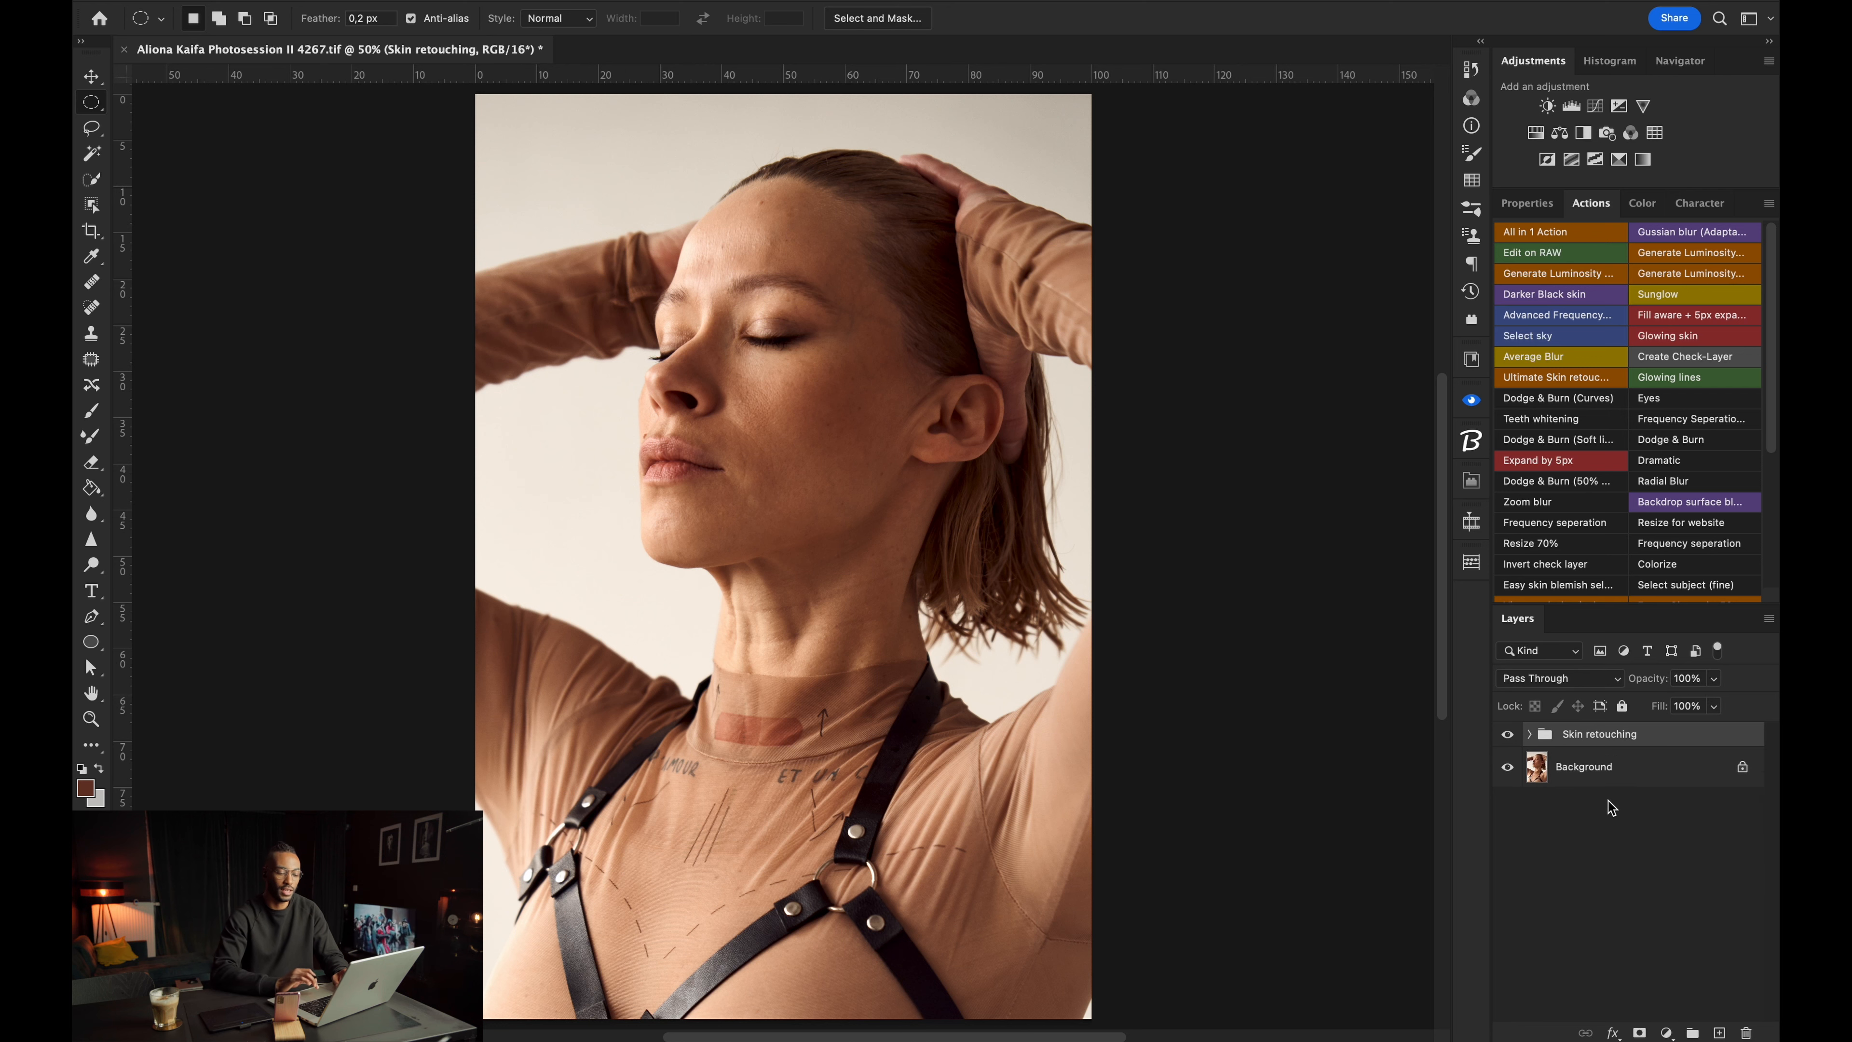
Expand the Skin retouching and Frequency seperation groups, and view the Texture edit layer in isolation before restoring the full image.
left_click(1530, 739)
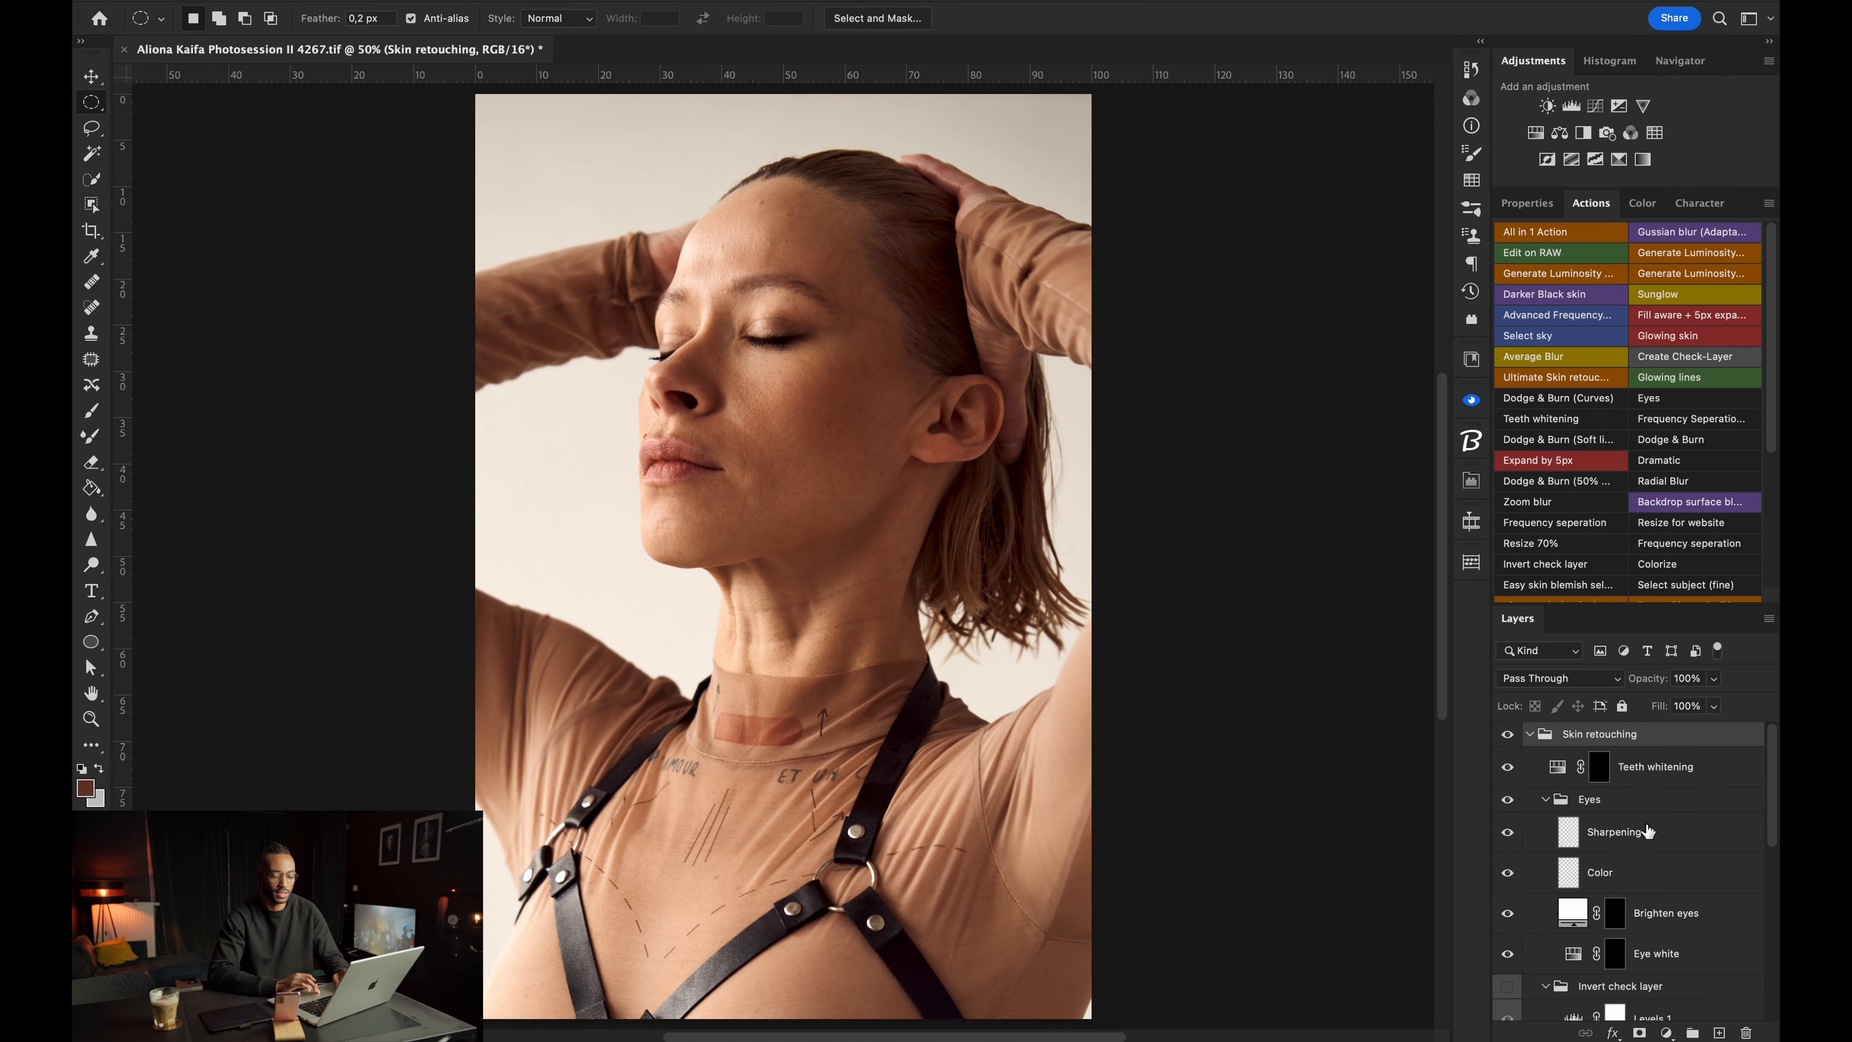
scroll(1633, 817, "down", 3)
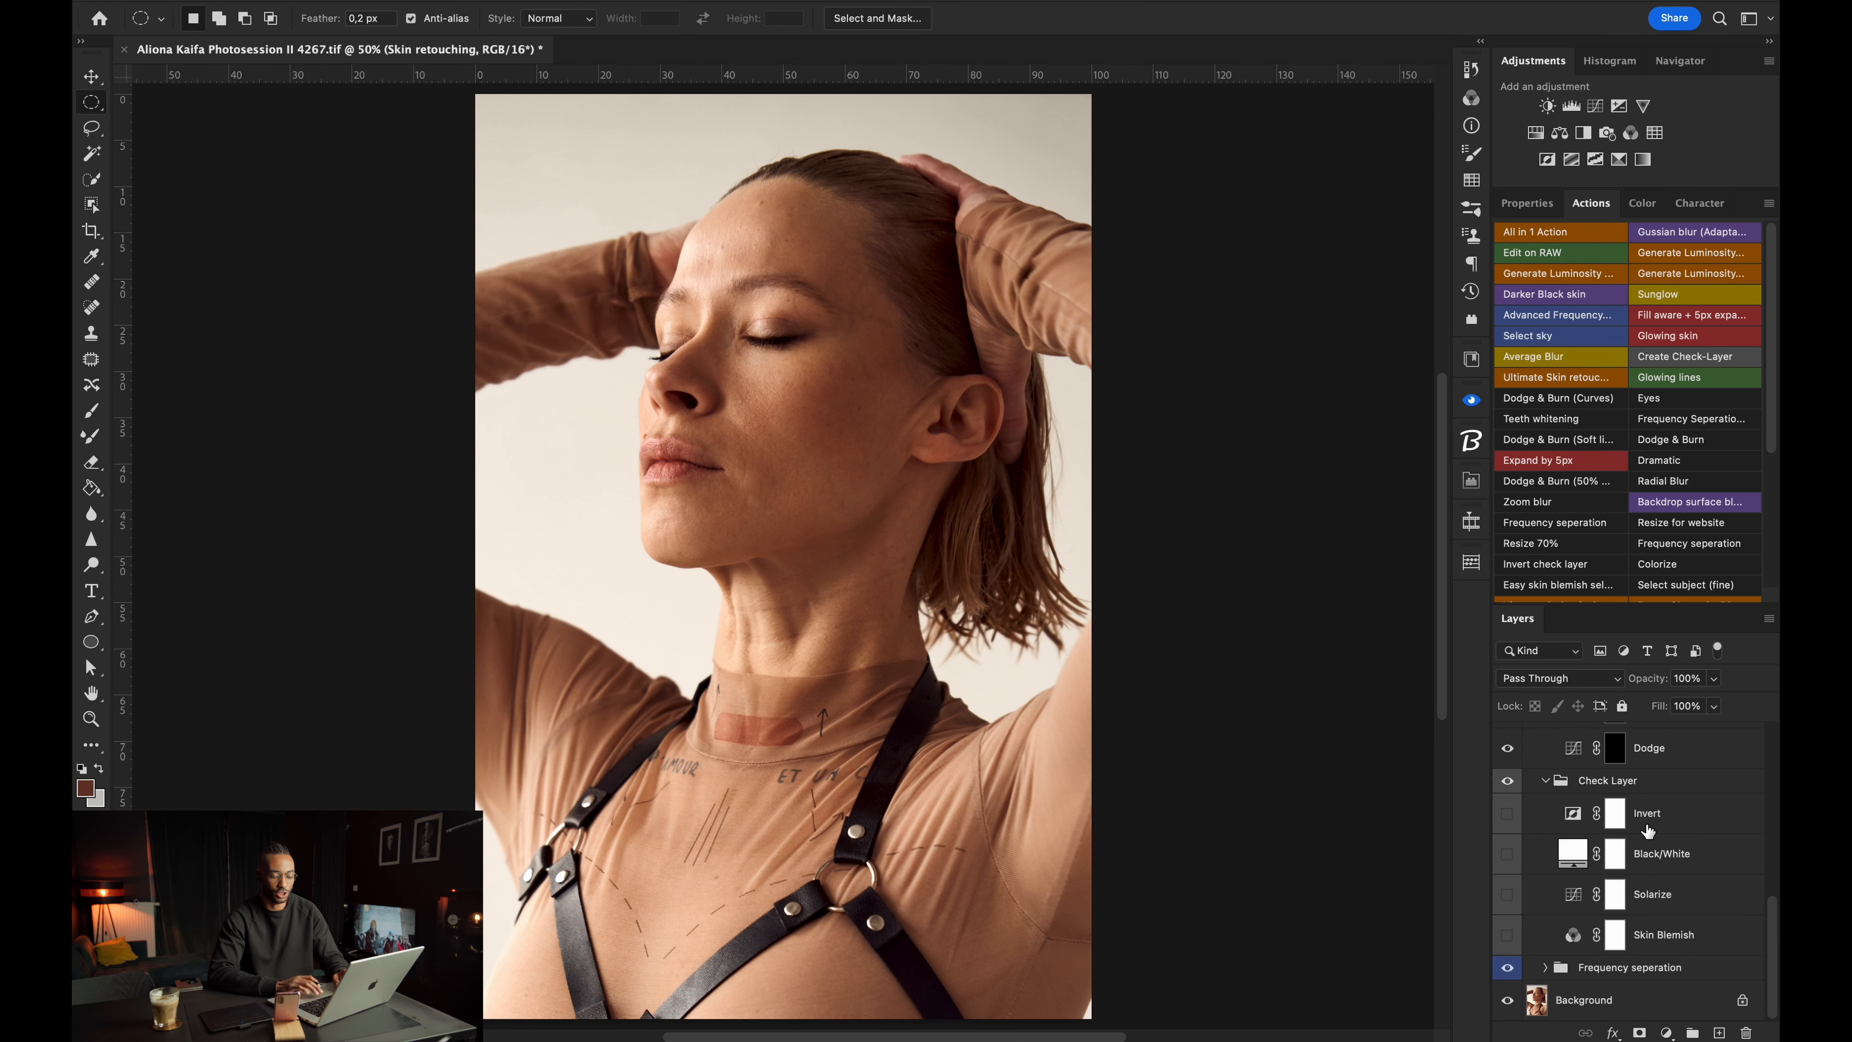
left_click(1544, 967)
scroll(1547, 973, "down", 3)
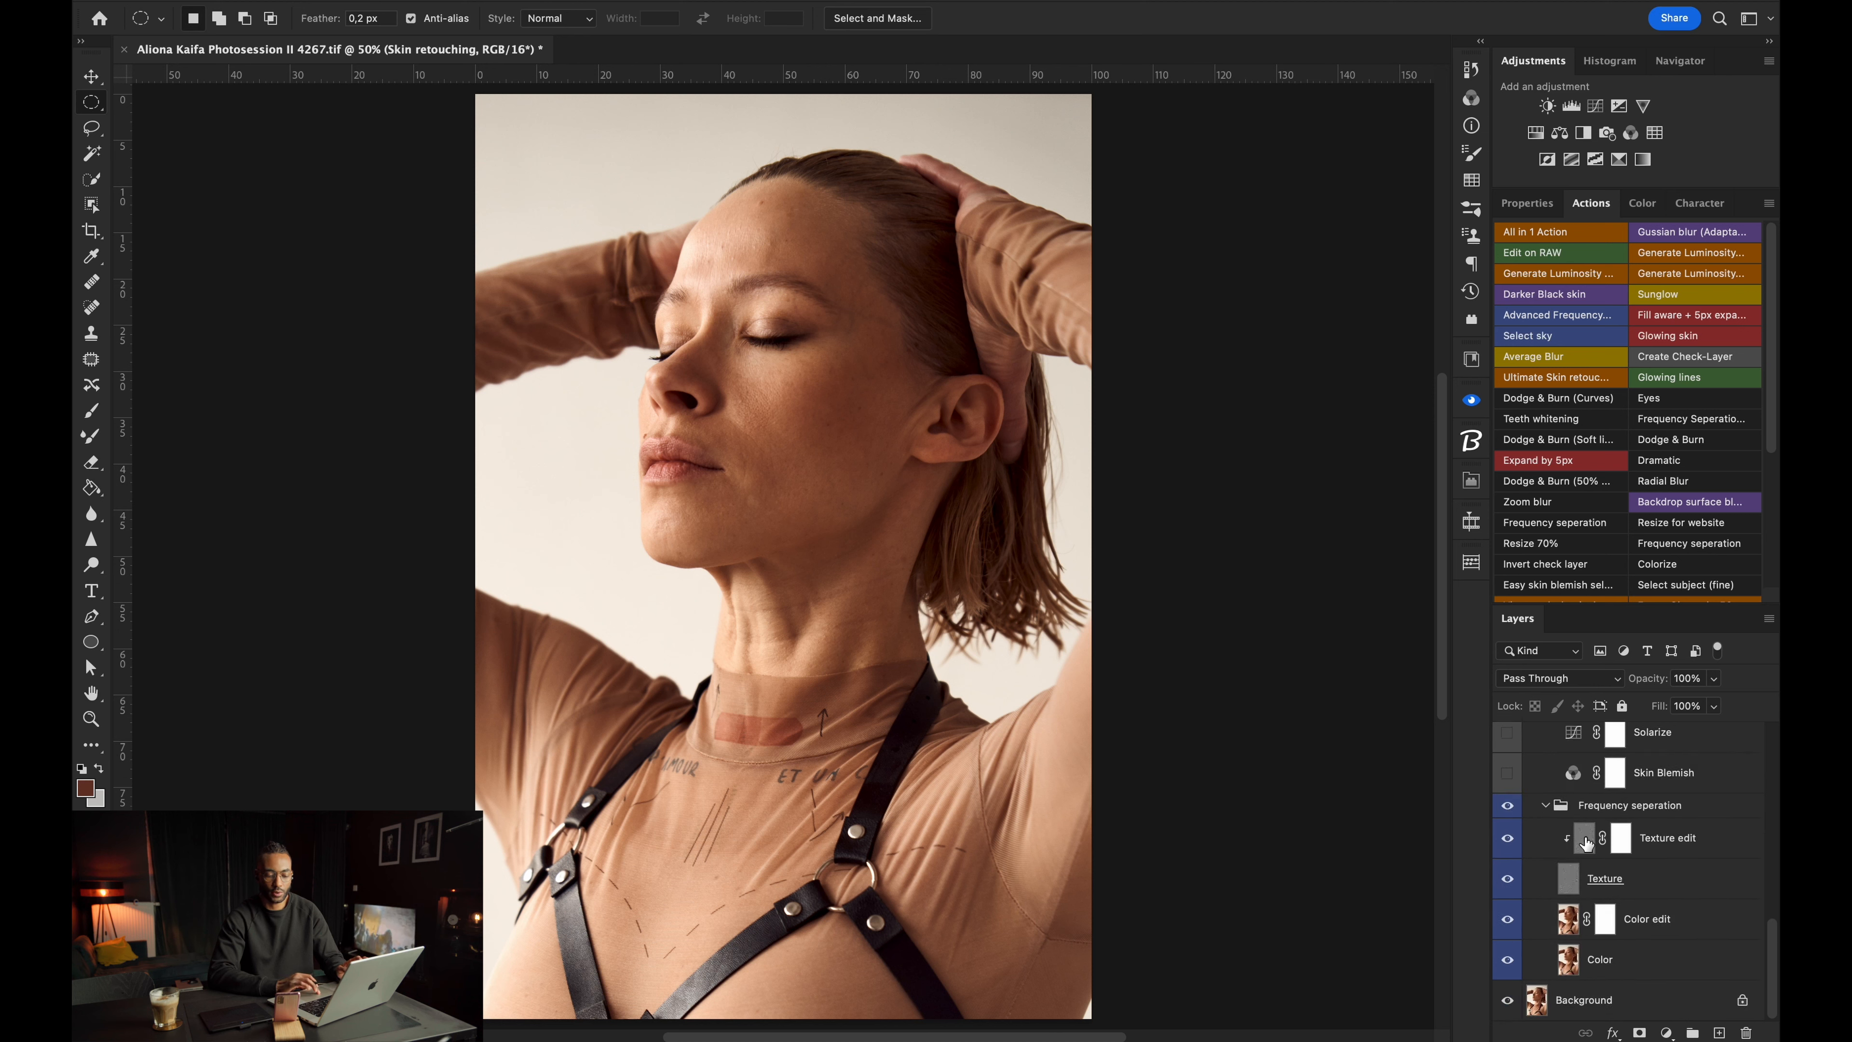
left_click(1706, 847)
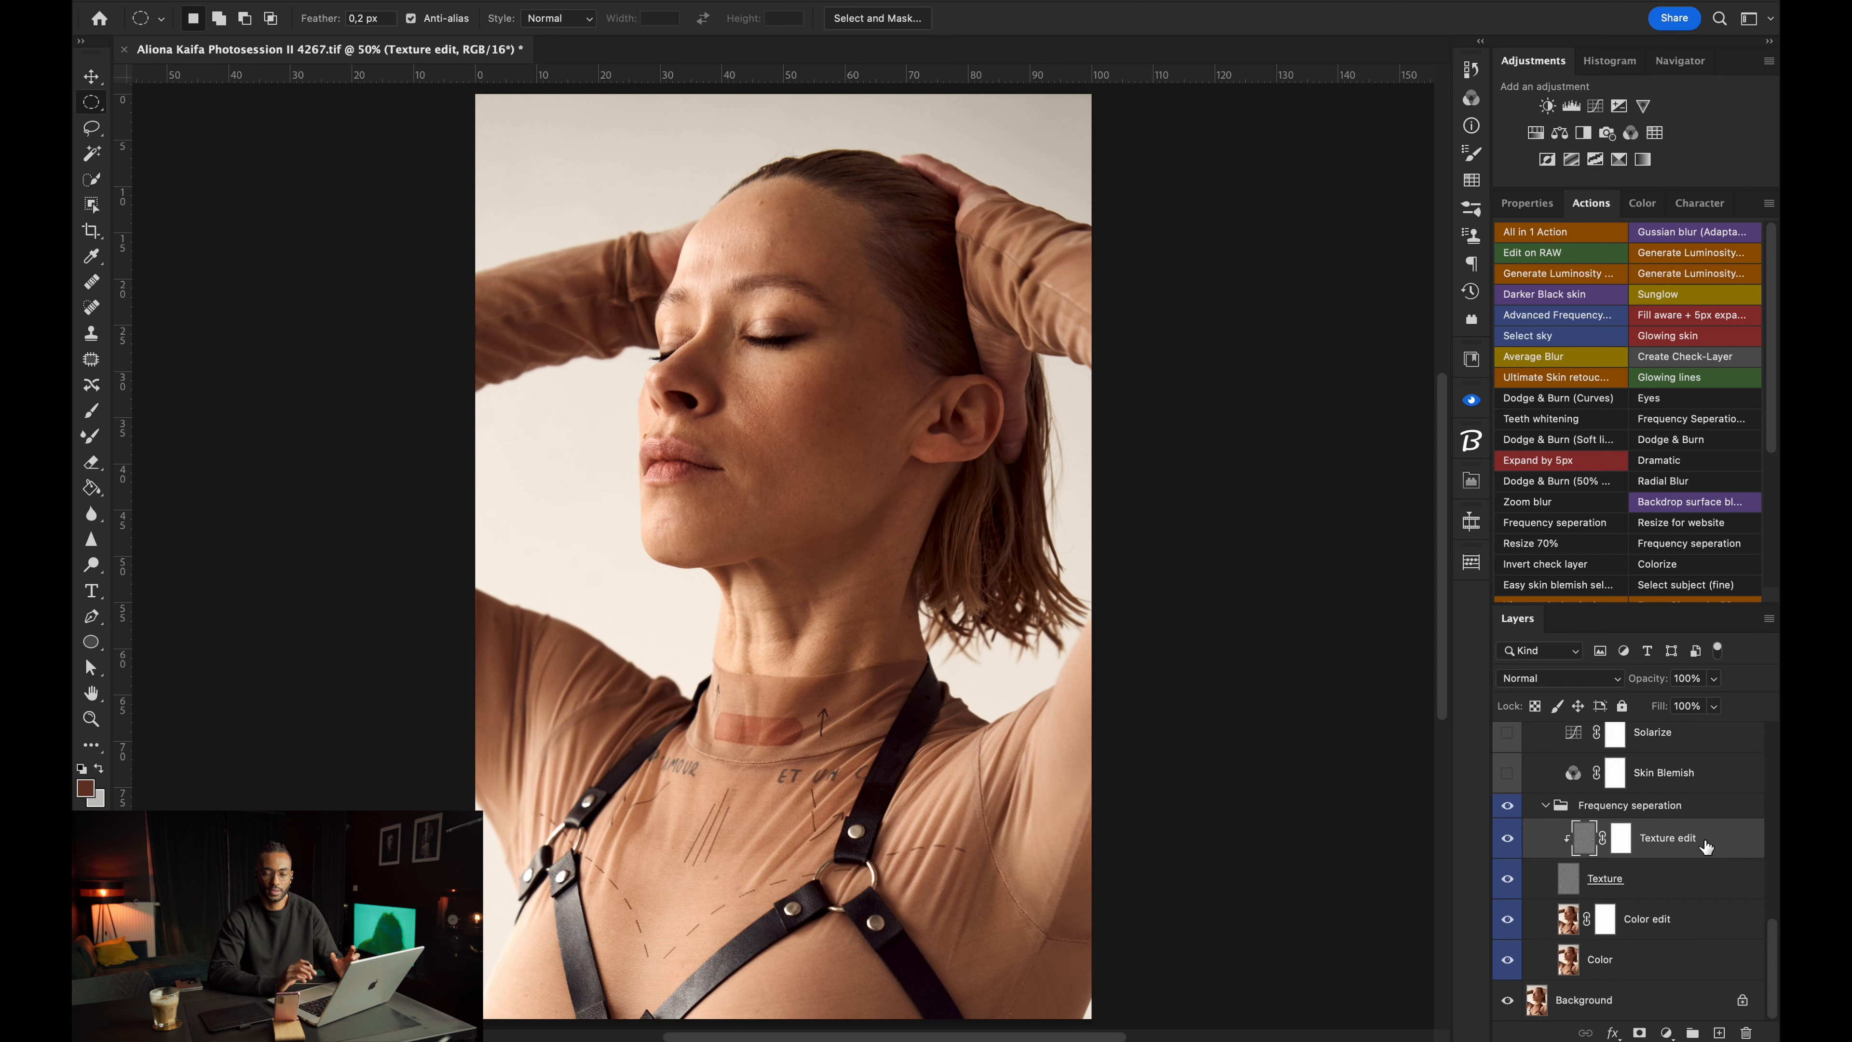
left_click(1506, 841, "alt")
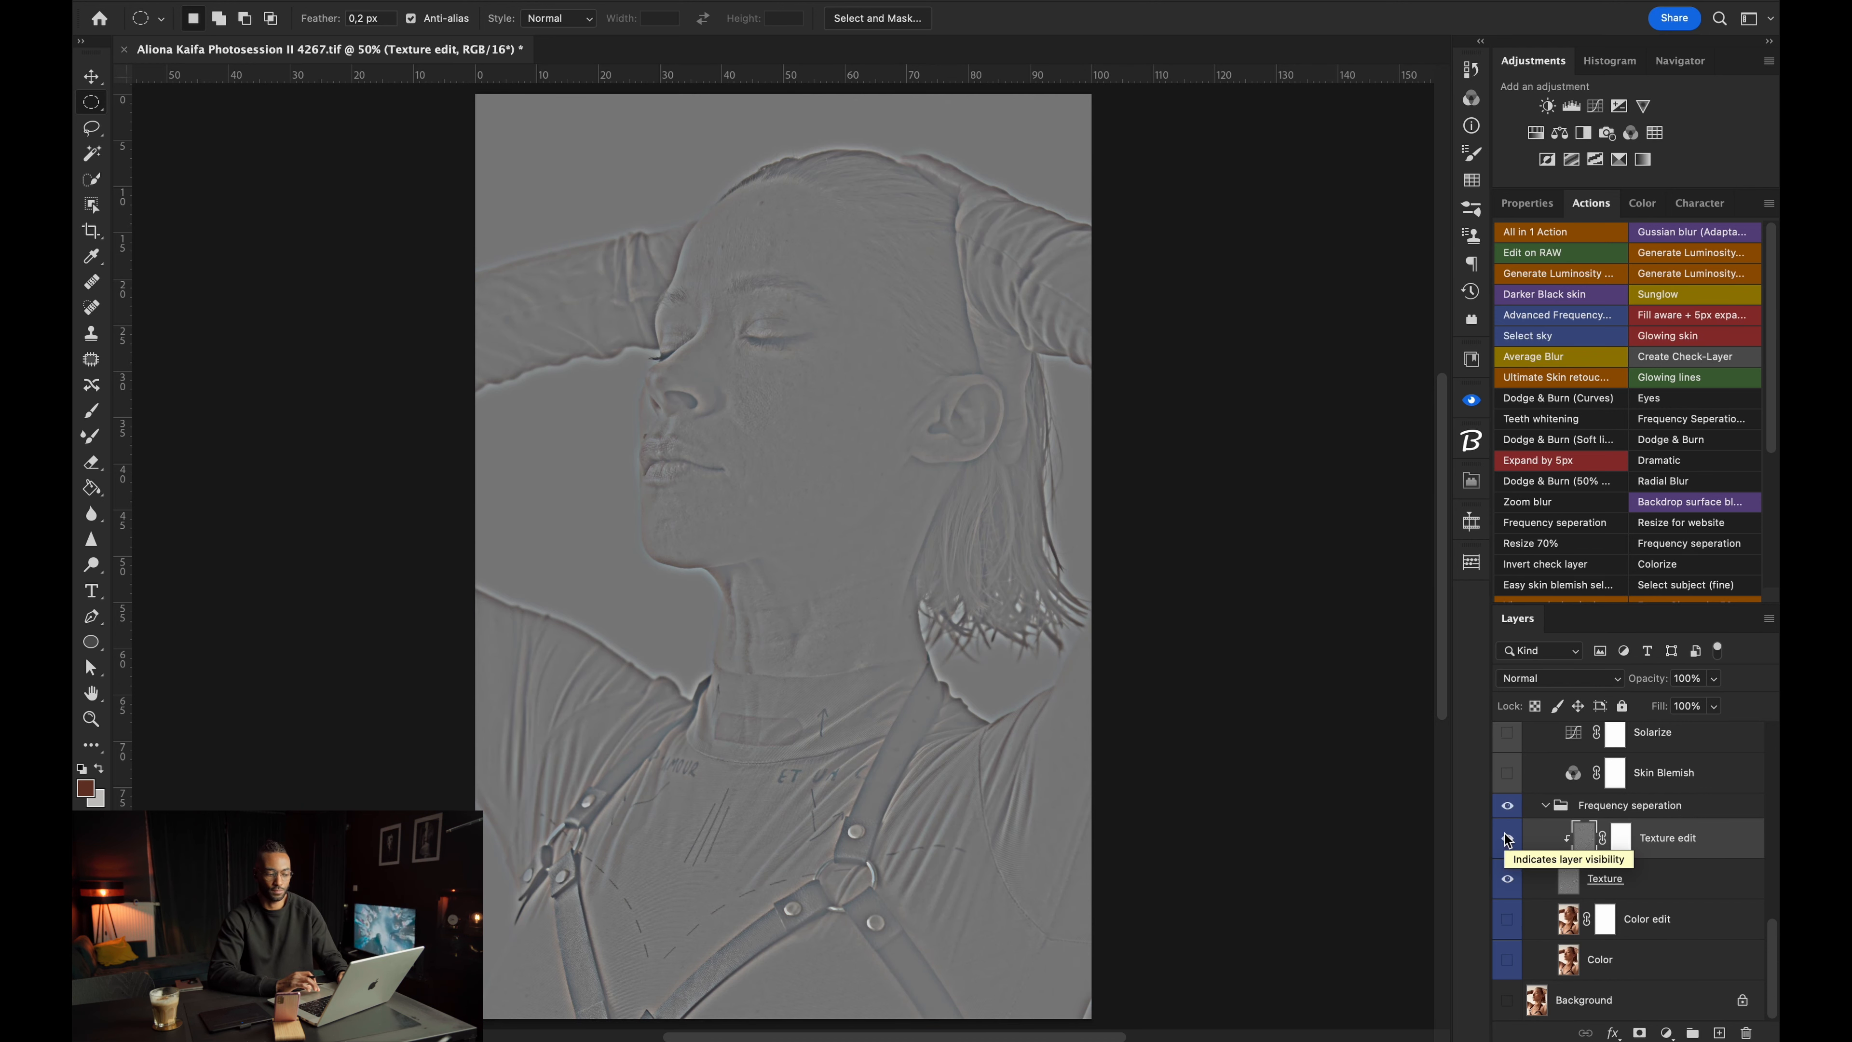
left_click(1506, 839, "alt")
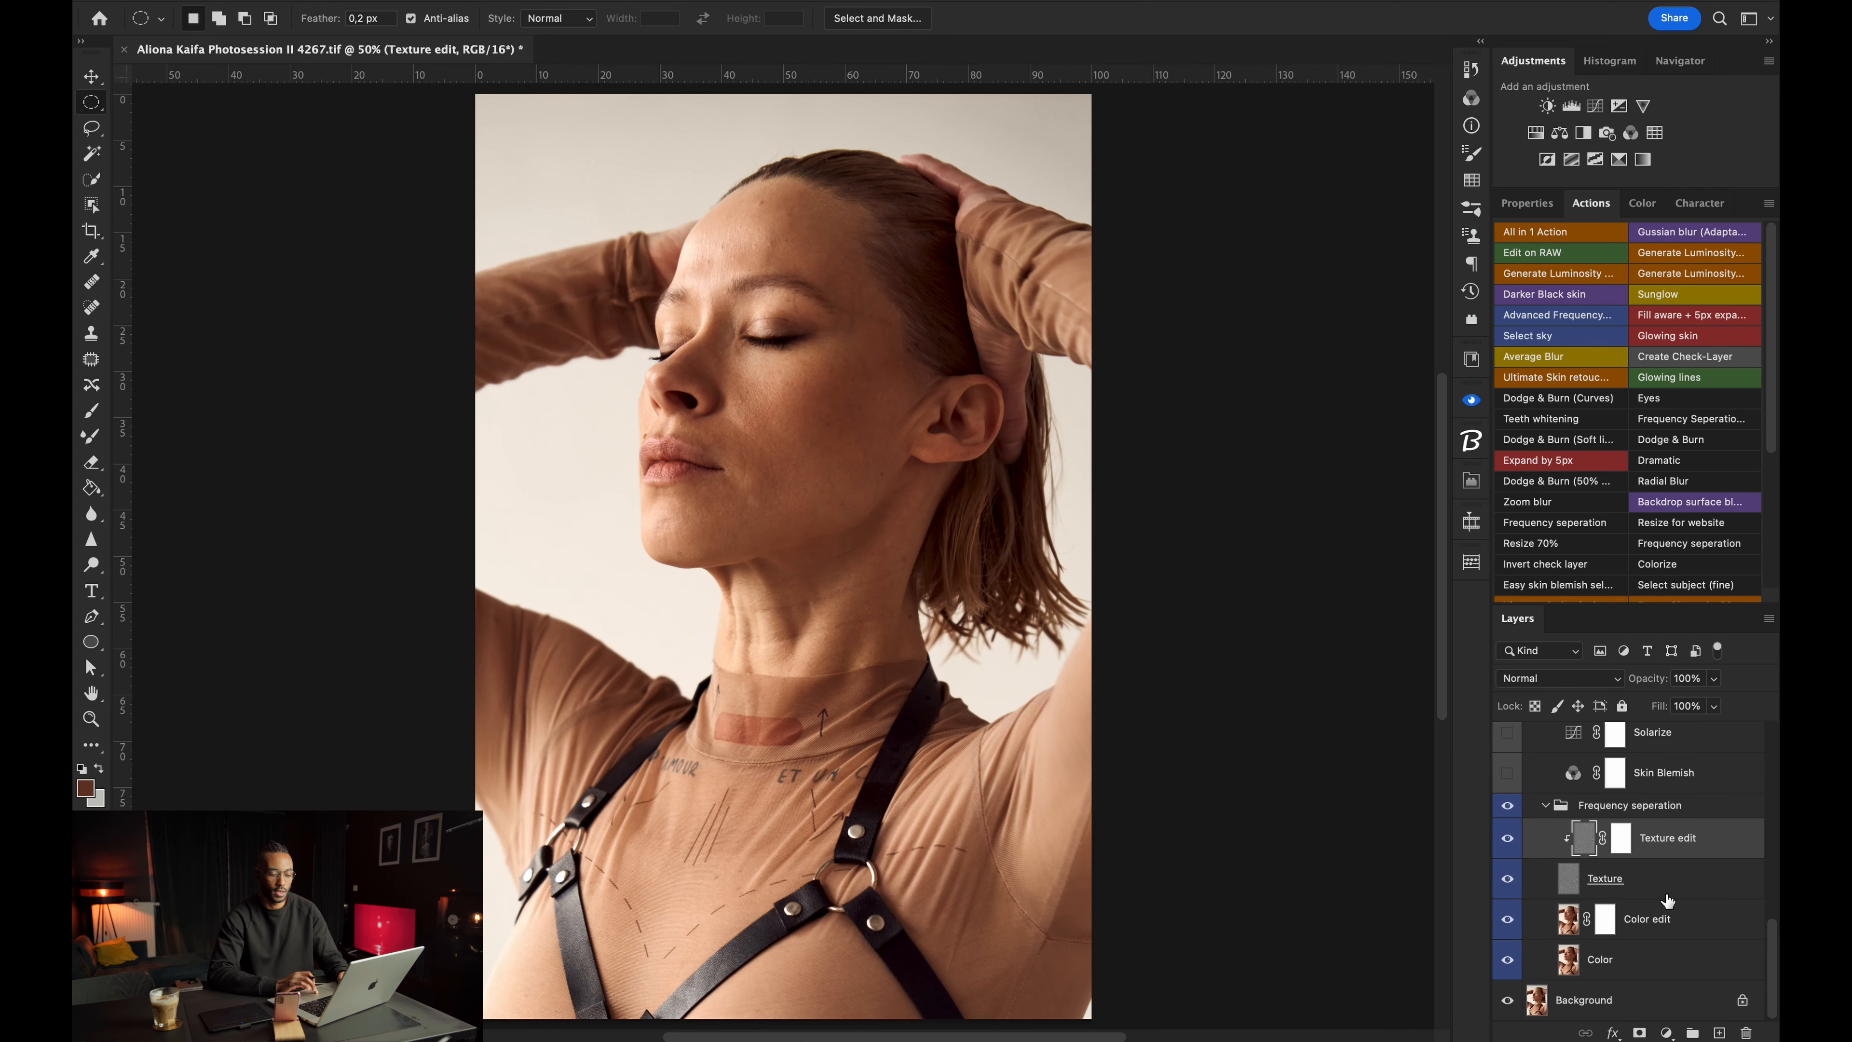
View the Color edit layer in isolation and restore the visibility of the other layers.
left_click(1693, 929)
left_click(1506, 928, "alt")
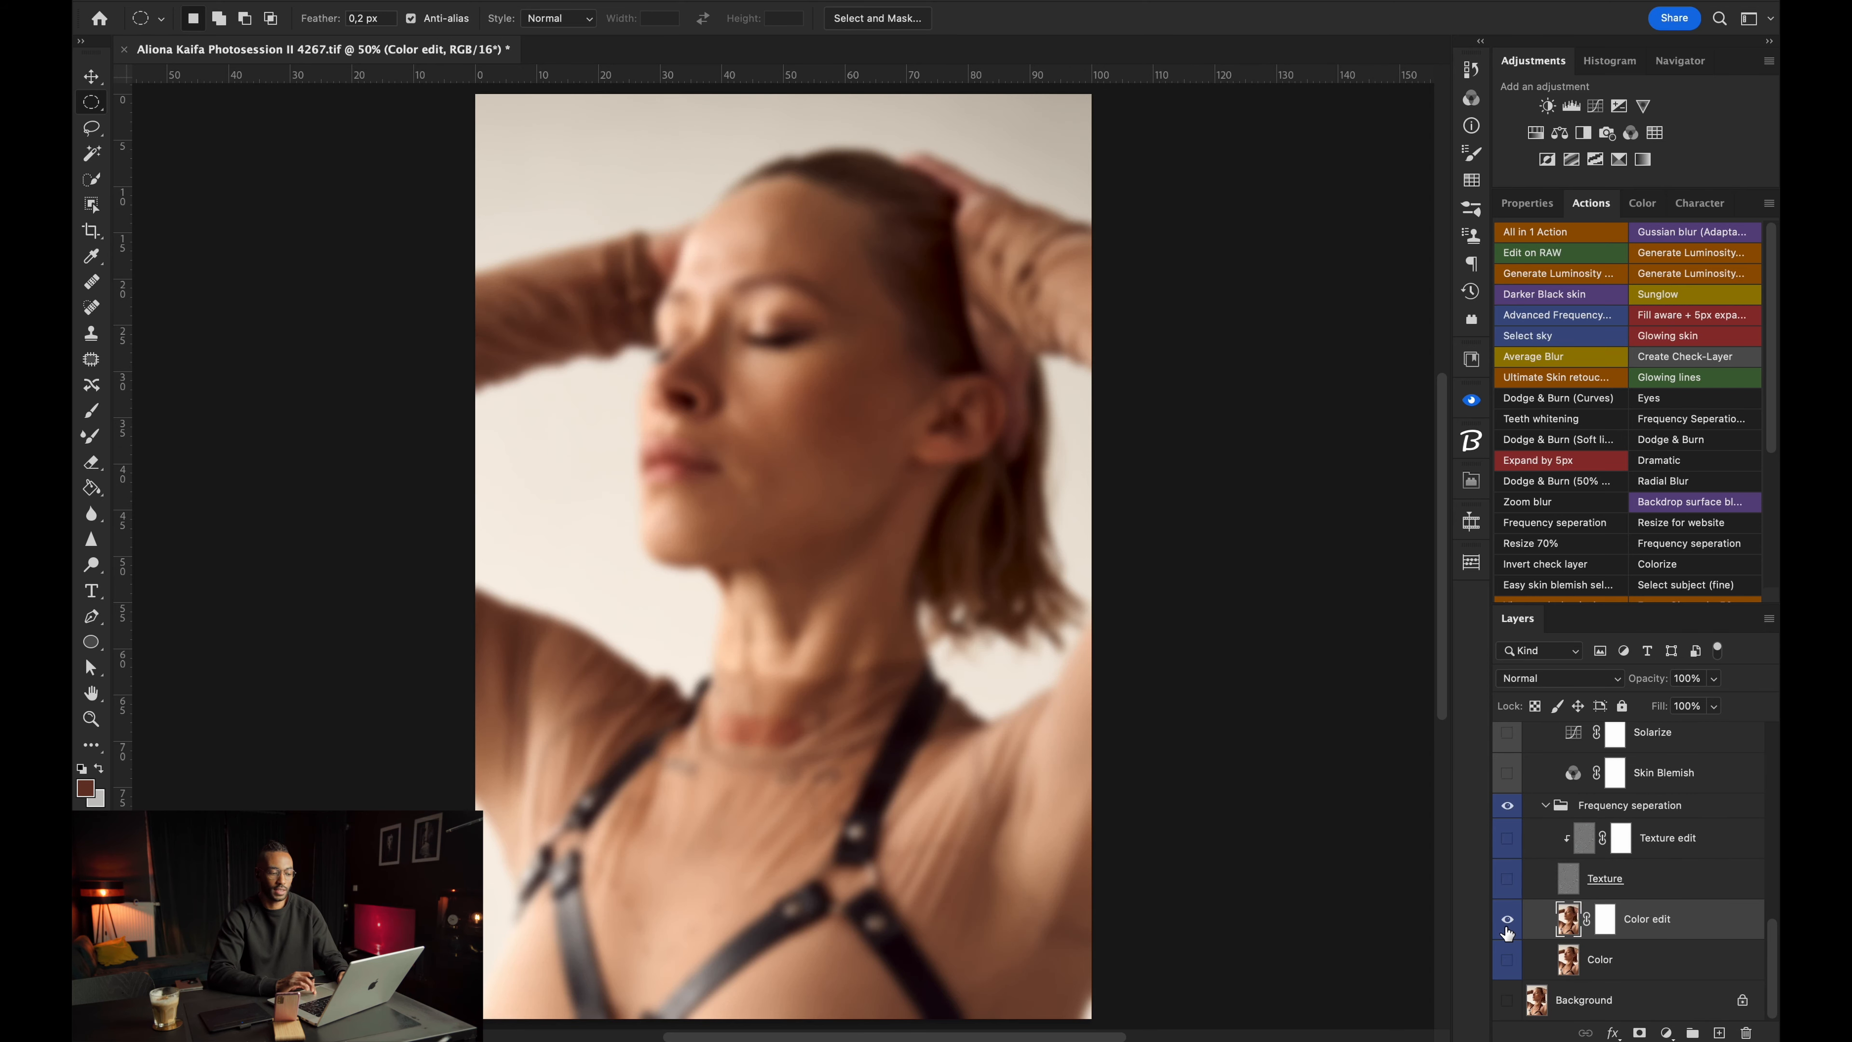
left_click(1506, 927, "alt")
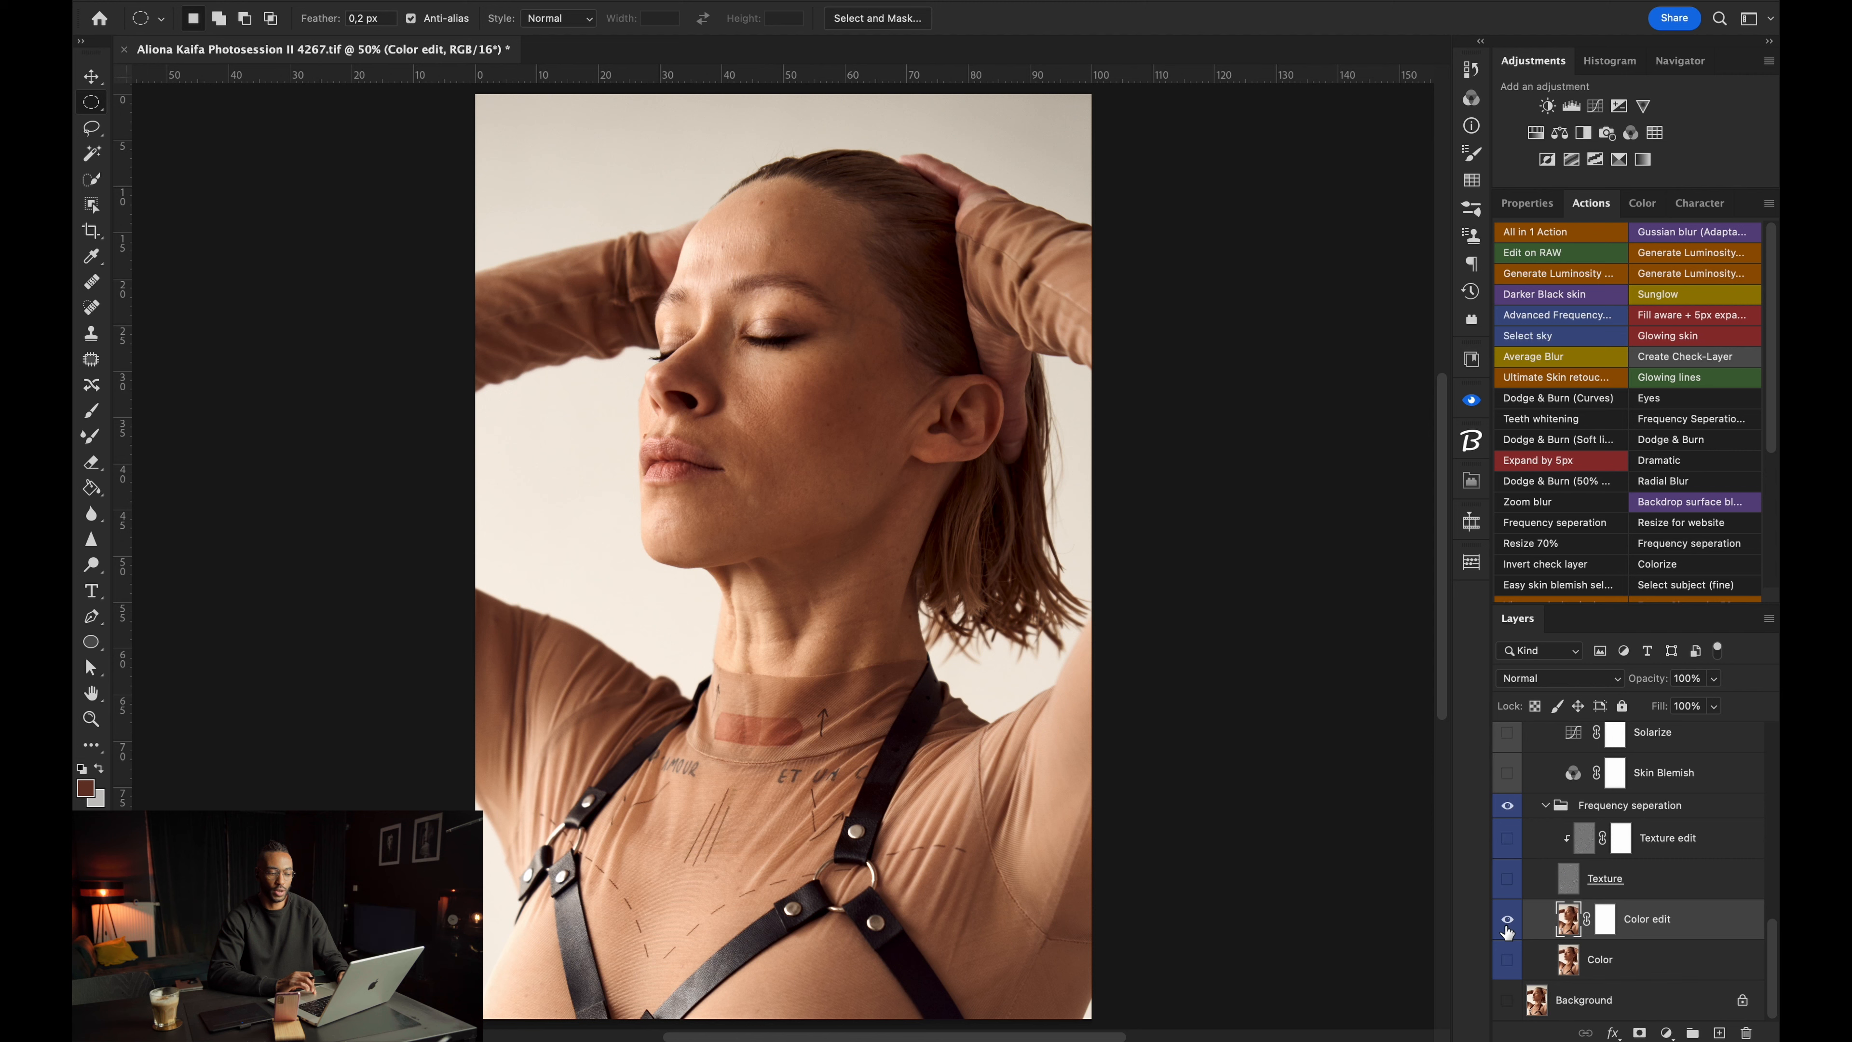
left_click(1506, 928, "alt")
left_click(1506, 927, "alt")
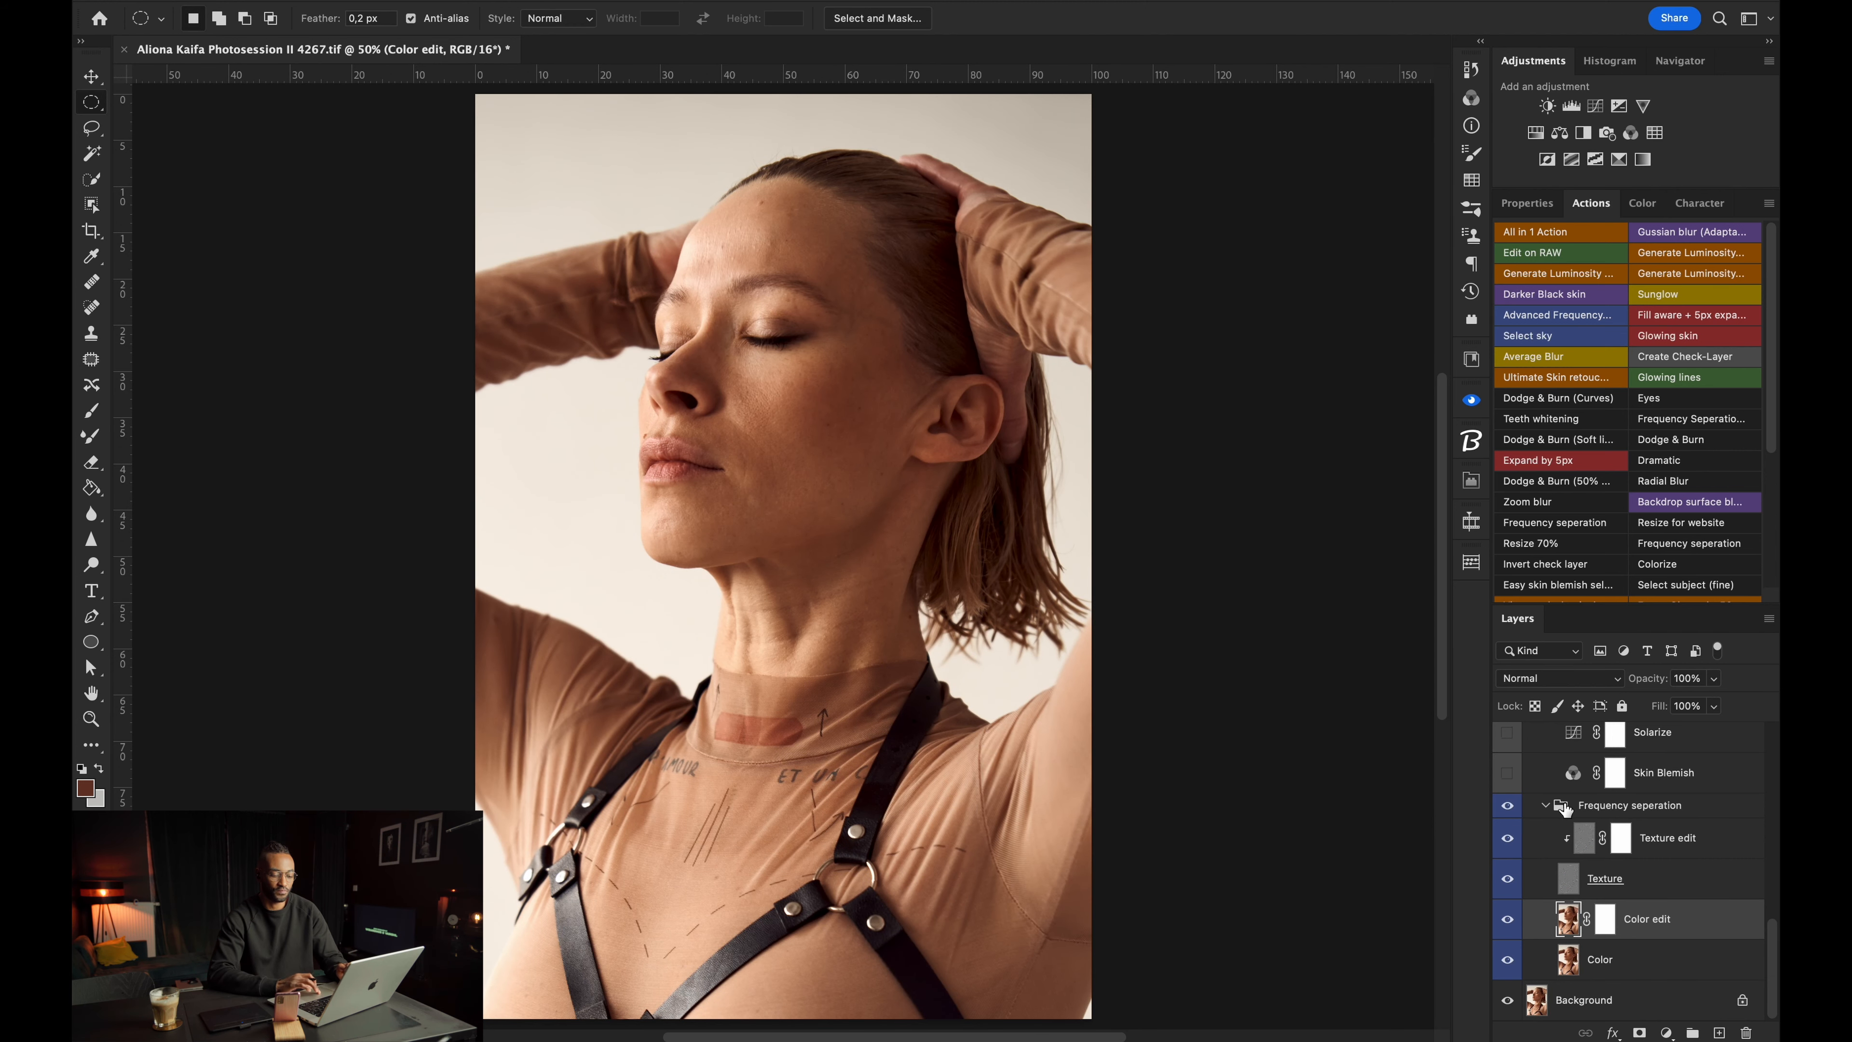
Show the Skin Blemish check layer and set the red value of its Channel Mixer to -110%.
scroll(1562, 810, "up", 3)
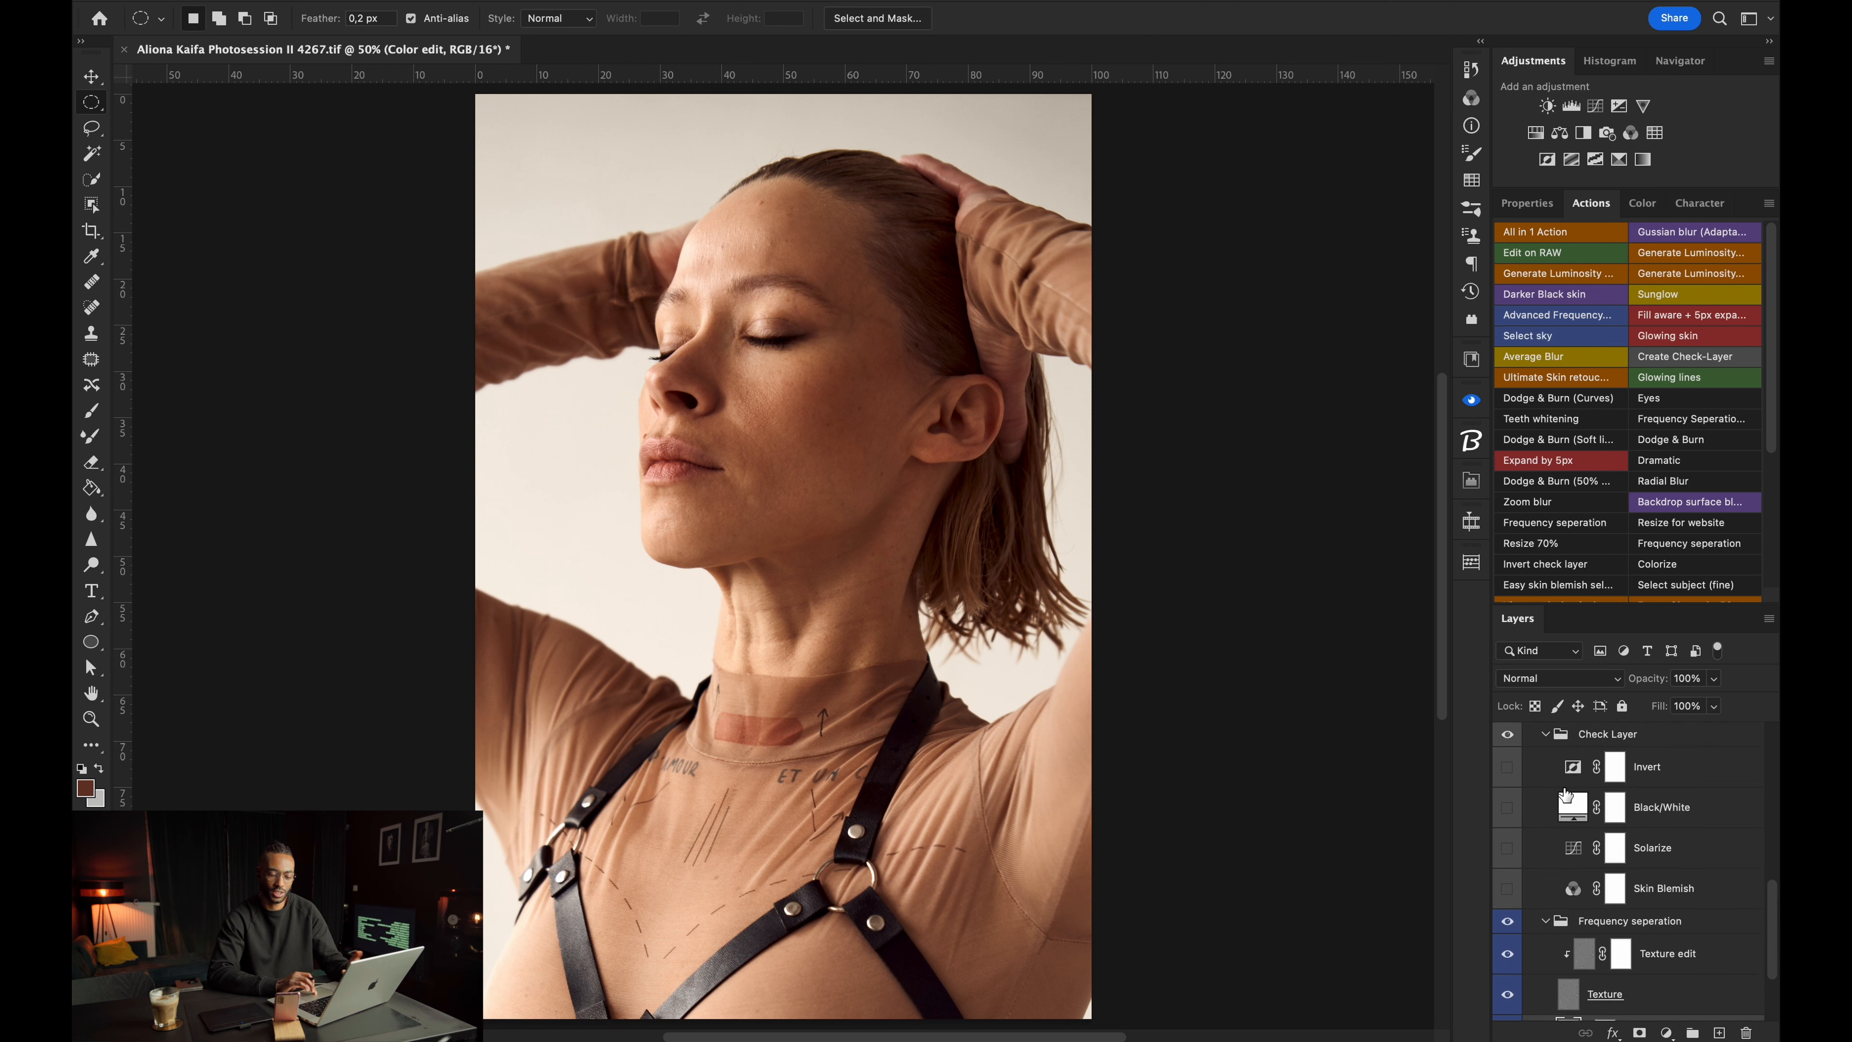
left_click(1506, 890)
double_click(1572, 889)
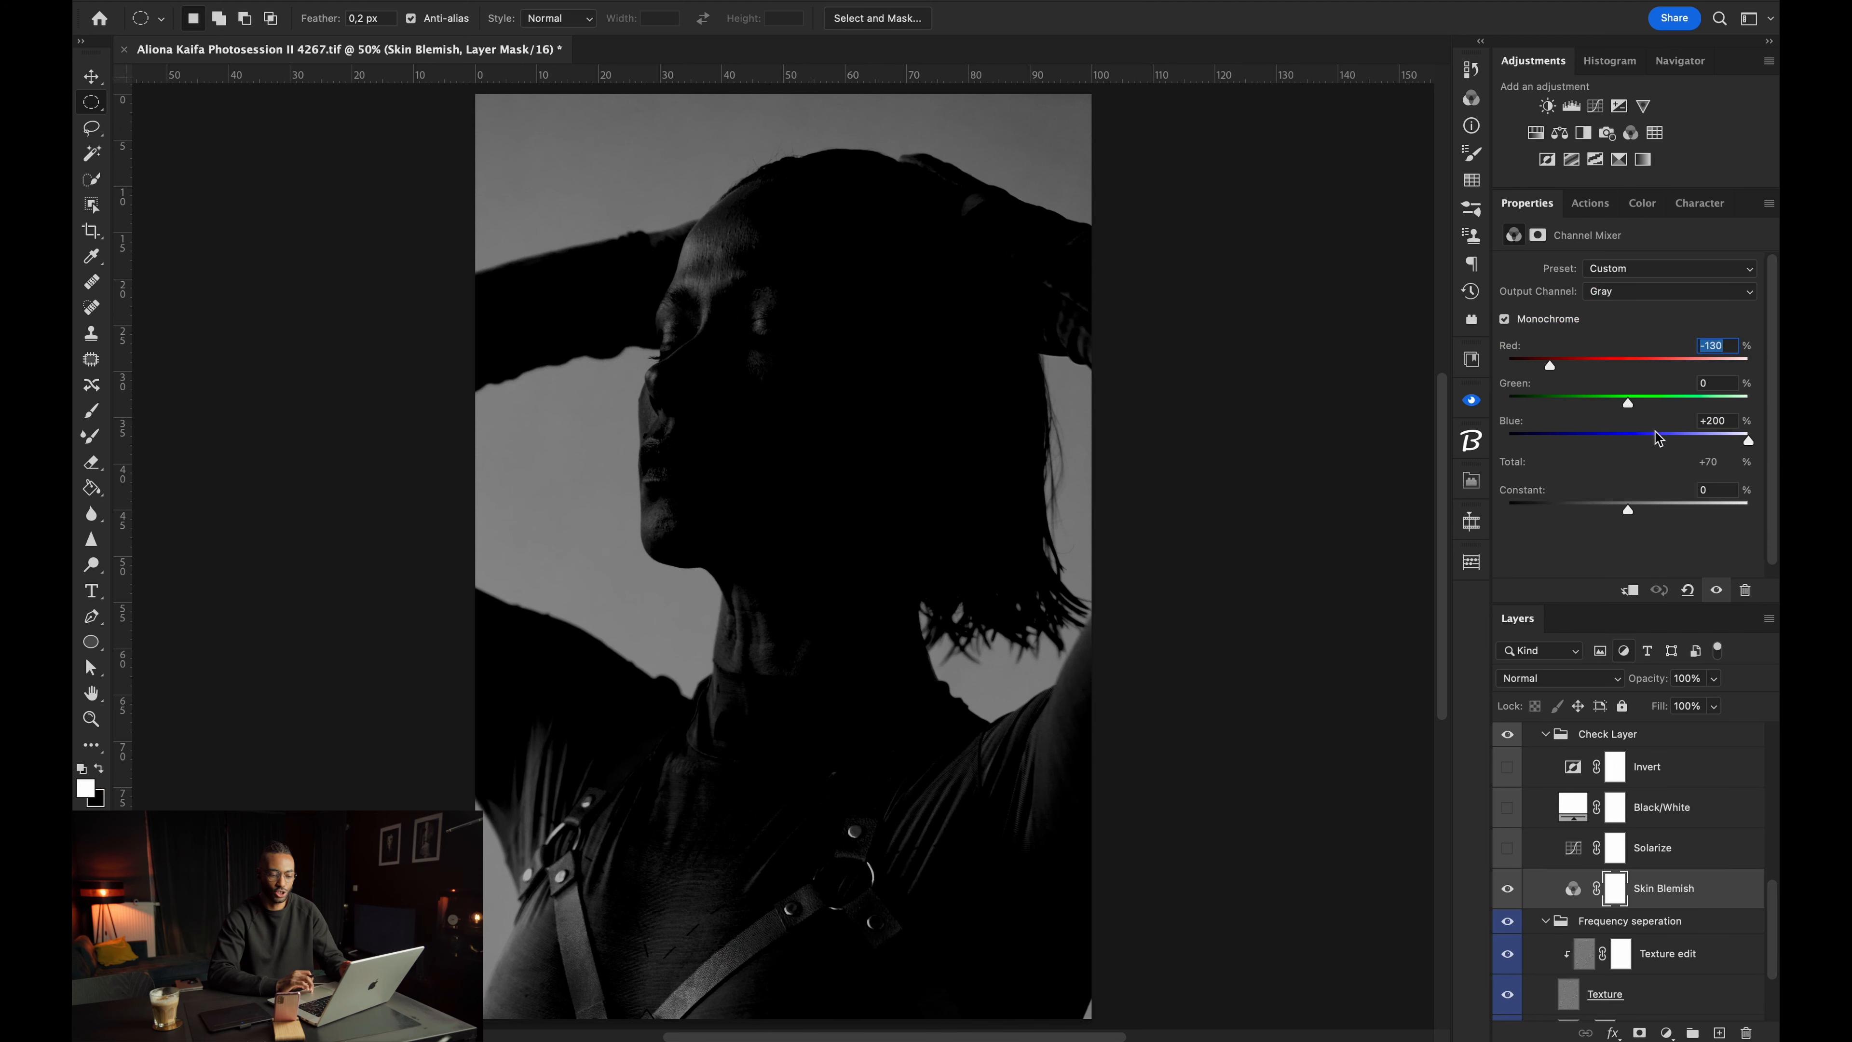
mouse_move(1549, 366)
left_mouse_down()
mouse_move(1586, 370)
mouse_move(1518, 368)
mouse_move(1566, 371)
left_mouse_up()
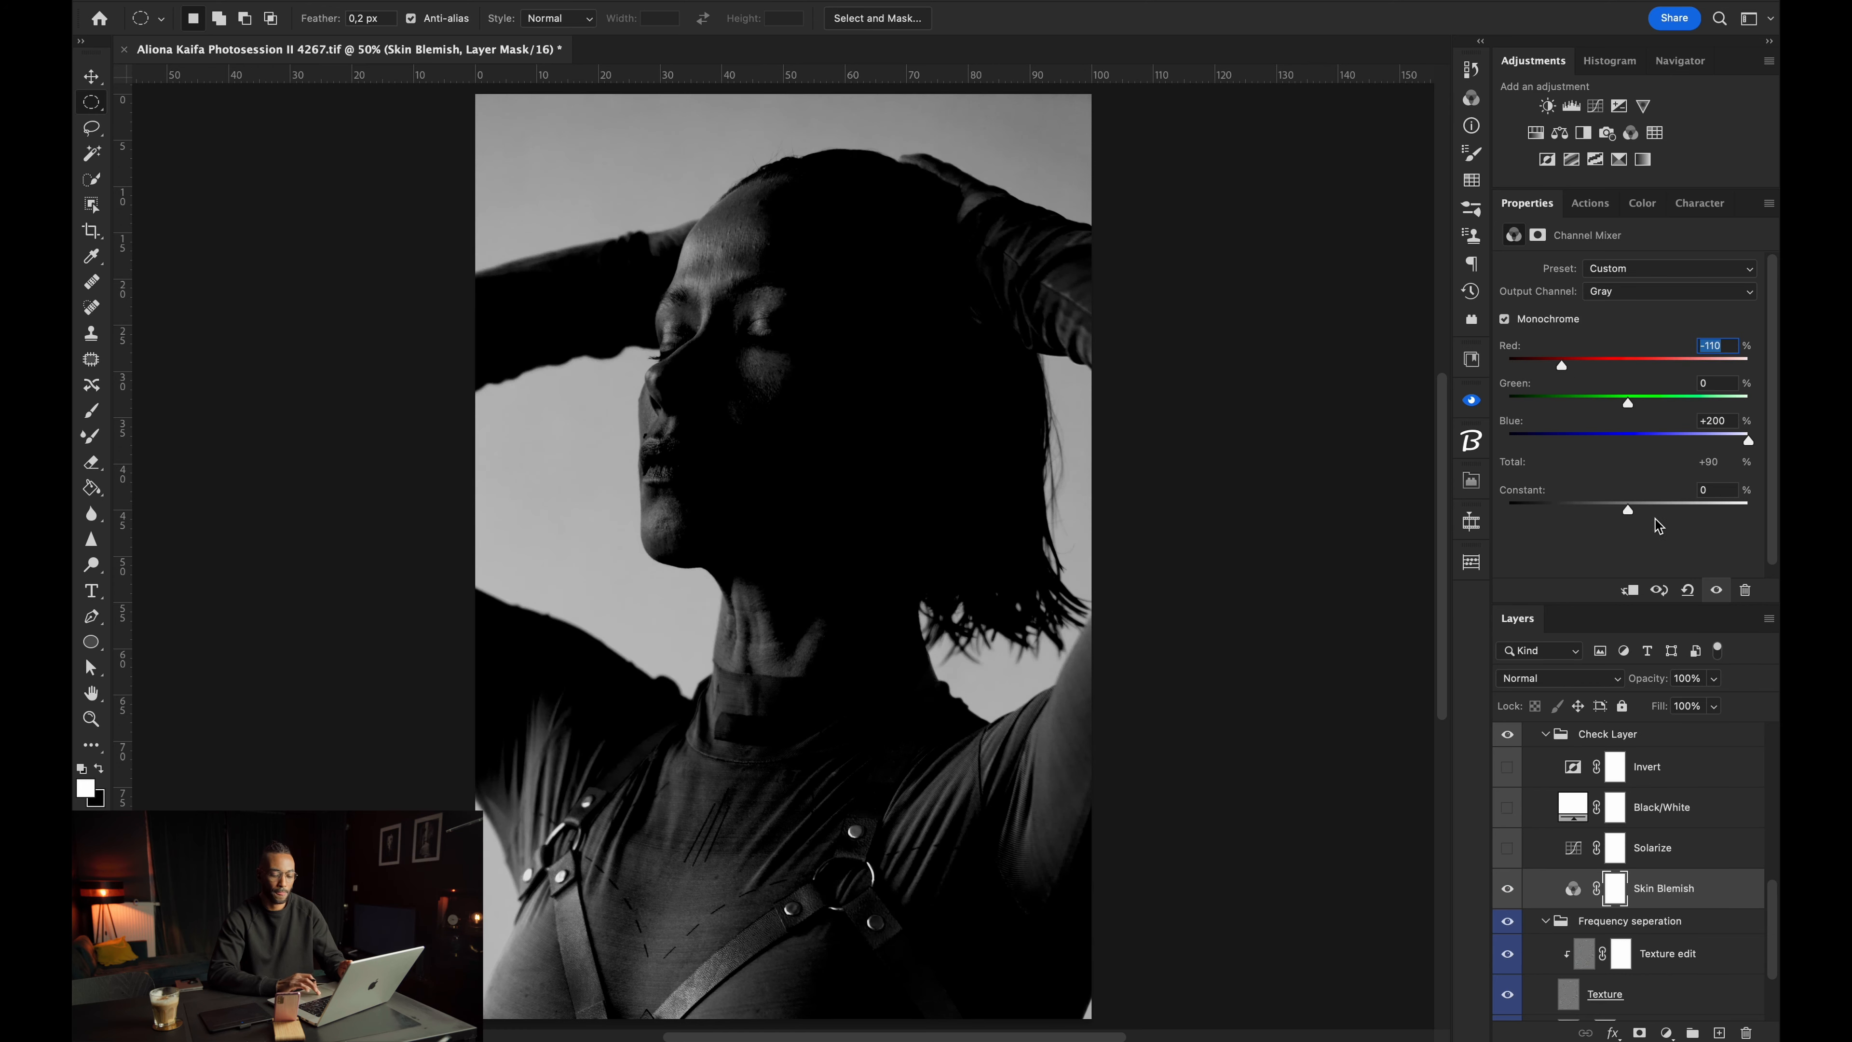
Look through the Skin retouching layers and collapse the Check Layer and Frequency seperation groups.
scroll(1568, 834, "up", 4)
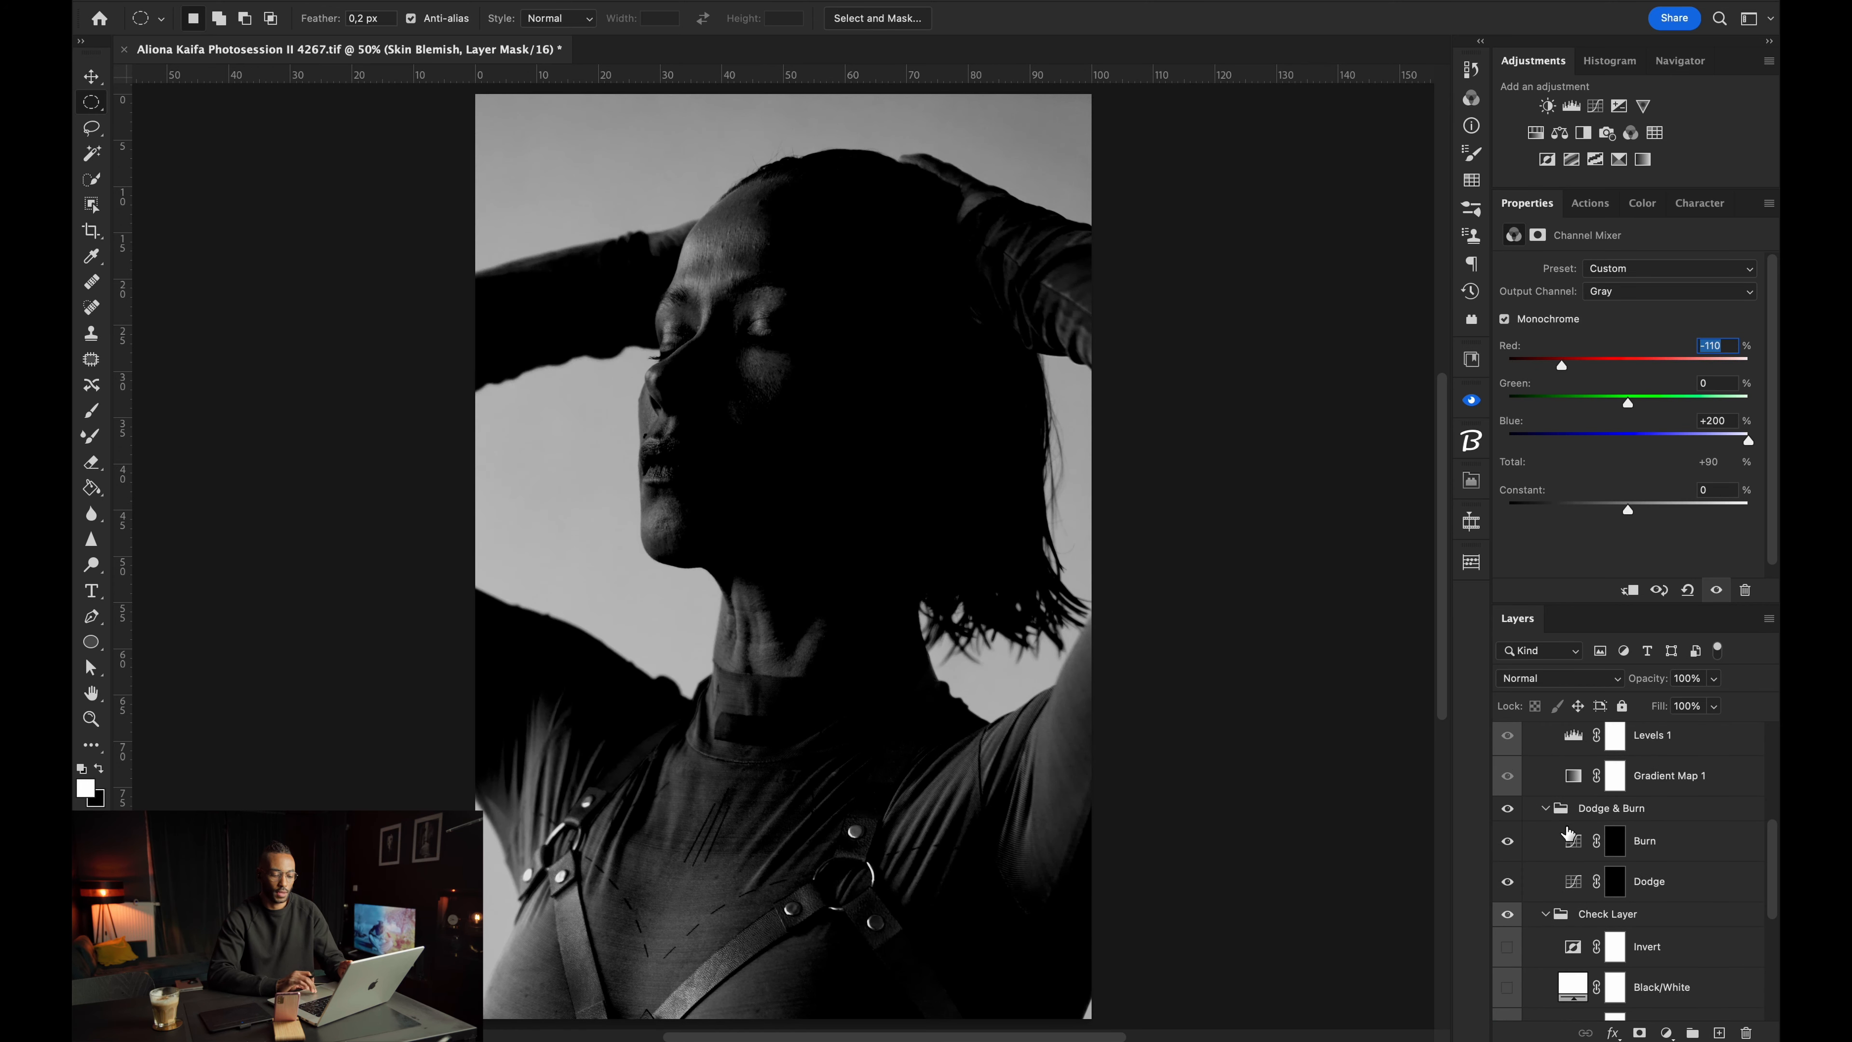
left_click(1545, 913)
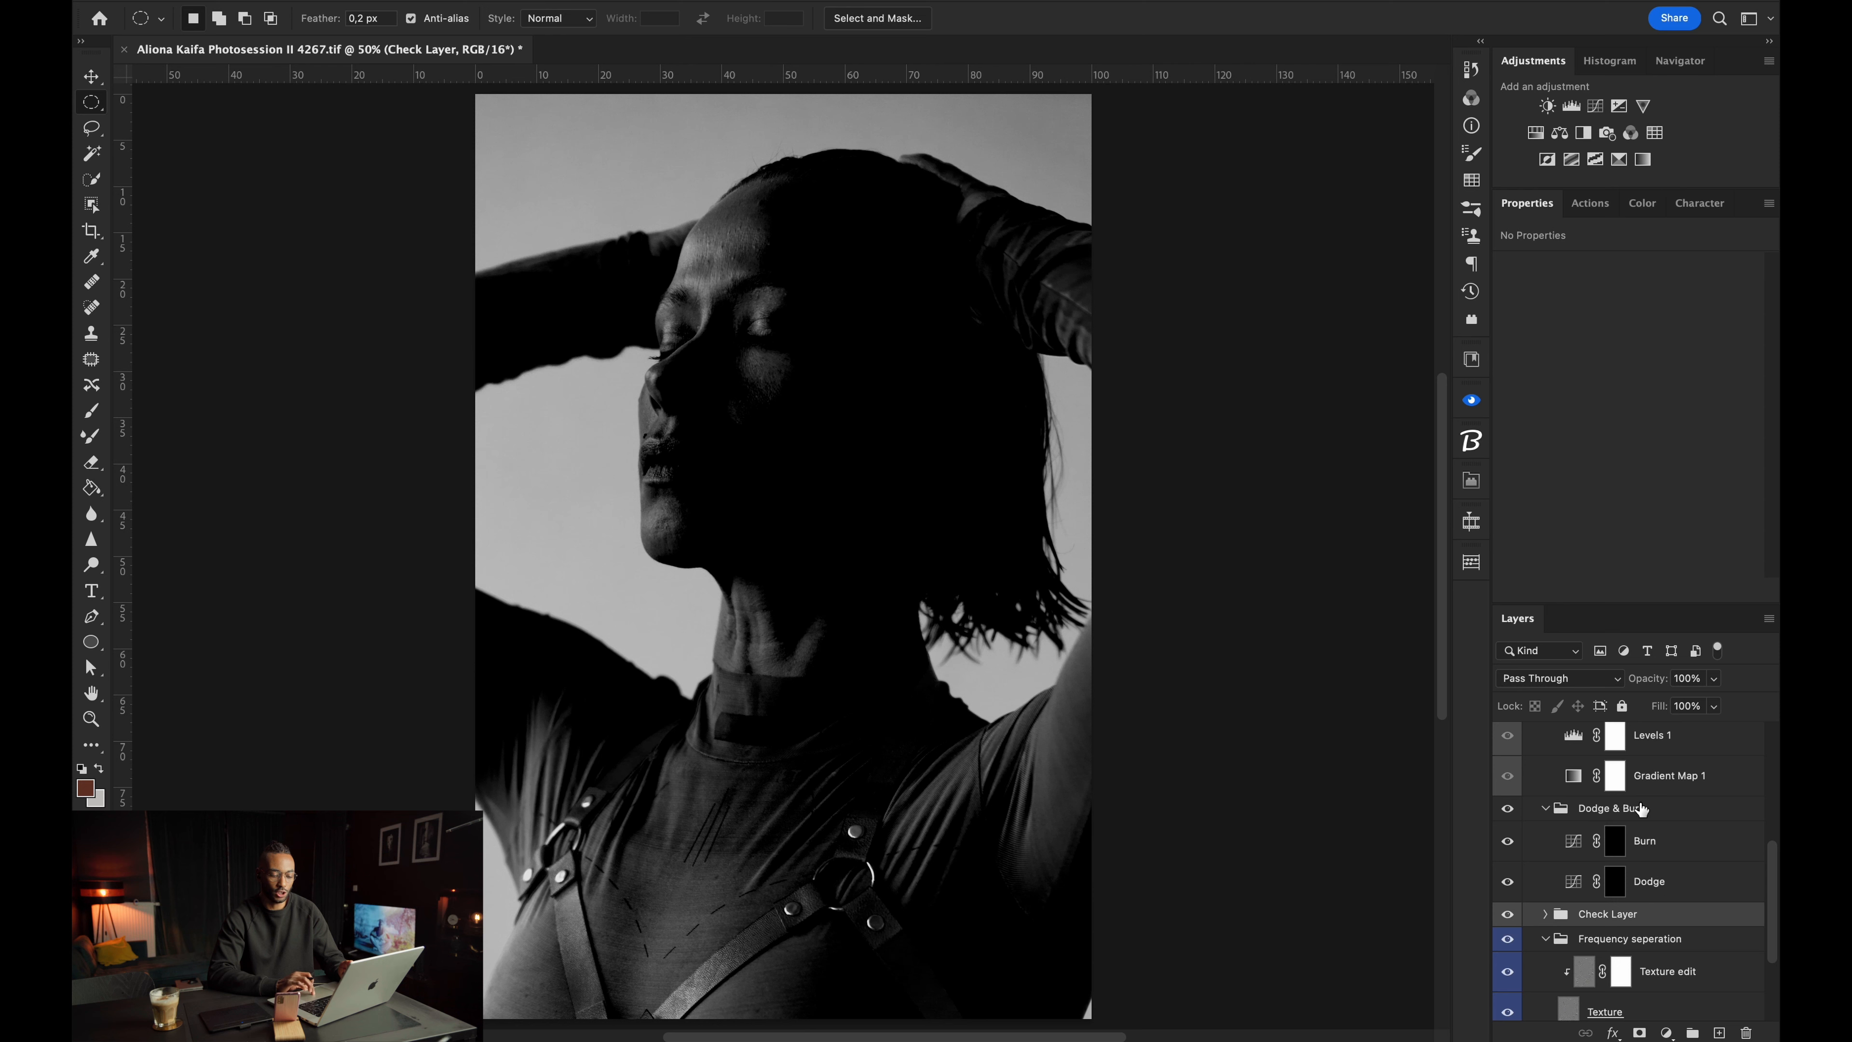
scroll(1626, 824, "up", 2)
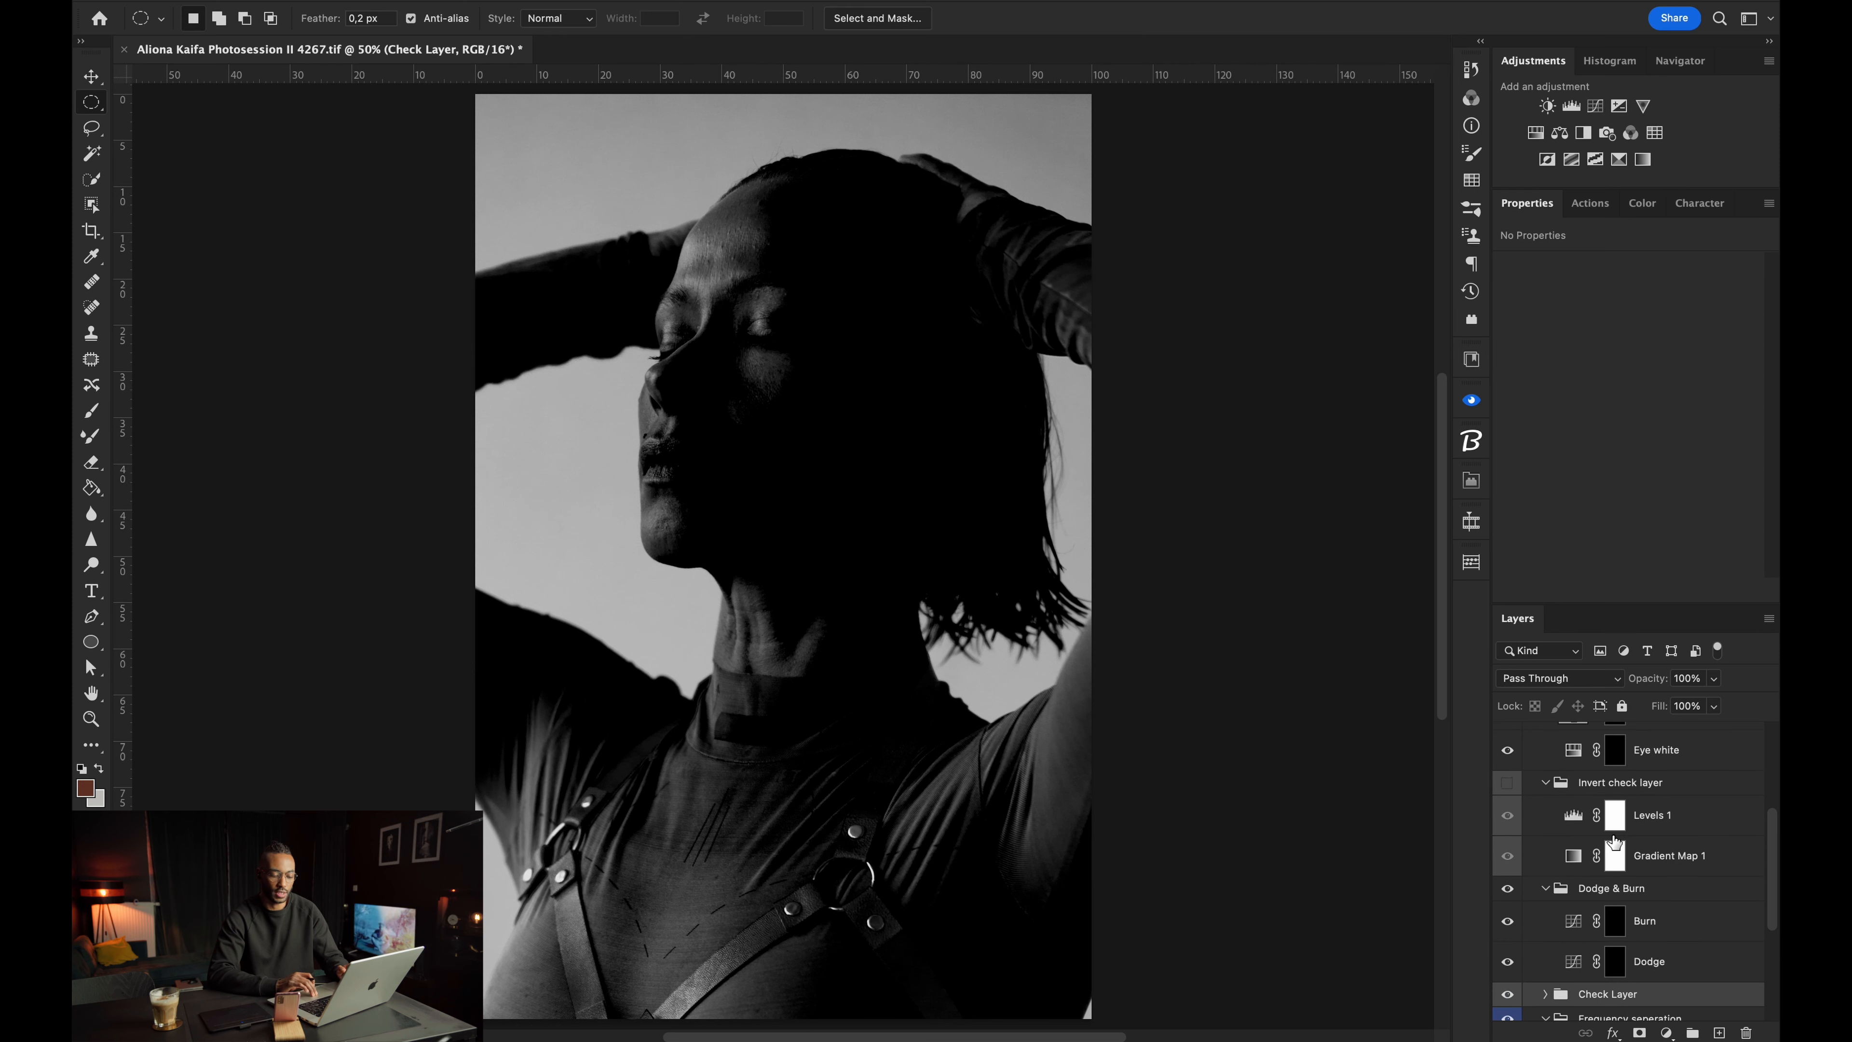
scroll(1614, 842, "up", 1)
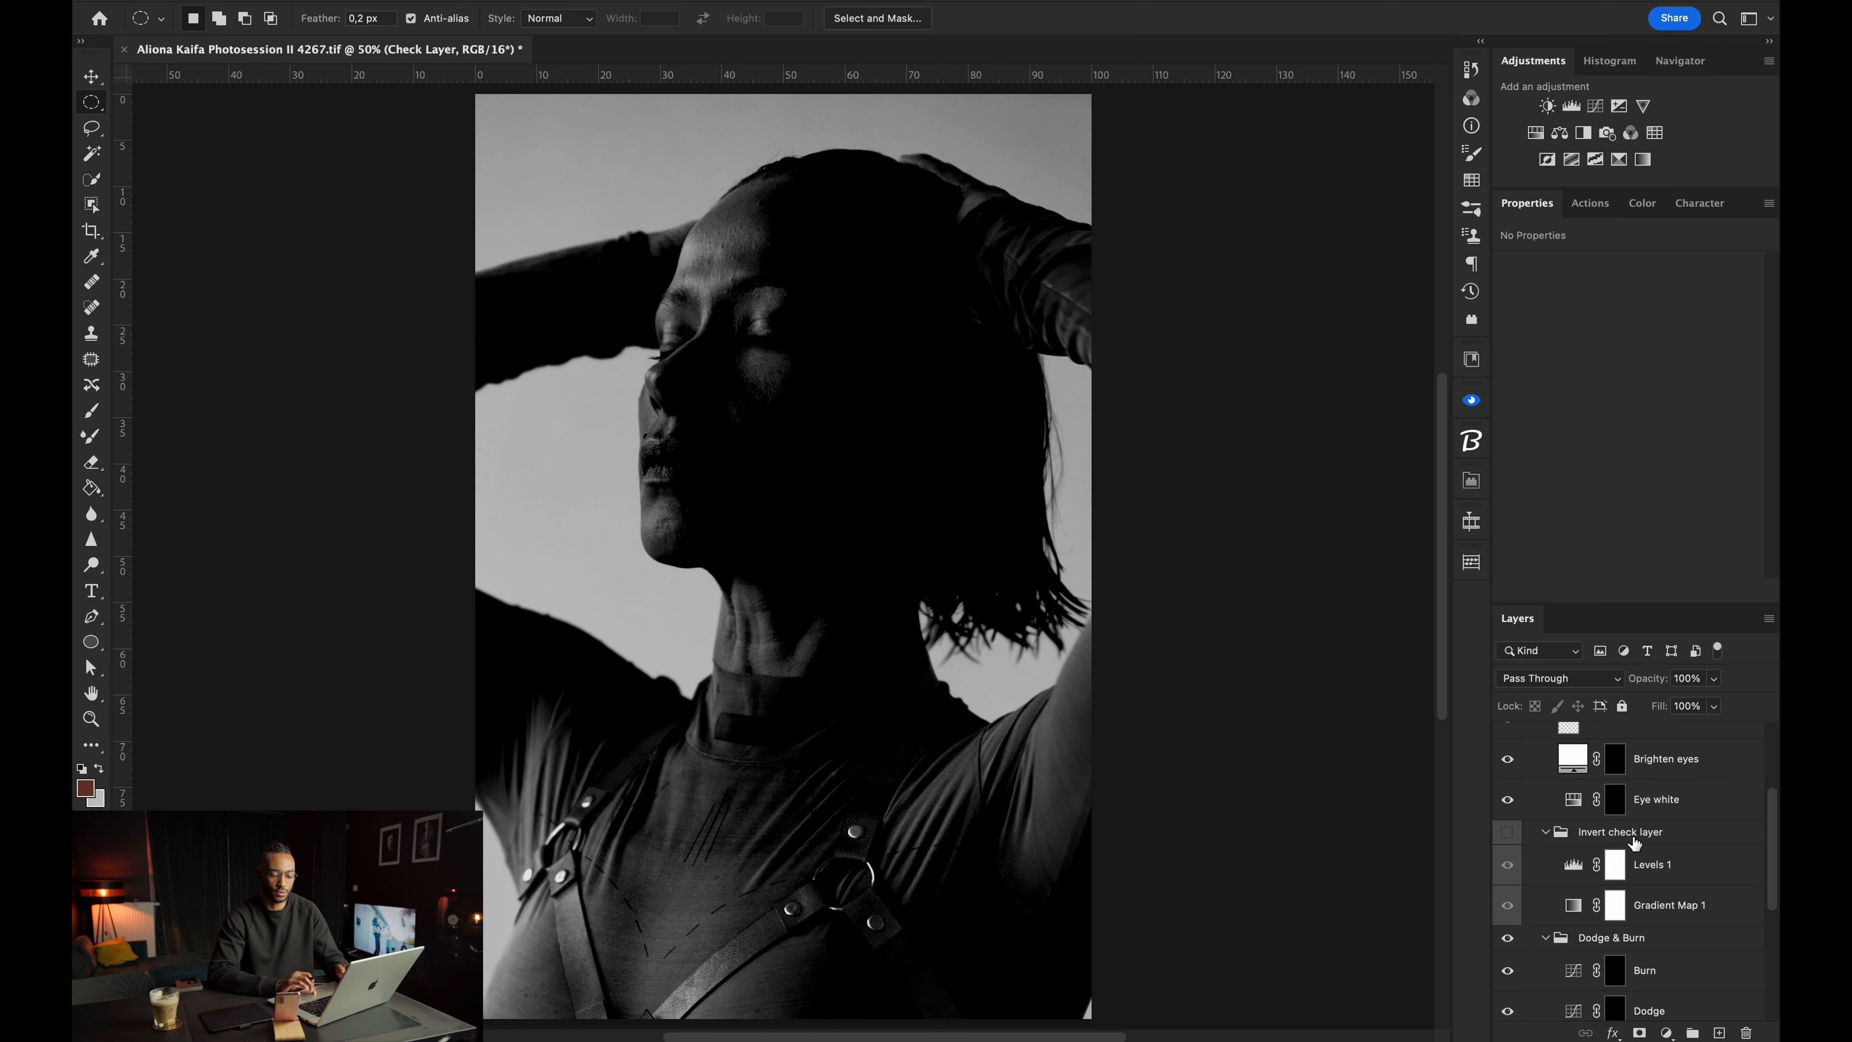
scroll(1628, 842, "down", 6)
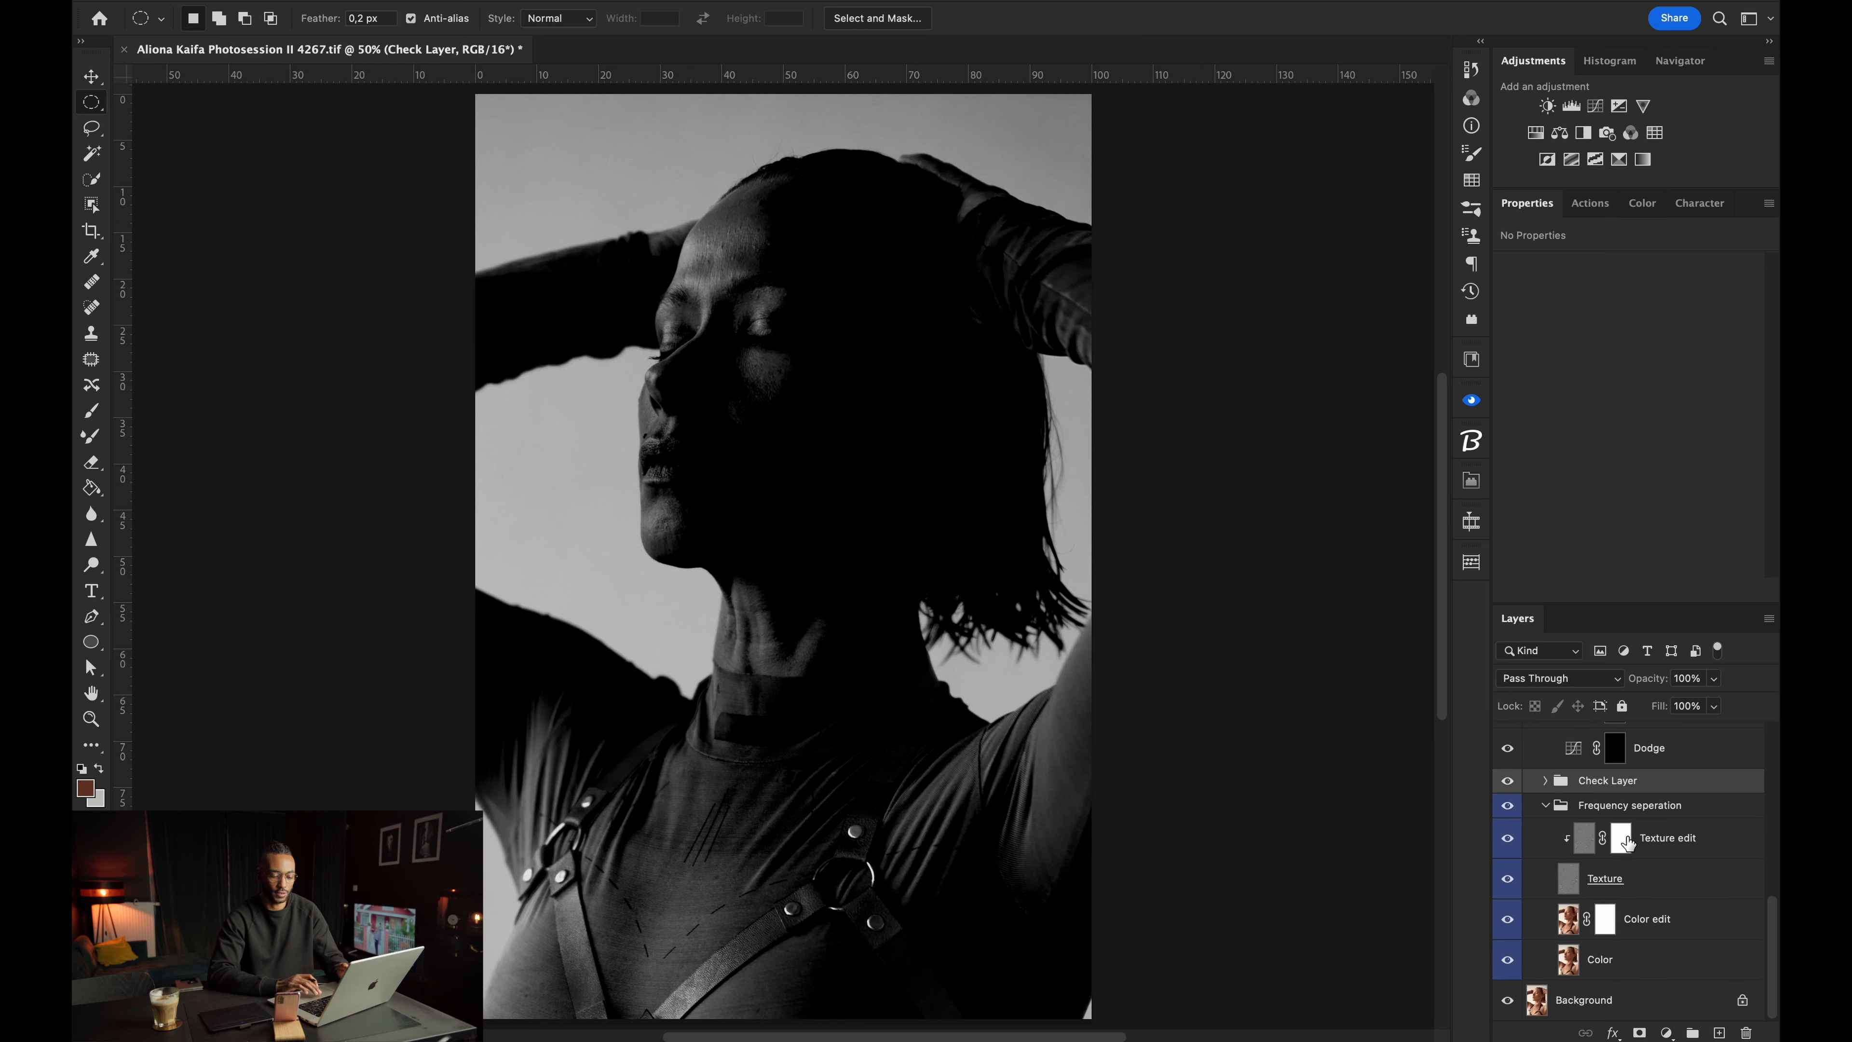
left_click(1584, 843)
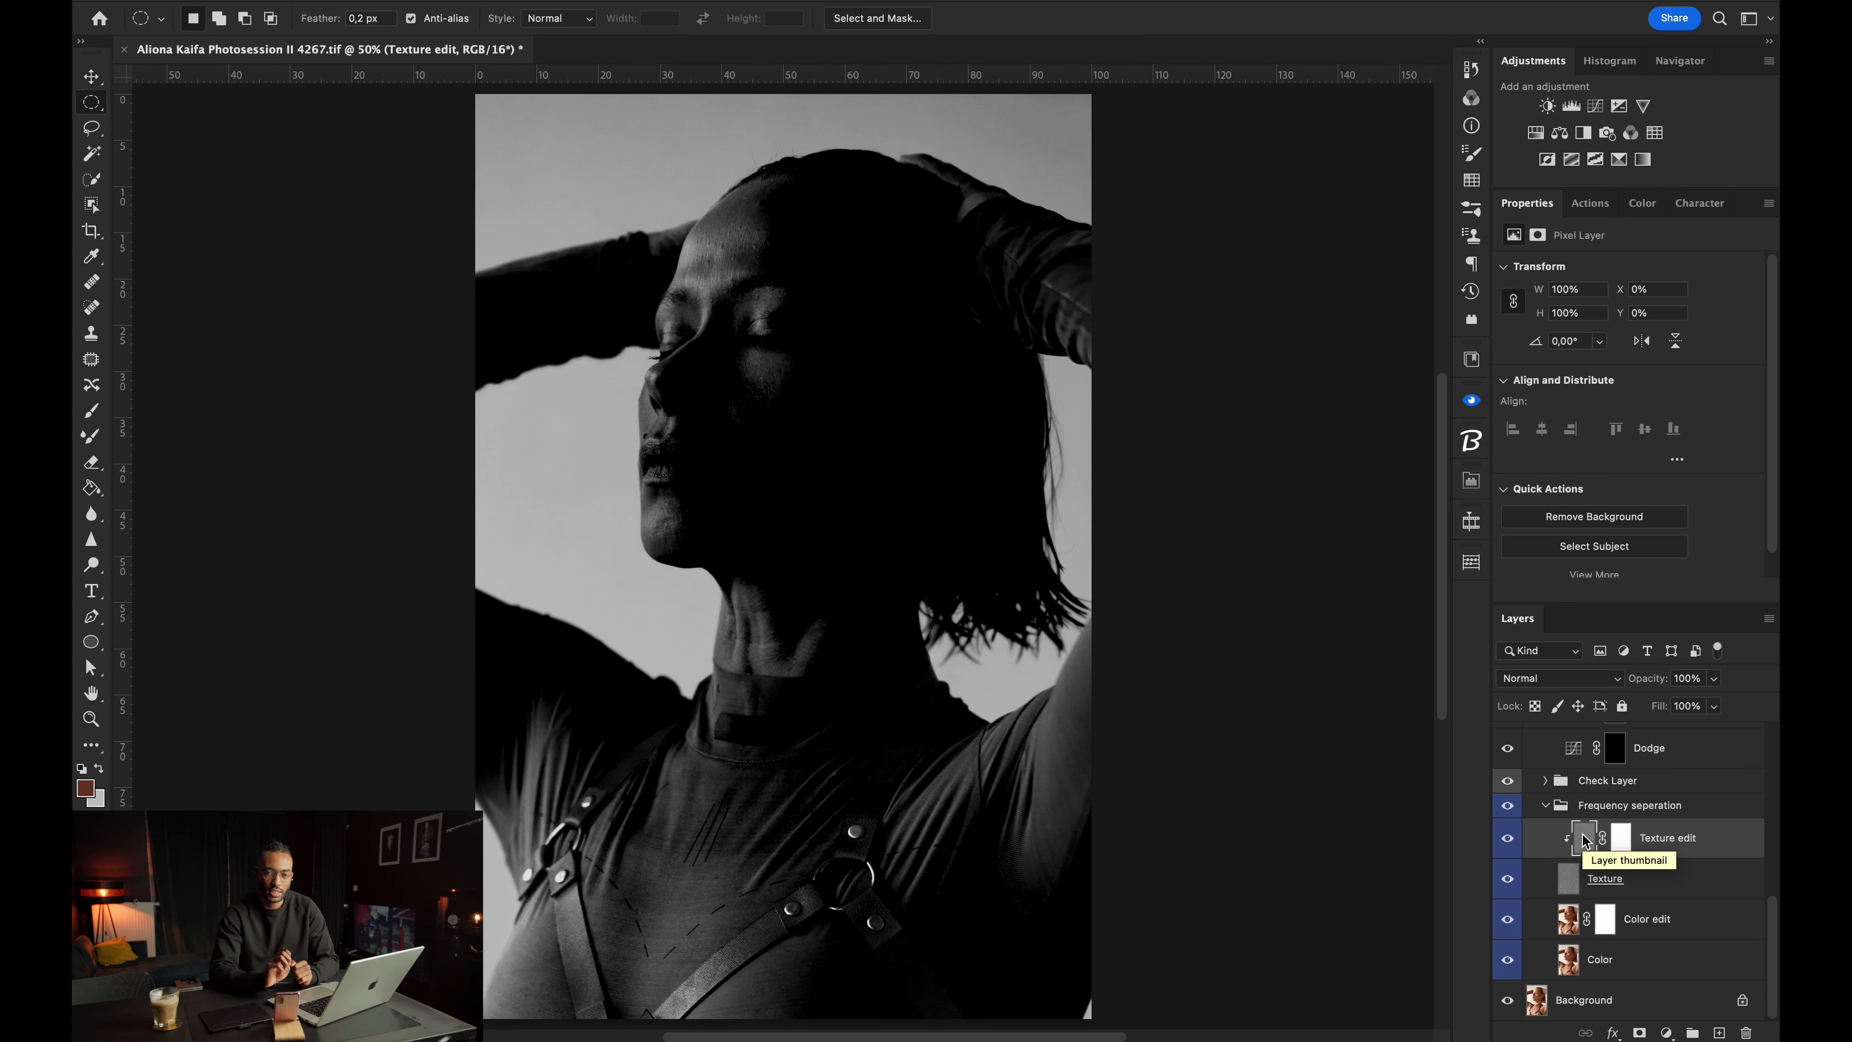
left_click(1545, 805)
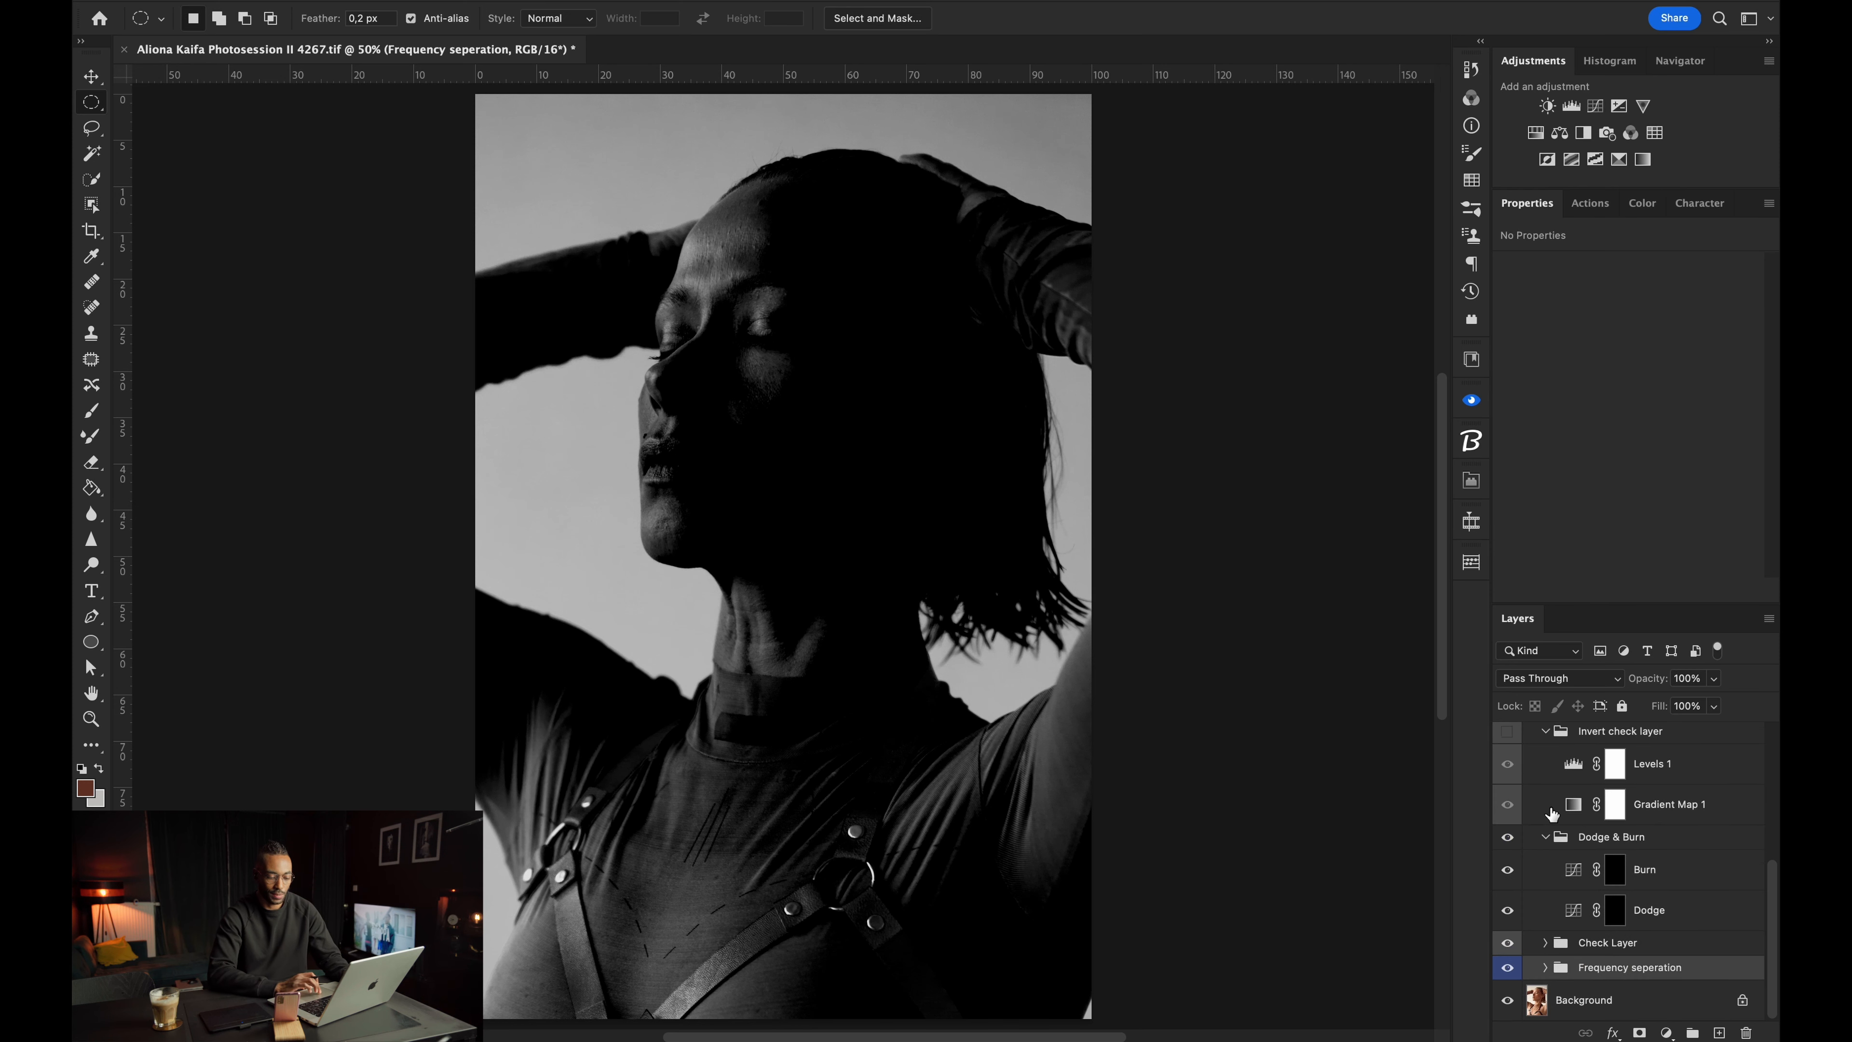
scroll(1633, 962, "up", 5)
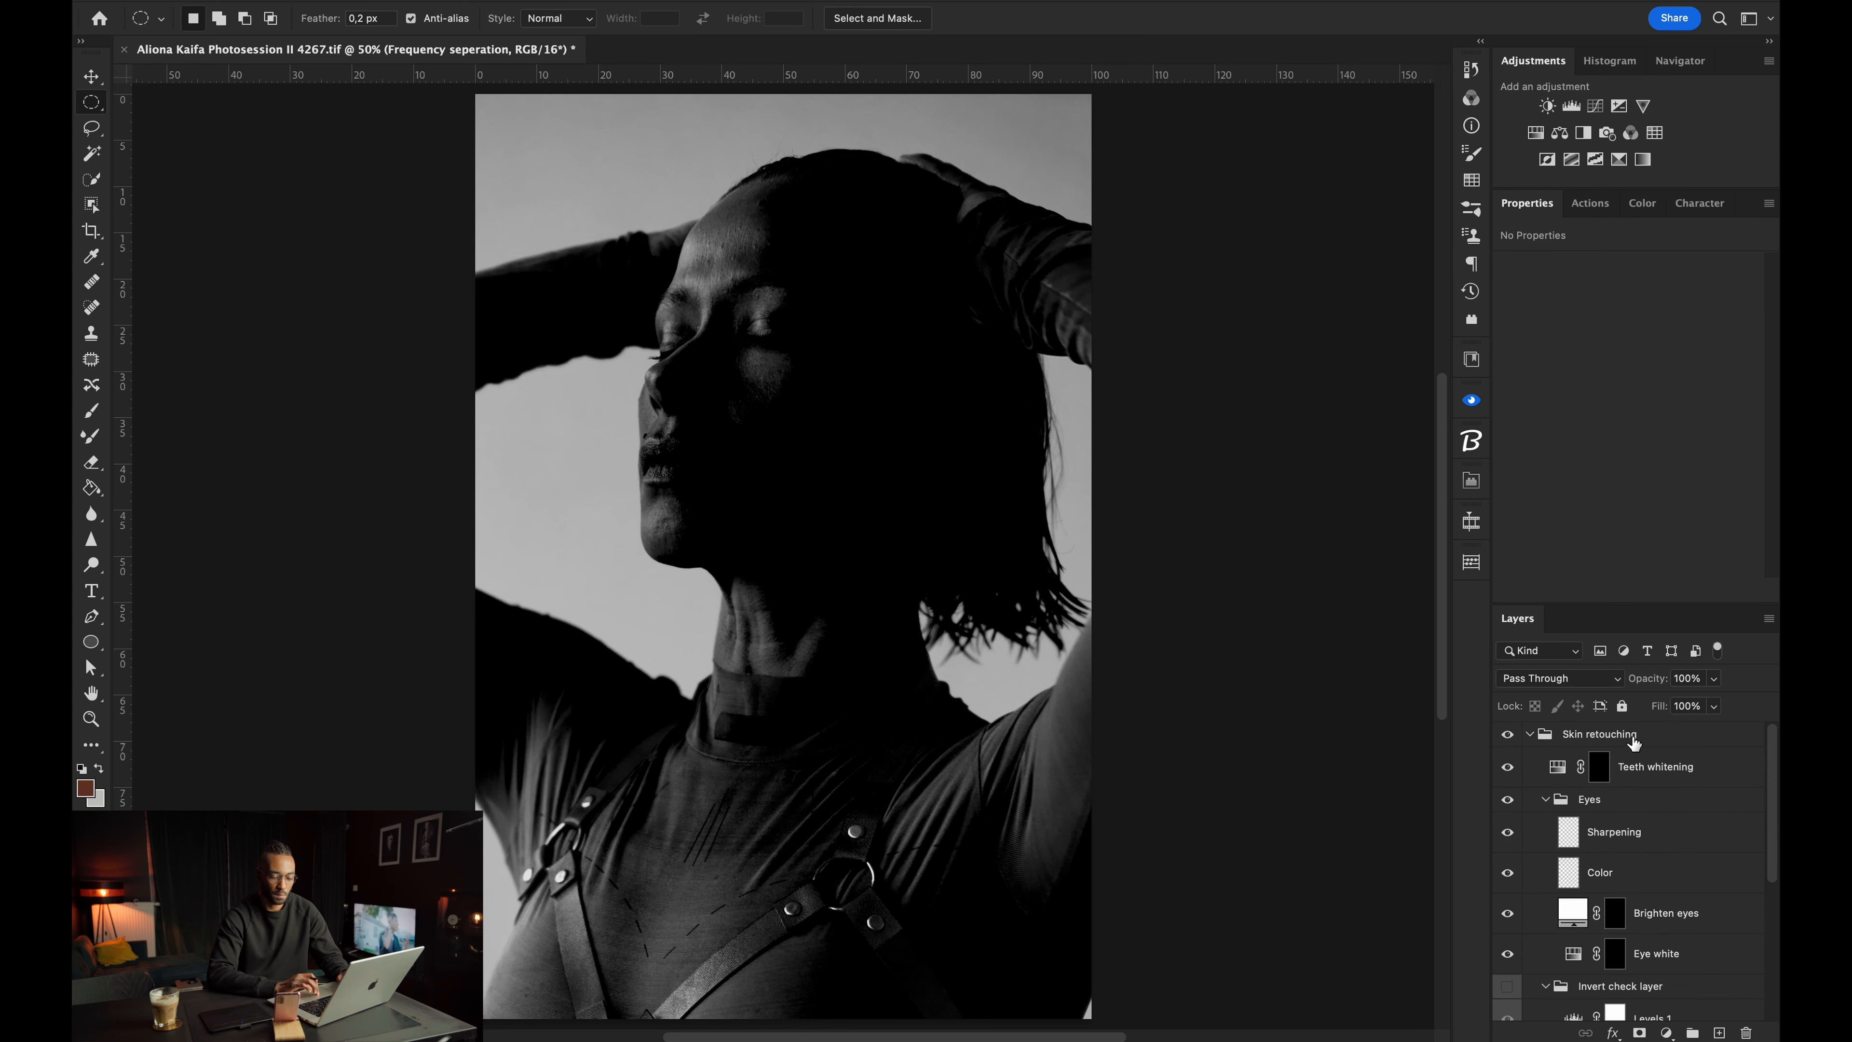
Add an empty layer directly above Background, and hide the Frequency seperation and Check Layer groups.
left_click(1633, 738)
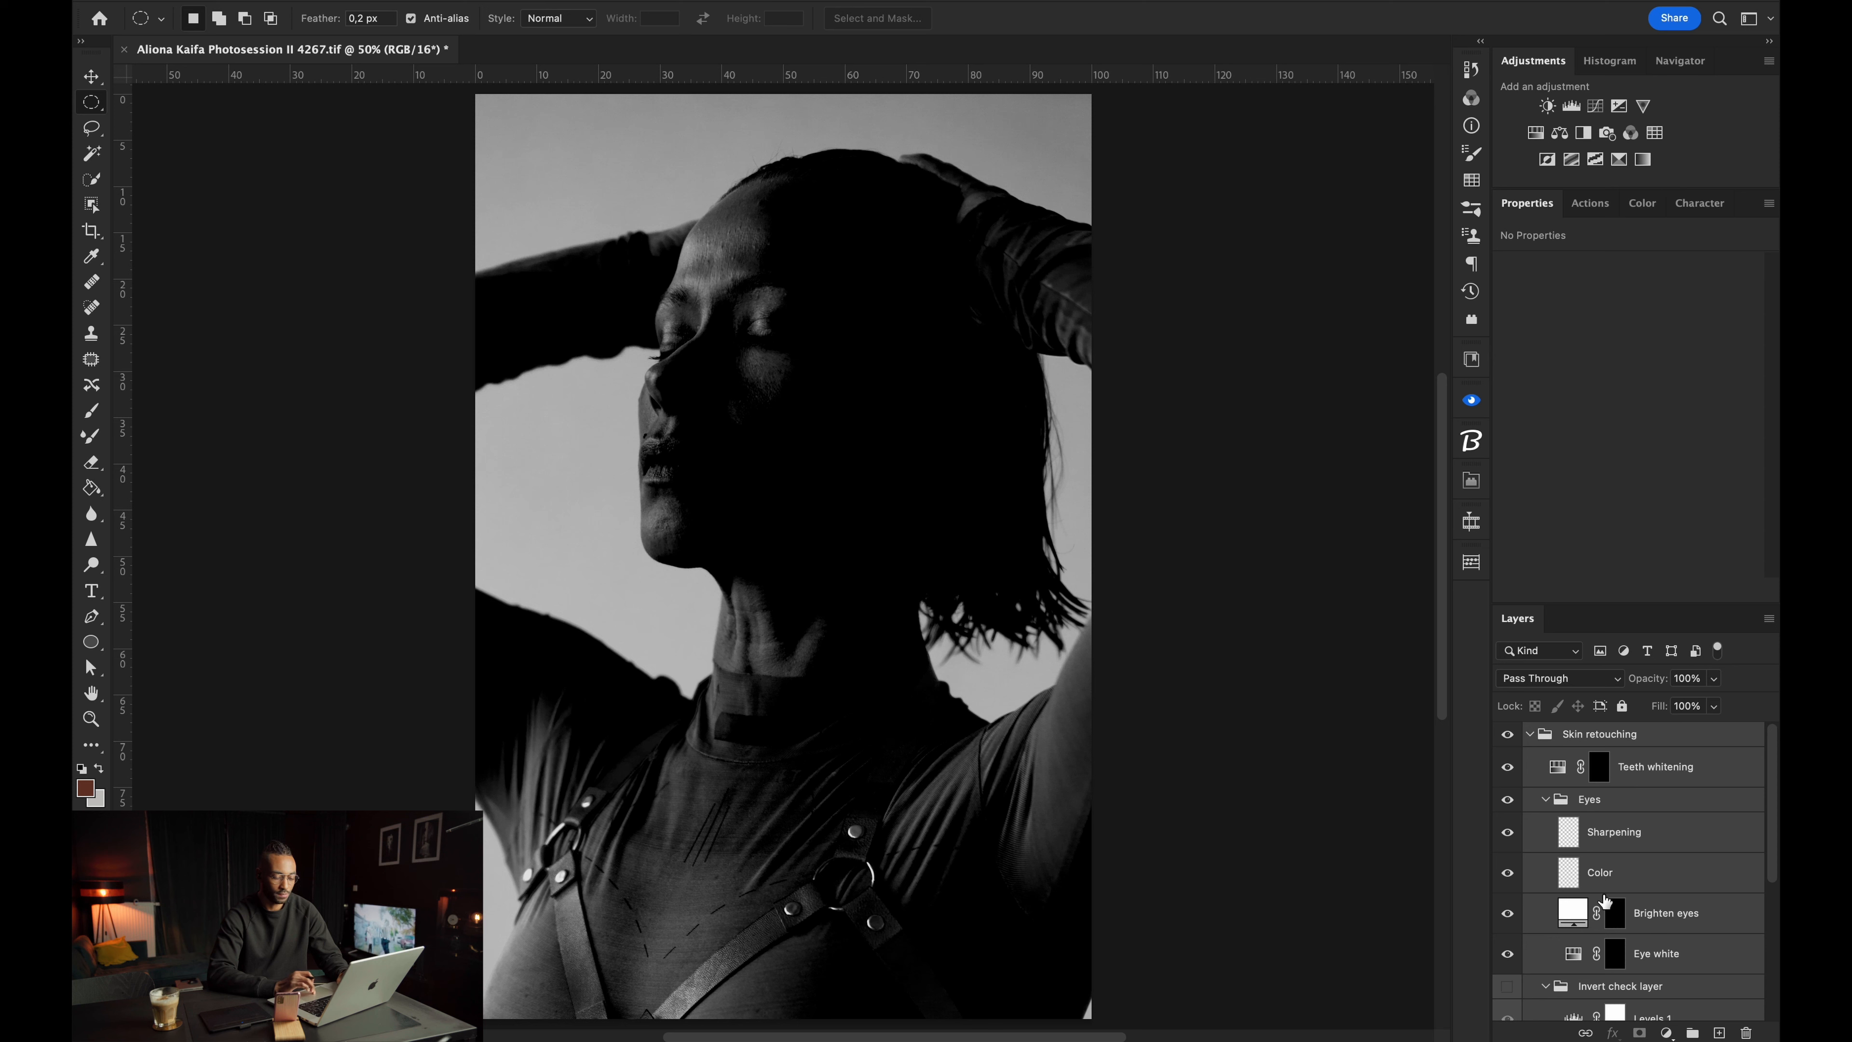
scroll(1600, 920, "down", 5)
left_click(1593, 1004)
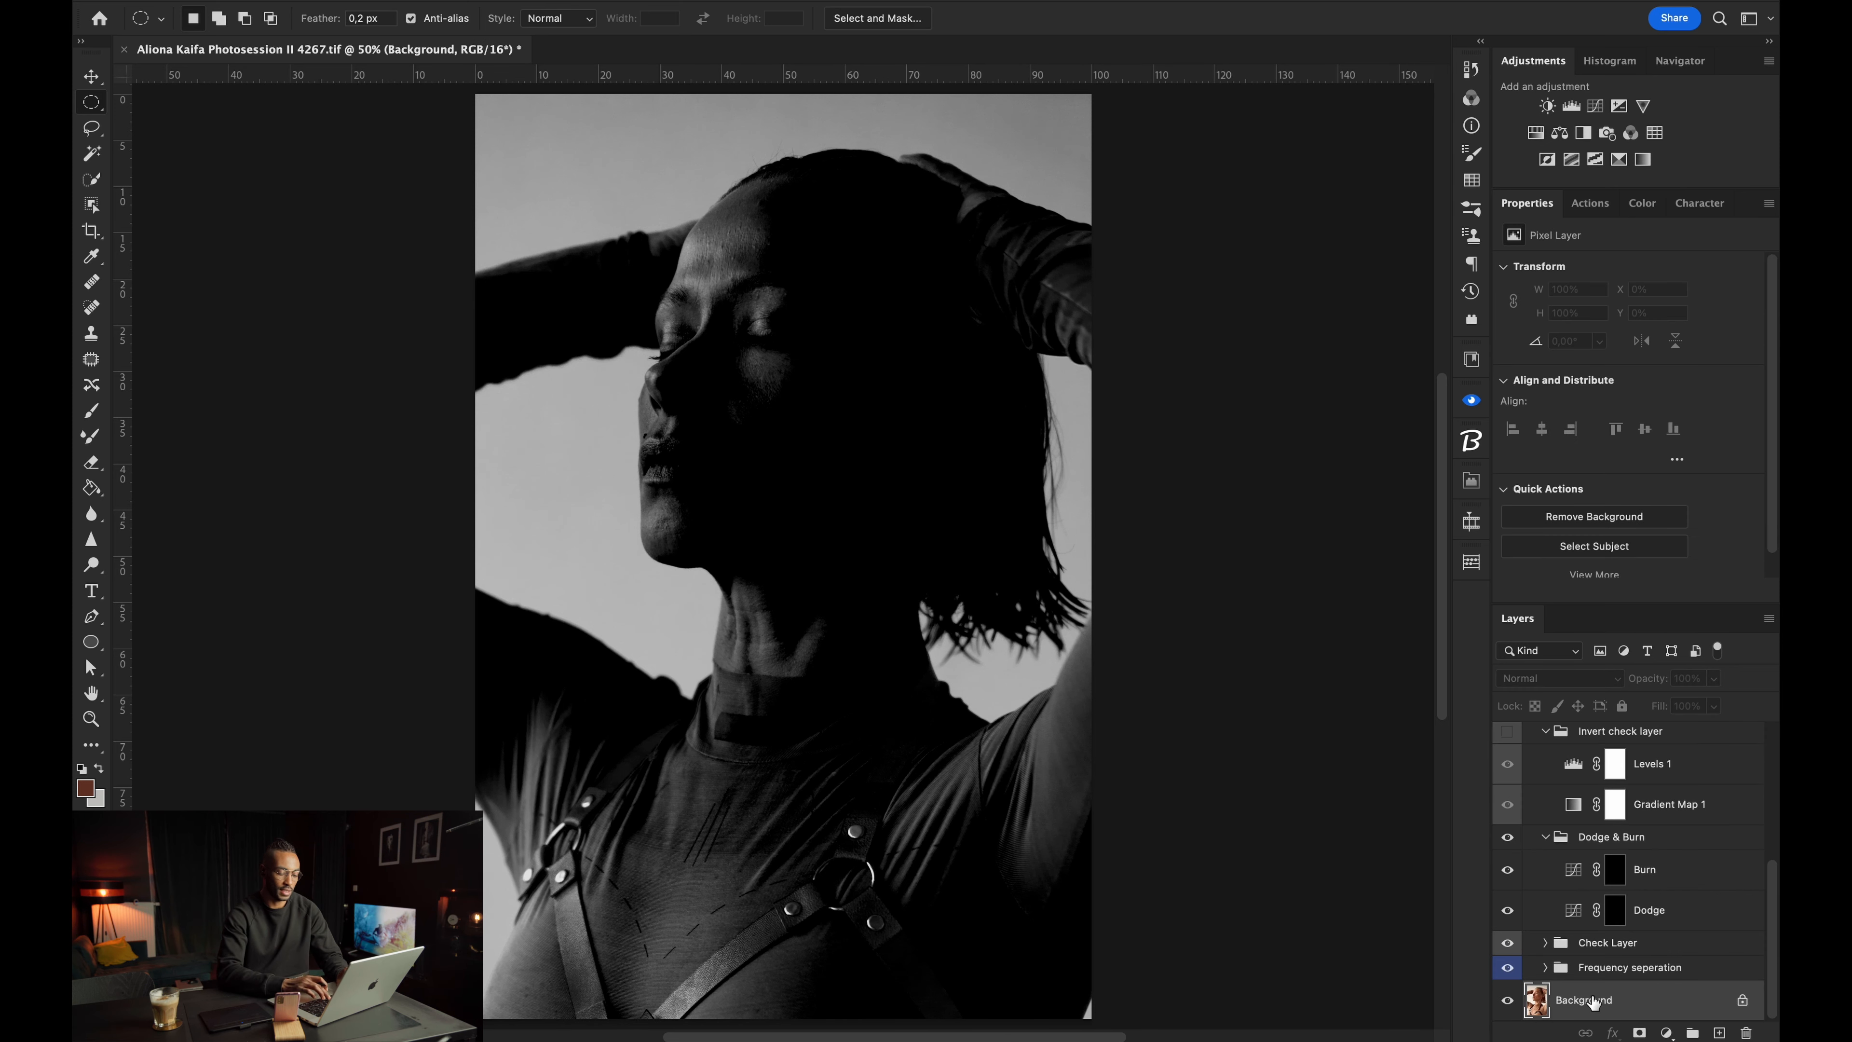
key("ctrl+shift+n")
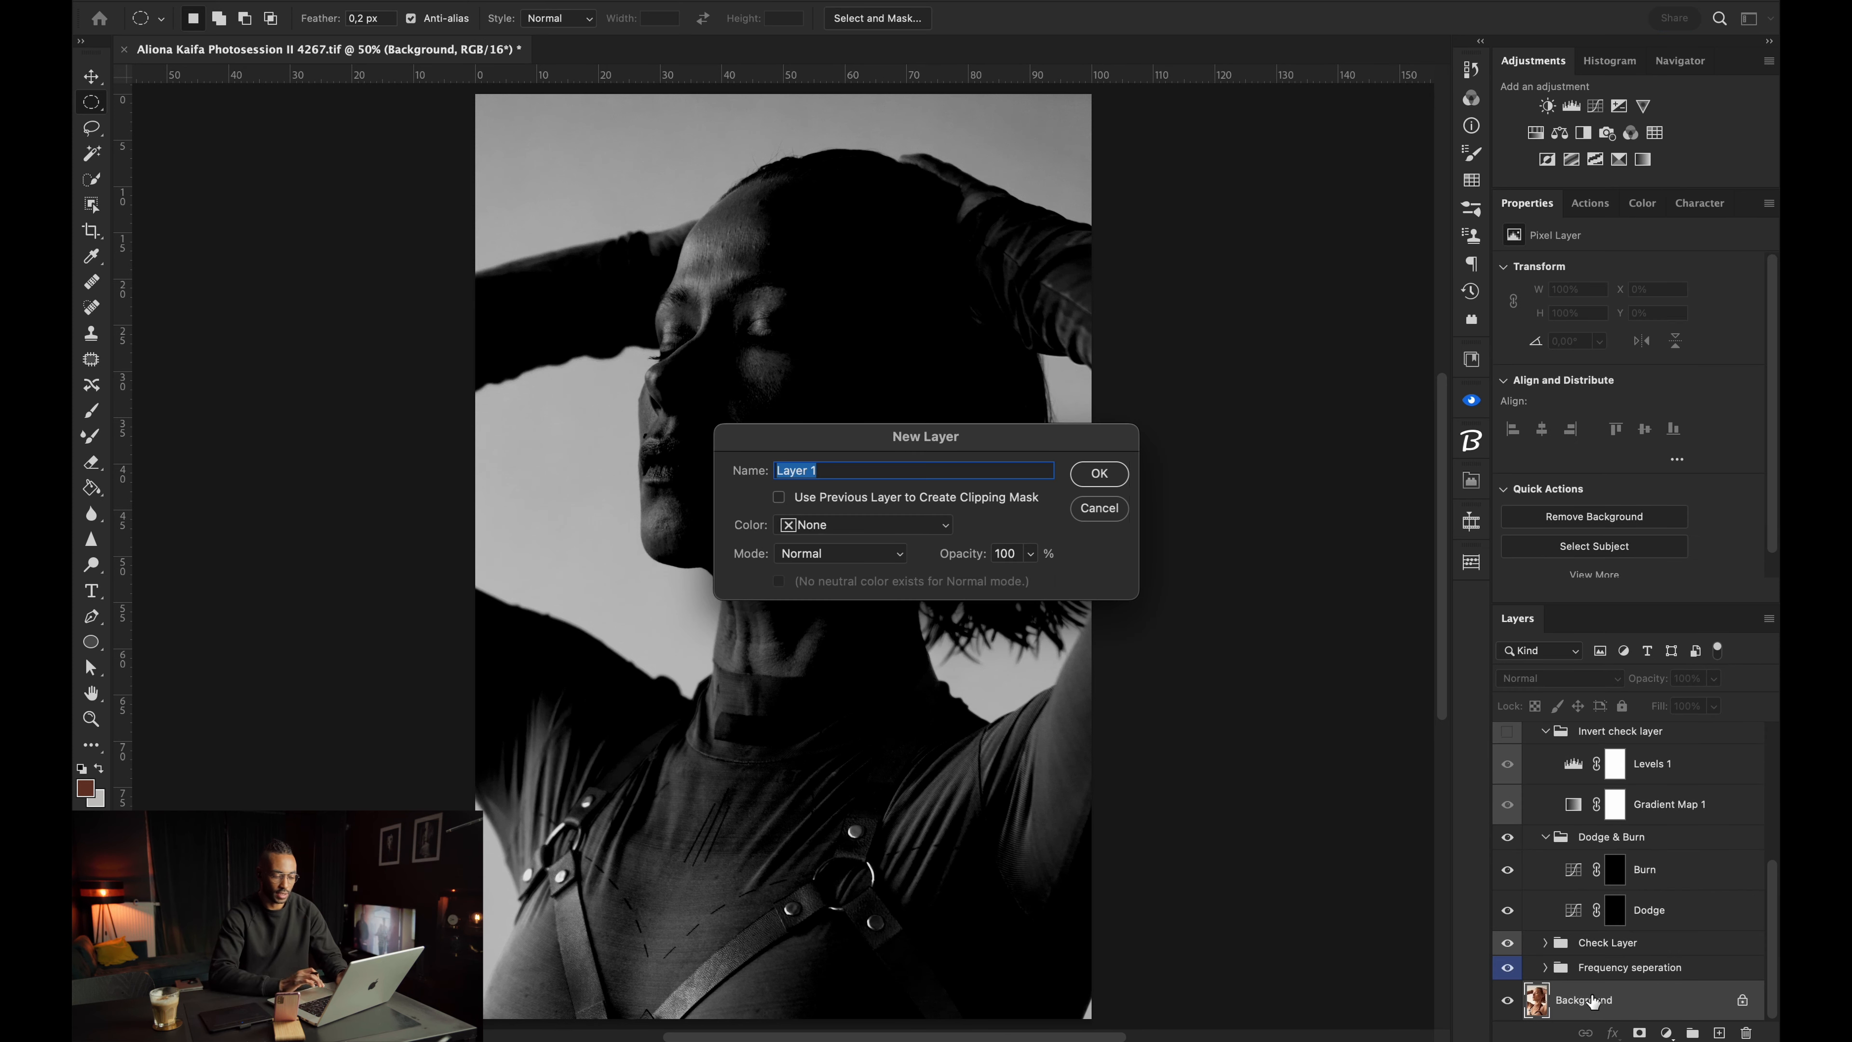
key("Return")
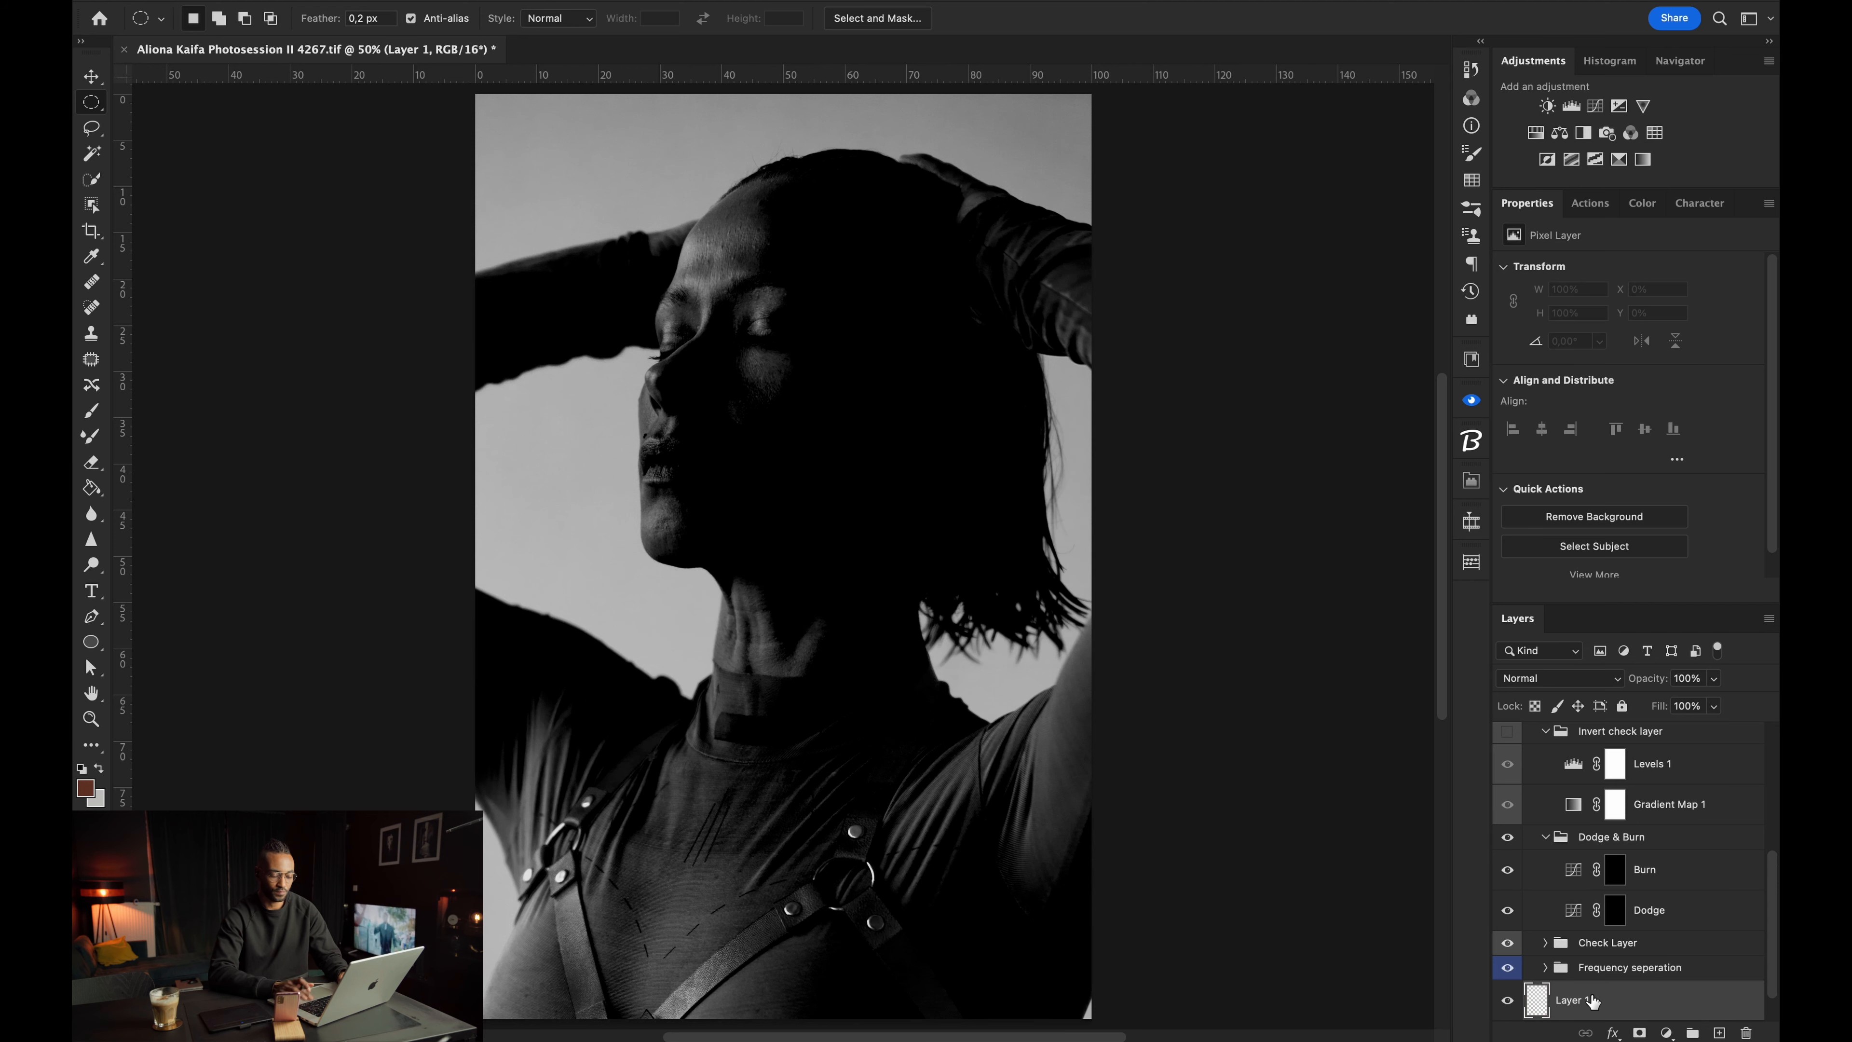
left_click(1507, 966)
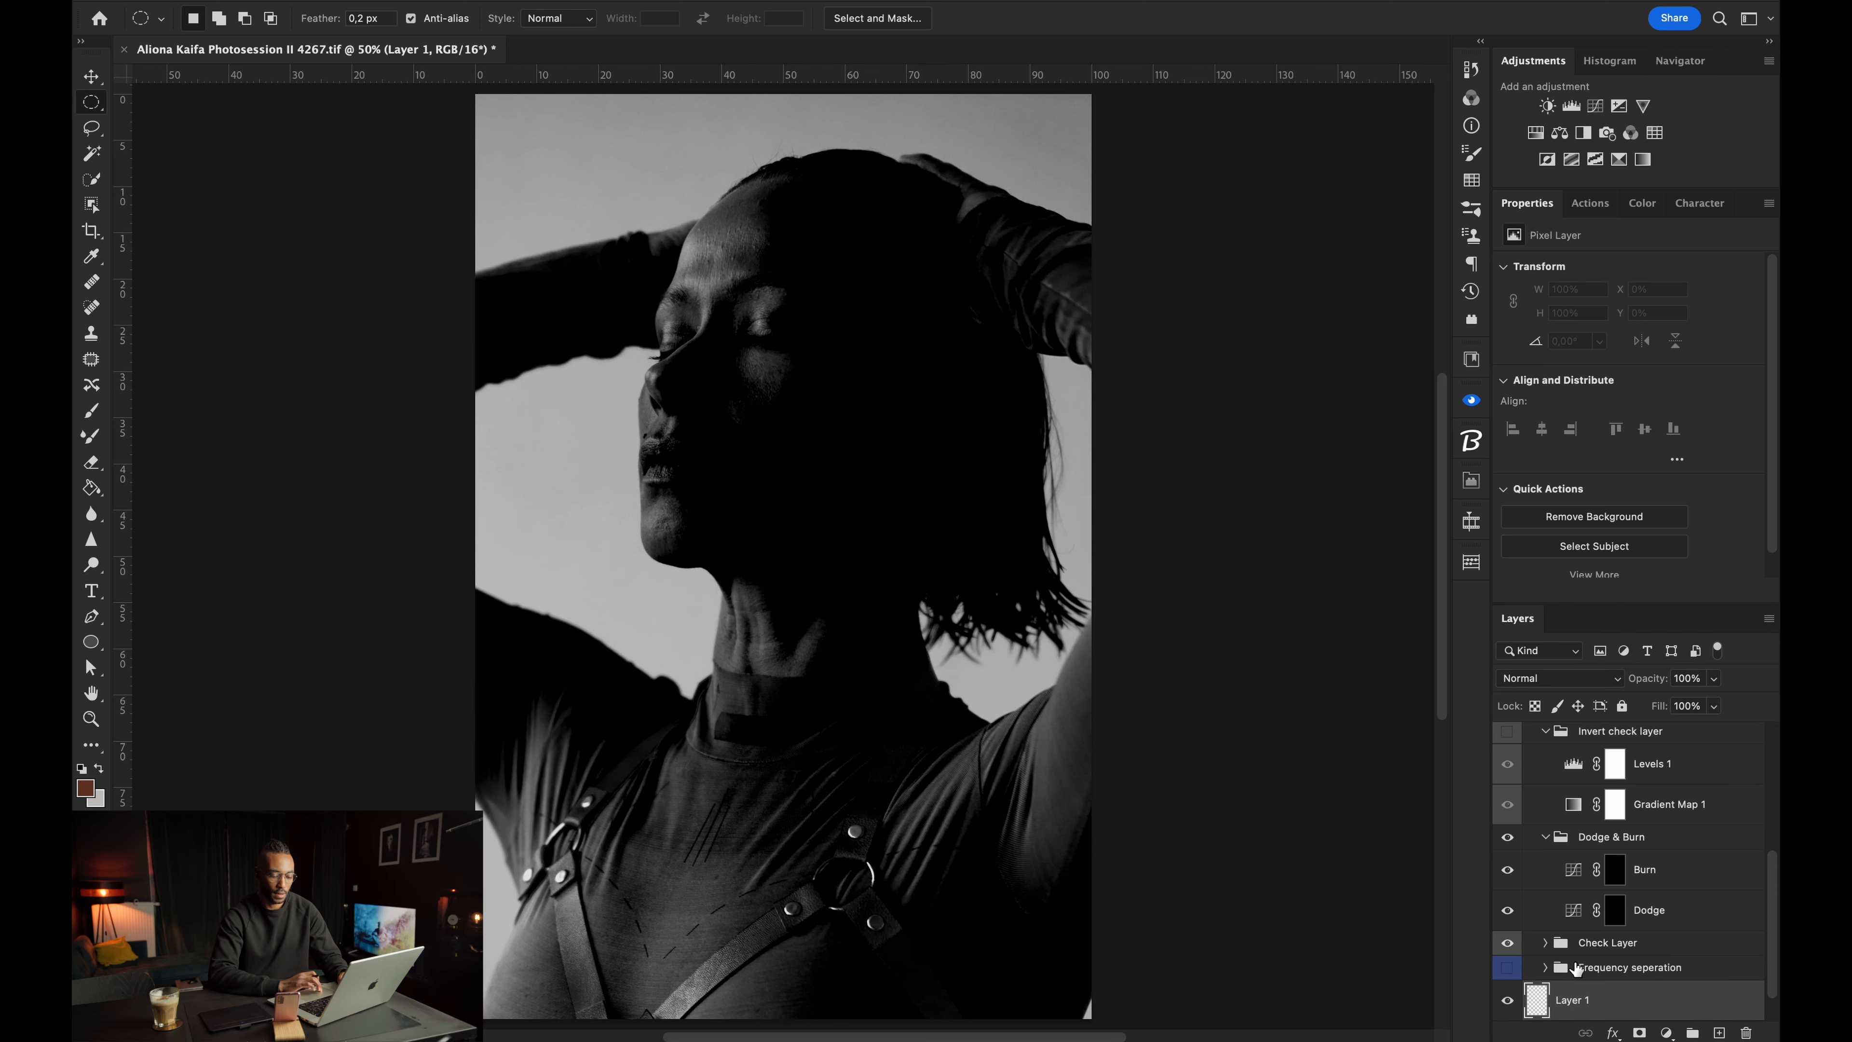
left_click(1507, 942)
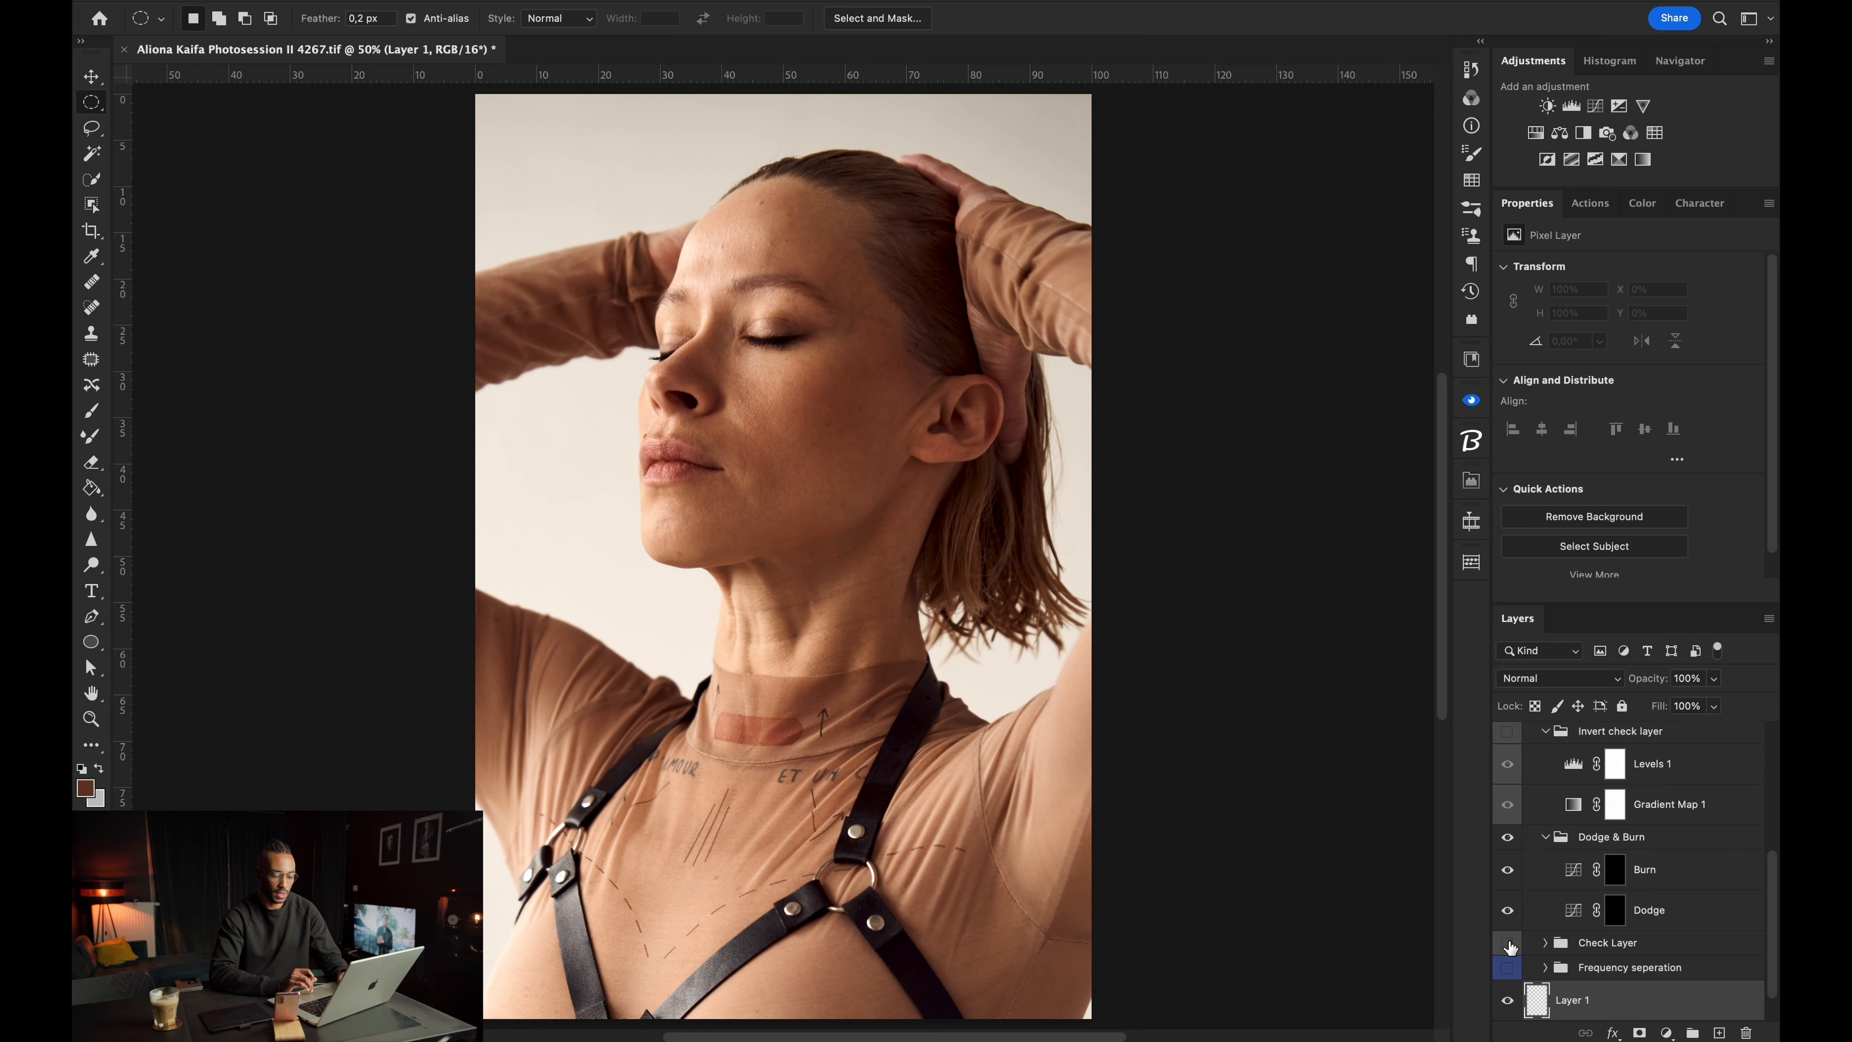
Select the Healing Brush tool and enlarge its brush to 51 pixels over the face.
scroll(729, 292, "up", 5)
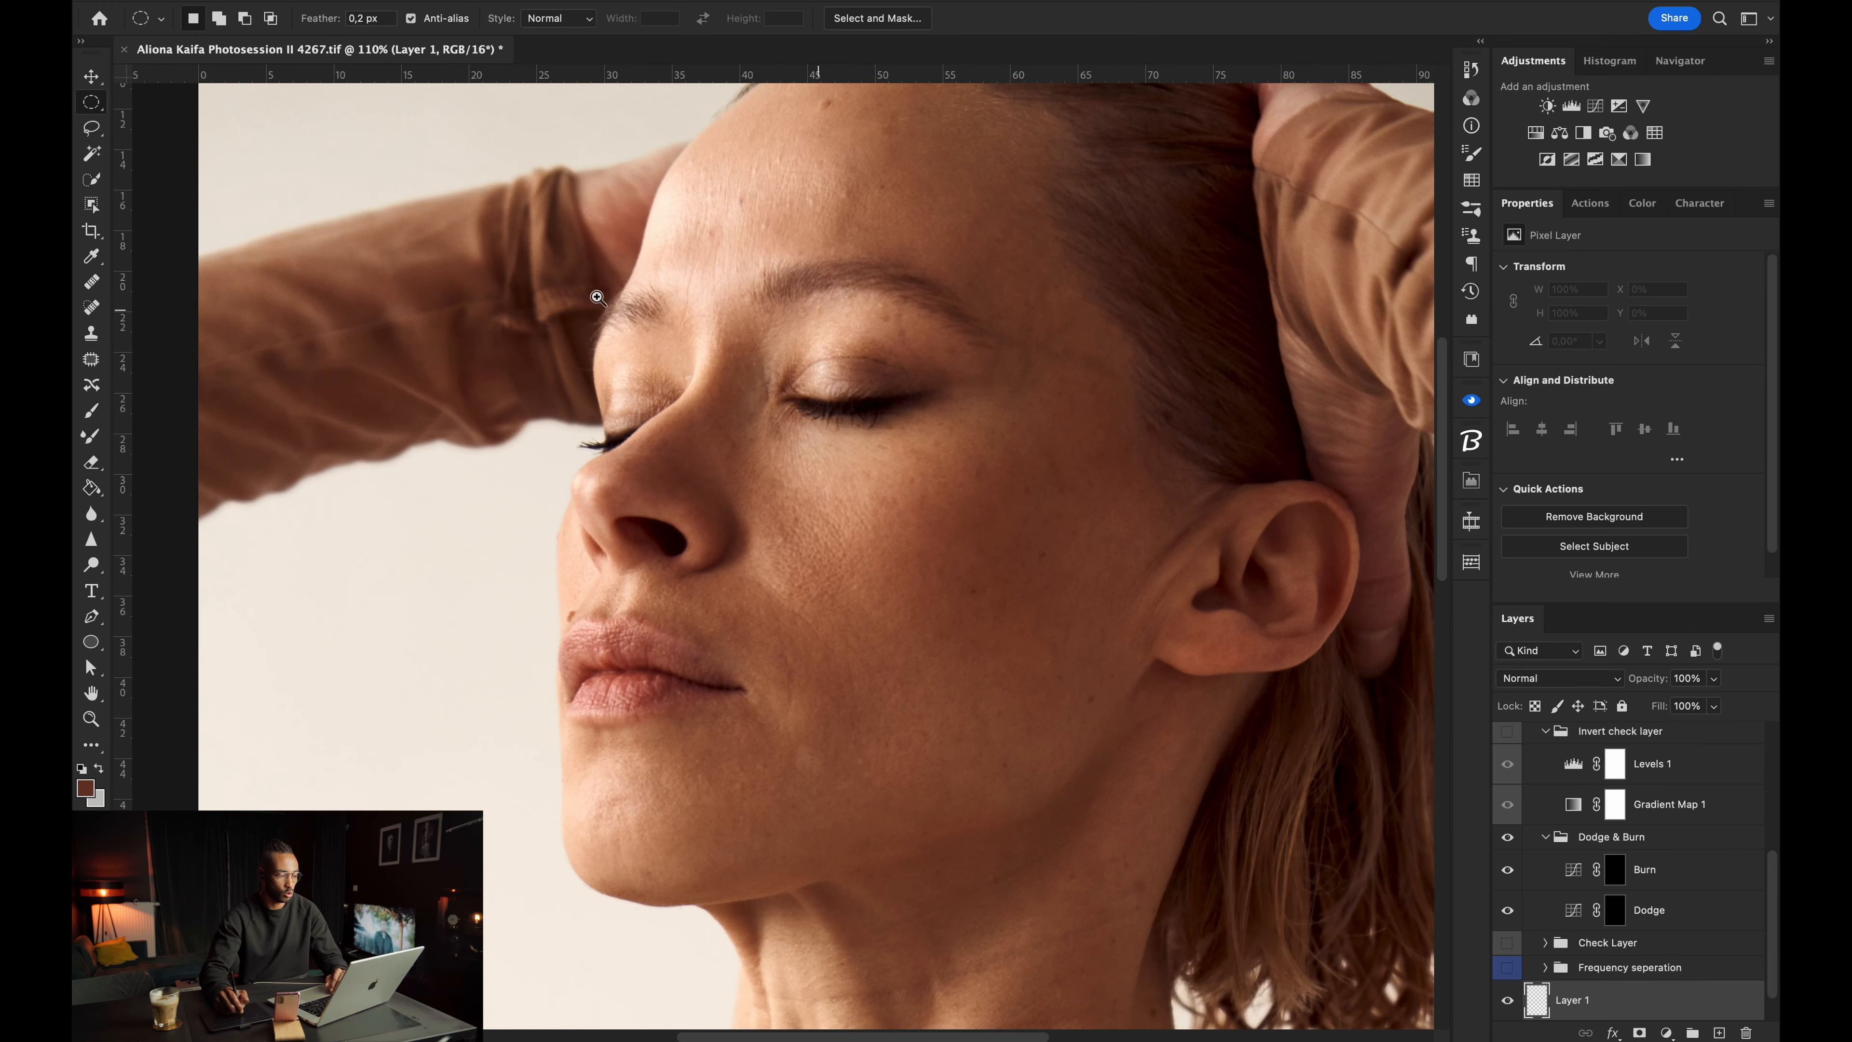
left_click(94, 283)
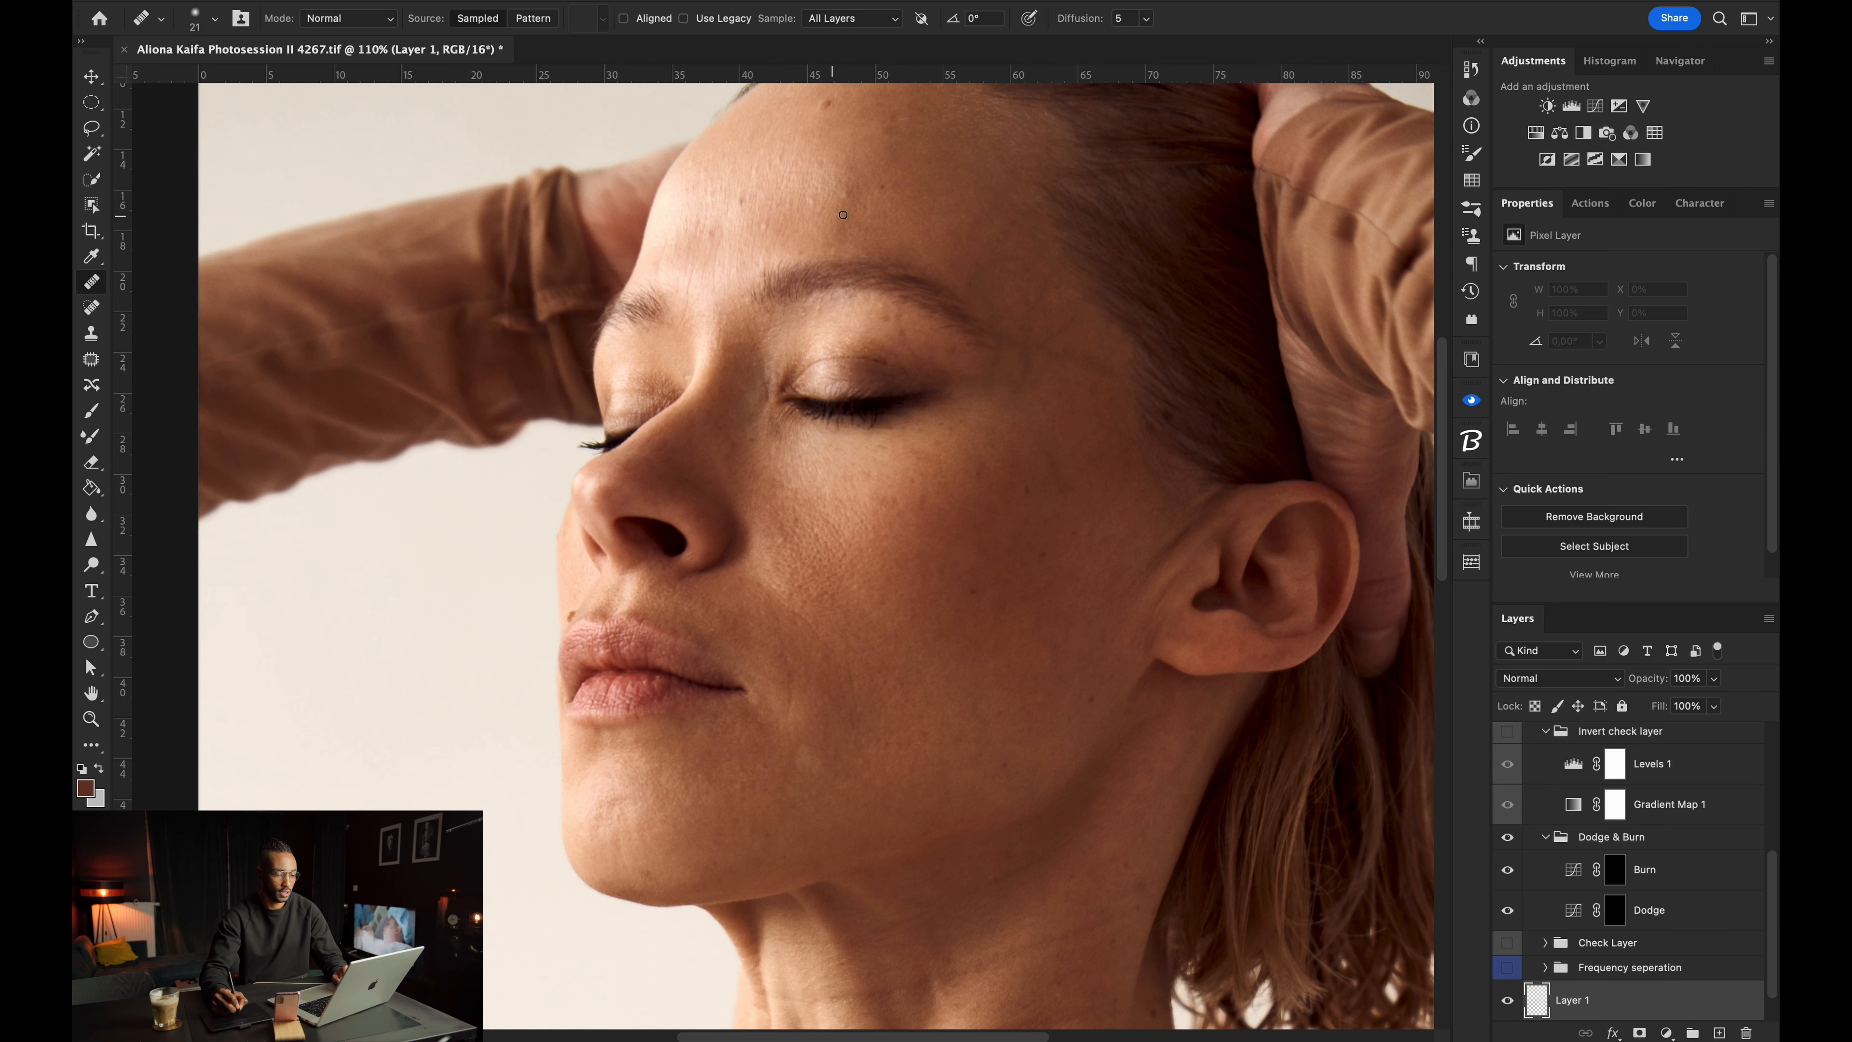
left_click_drag(880, 220, 896, 221)
left_click(839, 230)
key("Return")
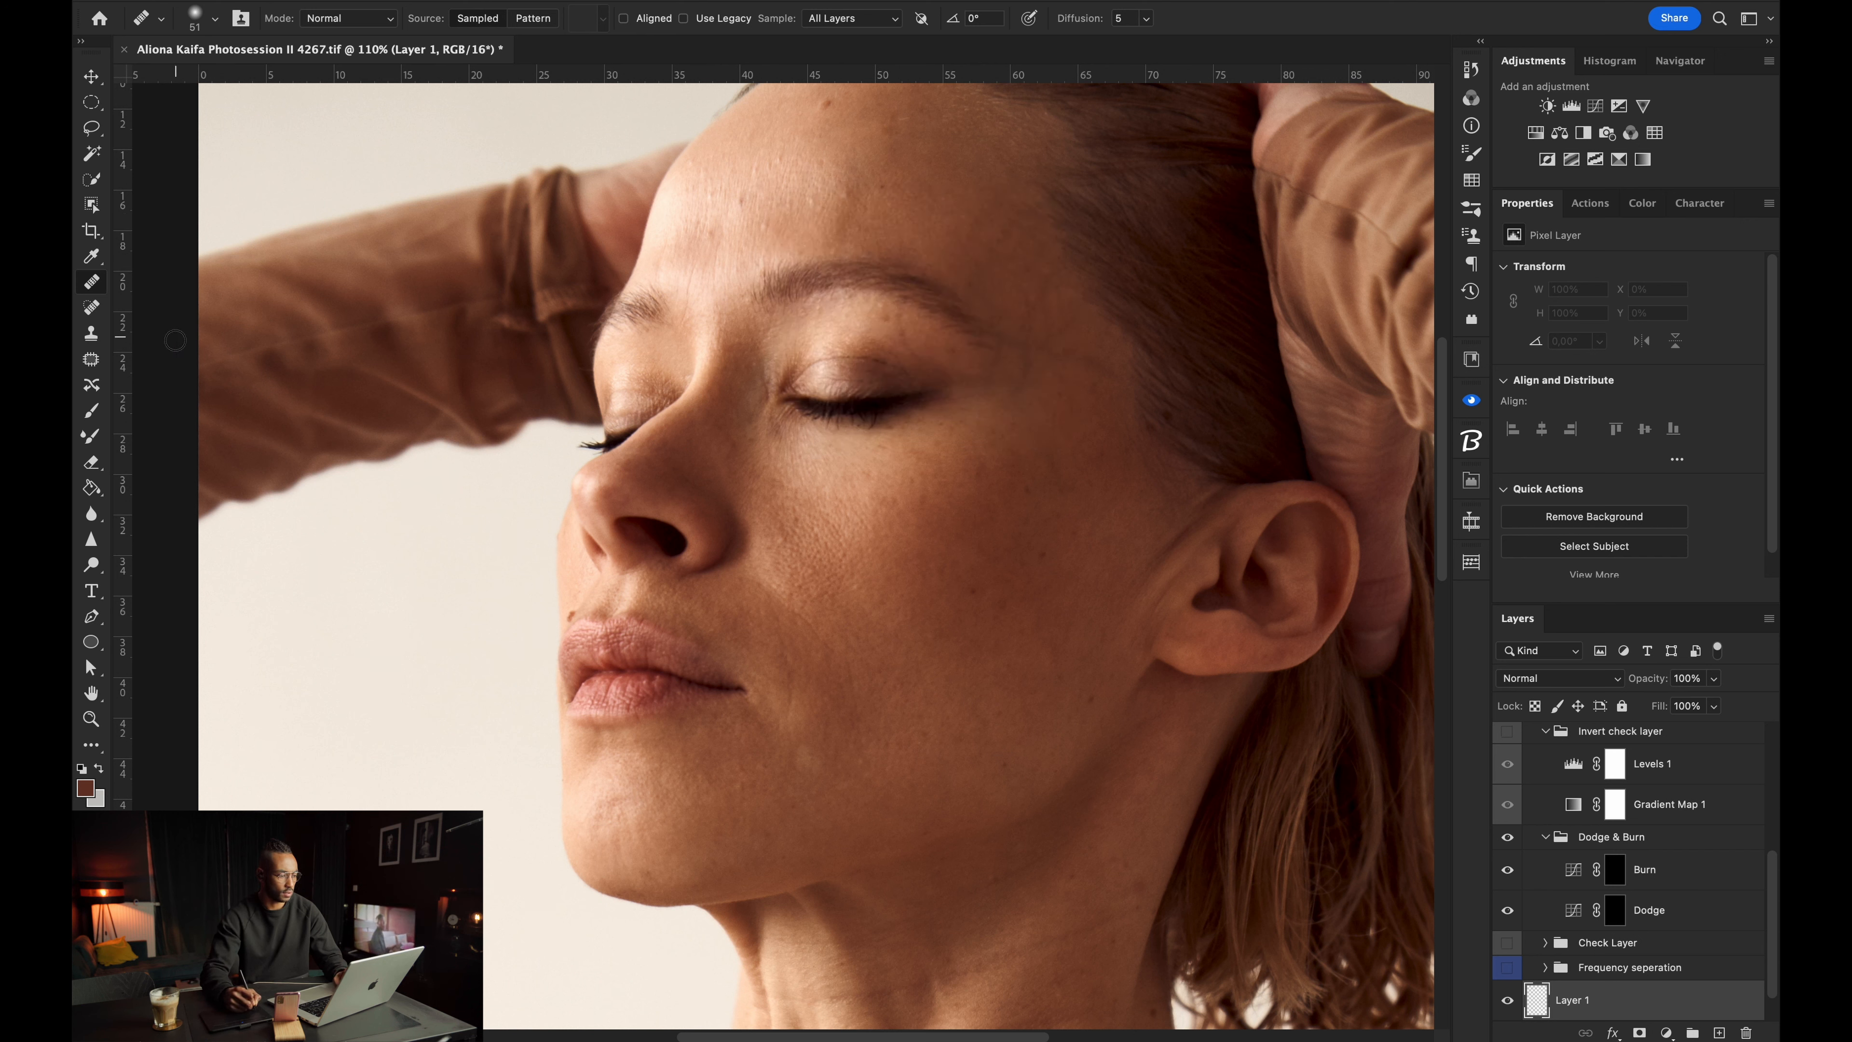
Remove the small blemishes on the forehead with the Content-Aware Spot Healing Brush on the new empty layer.
left_click(100, 307)
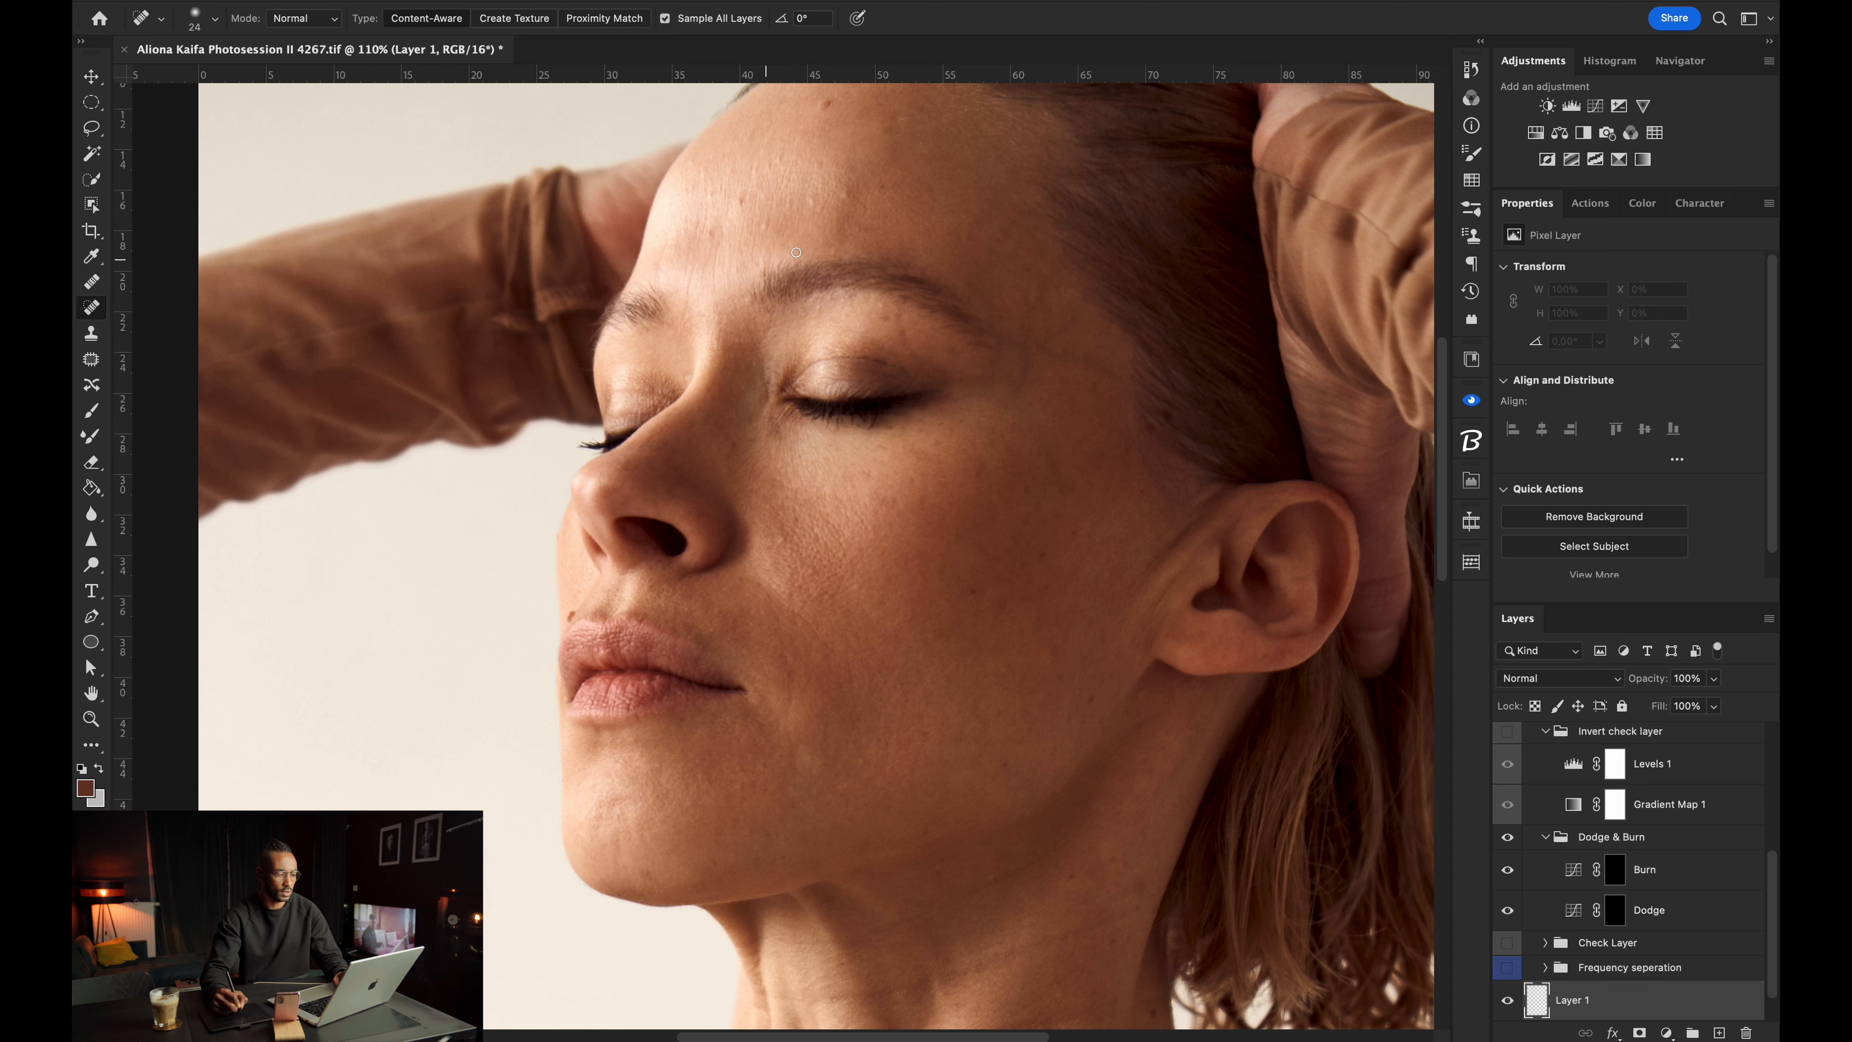
left_click_drag(836, 238, 845, 197)
left_click(845, 195)
left_click(810, 200)
left_click(825, 105)
scroll(765, 255, "up", 3)
left_click(728, 318)
left_click(773, 281)
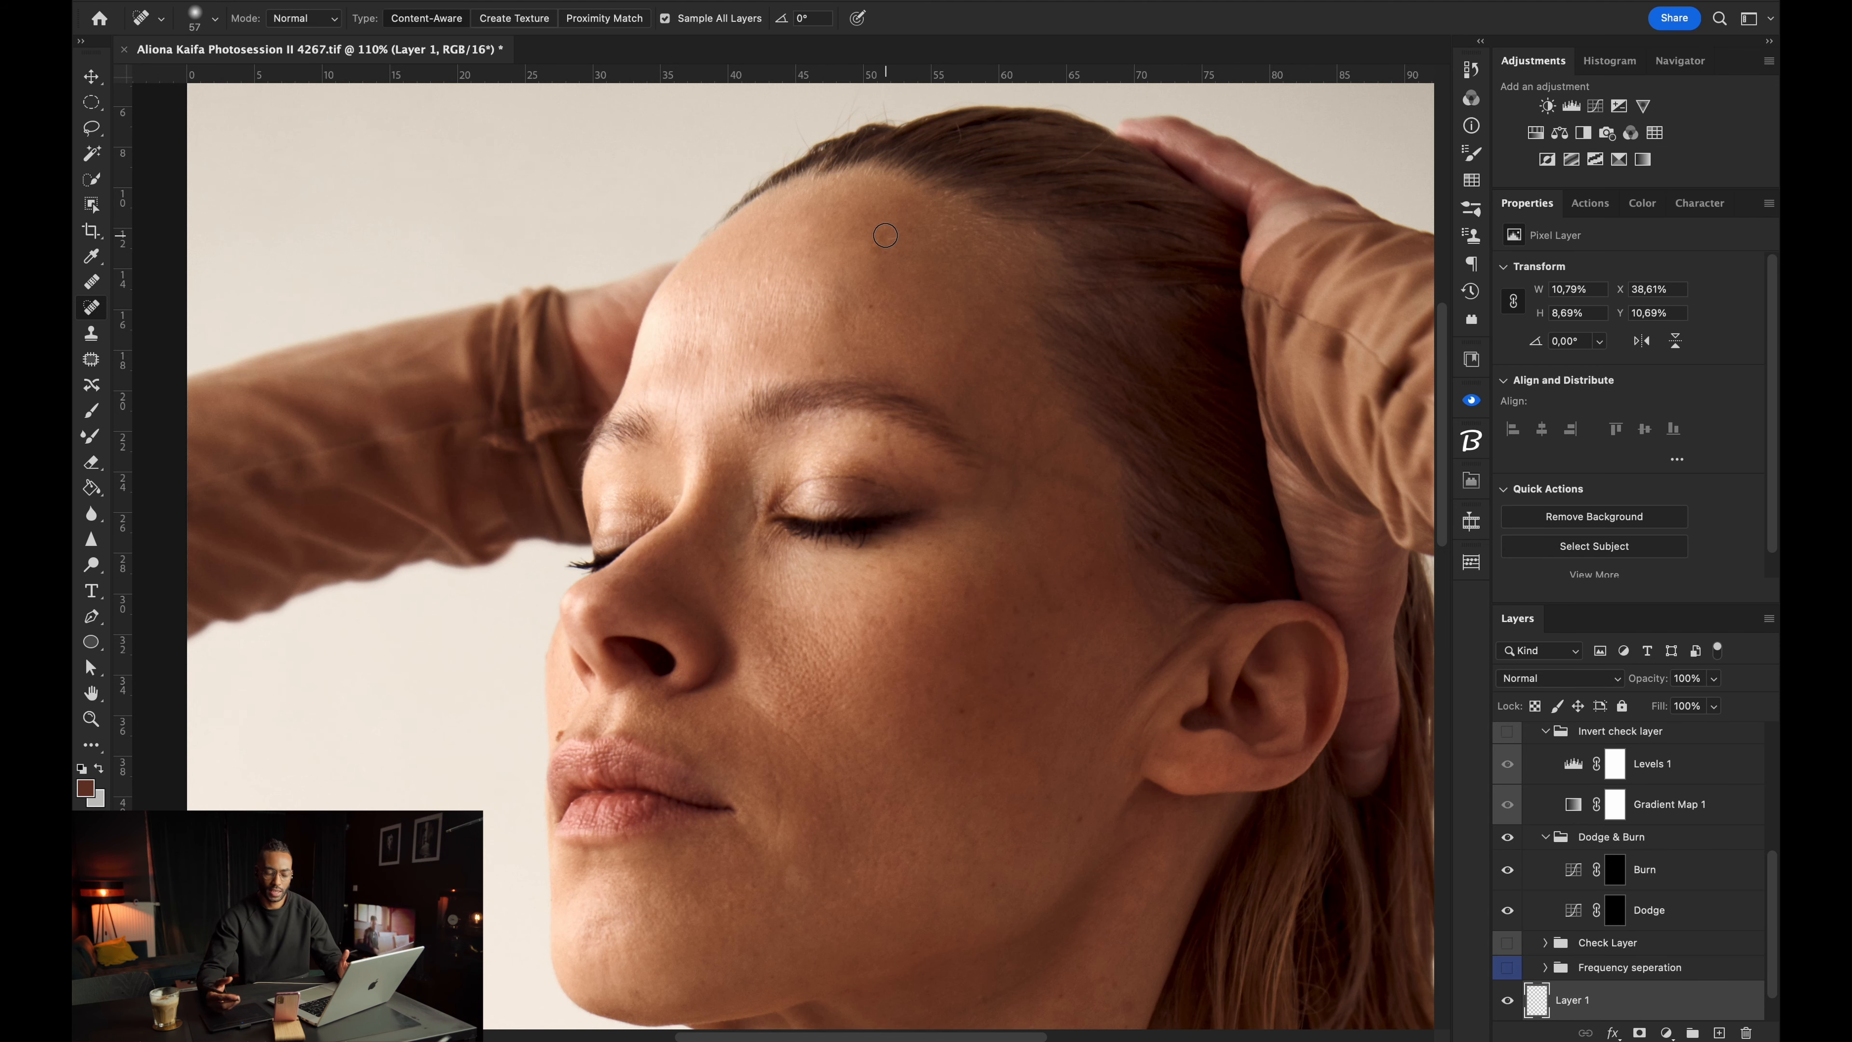
Enlarge the Spot Healing Brush to 96 pixels and remove the blemishes on the chin and lower cheek on Layer 1.
left_click_drag(526, 680, 467, 481)
left_click_drag(790, 690, 802, 691)
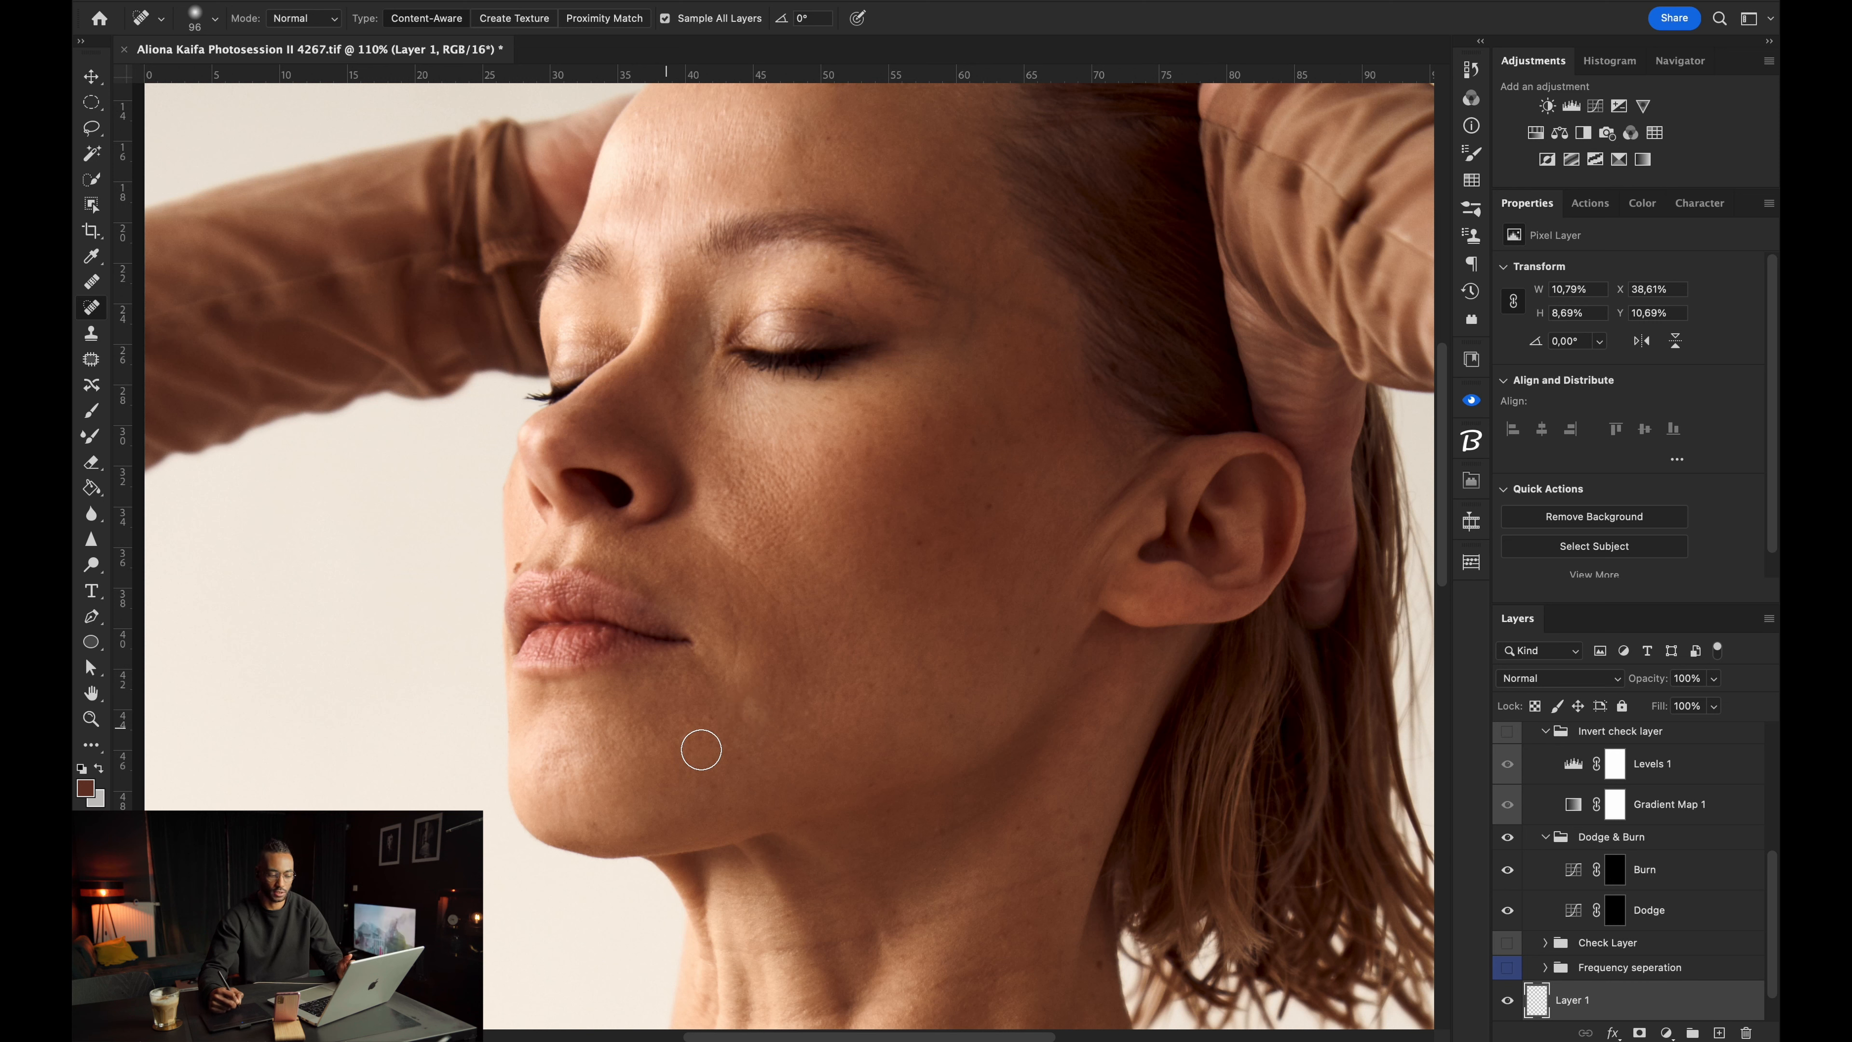
left_click(751, 712)
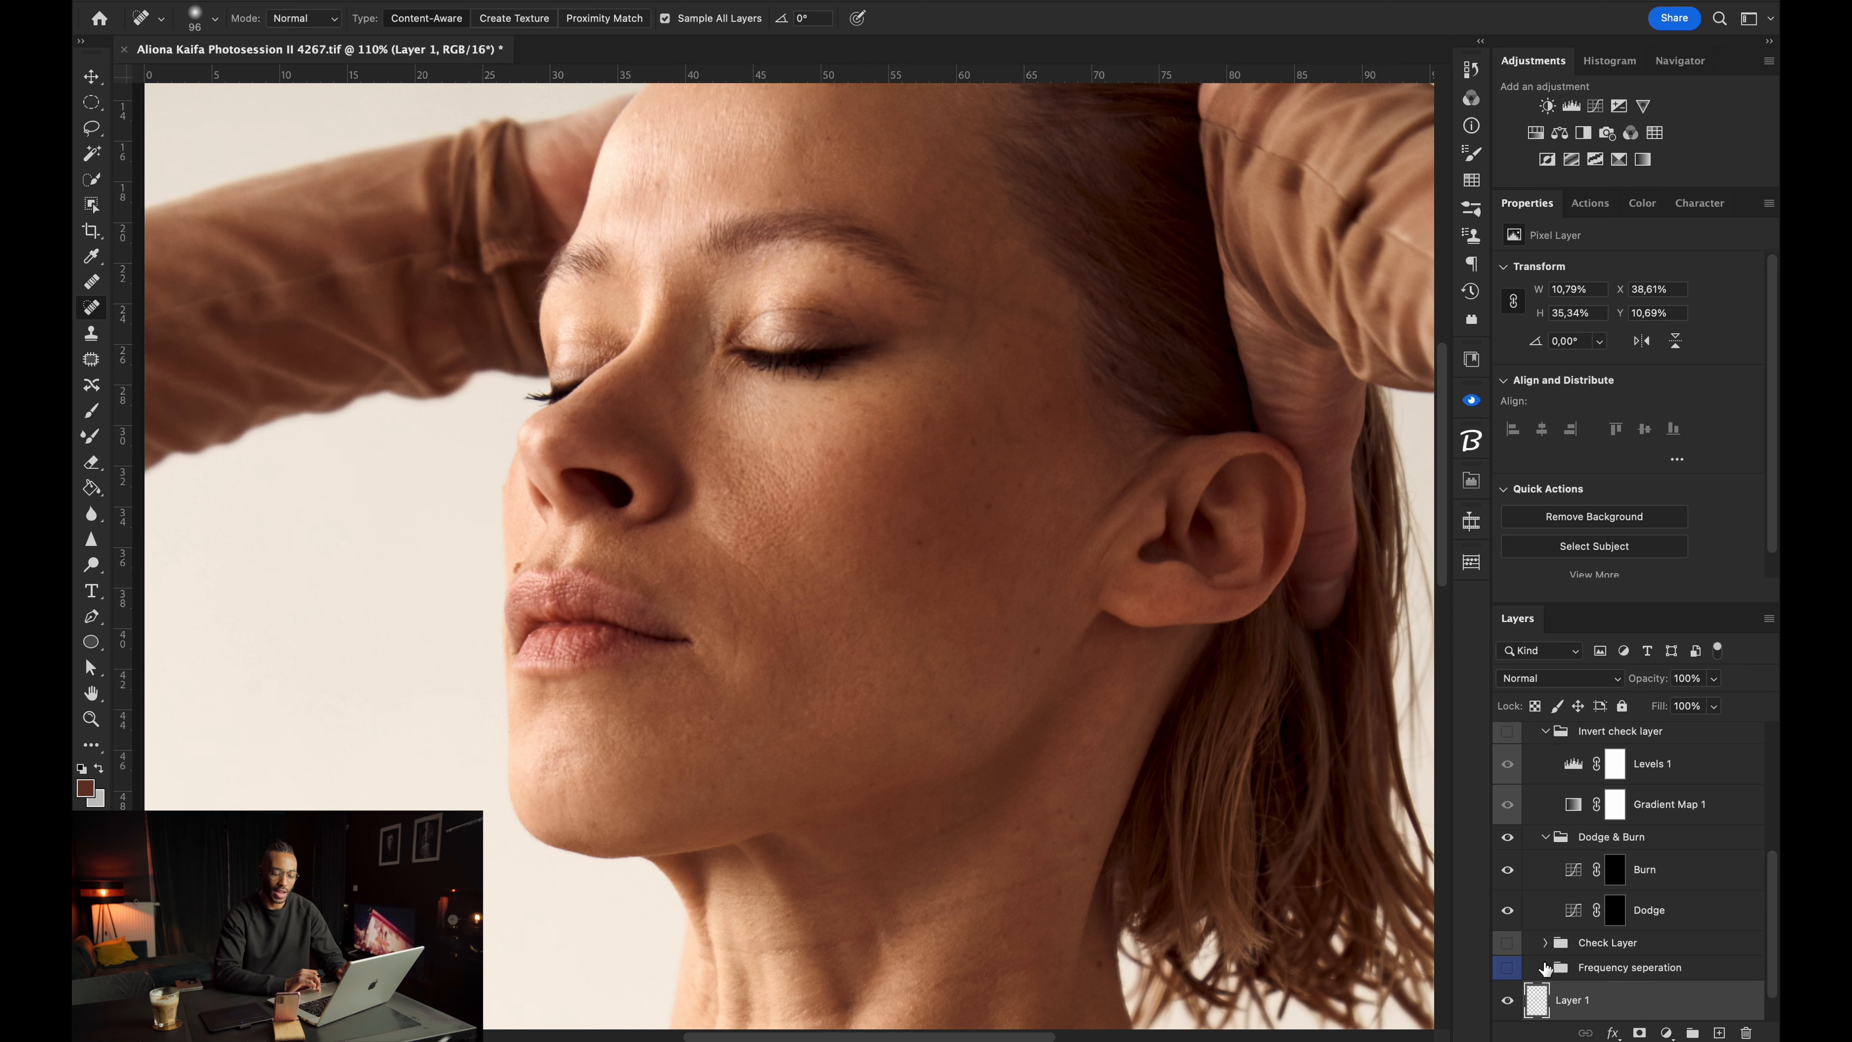
Delete Layer 1 and select the Texture edit layer inside the shown and expanded Frequency seperation group.
key("Delete")
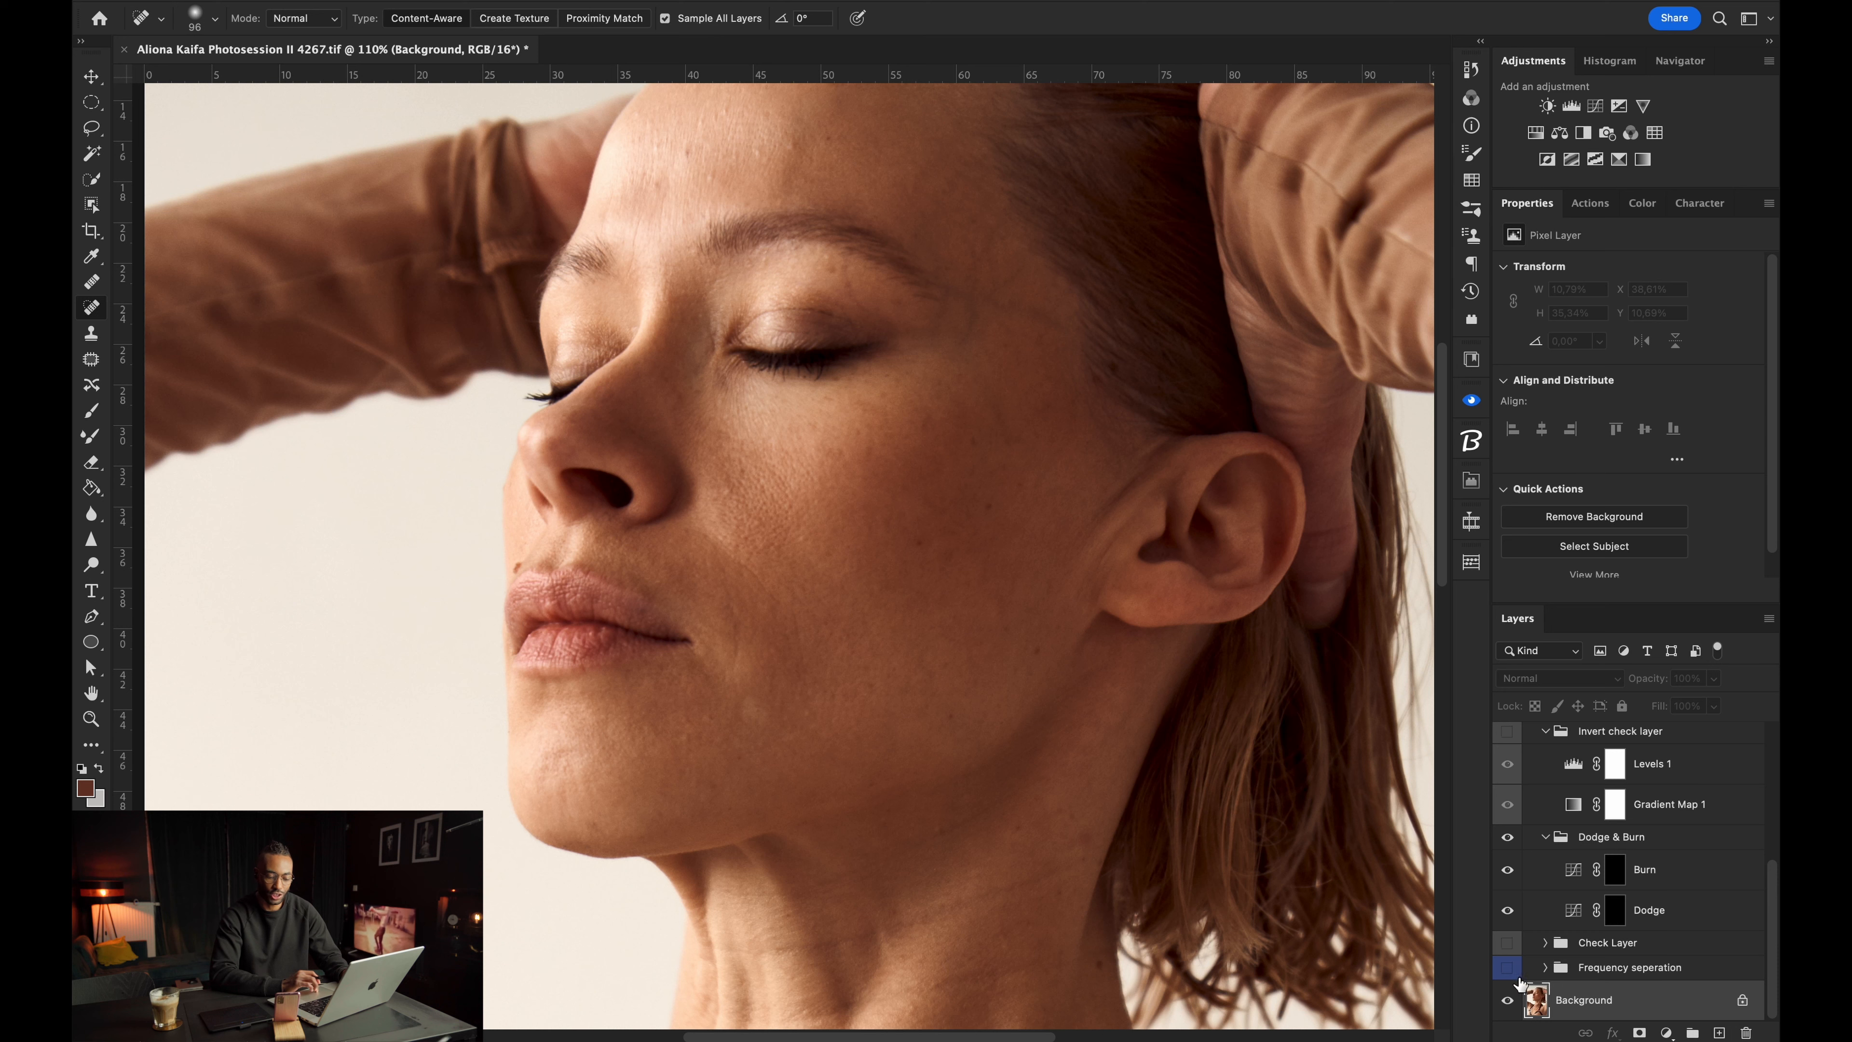
left_click(1544, 967)
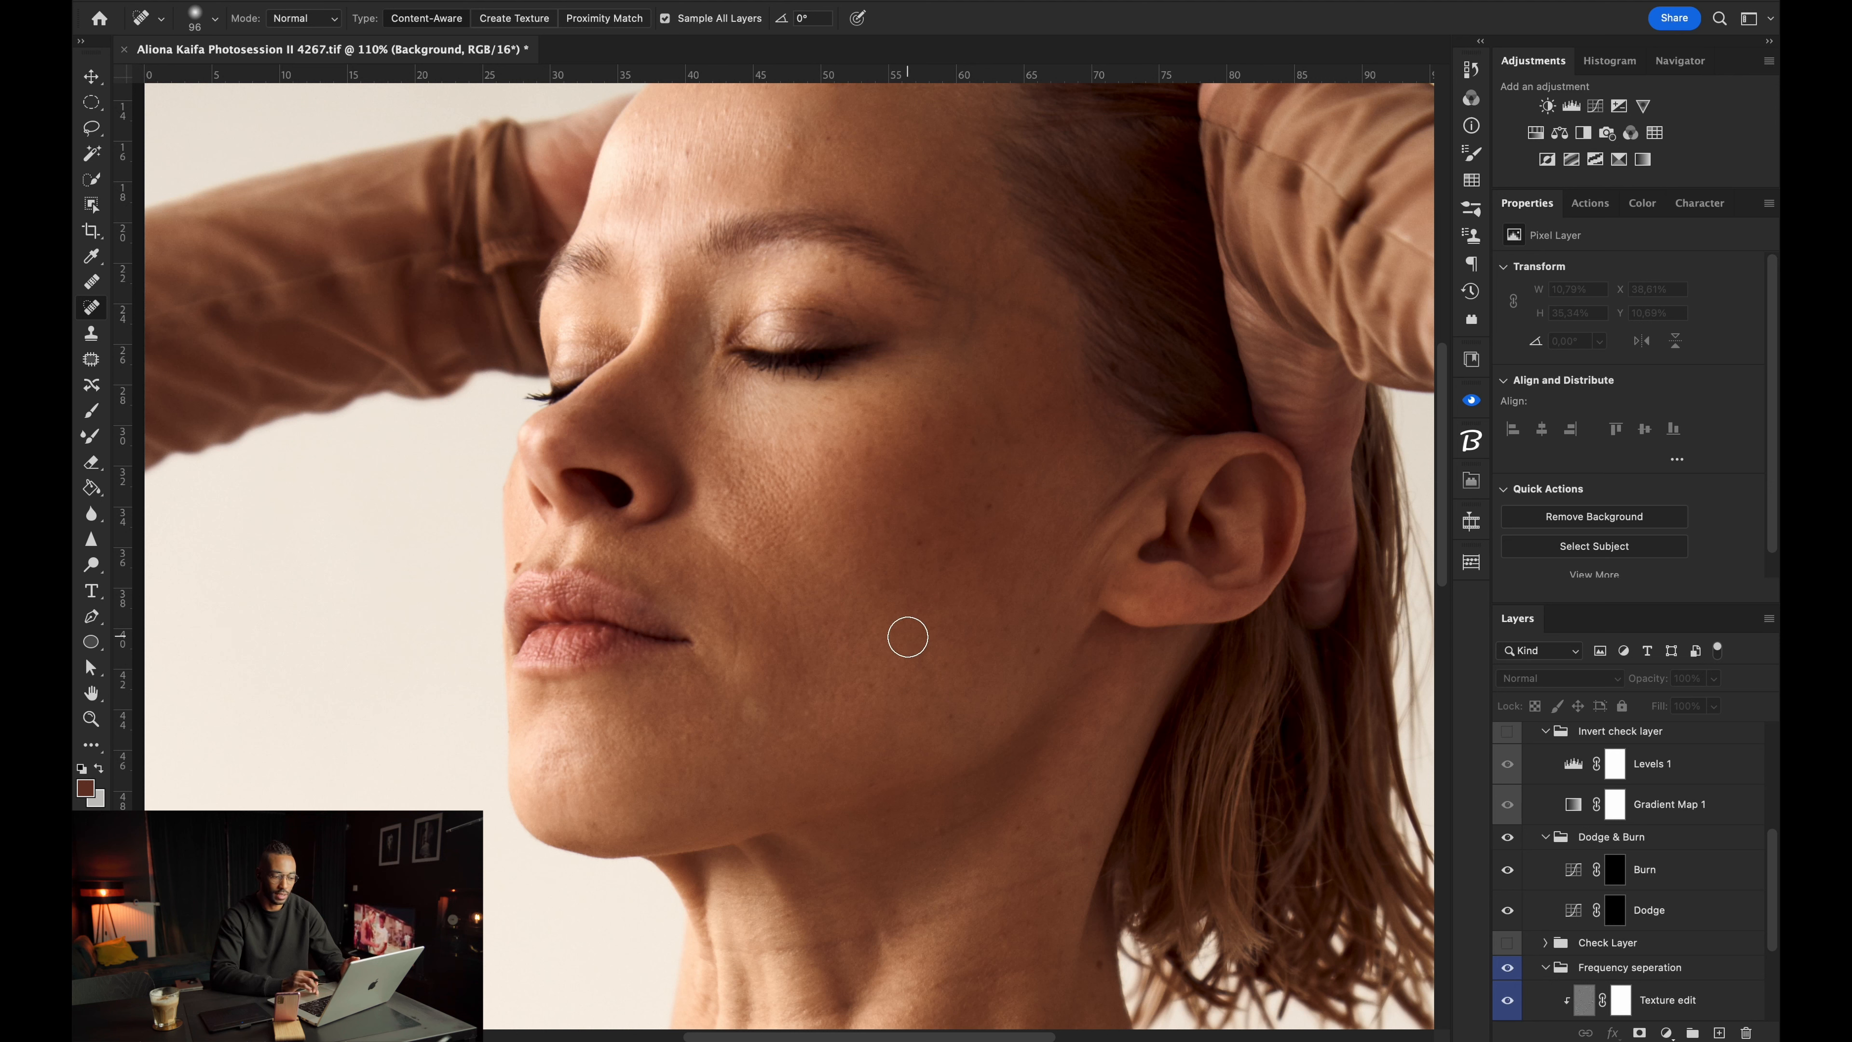
scroll(1633, 923, "down", 3)
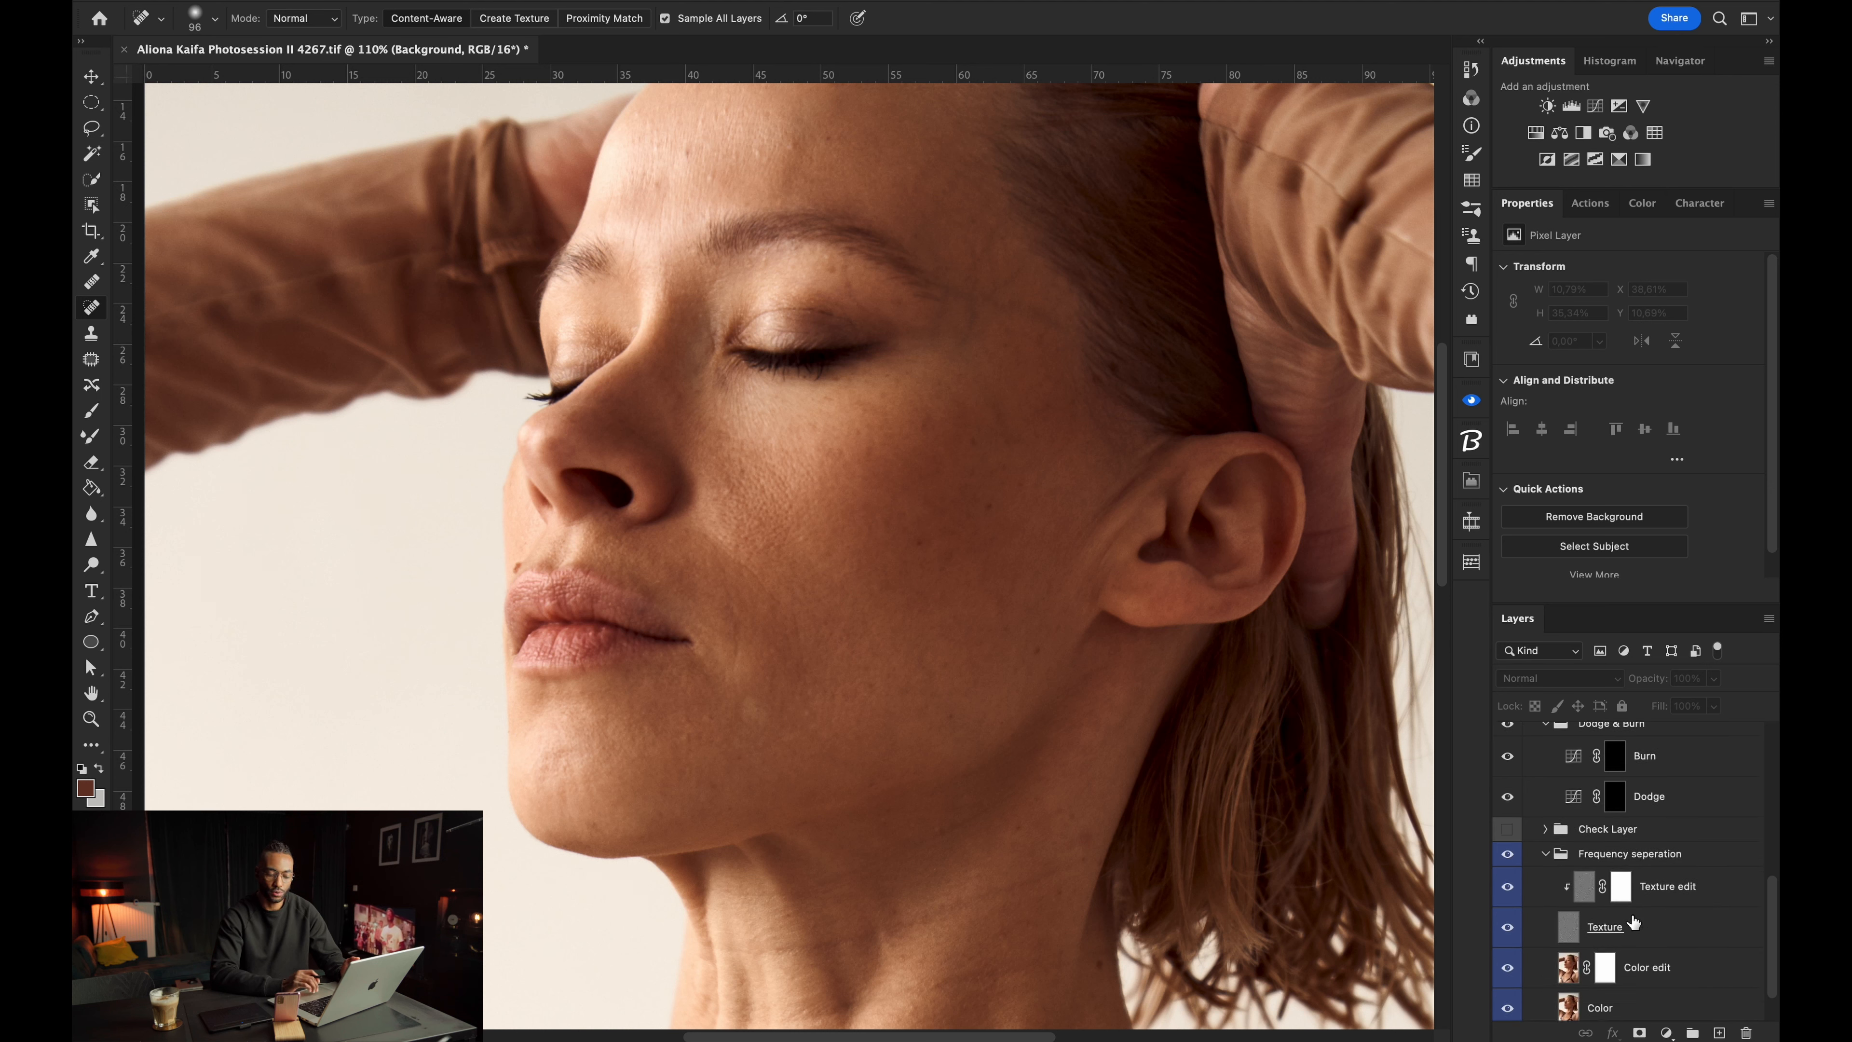
left_click(1581, 896)
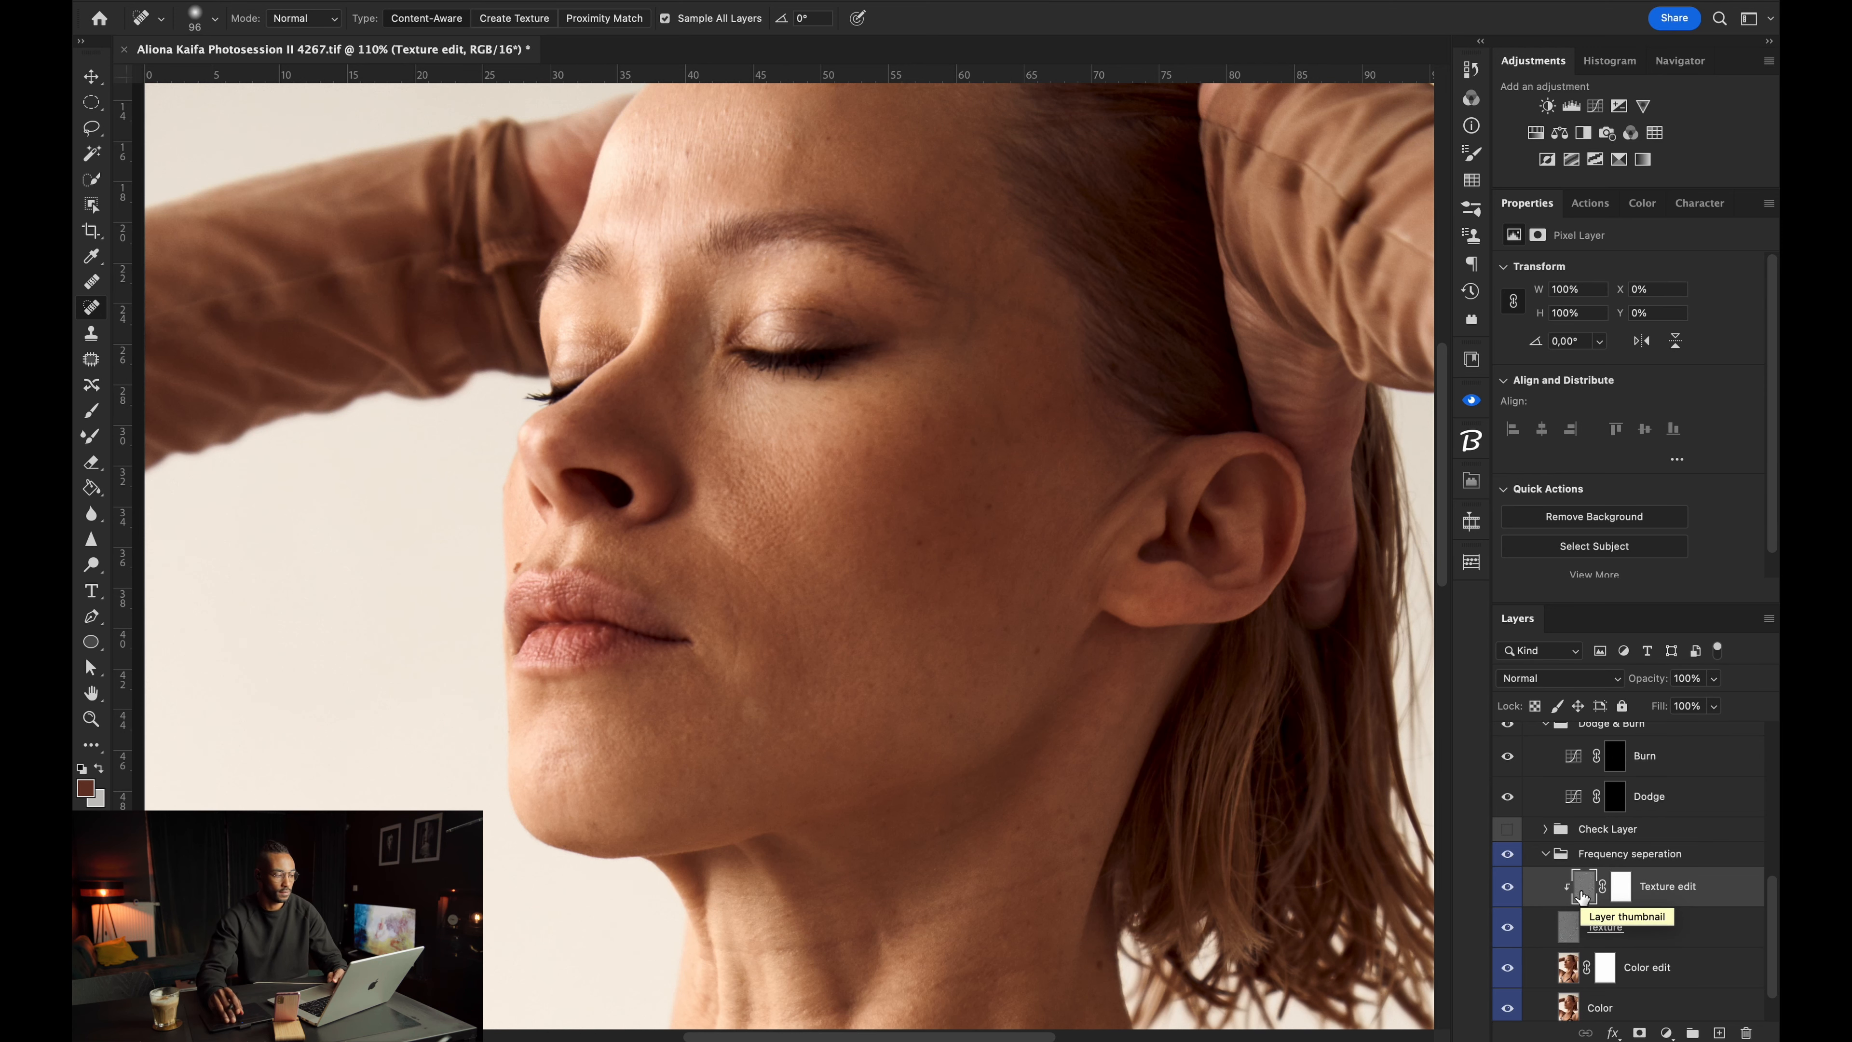
key("ctrl")
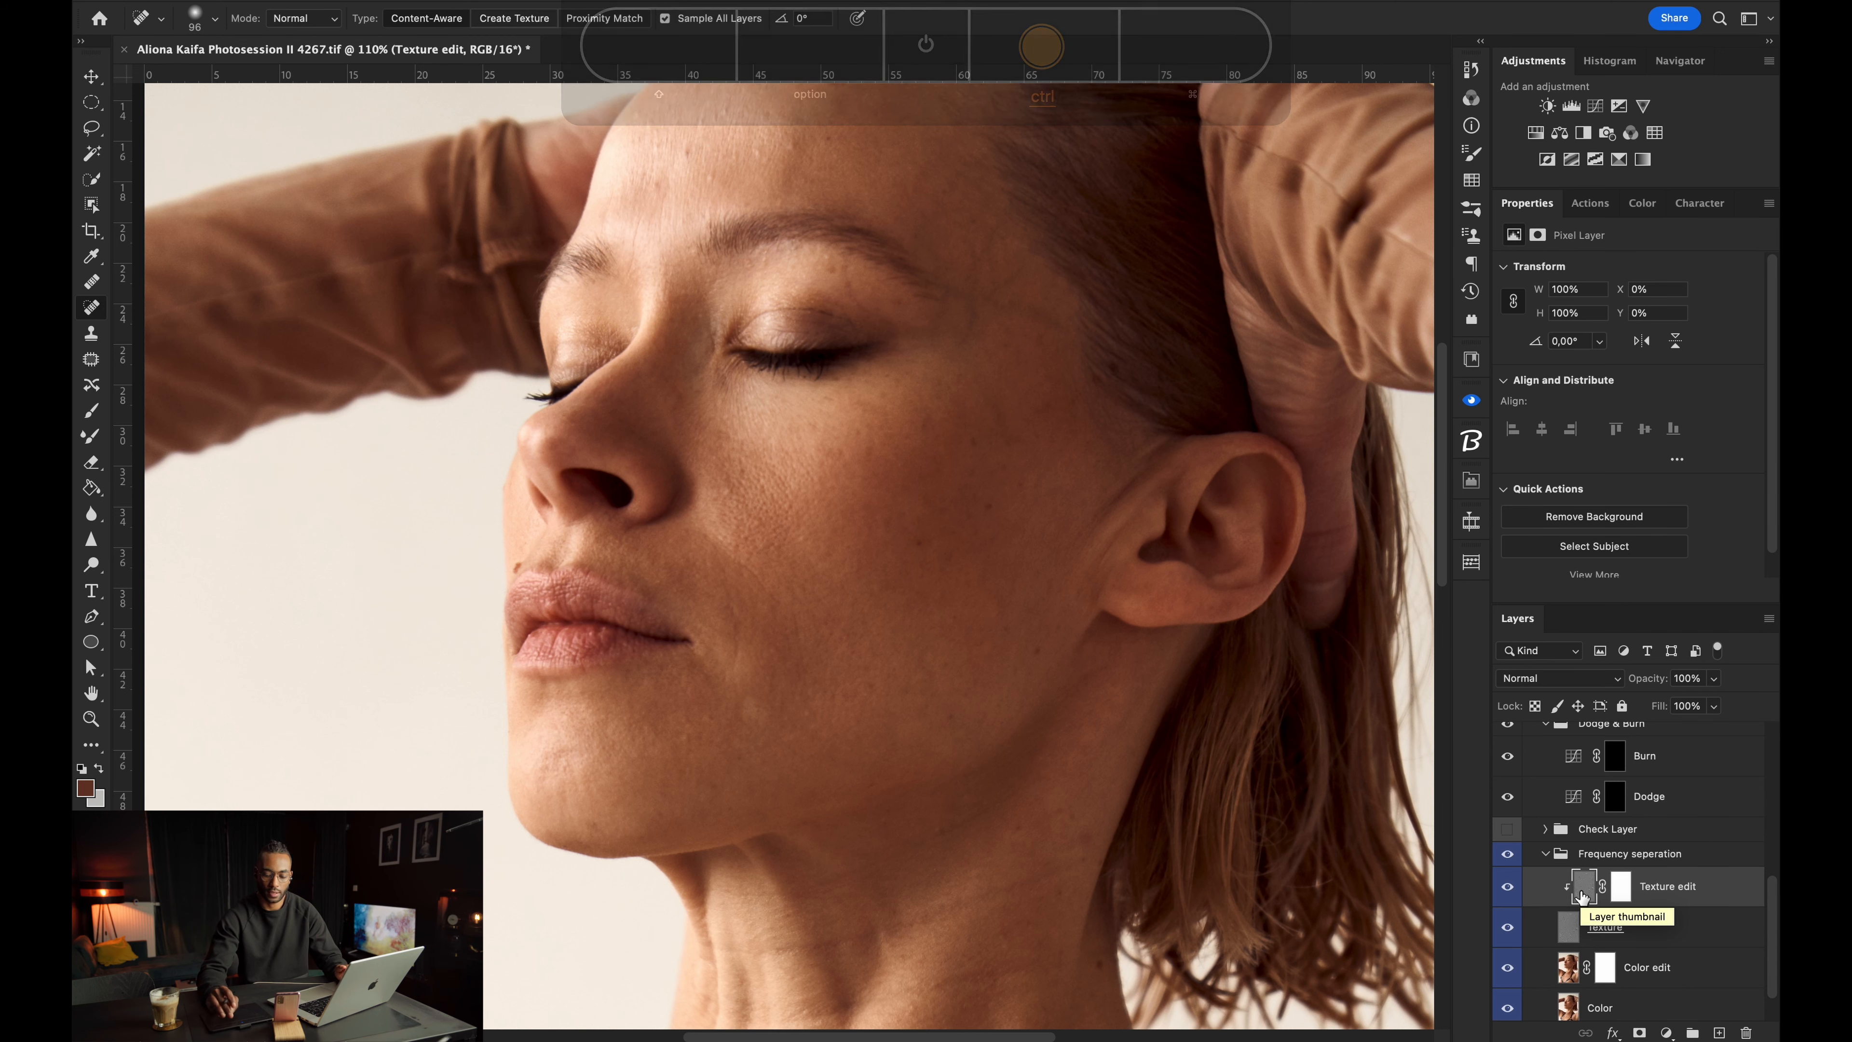
Select the Clone Stamp tool, sample skin texture on the upper cheek and set the brush to 17 pixels.
left_click_drag(926, 438, 1000, 430)
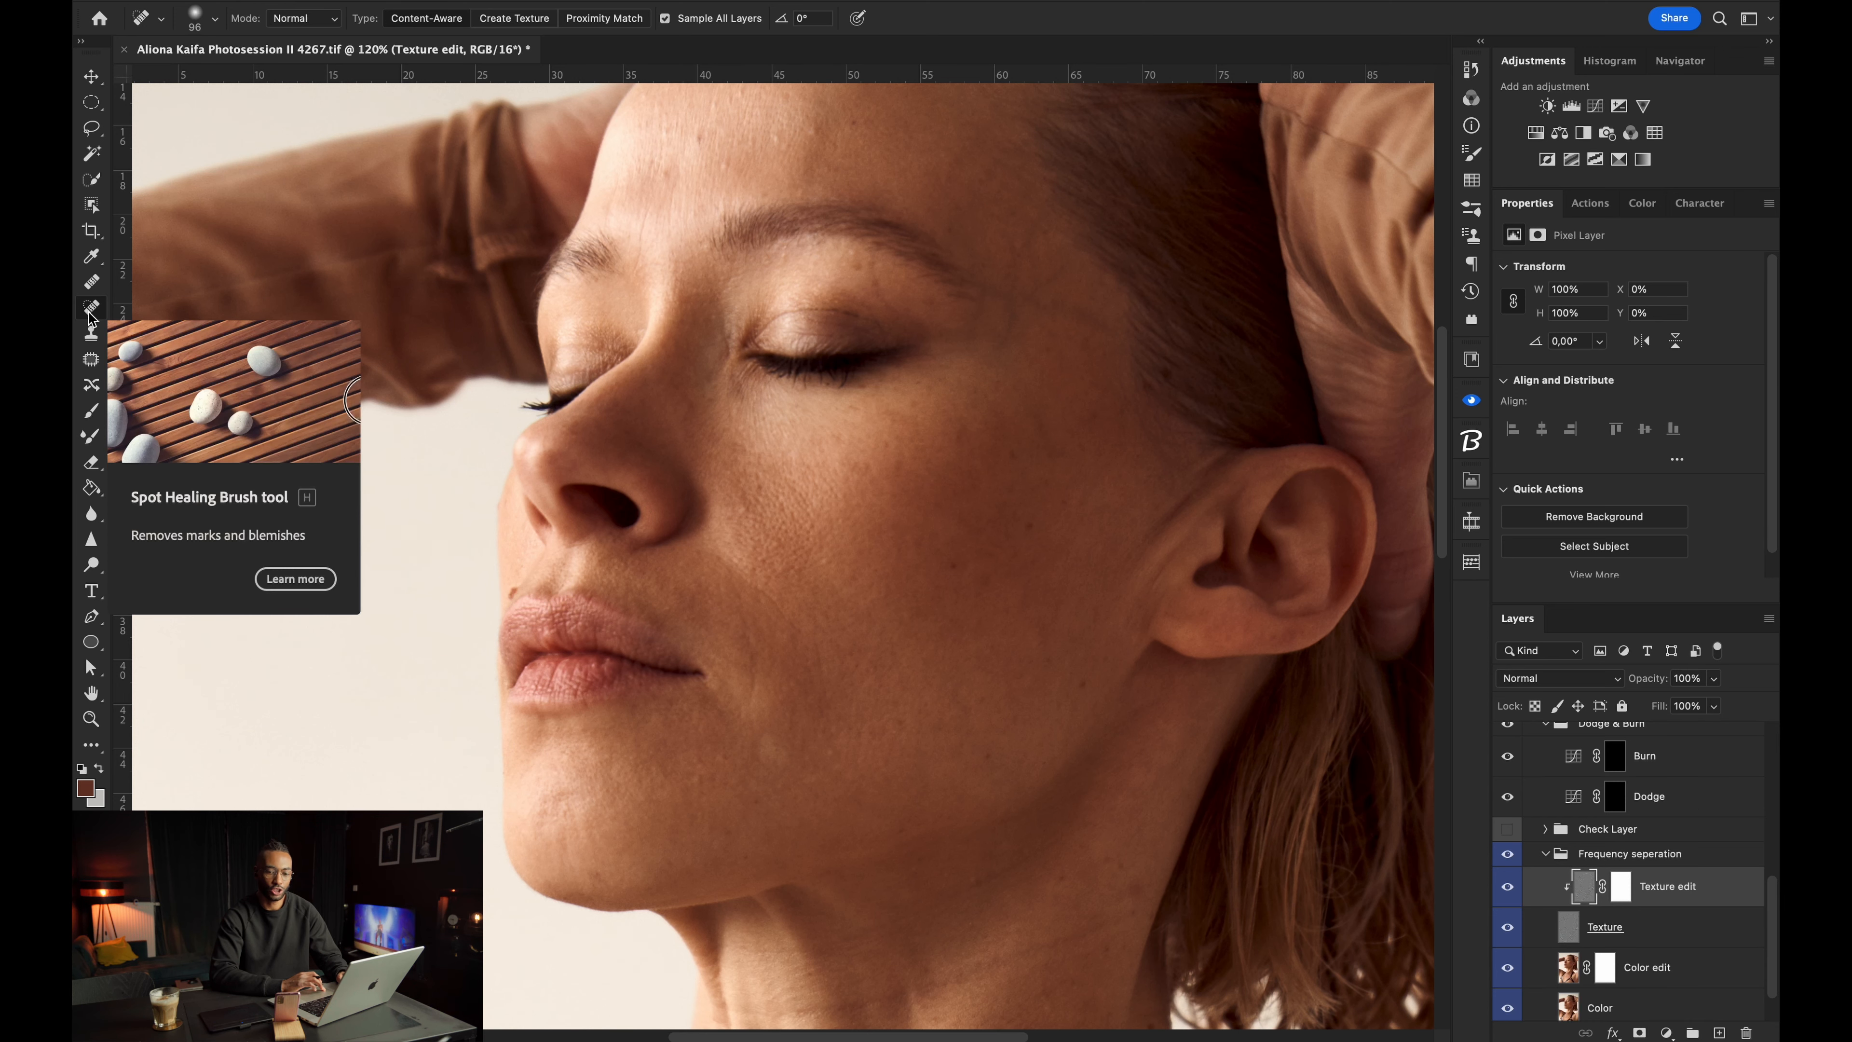
left_click(92, 342)
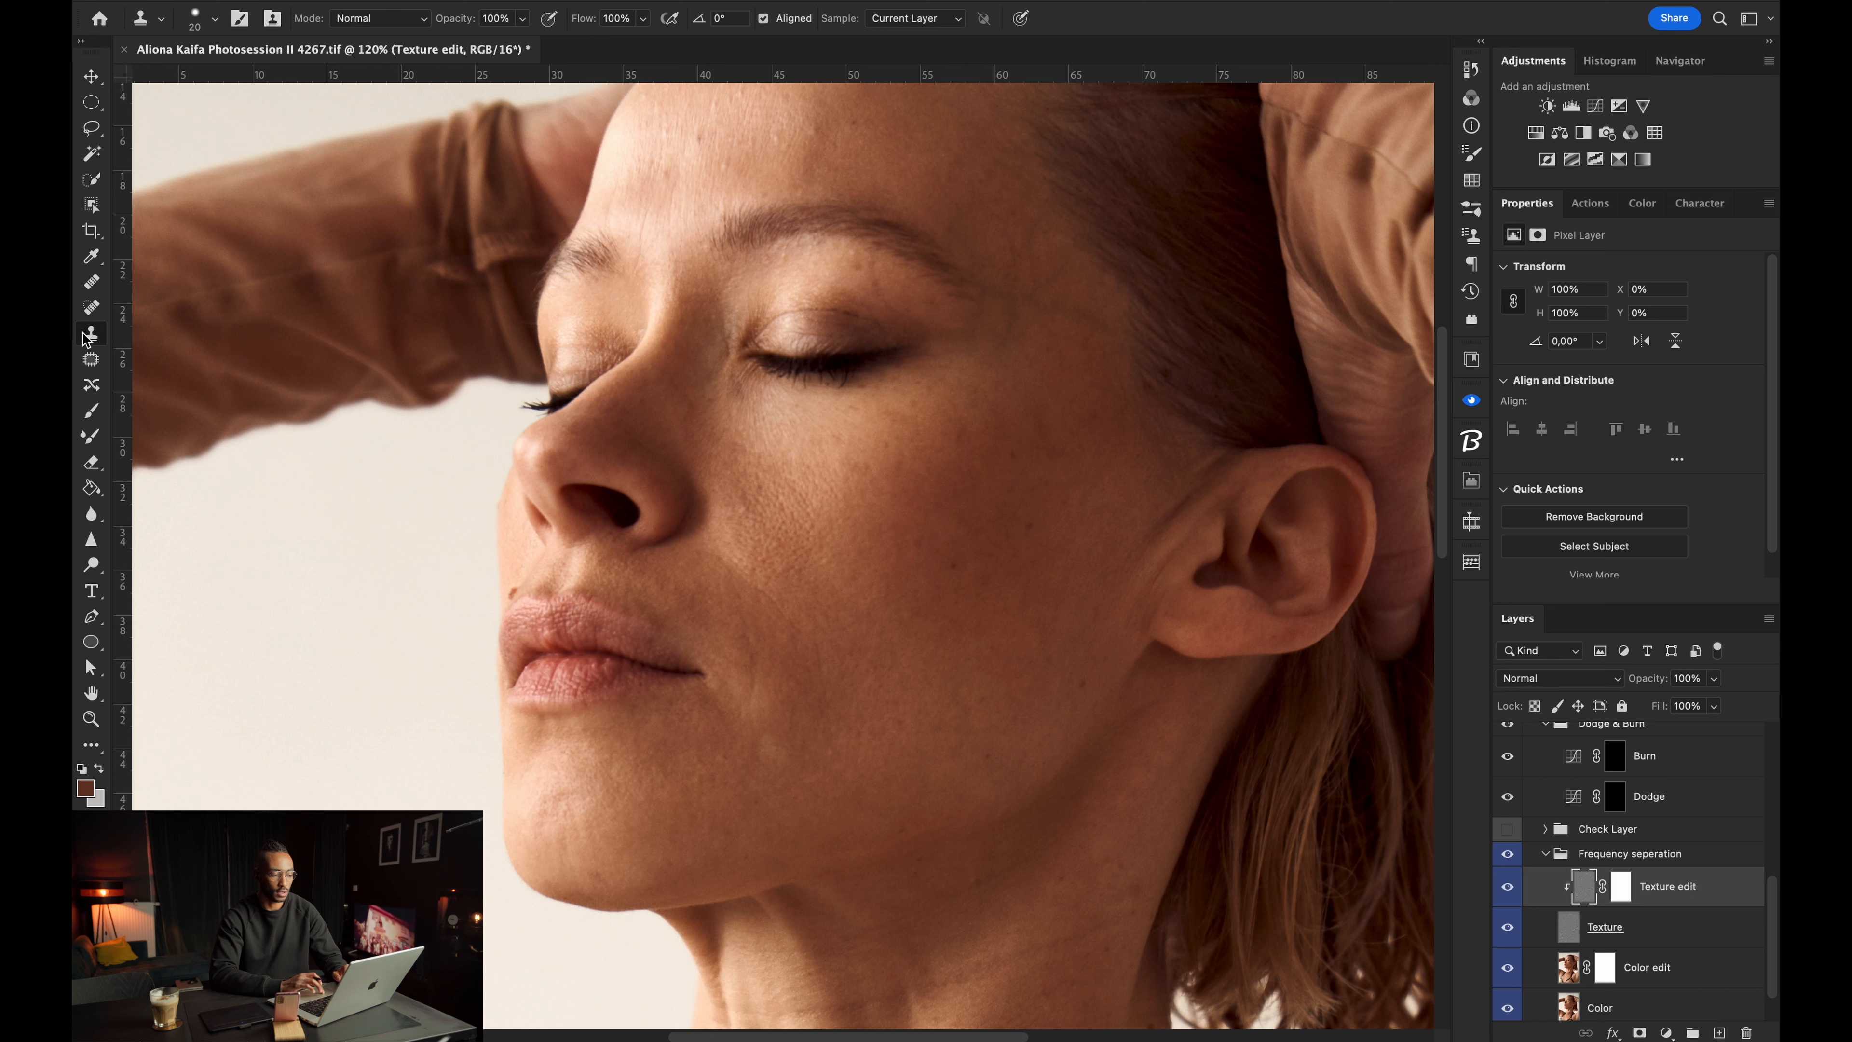
left_click_drag(1021, 474, 1034, 478)
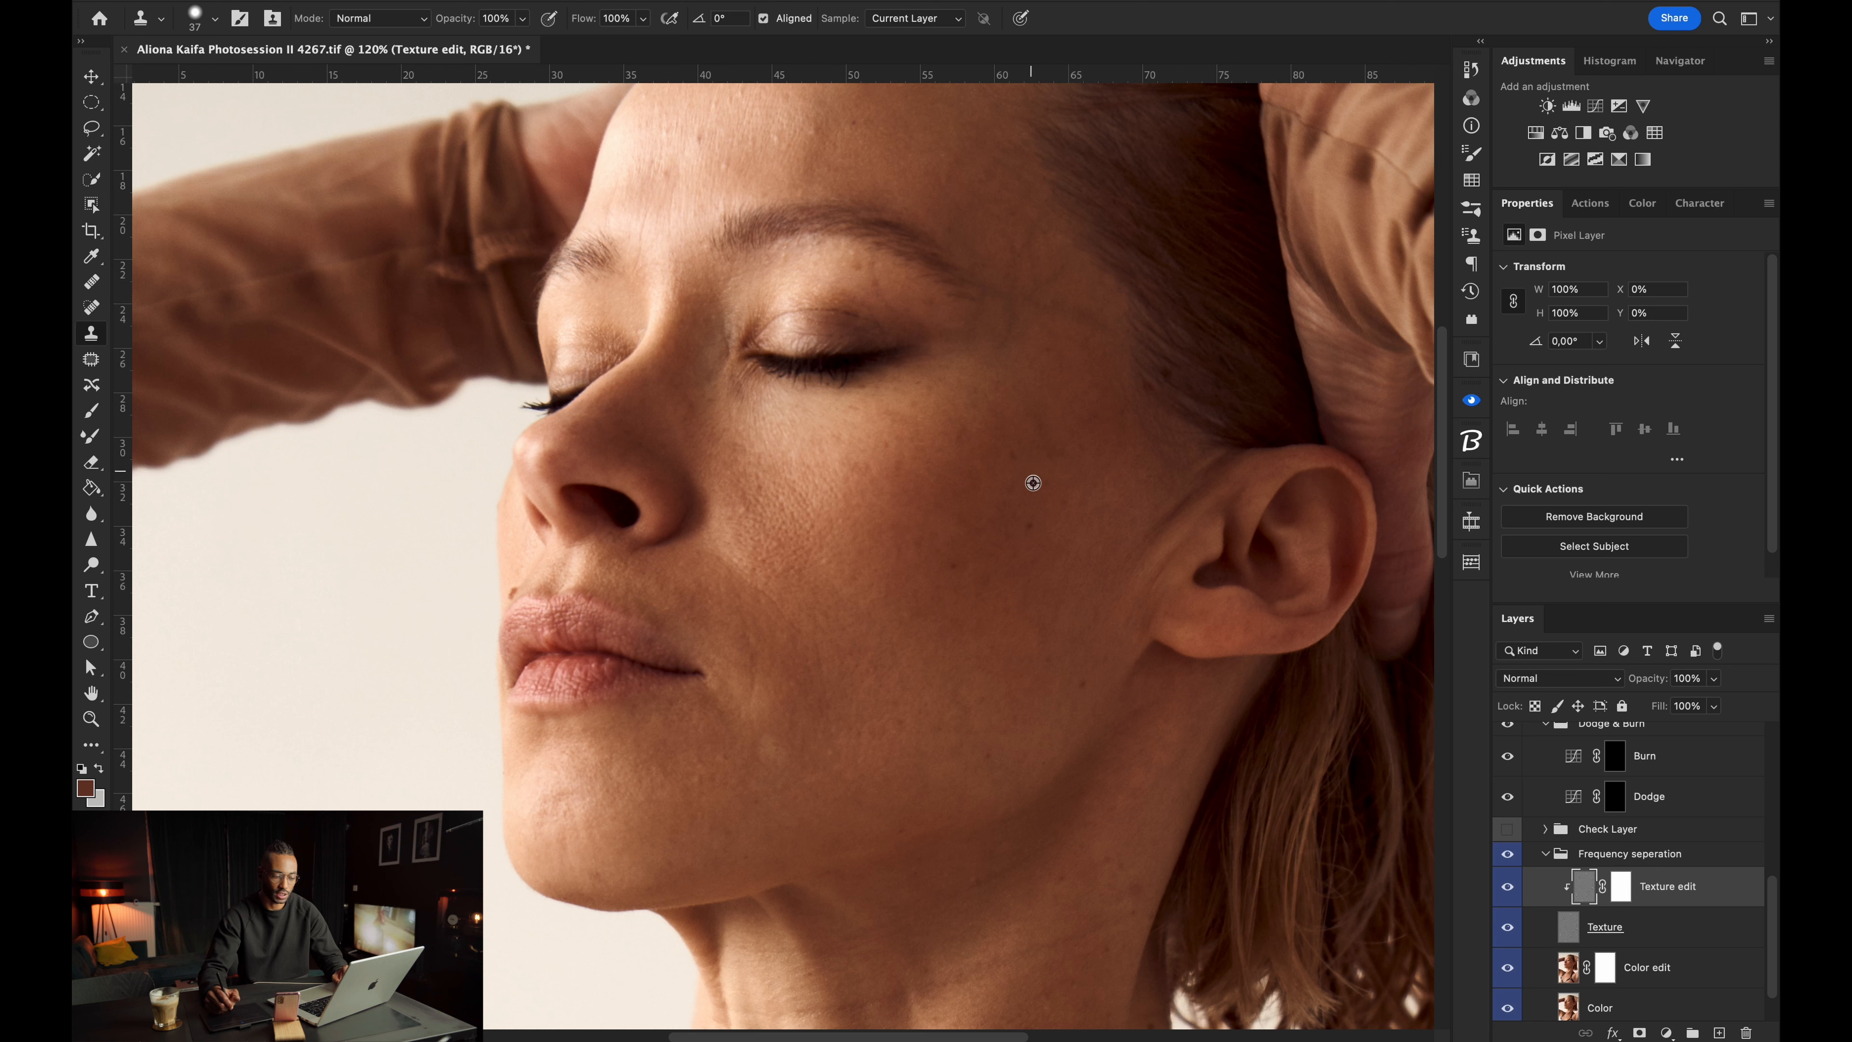
left_click(1037, 460, "alt")
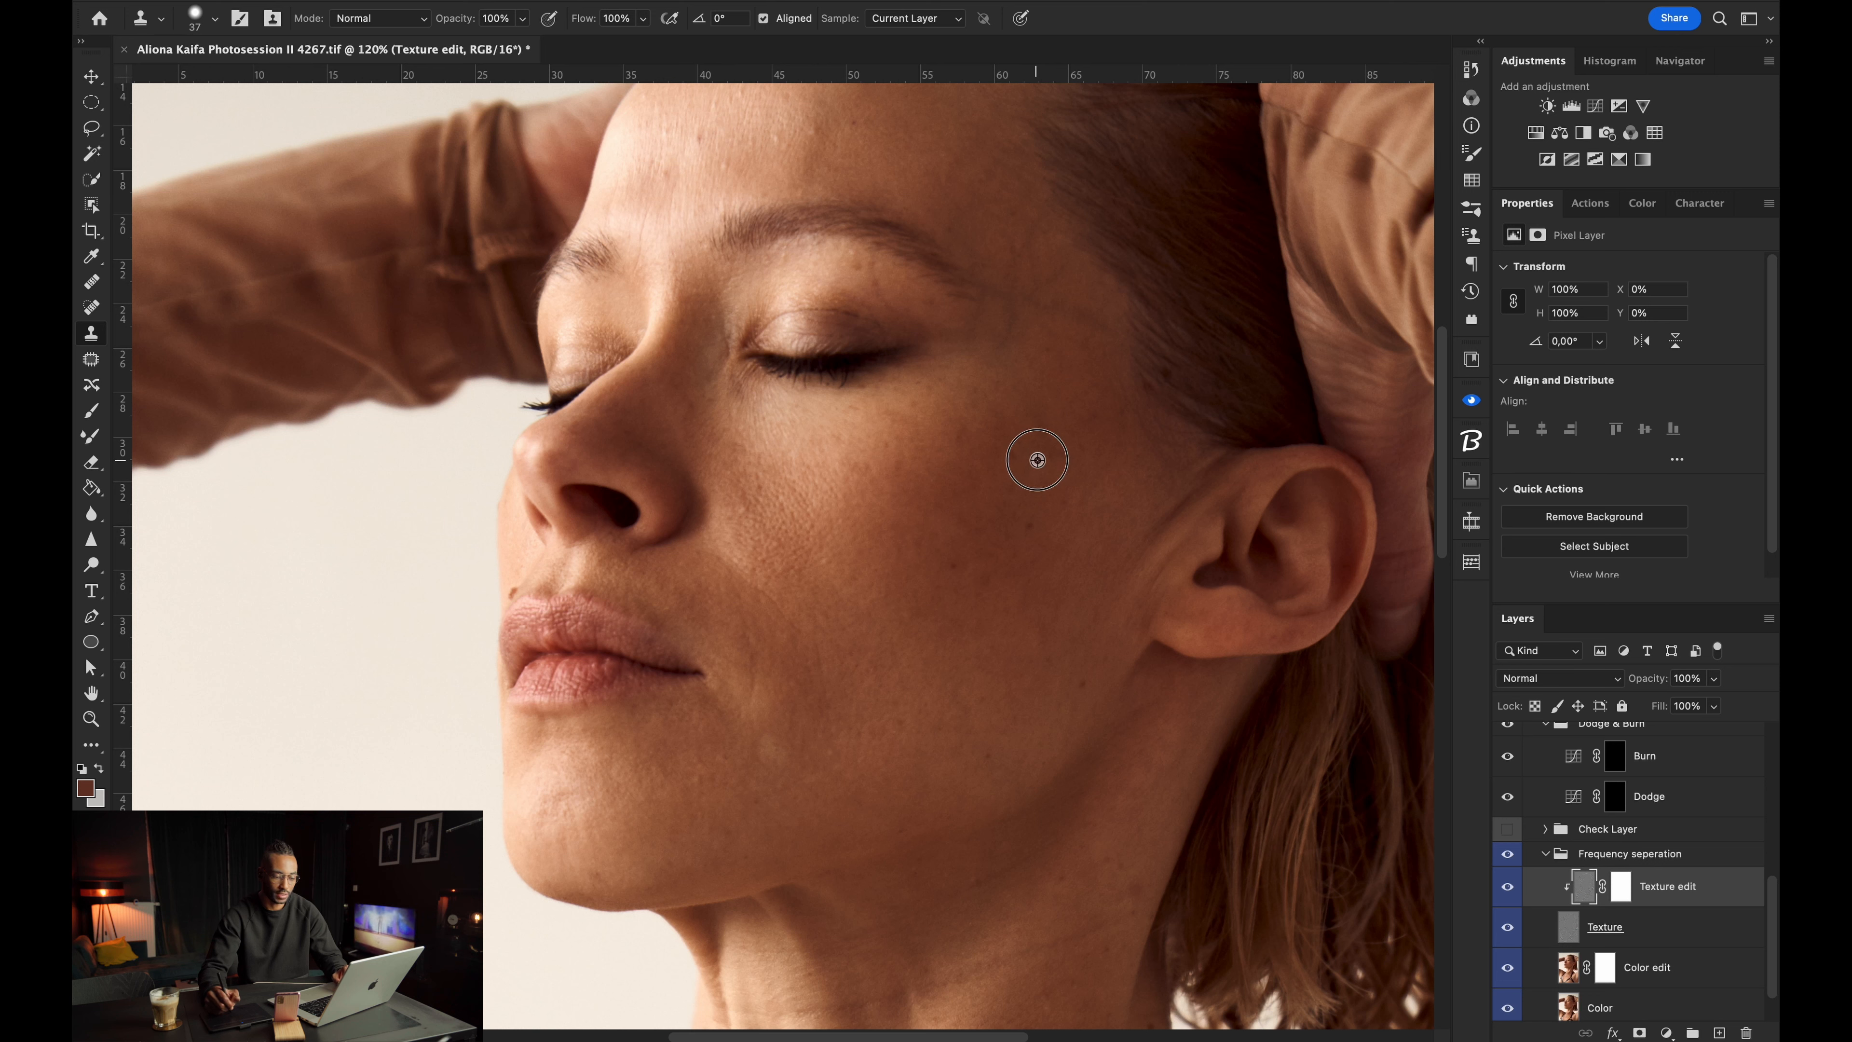
mouse_move(1051, 452)
left_mouse_down()
mouse_move(1032, 405)
mouse_move(920, 427)
left_mouse_up()
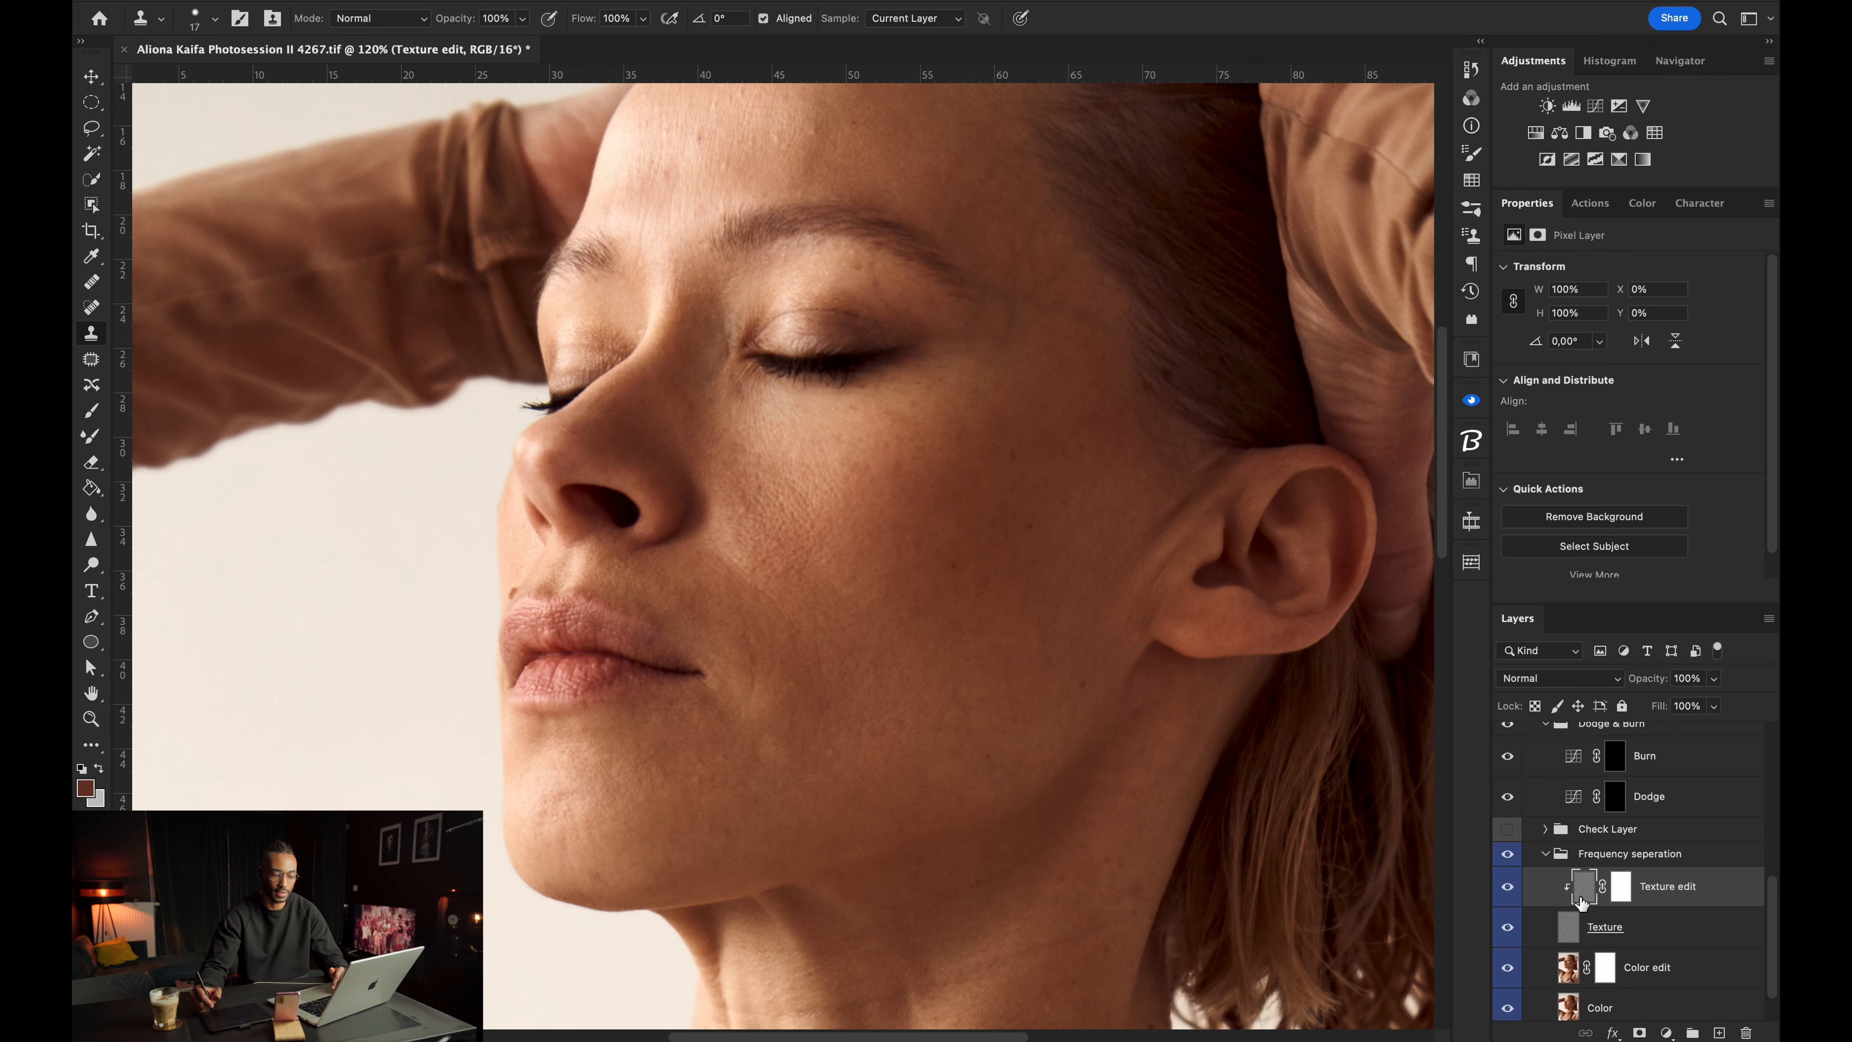
Clone clean skin texture over the blemishes and uneven patches on the forehead with the 17-pixel brush.
scroll(834, 591, "down", 5)
left_click_drag(698, 410, 706, 416)
left_click_drag(883, 300, 828, 726)
left_click_drag(867, 362, 863, 430)
mouse_move(769, 293)
left_mouse_down()
mouse_move(827, 296)
mouse_move(806, 276)
left_mouse_up()
left_click(833, 288, "alt")
left_click(670, 459, "alt")
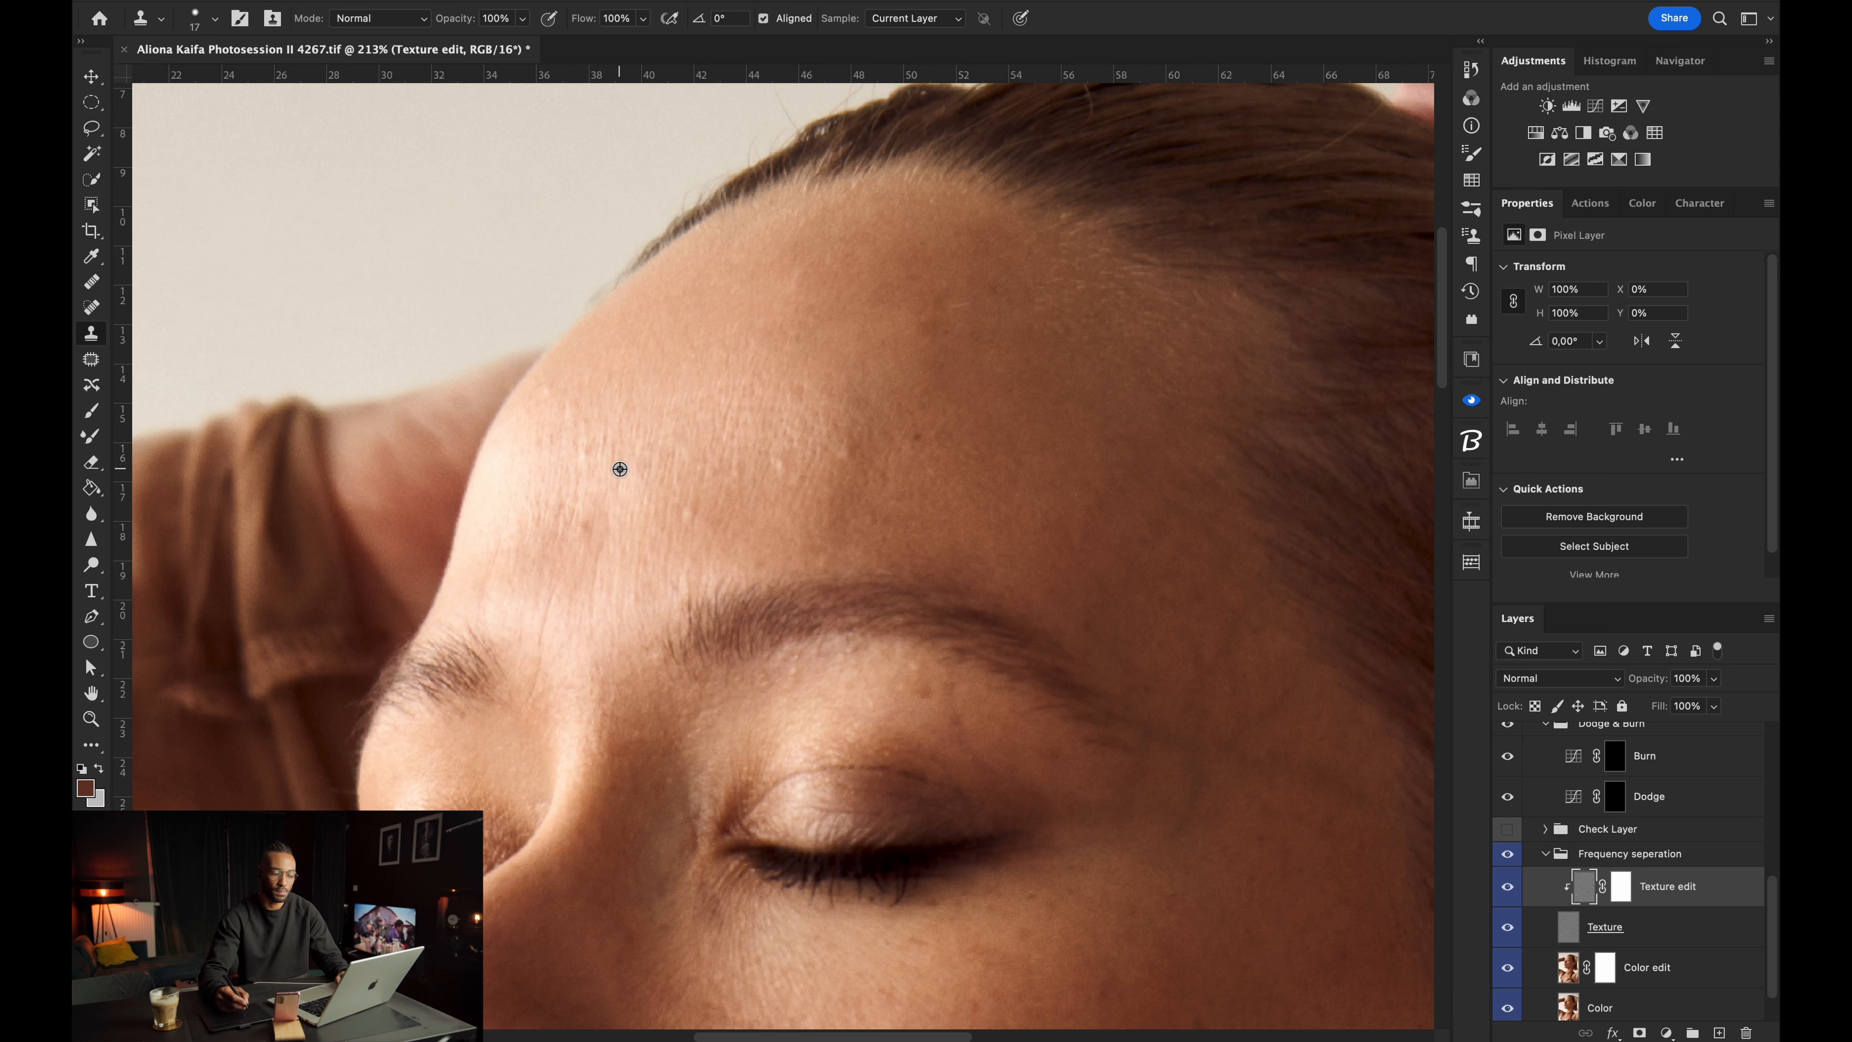
left_click(659, 530, "alt")
left_click_drag(674, 518, 690, 517)
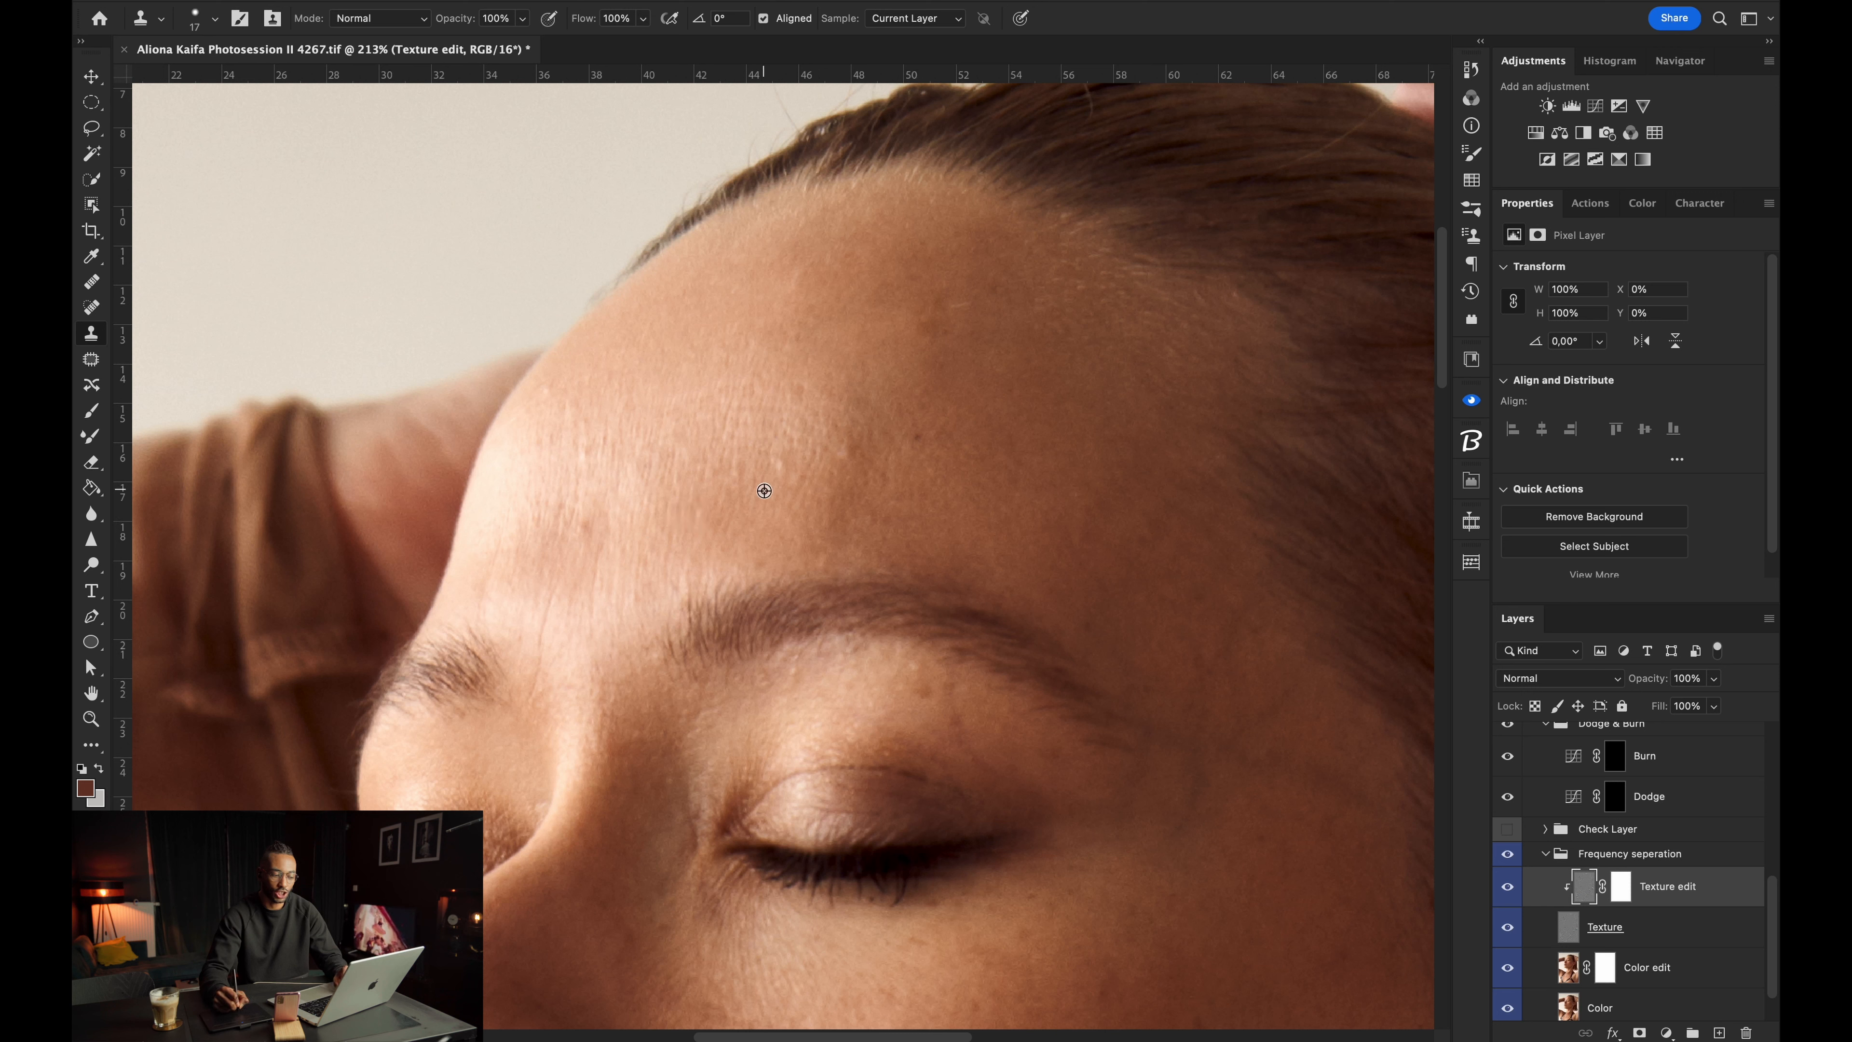
left_click(609, 522, "alt")
left_click_drag(586, 524, 579, 513)
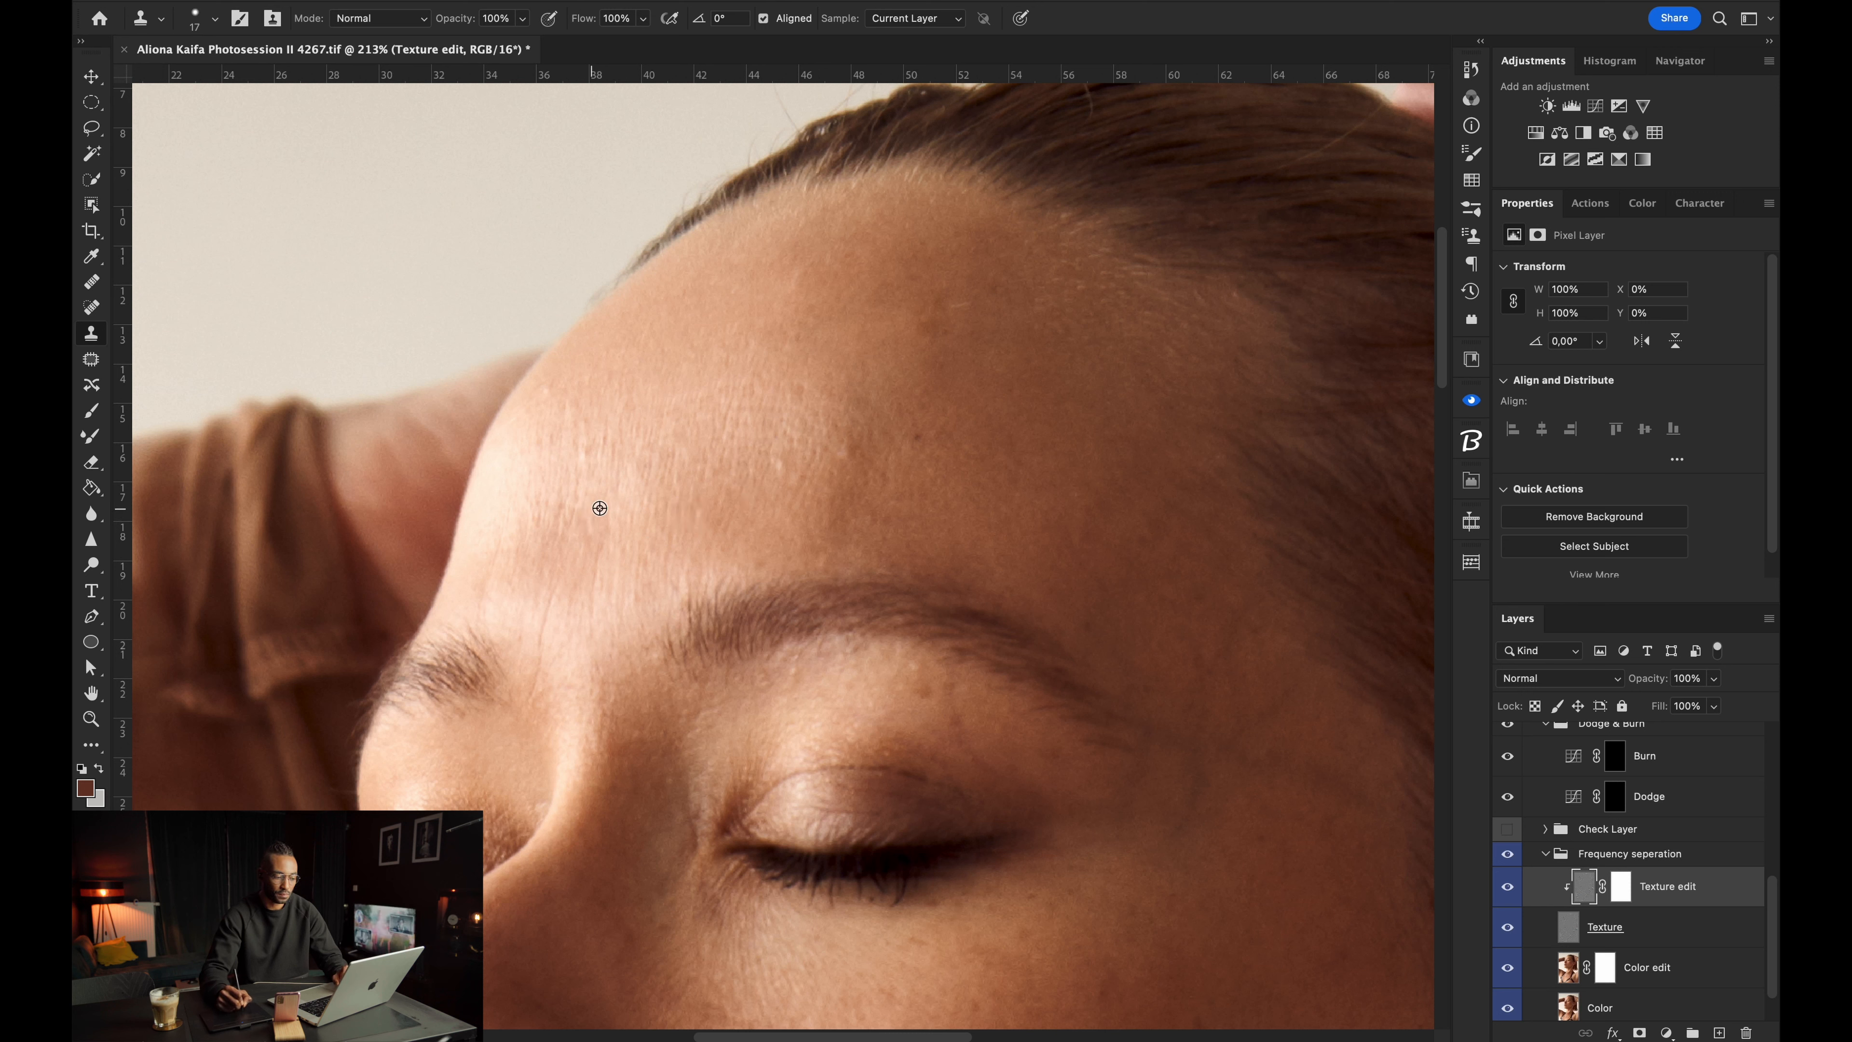
Resample nearby skin repeatedly and stamp clean texture over the fine lines and small bumps on the bright side of the forehead.
key("bracketleft")
key("bracketleft")
left_click(614, 417, "alt")
left_click(577, 400, "alt")
mouse_move(554, 405)
left_mouse_down()
mouse_move(607, 377)
mouse_move(565, 461)
mouse_move(572, 414)
left_mouse_up()
left_click(596, 398, "alt")
left_click(607, 377)
left_click(578, 446, "alt")
left_click(591, 440, "alt")
left_click(579, 421)
left_click(564, 444, "alt")
left_click(564, 432)
left_click(564, 460, "alt")
left_click(570, 439)
left_click(576, 443, "alt")
left_click(591, 411, "alt")
left_click(592, 414, "alt")
left_click(567, 407, "alt")
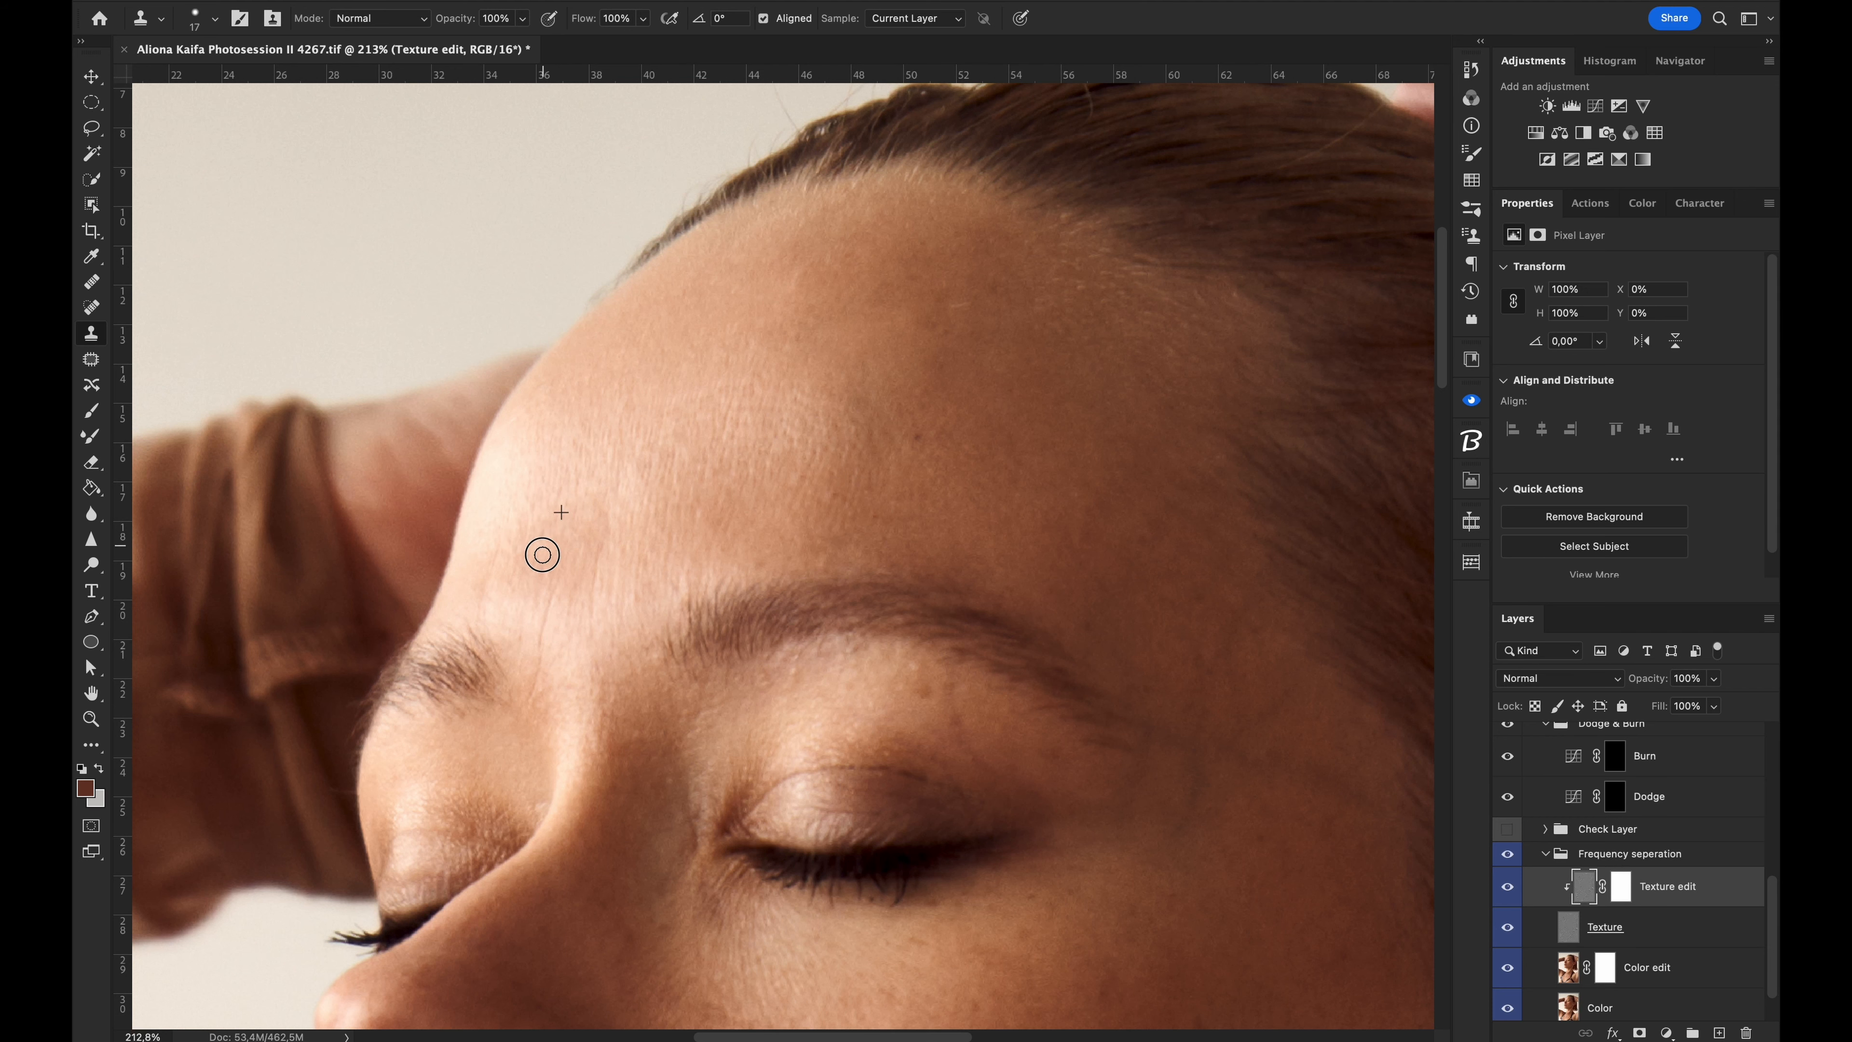
Clone clean texture over small flaws around the eye, nose and cheek, varying the brush between 13 and 27 pixels.
scroll(800, 317, "down", 5)
scroll(799, 318, "right", 3)
key("bracketright")
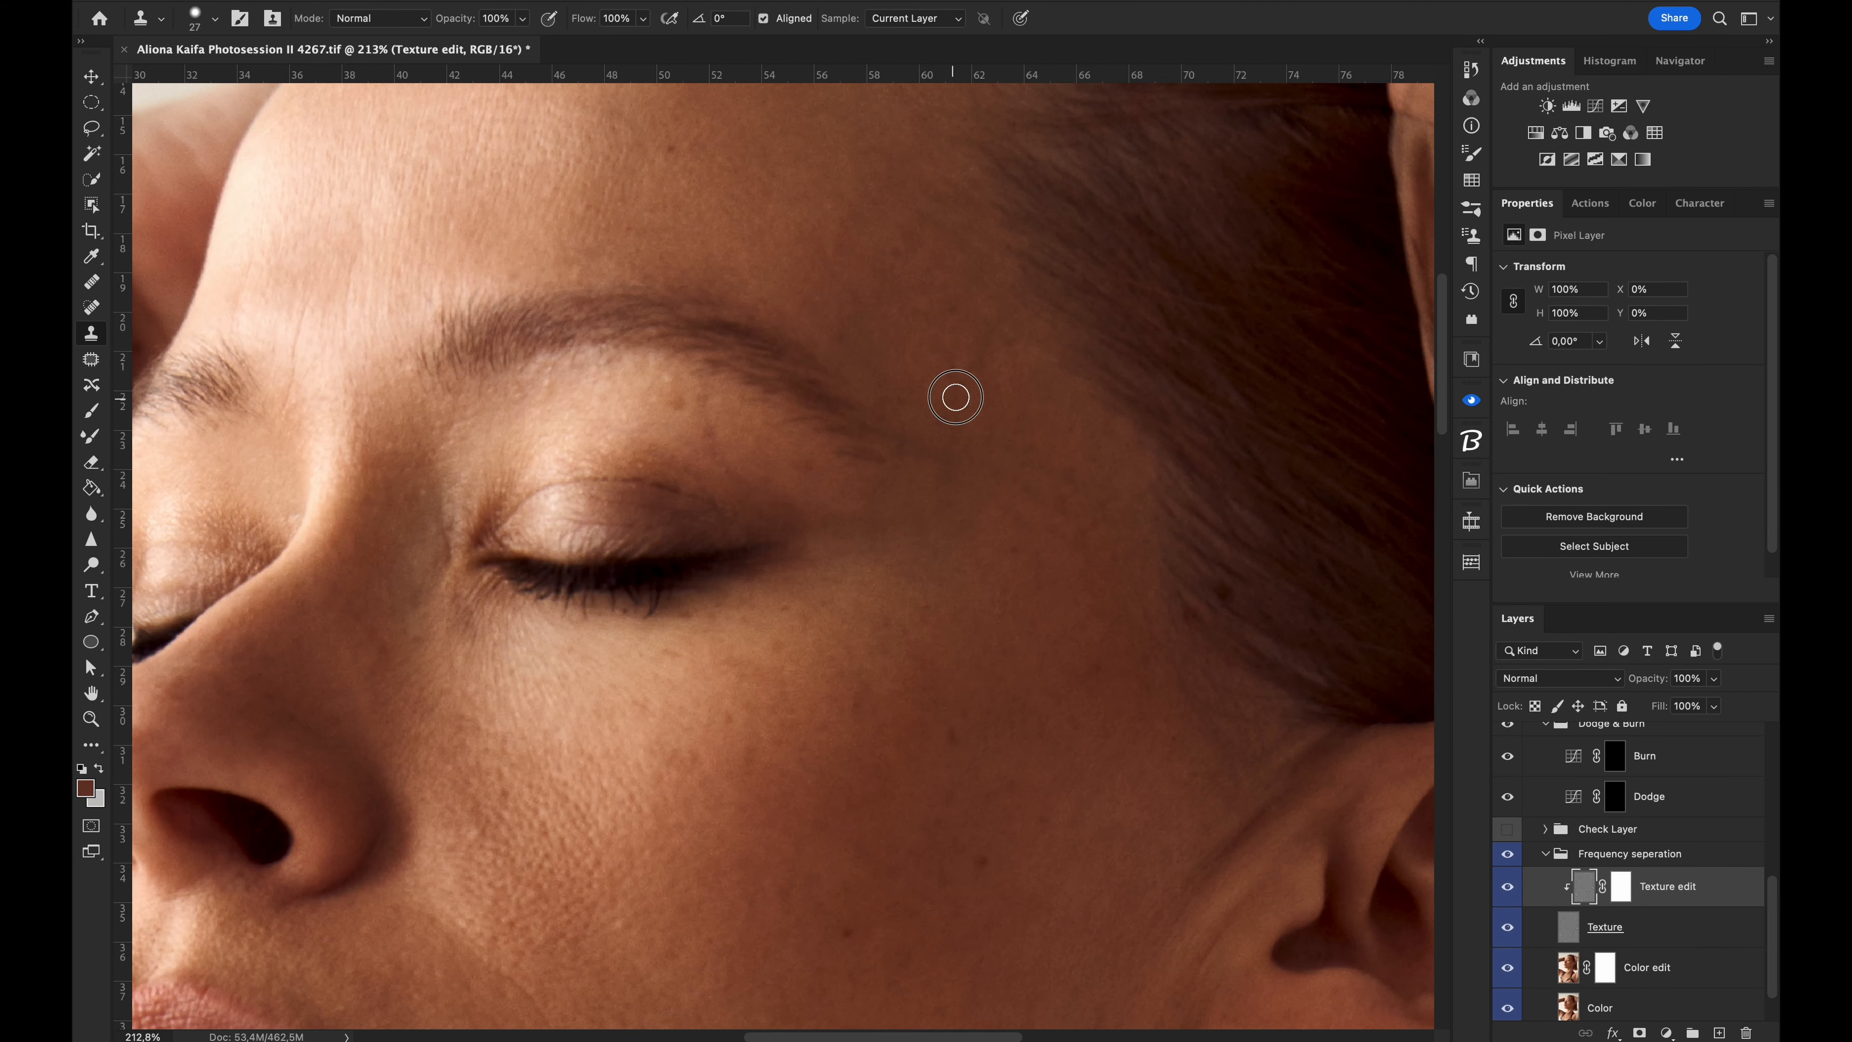
key("bracketleft")
key("bracketleft")
scroll(1024, 206, "down", 3)
scroll(1024, 206, "left", 3)
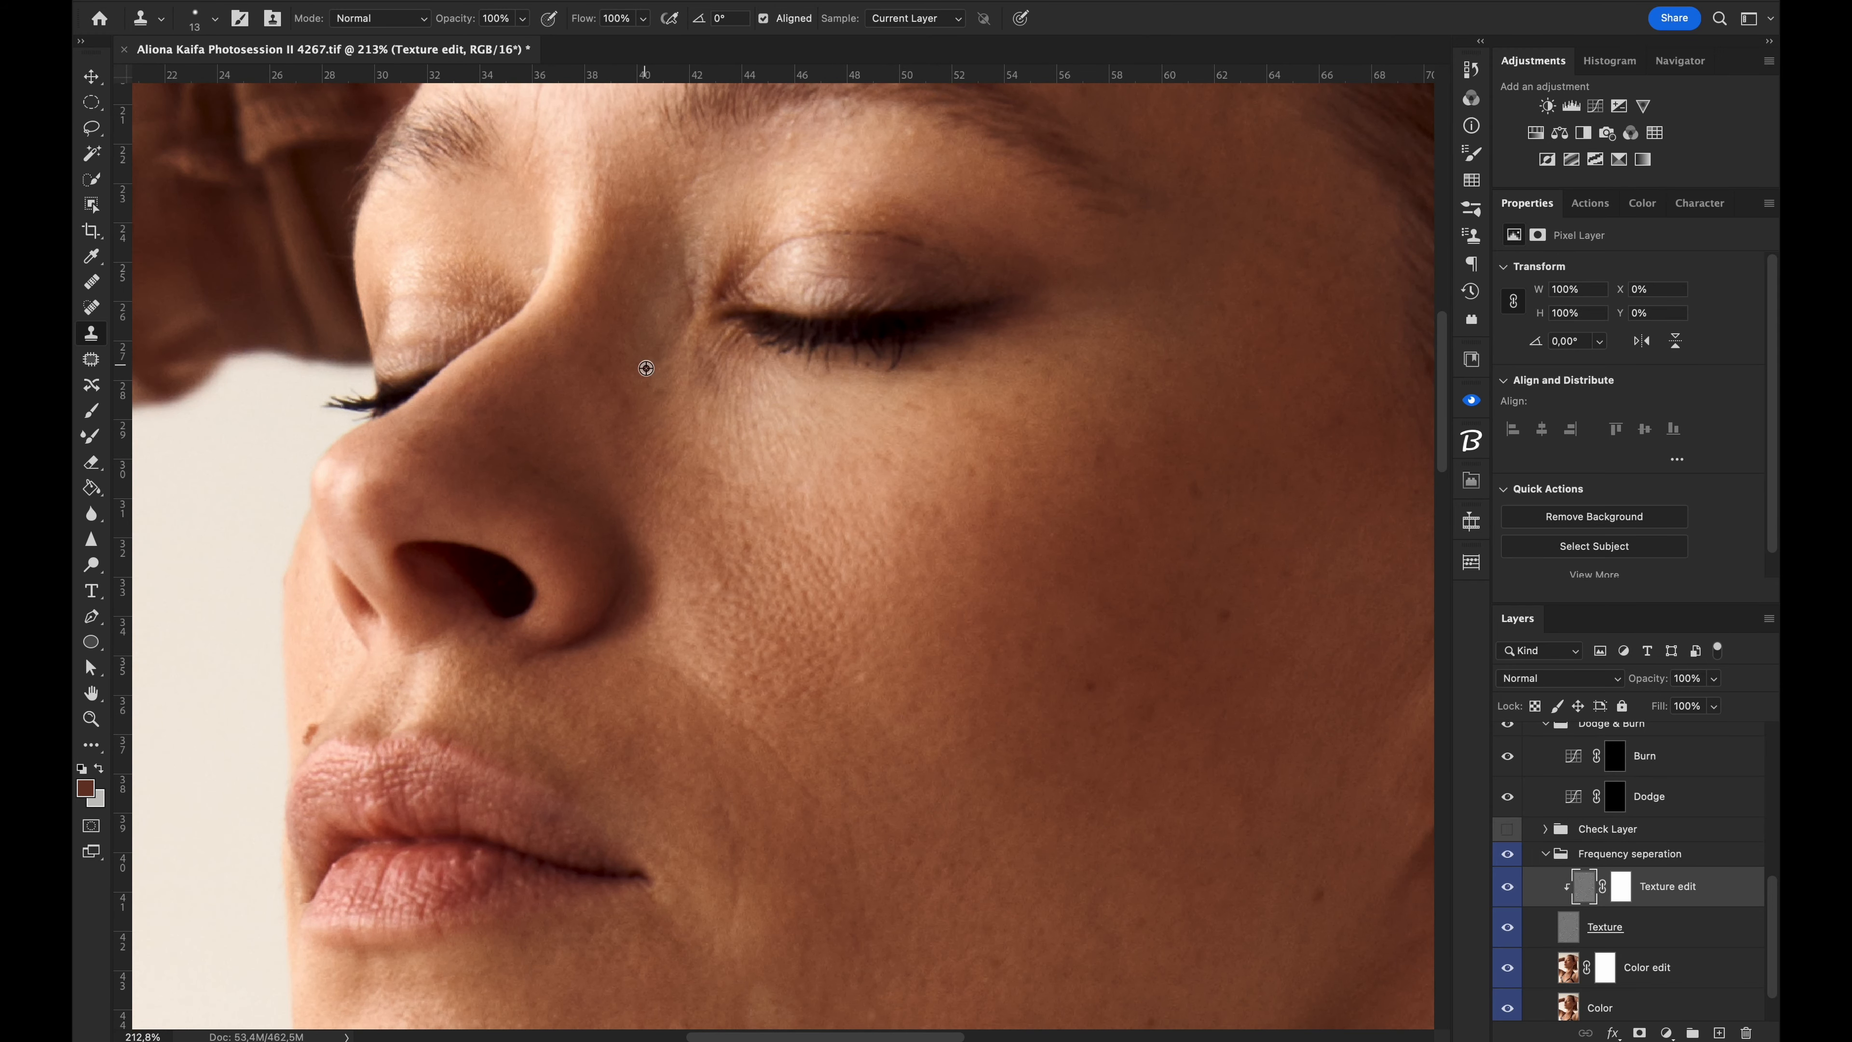
scroll(623, 528, "down", 4)
scroll(623, 528, "right", 3)
key("bracketright")
left_click(592, 763)
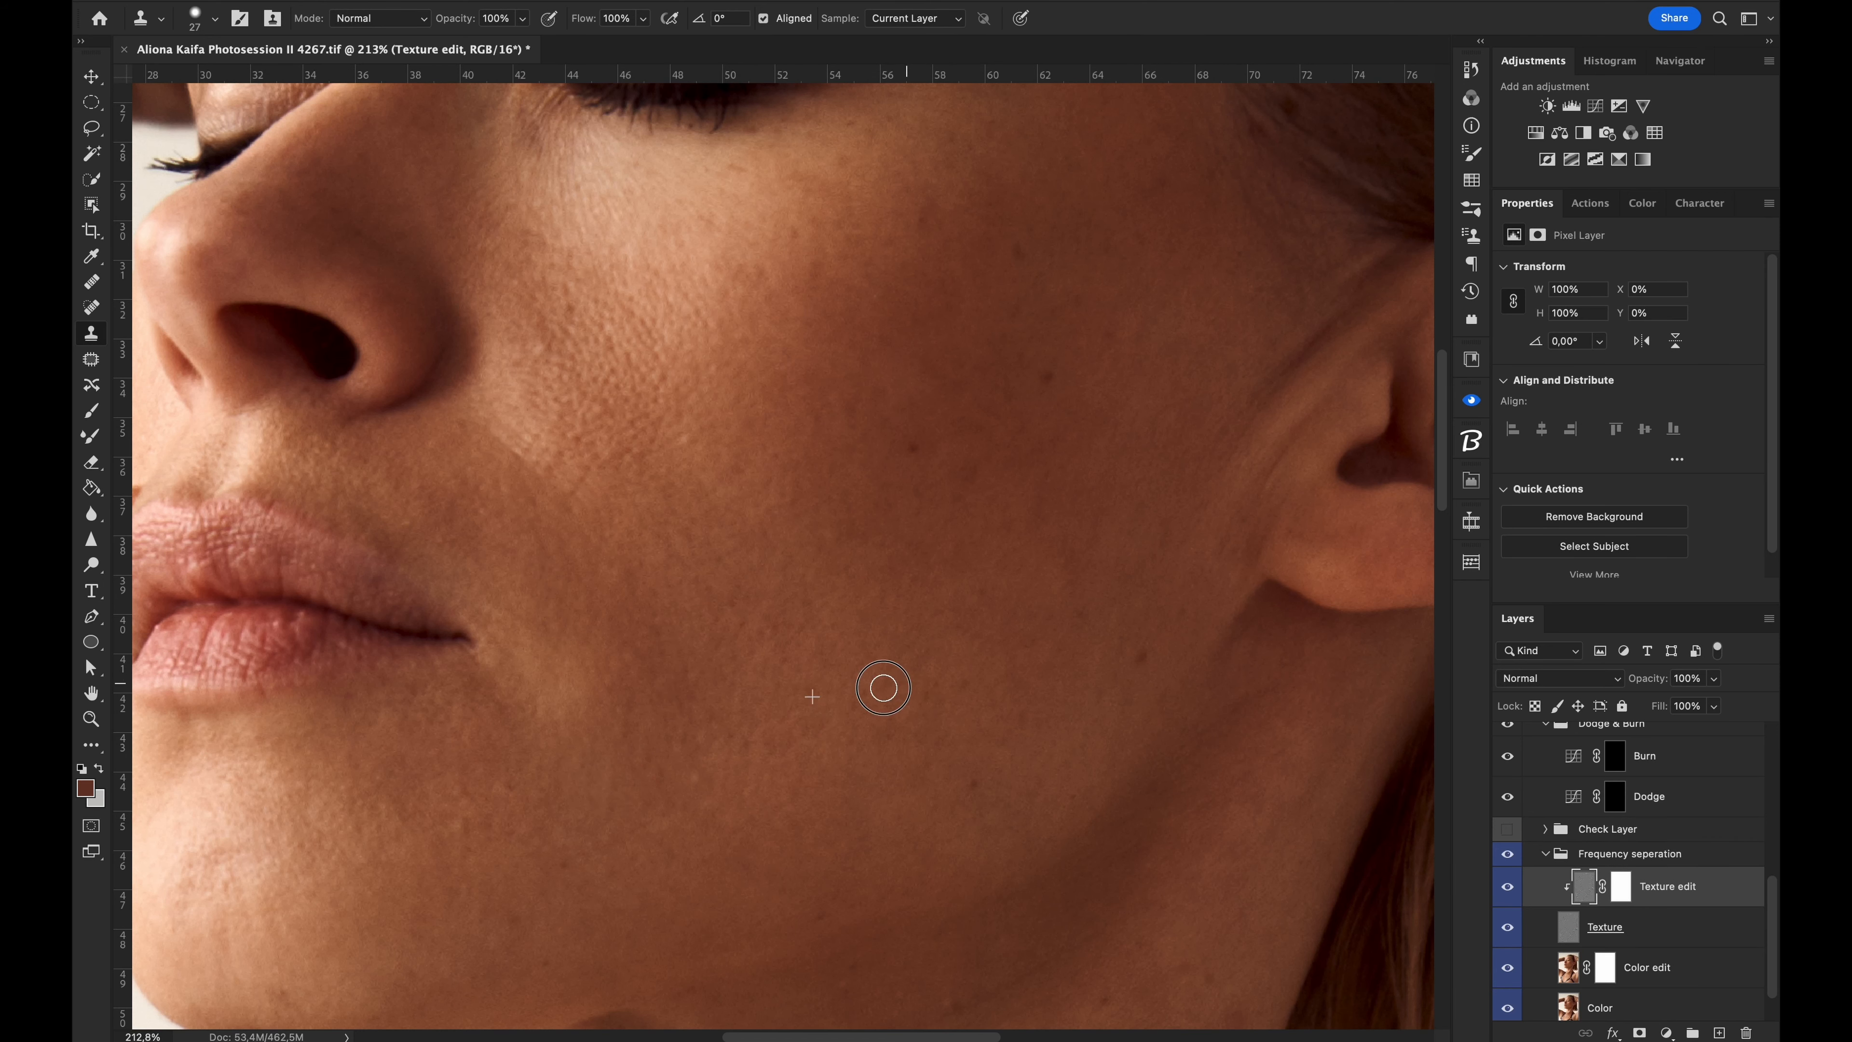
Clone clean skin texture over the chin, starting with a 12-pixel brush and enlarging it for the wider area.
scroll(838, 686, "down", 3)
scroll(839, 686, "left", 6)
key("bracketleft")
key("bracketleft")
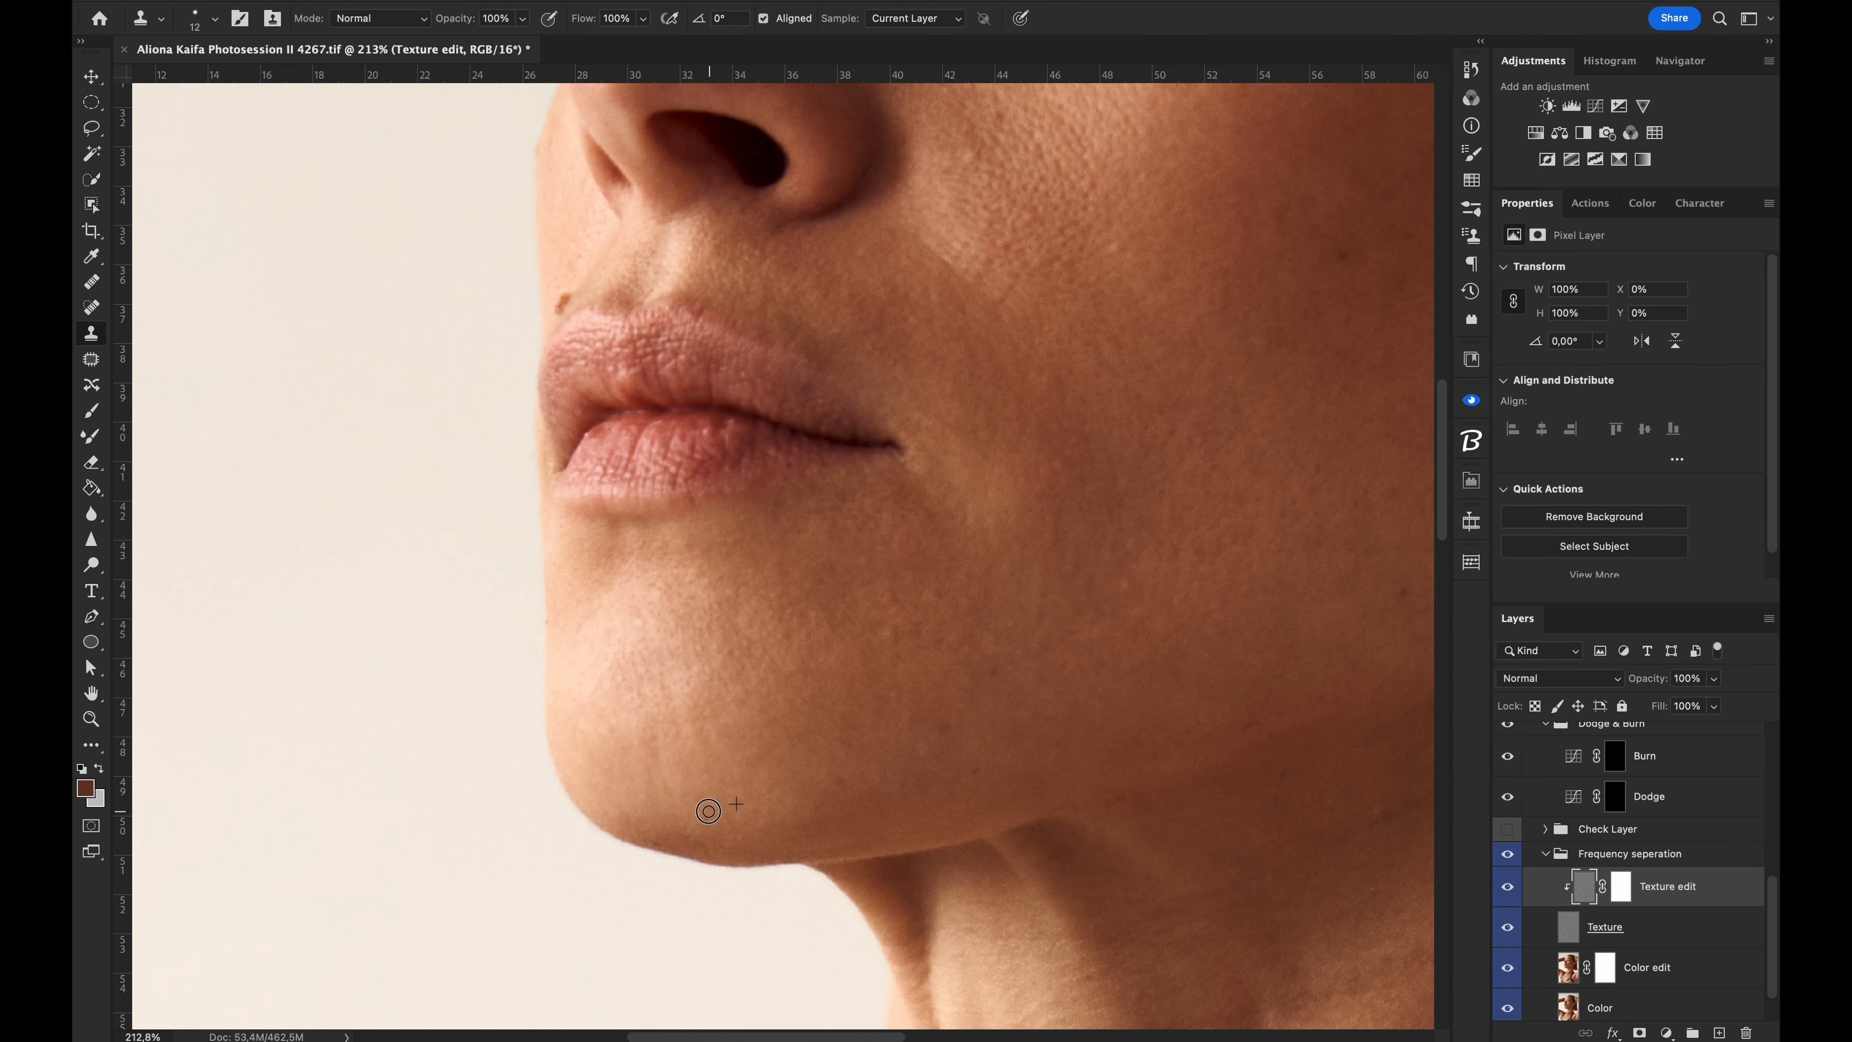
key("bracketright")
key("bracketright")
key("bracketright")
key("bracketright")
key("bracketright")
key("bracketright")
key("bracketright")
key("bracketright")
key("bracketright")
key("bracketright")
key("bracketright")
key("bracketright")
key("bracketright")
key("bracketright")
key("bracketright")
key("bracketright")
key("bracketright")
key("bracketright")
key("bracketright")
key("bracketright")
left_click(782, 648)
Shrink the Clone Stamp brush to 16 pixels and clean up the texture at the temple near the hairline.
scroll(724, 625, "down", 3)
key("bracketleft")
key("bracketleft")
key("bracketleft")
key("bracketleft")
key("bracketleft")
key("bracketleft")
key("bracketleft")
key("bracketleft")
key("bracketleft")
key("bracketleft")
key("bracketleft")
key("bracketleft")
key("bracketleft")
key("bracketleft")
key("bracketleft")
key("bracketleft")
key("bracketleft")
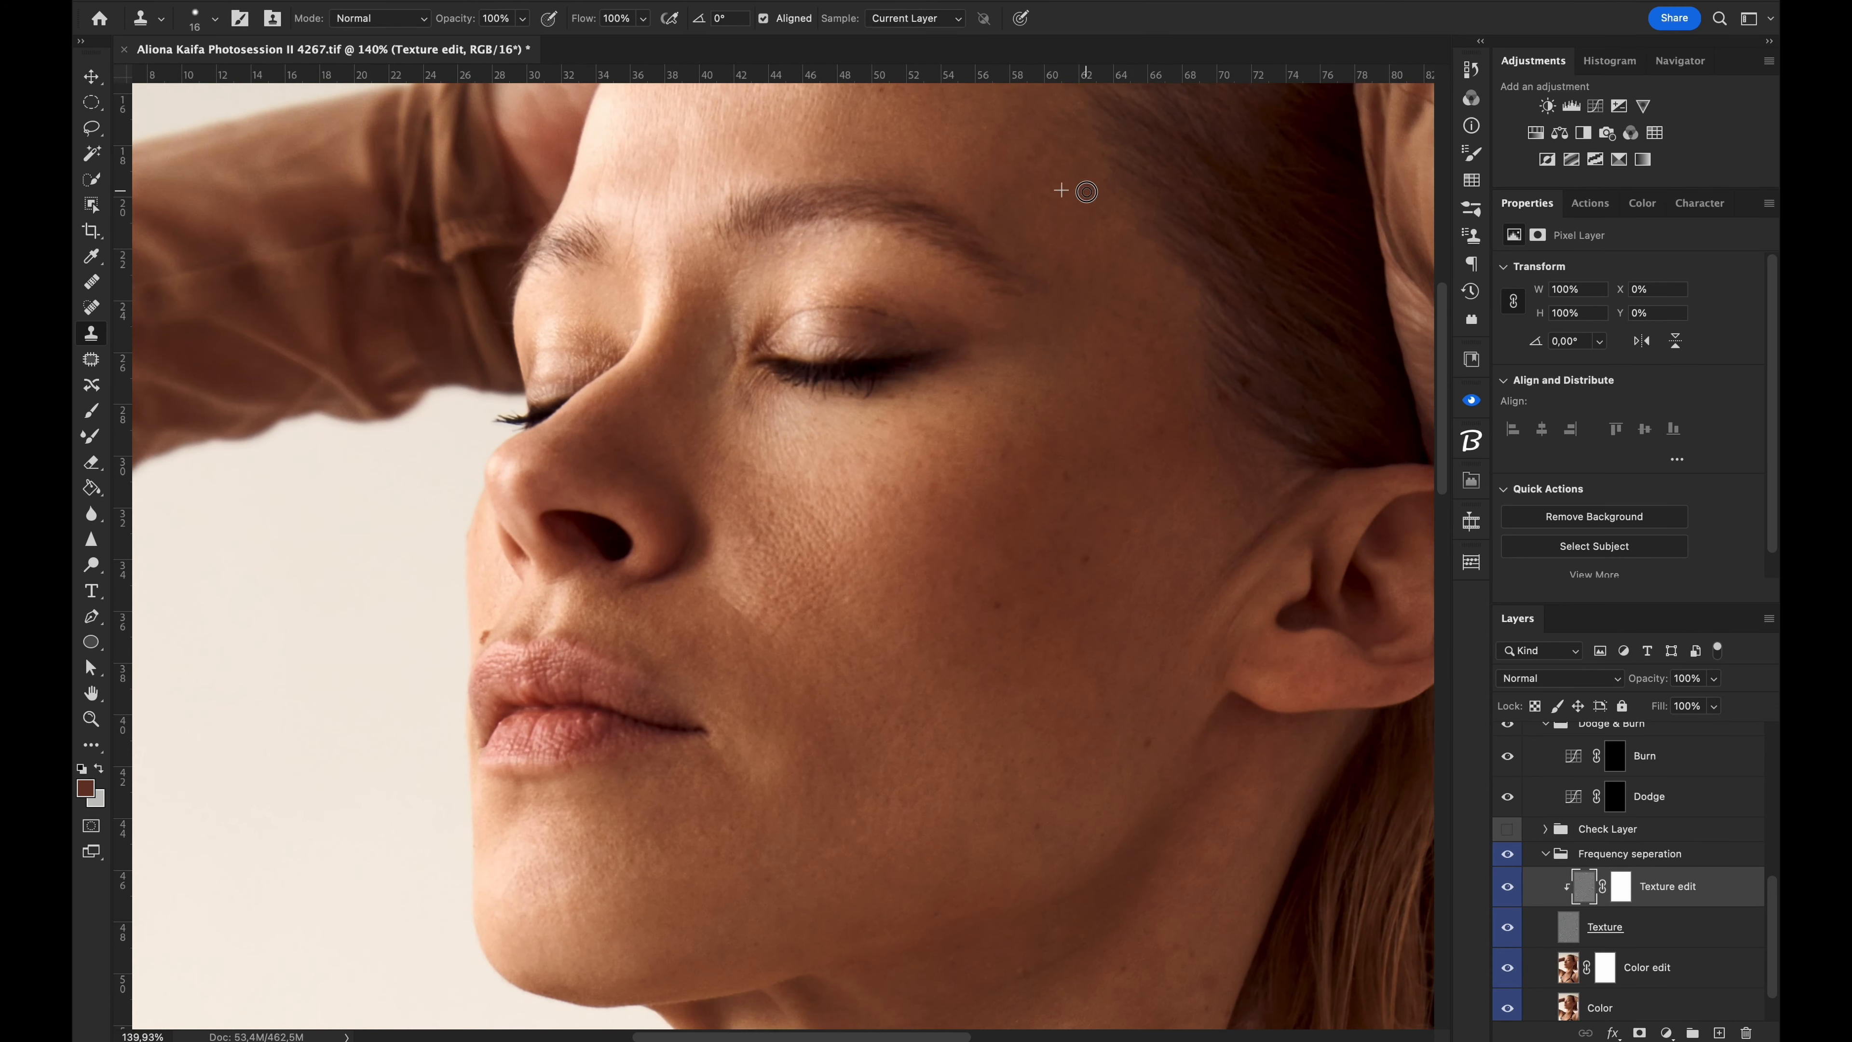
Enlarge the Clone Stamp brush to 28 pixels and even out the texture around the mouth corner, jaw and lower cheek.
scroll(749, 612, "down", 5)
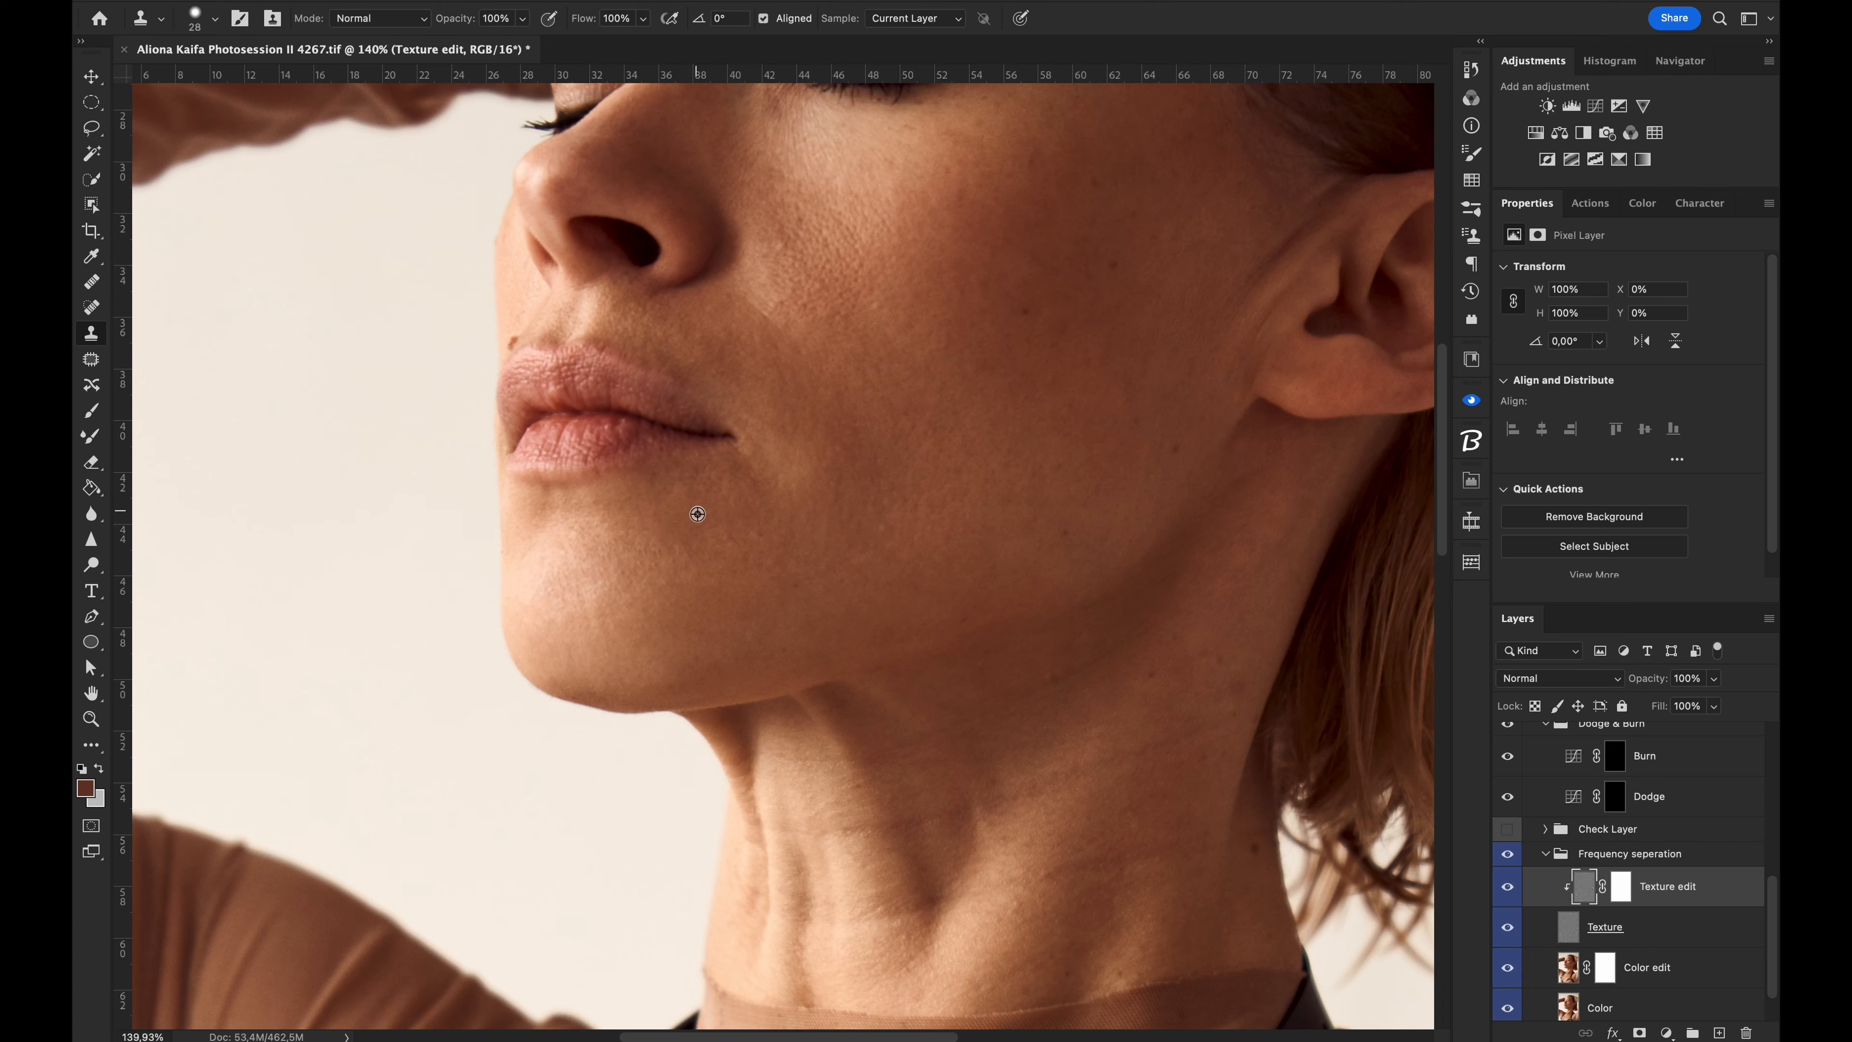
key("bracketright")
key("bracketright")
key("bracketright")
key("bracketright")
key("bracketright")
key("bracketright")
key("bracketright")
key("bracketright")
key("bracketright")
key("bracketright")
key("bracketright")
key("bracketright")
scroll(893, 561, "up", 10)
scroll(893, 561, "right", 2)
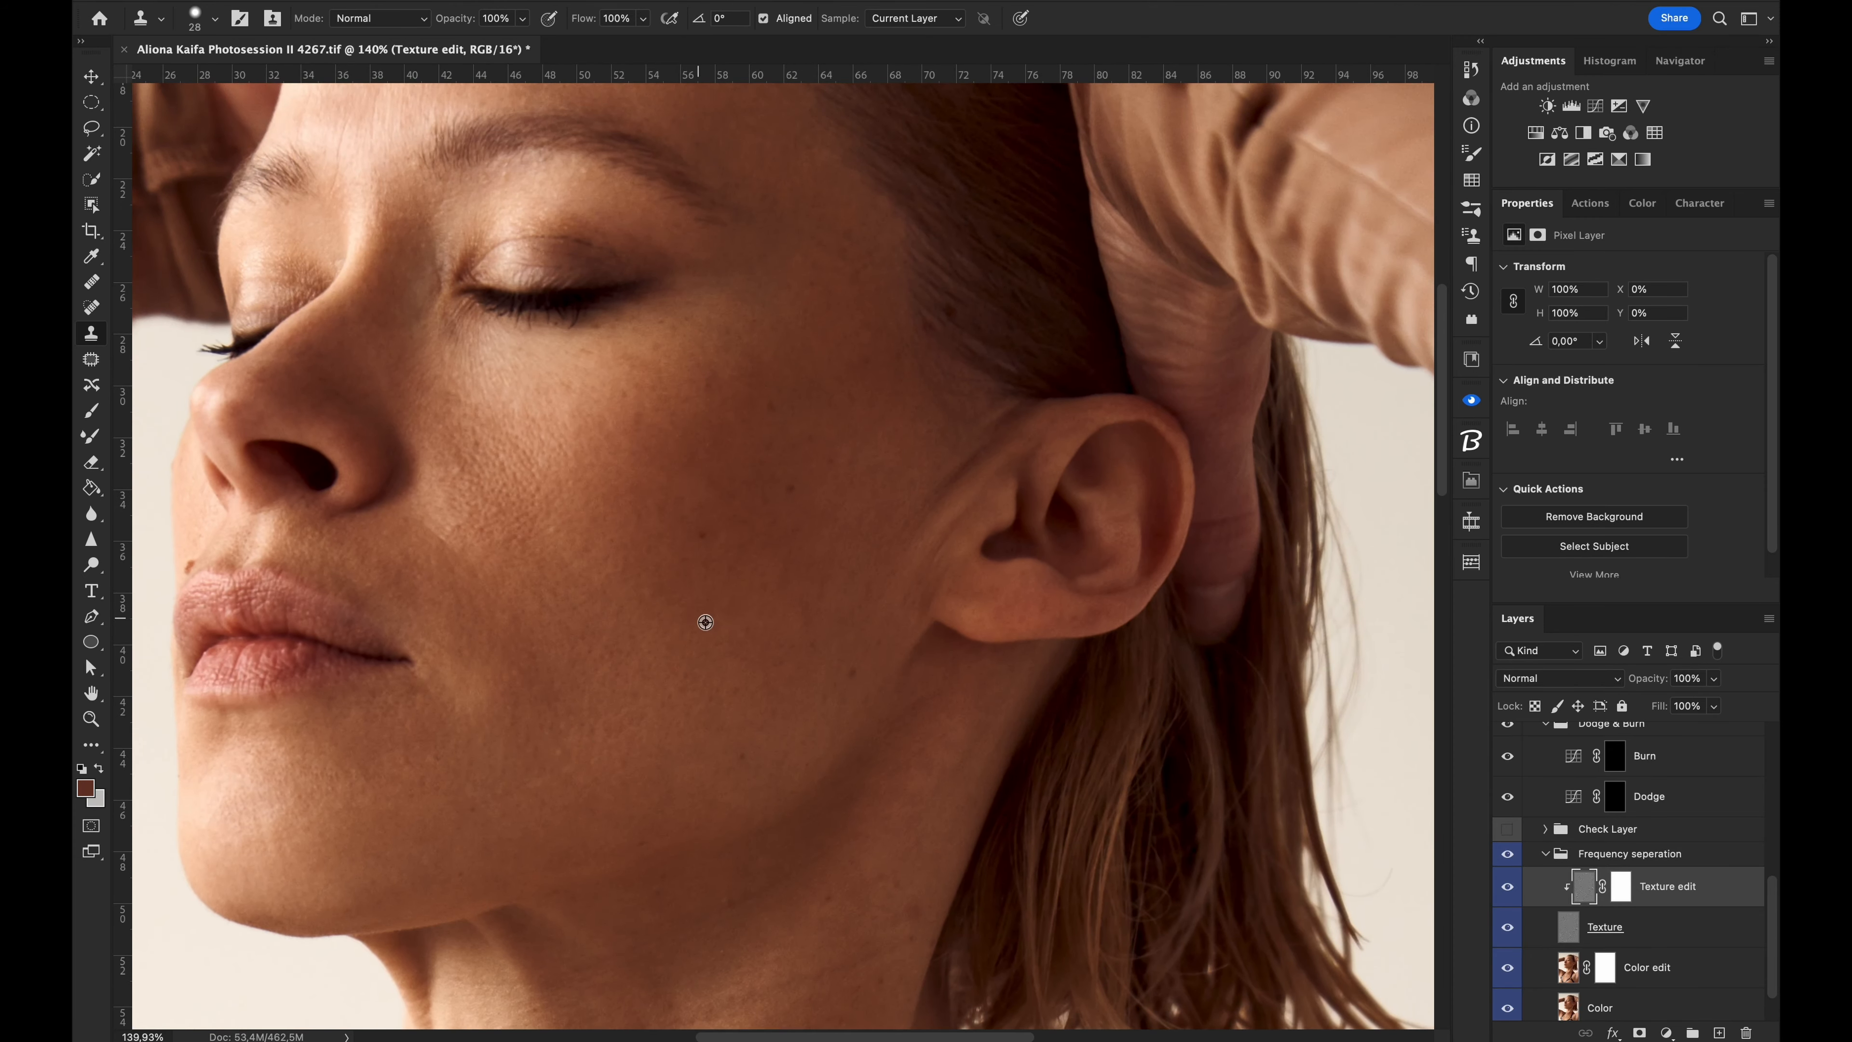
Resize the Clone Stamp brush to 26 pixels and clone clean skin texture over the lines and marks on the neck.
scroll(809, 278, "down", 10)
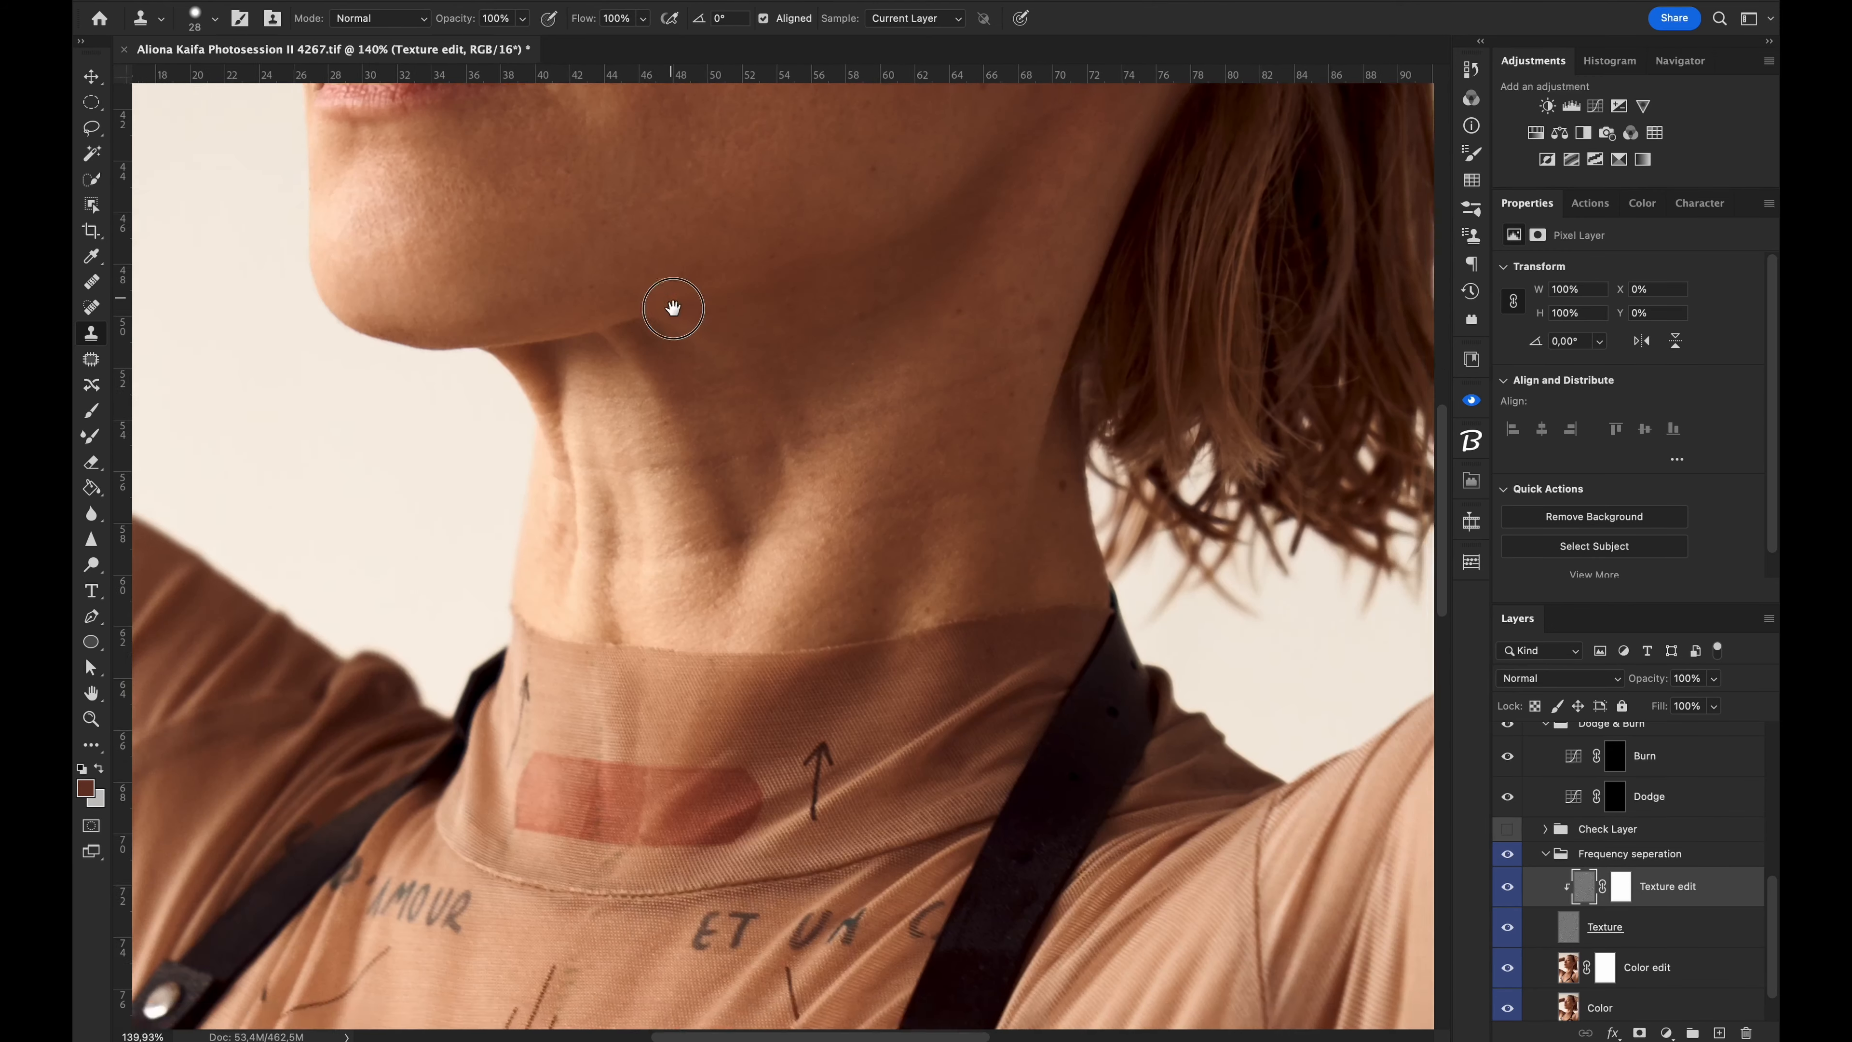
key("bracketleft")
key("bracketleft")
key("bracketleft")
key("bracketleft")
key("bracketleft")
key("bracketleft")
key("bracketleft")
left_click(812, 426, "alt")
key("]")
left_click(822, 571, "alt")
mouse_move(698, 604)
left_mouse_down()
mouse_move(672, 582)
mouse_move(768, 554)
mouse_move(686, 512)
mouse_move(610, 523)
left_mouse_up()
left_click(956, 508, "alt")
left_click(889, 467, "alt")
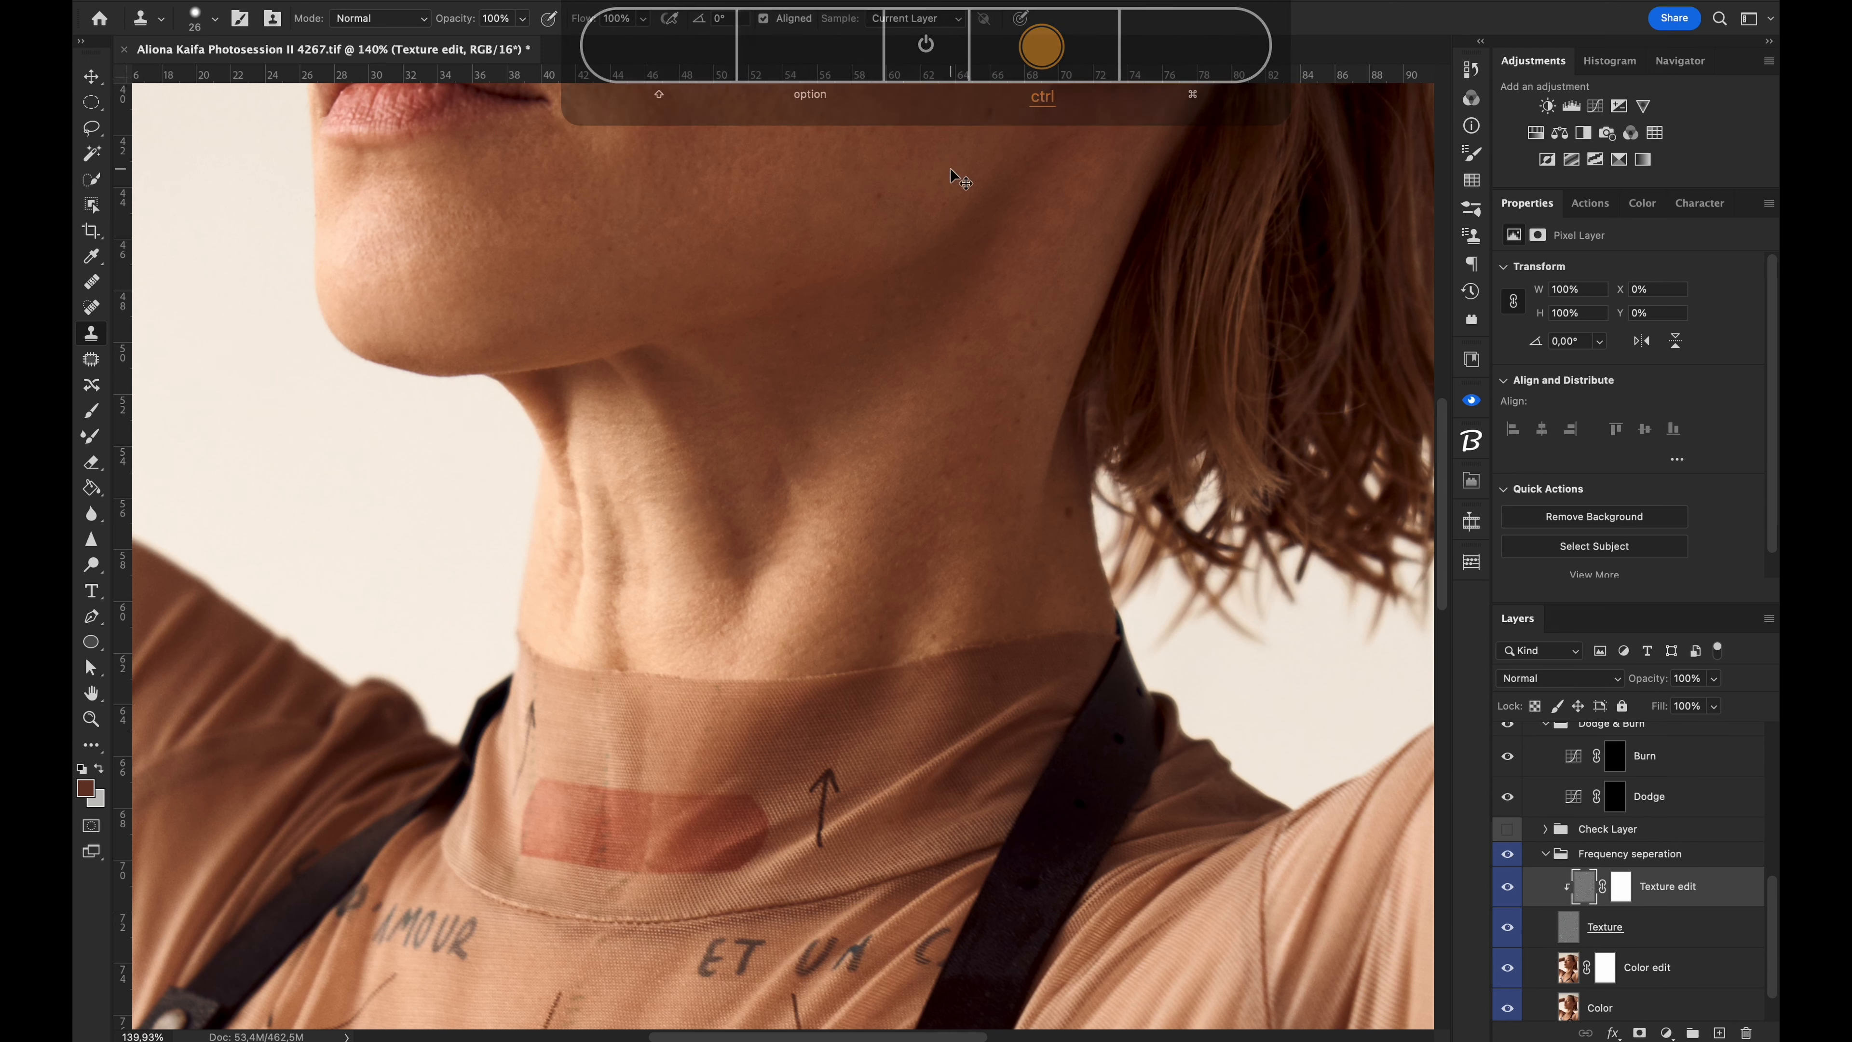
Patch two flawed areas of the neck with clean nearby skin using the Patch tool, clearing each selection.
key("j")
mouse_move(957, 462)
left_mouse_down()
mouse_move(888, 496)
mouse_move(948, 471)
left_mouse_up()
left_click_drag(921, 485, 860, 522)
key("super+d")
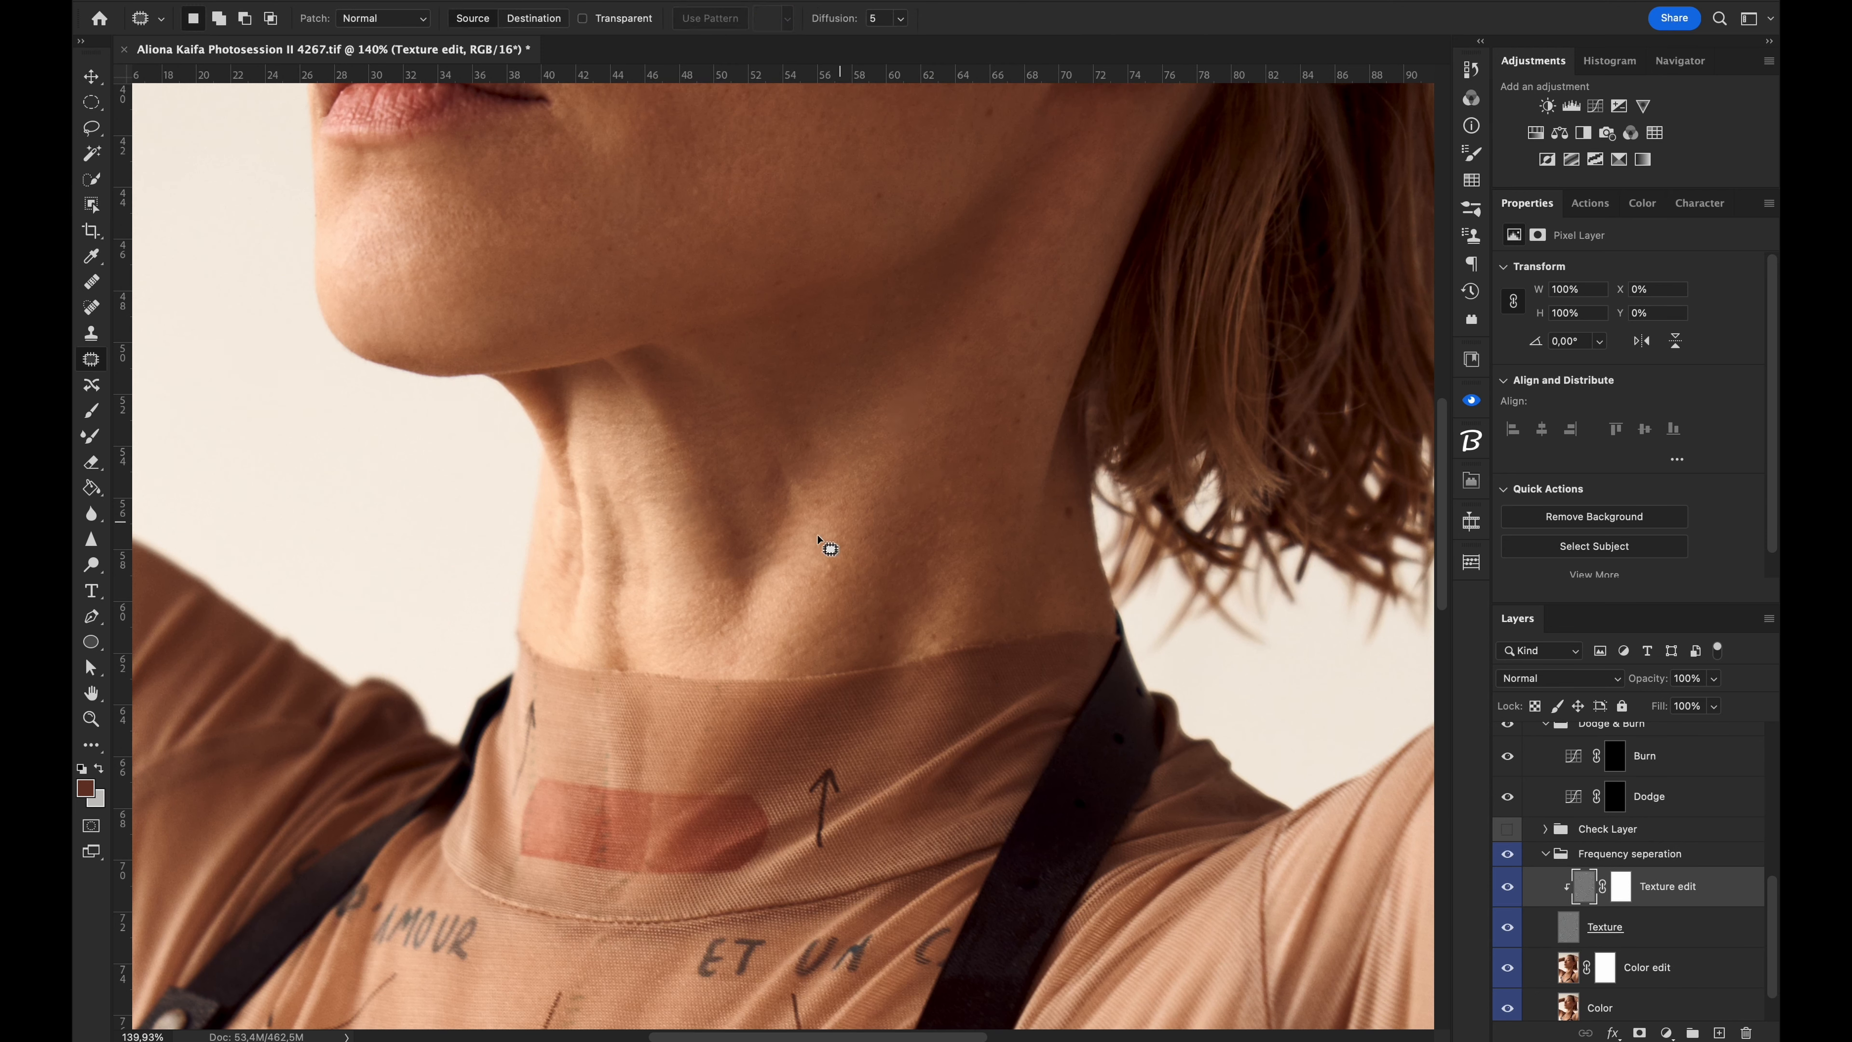
left_click_drag(583, 558, 580, 565)
left_click_drag(566, 565, 558, 605)
key("super+d")
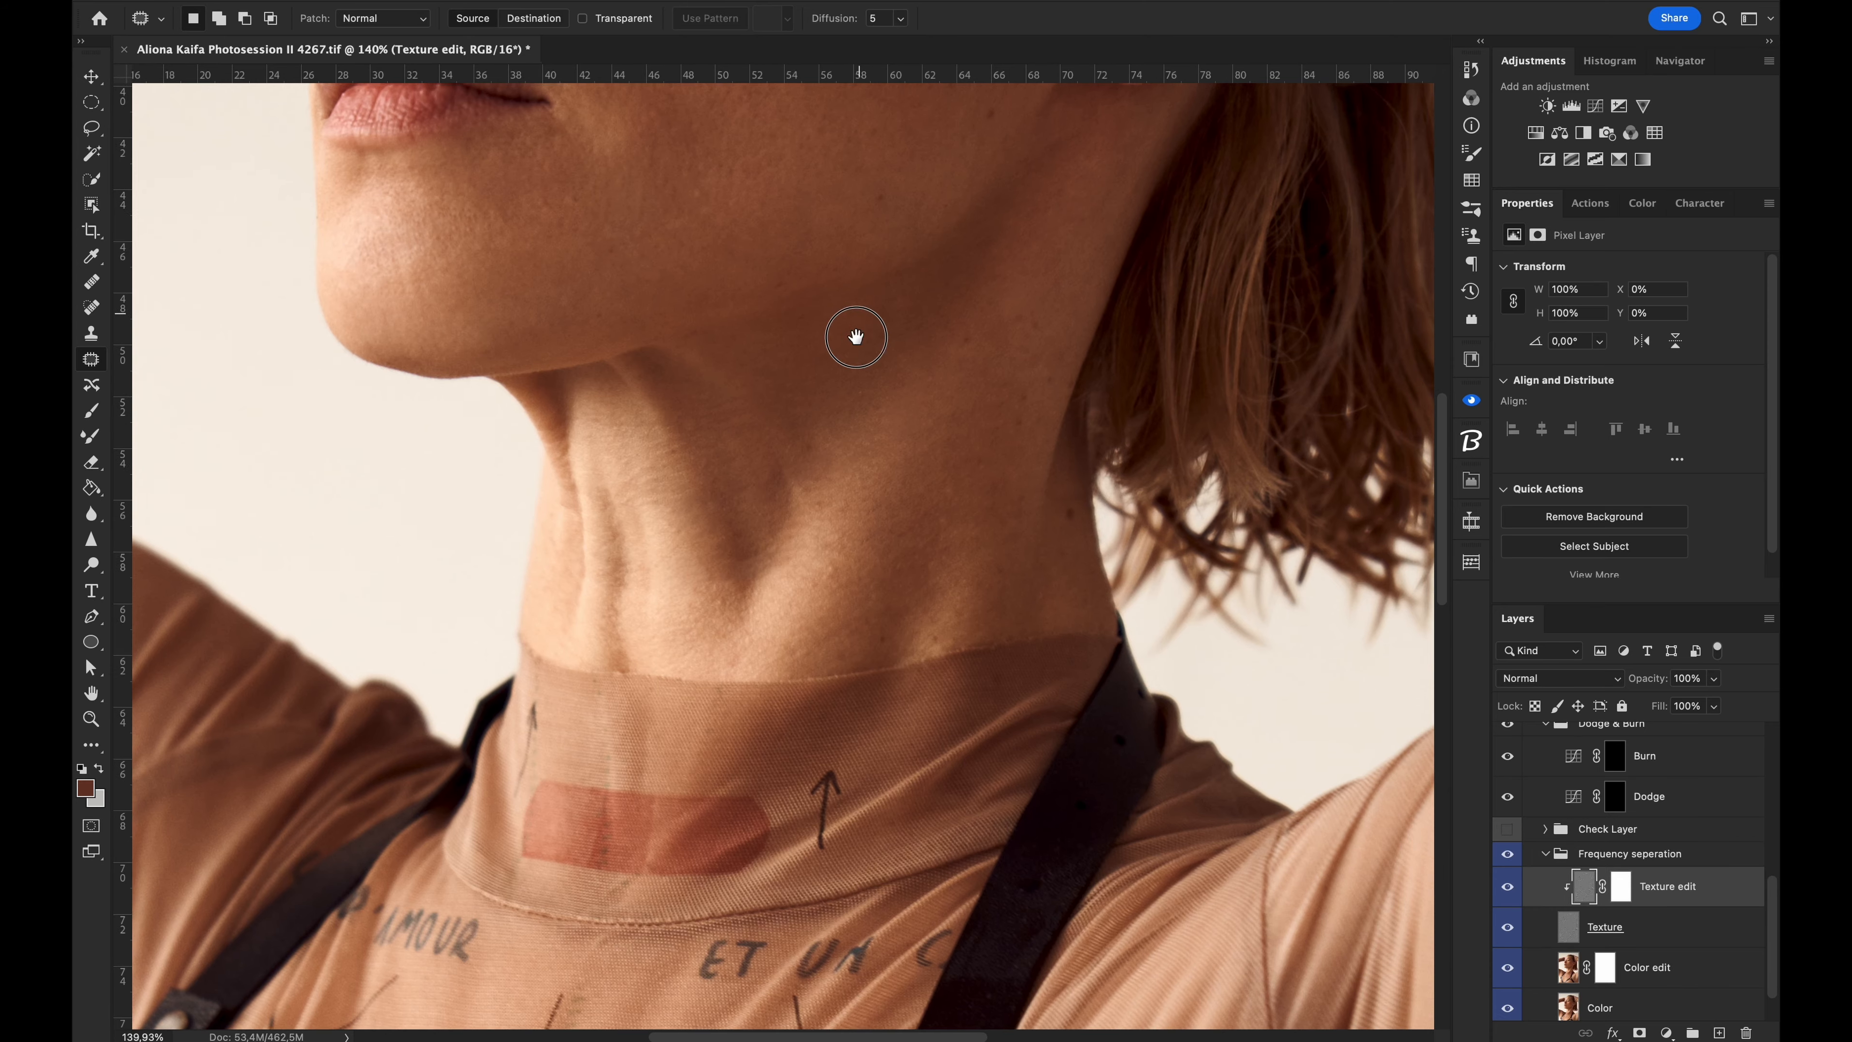
Patch a few more flawed spots of skin texture higher up and clear the selections.
scroll(852, 330, "up", 3)
left_click_drag(532, 401, 651, 438)
left_click_drag(627, 423, 656, 410)
key("super+d")
scroll(802, 511, "up", 1)
mouse_move(835, 646)
left_mouse_down()
mouse_move(924, 616)
mouse_move(844, 641)
left_mouse_up()
key("super+d")
scroll(843, 640, "down", 5)
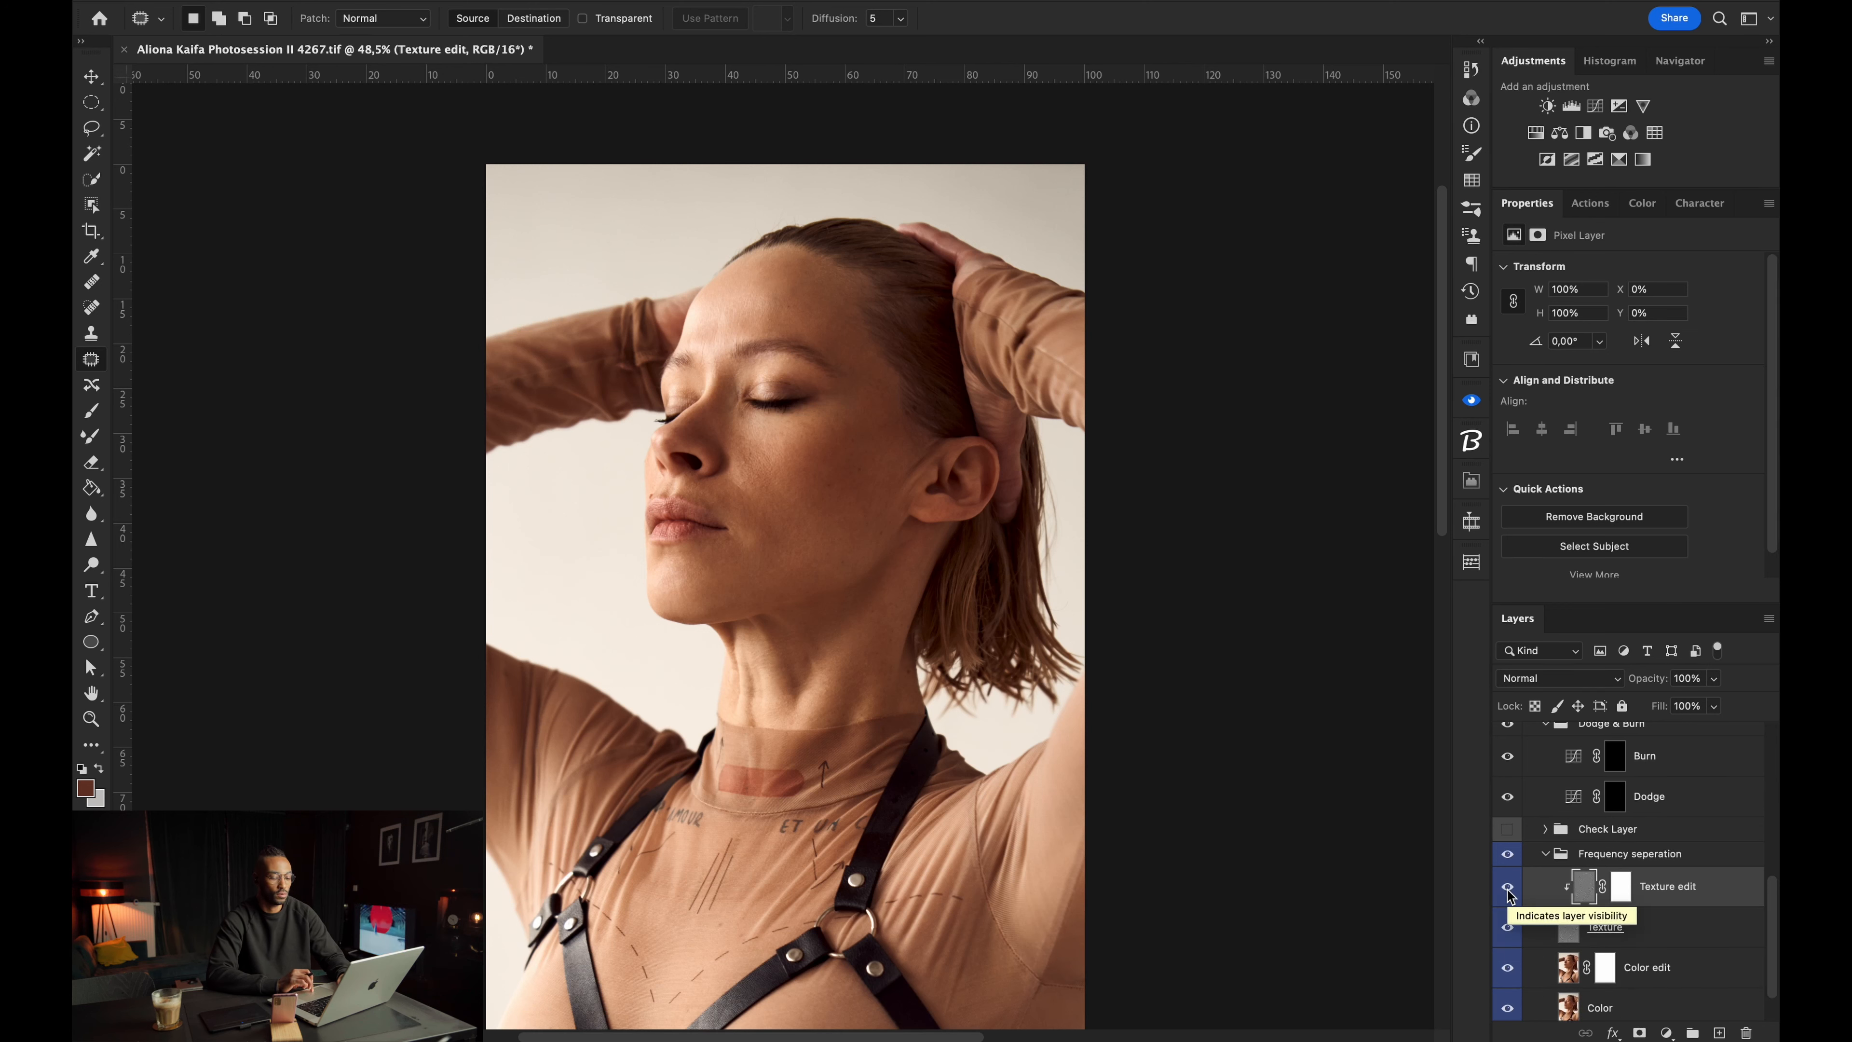
Toggle the Frequency seperation group's visibility to compare the portrait before and after the texture retouch, leaving it shown.
left_click(1508, 858)
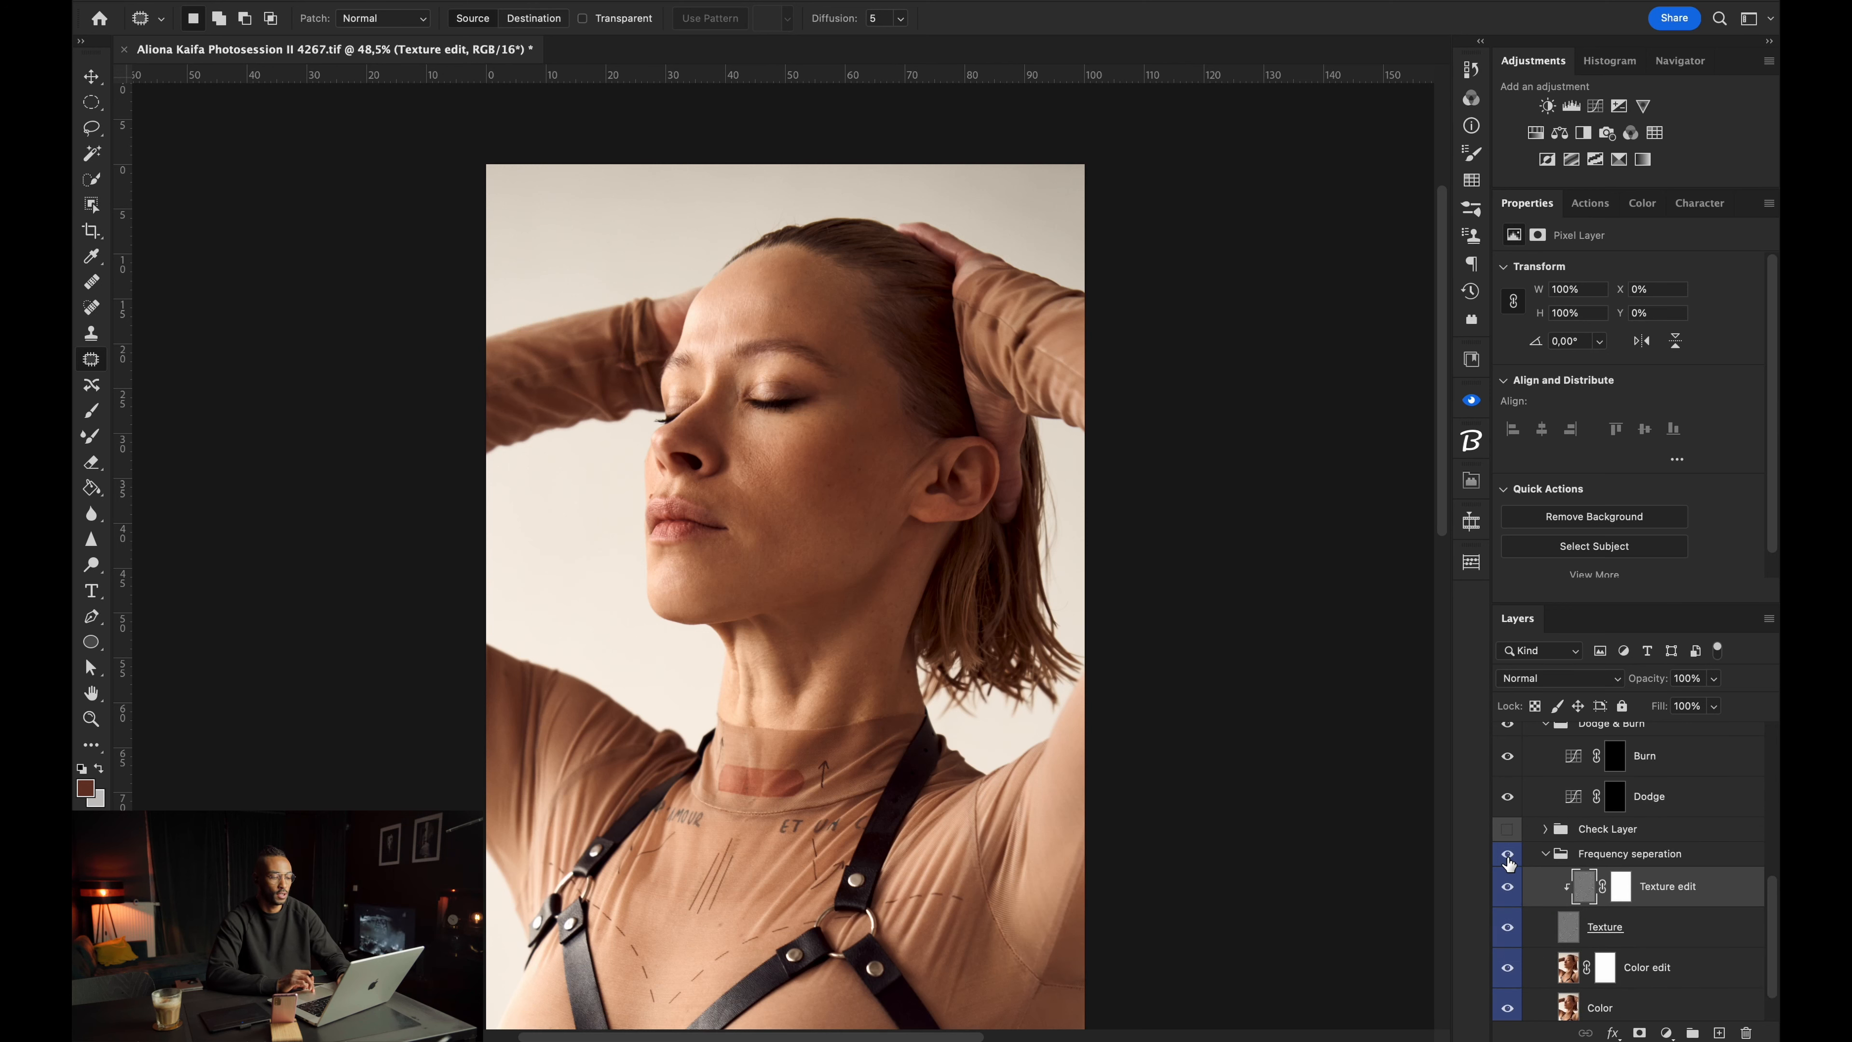
left_click(1507, 855)
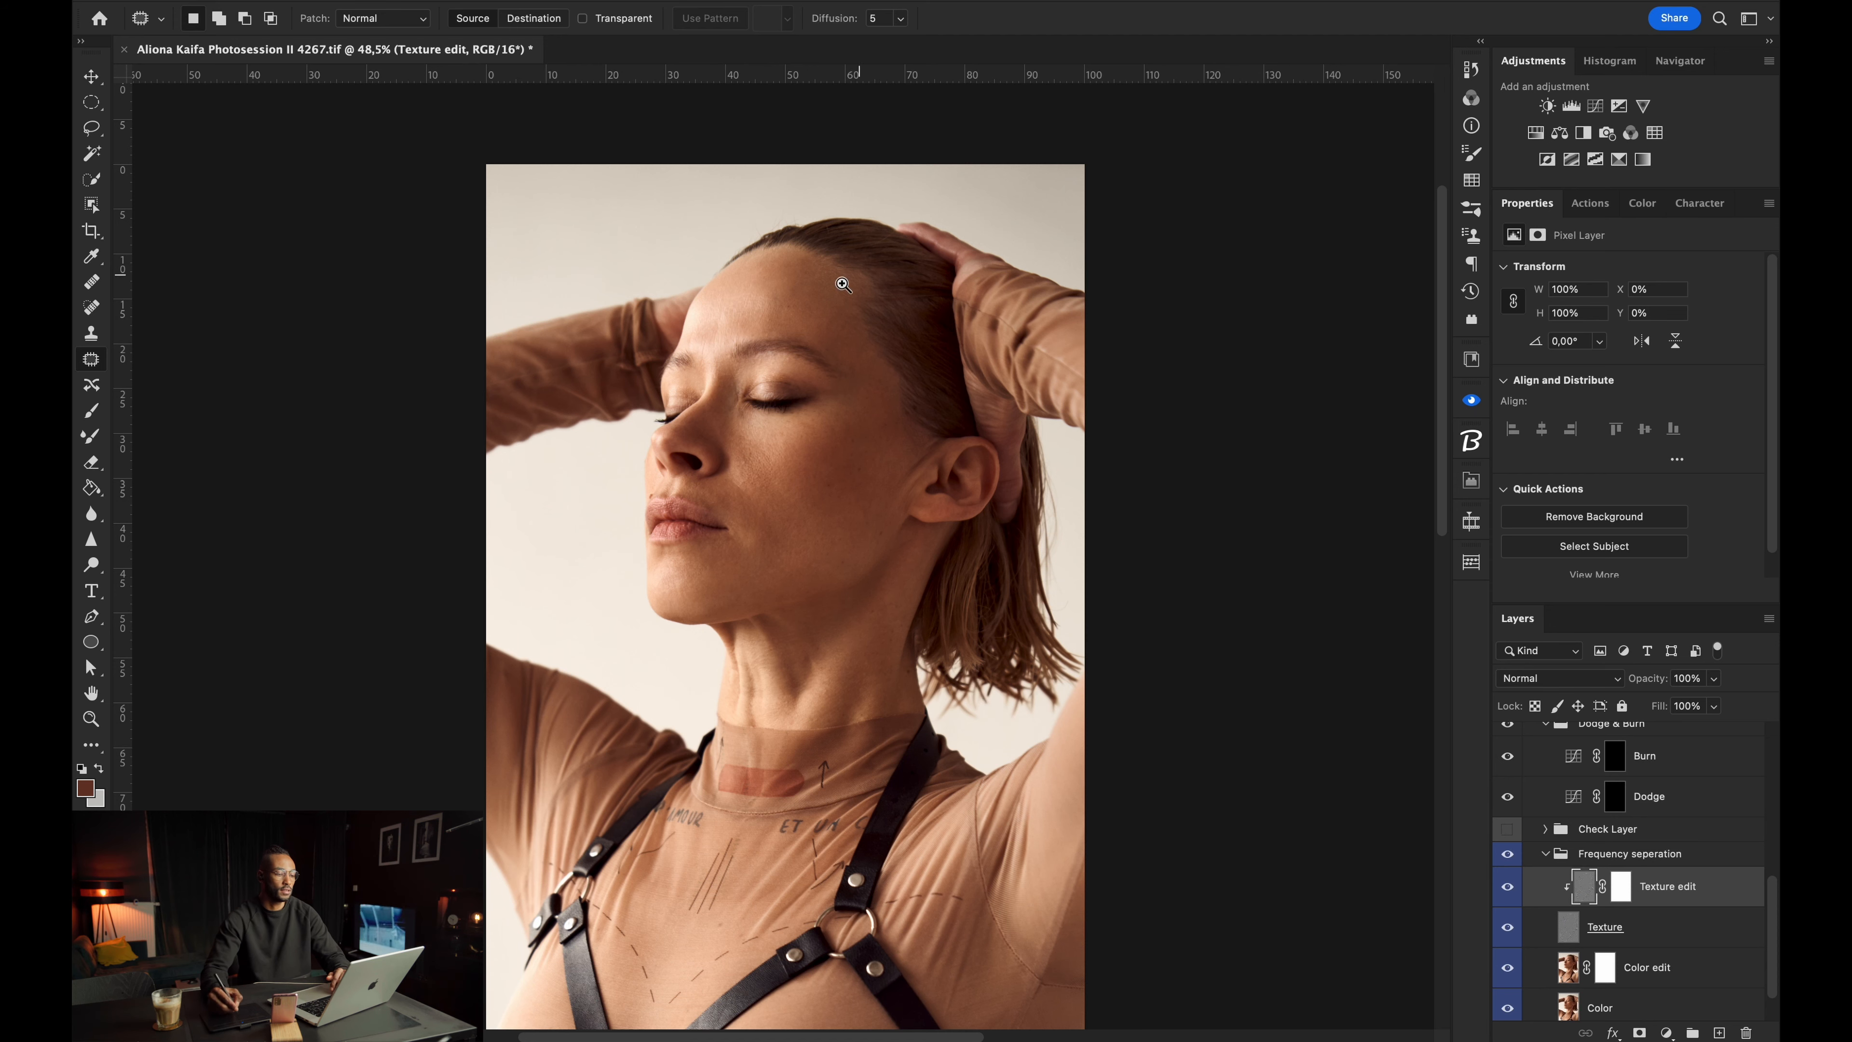
scroll(844, 292, "up", 5)
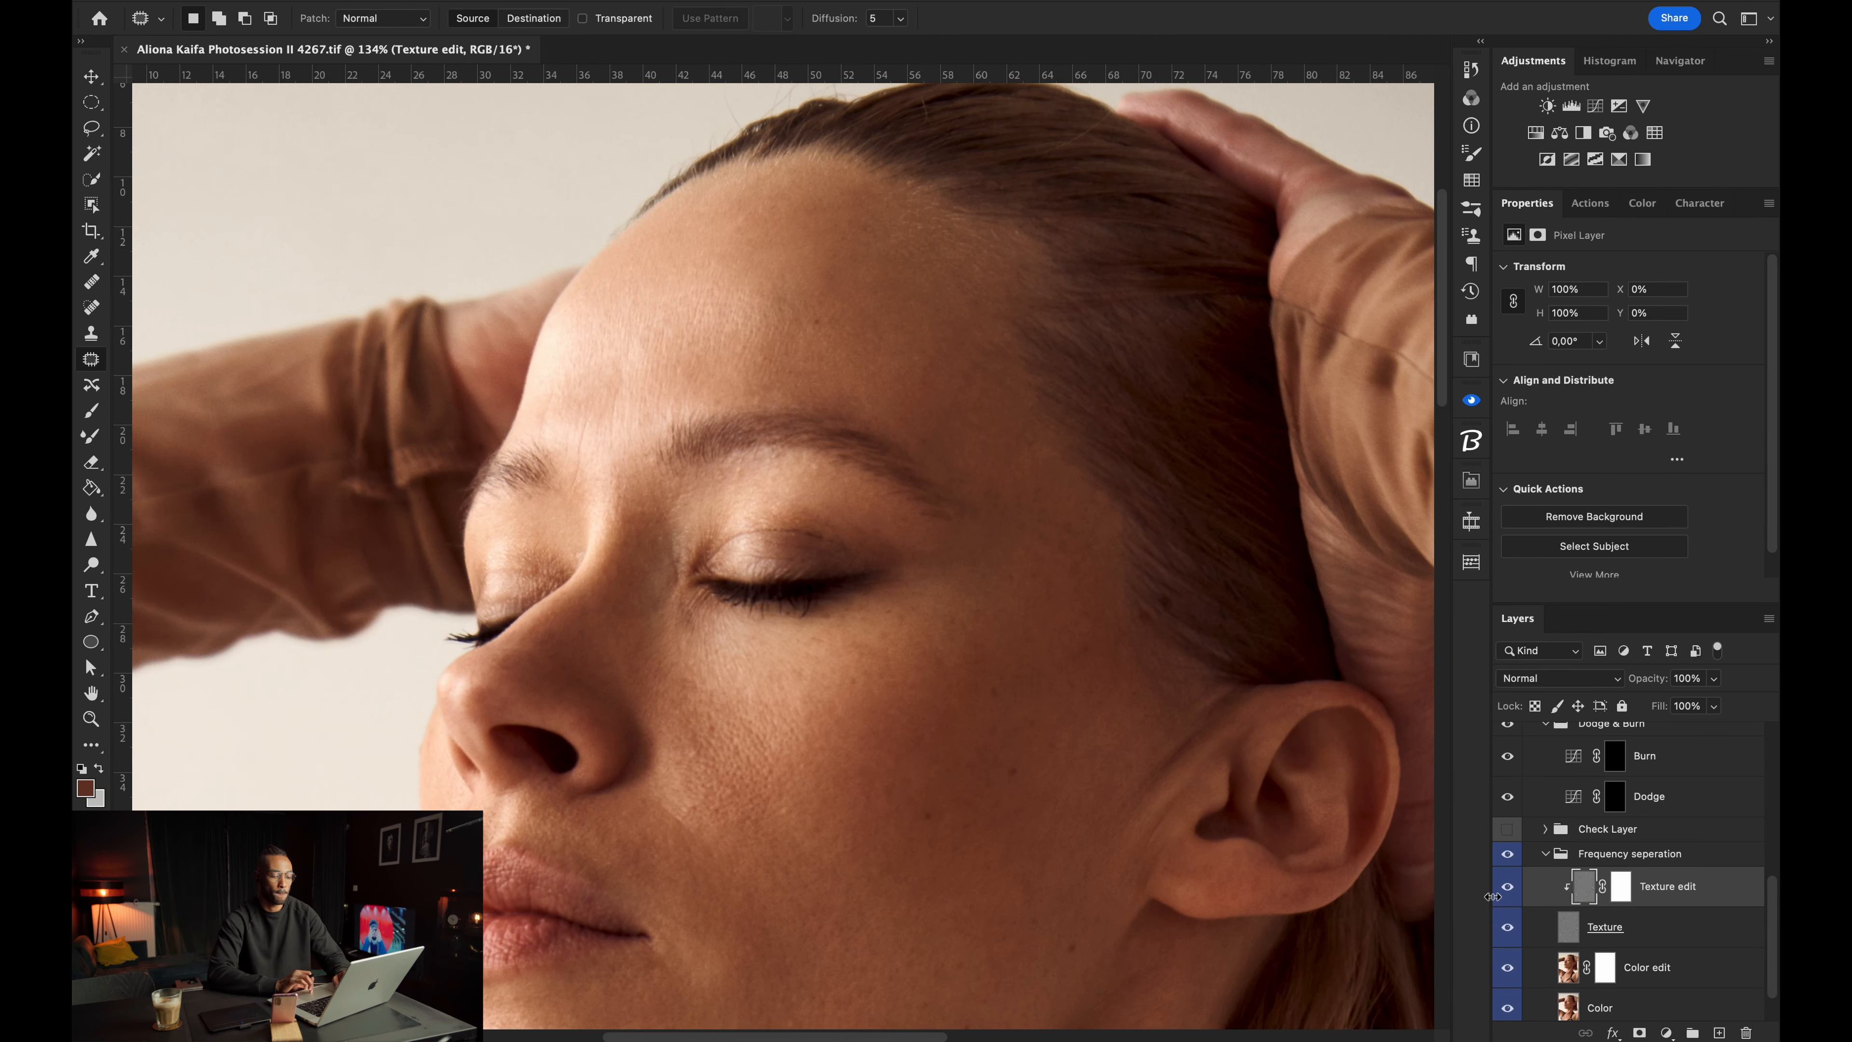
left_click(1507, 855)
left_click(1509, 858)
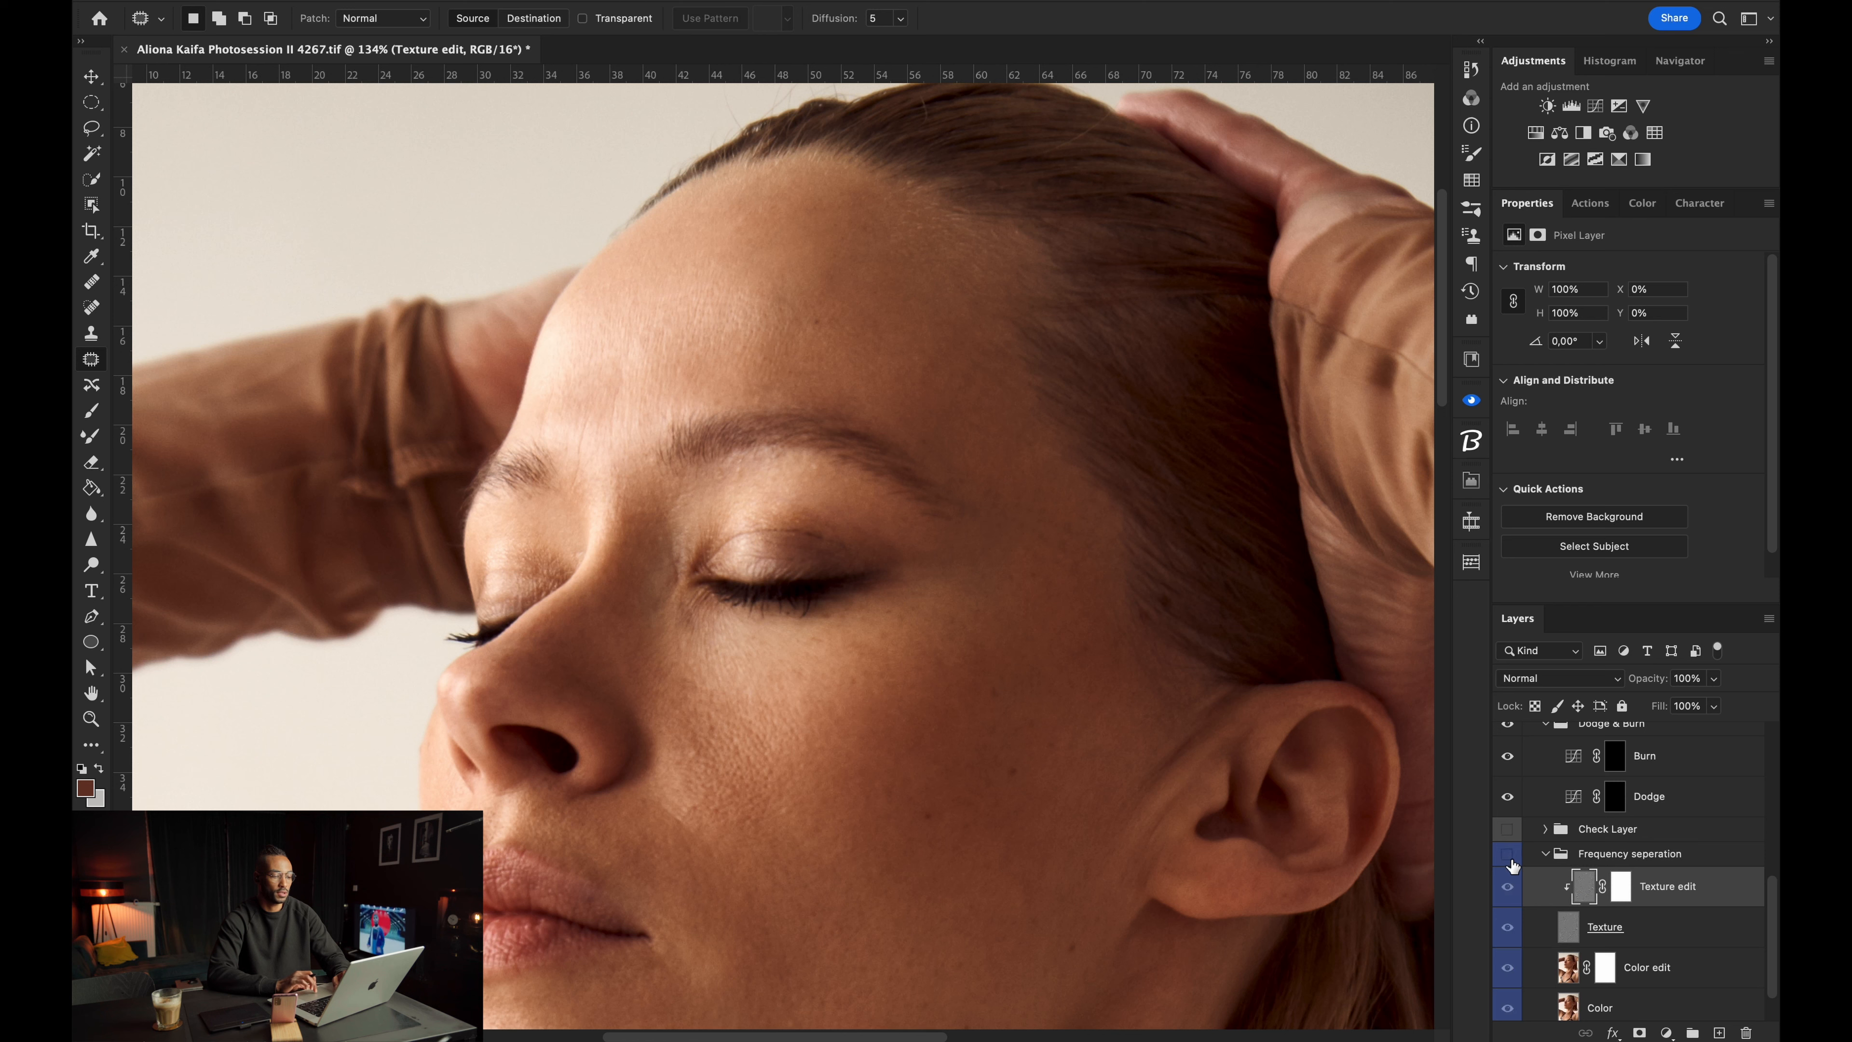
left_click(1509, 858)
left_click(1509, 858)
left_click(1509, 858)
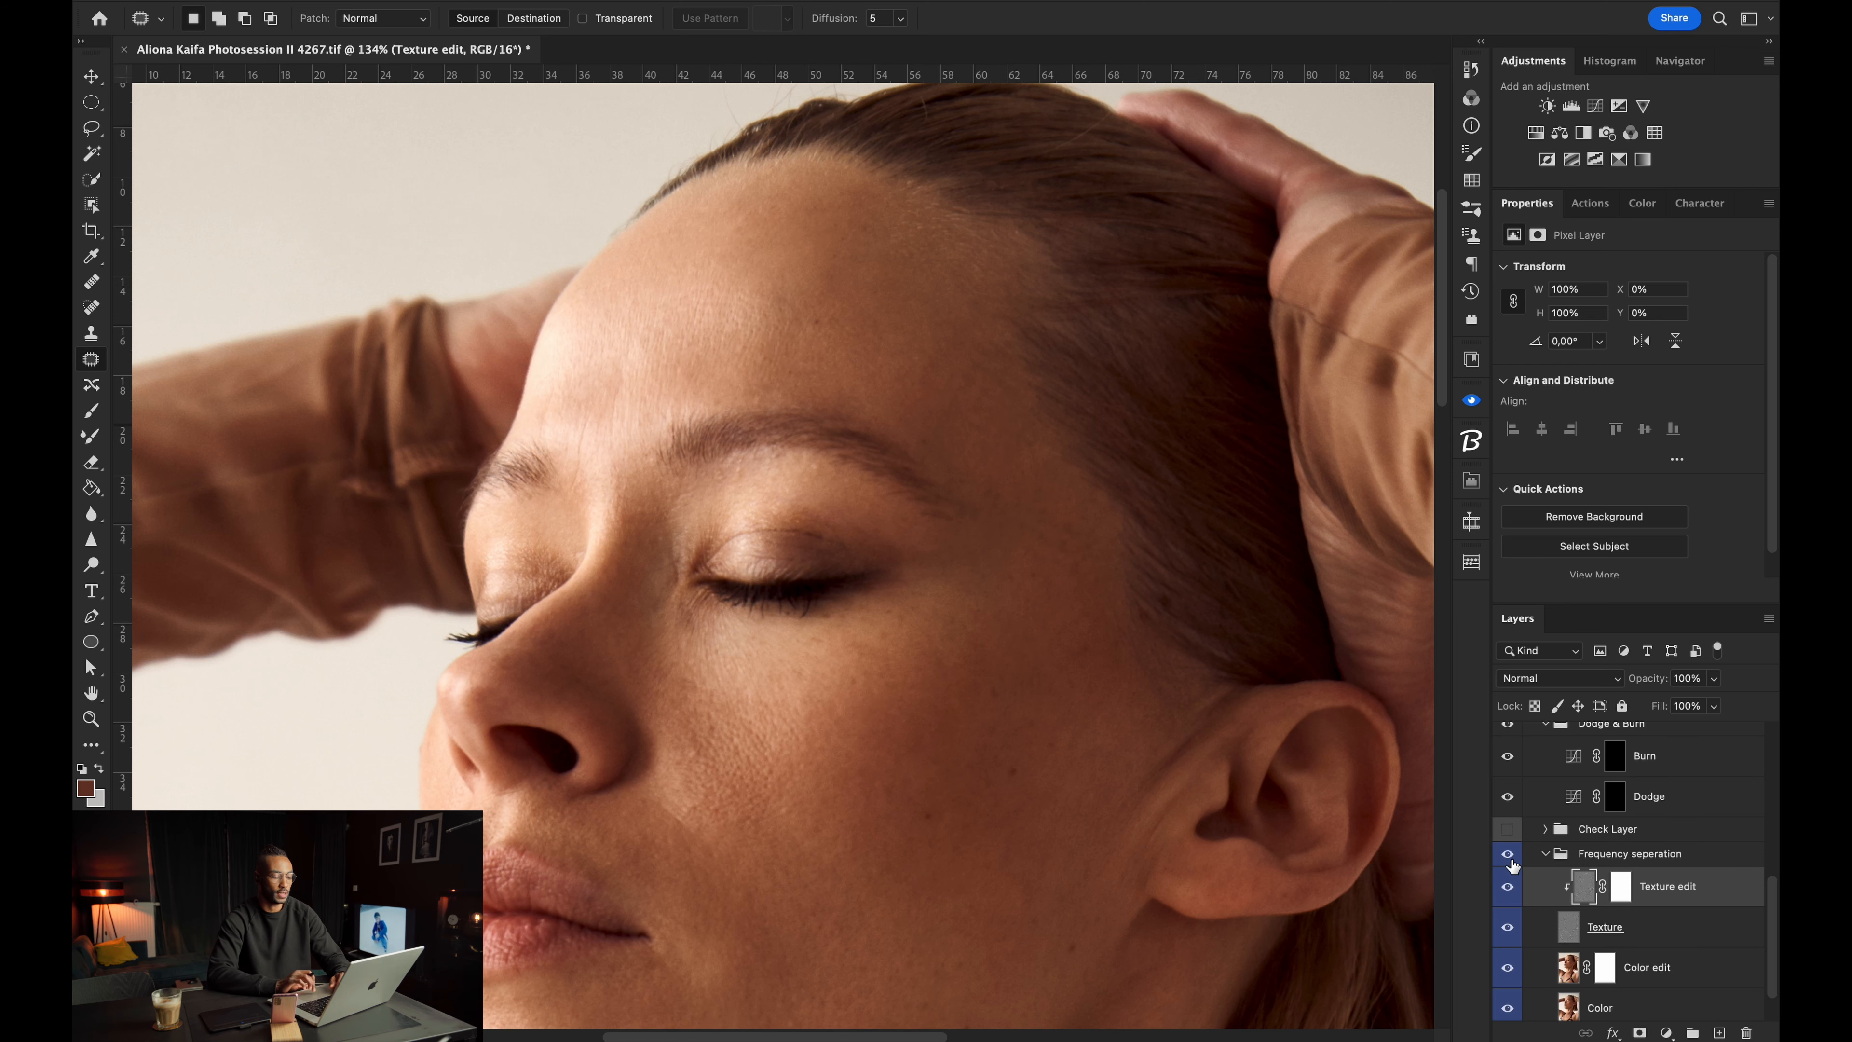
Toggle the Texture edit layer's visibility to compare the lower face and neck before and after, leaving it shown.
scroll(1021, 897, "down", 3)
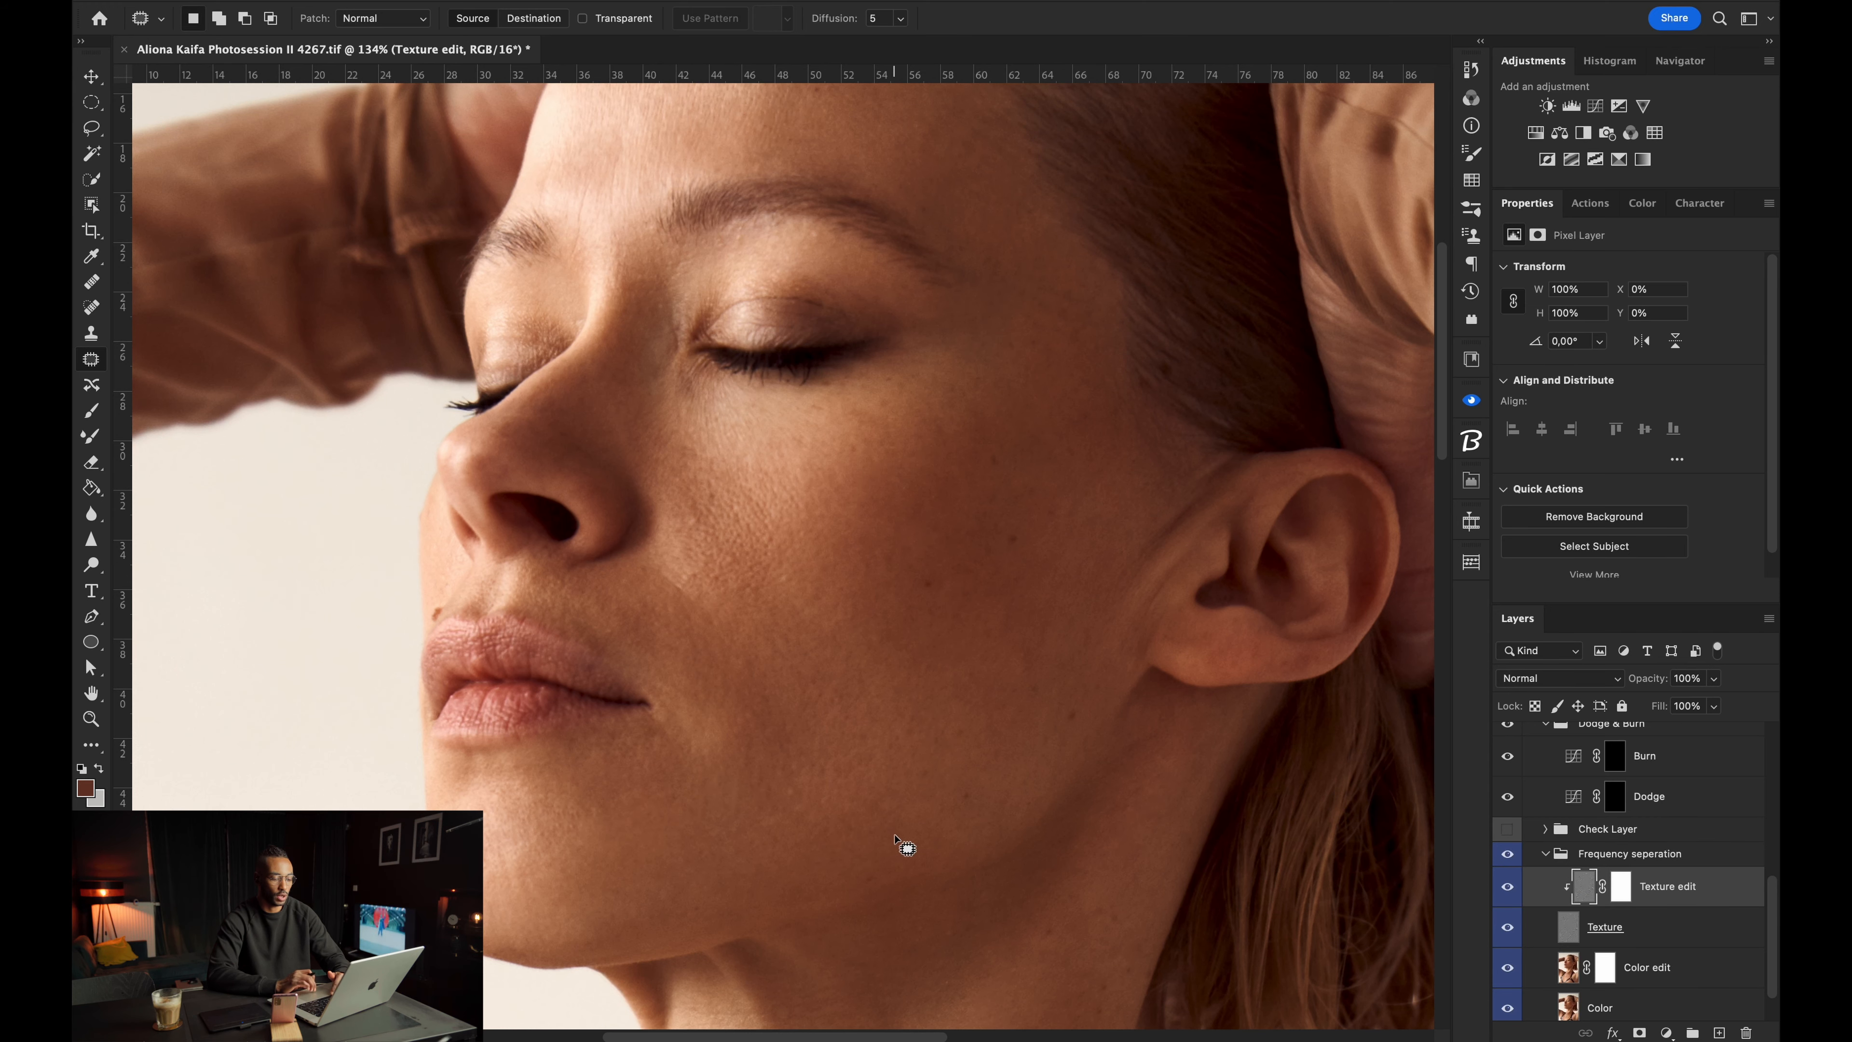
scroll(906, 846, "down", 5)
left_click(1508, 888)
left_click(1508, 888)
left_click(1509, 888)
left_click(1508, 889)
left_click(1508, 888)
left_click(1508, 889)
scroll(1078, 513, "up", 10)
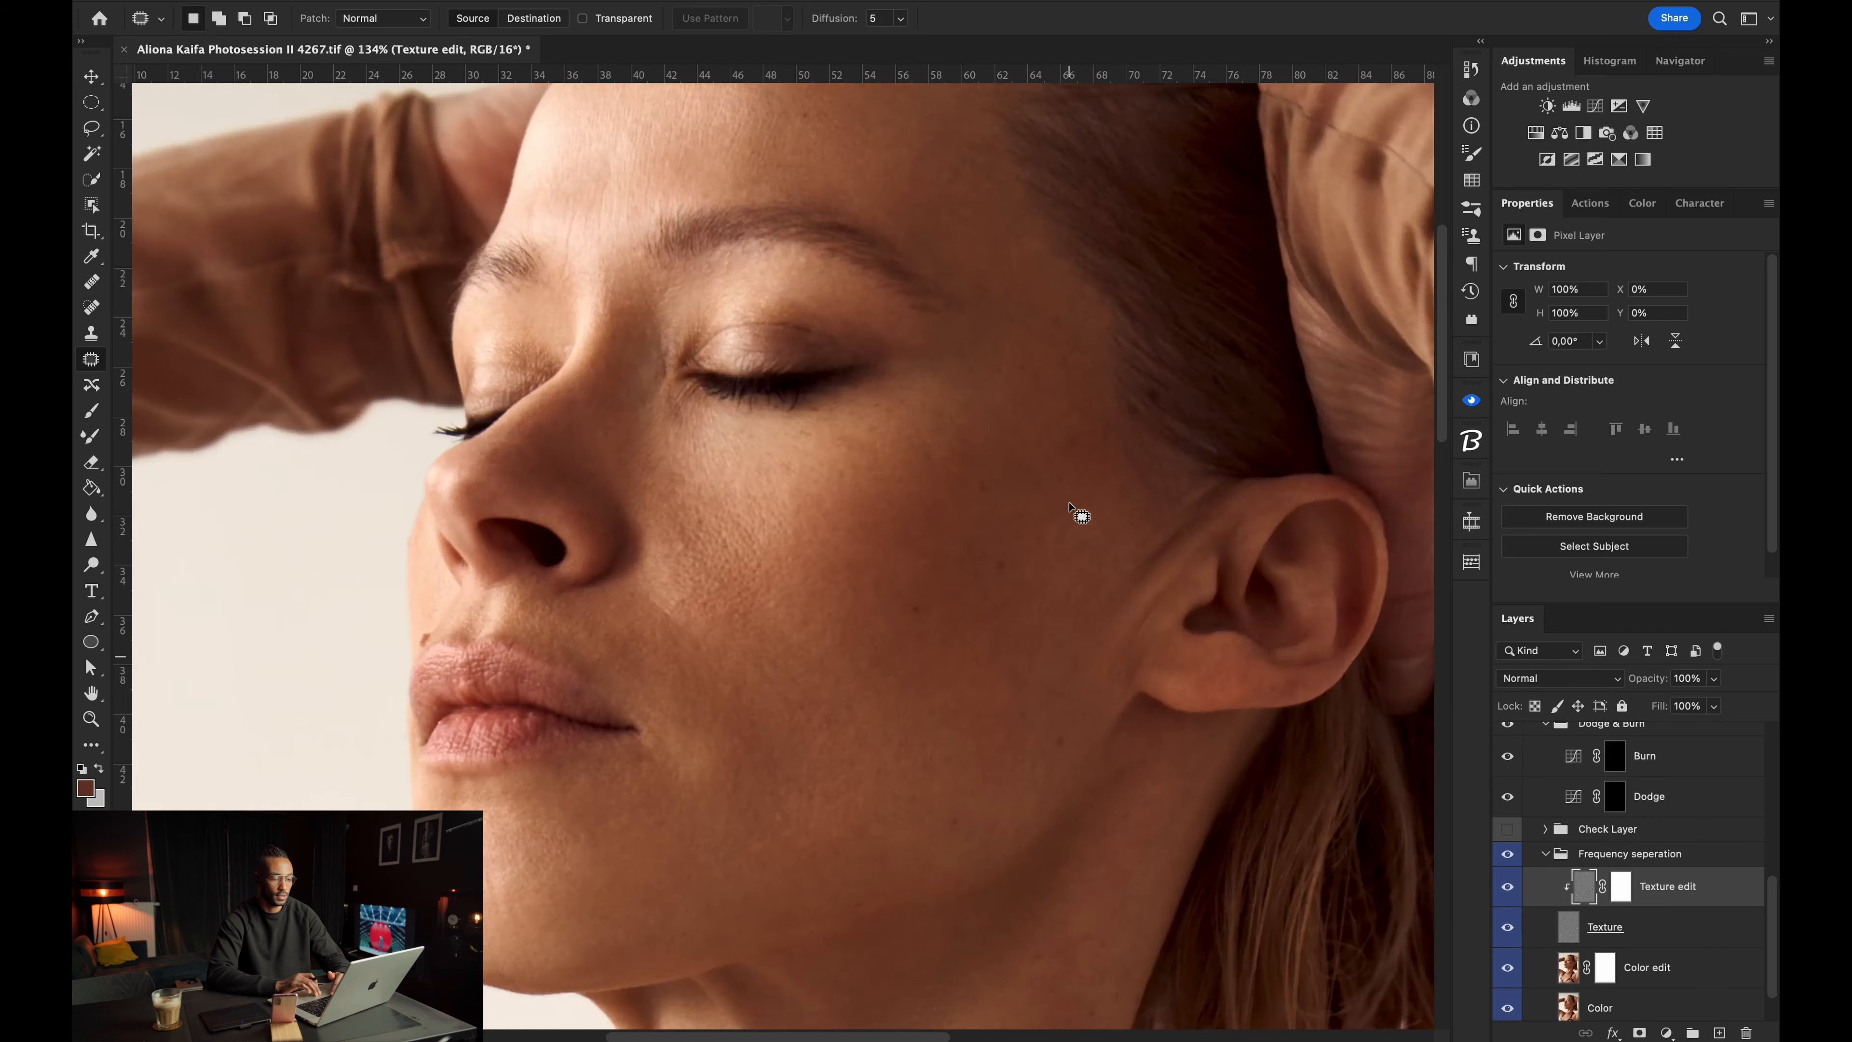
Examine the Dodge & Burn group's contents and the curve of its Dodge layer.
scroll(1079, 513, "down", 5)
scroll(1071, 505, "down", 1)
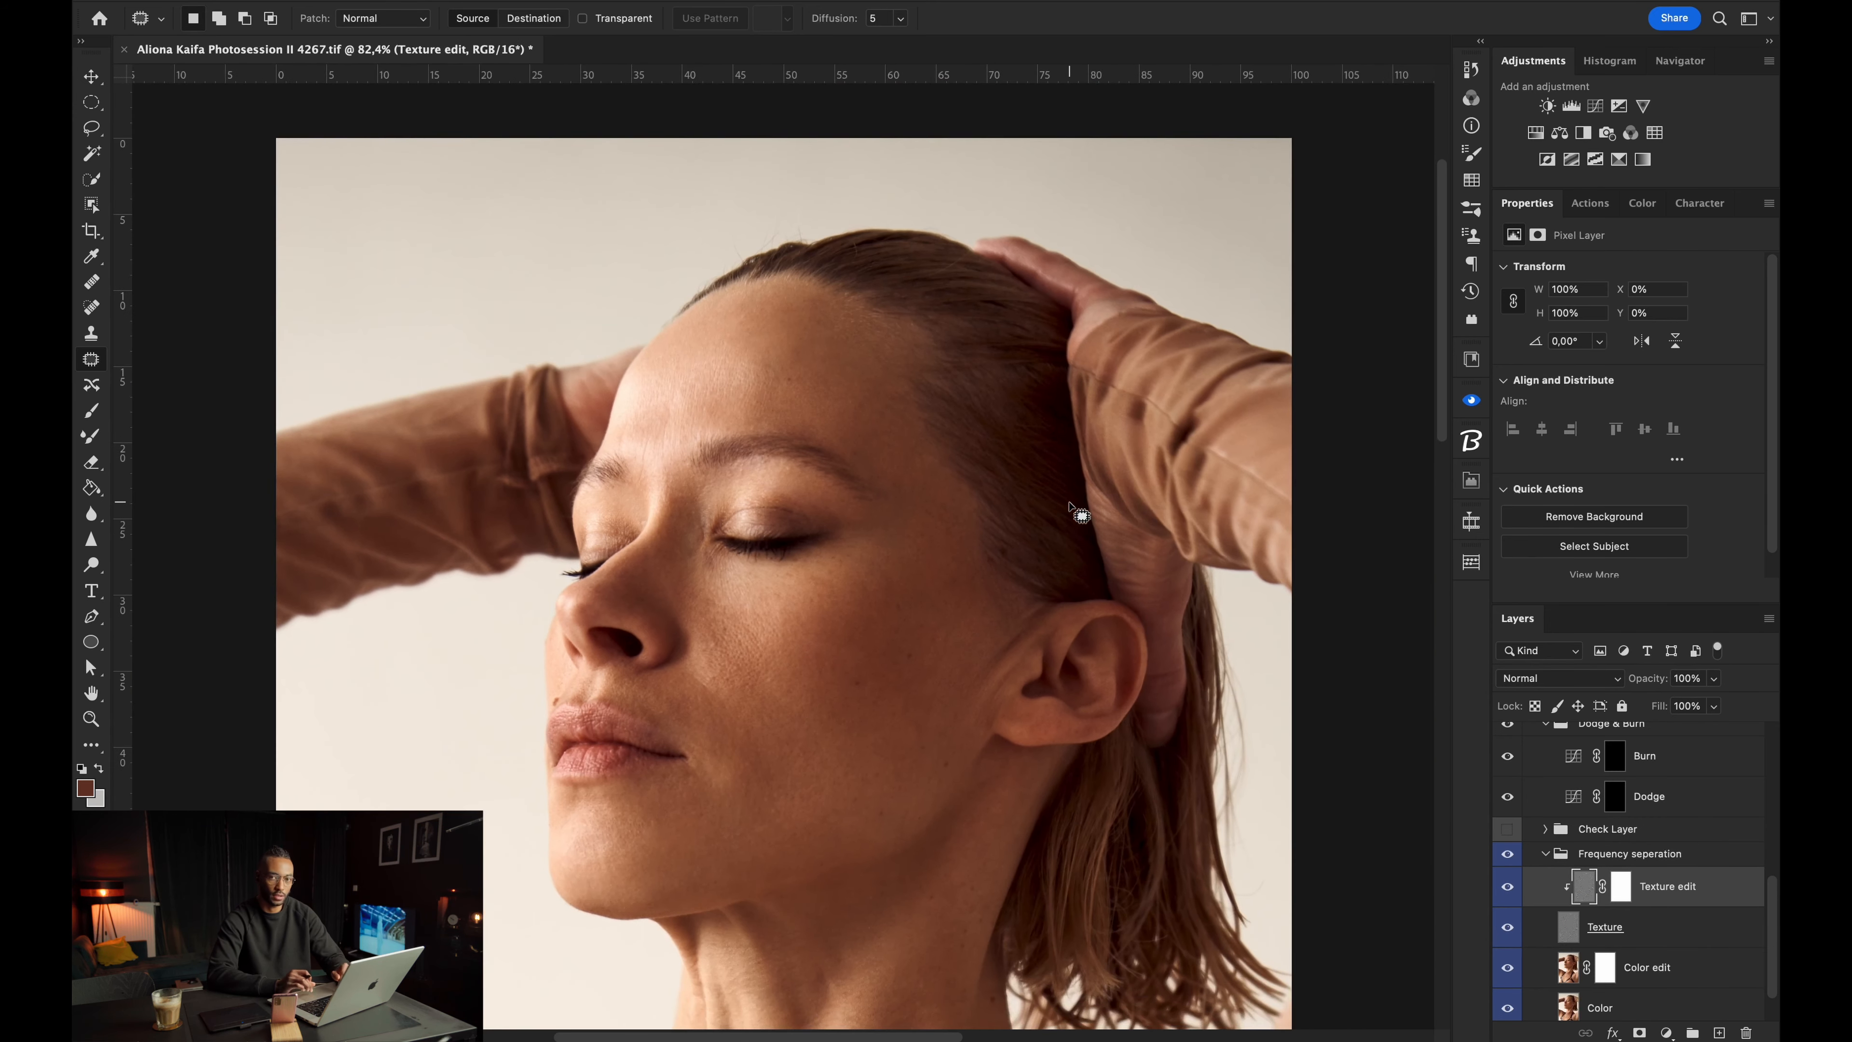
scroll(1653, 867, "up", 2)
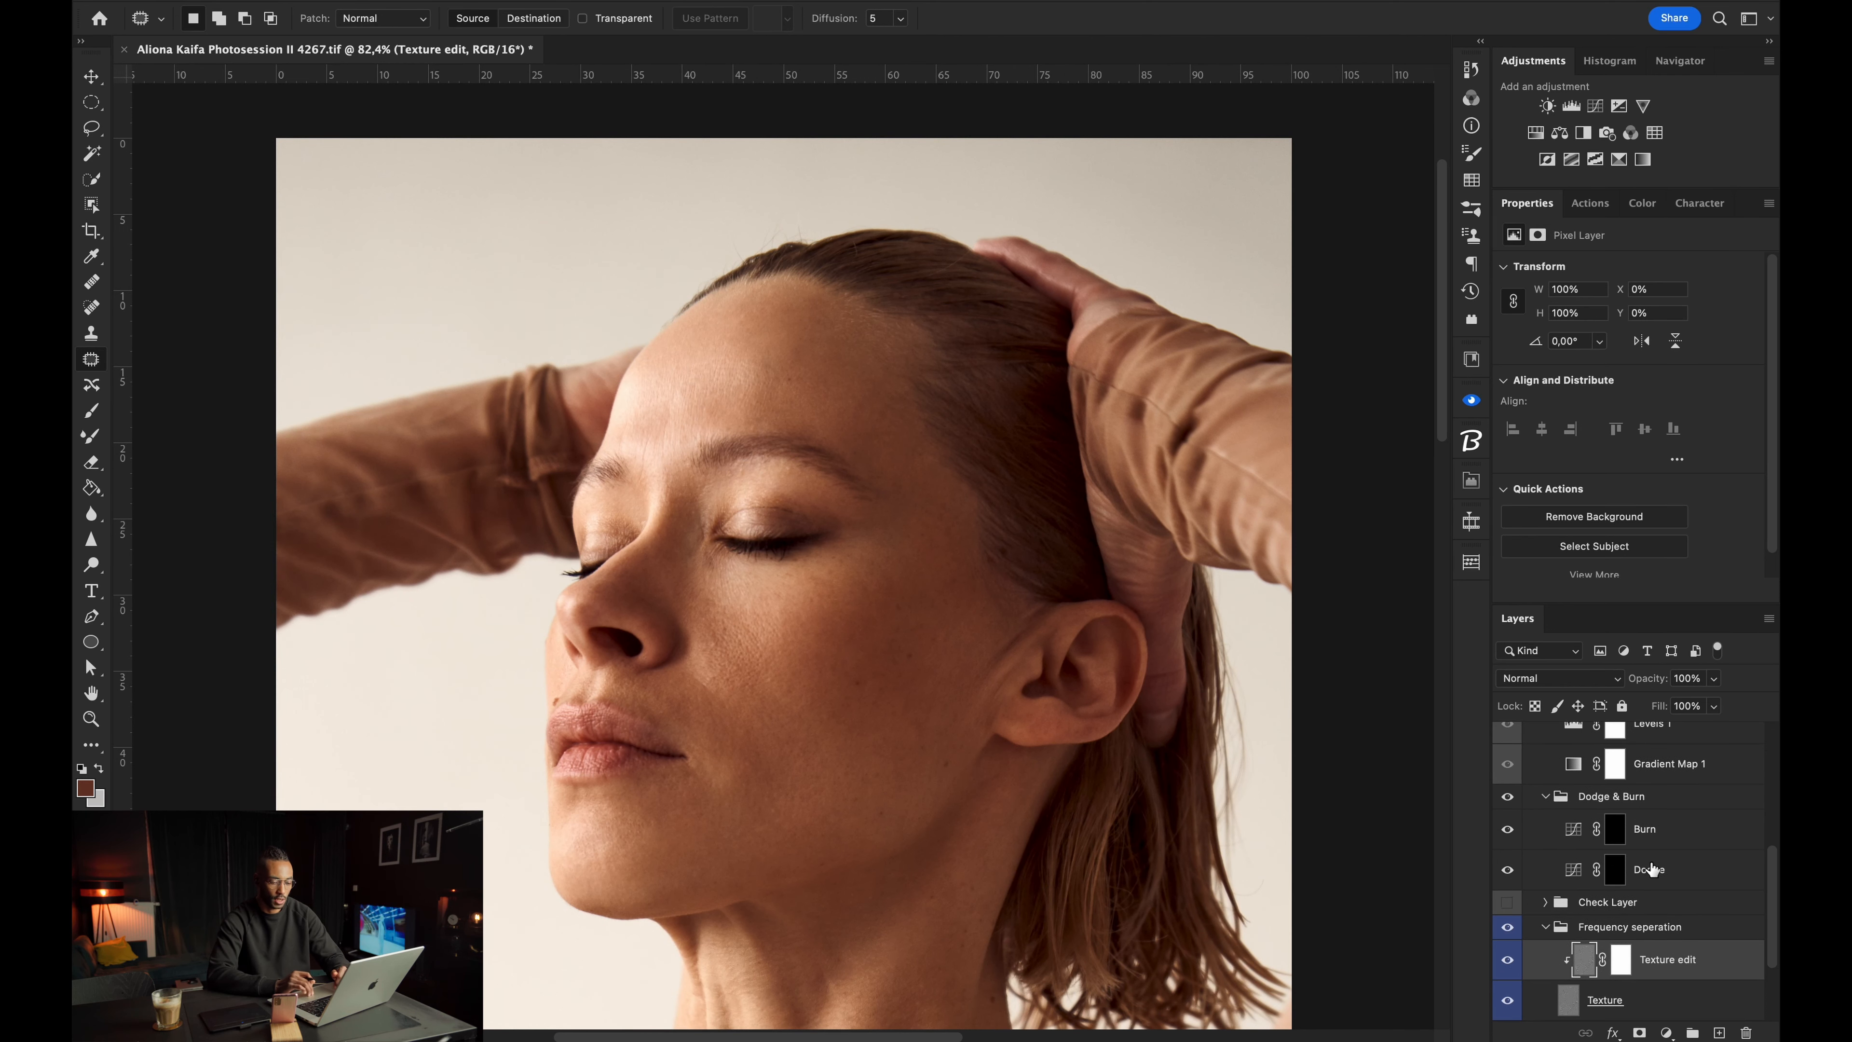
left_click(1544, 797)
left_click(1544, 797)
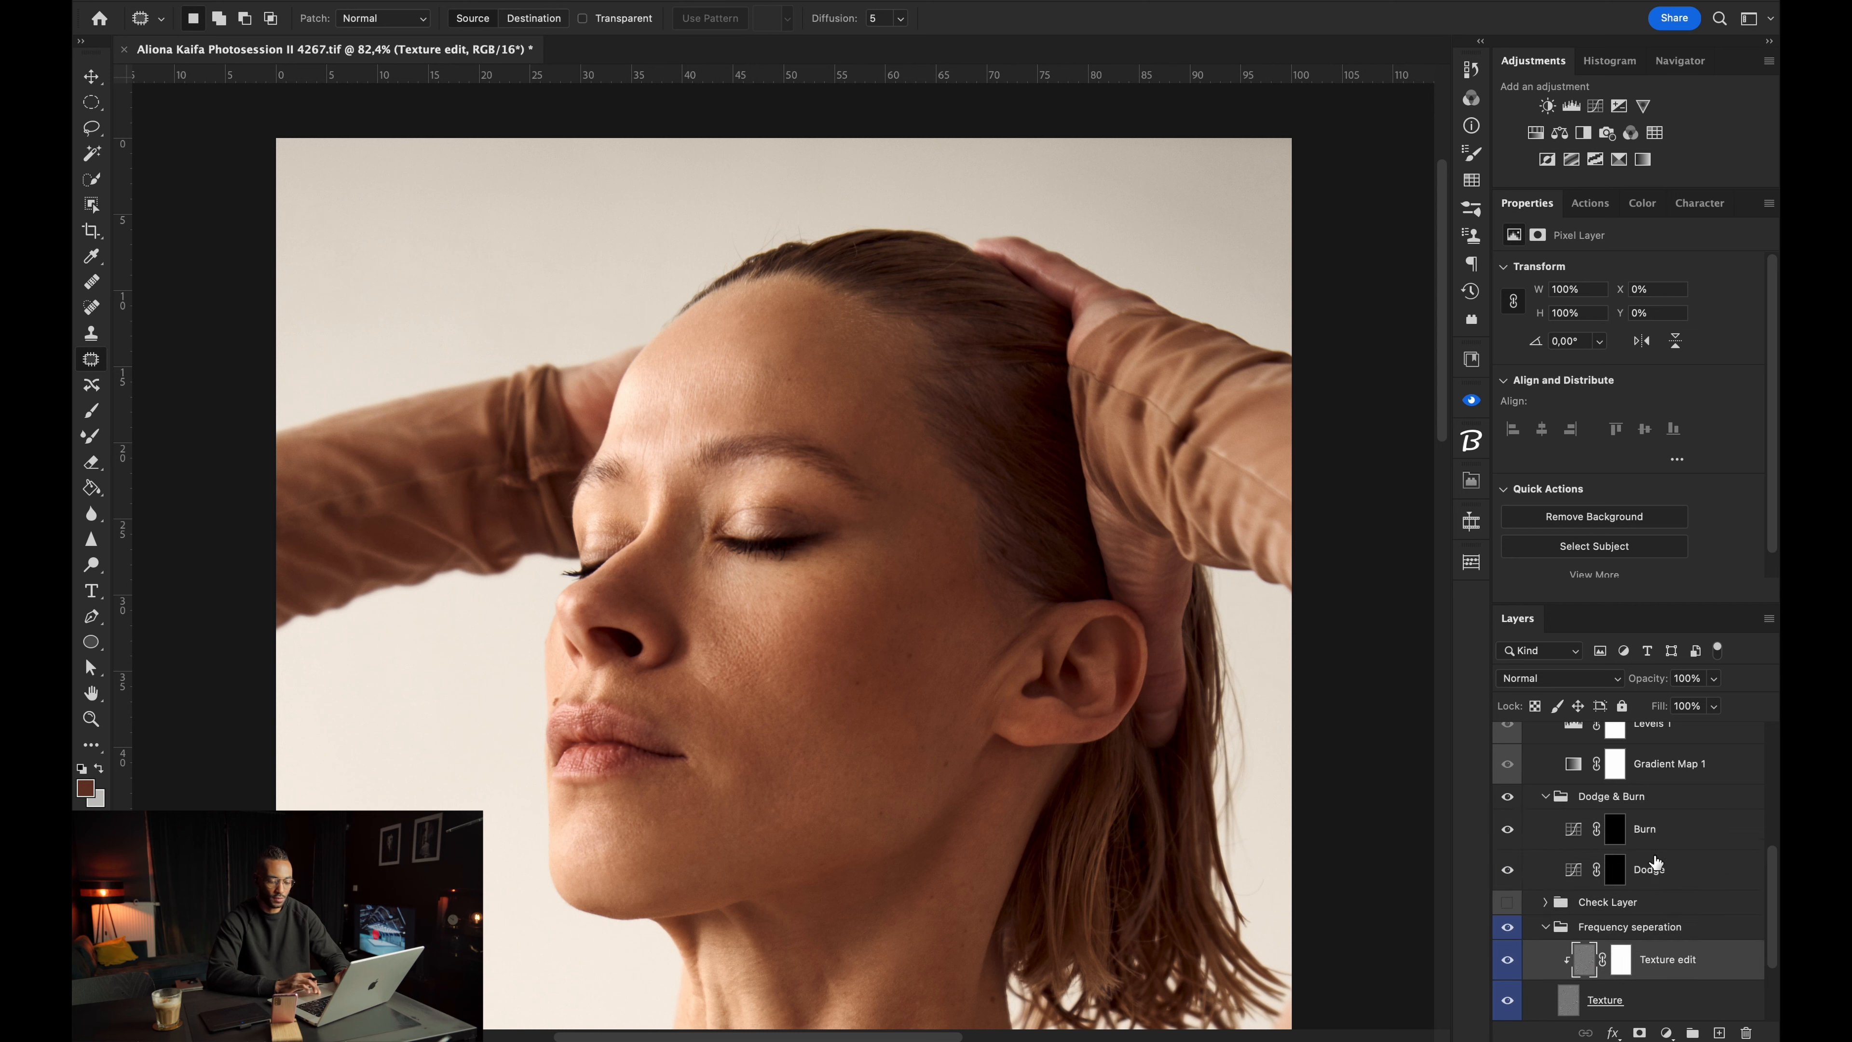
left_click(1576, 868)
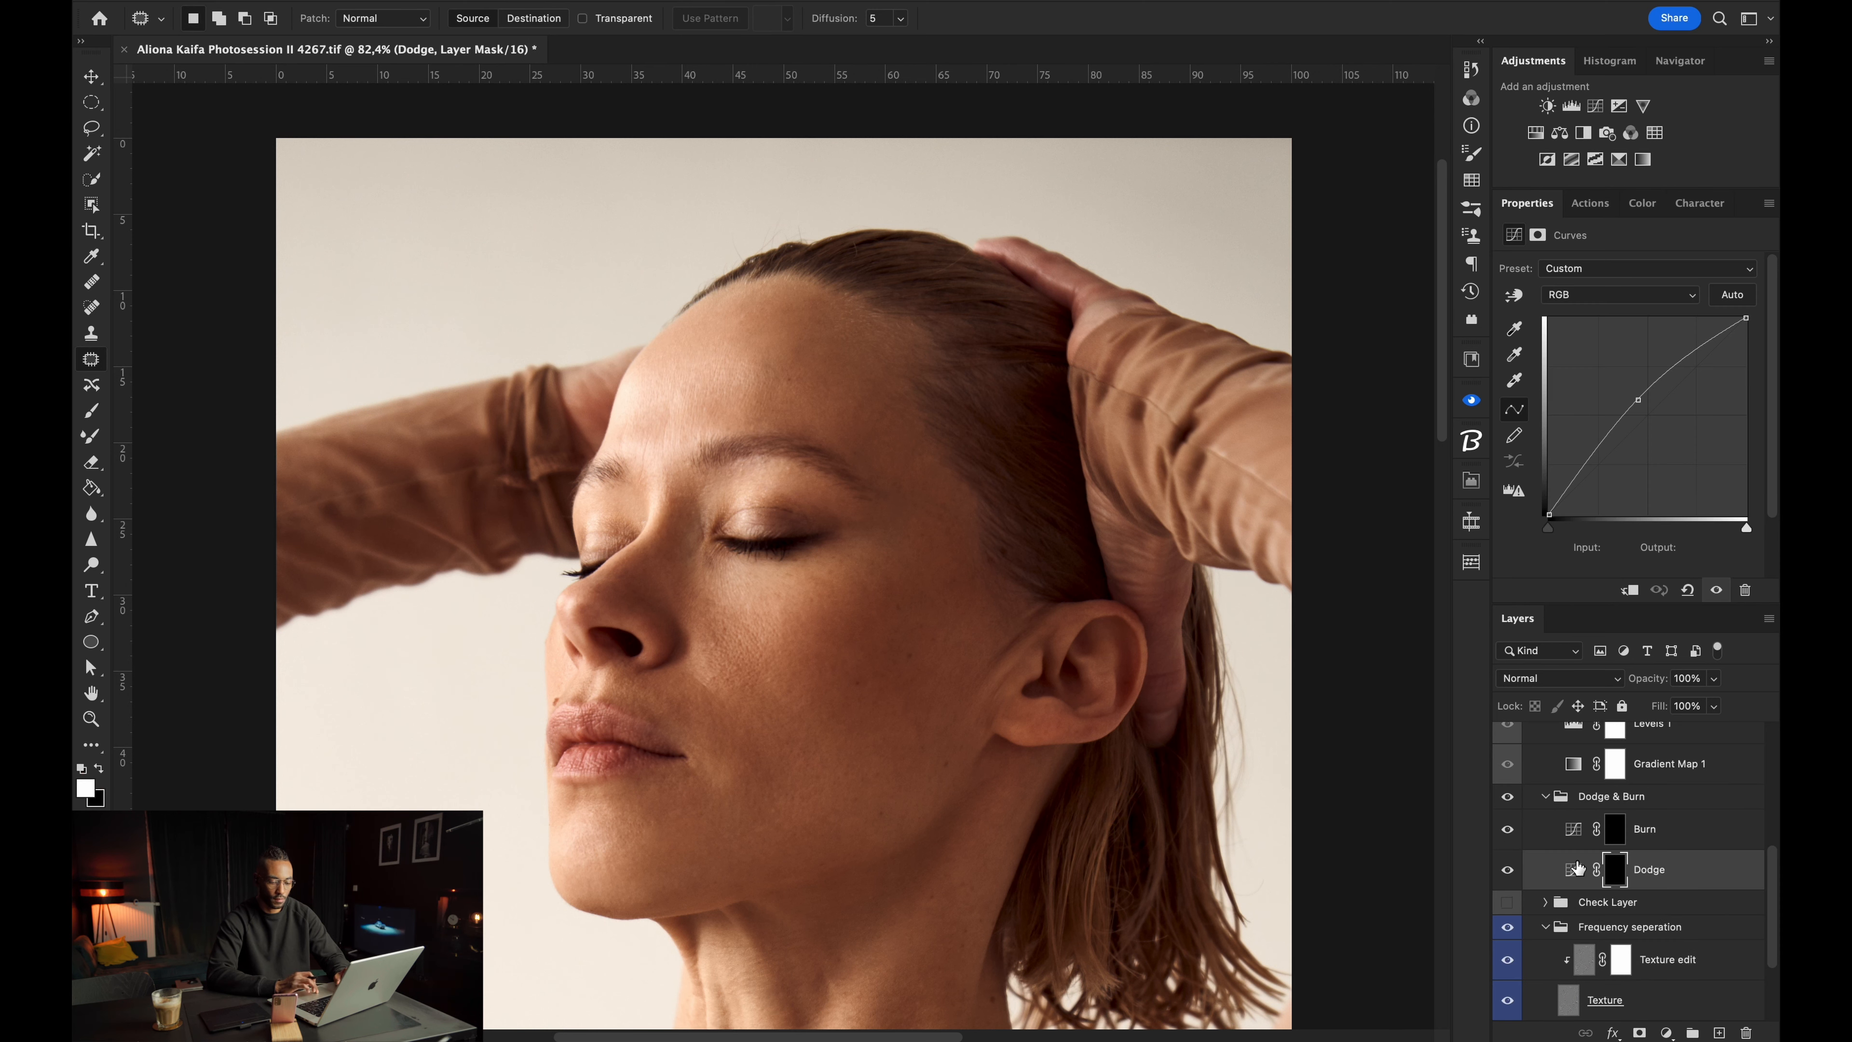
Hide the Dodge & Burn group and collapse it.
left_click(1560, 800)
left_click(1507, 797)
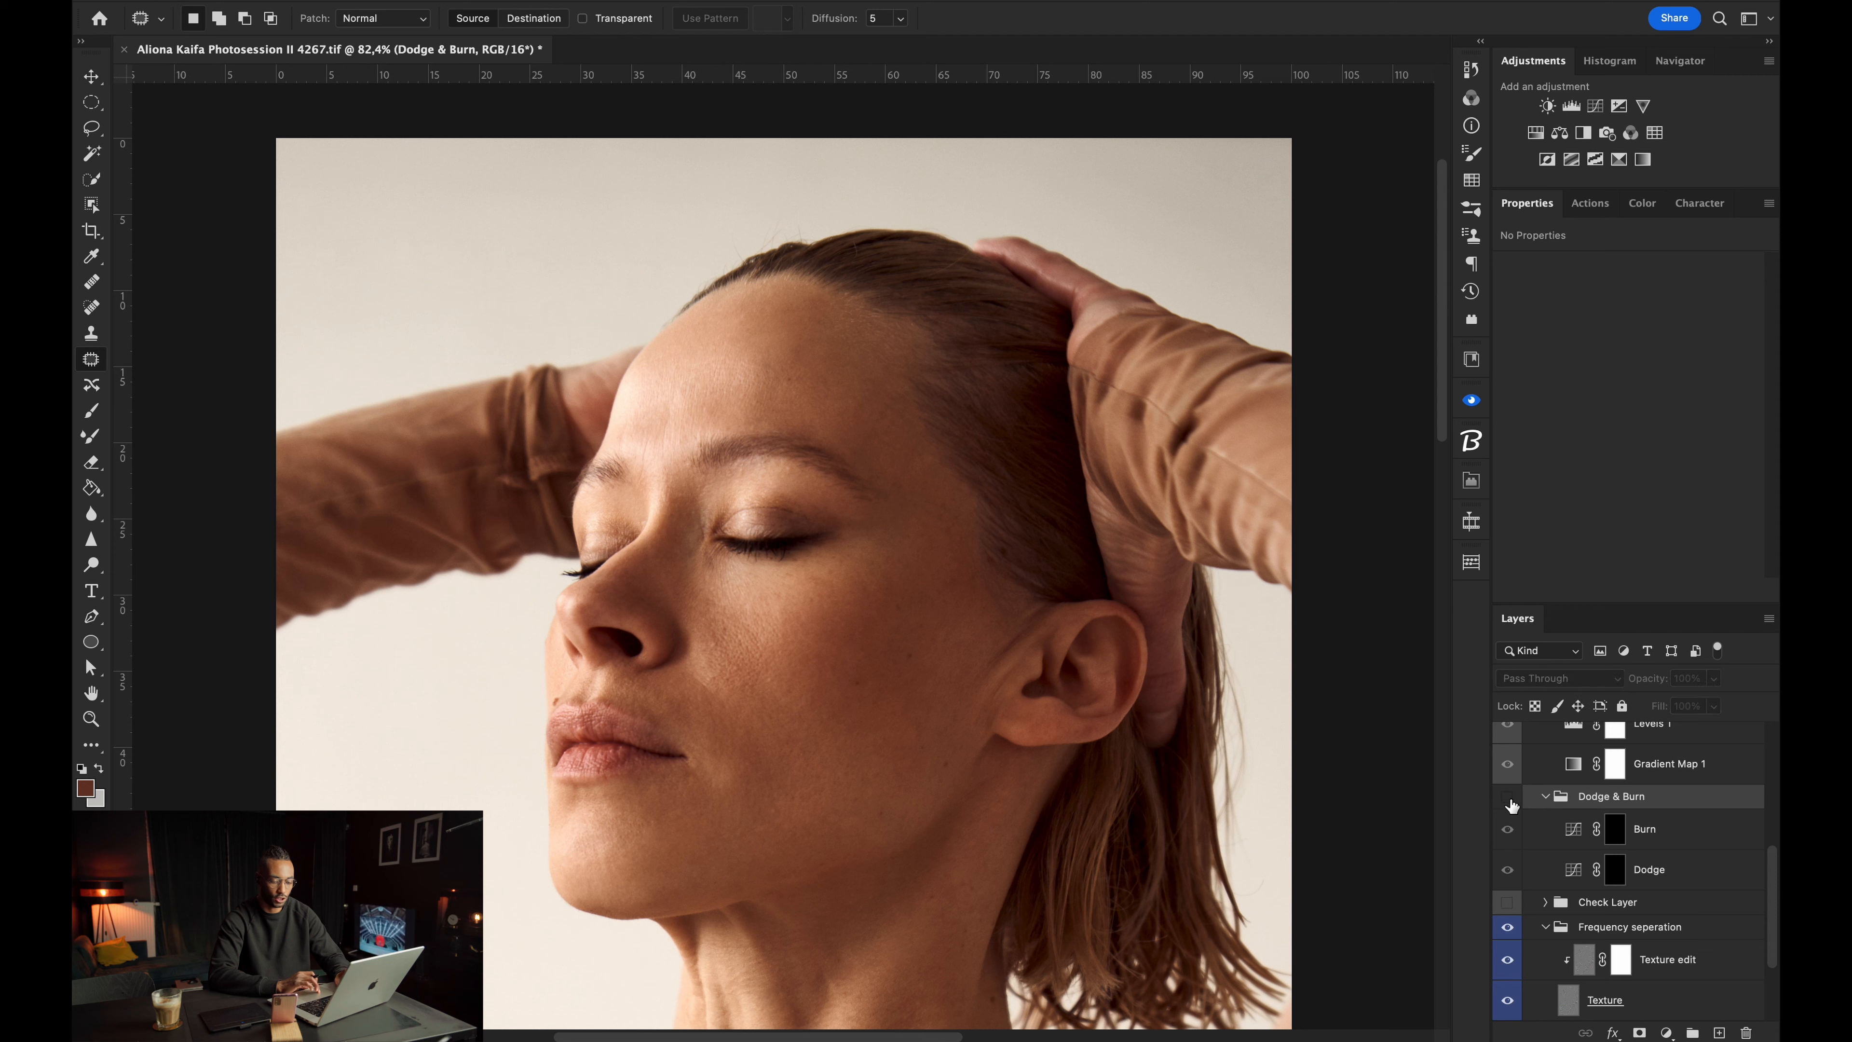
left_click(1546, 797)
Add a Curves adjustment layer above the Dodge & Burn group and brighten it from the forehead highlight, raising input 226 to output 241.
scroll(1370, 609, "down", 5)
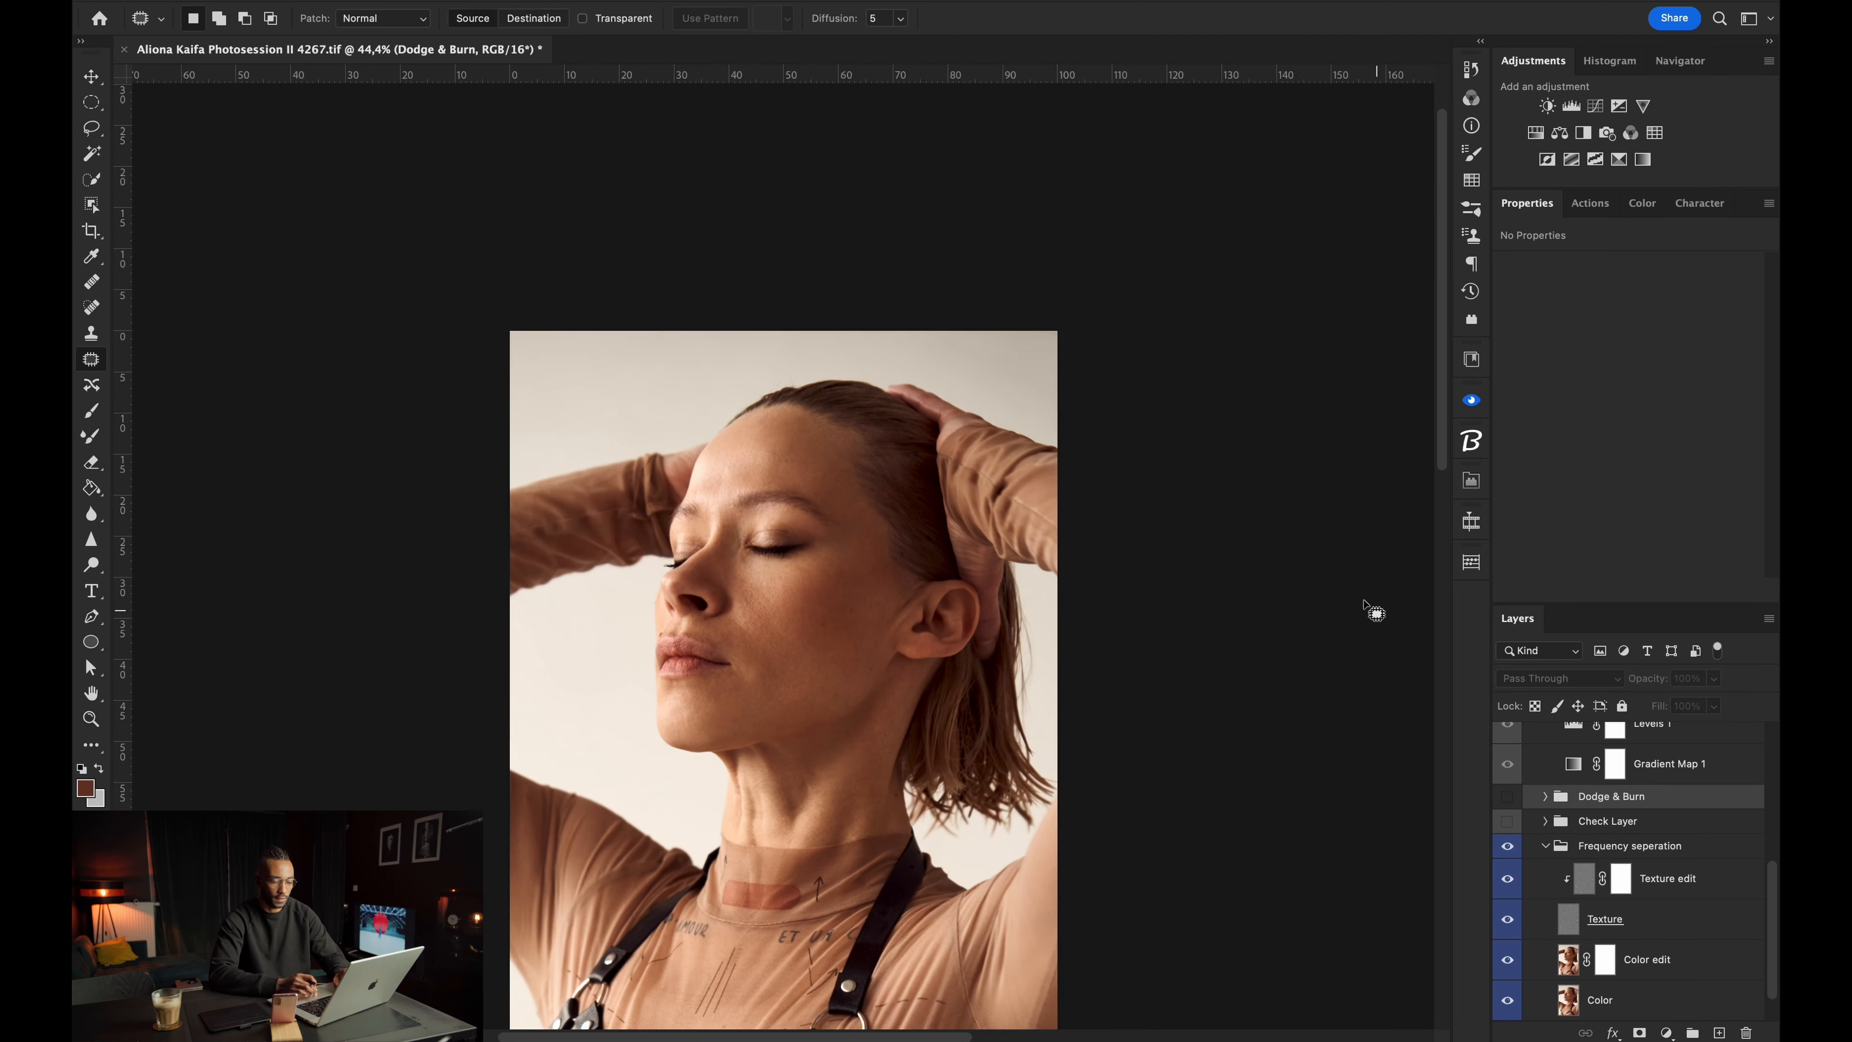
scroll(1365, 601, "up", 3)
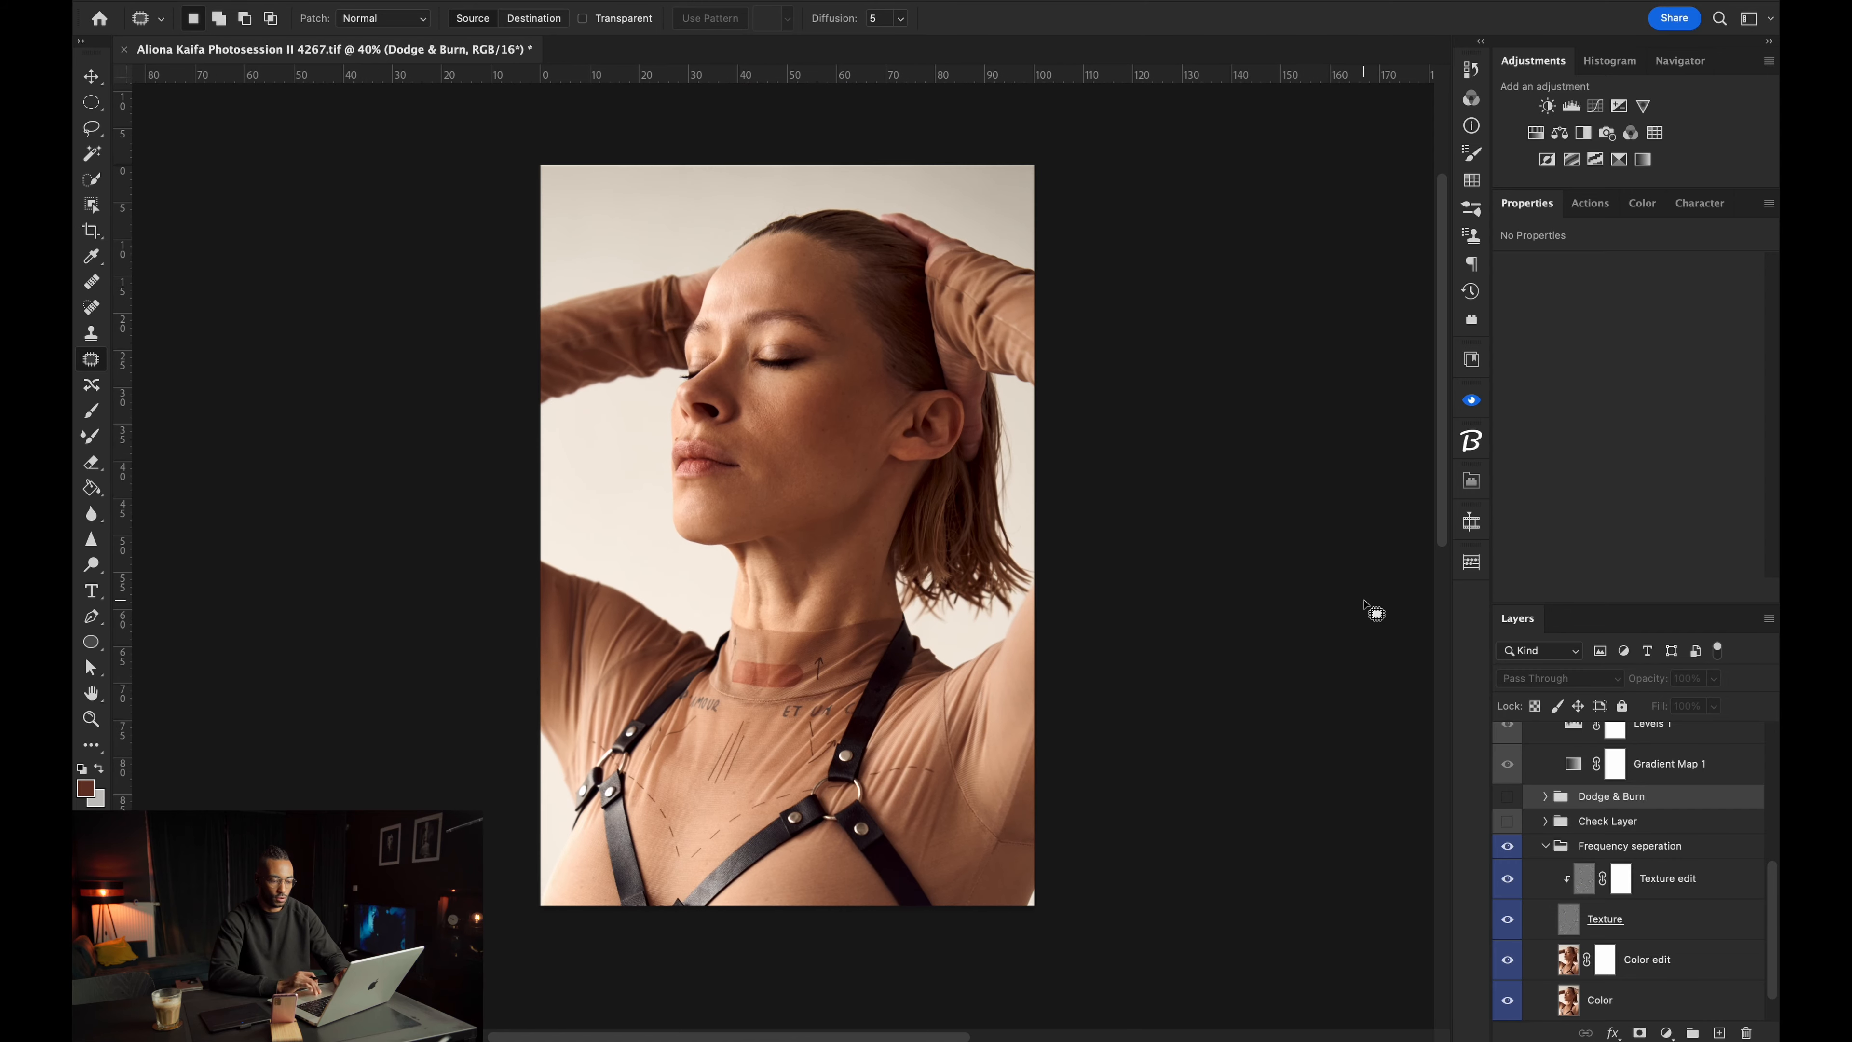
scroll(1369, 604, "down", 1)
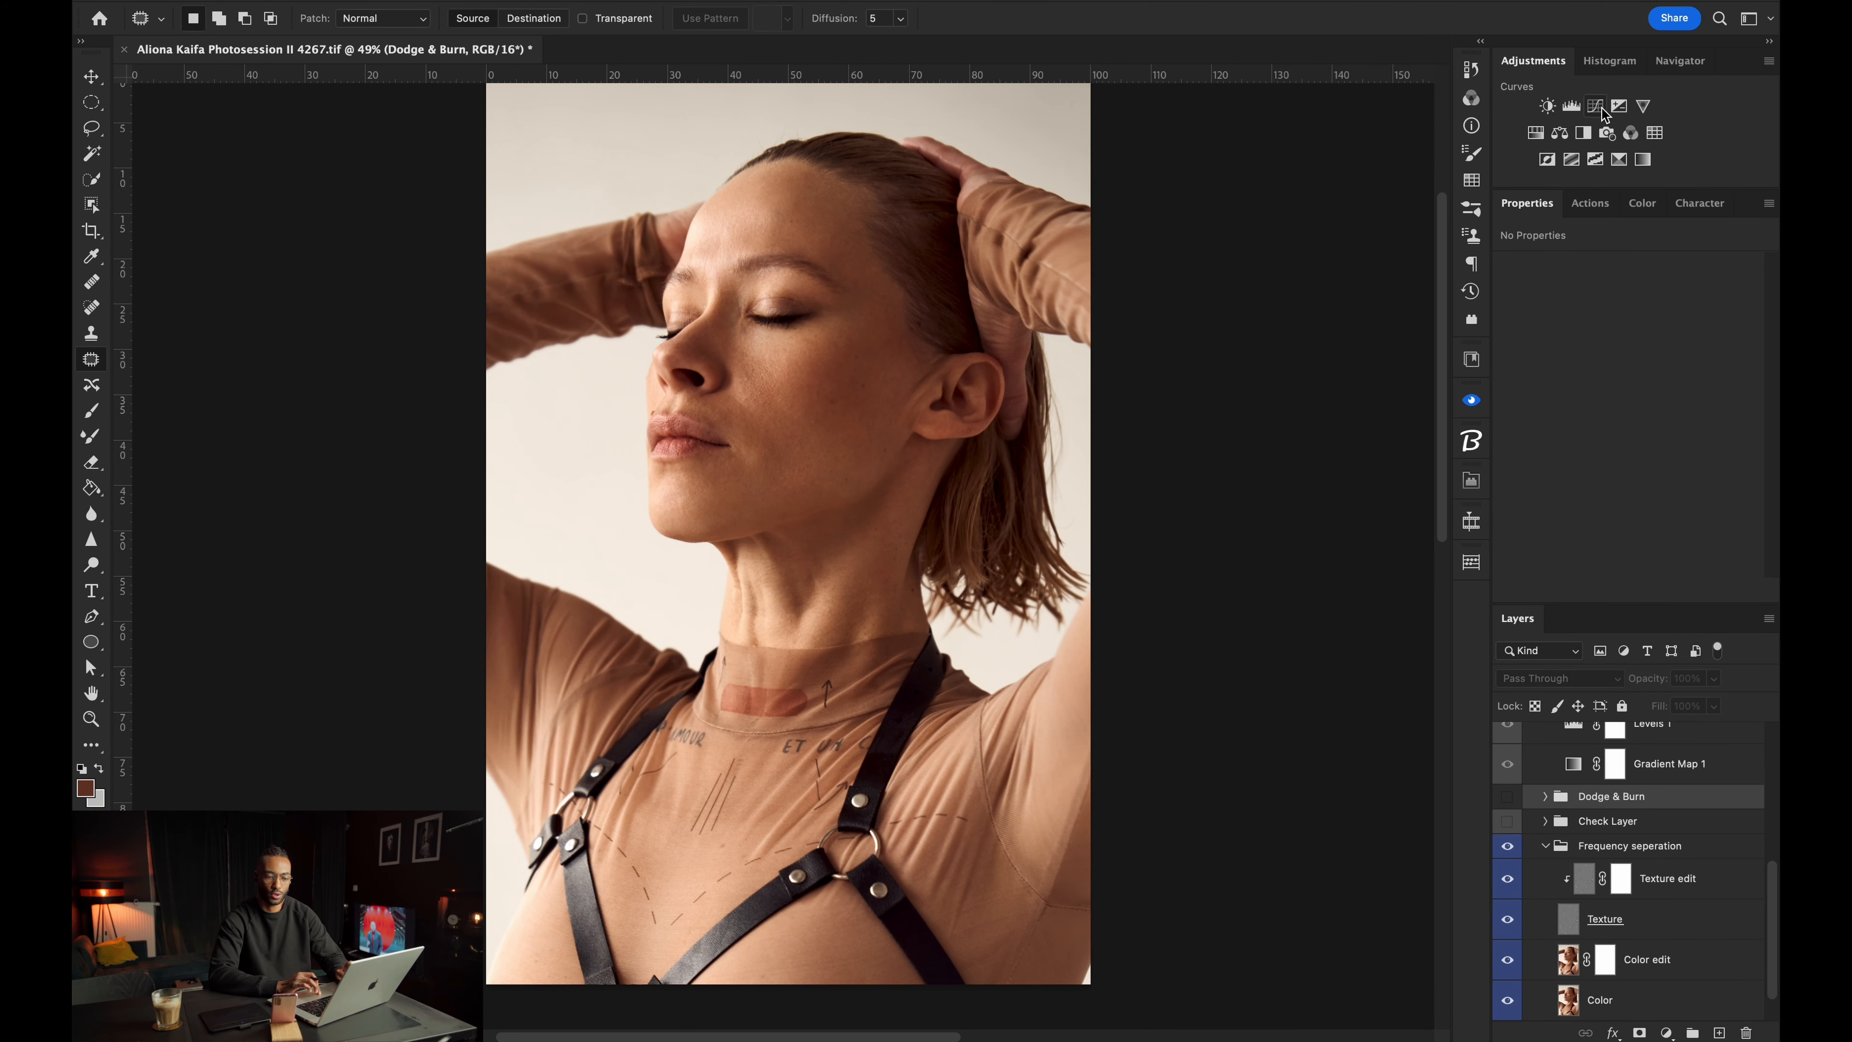
left_click(1600, 108)
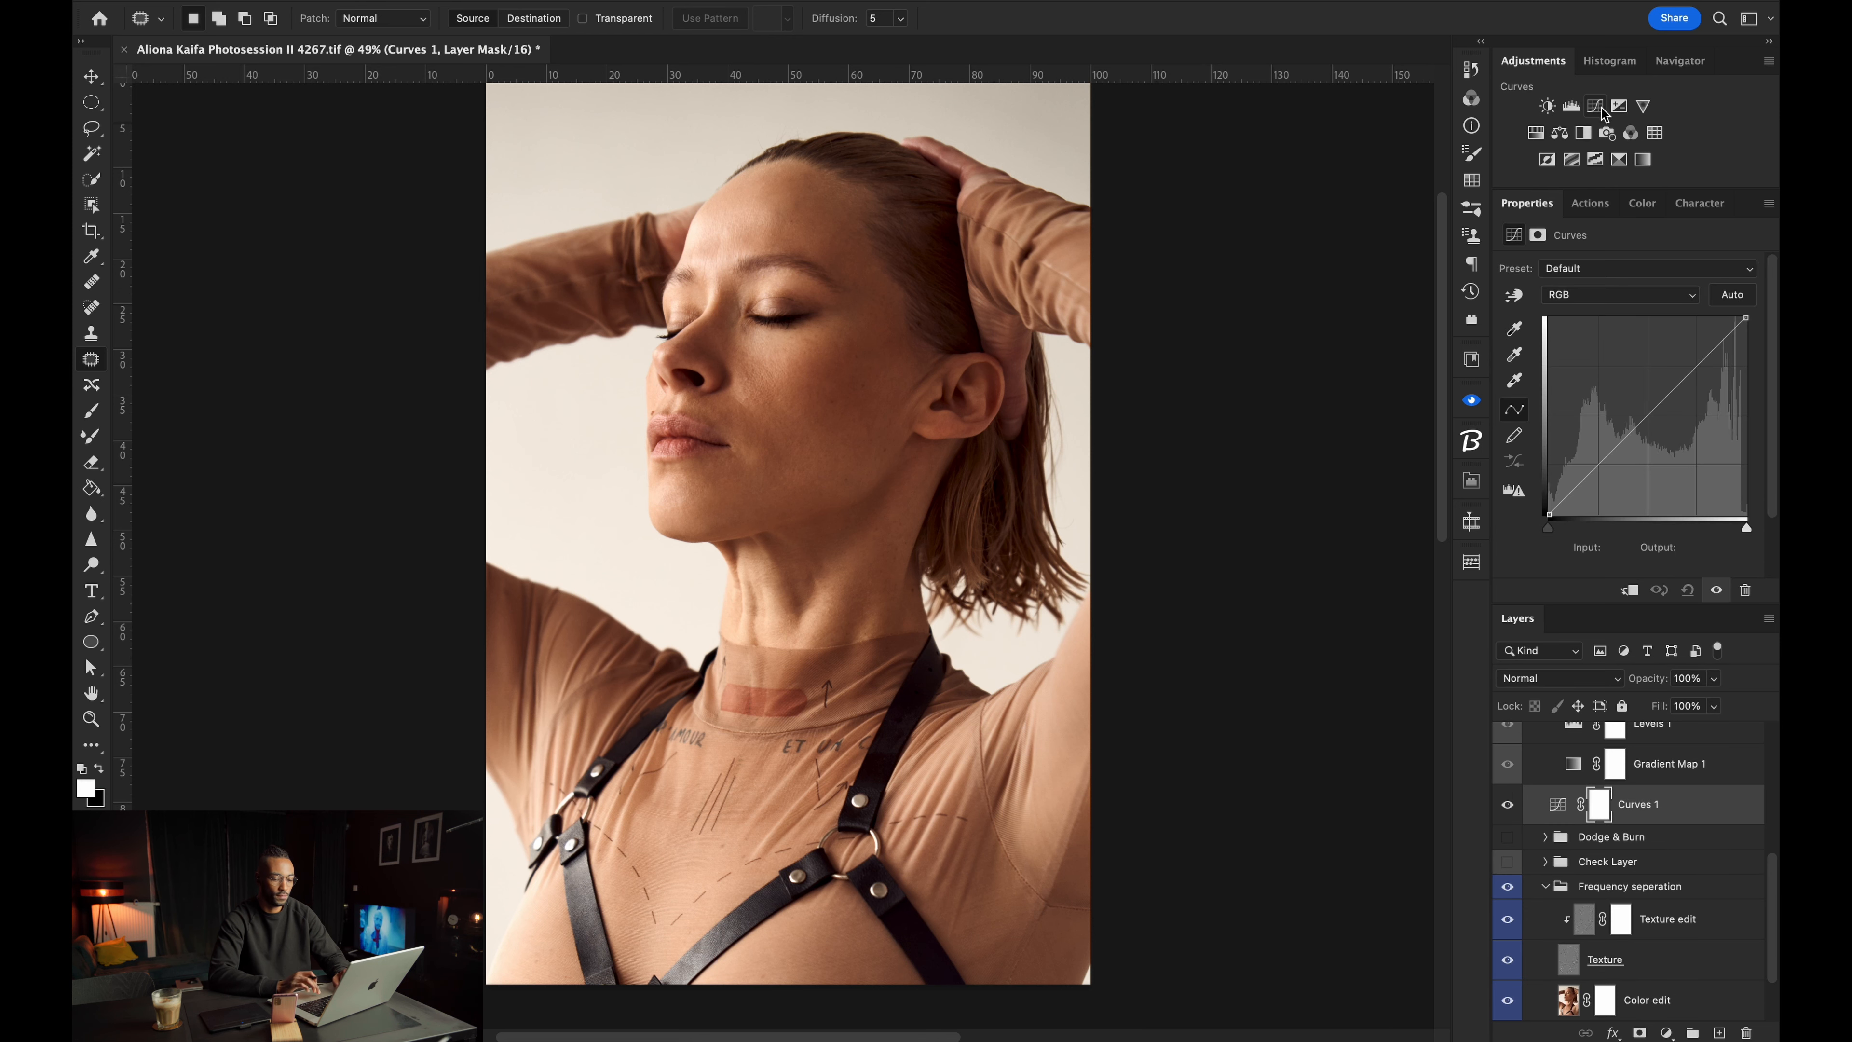
left_click(1515, 295)
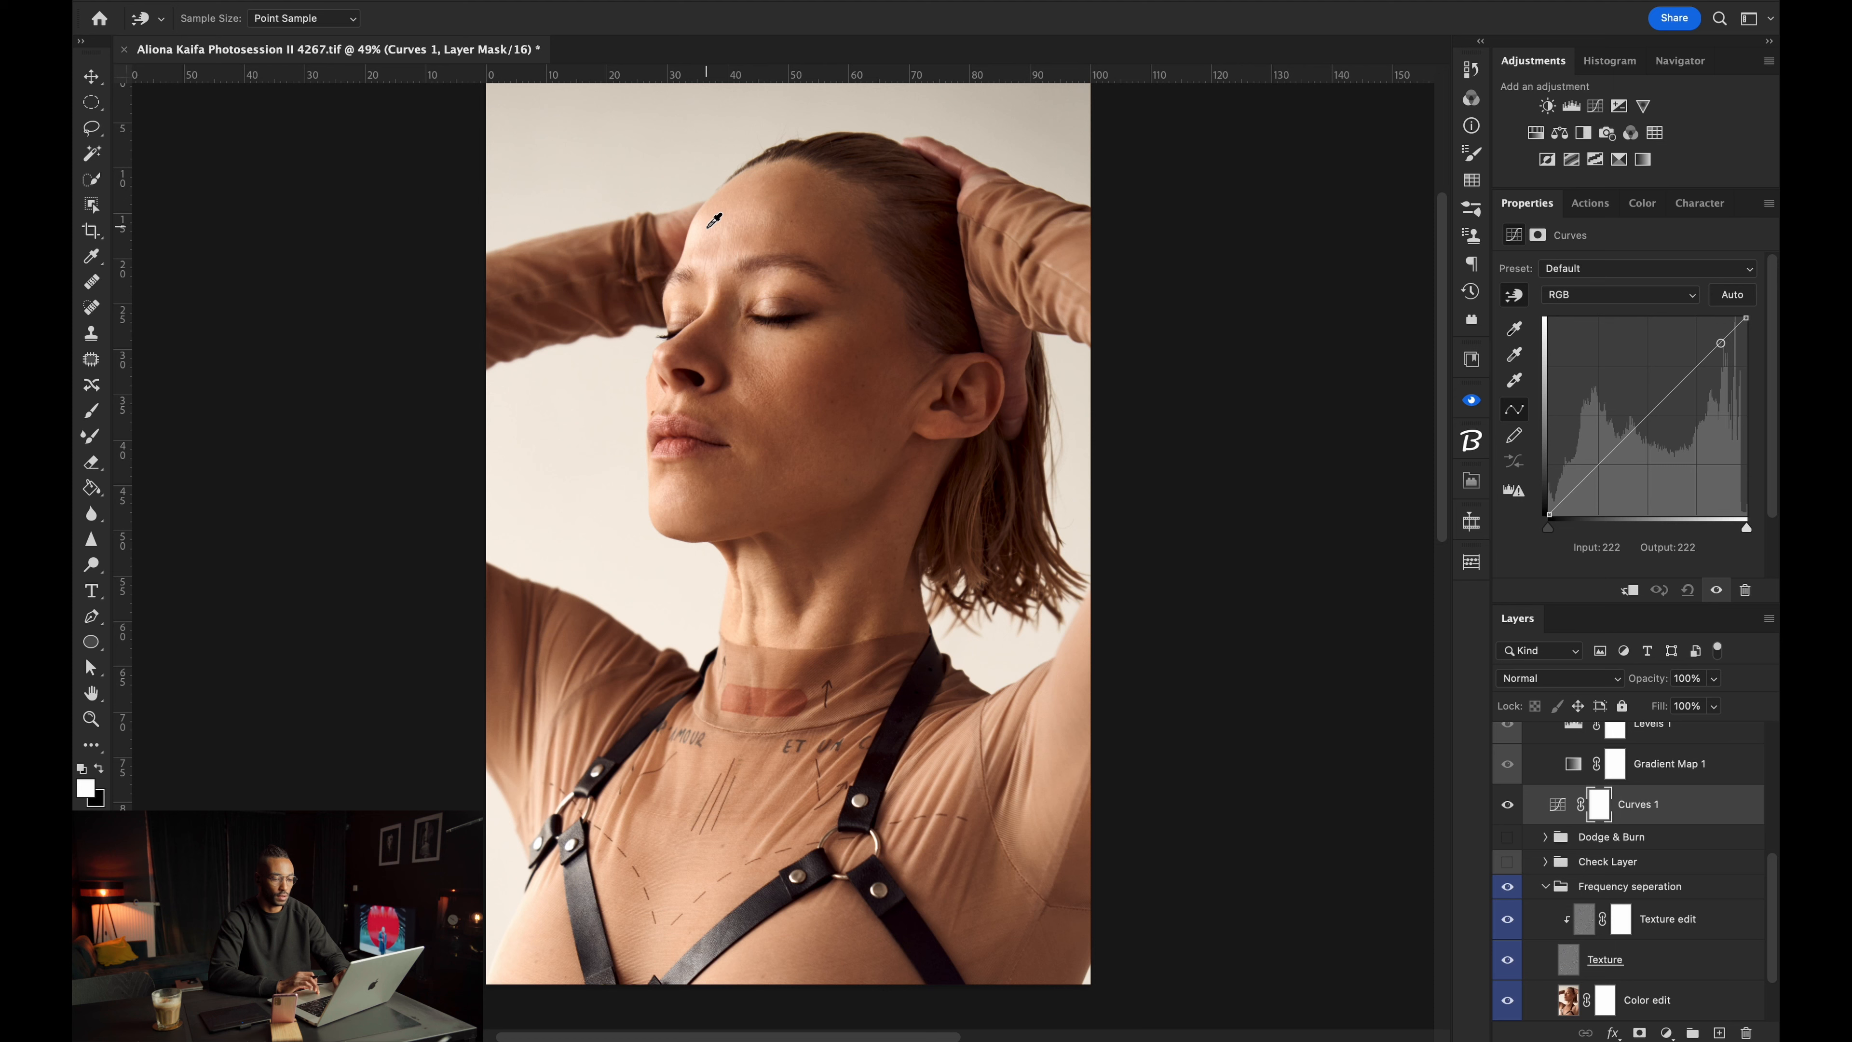
left_click_drag(714, 221, 713, 212)
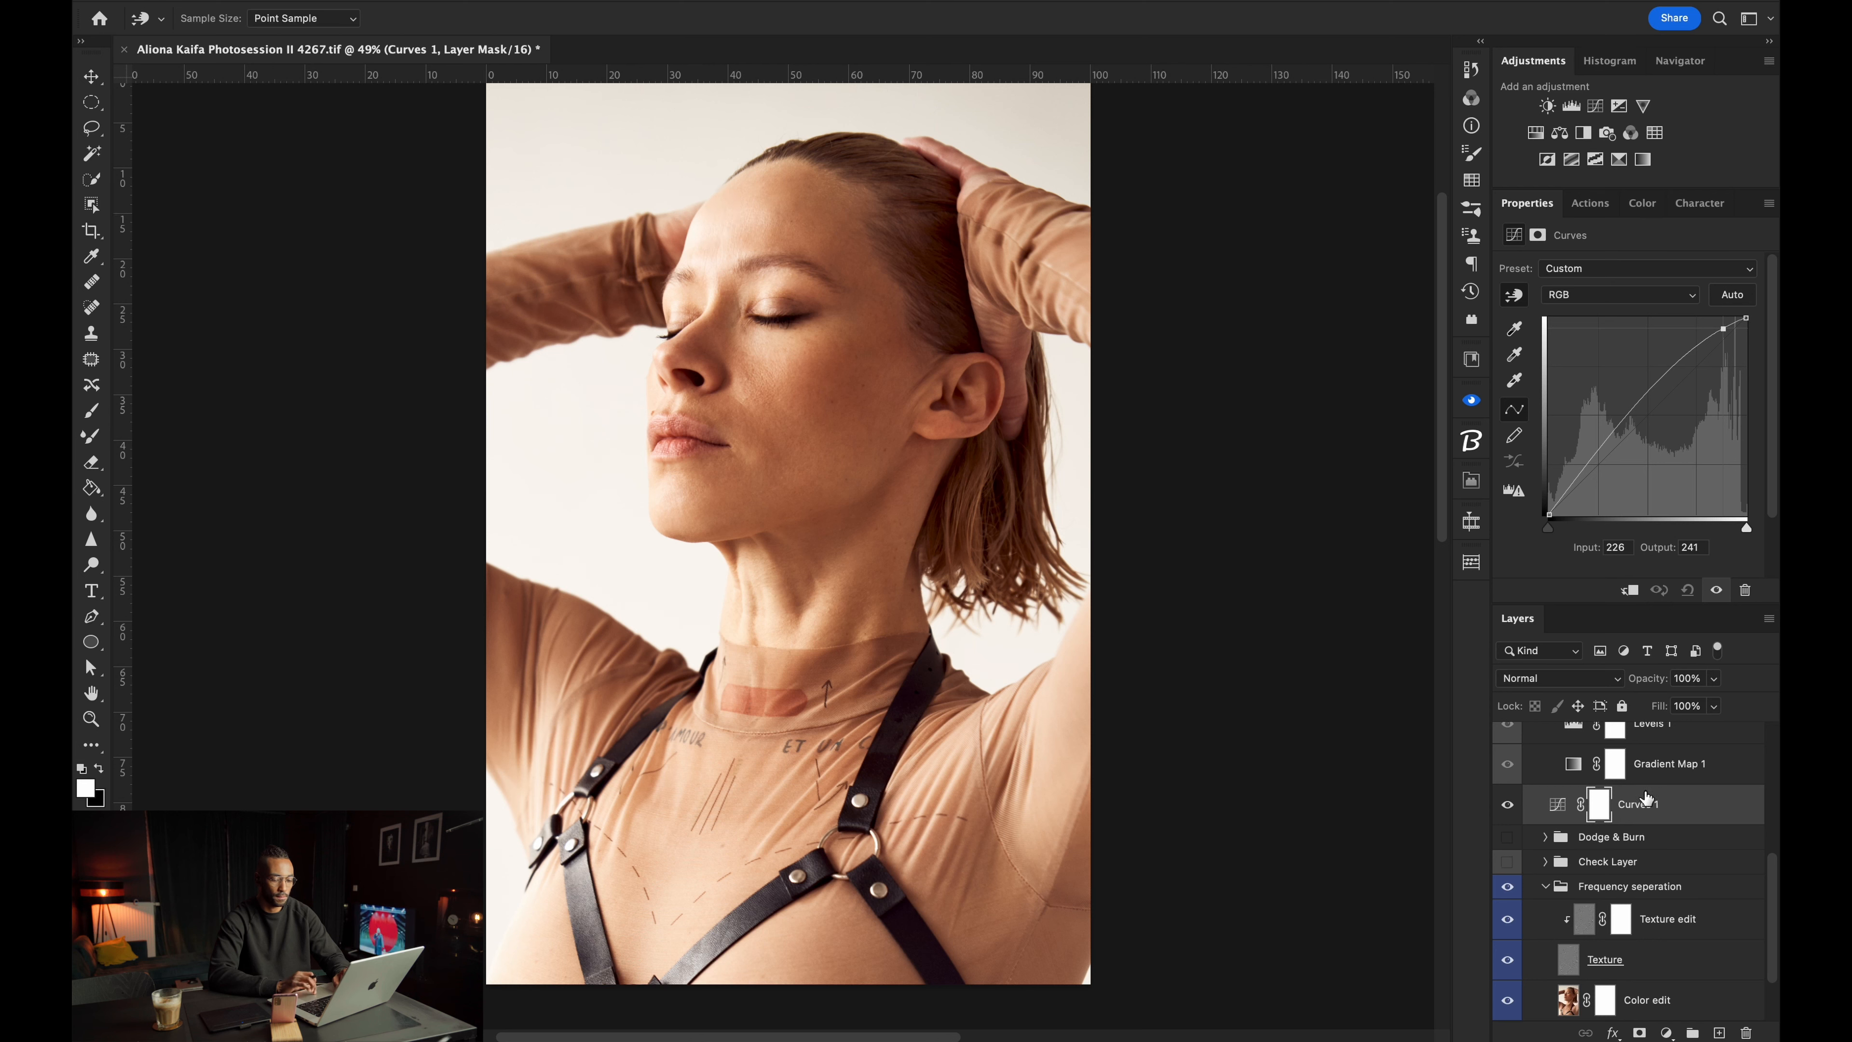
Invert the brightening Curves layer's mask, switching between white and black to compare and leaving it black.
left_click(1599, 806)
key("j")
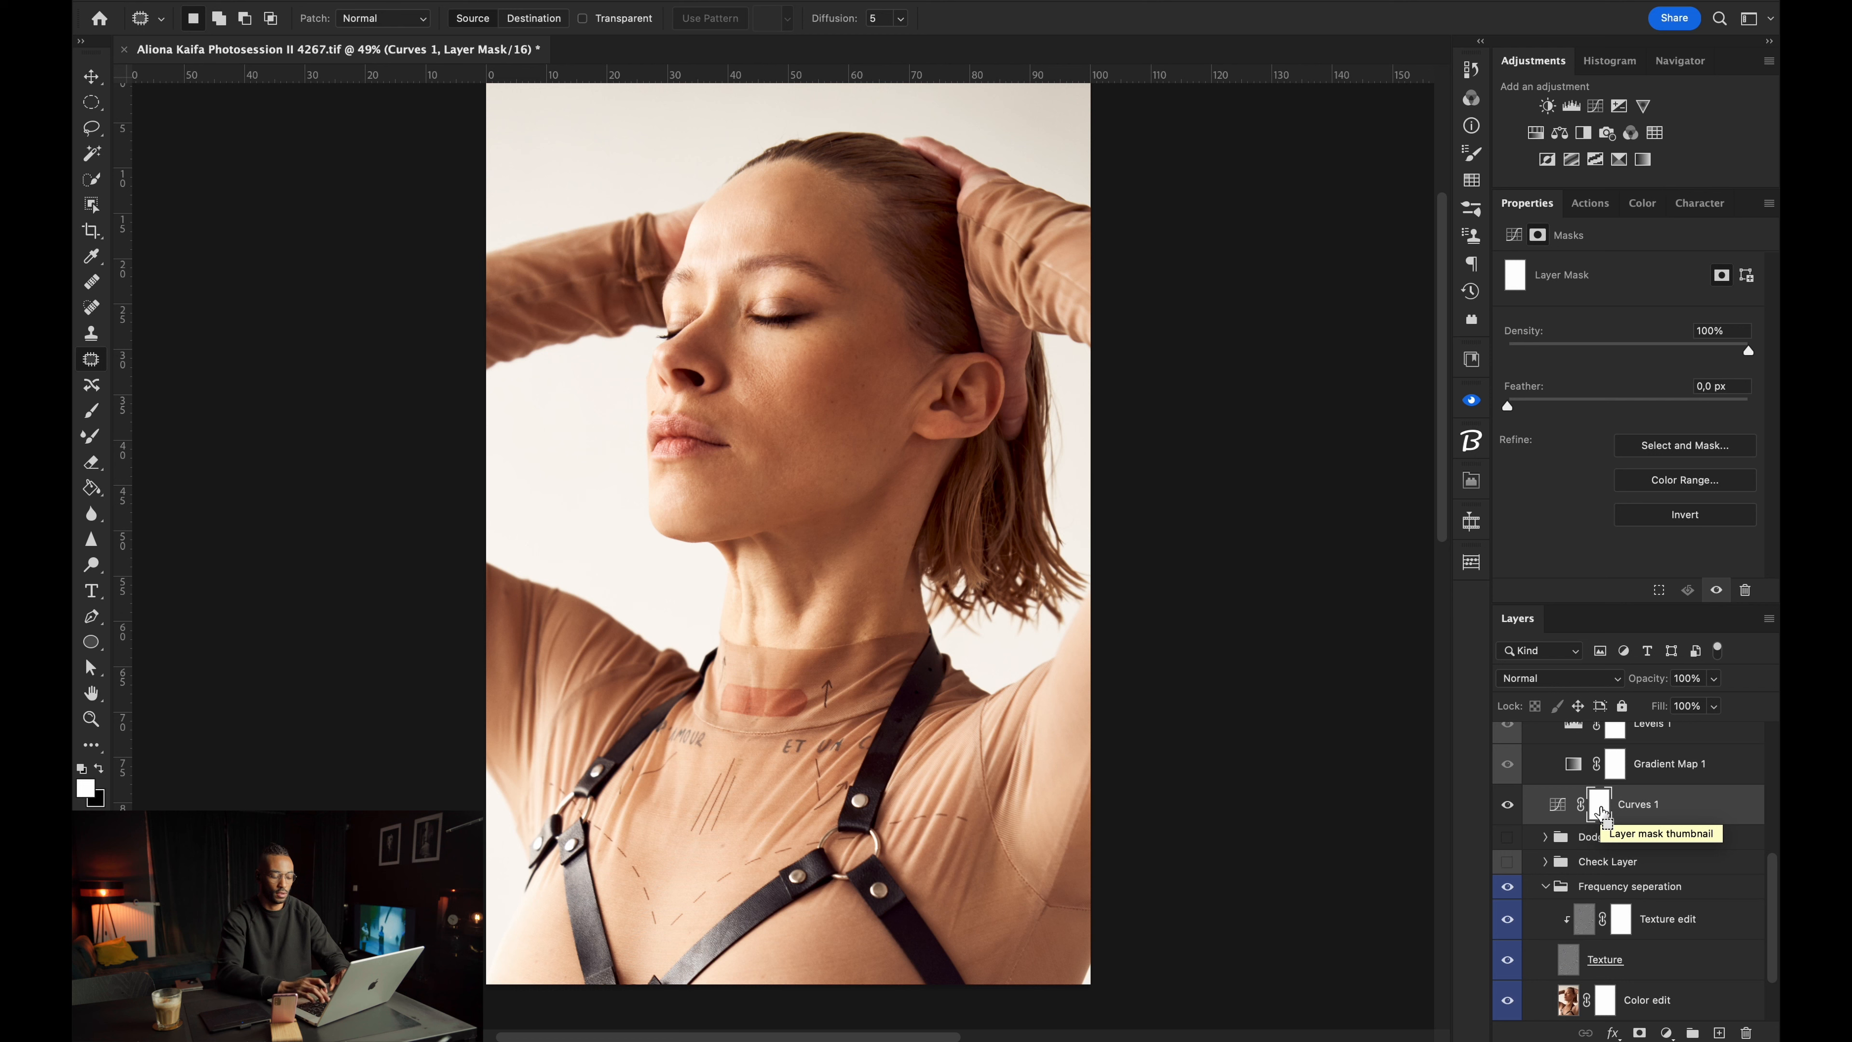
key("super+i")
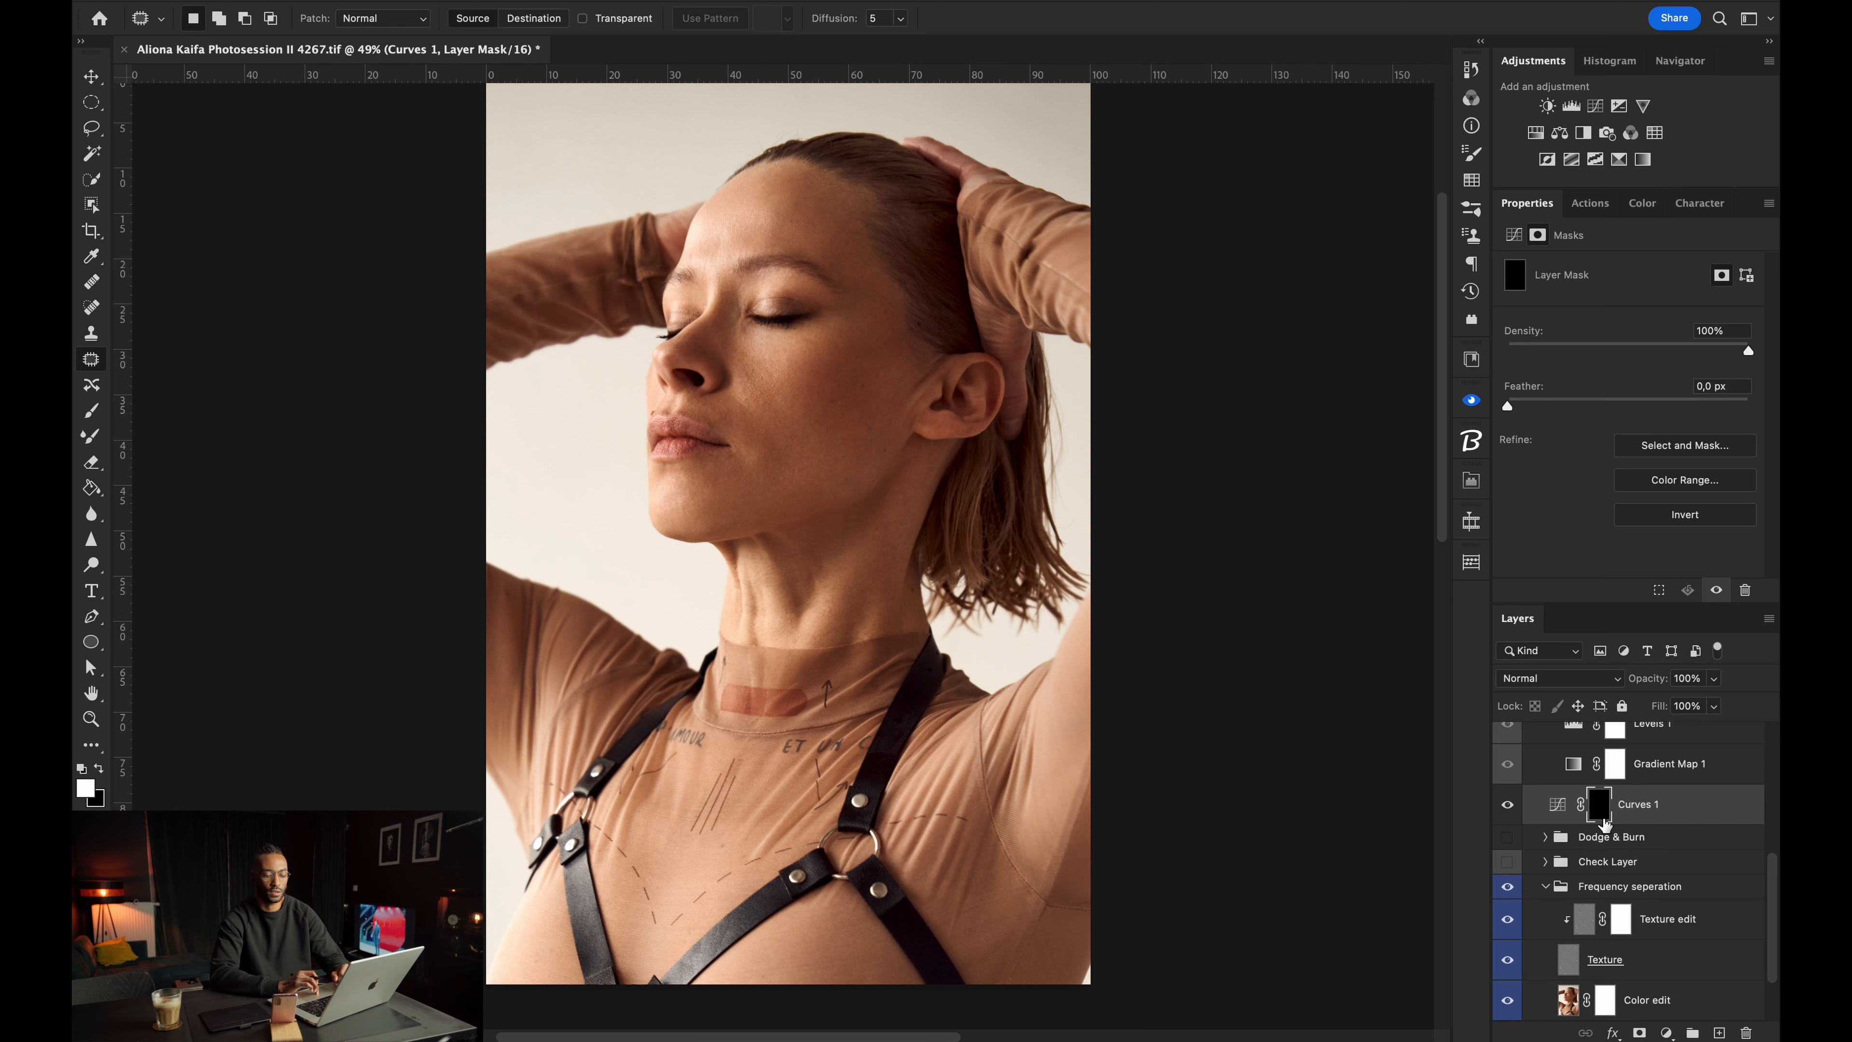
key("super+i")
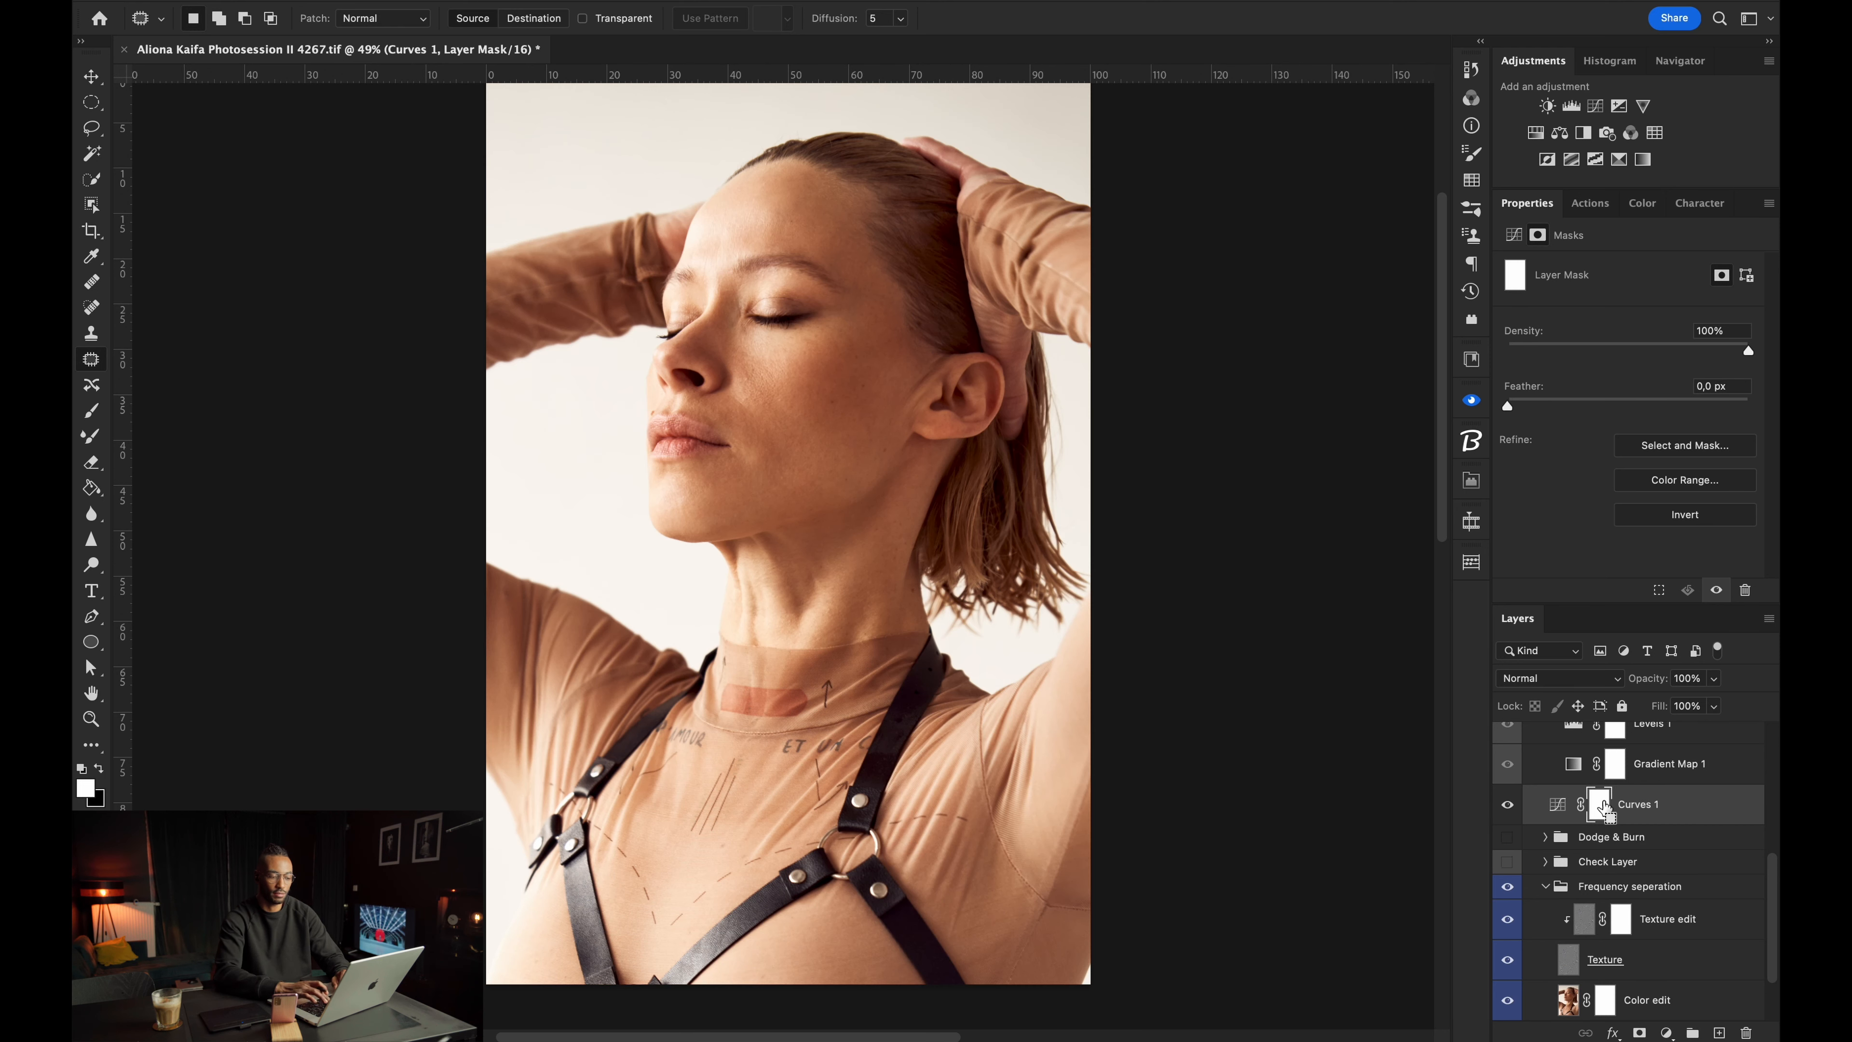
key("super+i")
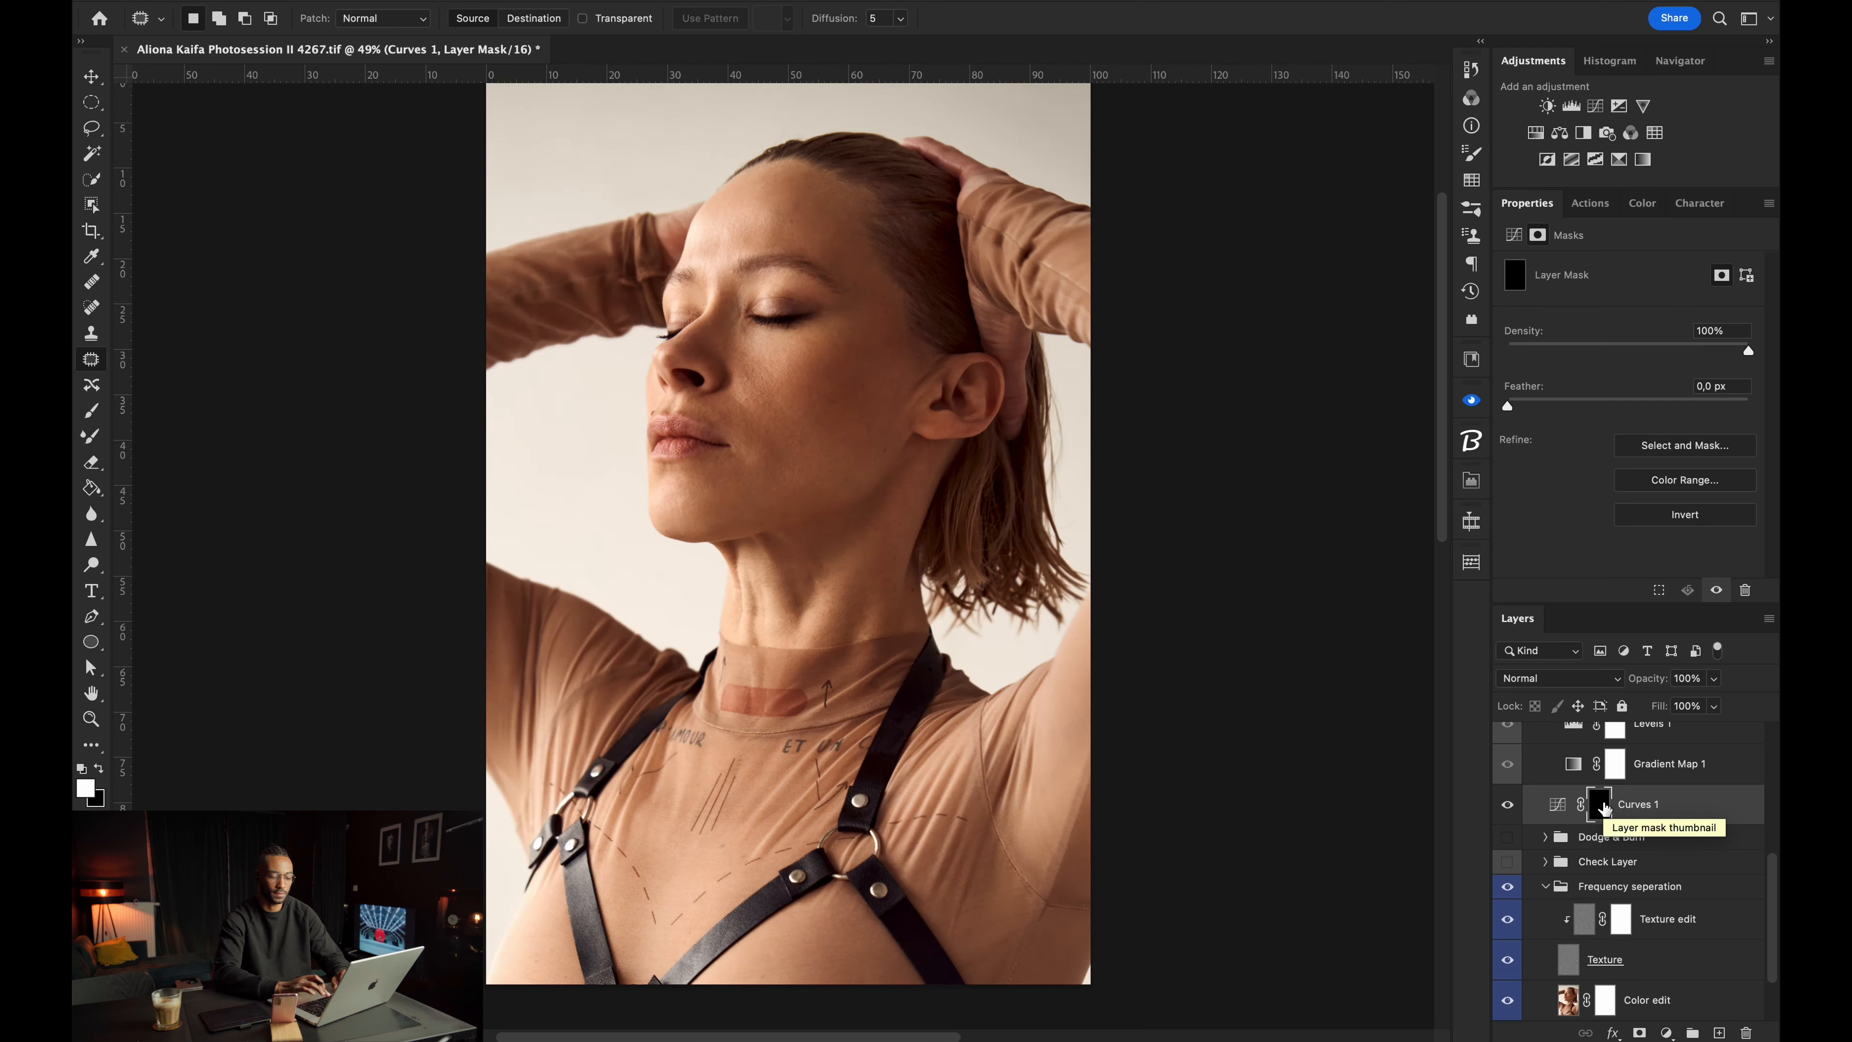
Add a second Curves layer, darken it from the forehead by lowering input 97 to output 67, and invert its mask to black.
left_click(1595, 107)
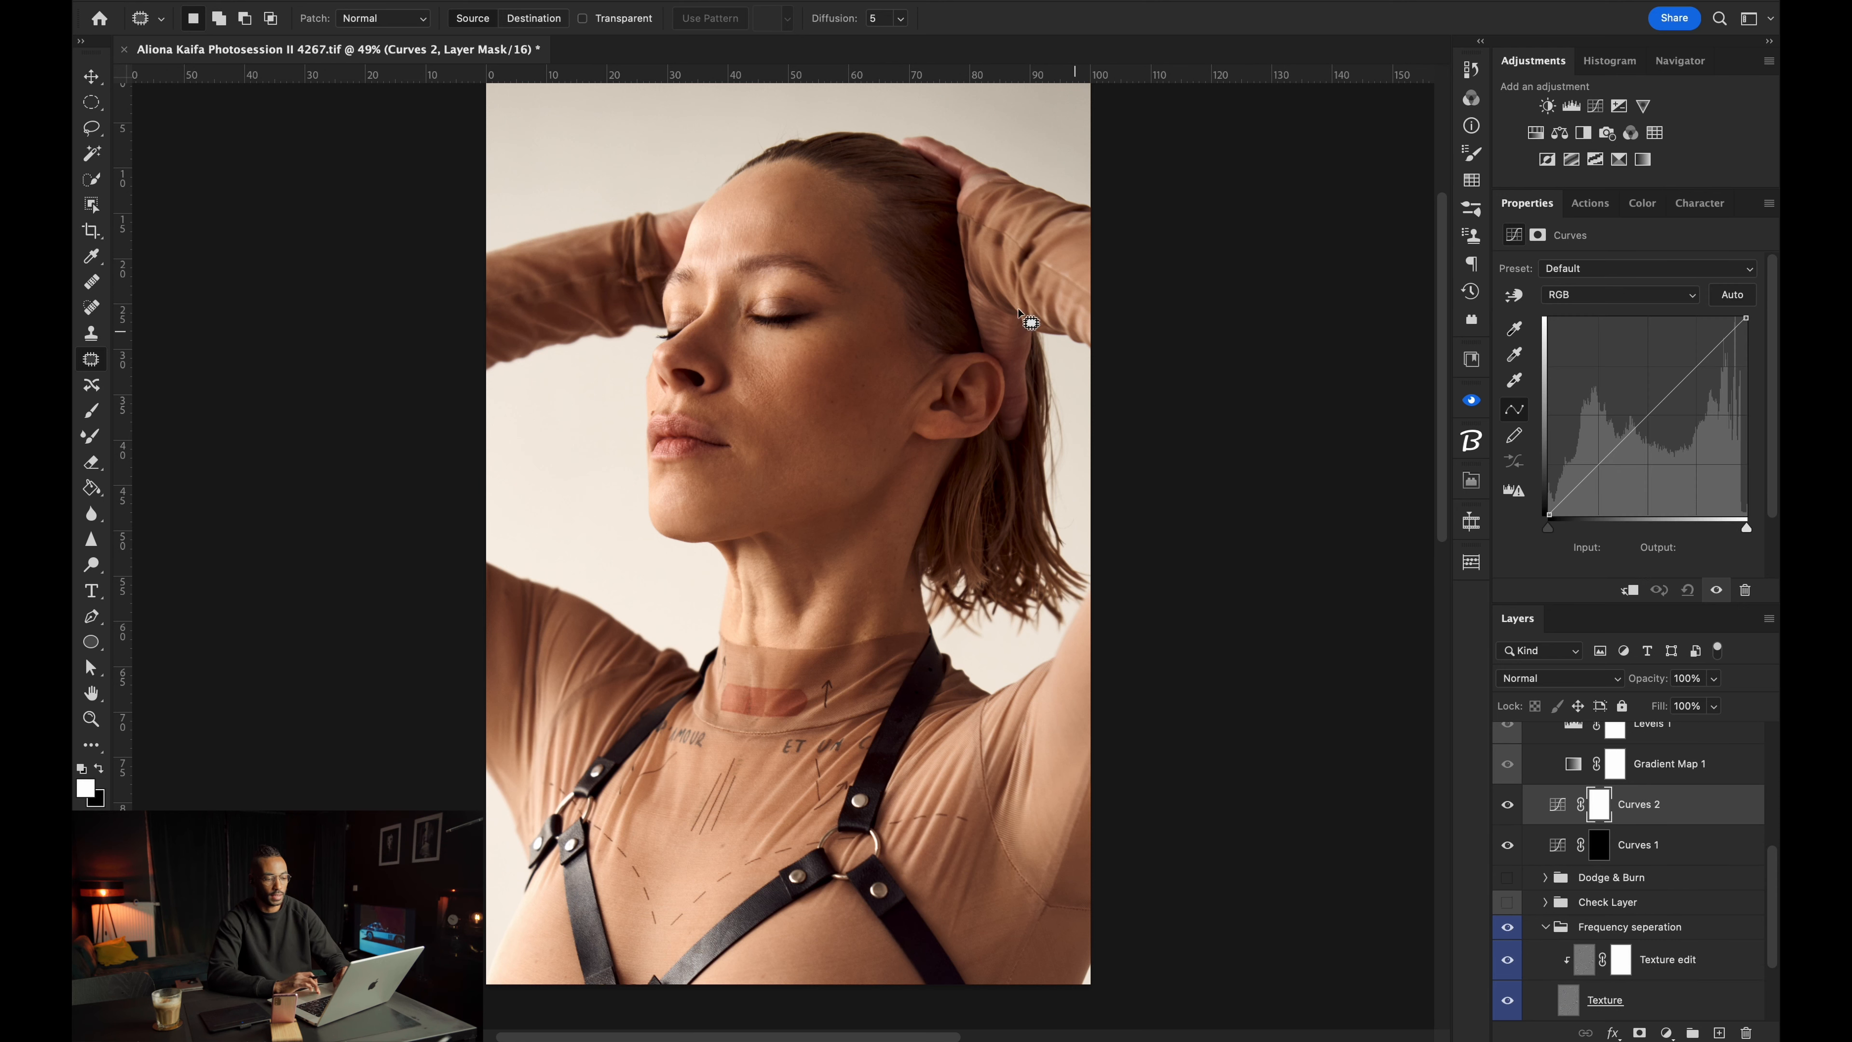
left_click(1514, 295)
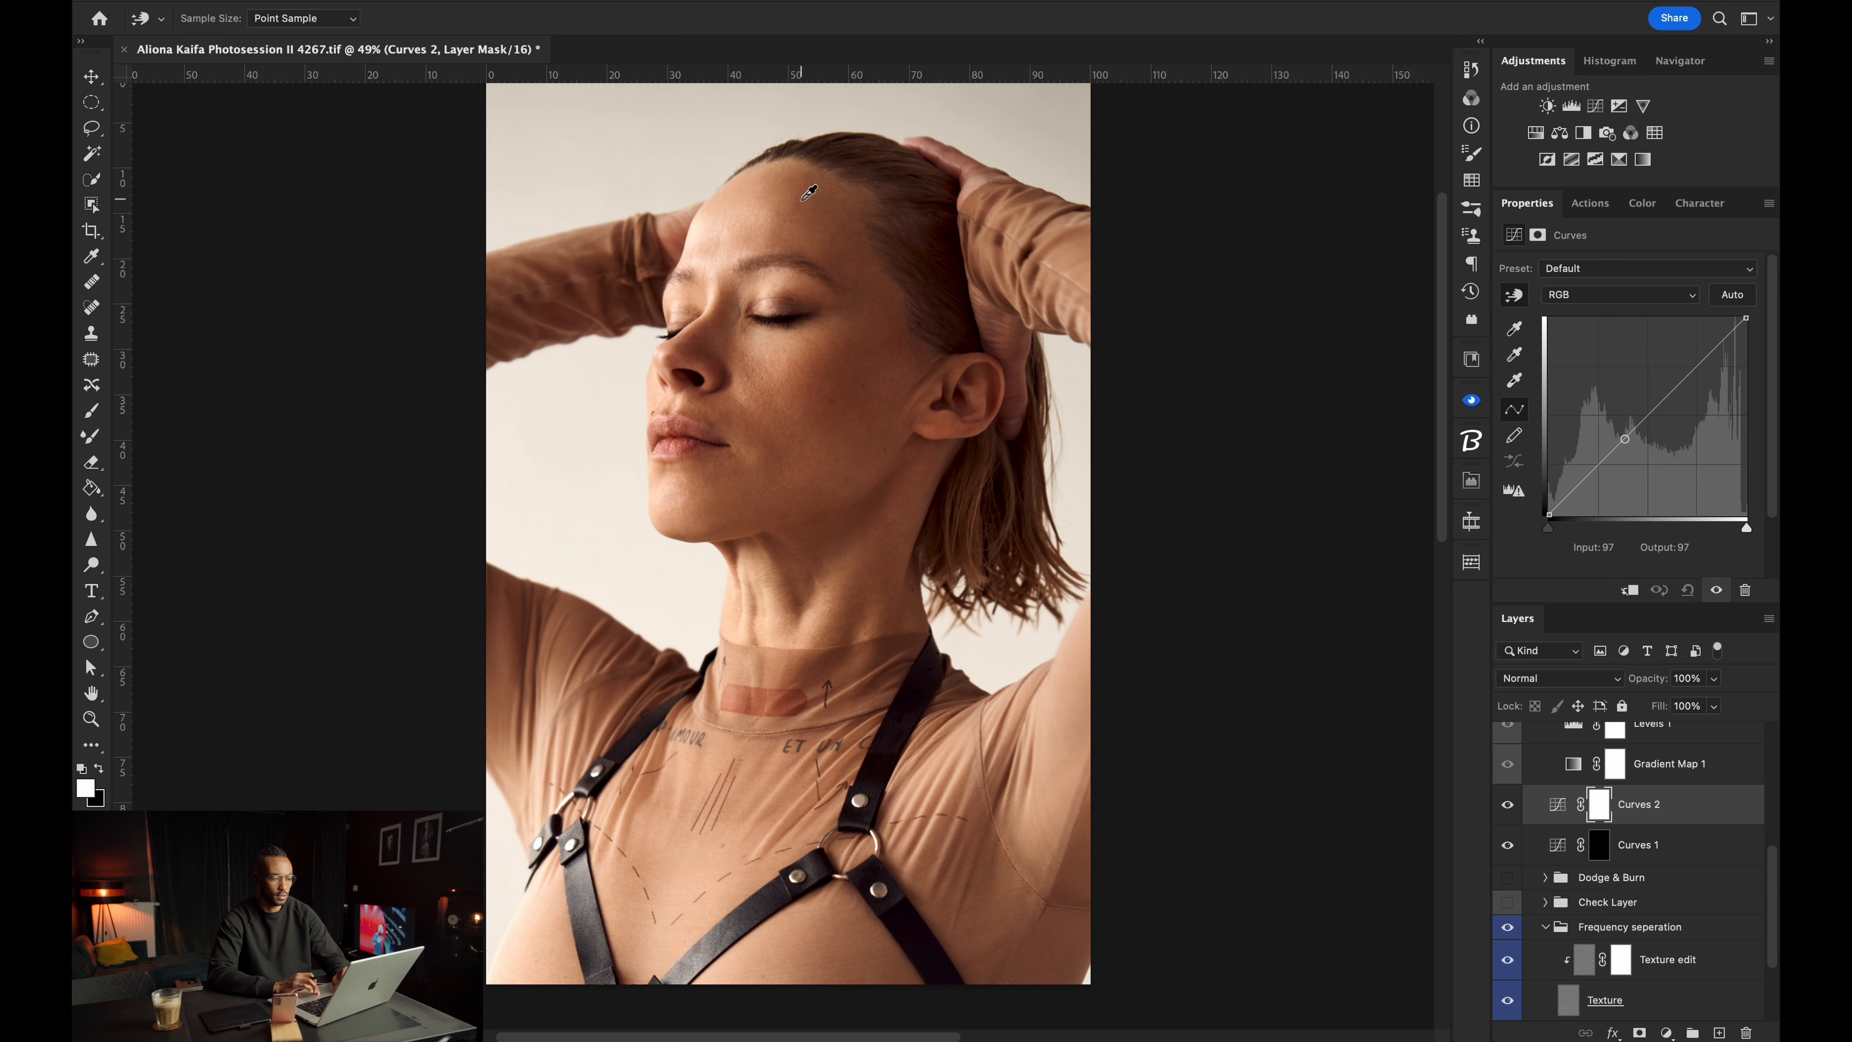
left_click_drag(809, 192, 814, 214)
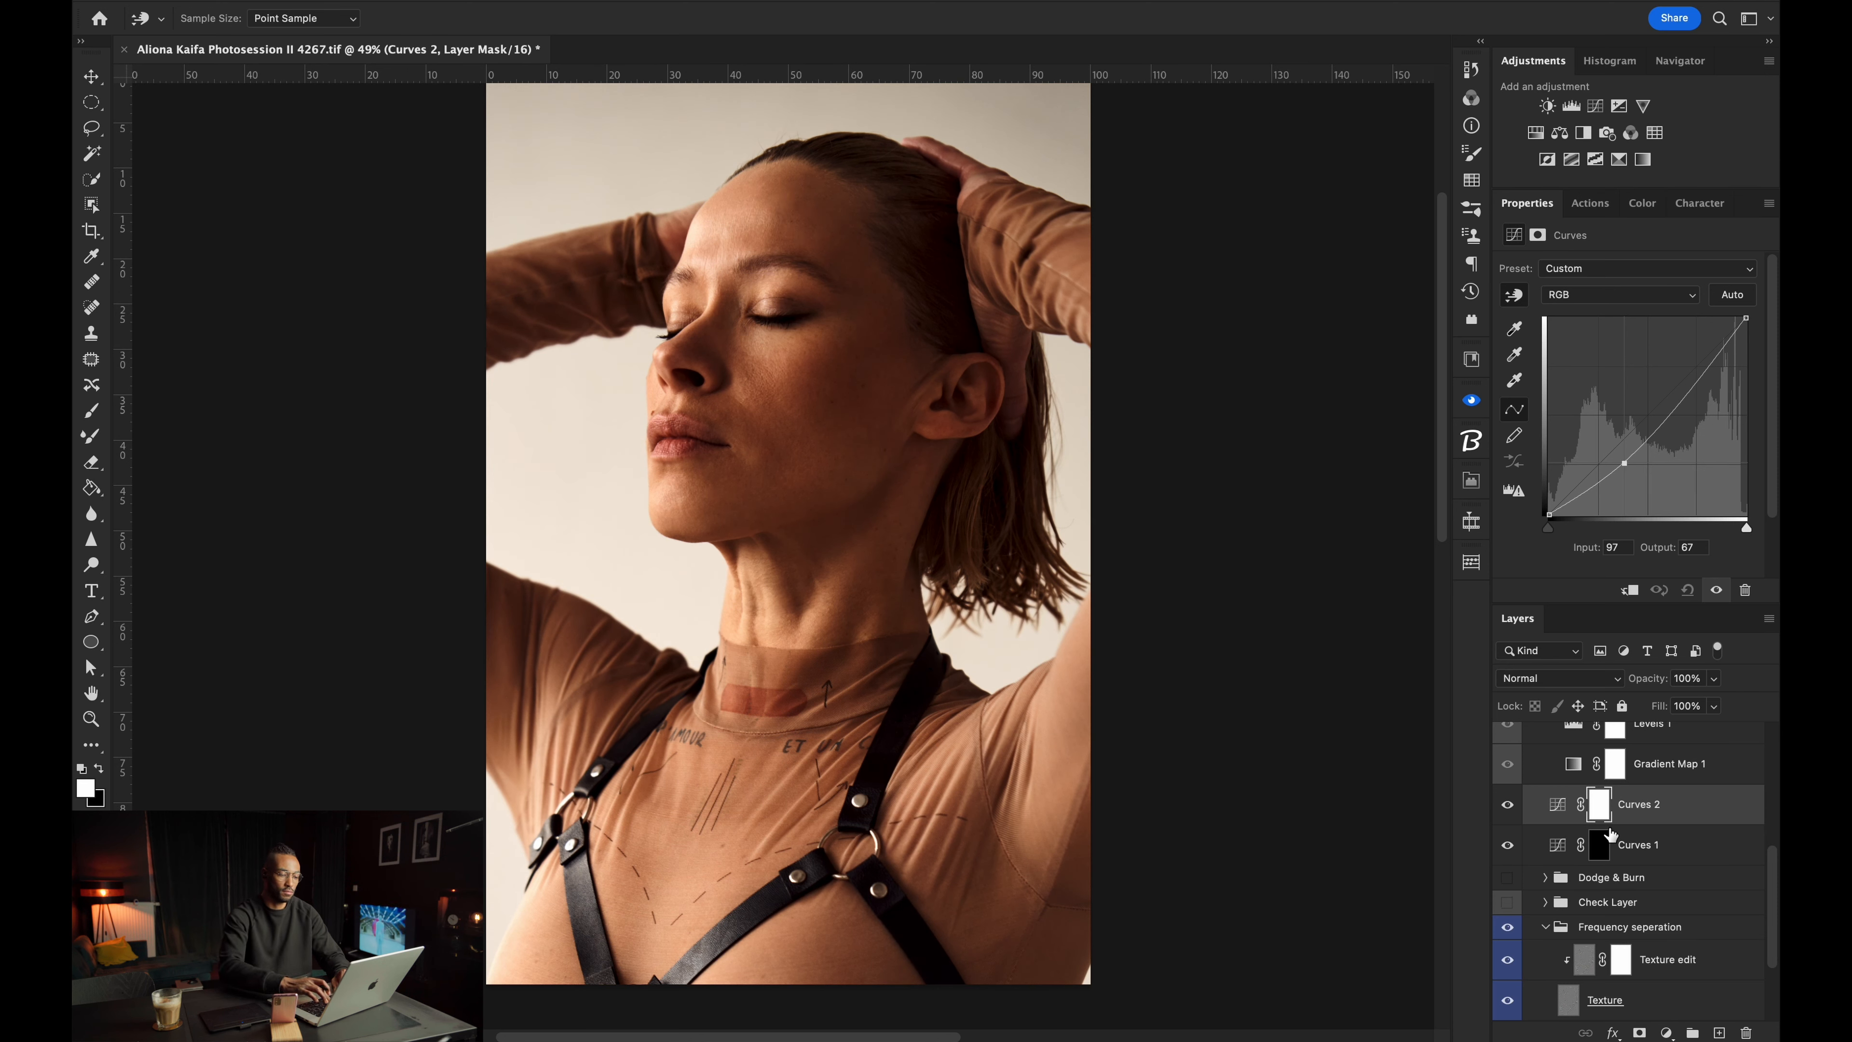
key("ctrl+i")
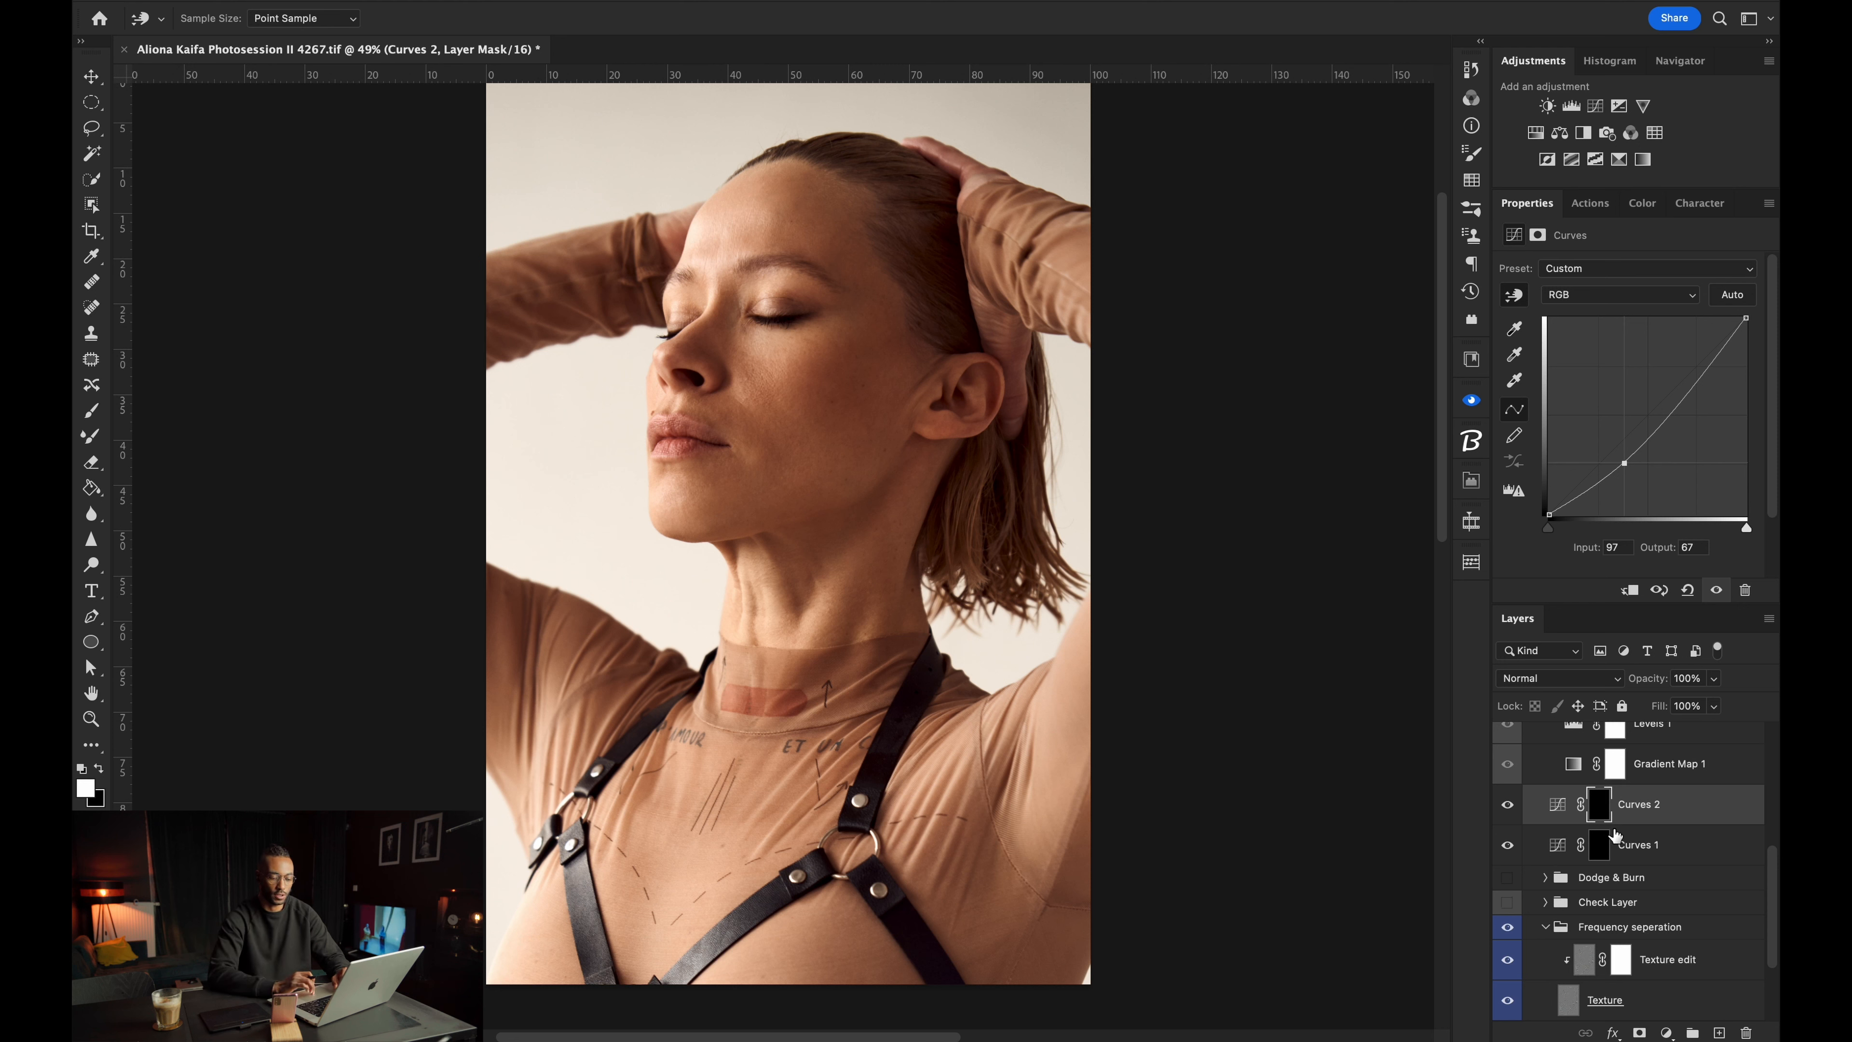
Rename the brightening Curves layer as Dodge and the darkening one as Dark.
double_click(1646, 855)
type("Dodge")
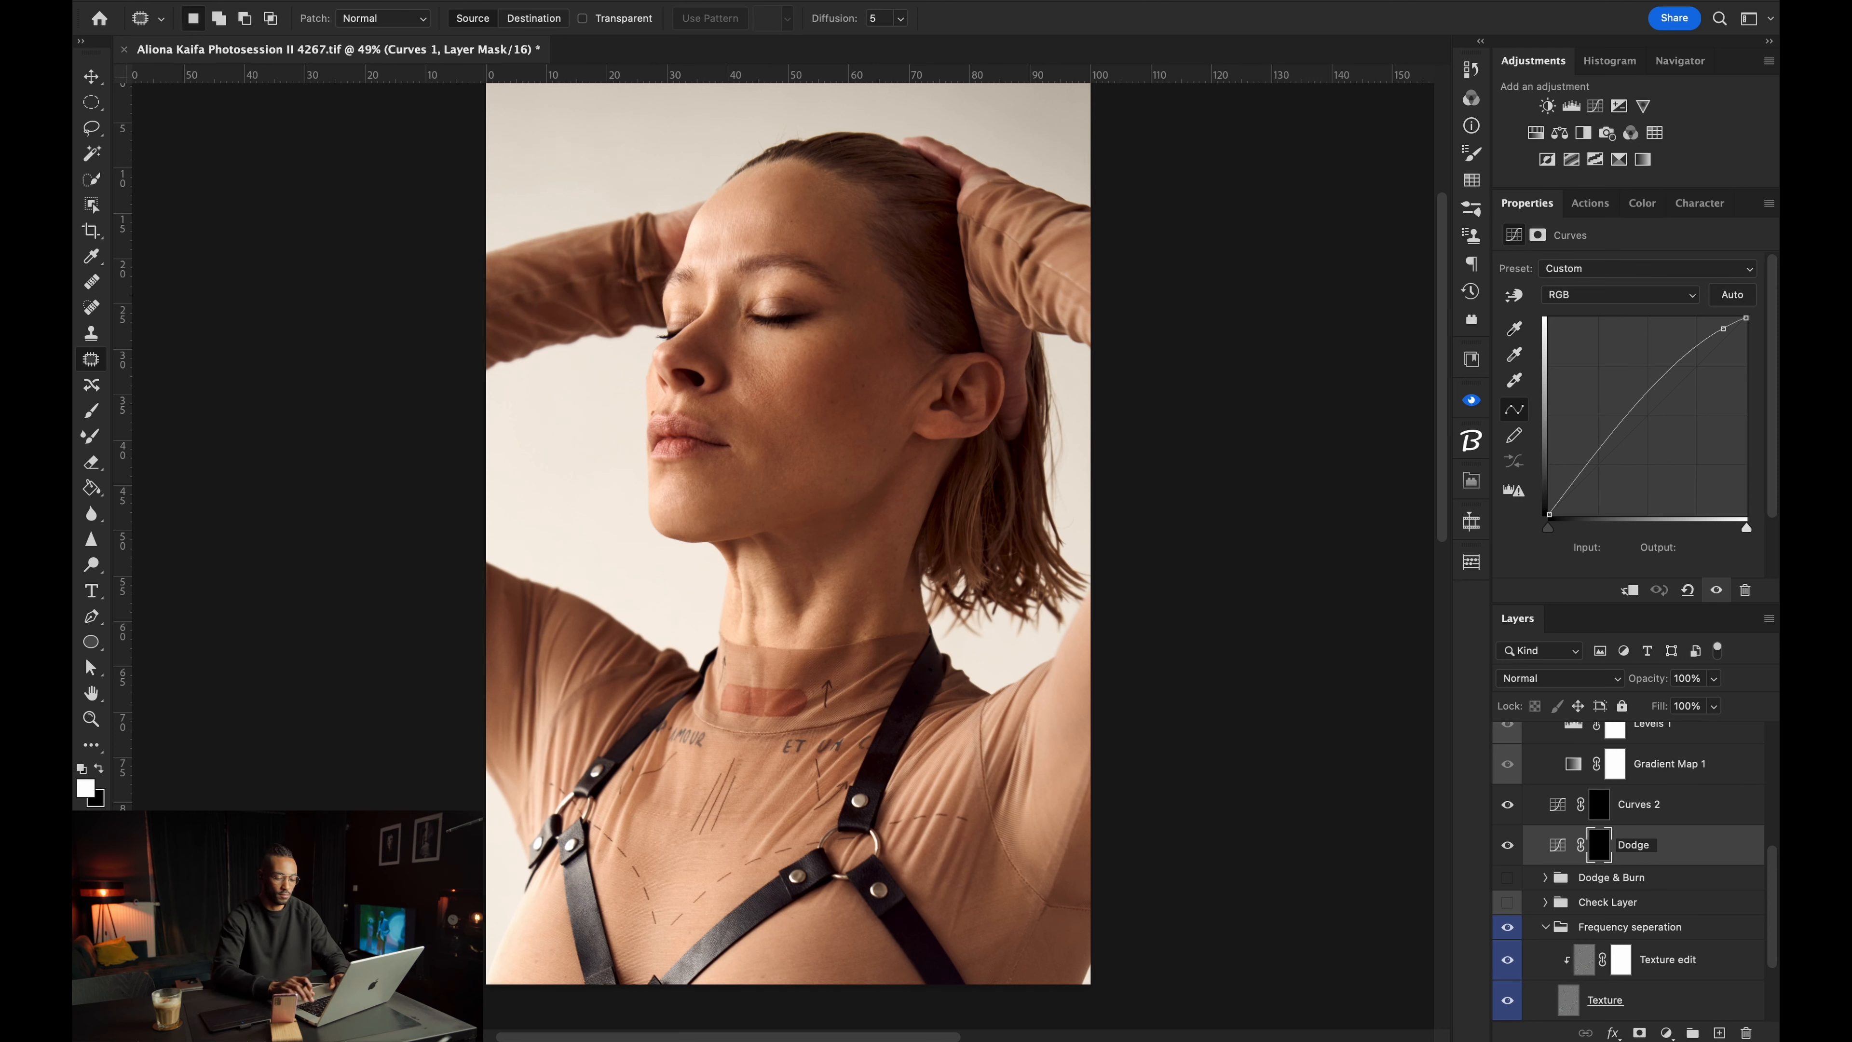
key("Return")
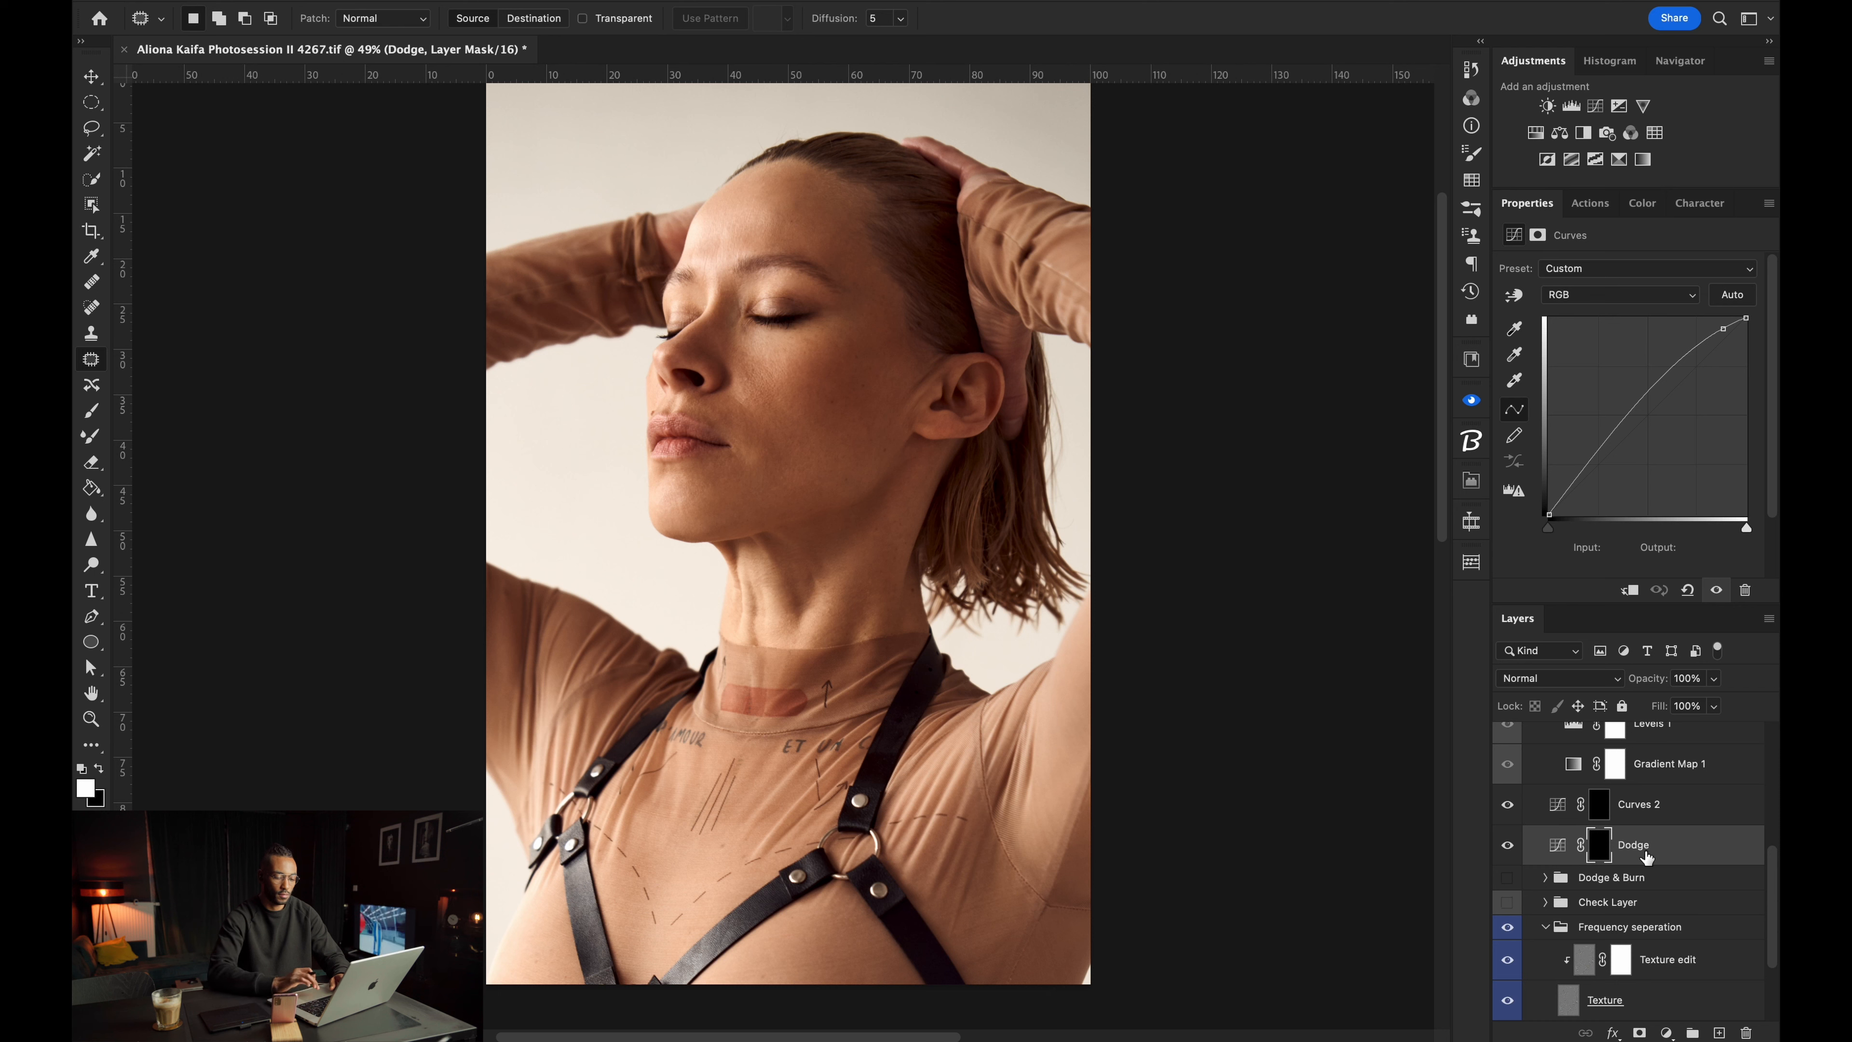
double_click(1638, 805)
type("Dark")
key("Return")
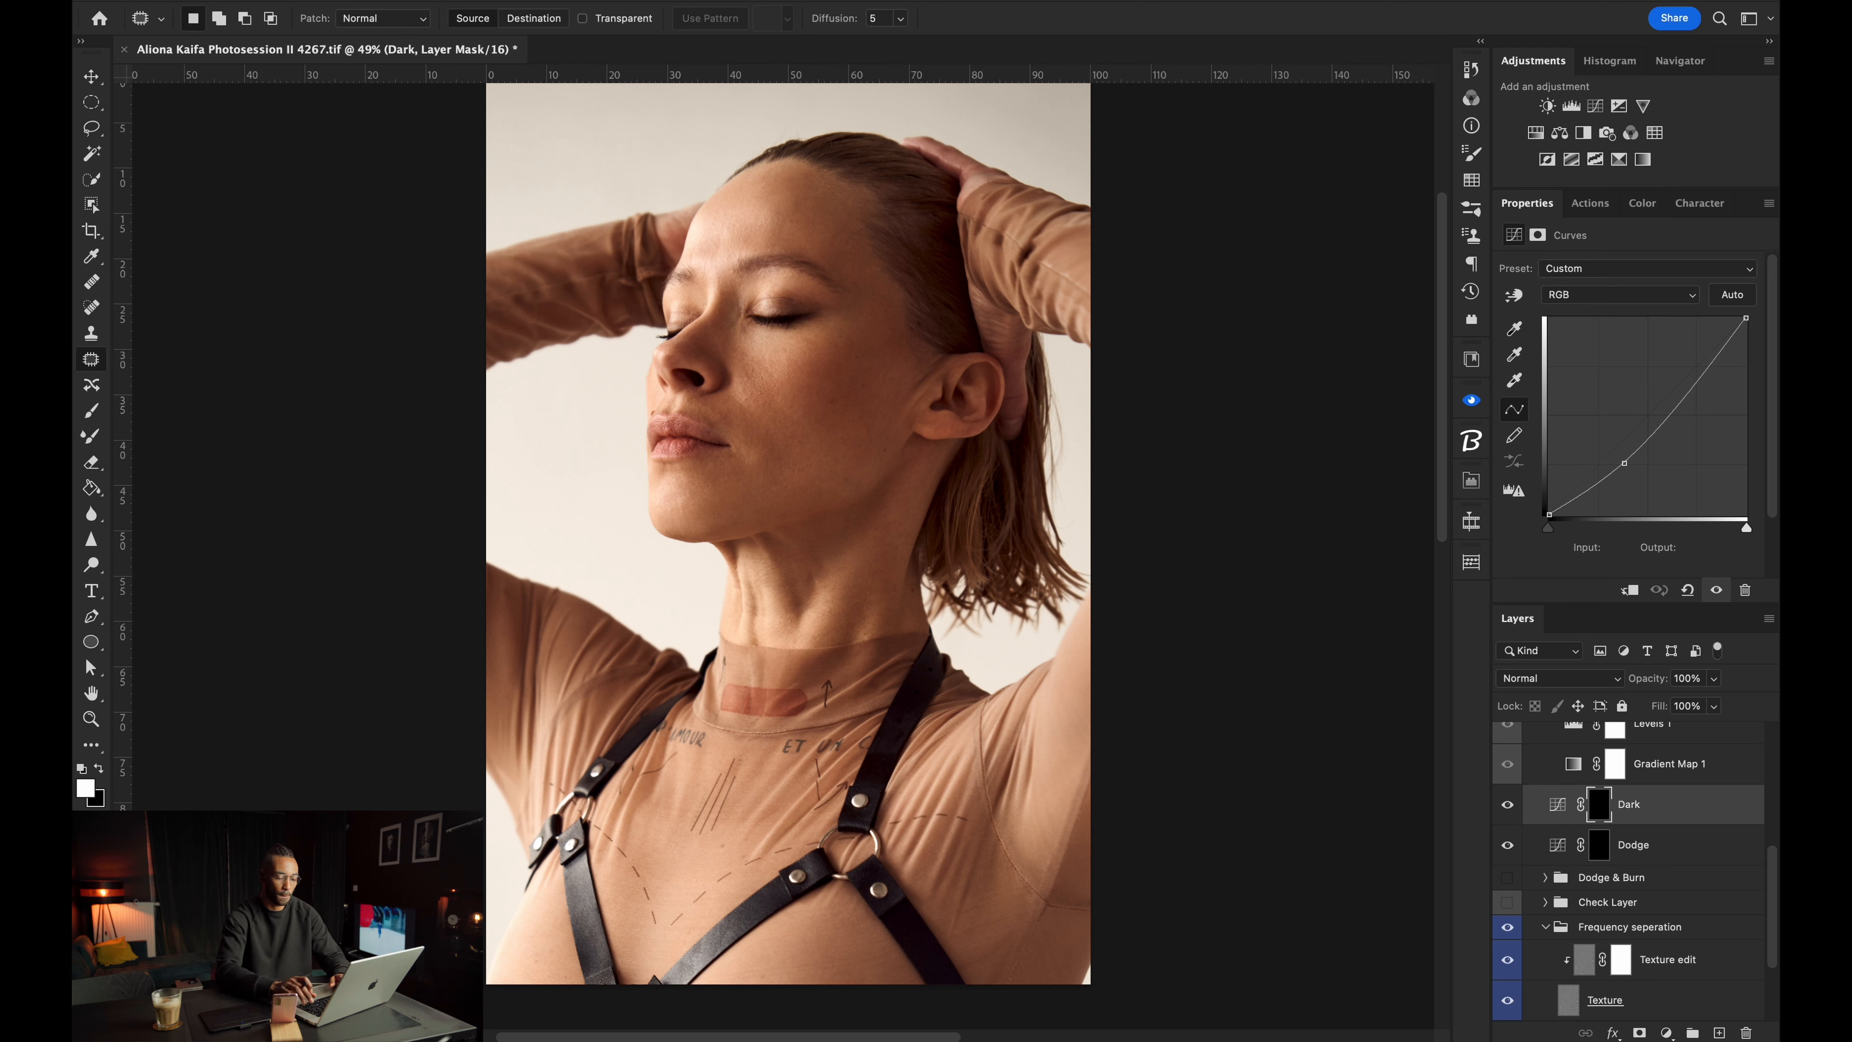
Group the manually made Dark and Dodge layers, and remove them from the document.
left_click(1642, 856, "shift")
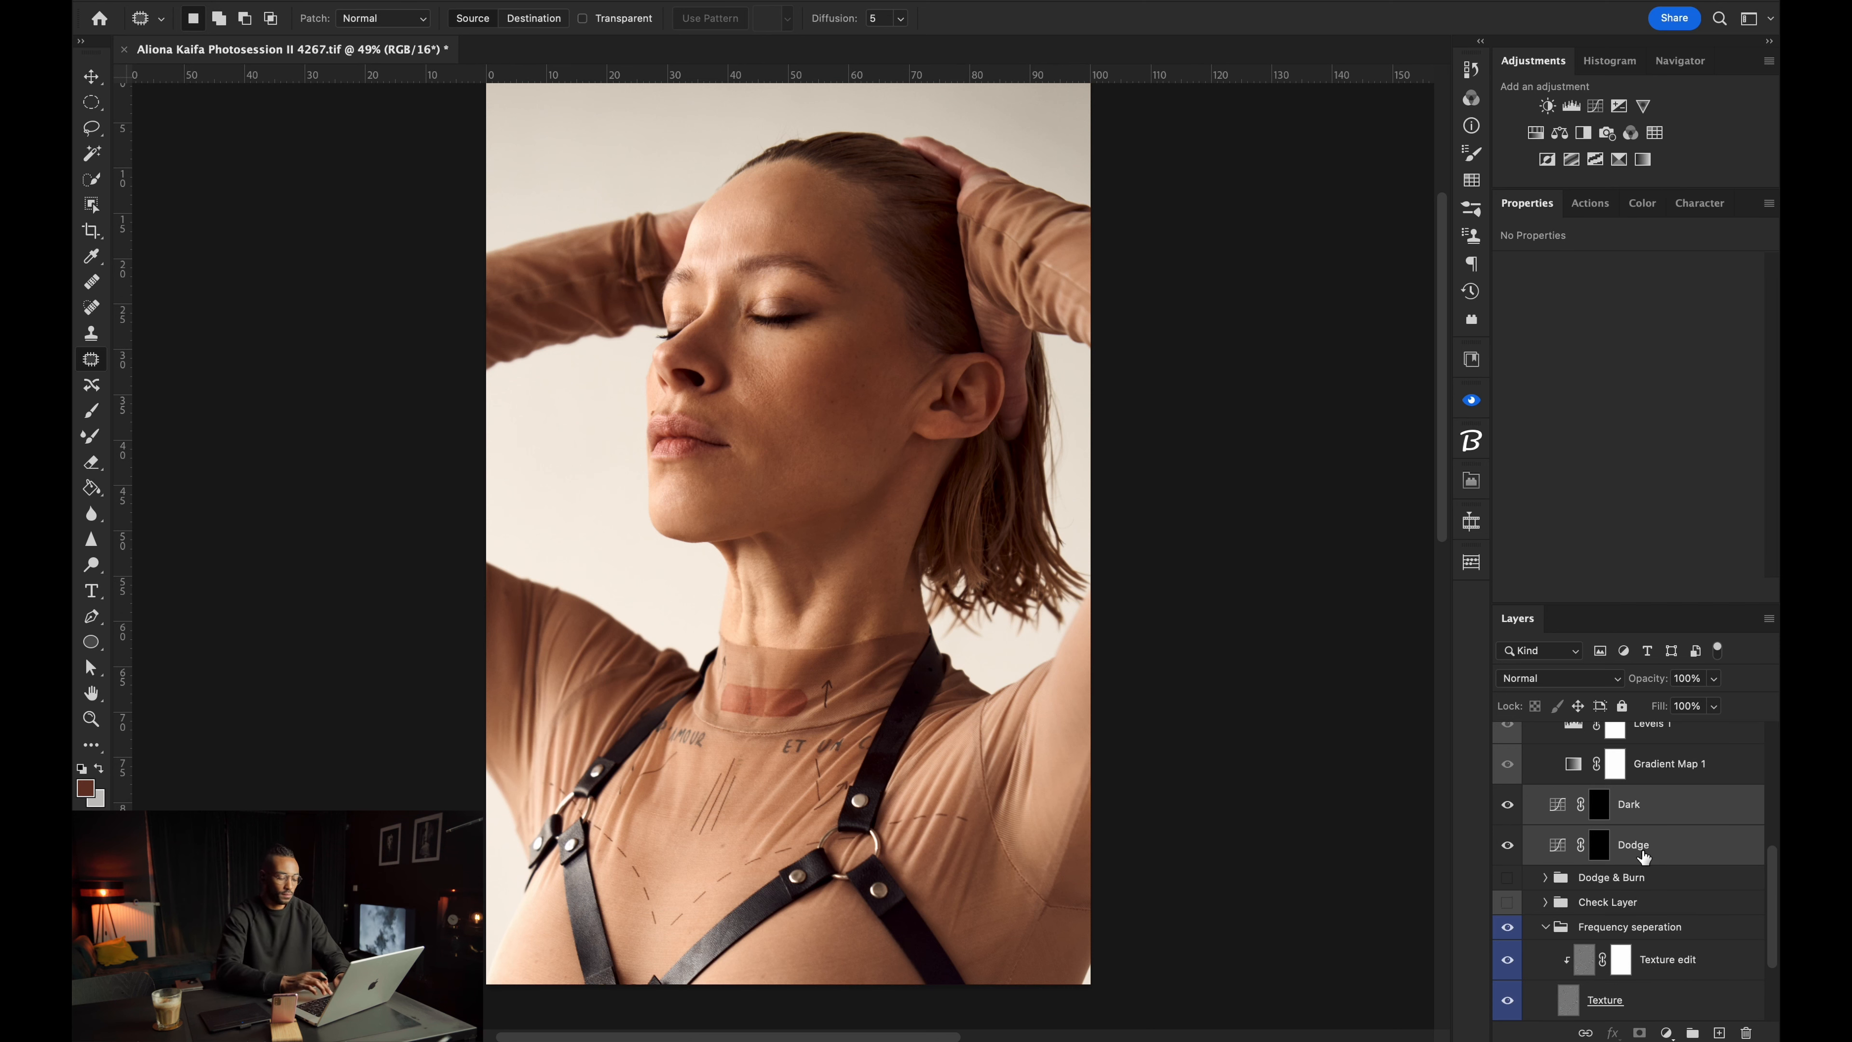
key("super+g")
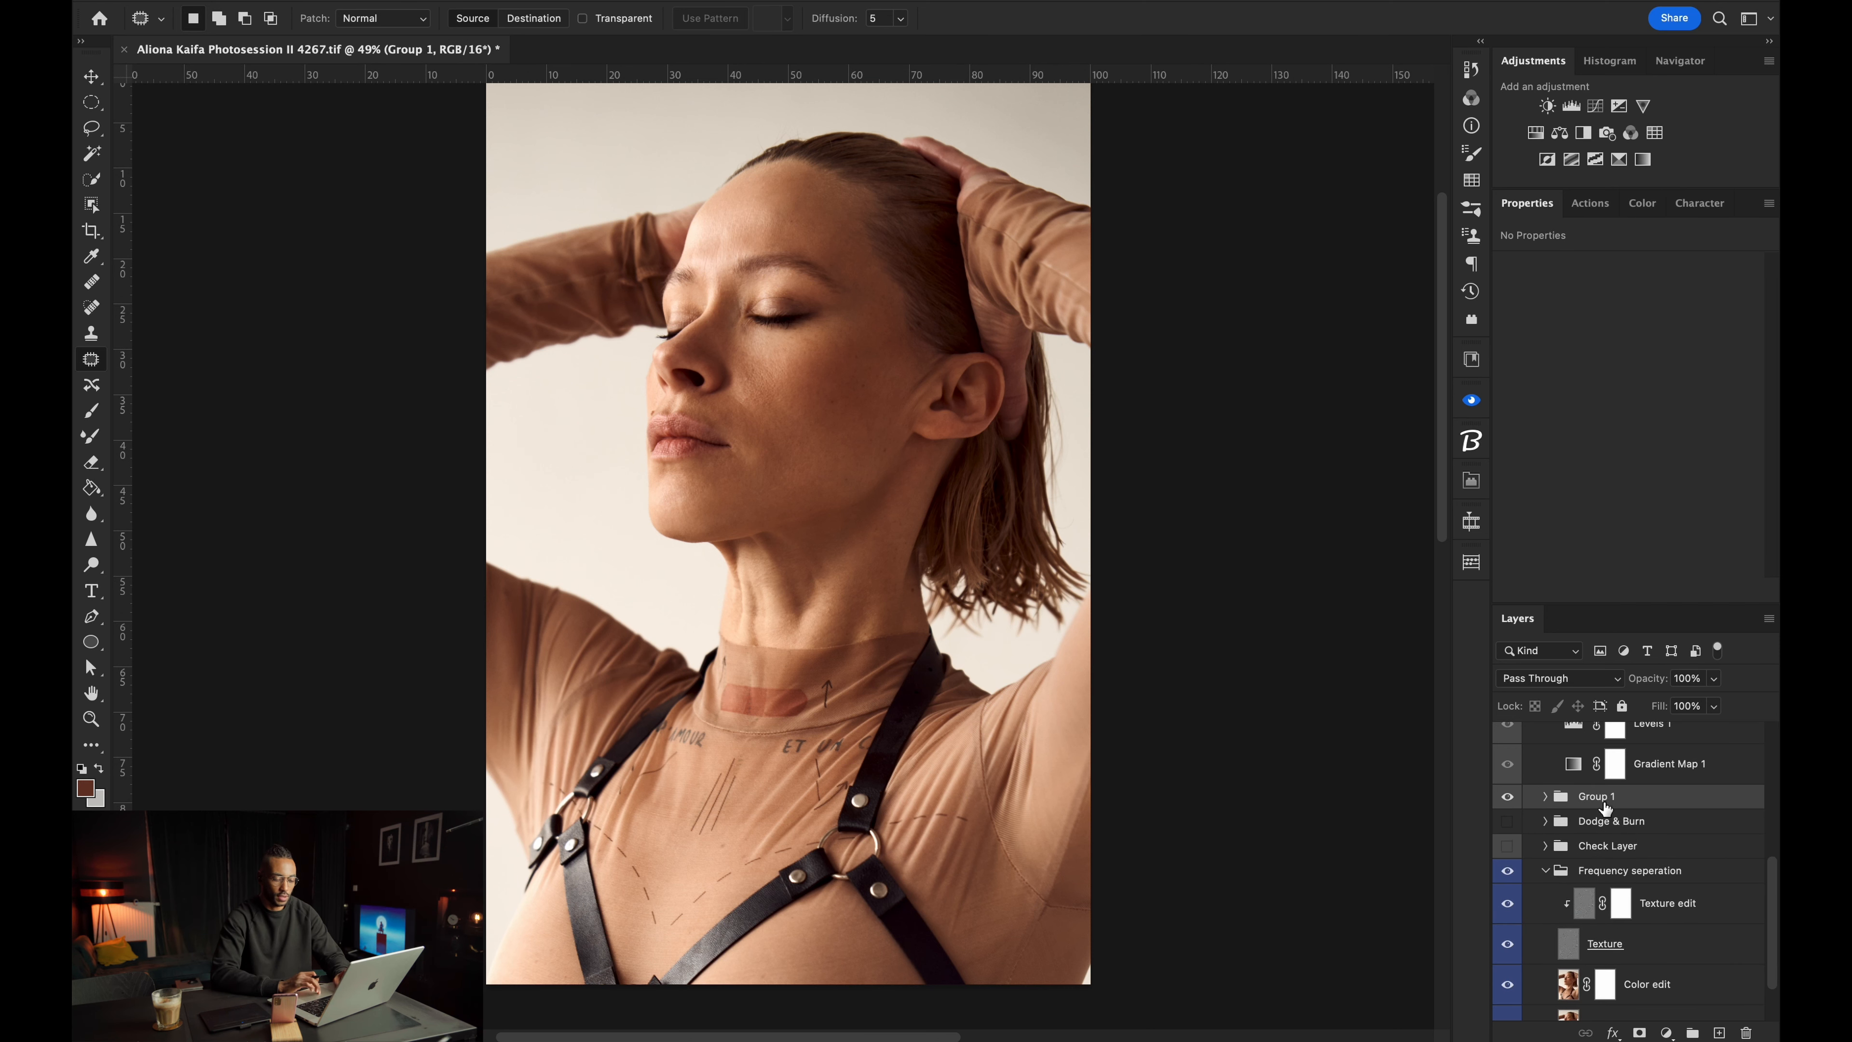
key("super+z")
left_click_drag(1598, 810, 1619, 875)
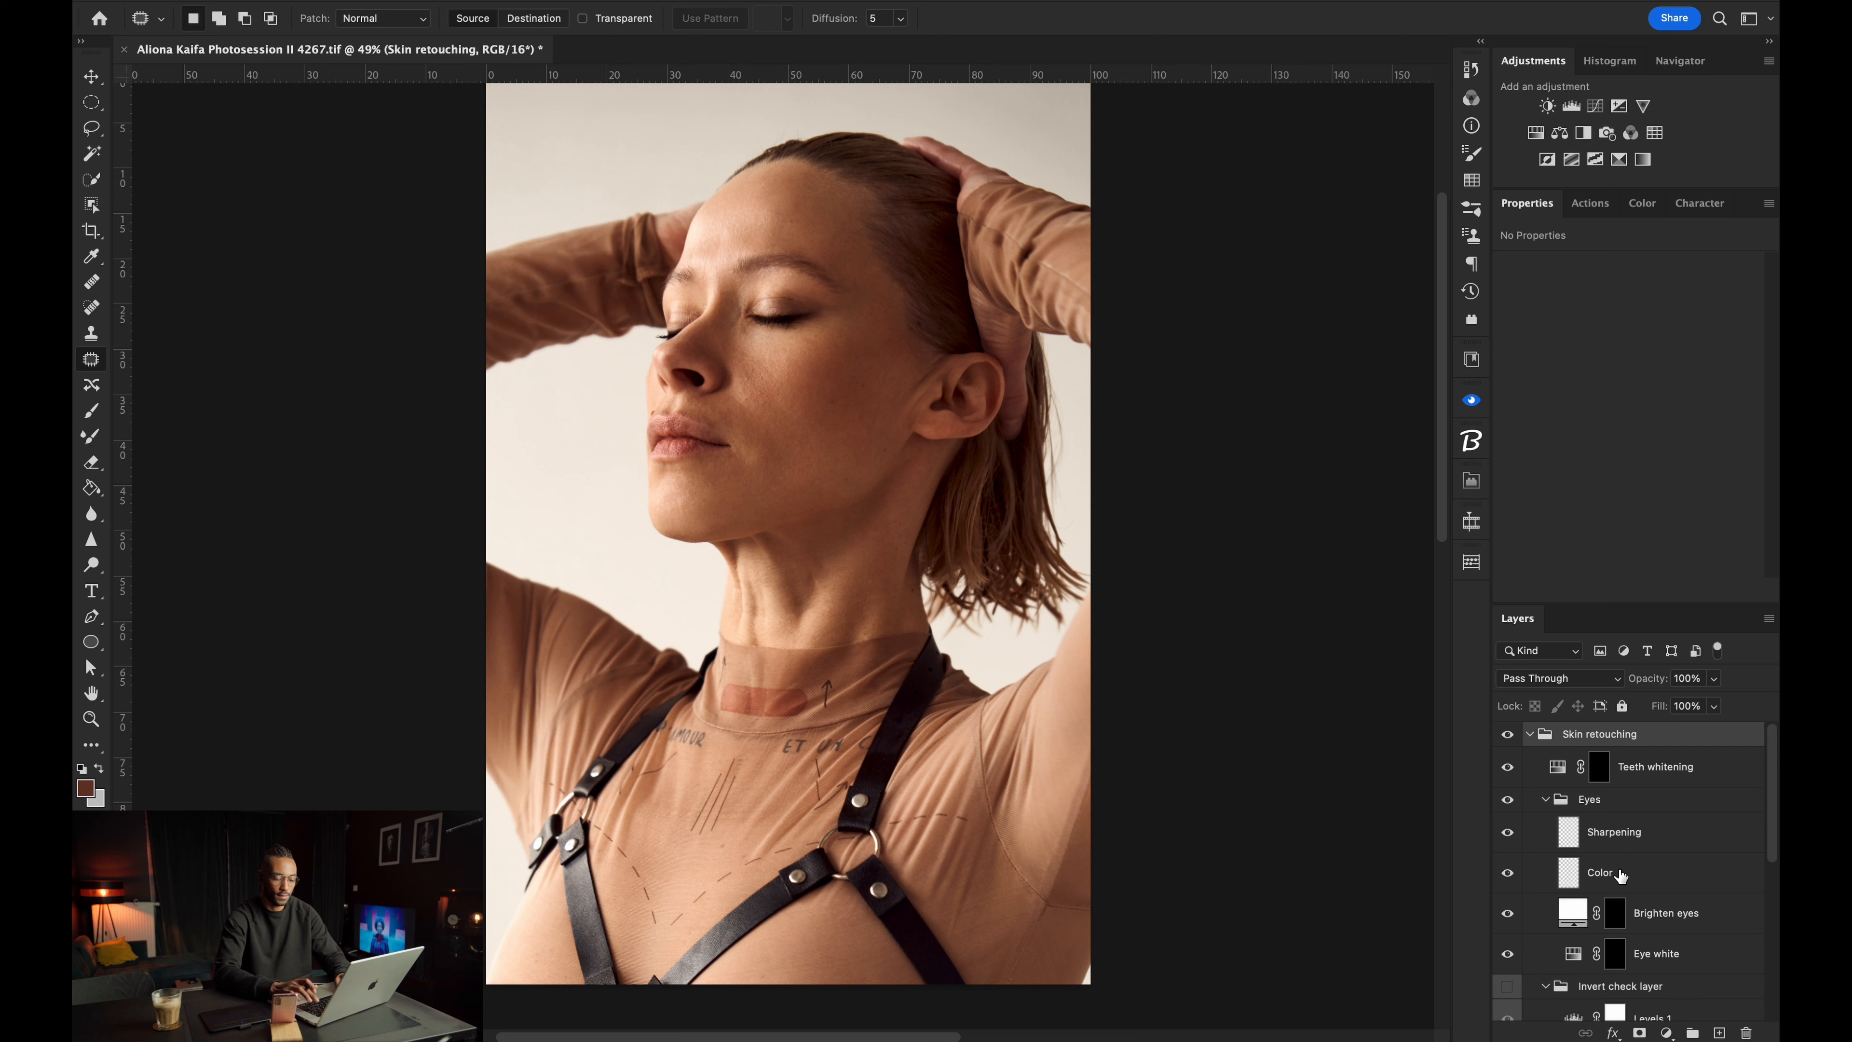
Show and expand the action's Dodge & Burn group and collapse the Frequency seperation group.
scroll(1619, 876, "down", 8)
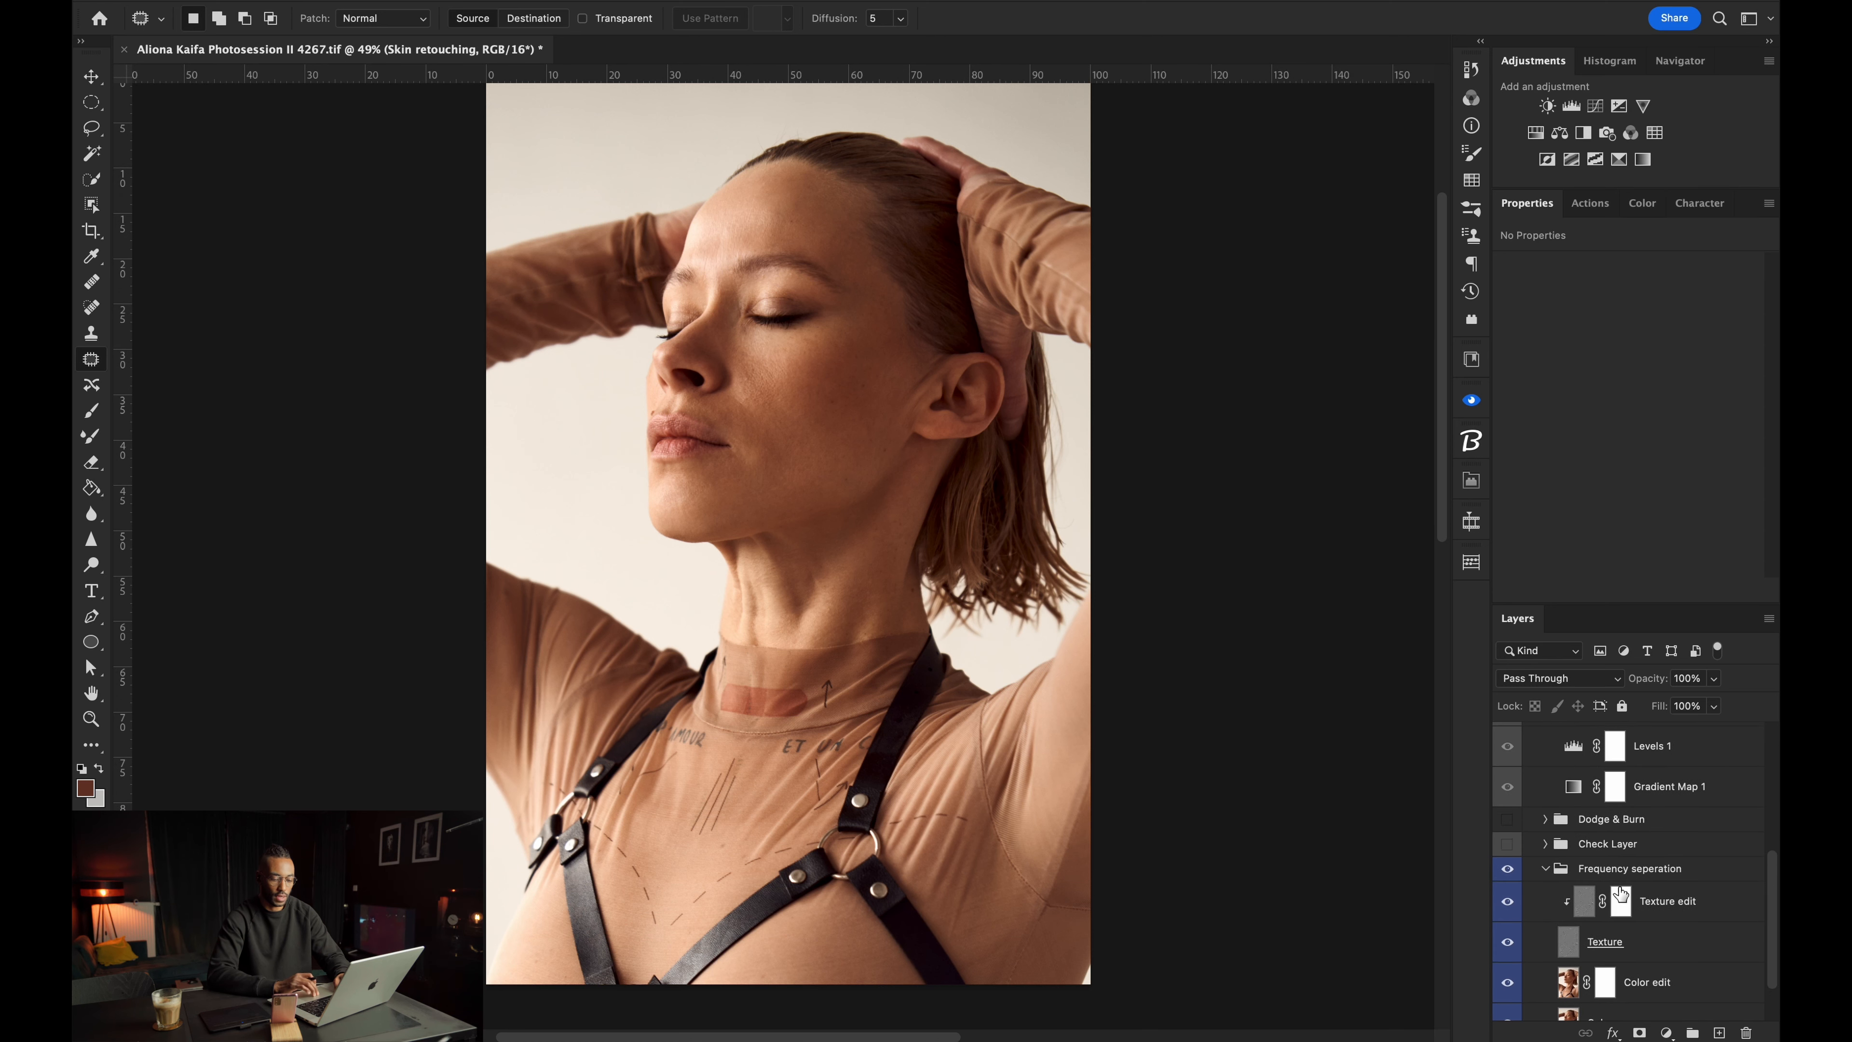
left_click(1509, 820)
left_click(1544, 819)
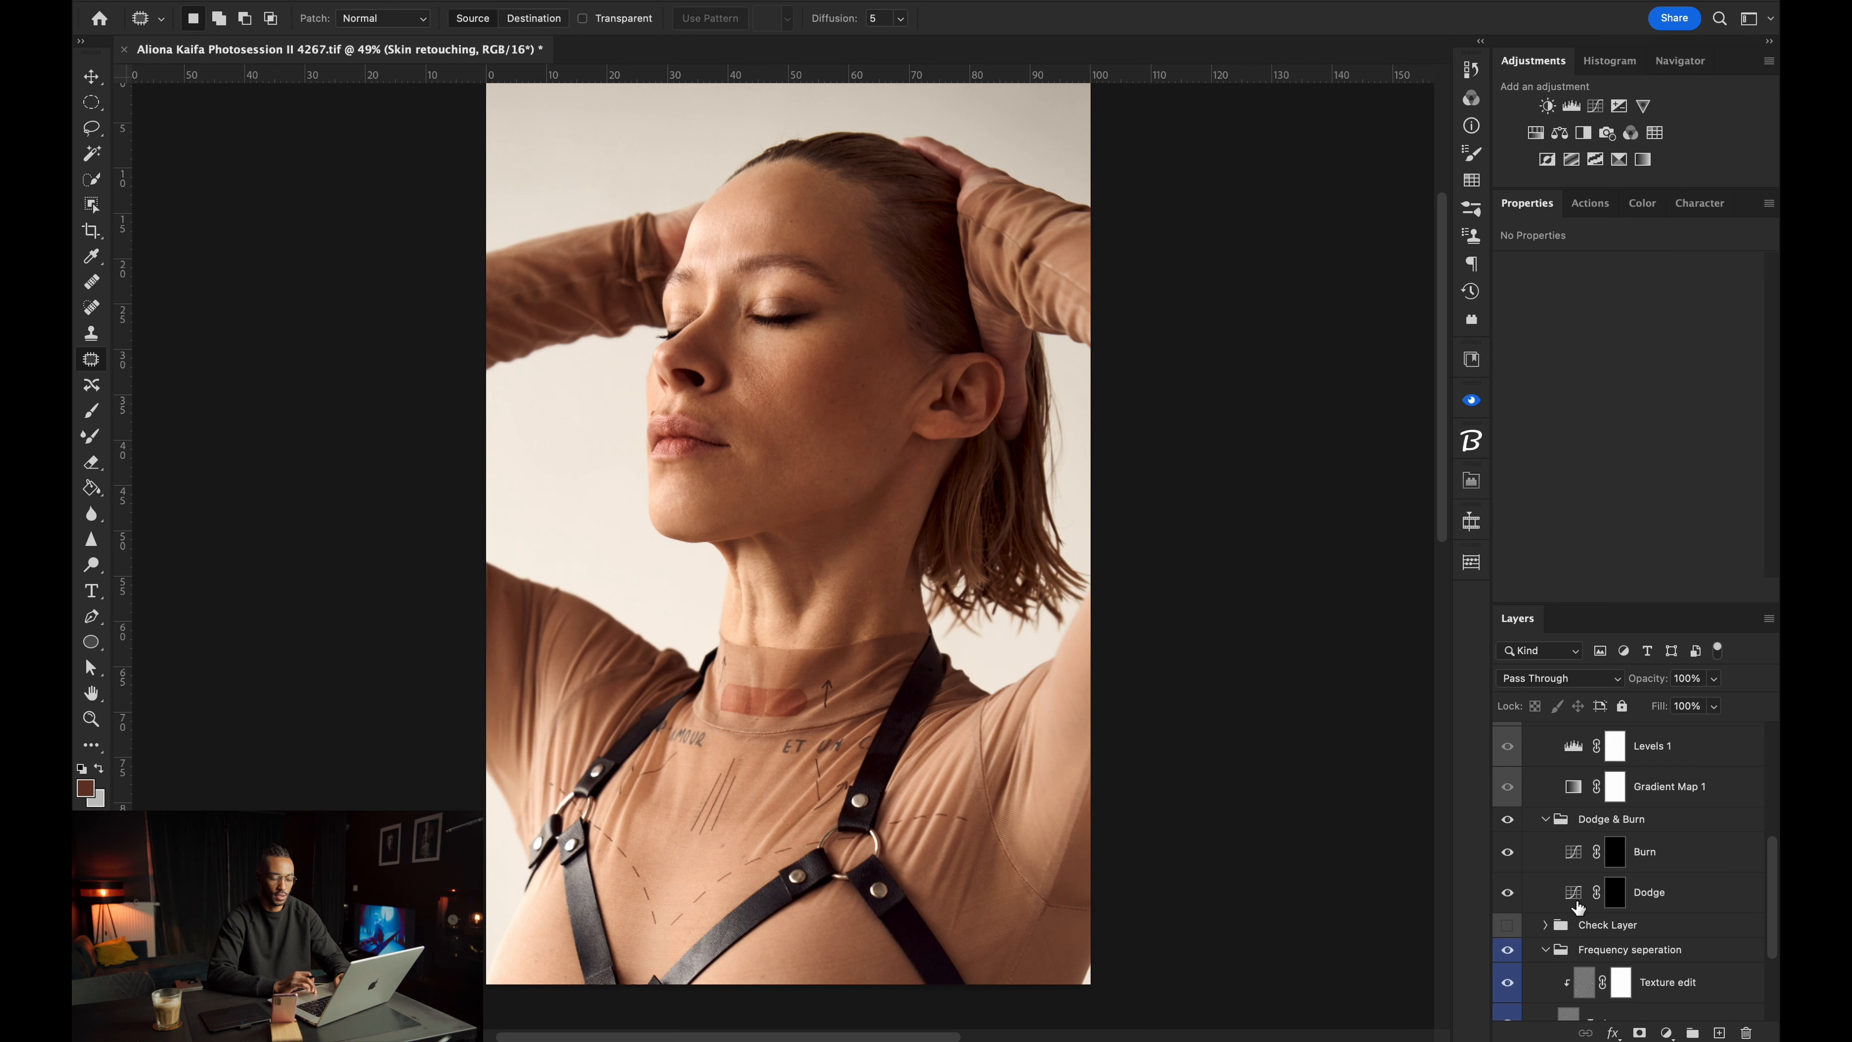
left_click(1546, 949)
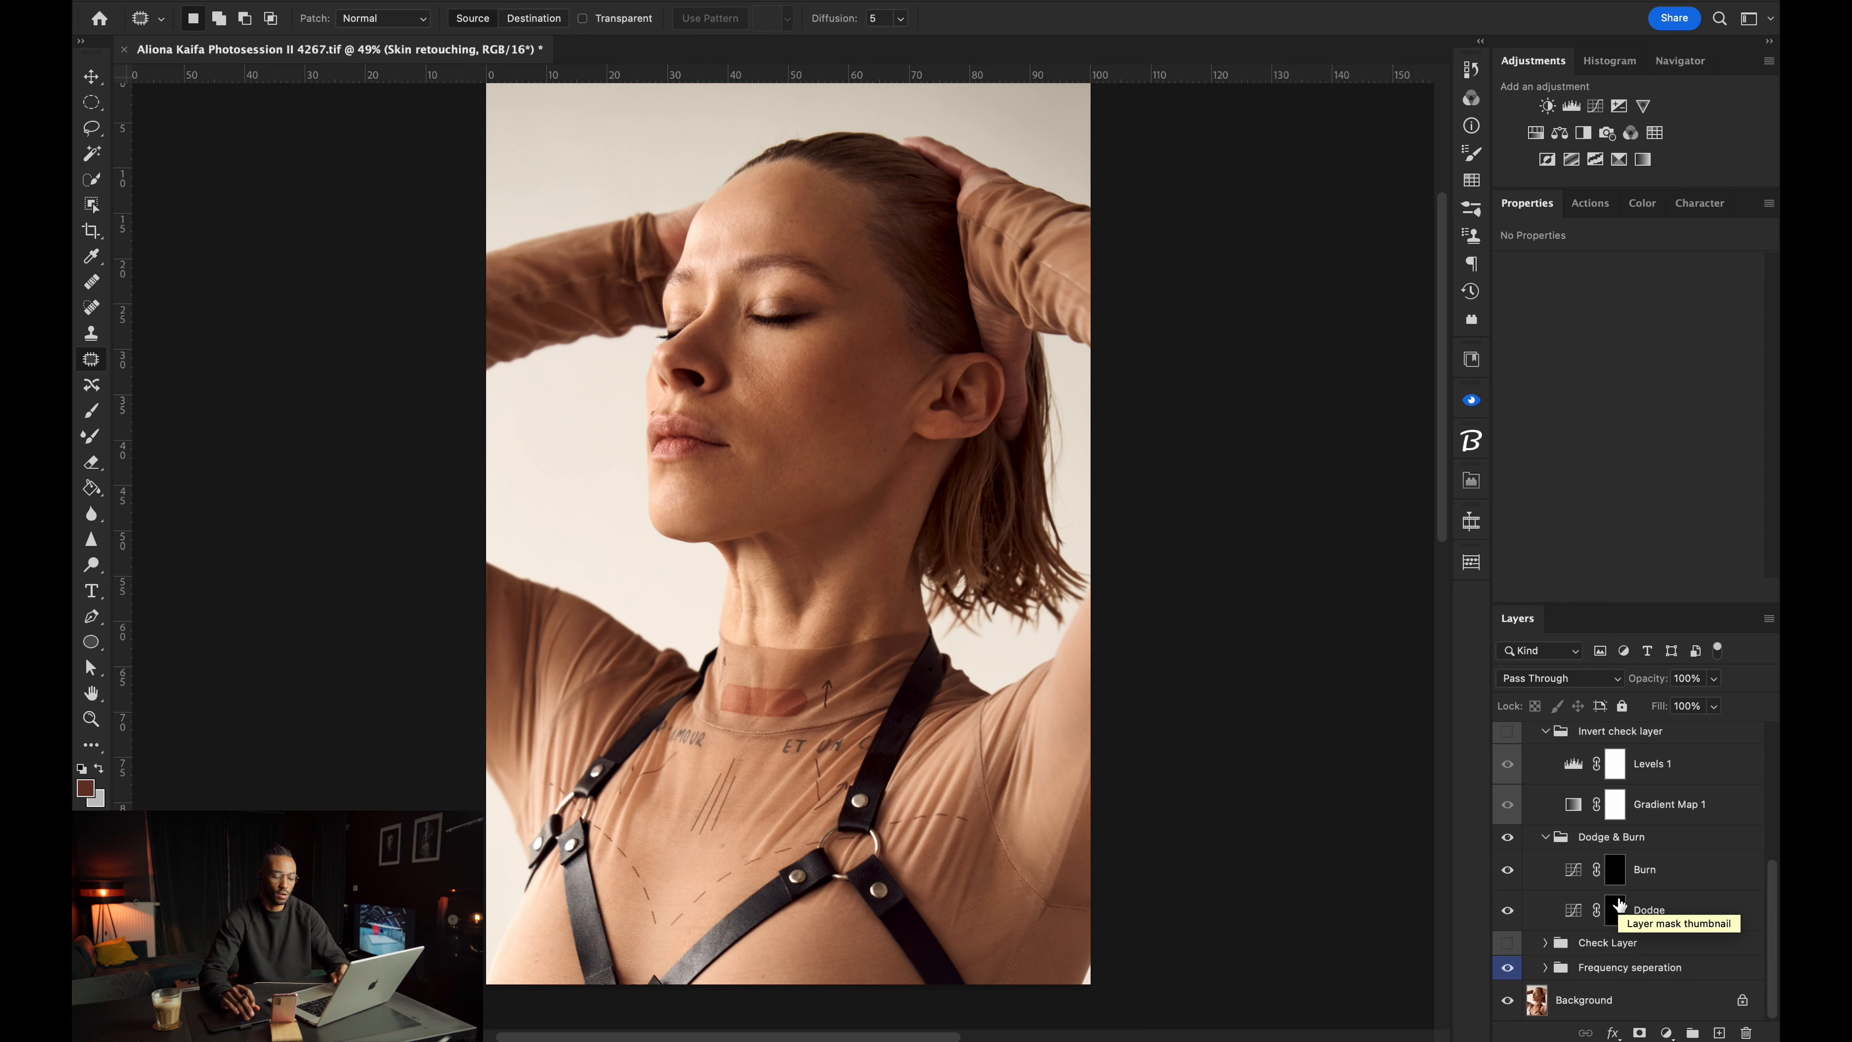
Set up the regular Brush tool with size 152 and 1% flow, and target the Dodge layer's mask.
key("alt")
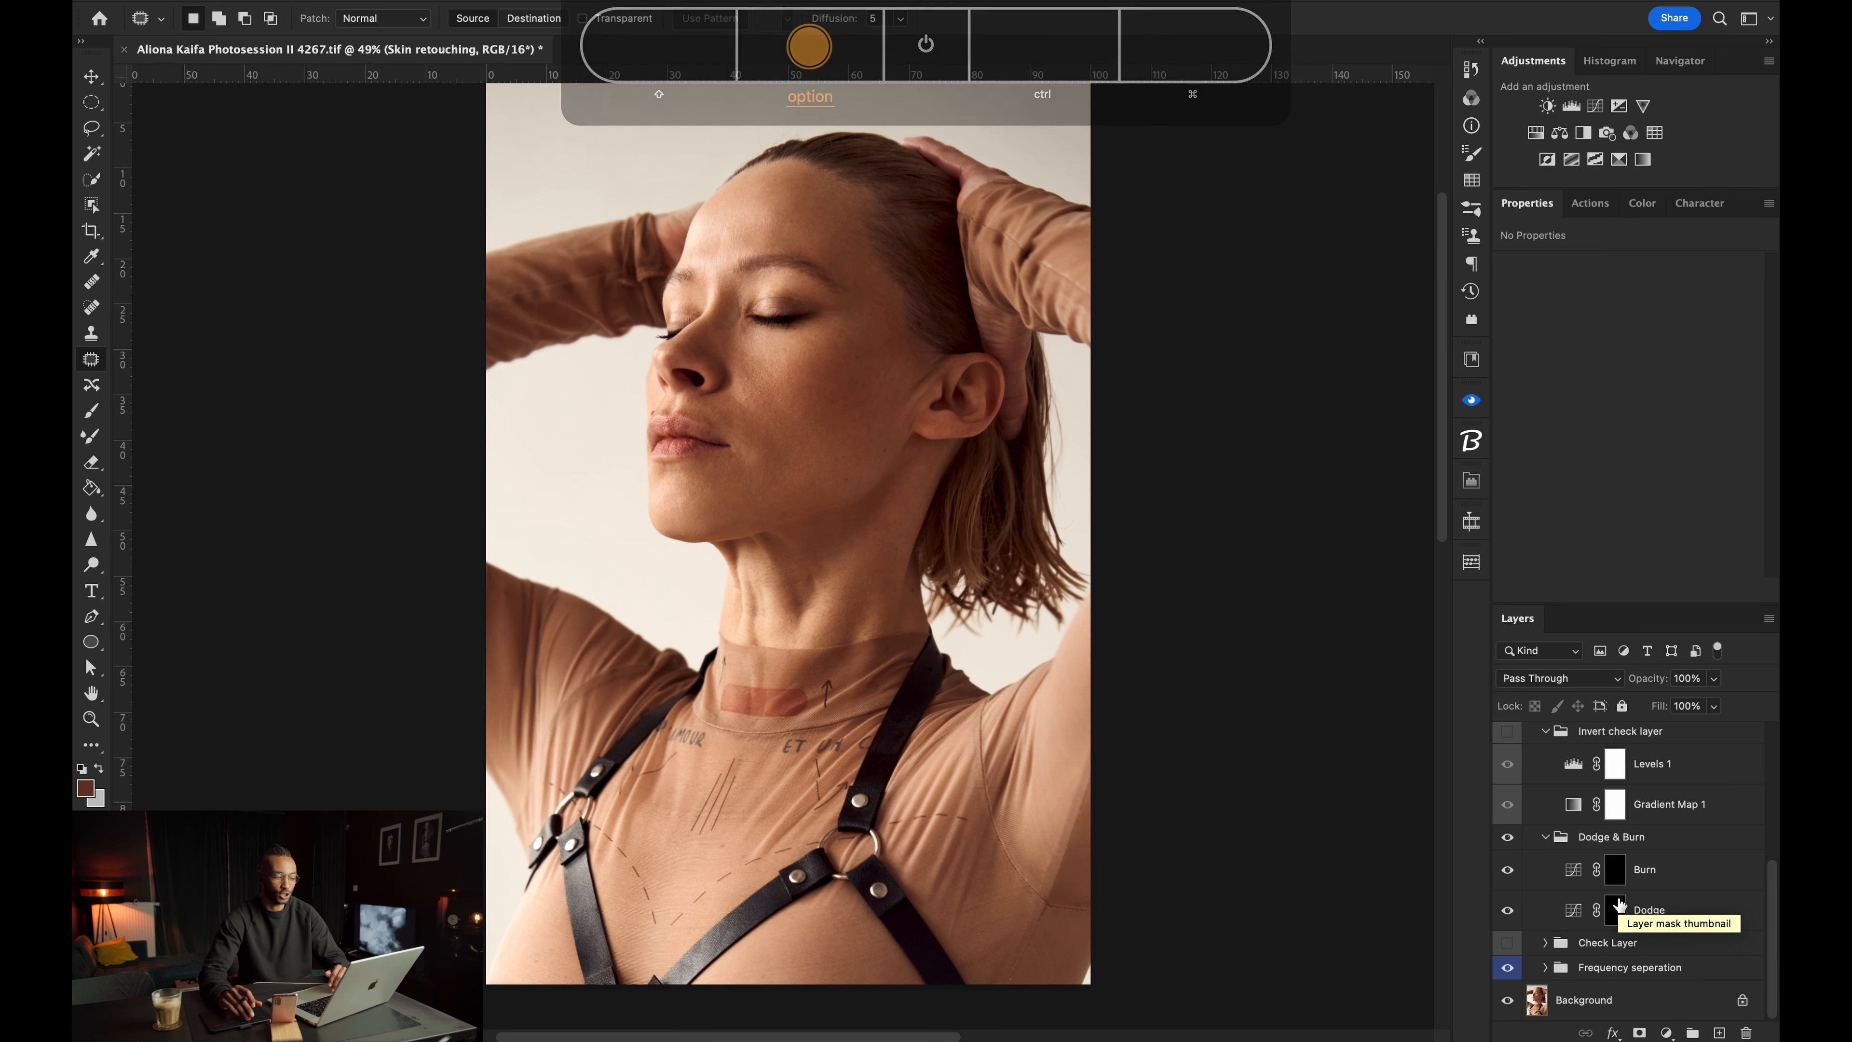
key("b")
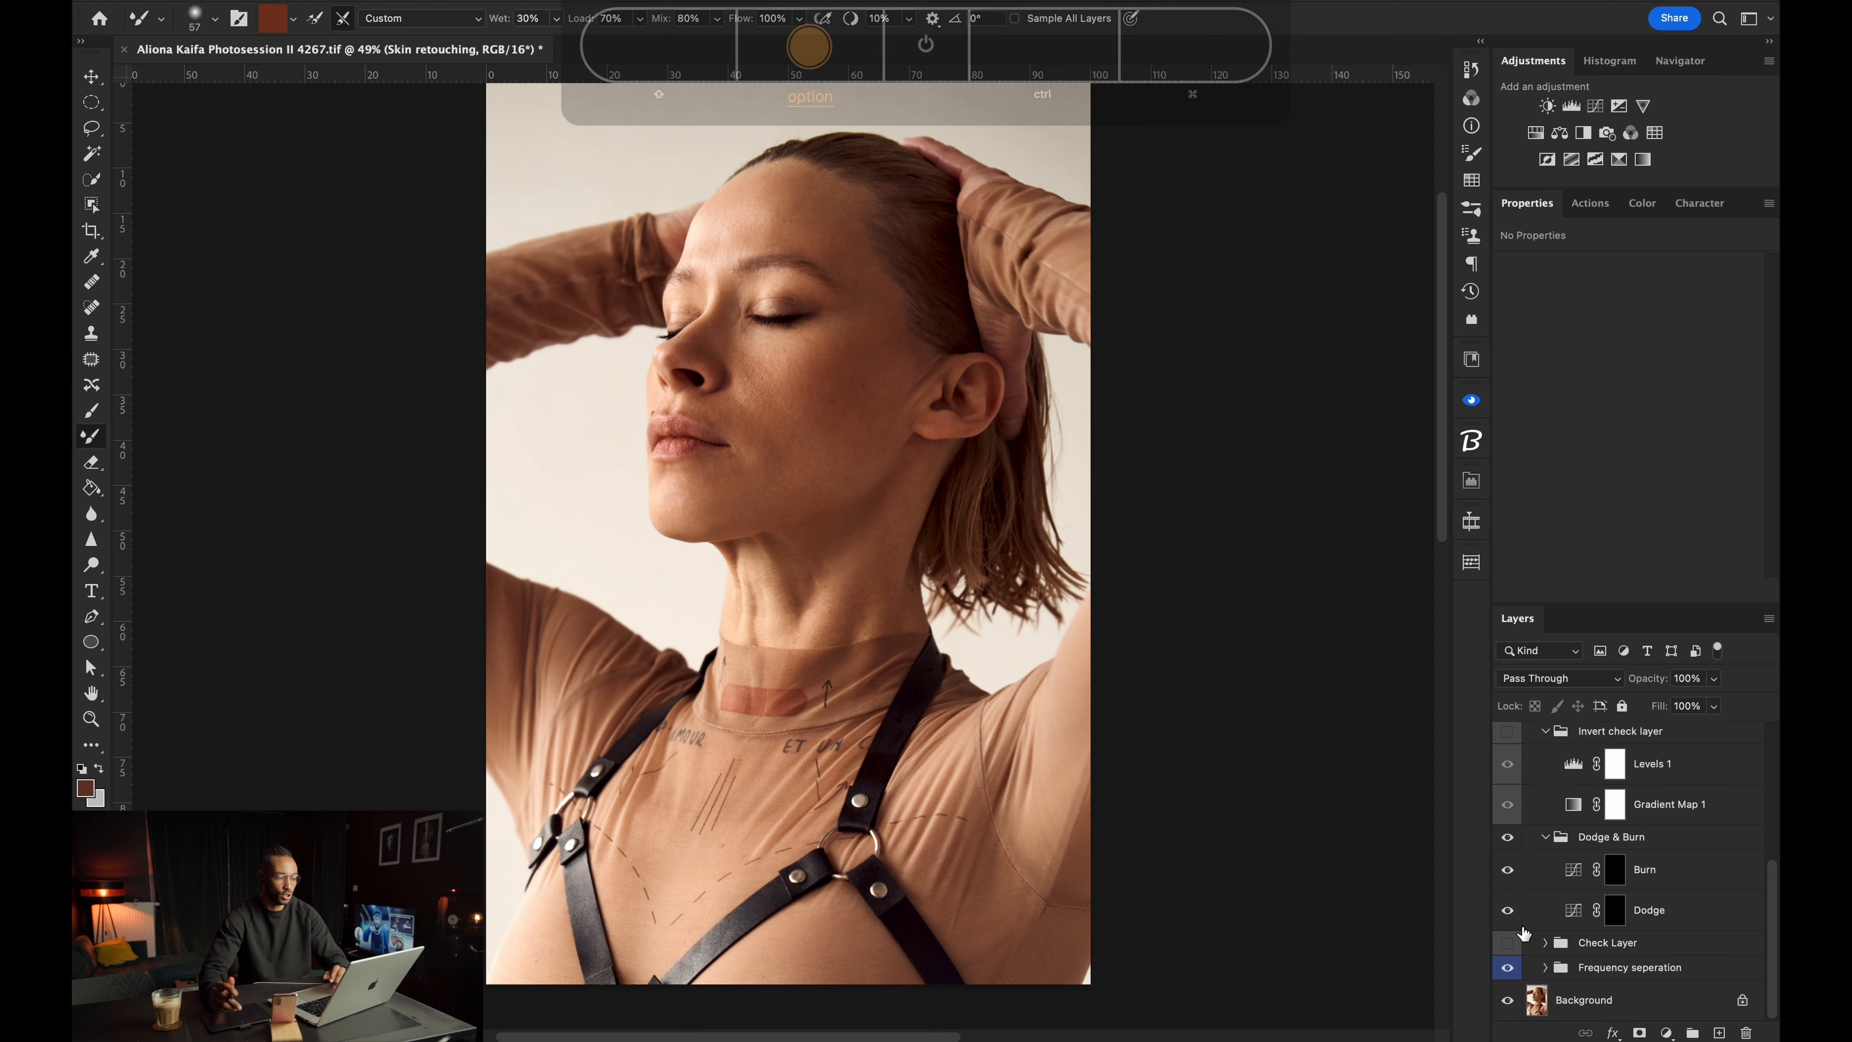
left_click(91, 413)
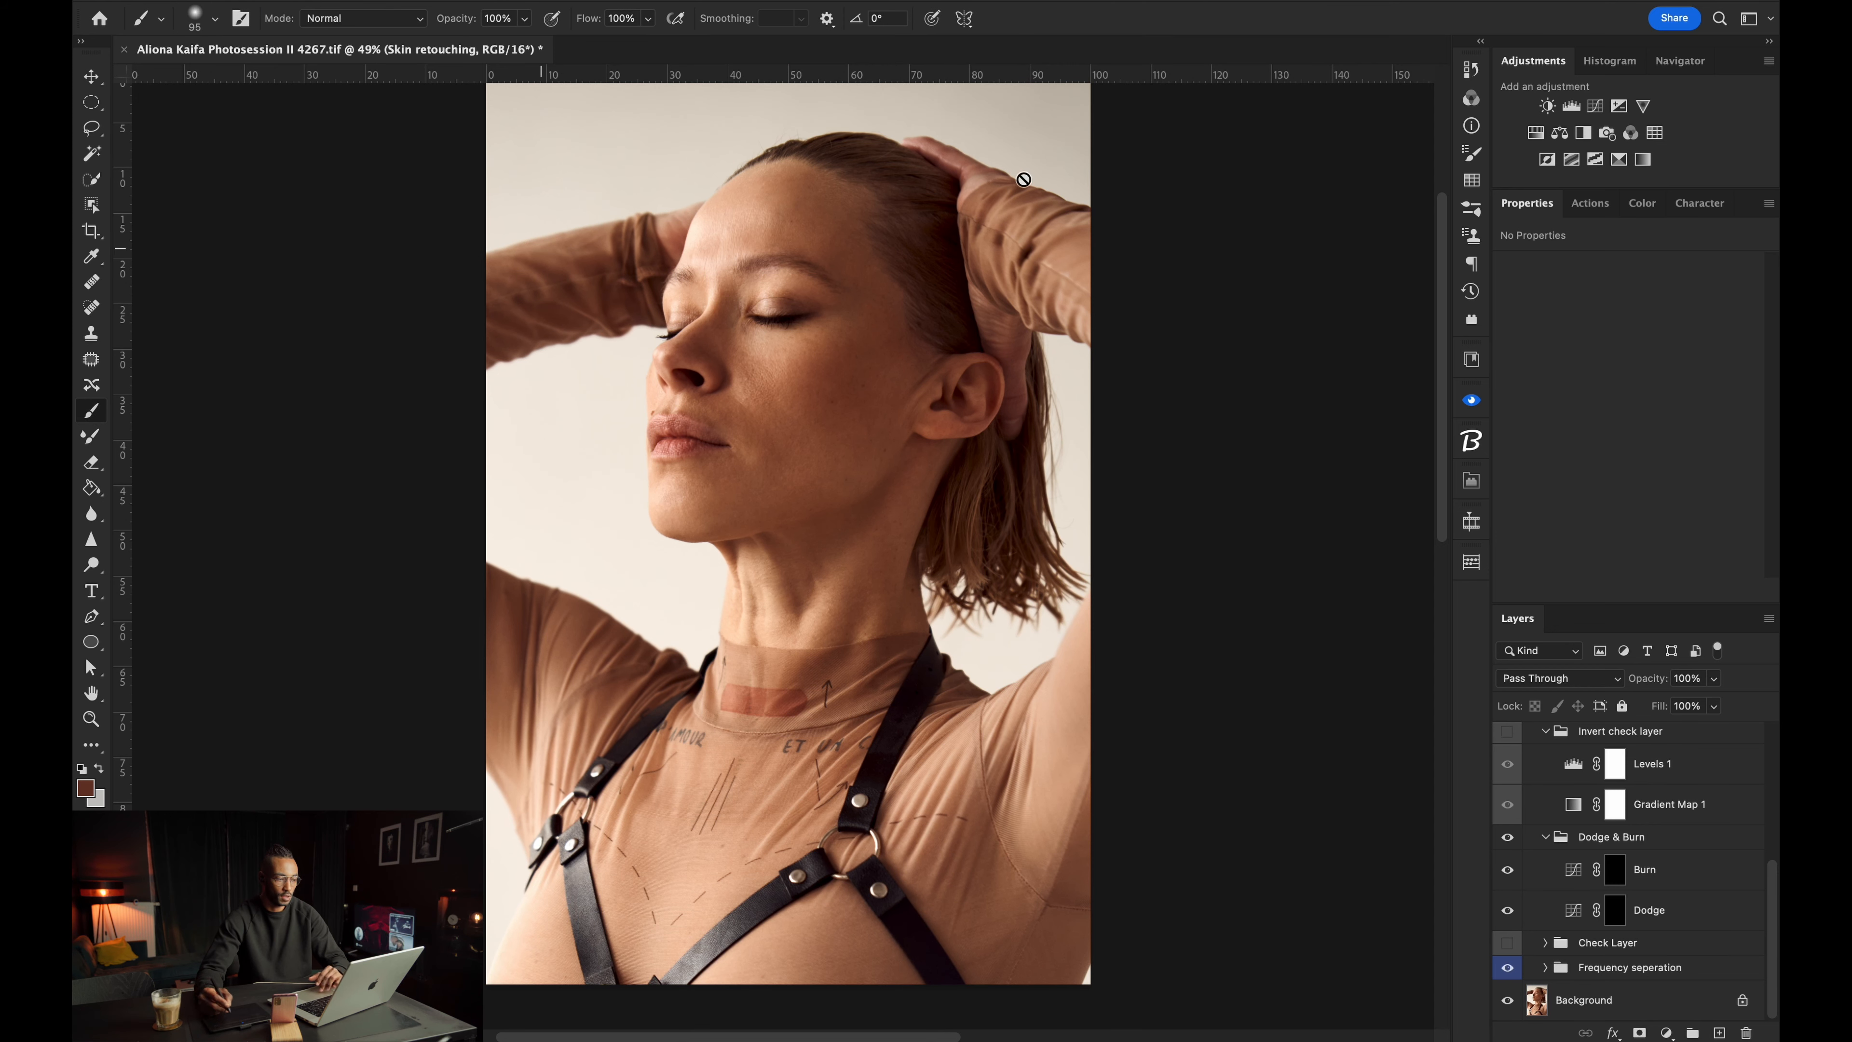
mouse_move(819, 424)
left_mouse_down()
mouse_move(825, 448)
mouse_move(808, 340)
left_mouse_up()
mouse_move(722, 401)
left_mouse_down()
mouse_move(796, 353)
mouse_move(760, 376)
left_mouse_up()
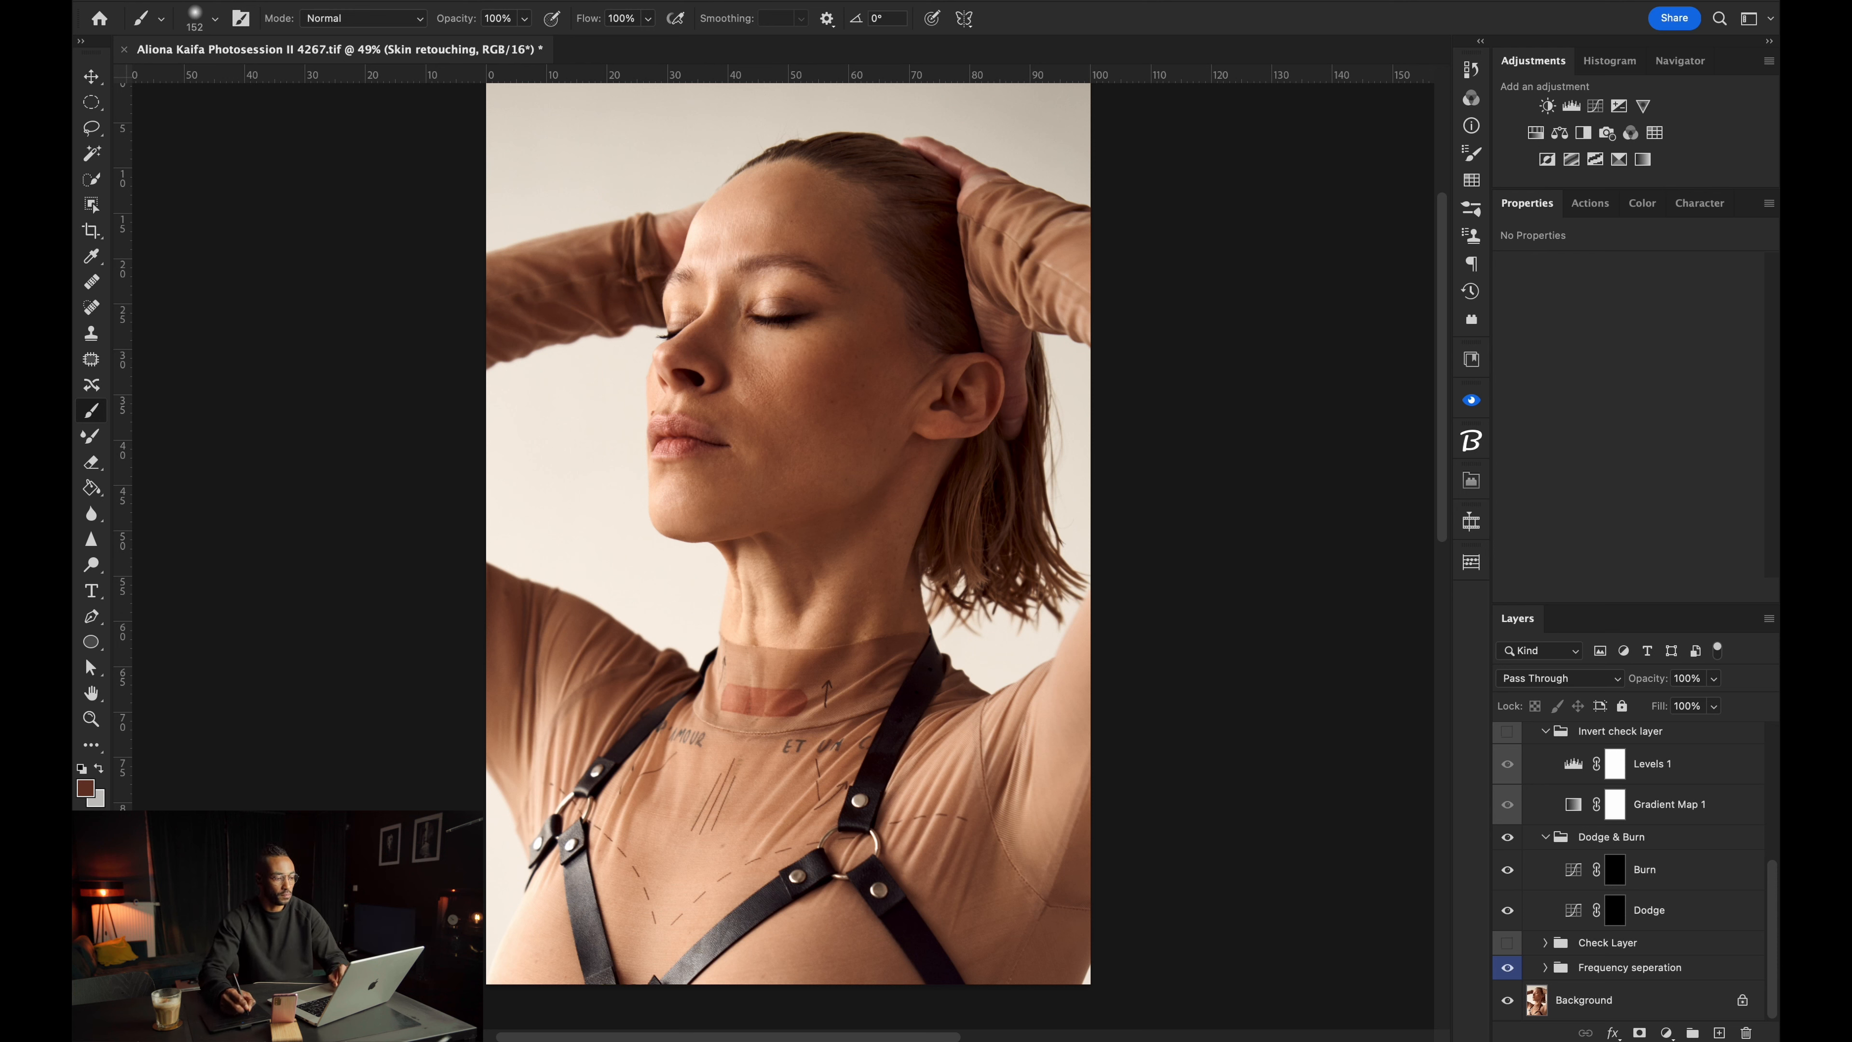
left_click_drag(591, 23, 423, 70)
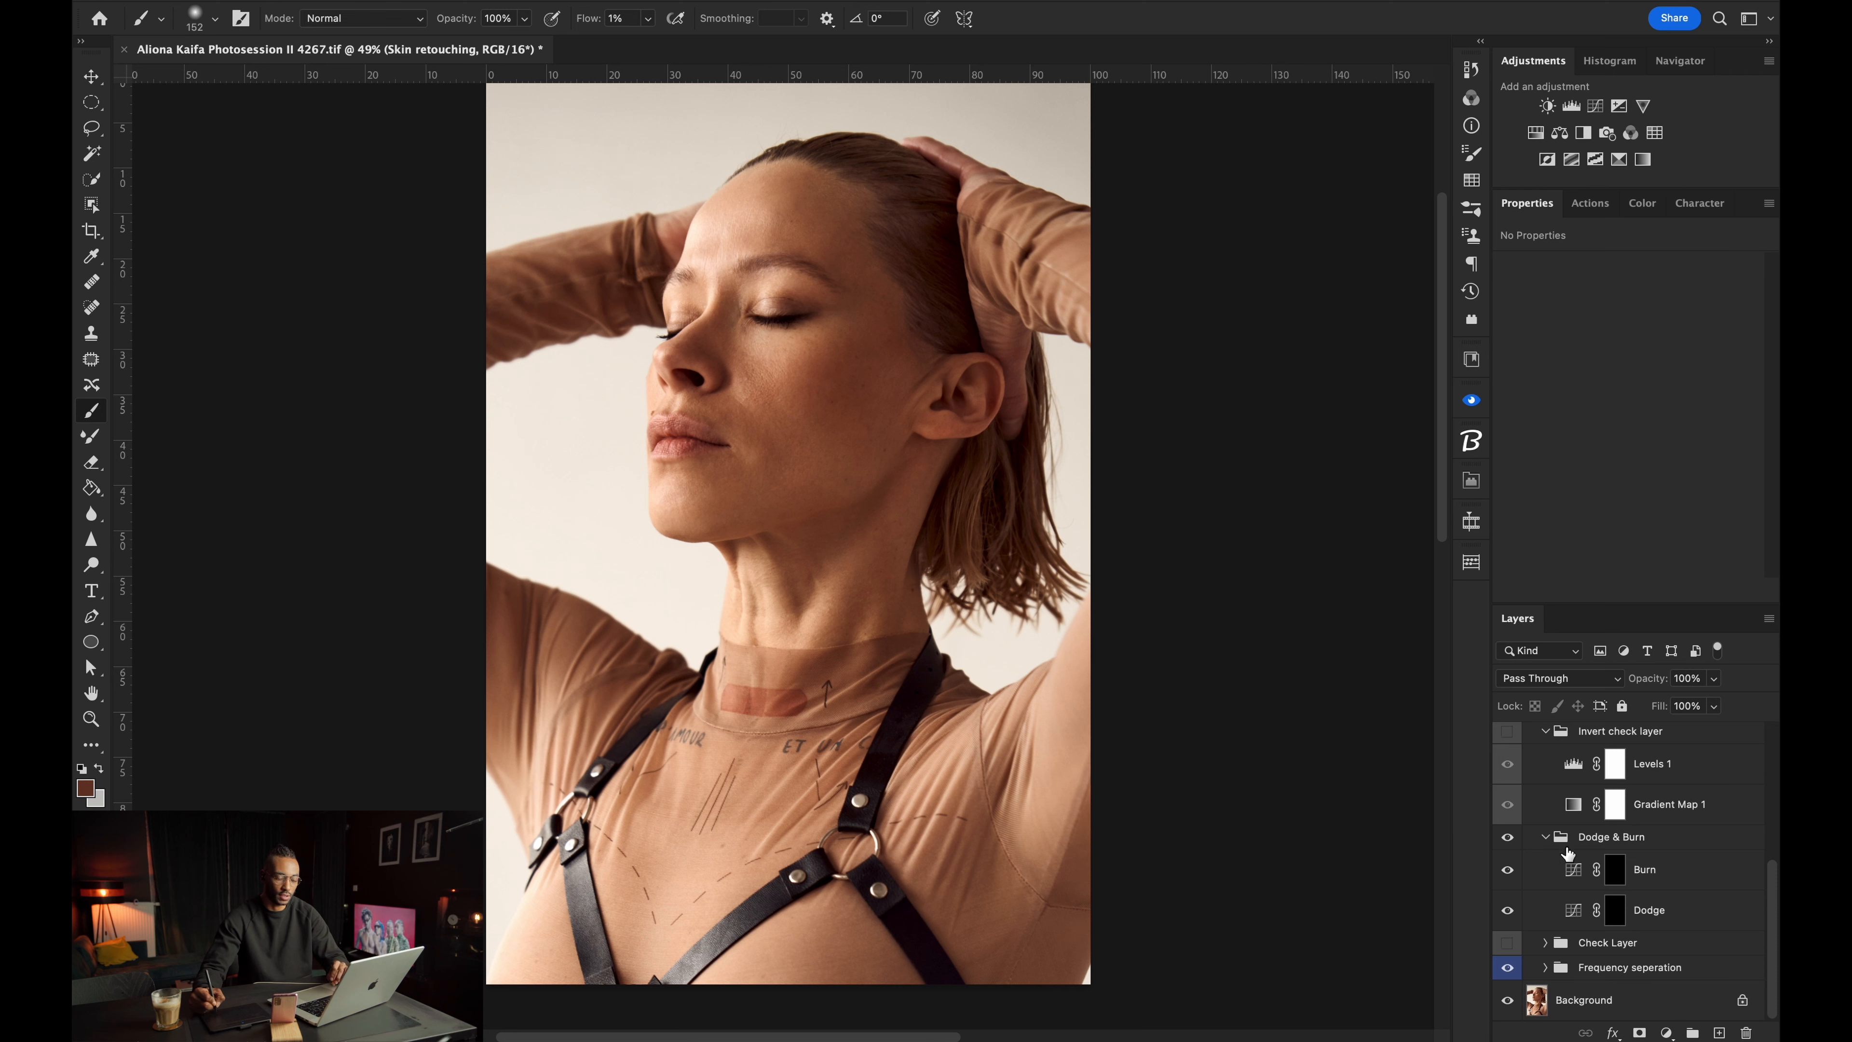
left_click(1615, 912)
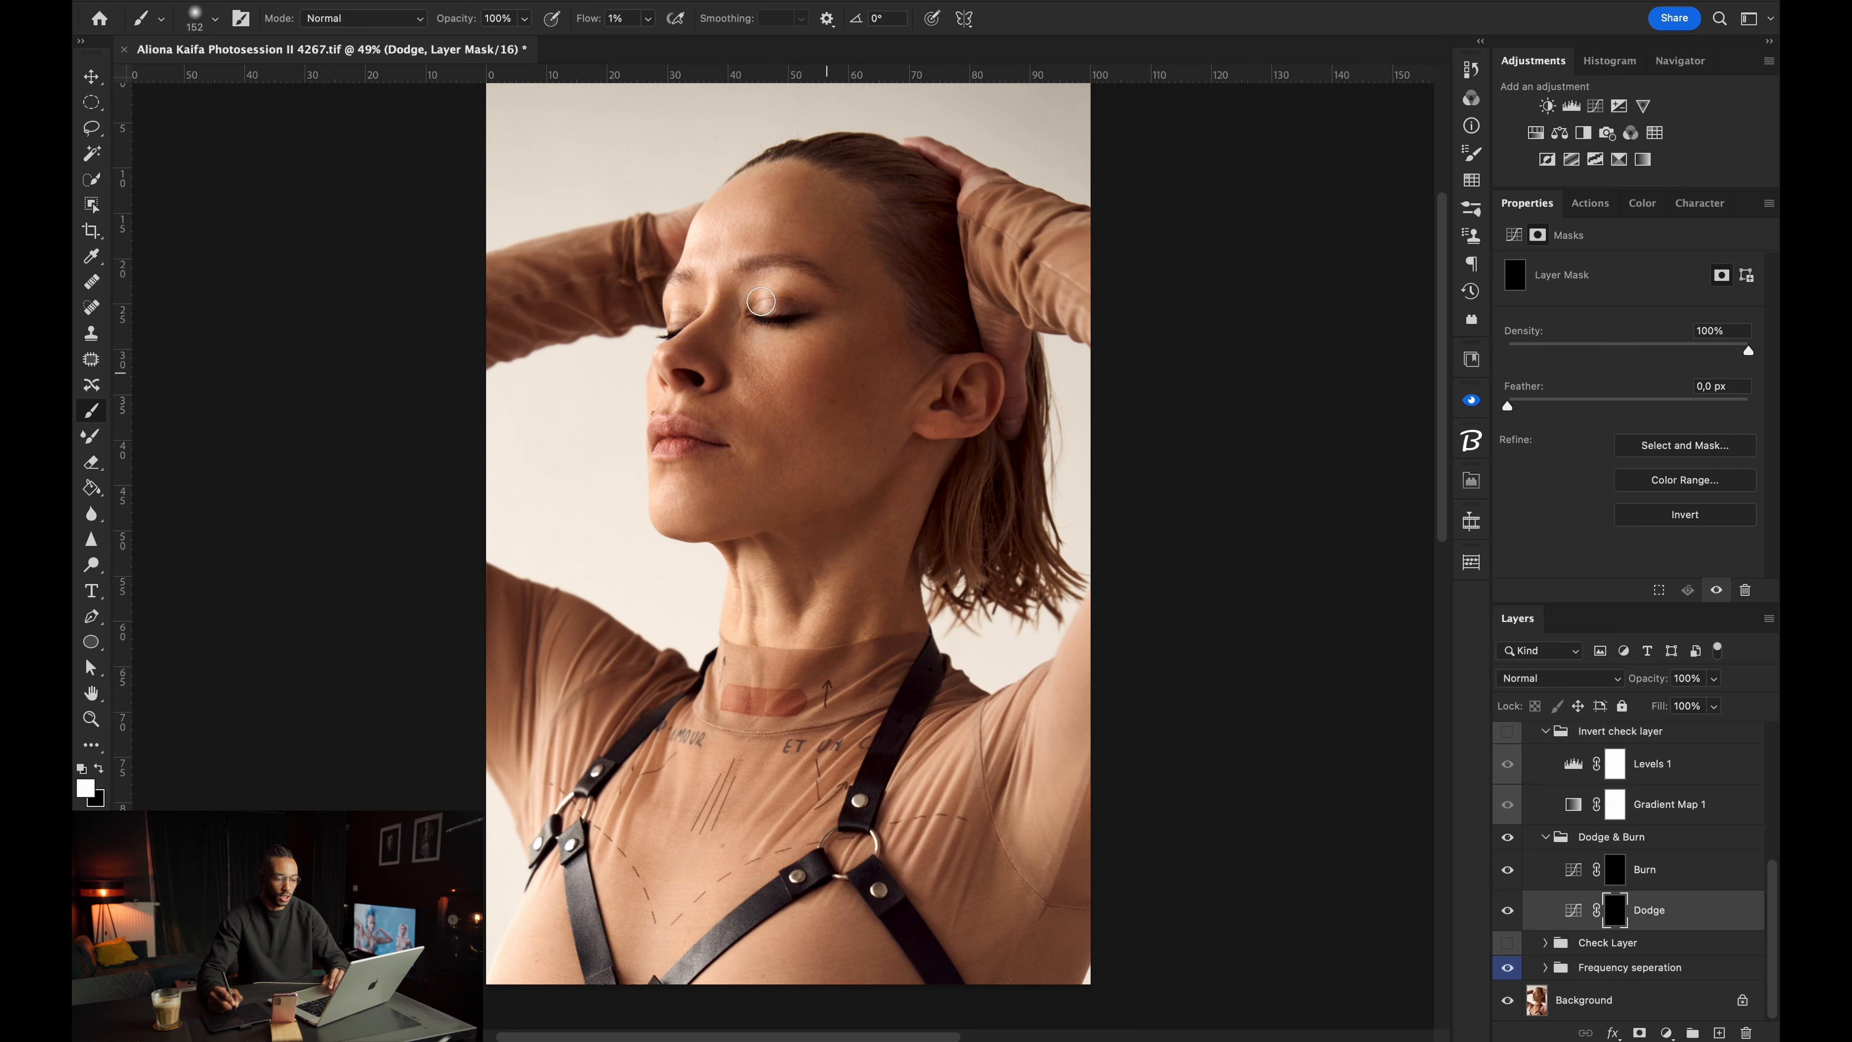
scroll(1593, 828, "up", 1)
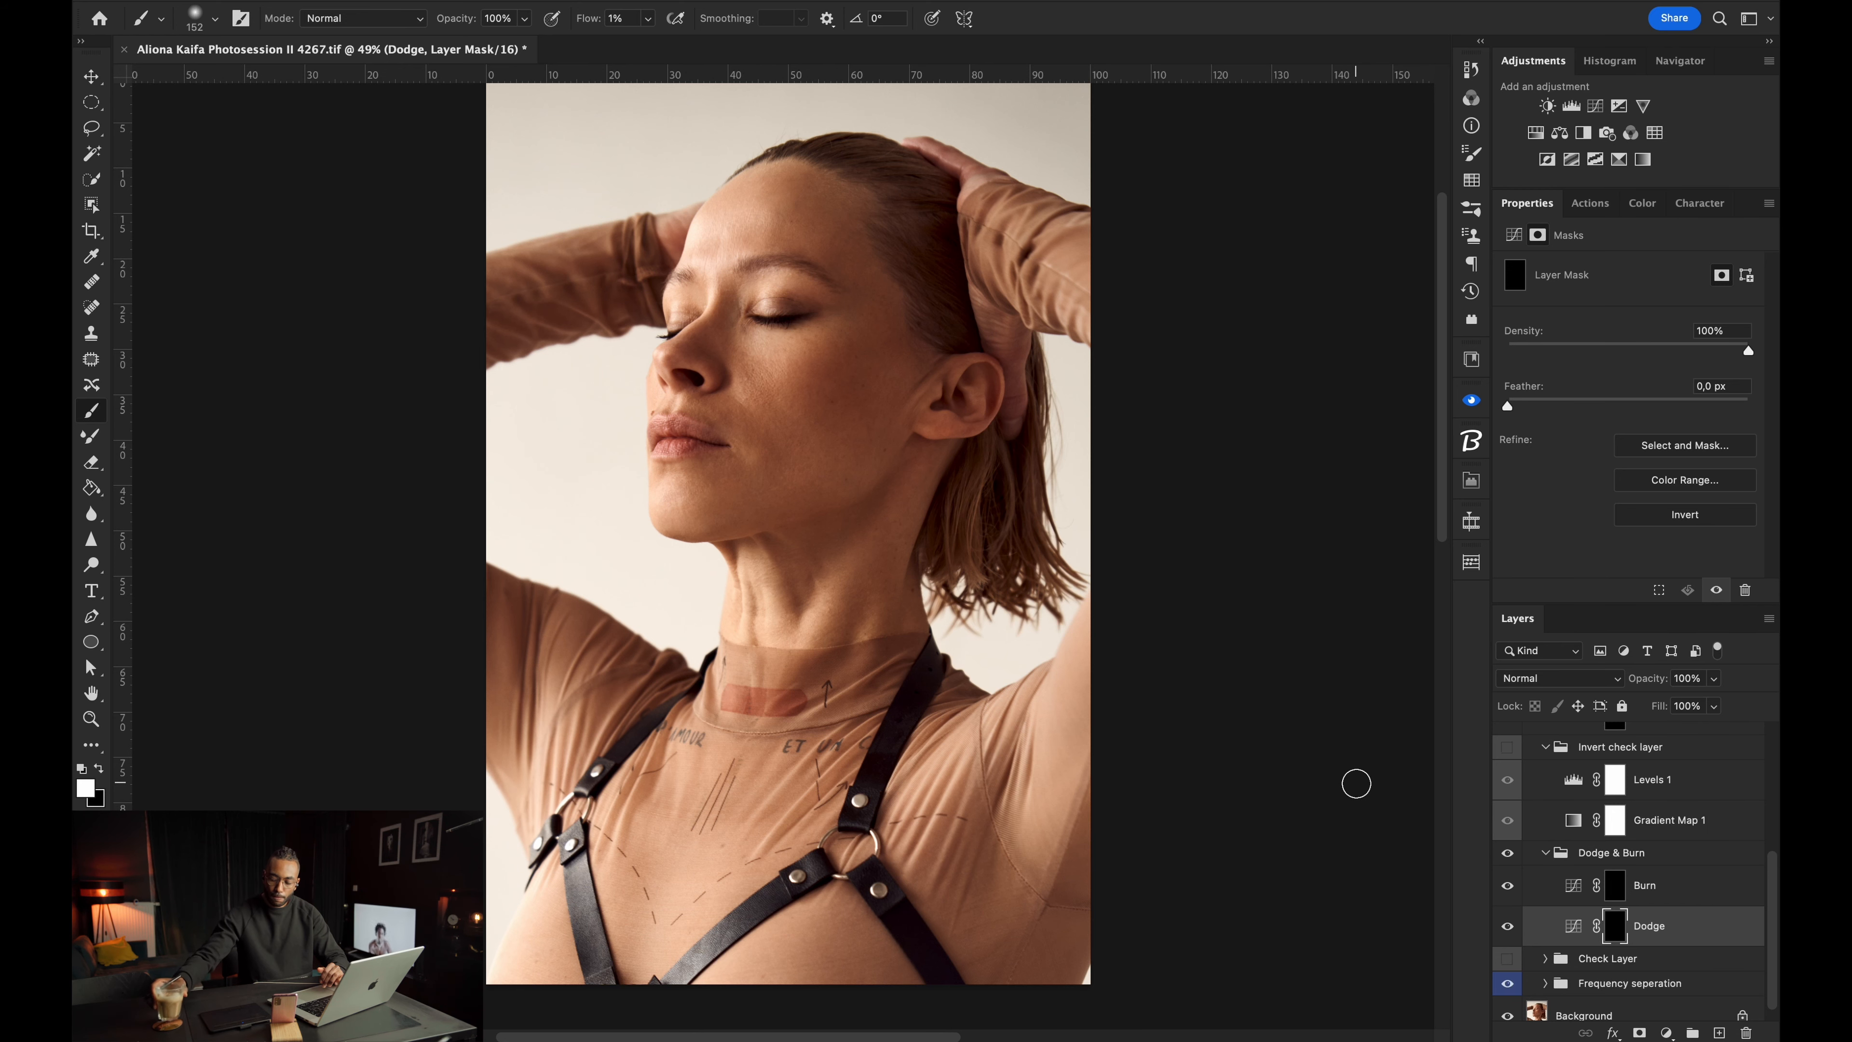
Show the Invert check layer group and set its Levels 1 midtone value to 1,65.
left_click(1507, 747)
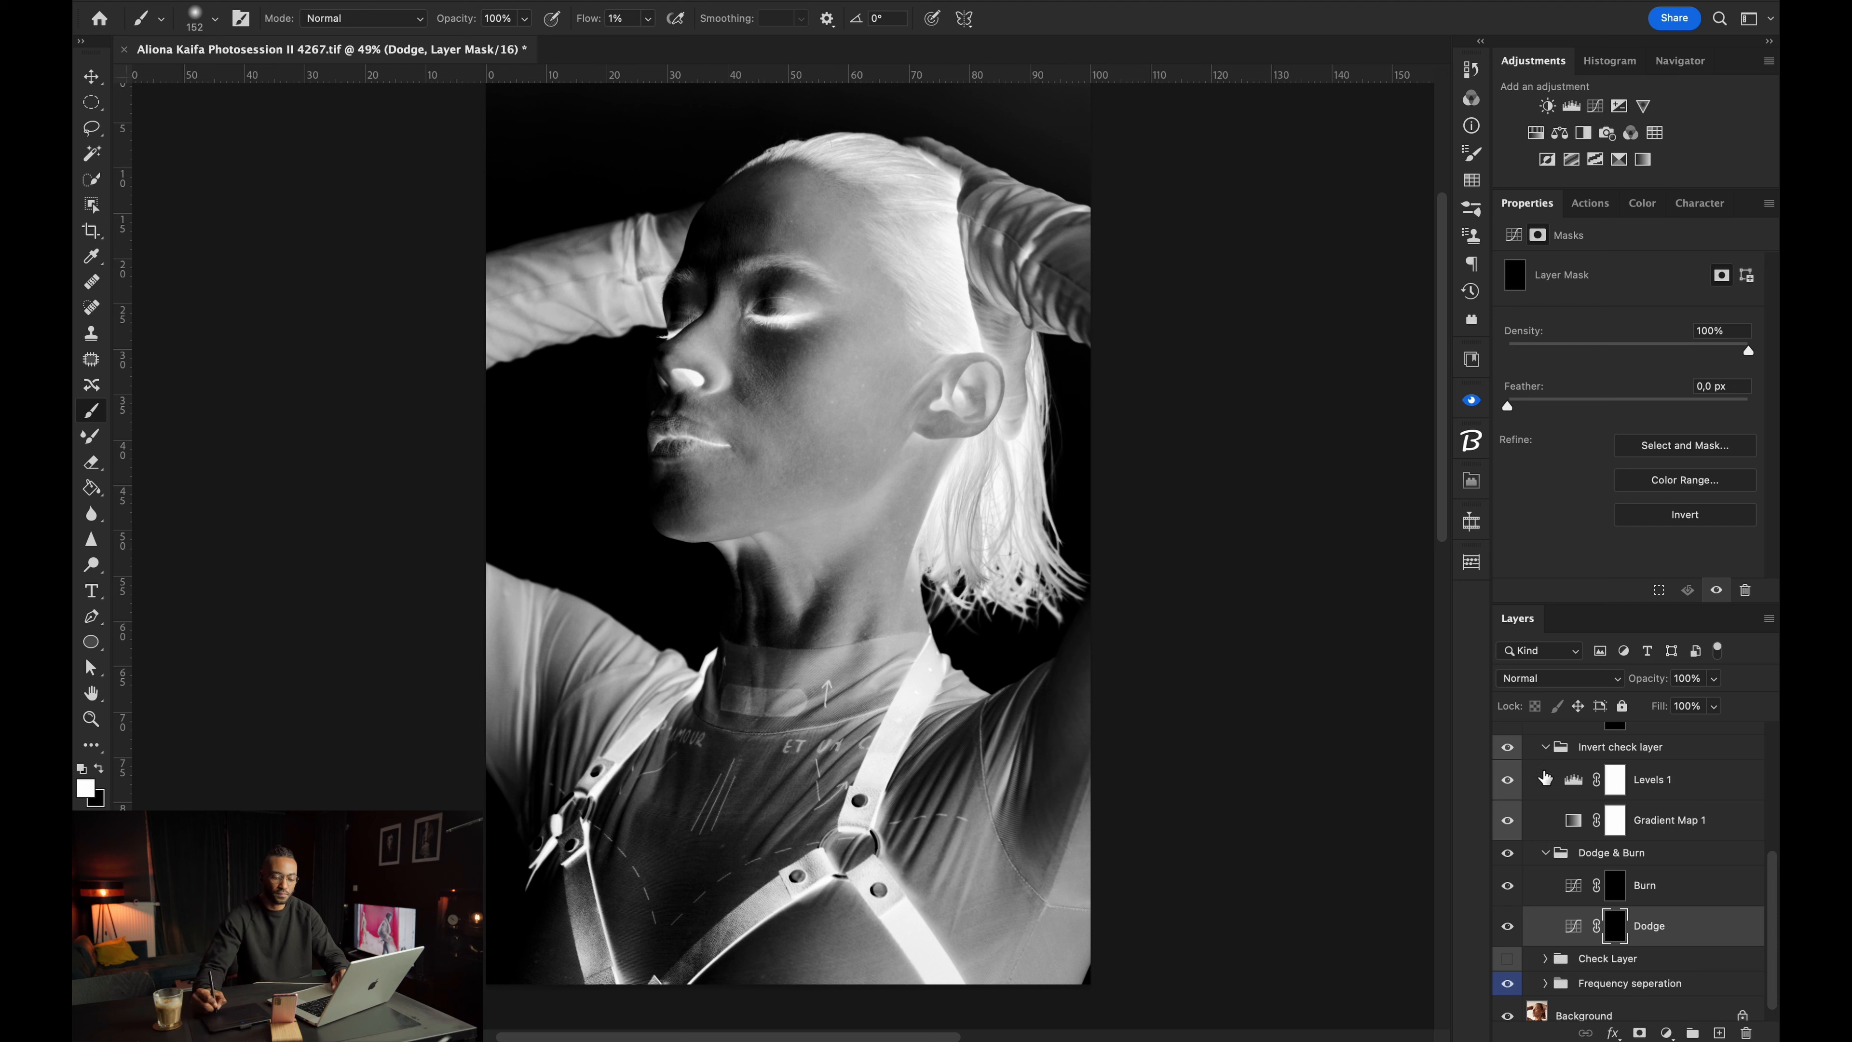
left_click(1574, 783)
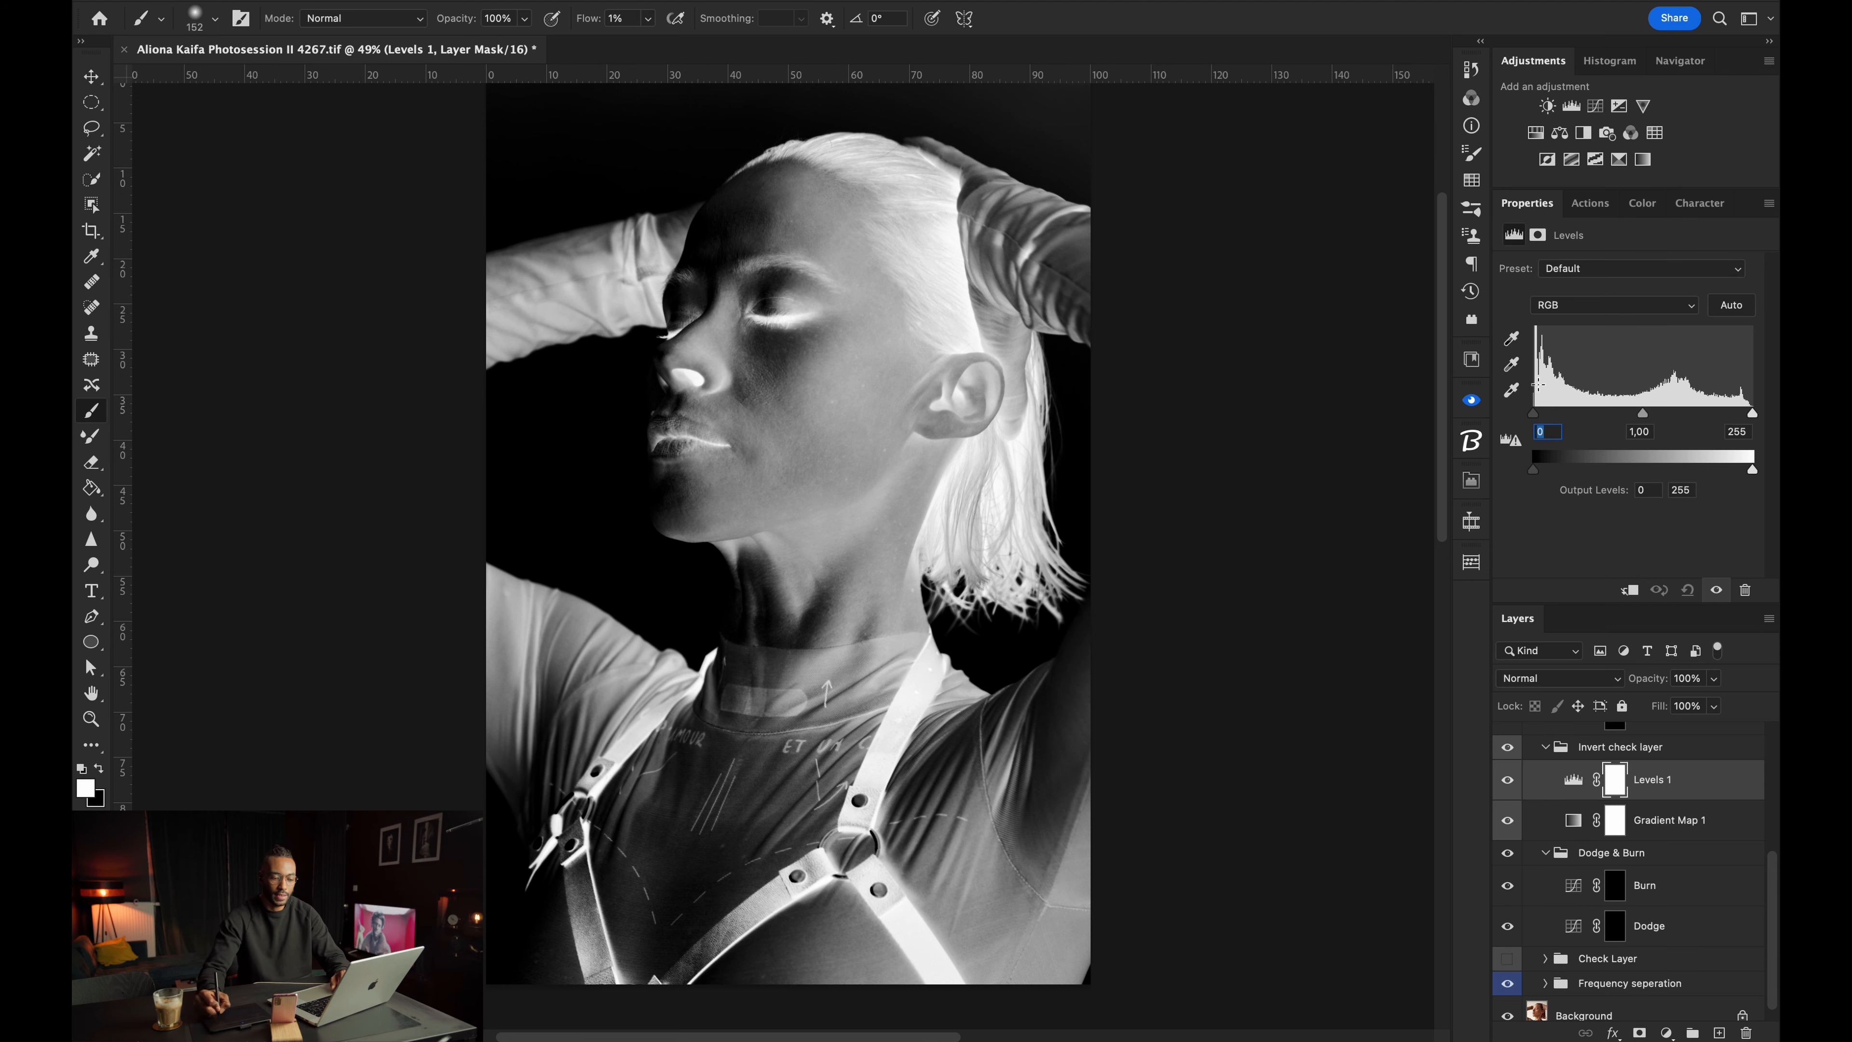
mouse_move(1541, 415)
left_mouse_down()
mouse_move(1567, 416)
mouse_move(1534, 416)
left_mouse_up()
left_click_drag(1644, 417, 1605, 420)
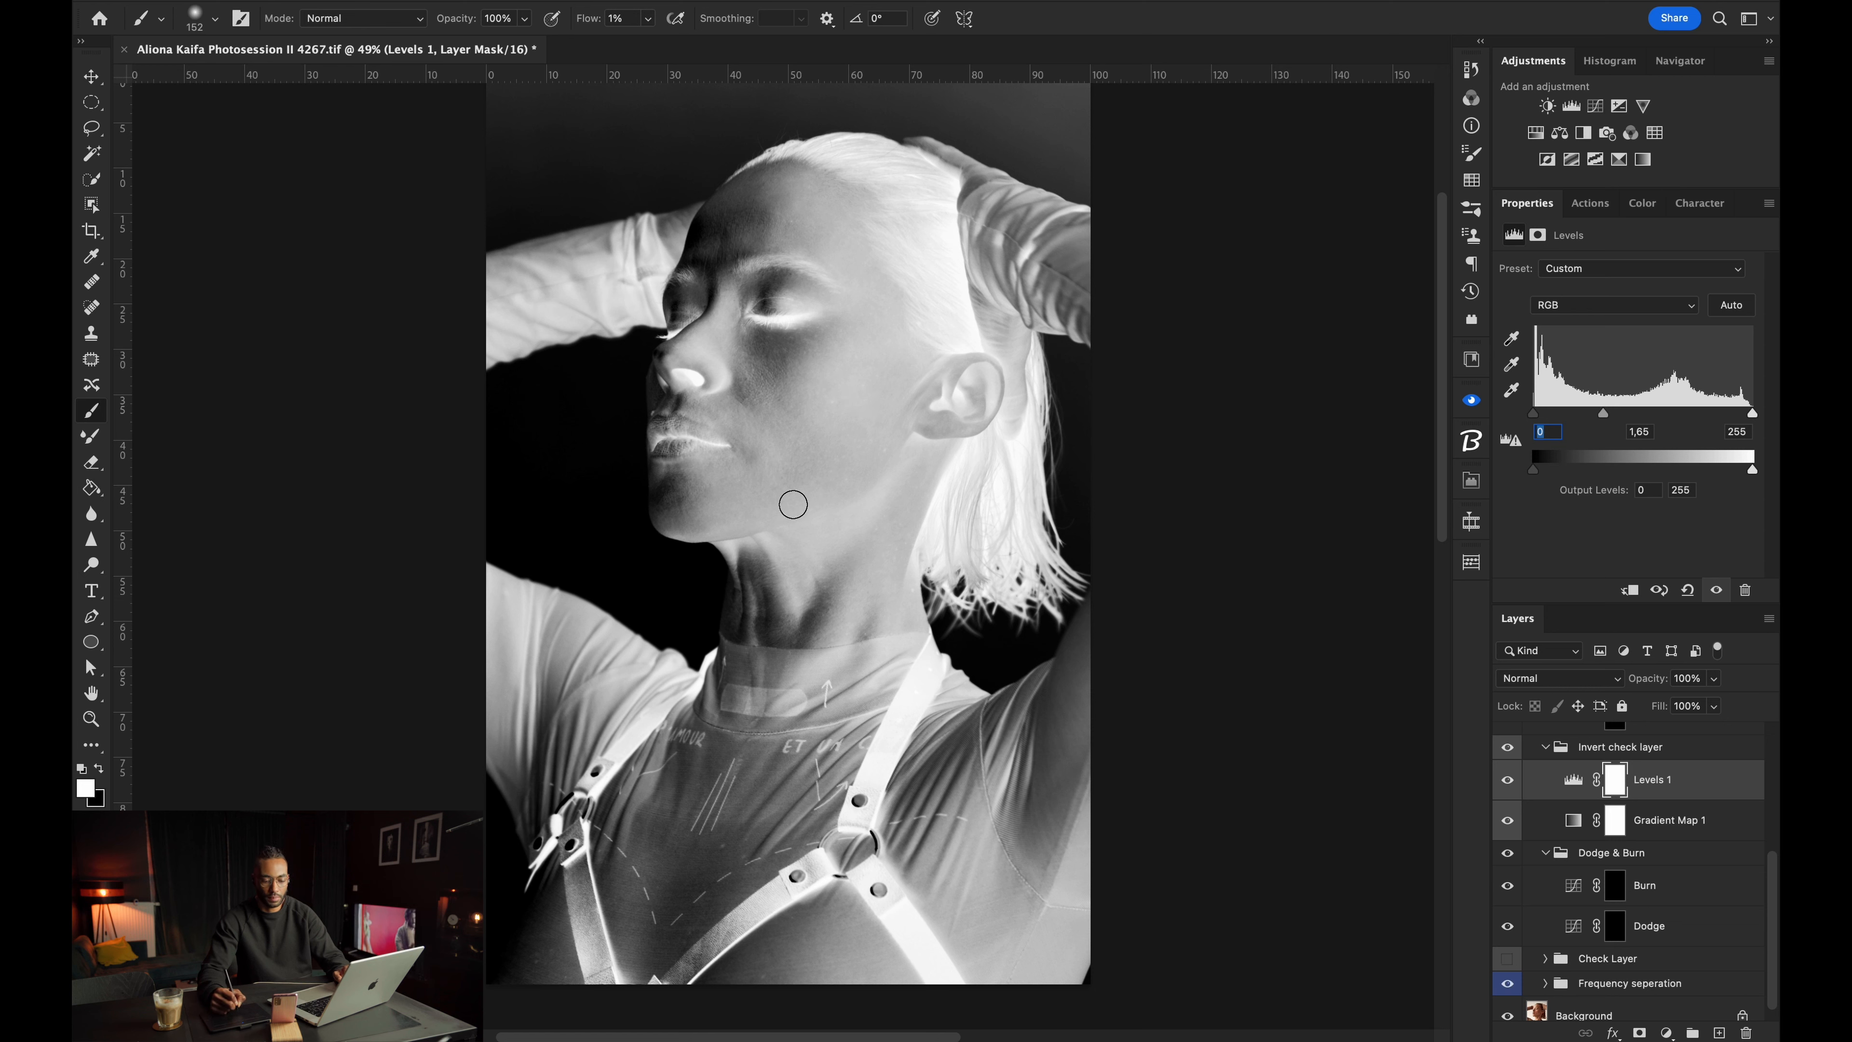
Paint white on the Dodge layer's mask over uneven dark patches of the forehead, eyes, cheek, nose, chin and neck, adjusting the brush size.
left_click(1615, 927)
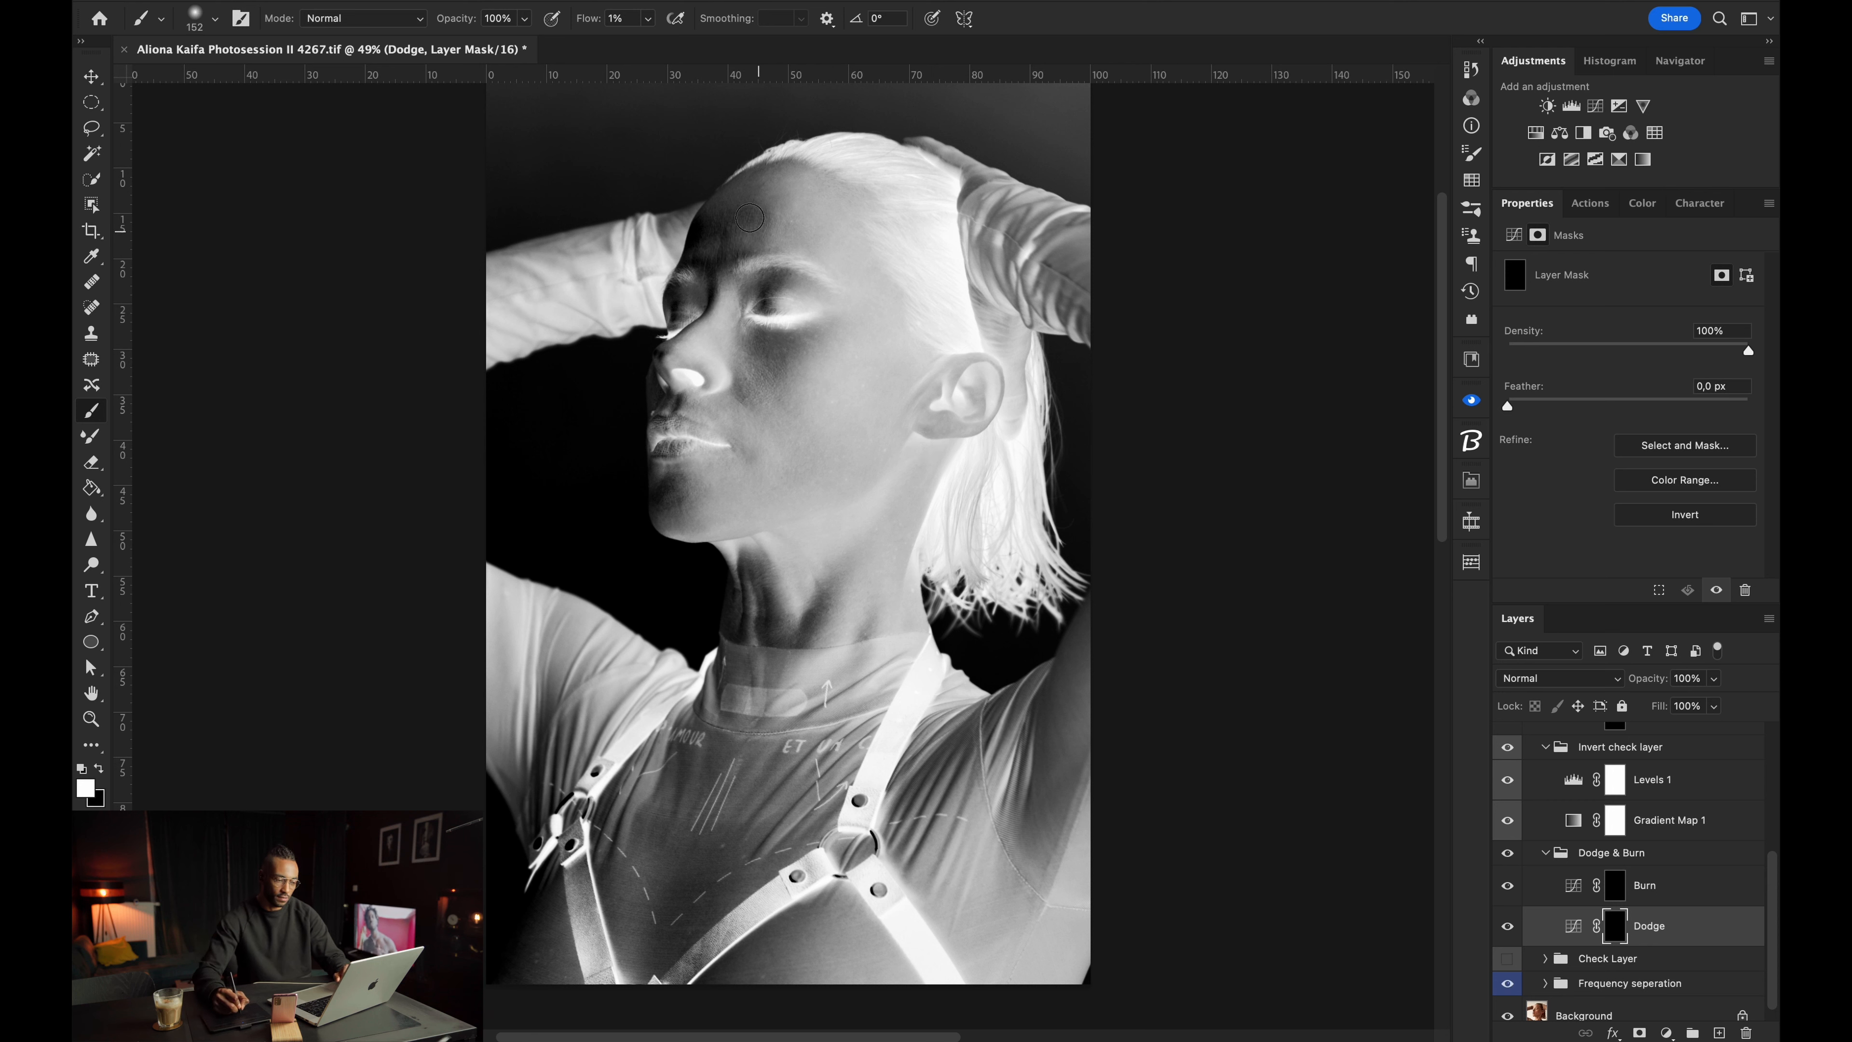
mouse_move(751, 208)
left_mouse_down()
mouse_move(748, 247)
mouse_move(771, 192)
mouse_move(720, 243)
left_mouse_up()
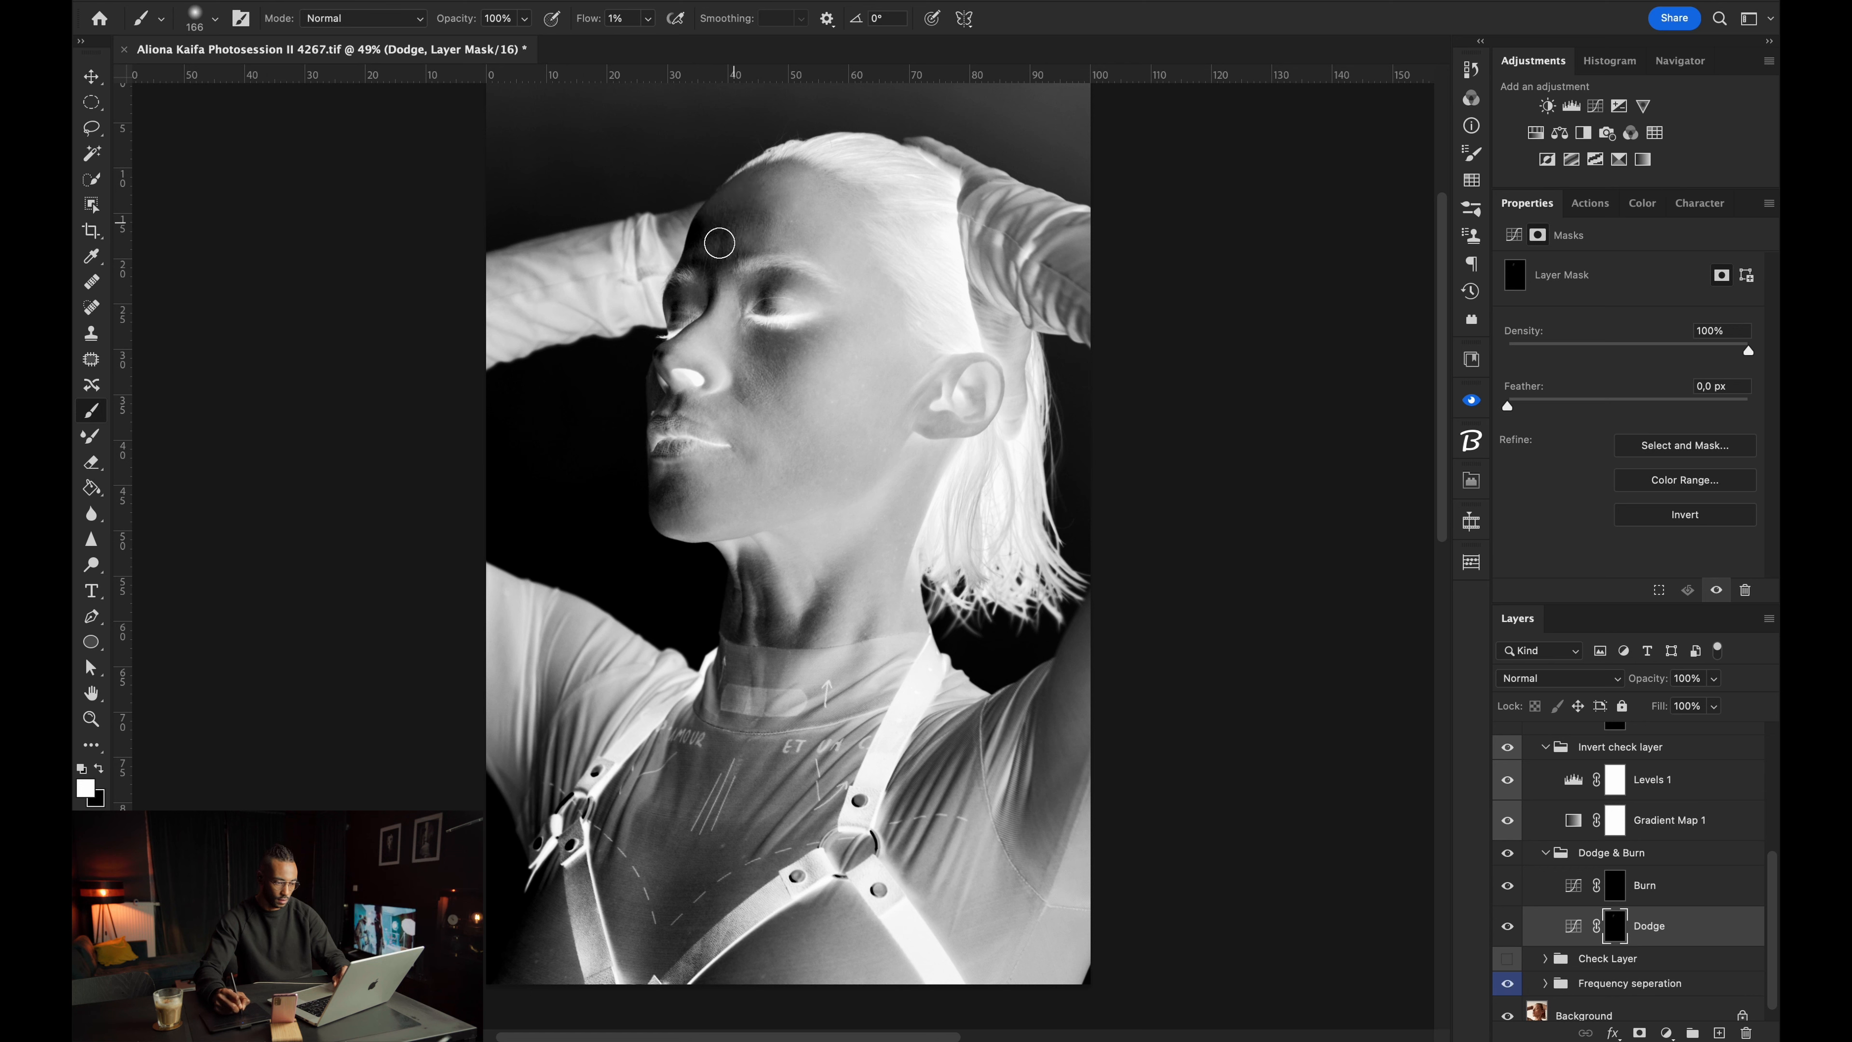
left_click_drag(779, 300, 694, 305)
right_click(694, 298)
left_click(677, 311)
mouse_move(794, 372)
left_mouse_down()
mouse_move(757, 372)
mouse_move(817, 345)
mouse_move(761, 394)
left_mouse_up()
mouse_move(718, 336)
left_mouse_down()
mouse_move(655, 356)
mouse_move(713, 305)
mouse_move(704, 252)
mouse_move(719, 252)
left_mouse_up()
mouse_move(681, 499)
left_mouse_down()
mouse_move(692, 489)
mouse_move(669, 496)
left_mouse_up()
mouse_move(787, 609)
left_mouse_down()
mouse_move(738, 636)
mouse_move(742, 576)
mouse_move(789, 632)
left_mouse_up()
mouse_move(789, 633)
left_mouse_down()
mouse_move(760, 568)
mouse_move(829, 592)
left_mouse_up()
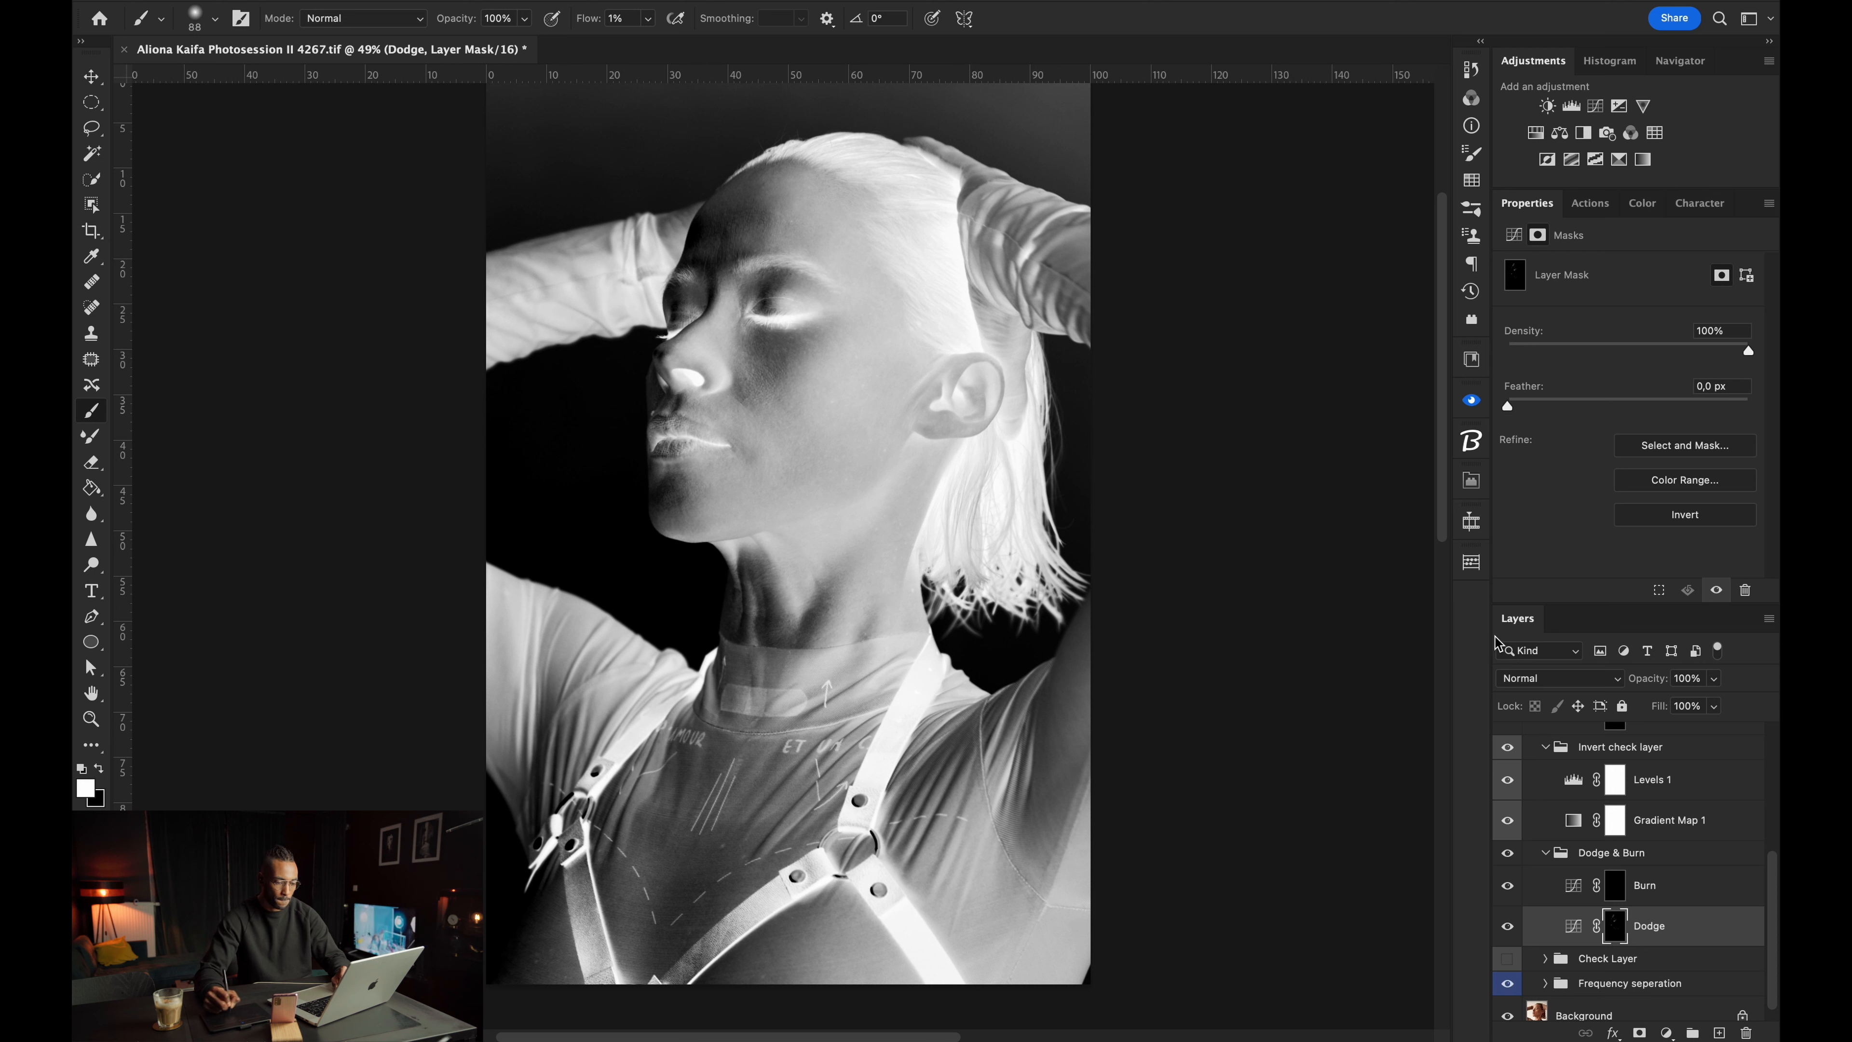
Paint white on the Burn layer's mask over uneven bright patches of the jaw, cheek, temple, nose and neck, varying the brush size.
left_click(1612, 884)
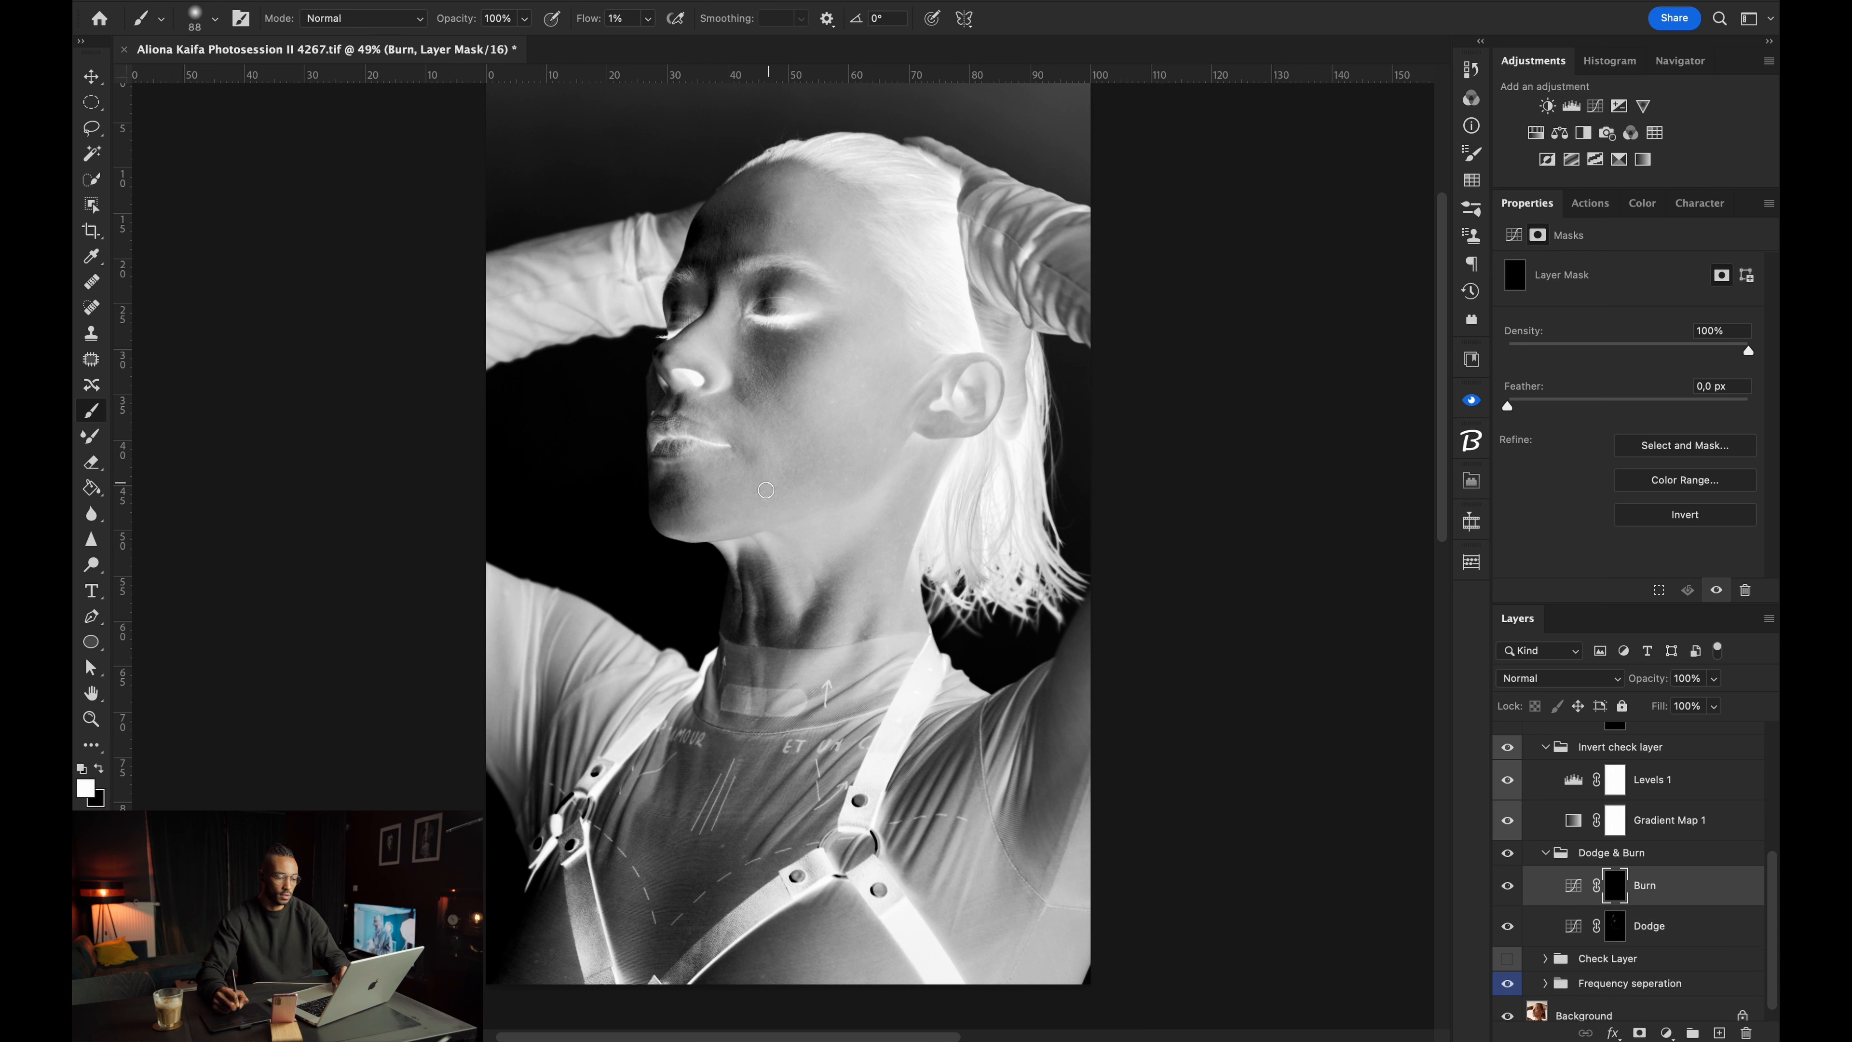
left_click_drag(699, 522, 711, 520)
mouse_move(707, 525)
left_mouse_down()
mouse_move(673, 527)
mouse_move(765, 518)
left_mouse_up()
left_click_drag(825, 396, 842, 395)
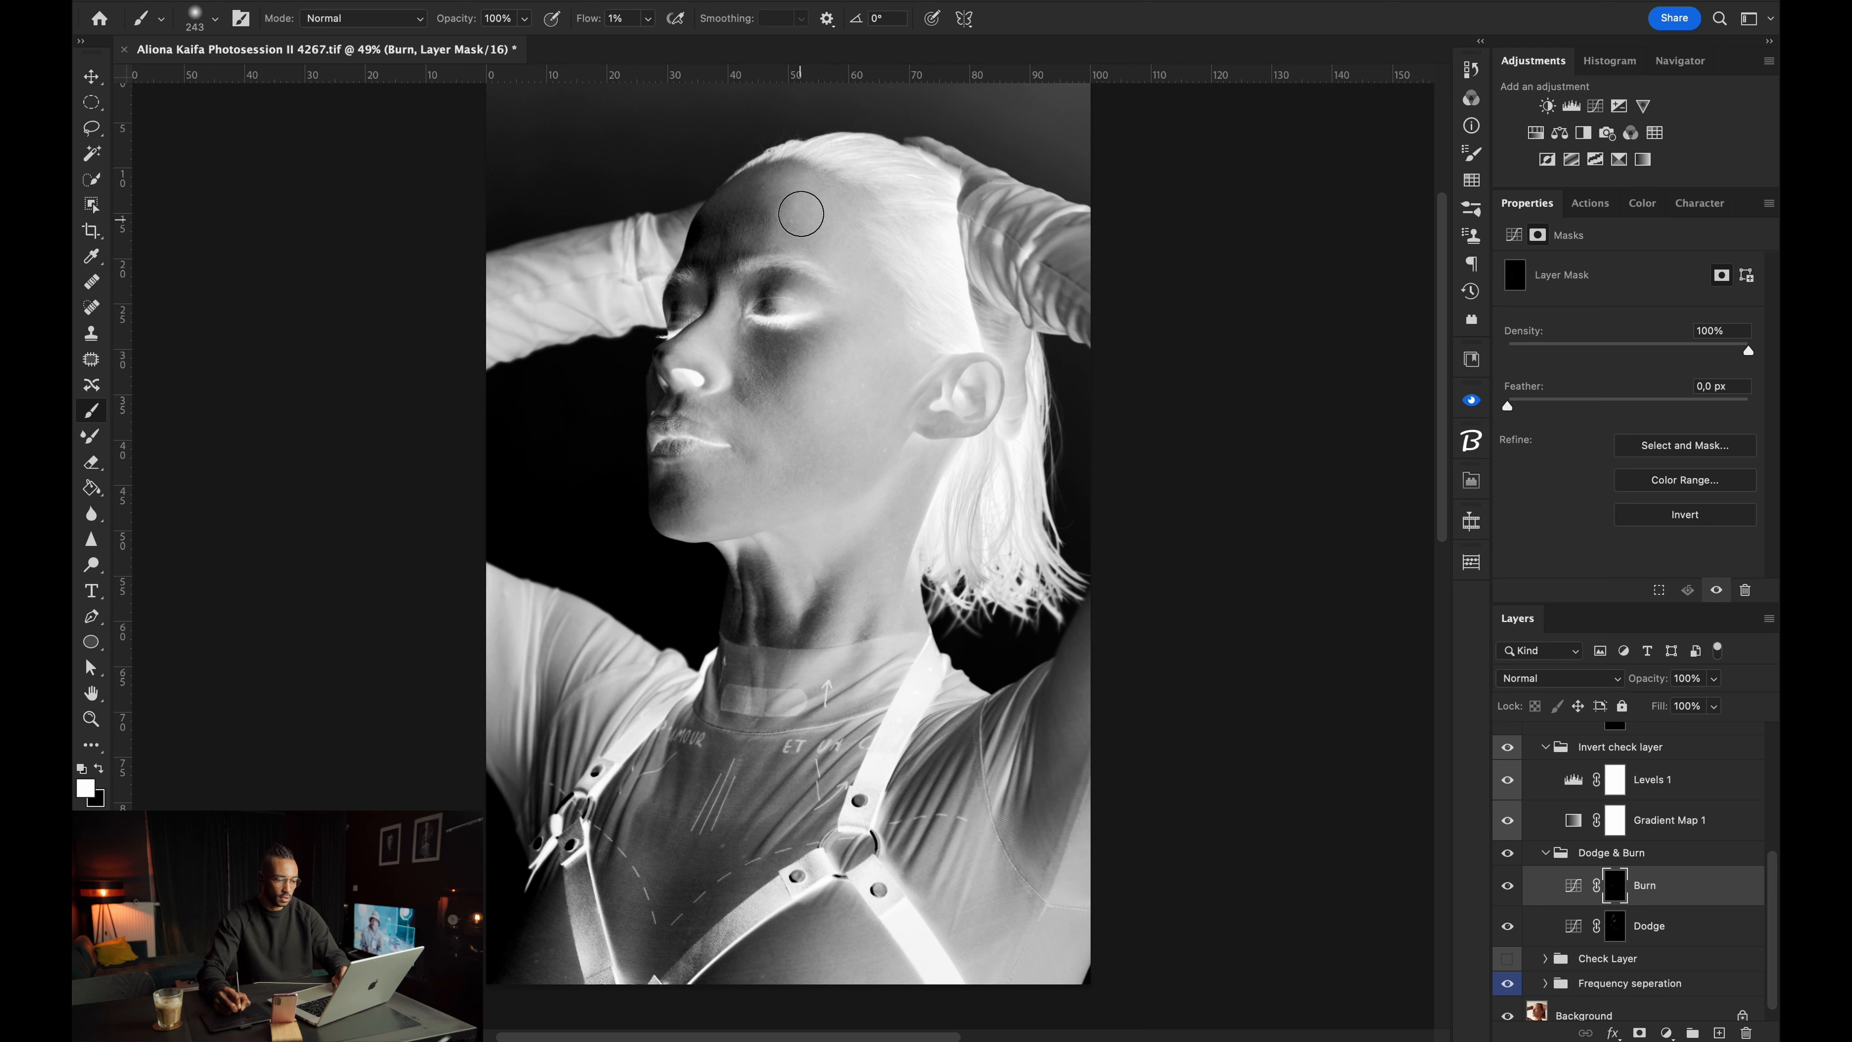
left_click_drag(881, 368, 790, 308)
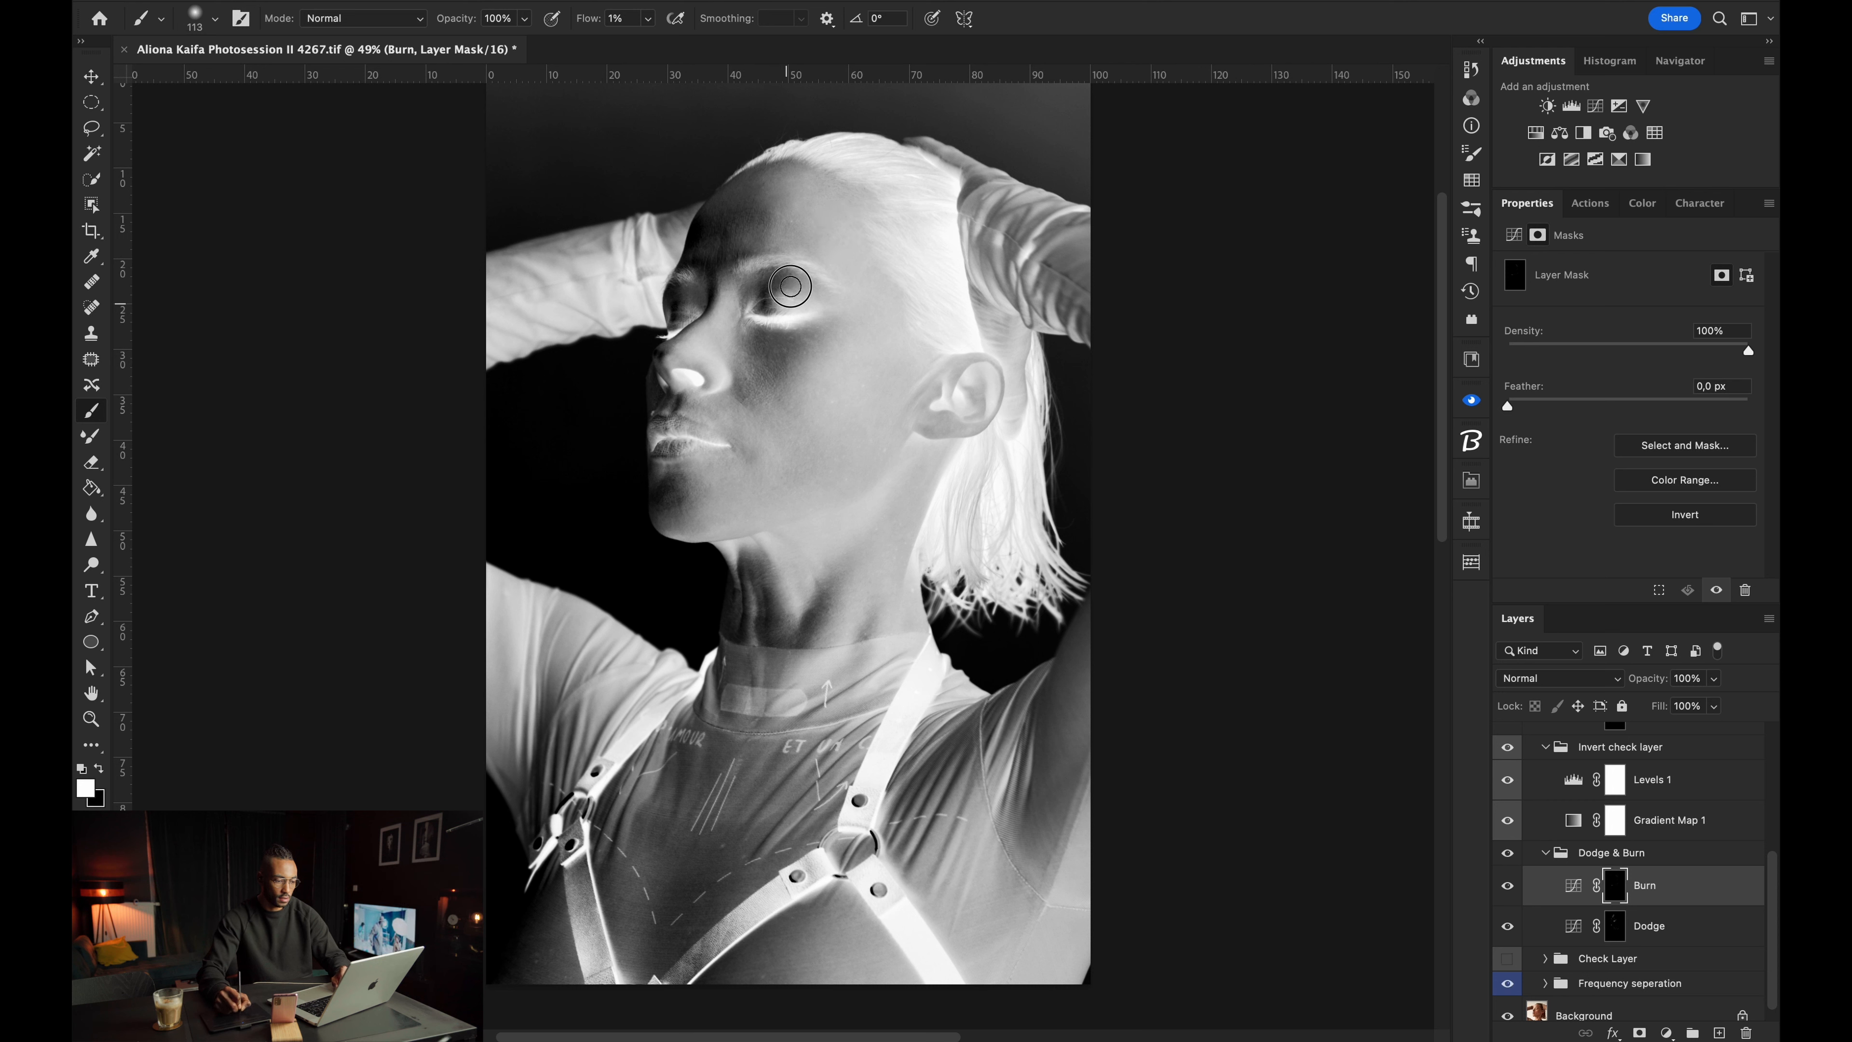
left_click_drag(719, 362, 706, 357)
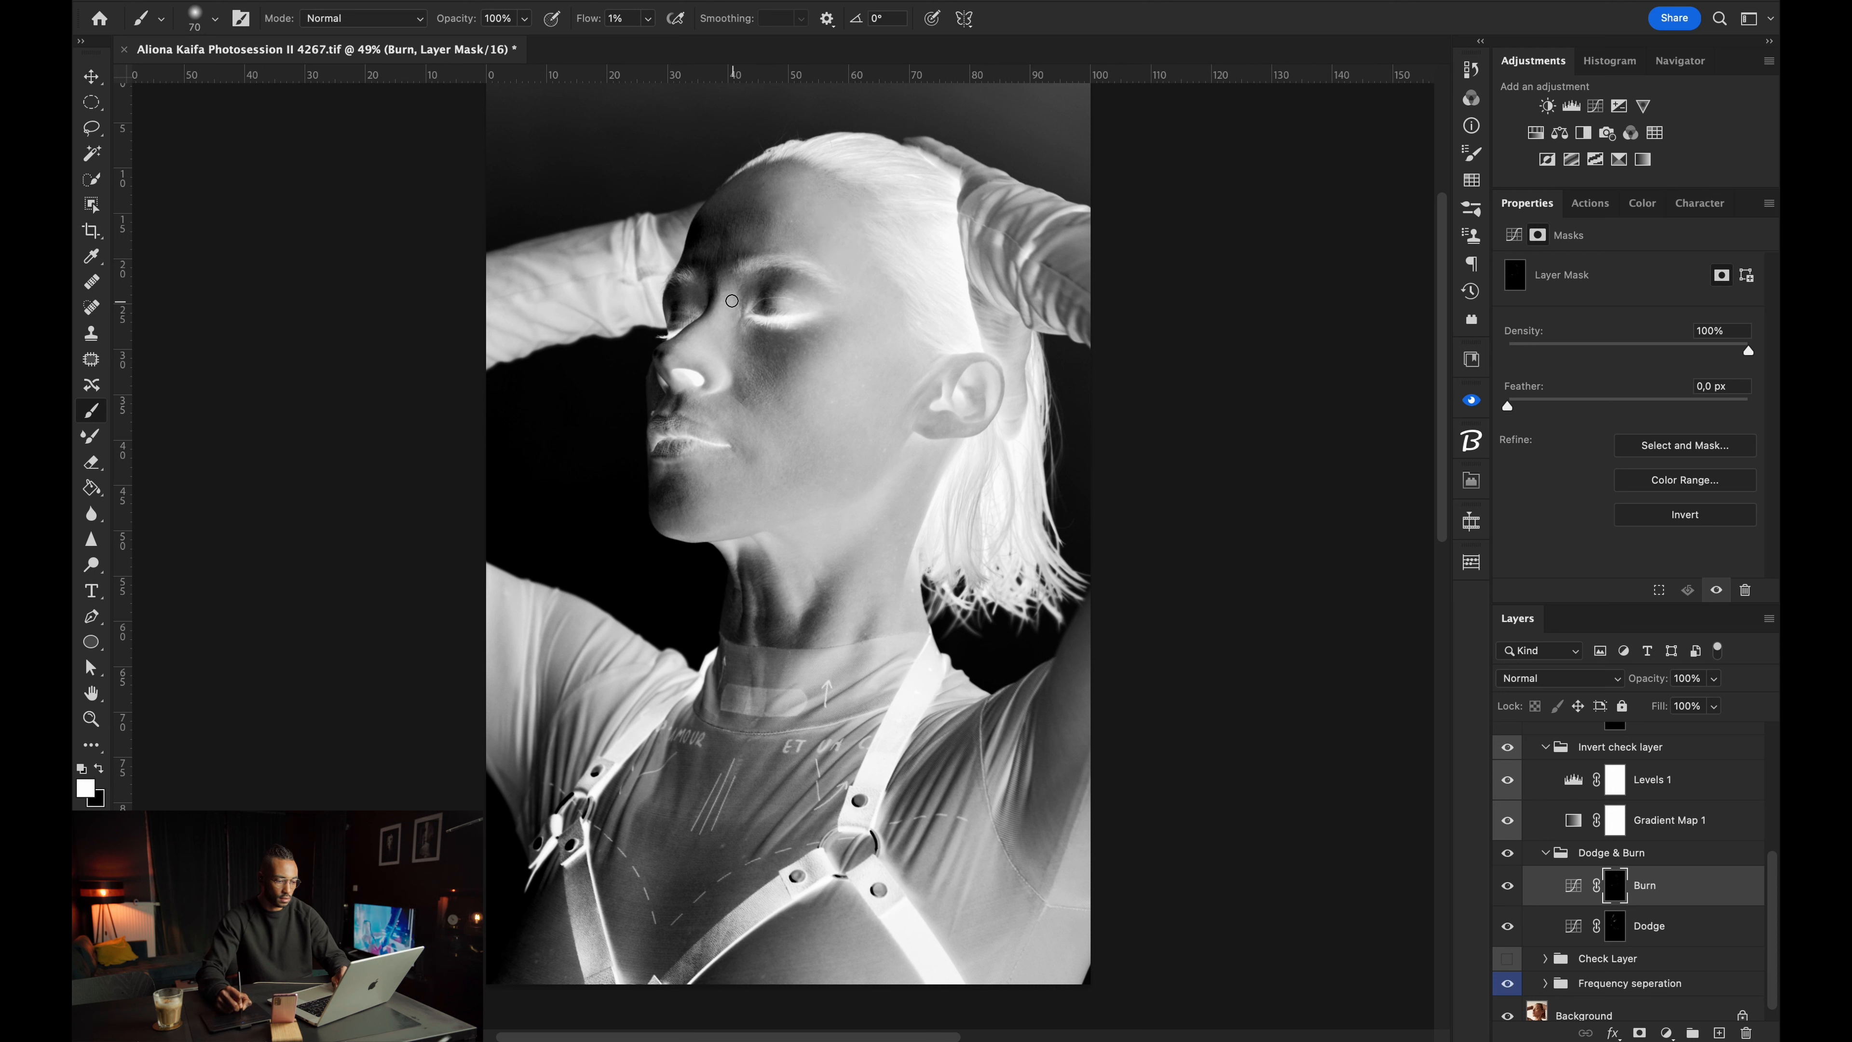
left_click_drag(757, 631, 748, 574)
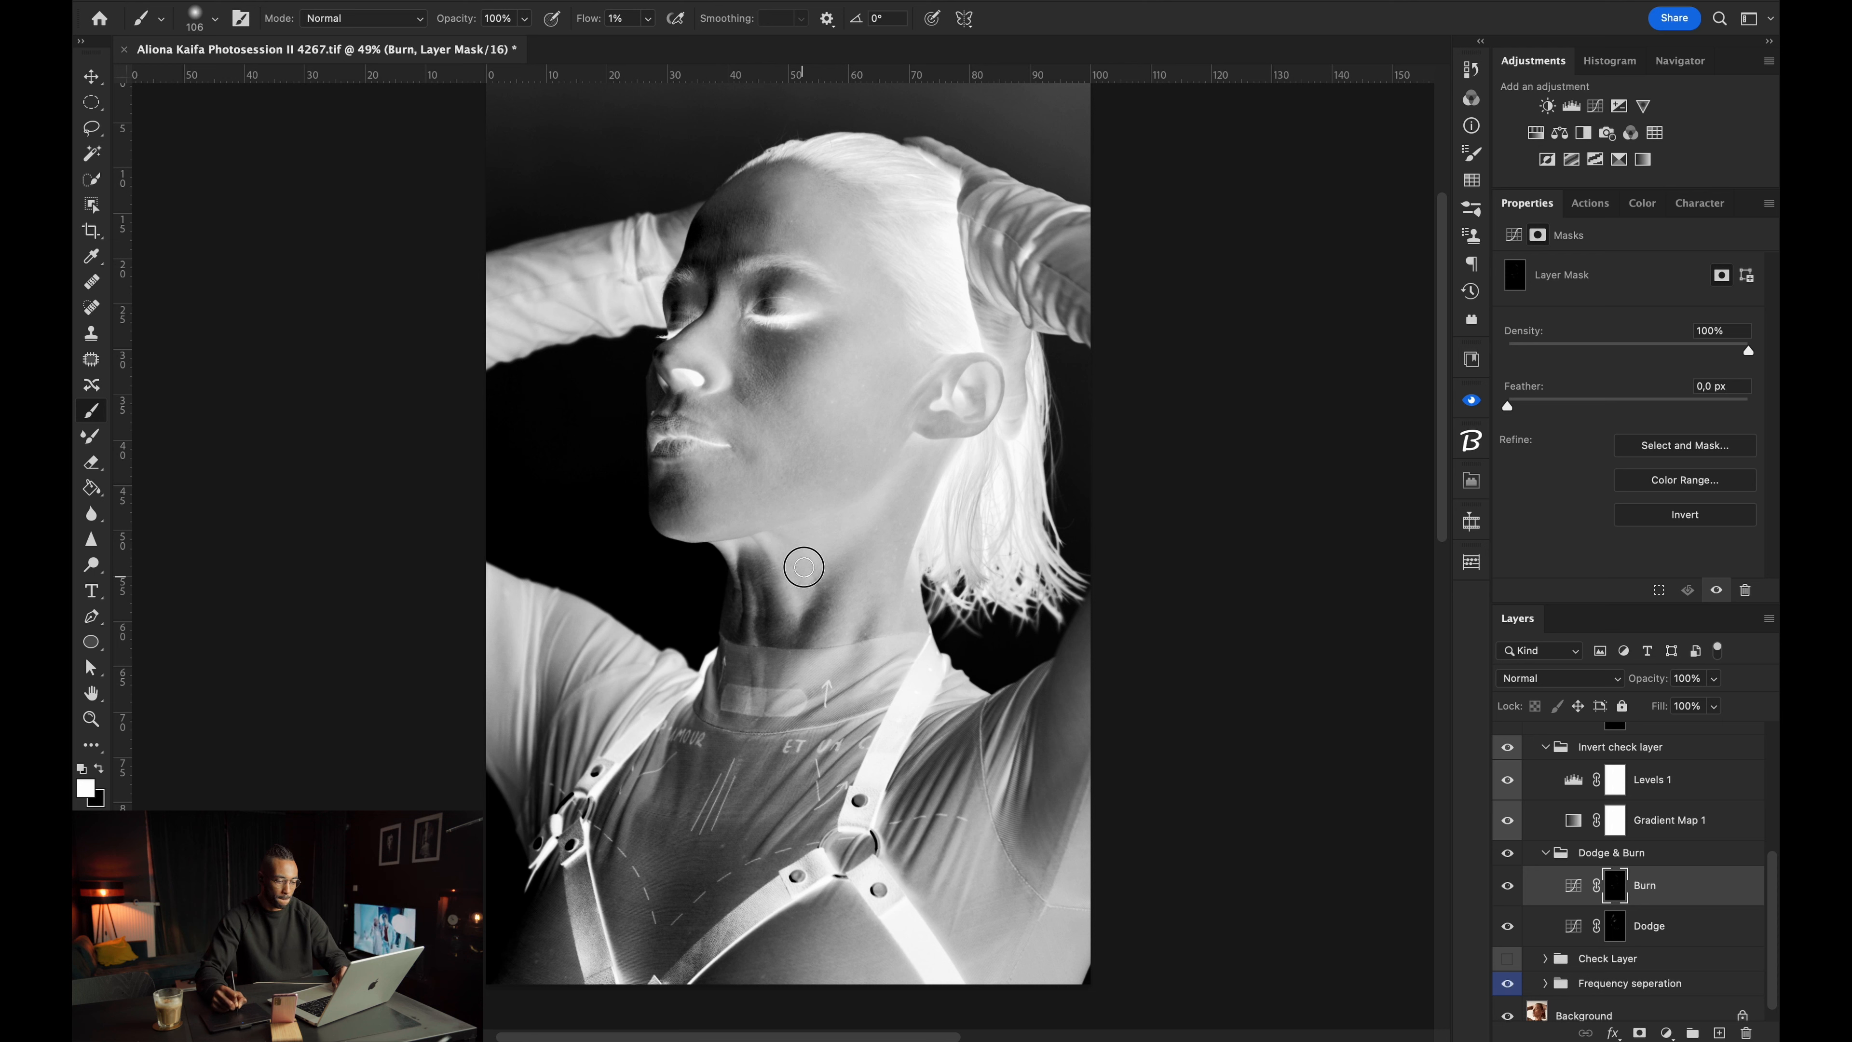
left_click_drag(912, 486, 912, 490)
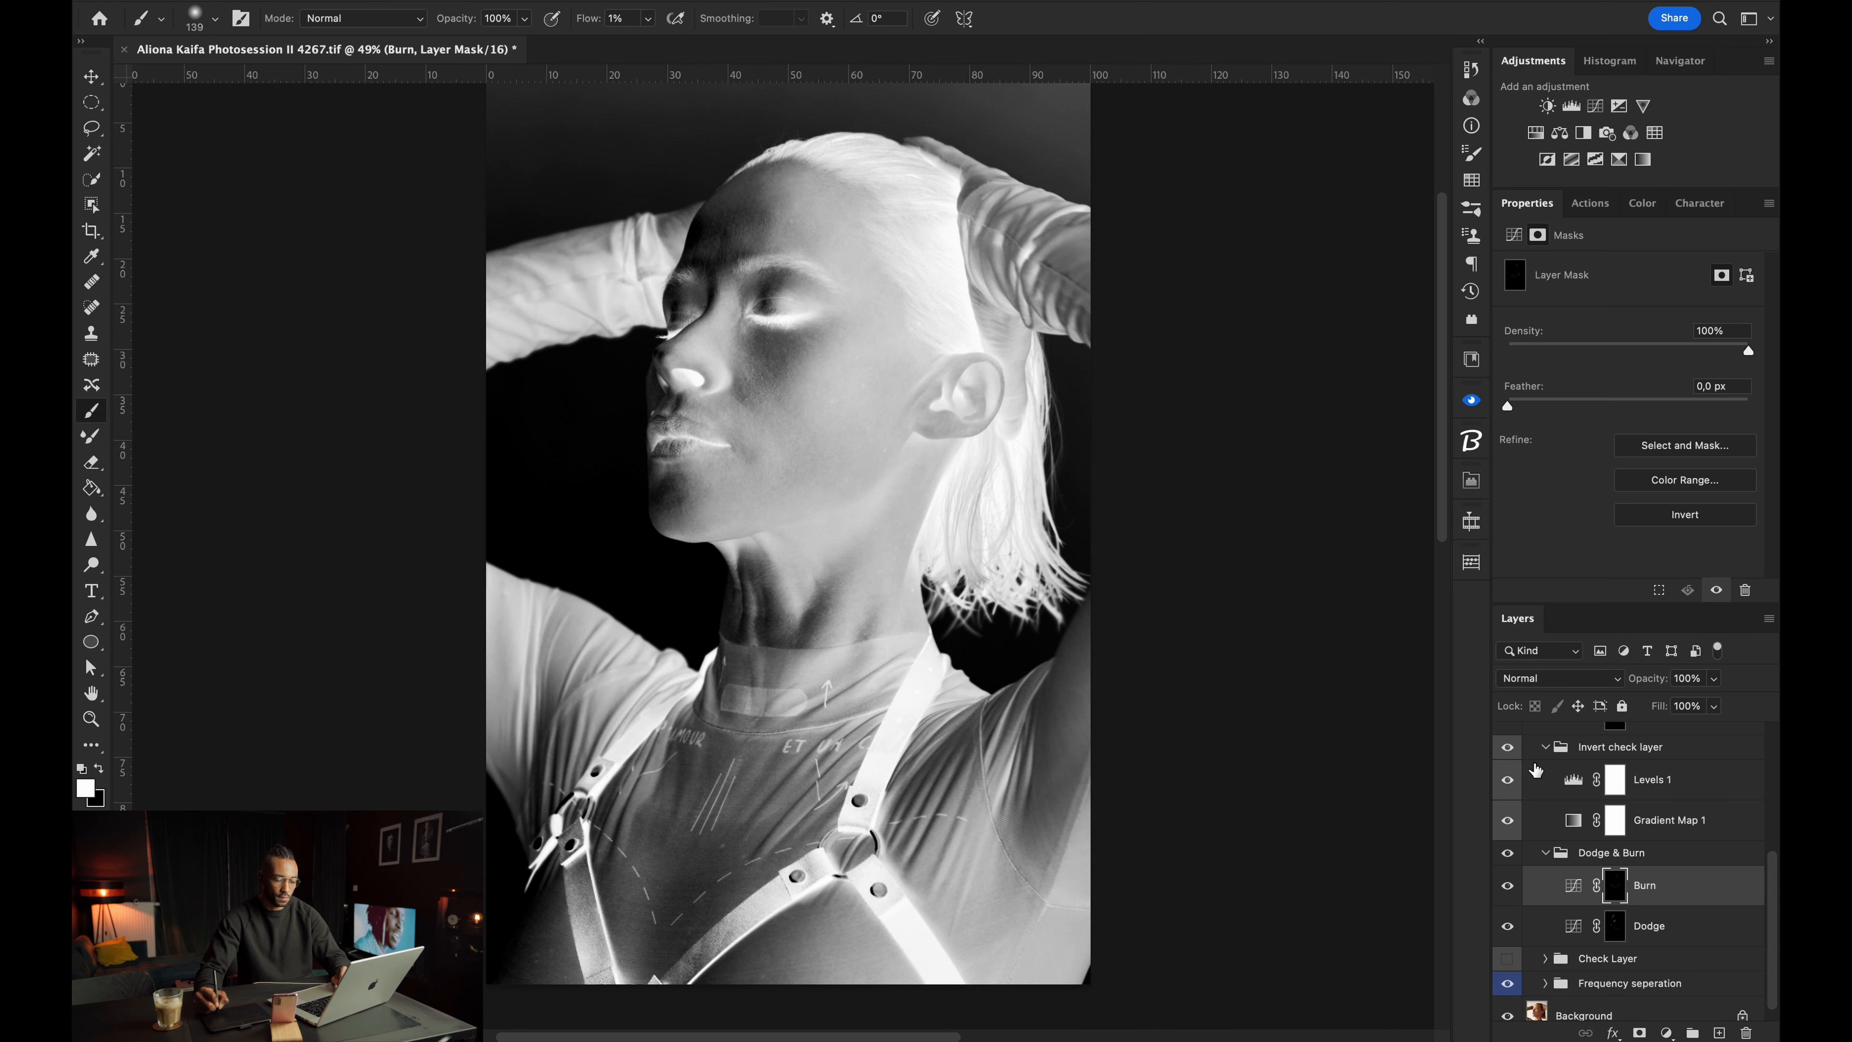
Hide the Invert check layer group and toggle the Dodge & Burn group's visibility to compare the skin before and after.
left_click(1508, 748)
left_click(1508, 853)
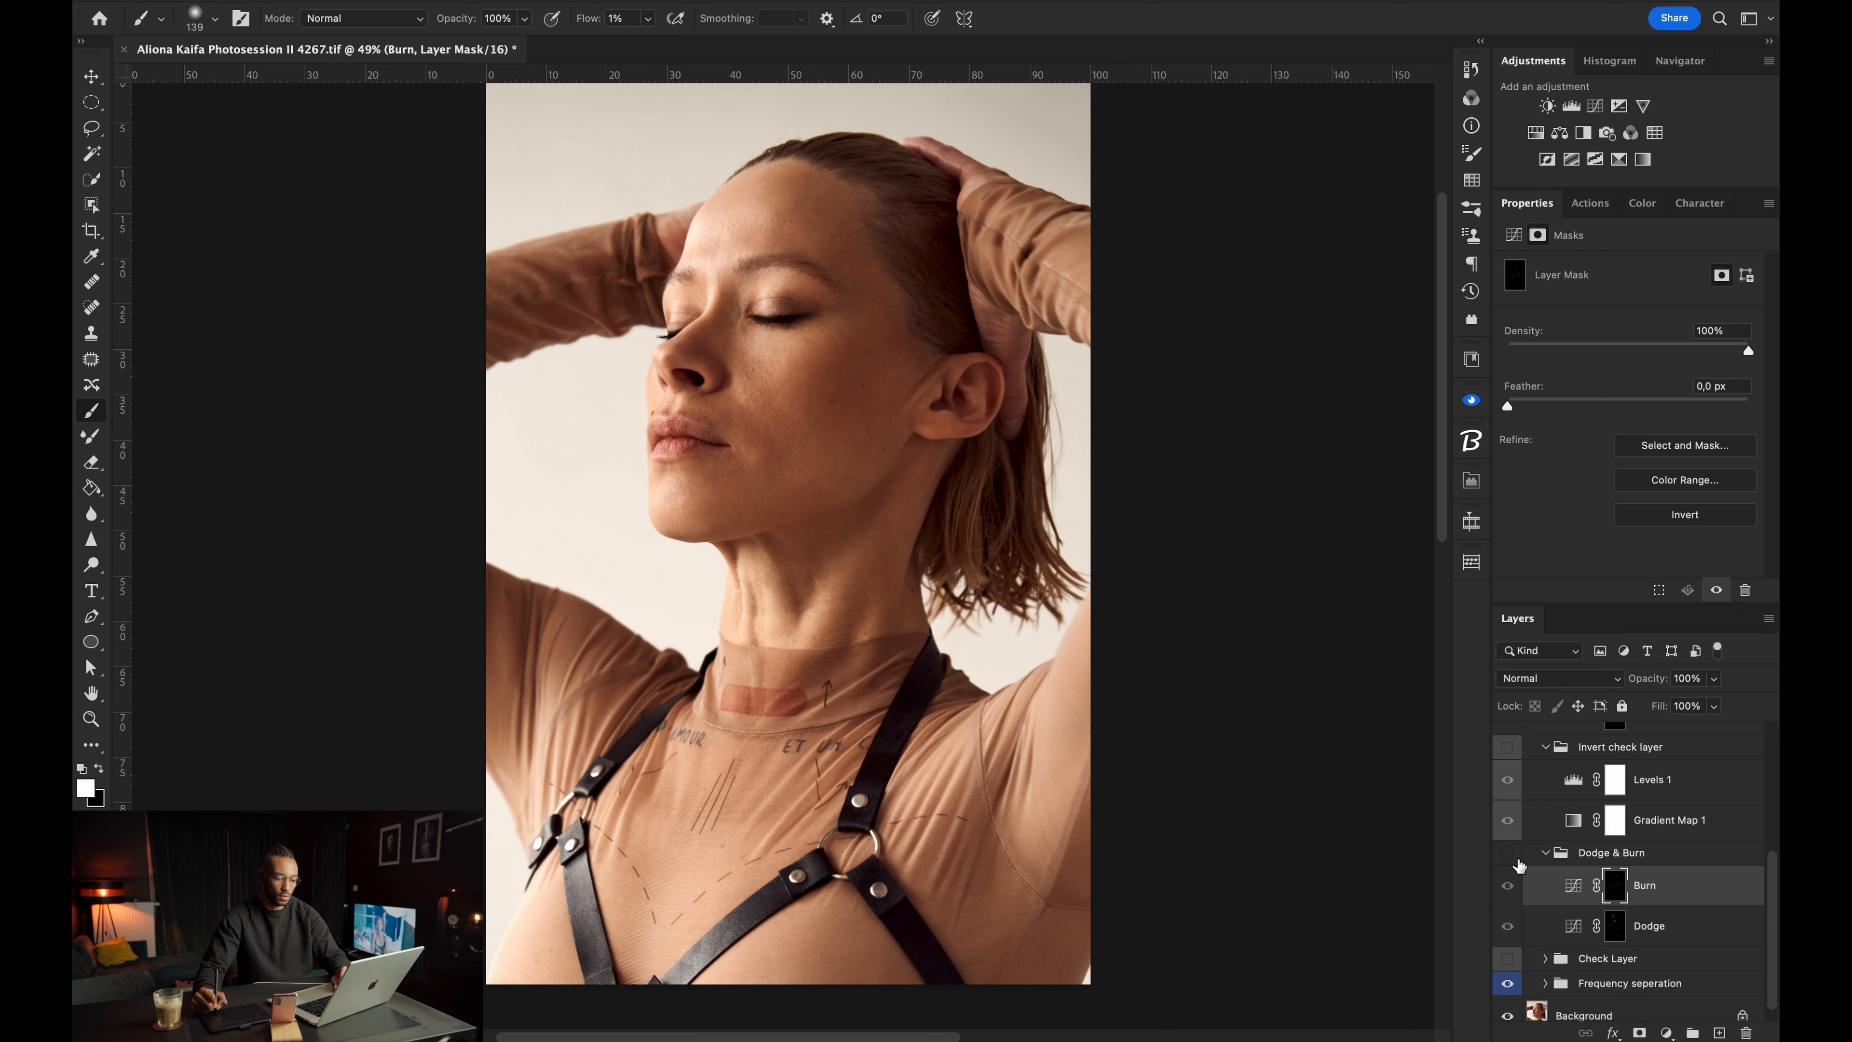
left_click(1507, 860)
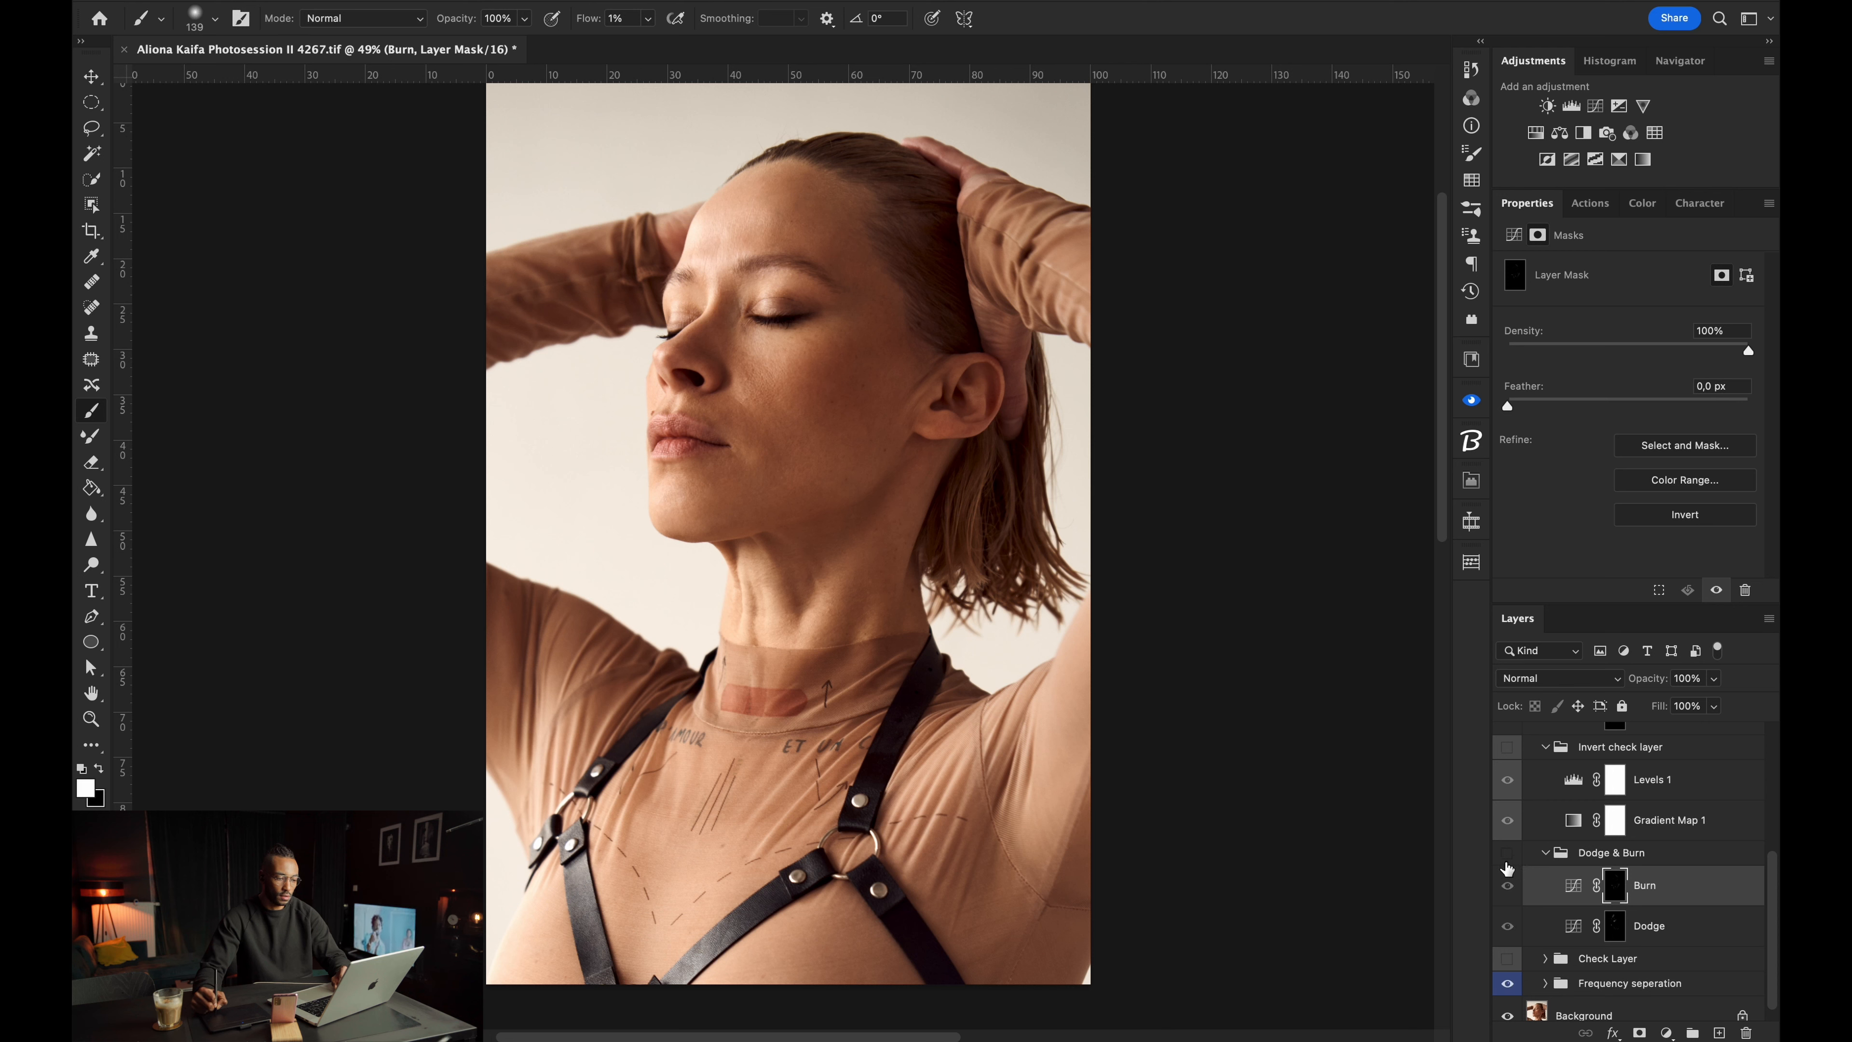
left_click(1505, 868)
left_click(1510, 865)
left_click(1512, 864)
left_click(1511, 865)
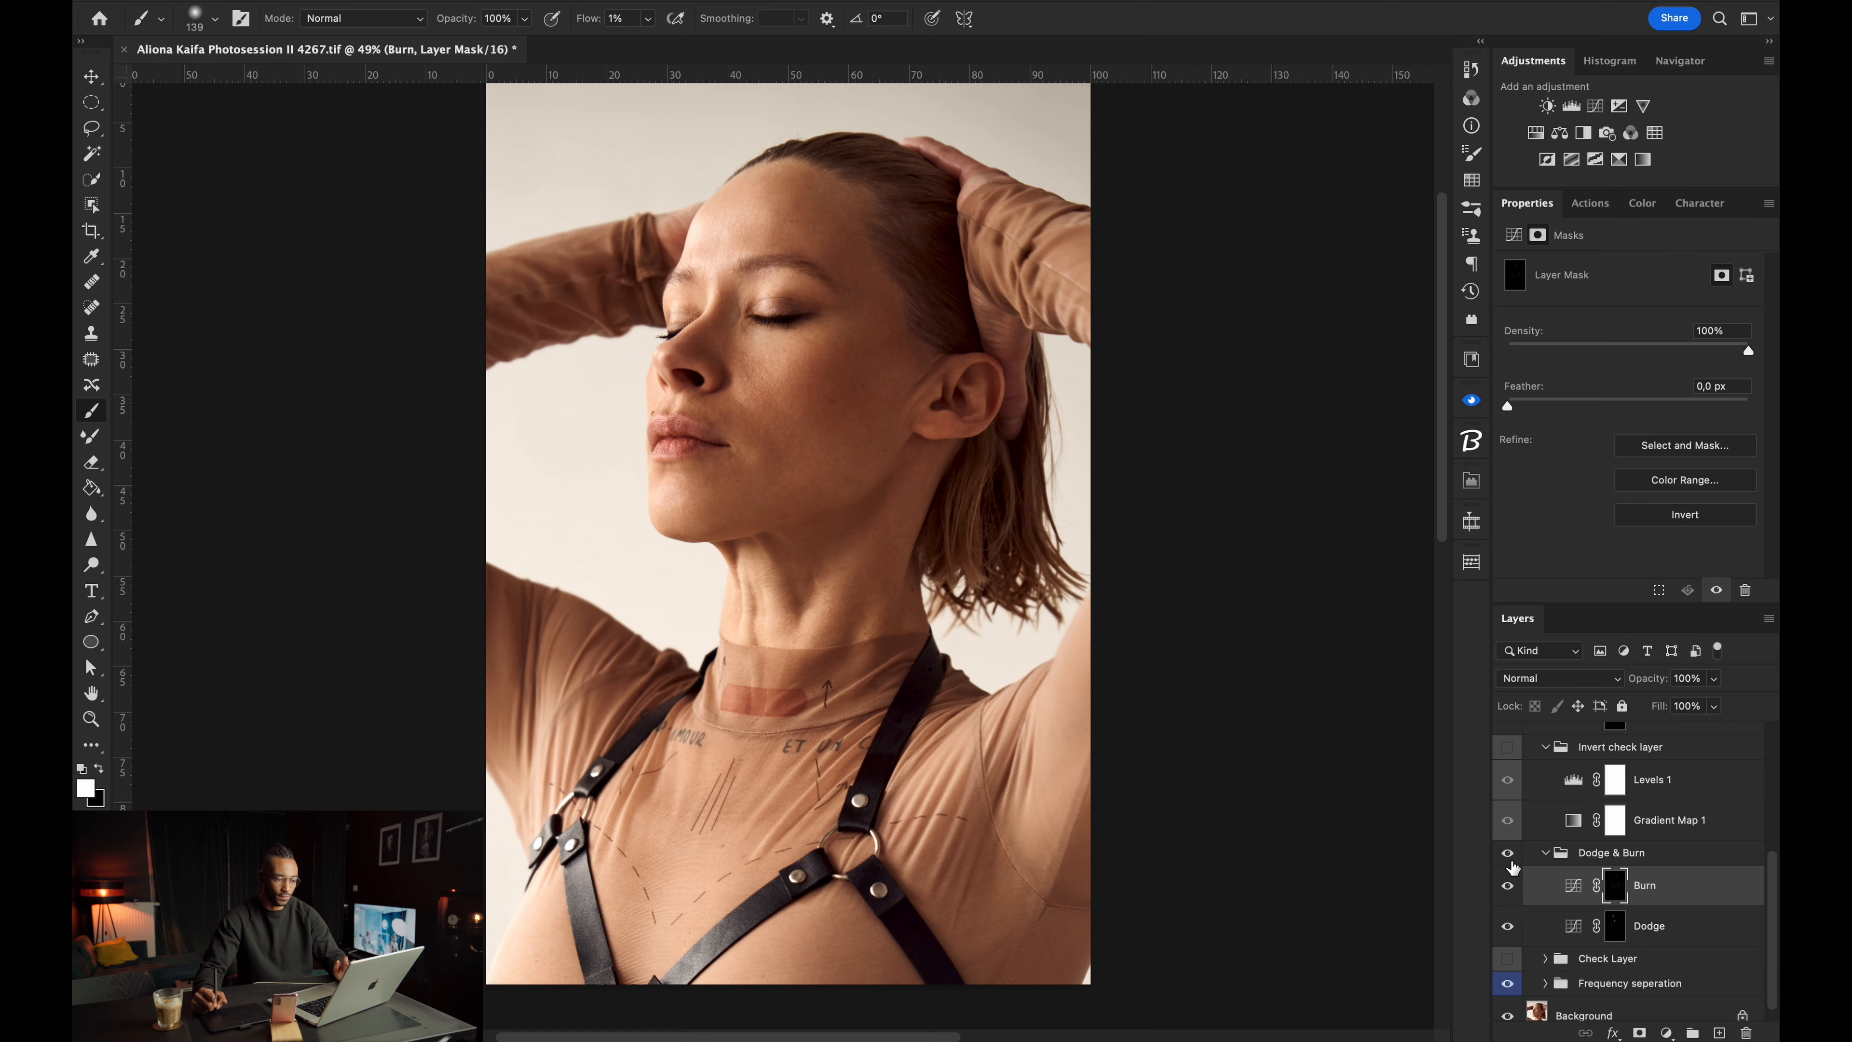
Show the Invert check layer group again and set its Levels 1 midtone value to 1,87.
left_click(1507, 747)
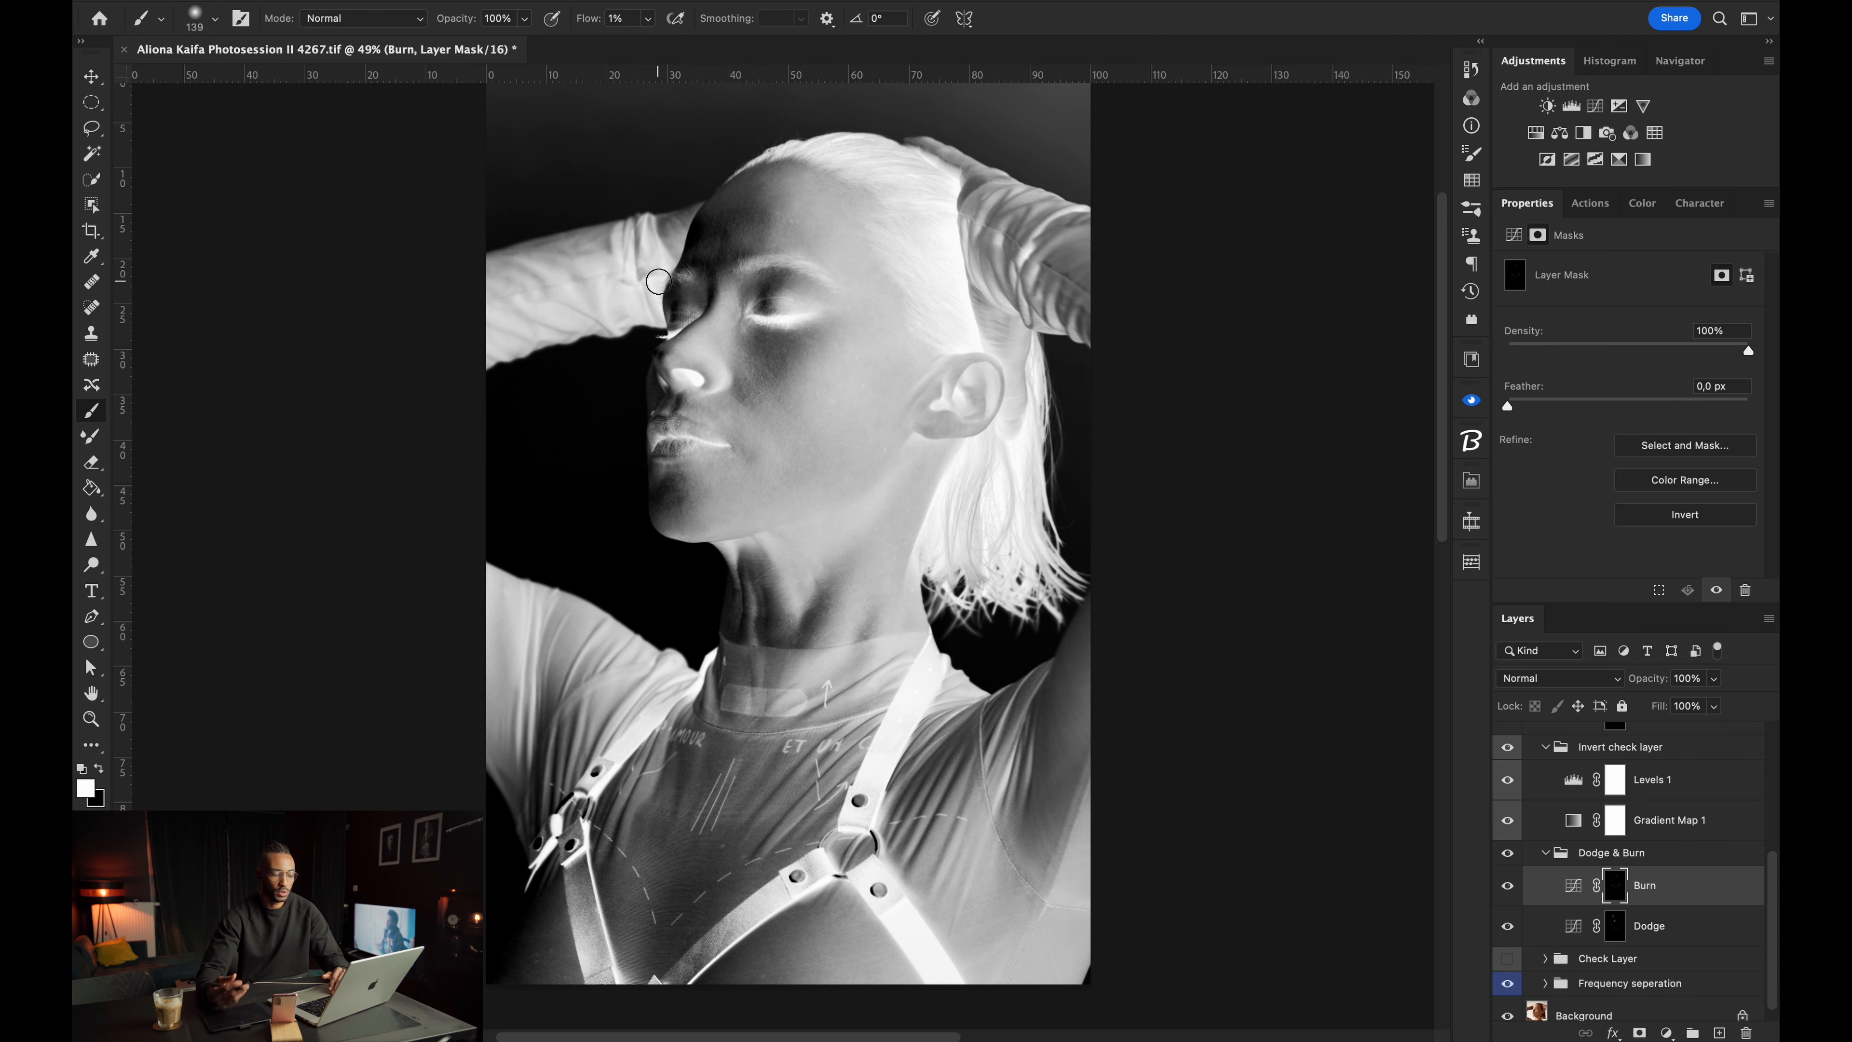
left_click_drag(724, 245, 732, 387)
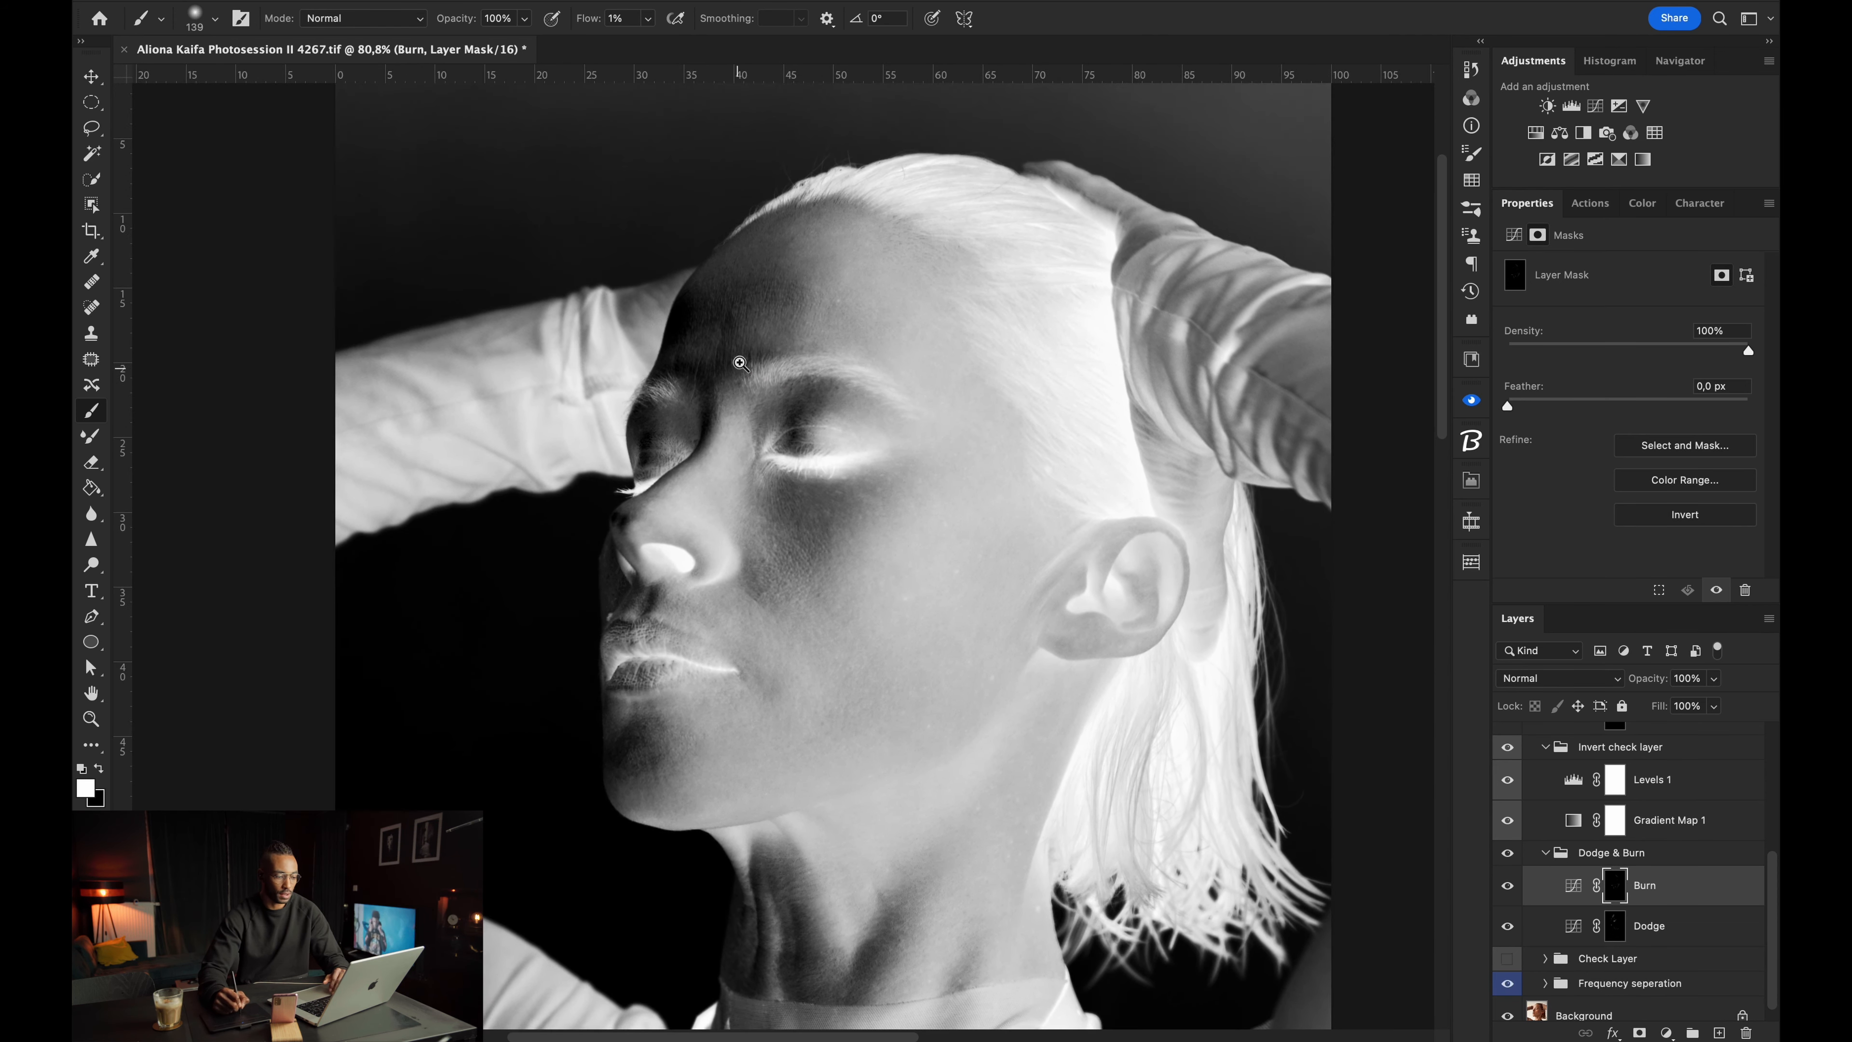
left_click(1560, 777)
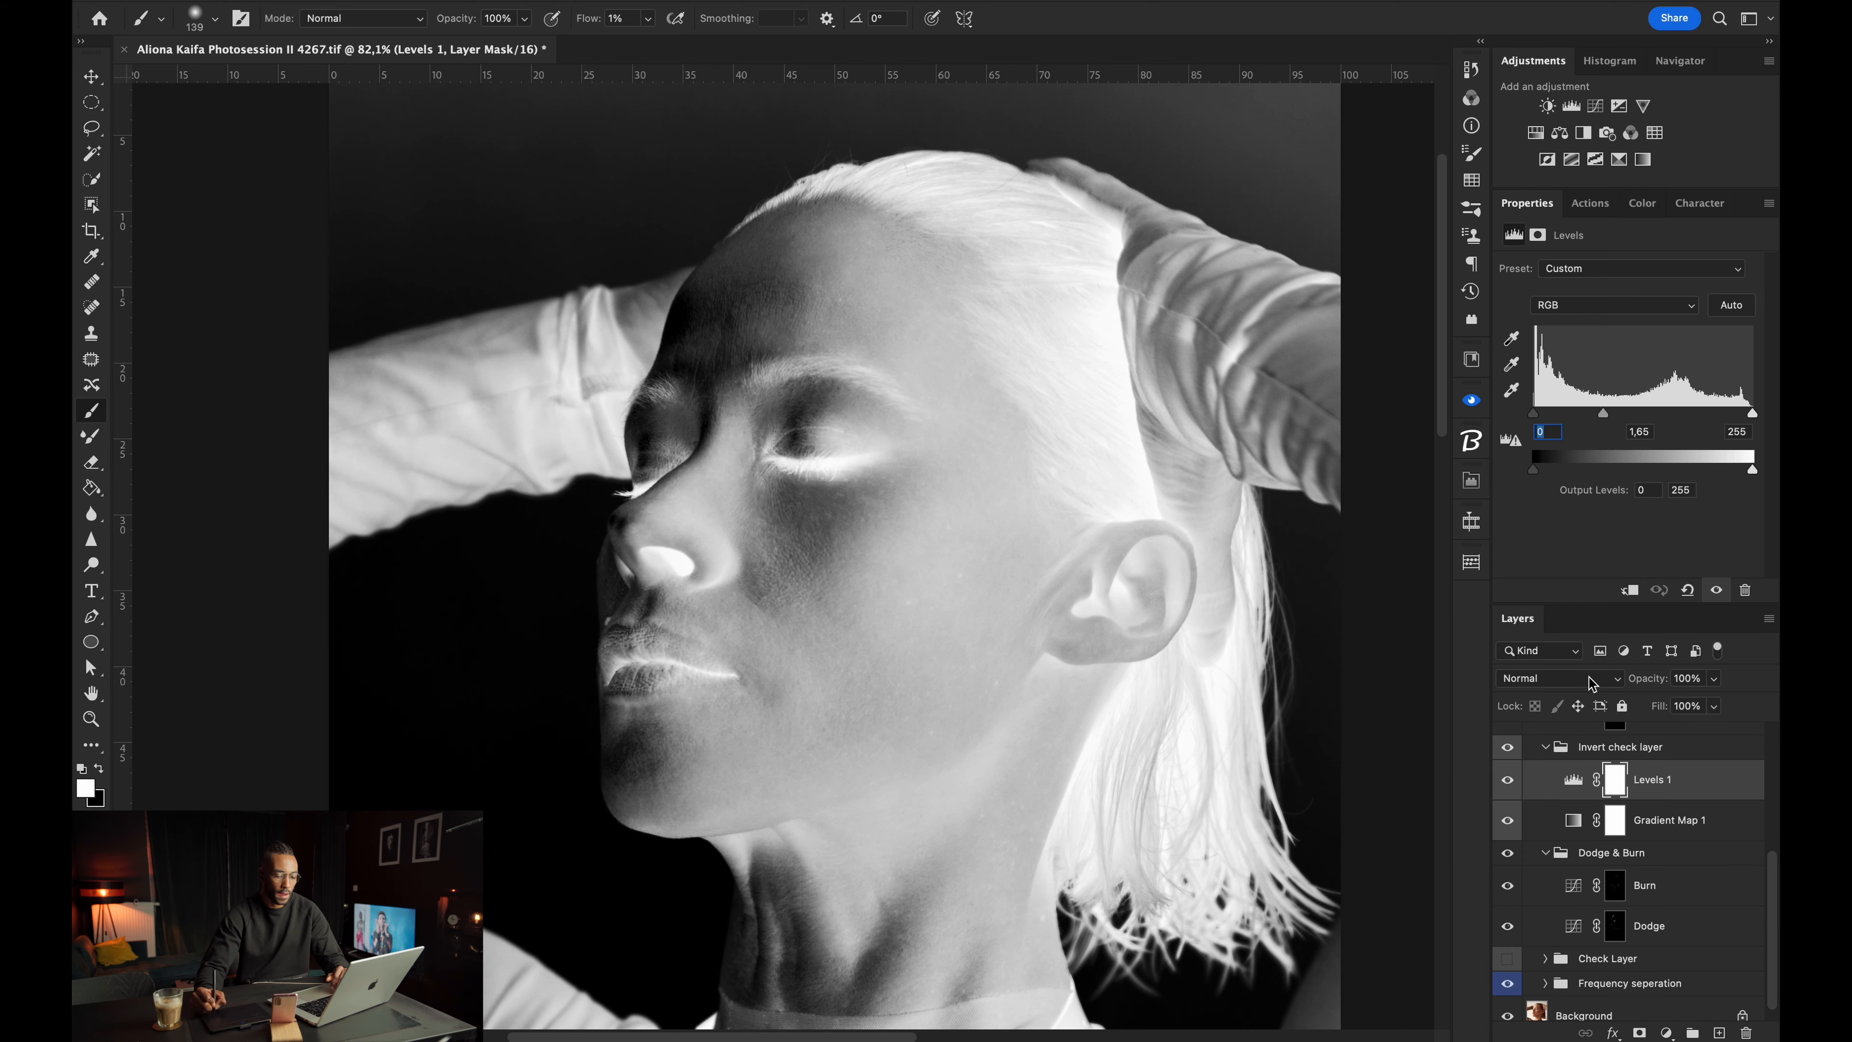
left_click_drag(1536, 416, 1489, 425)
left_click_drag(1604, 415, 1593, 414)
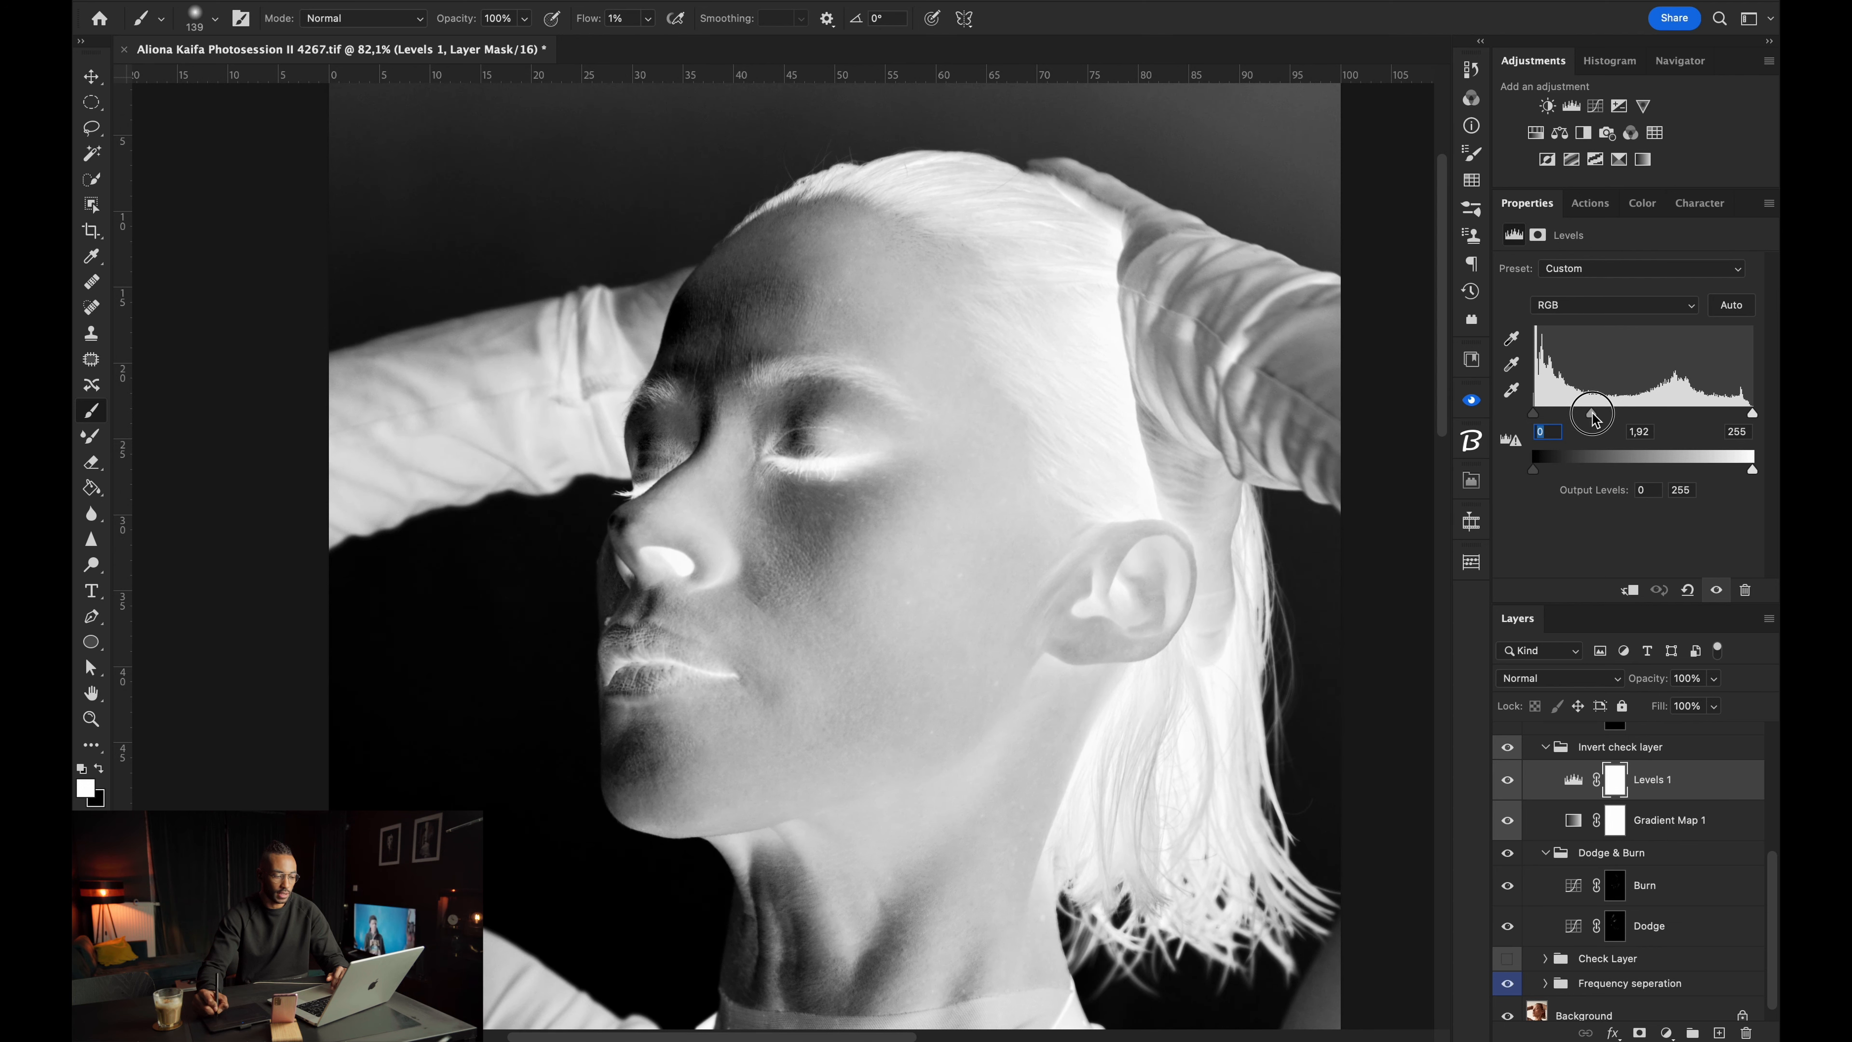
mouse_move(691, 306)
left_mouse_down()
mouse_move(710, 310)
mouse_move(693, 312)
left_mouse_up()
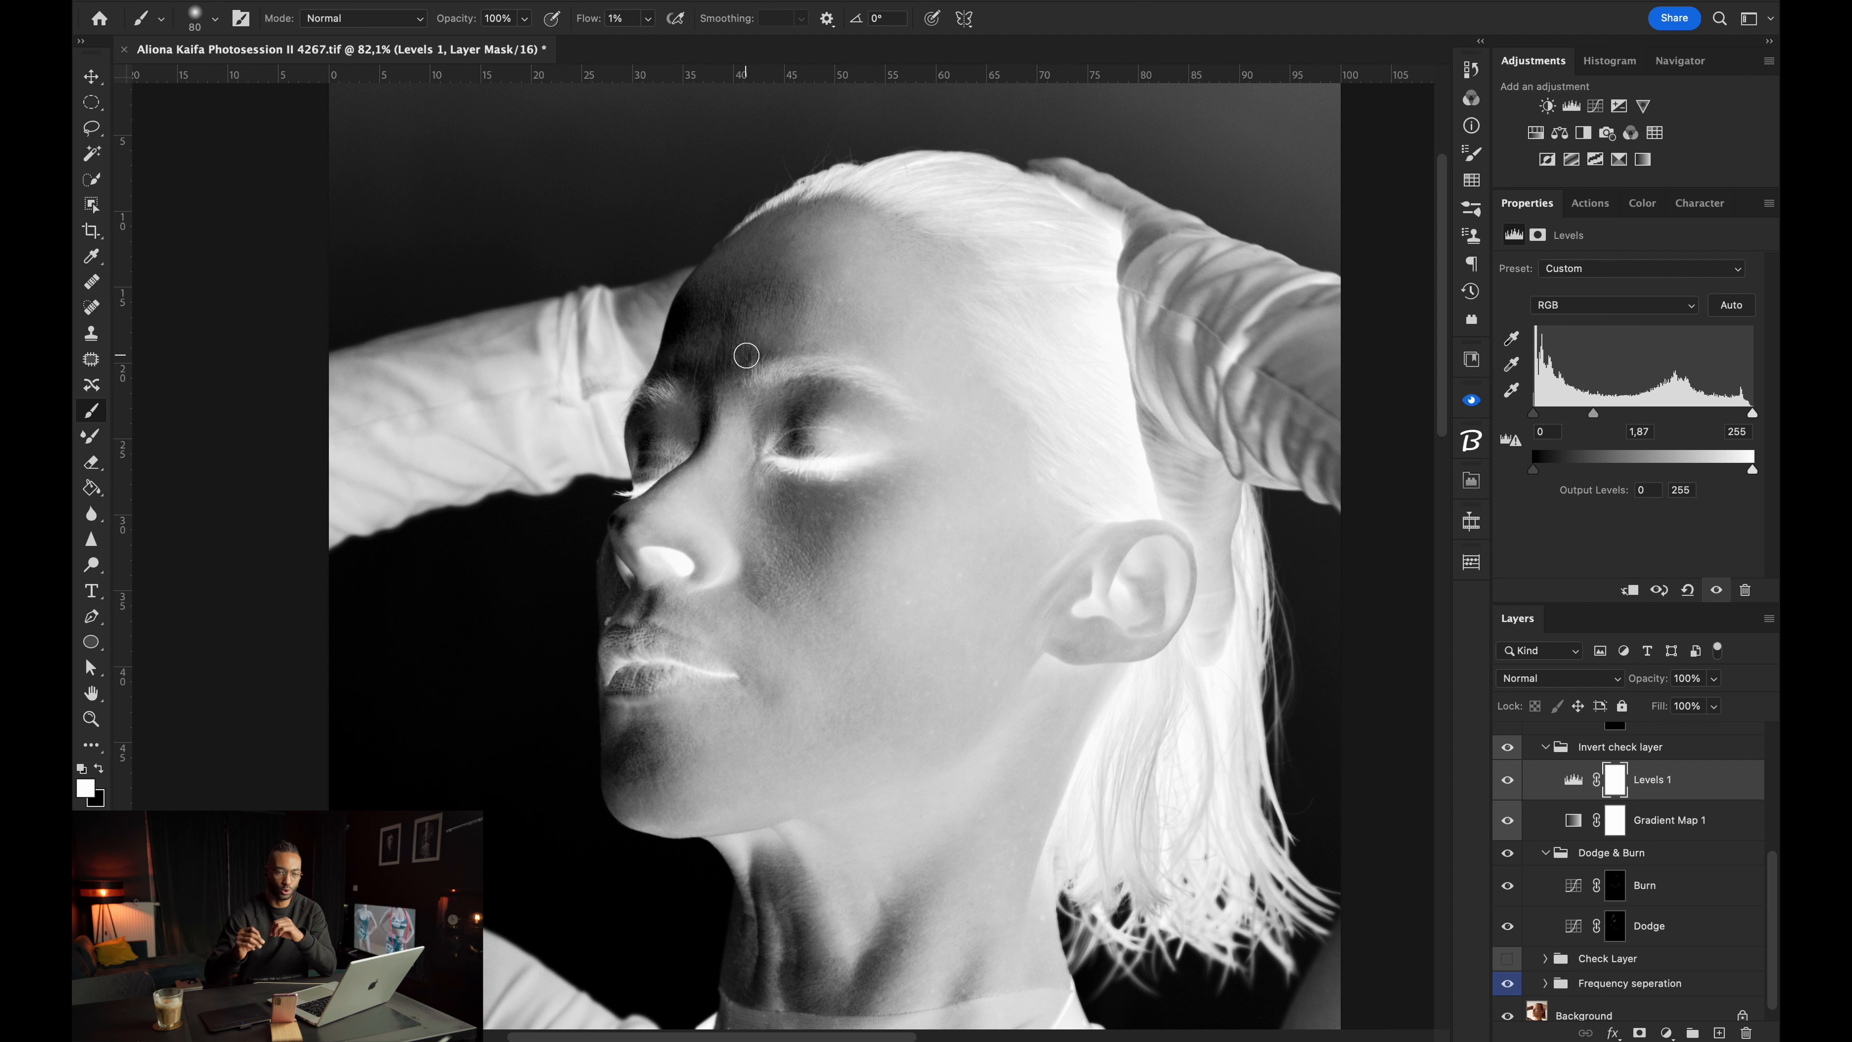
Dodge the front edge of the forehead and the area above the brow on the Dodge layer's mask, using small brush sizes.
left_click(1615, 927)
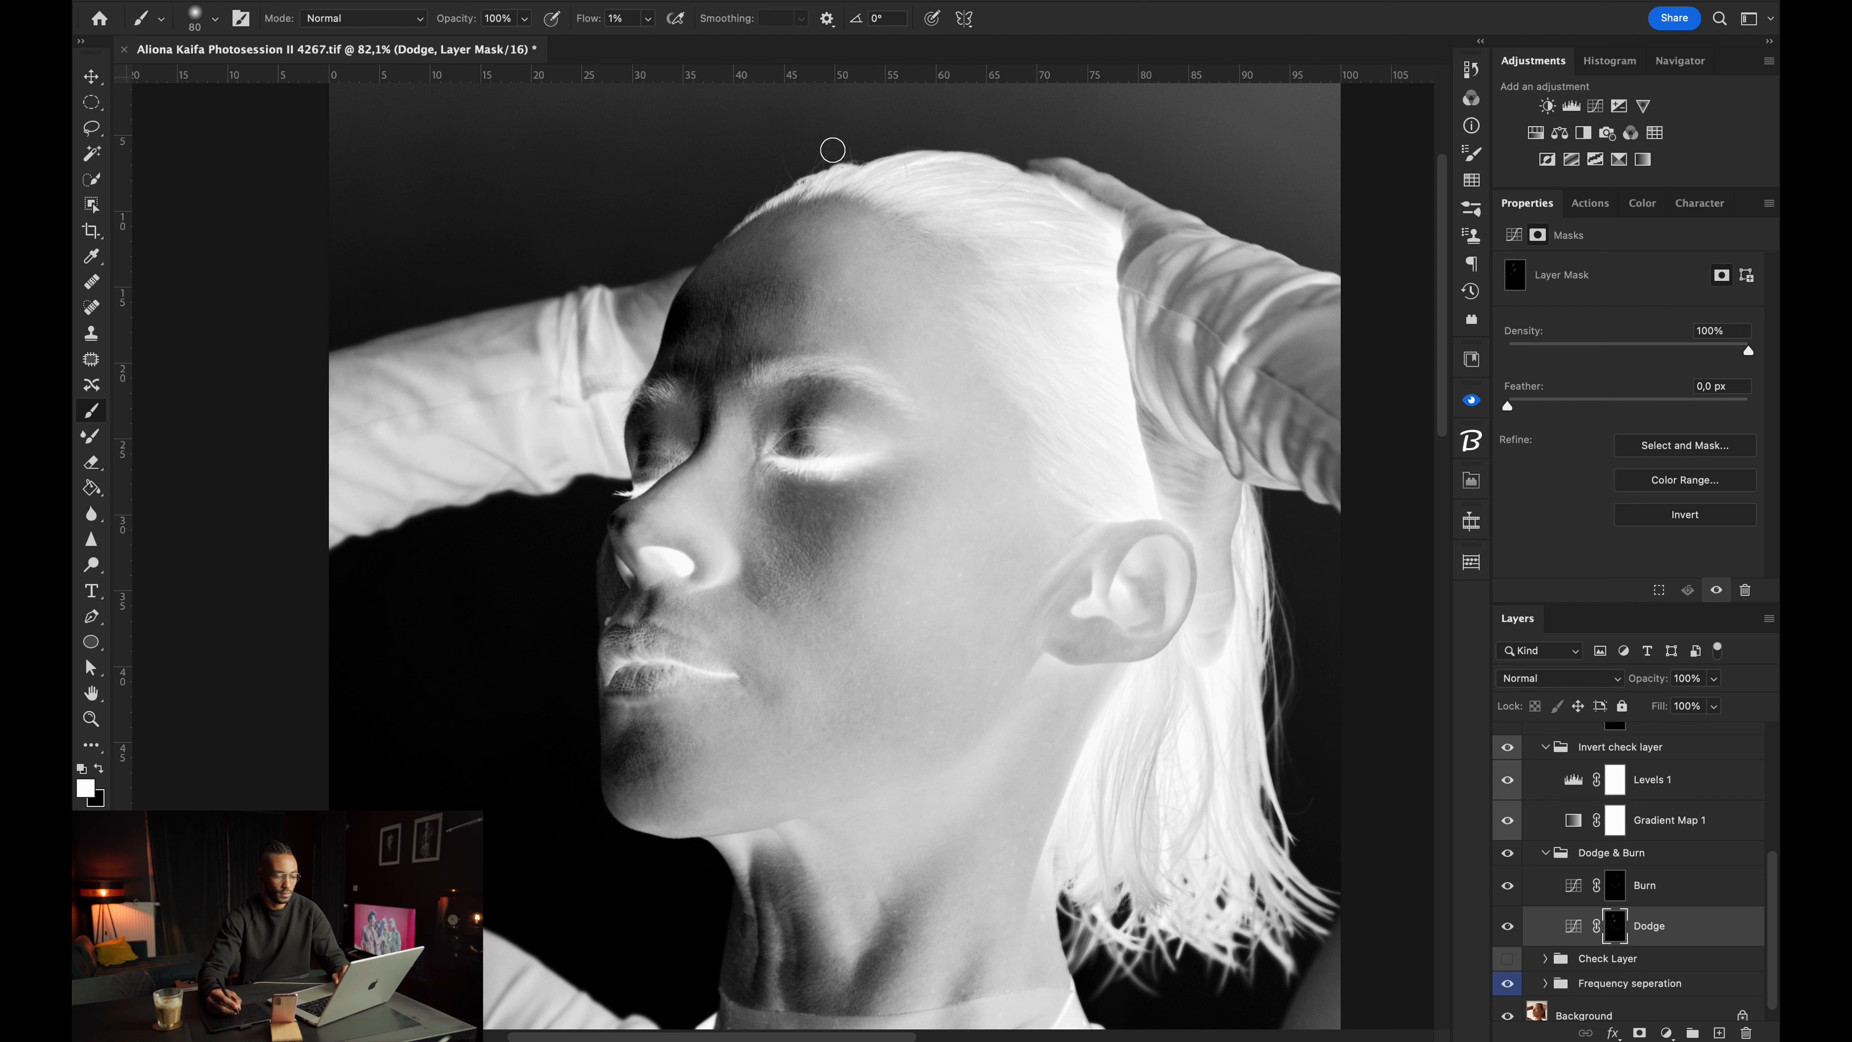
mouse_move(754, 343)
left_mouse_down("ctrl+alt")
mouse_move(674, 356)
mouse_move(718, 340)
mouse_move(697, 343)
left_mouse_up("ctrl+alt")
mouse_move(705, 272)
left_mouse_down()
mouse_move(728, 275)
mouse_move(728, 252)
mouse_move(707, 274)
left_mouse_up()
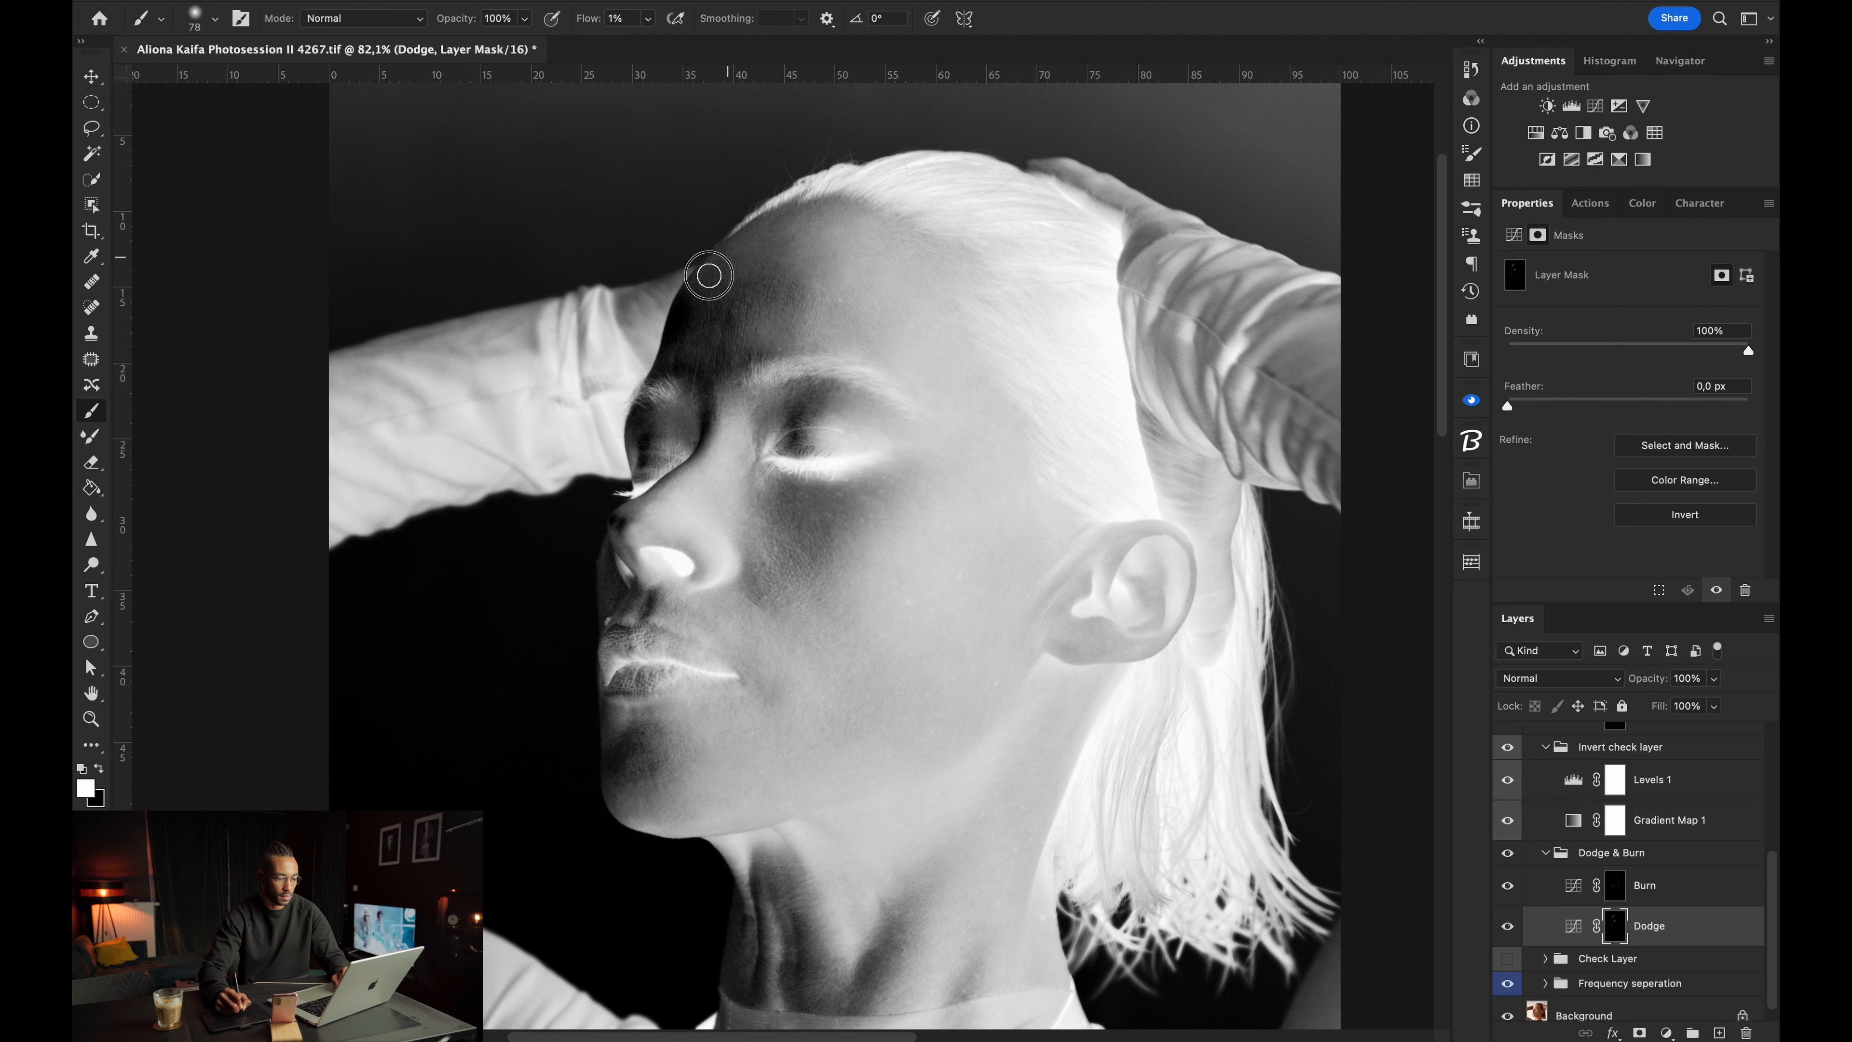
mouse_move(702, 339)
left_mouse_down()
mouse_move(695, 356)
mouse_move(700, 327)
mouse_move(715, 352)
left_mouse_up()
left_click_drag(694, 351, 715, 349)
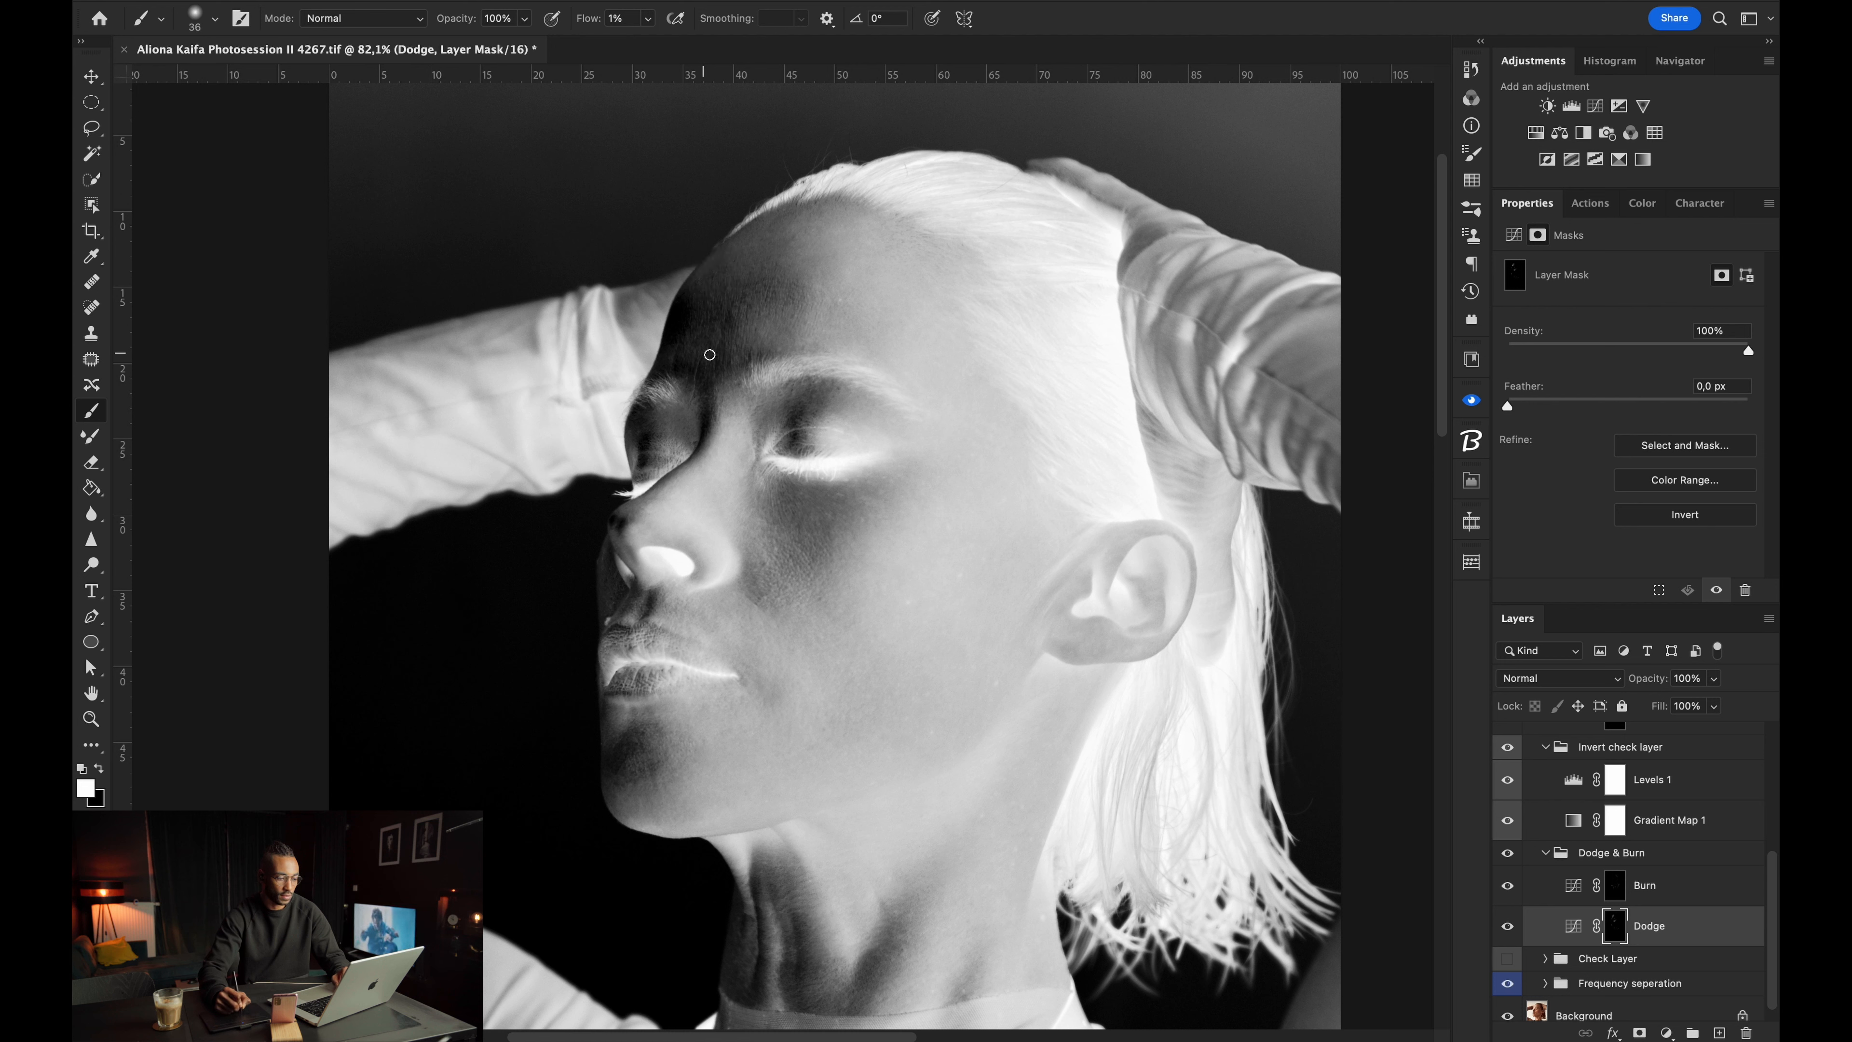
left_click_drag(715, 277, 727, 275)
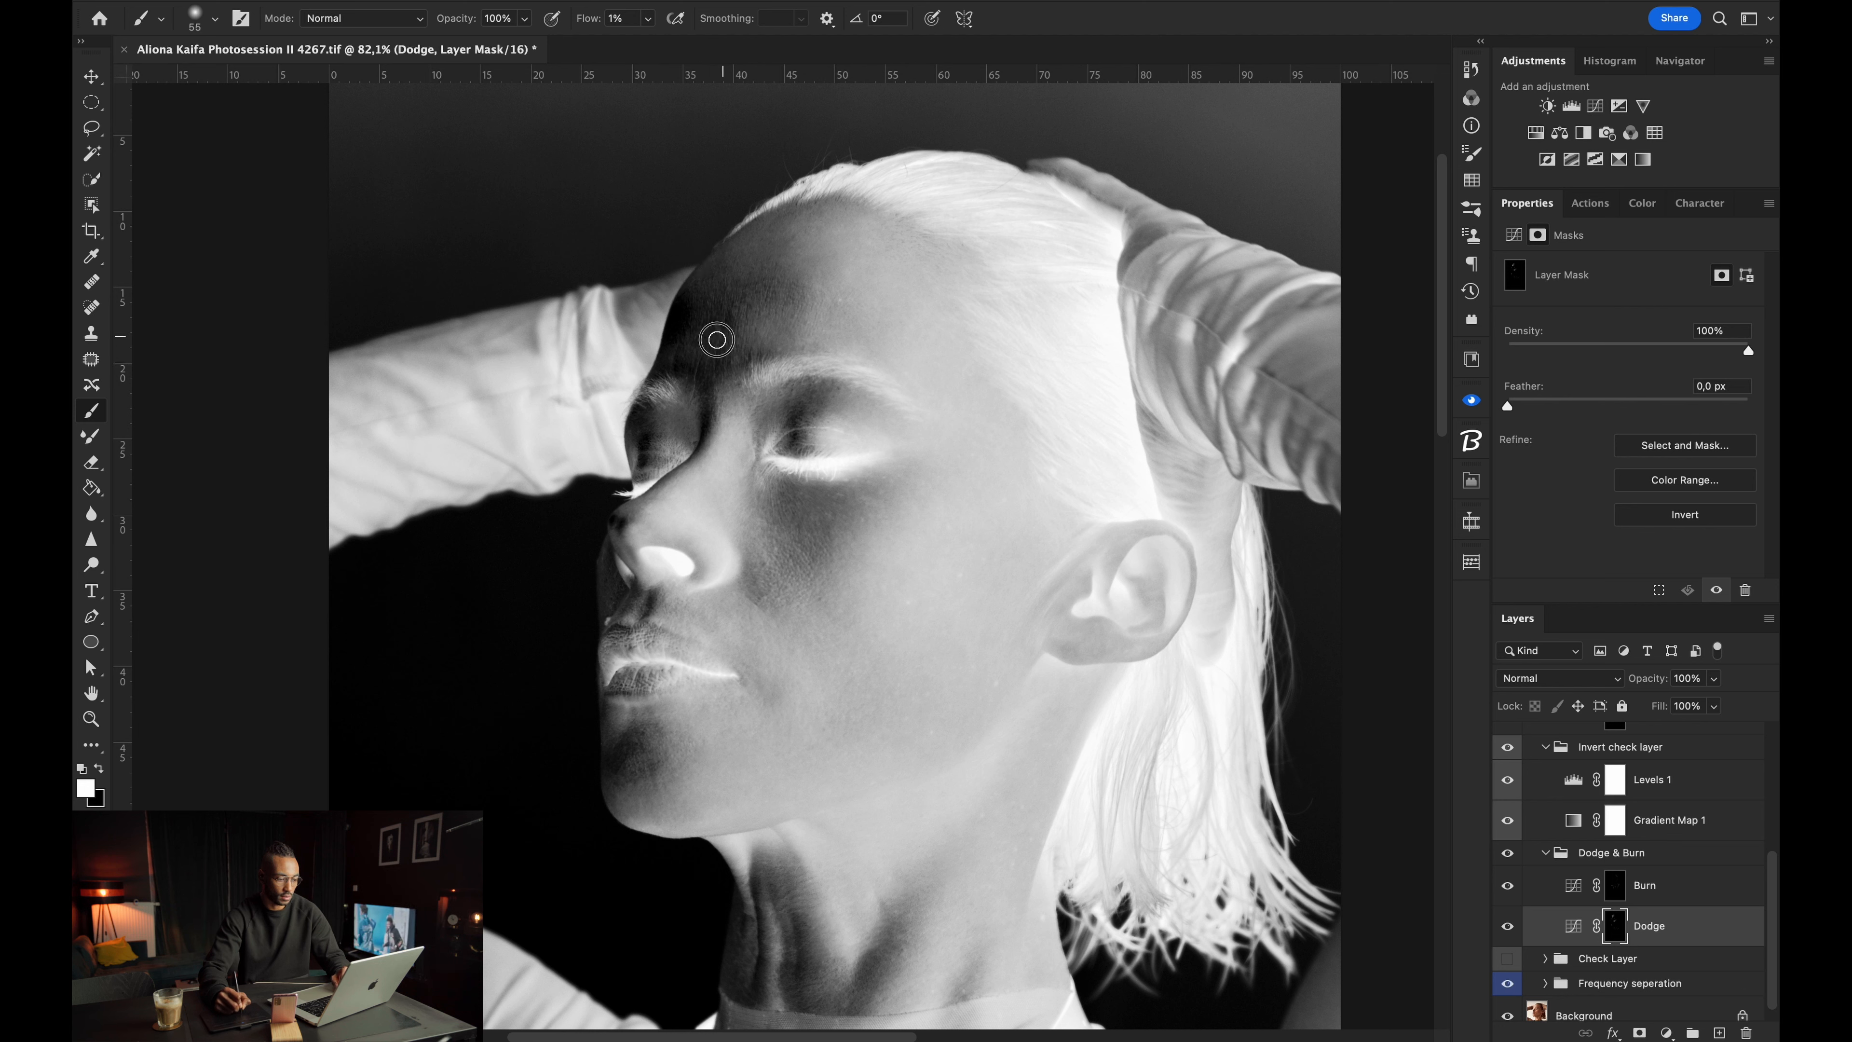
Continue dodging on the same mask across the middle of the forehead and above both eyebrows.
left_click_drag(767, 331, 793, 331)
mouse_move(791, 331)
left_mouse_down()
mouse_move(753, 341)
mouse_move(765, 238)
mouse_move(709, 292)
mouse_move(725, 266)
mouse_move(710, 289)
mouse_move(773, 338)
mouse_move(709, 357)
mouse_move(707, 339)
mouse_move(763, 342)
mouse_move(749, 311)
mouse_move(769, 254)
mouse_move(716, 284)
mouse_move(740, 292)
mouse_move(774, 266)
mouse_move(751, 350)
mouse_move(793, 329)
mouse_move(737, 333)
mouse_move(779, 333)
left_mouse_up()
mouse_move(773, 328)
left_mouse_down()
mouse_move(744, 322)
mouse_move(776, 344)
mouse_move(752, 299)
mouse_move(800, 317)
left_mouse_up()
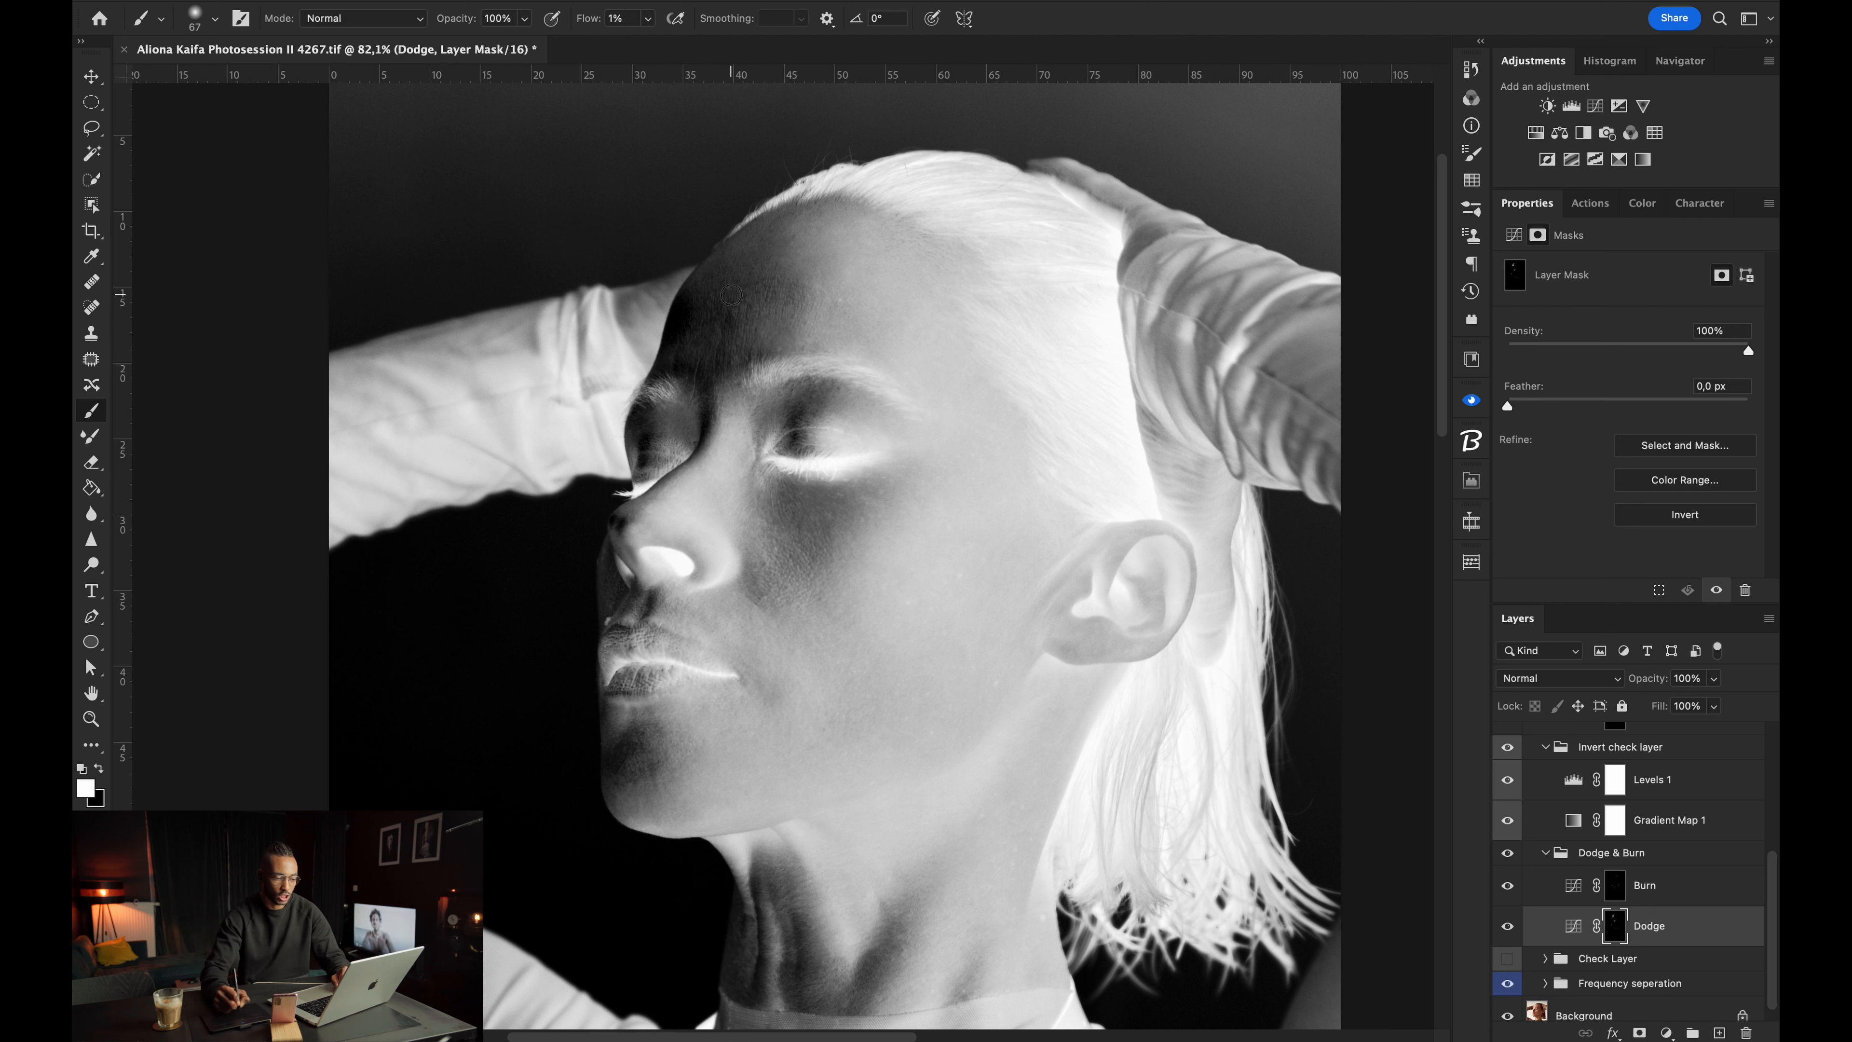
left_click_drag(719, 353, 671, 363)
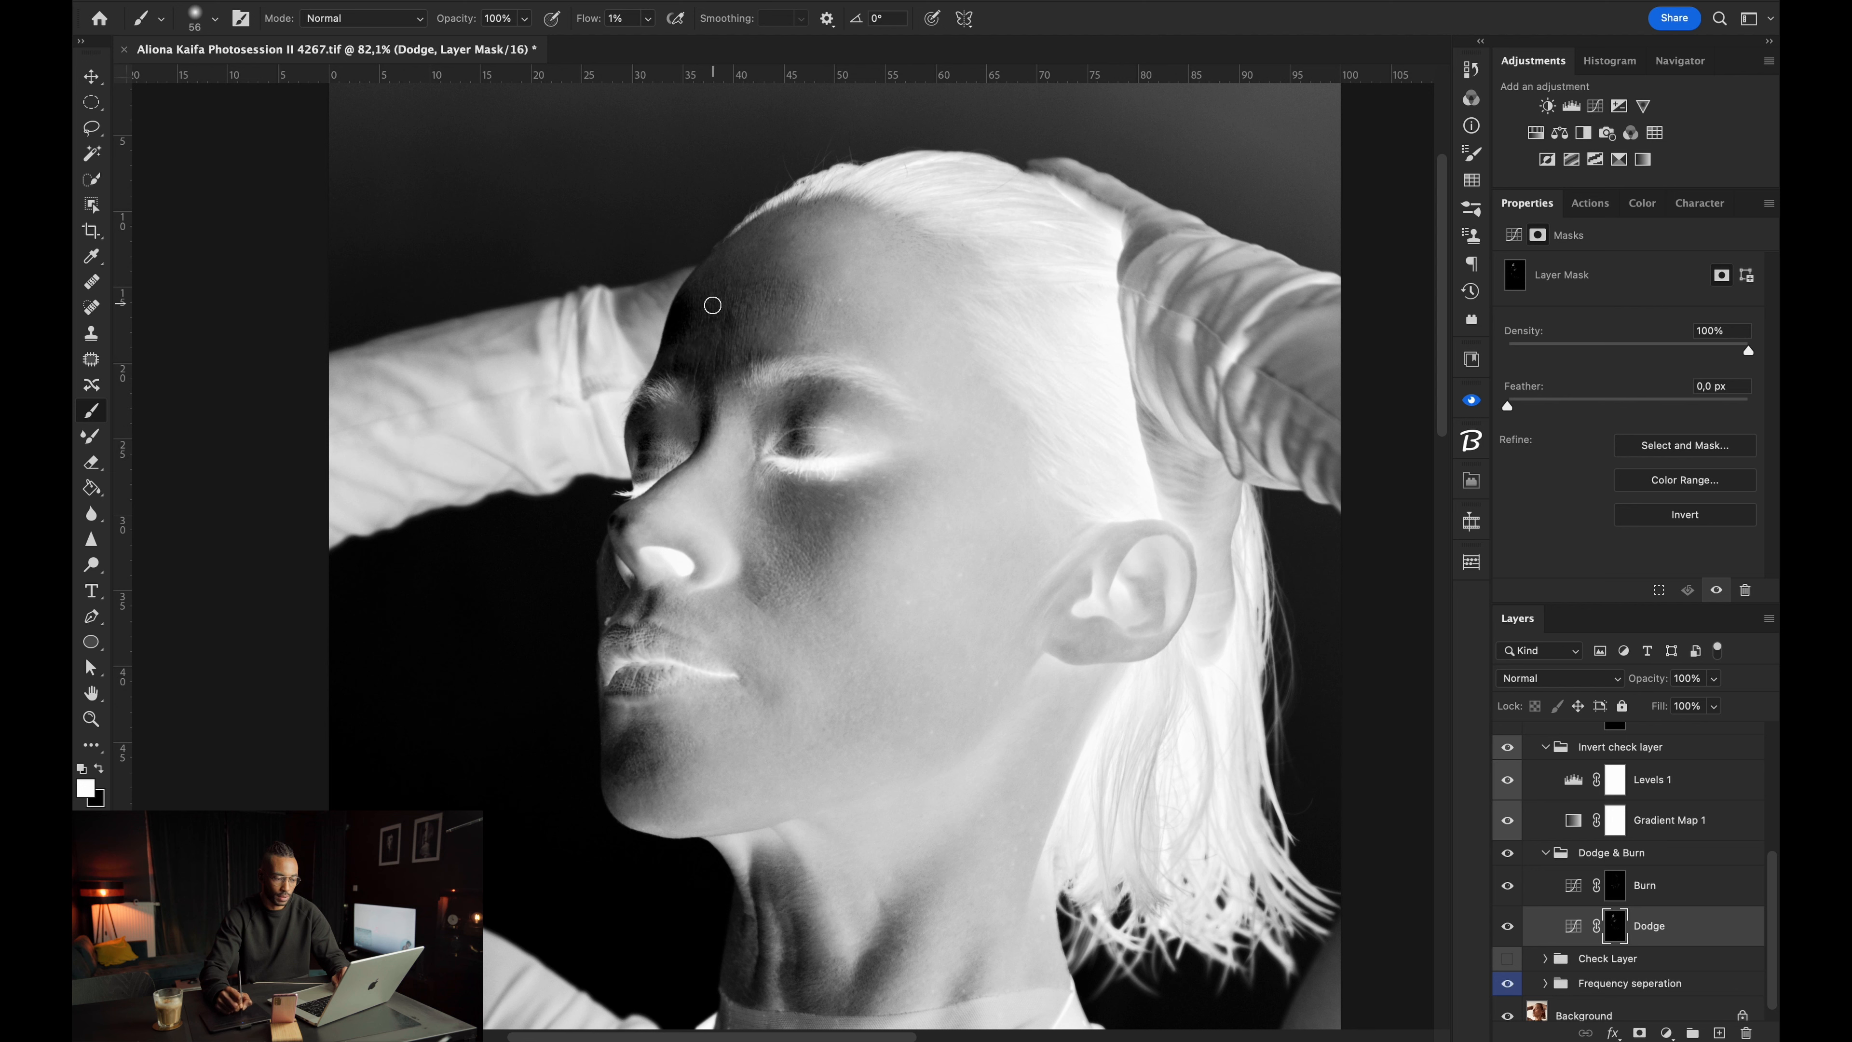
left_click_drag(785, 334, 798, 334)
Reset the accidentally sampled foreground color to white, ffffff.
left_click(804, 247, "alt")
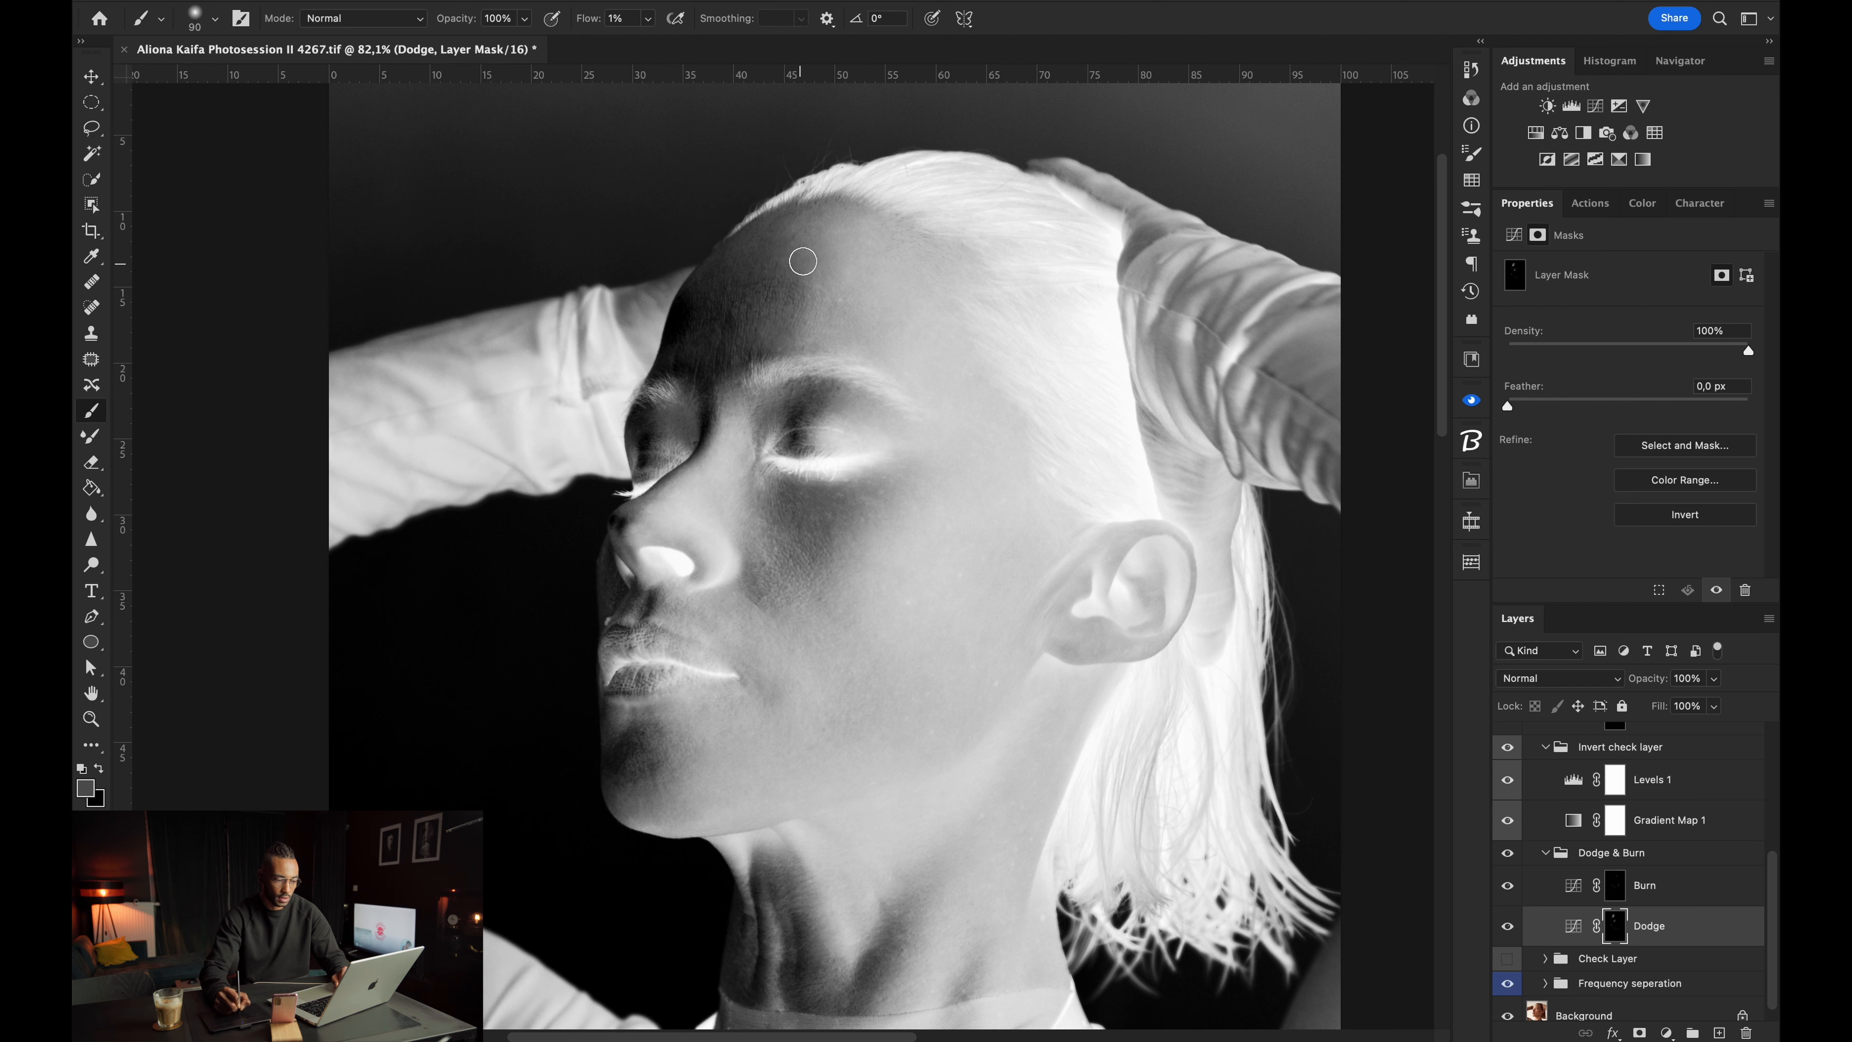
left_click(86, 790)
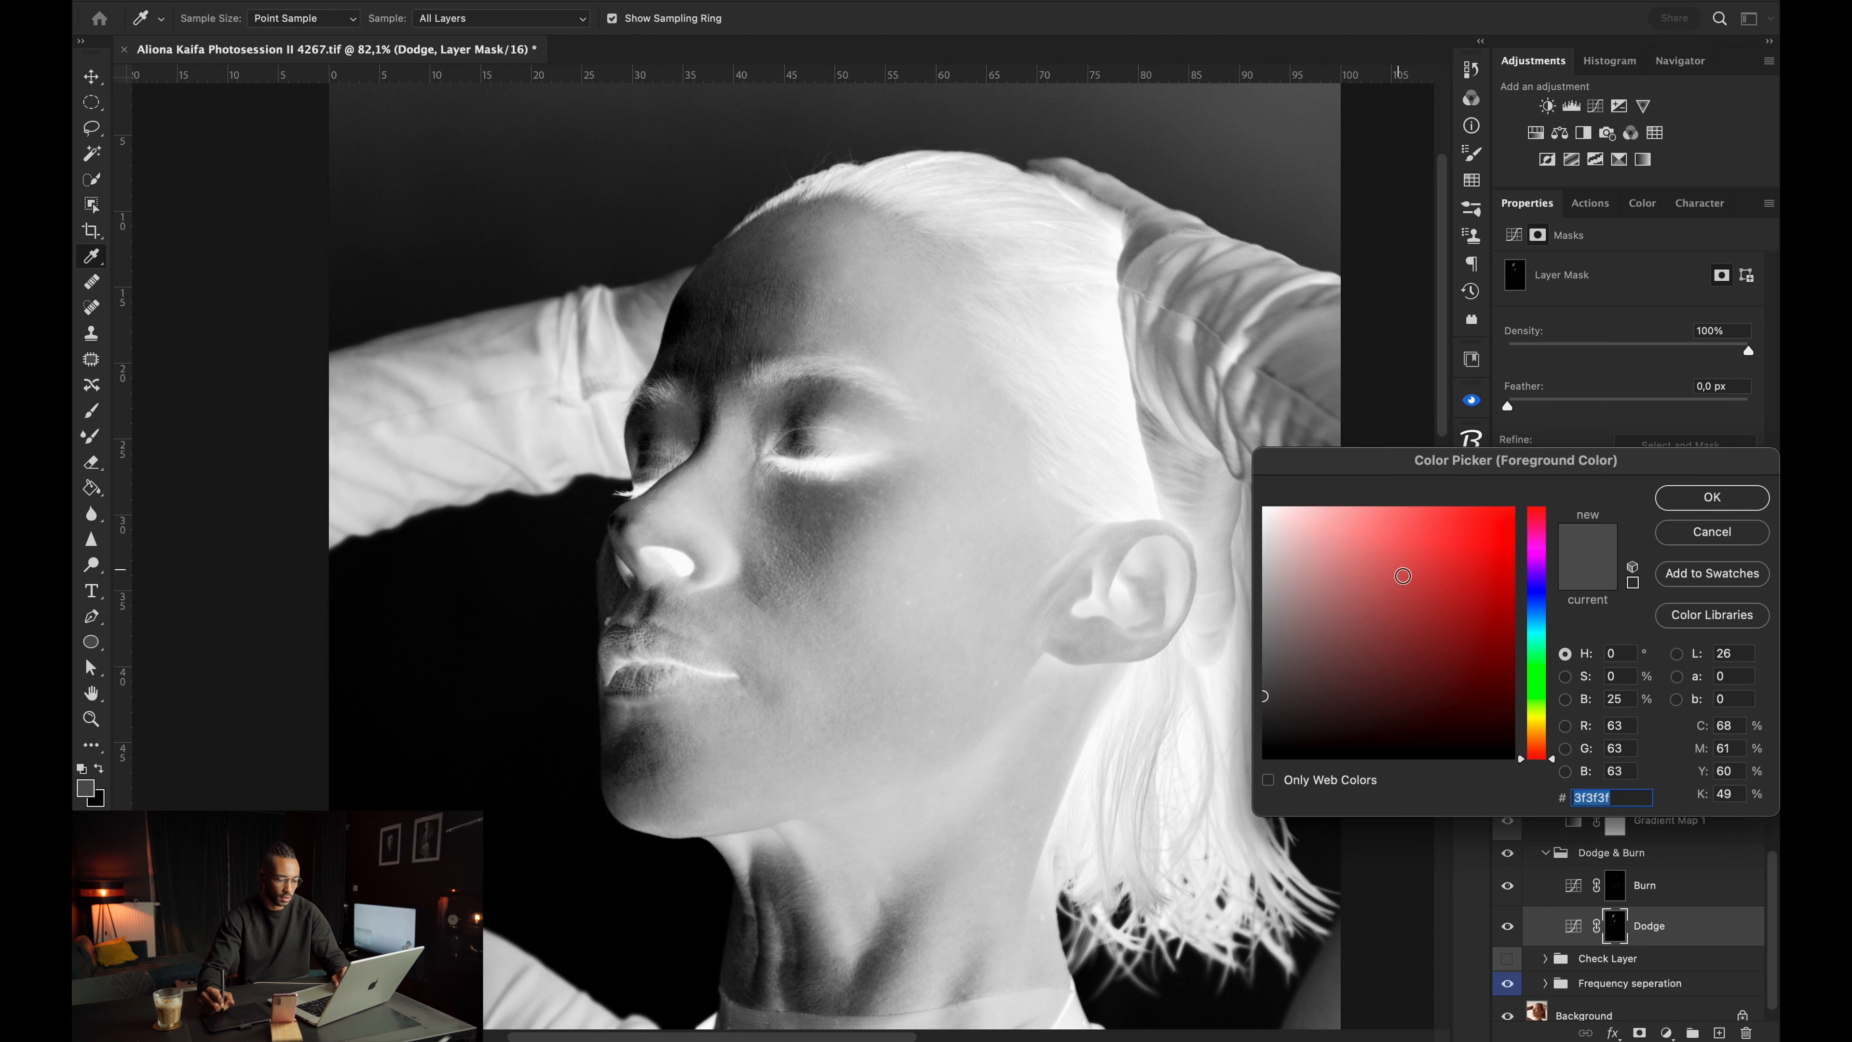
type("ffffff")
left_click(1710, 498)
Dodge the upper forehead, the eyelid area and the upper cheek on the Dodge layer's mask.
mouse_move(793, 260)
left_mouse_down()
mouse_move(830, 221)
mouse_move(796, 224)
mouse_move(782, 288)
left_mouse_up()
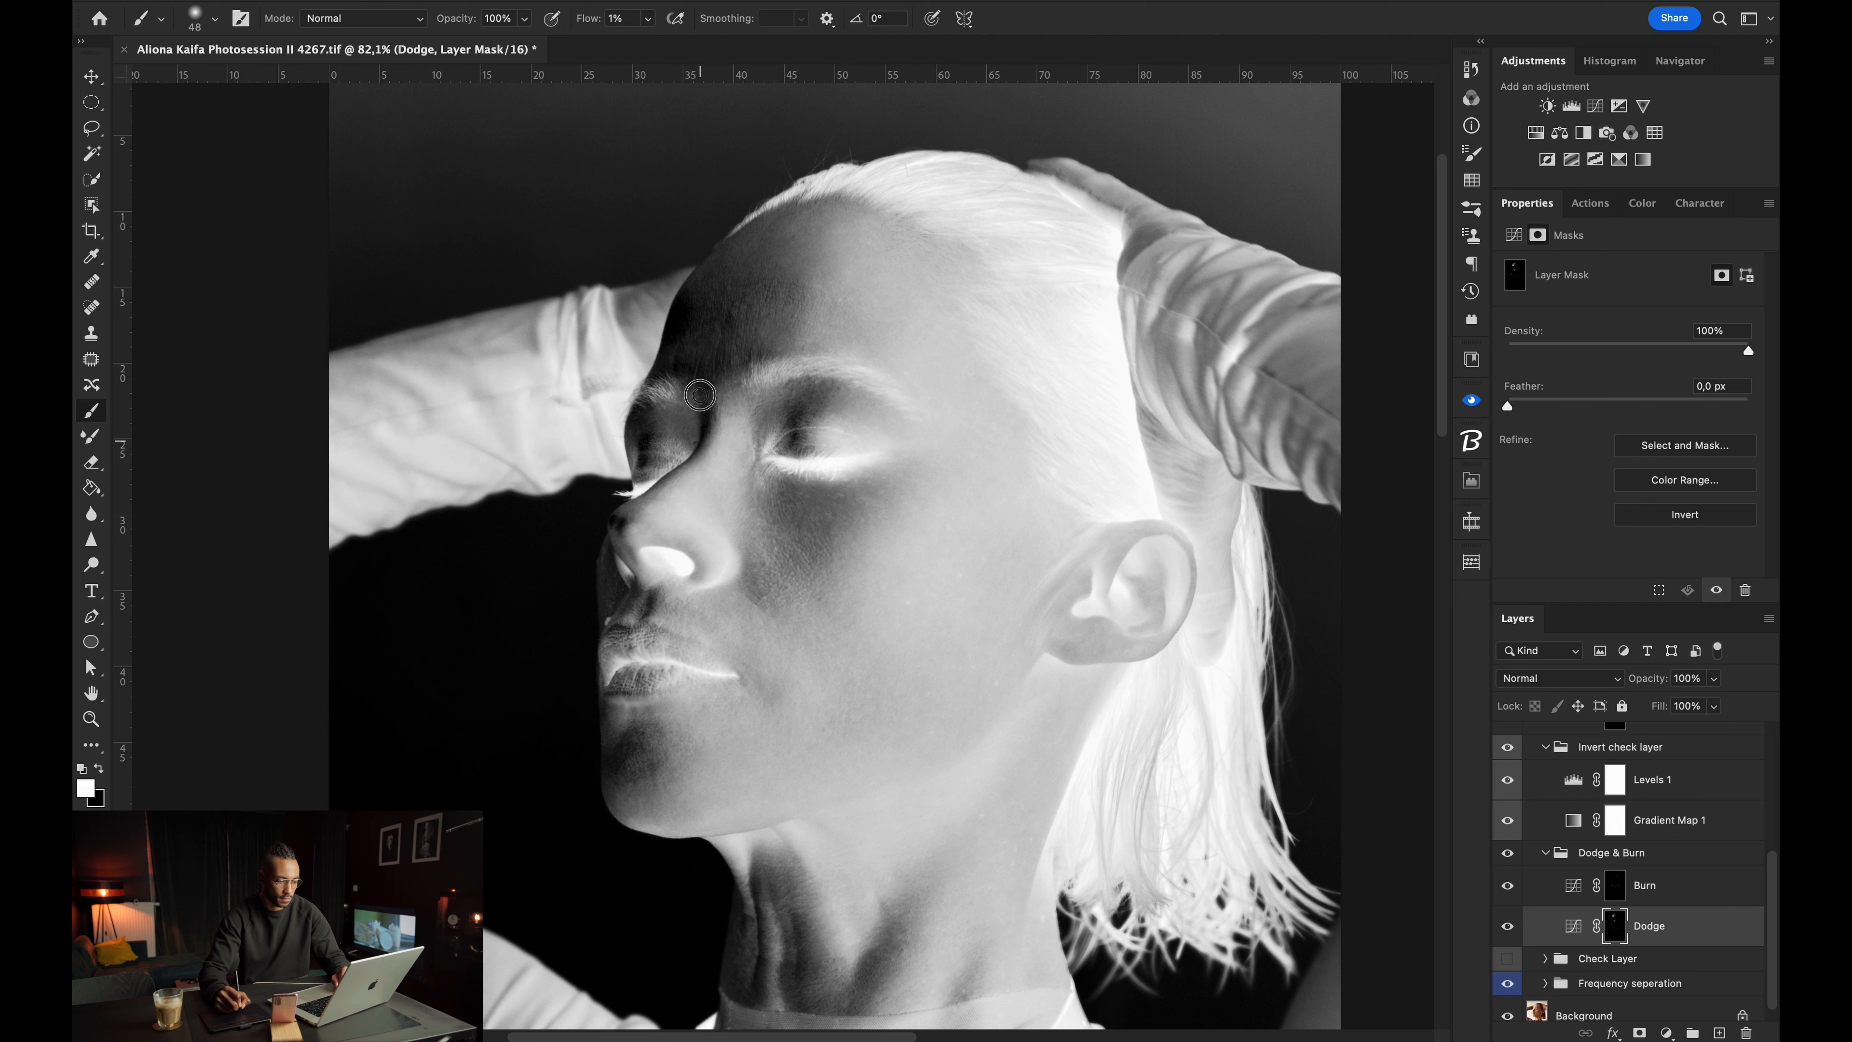
left_click(799, 427)
left_click_drag(799, 427, 807, 426)
mouse_move(822, 537)
left_mouse_down()
mouse_move(793, 541)
mouse_move(814, 538)
left_mouse_up()
mouse_move(788, 373)
left_mouse_down()
mouse_move(807, 500)
mouse_move(860, 632)
mouse_move(852, 493)
left_mouse_up()
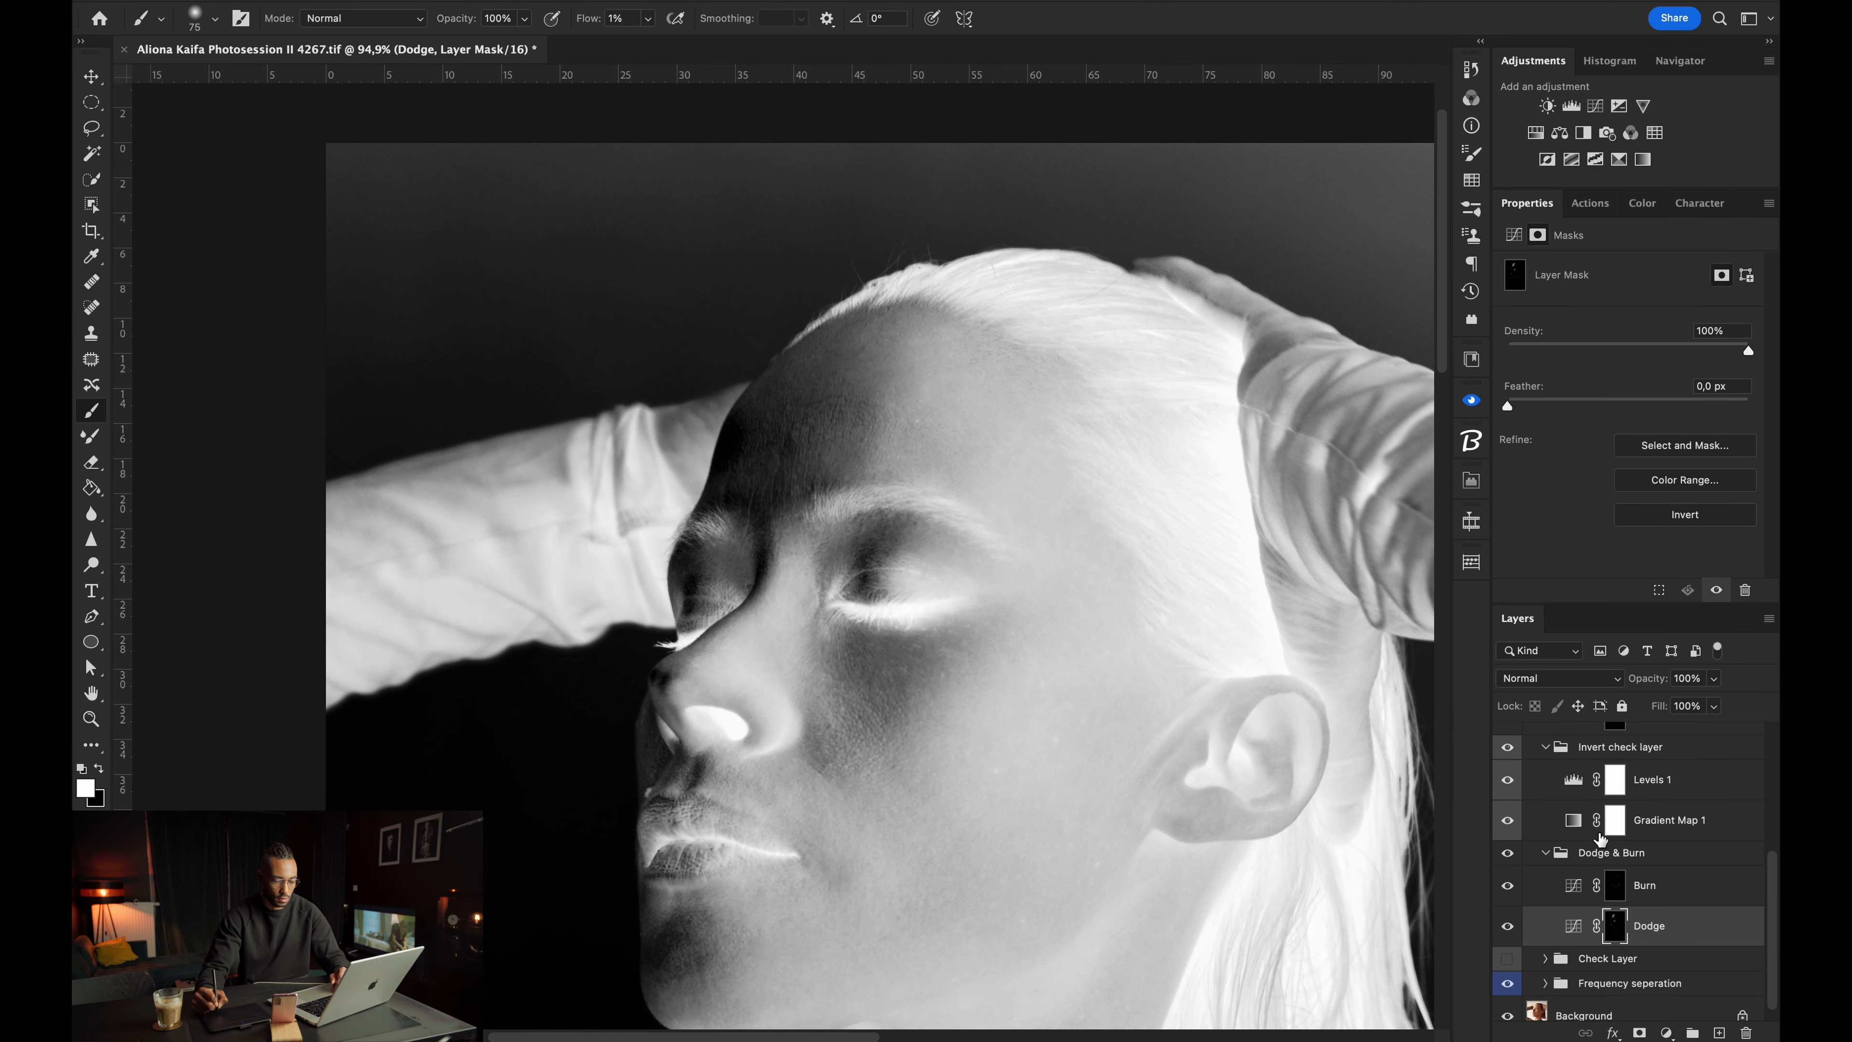
Set the Levels 1 midtone value in the Invert check layer group to 2,46 and reduce the brush size.
left_click(1573, 778)
mouse_move(1535, 413)
left_mouse_down()
mouse_move(1650, 413)
mouse_move(1530, 417)
mouse_move(1573, 414)
left_mouse_up()
key("bracketleft")
key("bracketleft")
key("bracketleft")
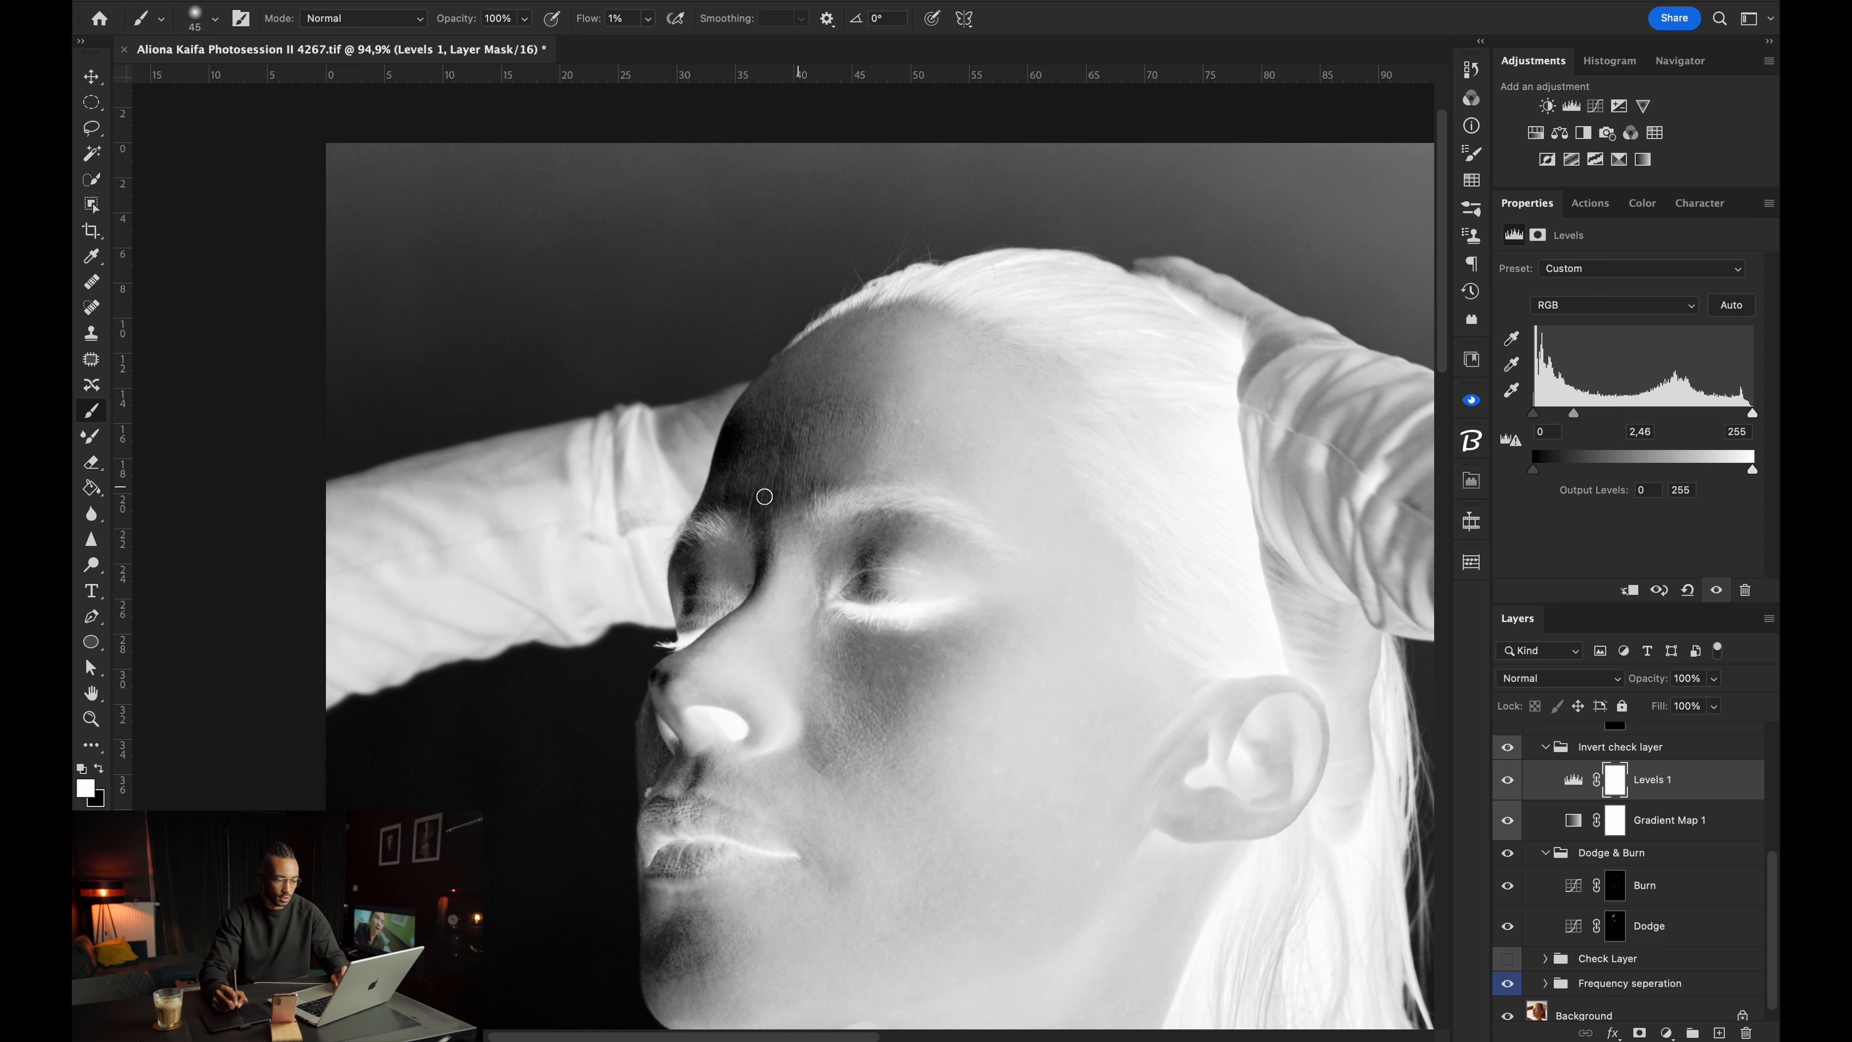
Dodge the lower forehead above the brows on the Dodge layer's mask, reducing the brush size to 33.
left_click(1608, 933)
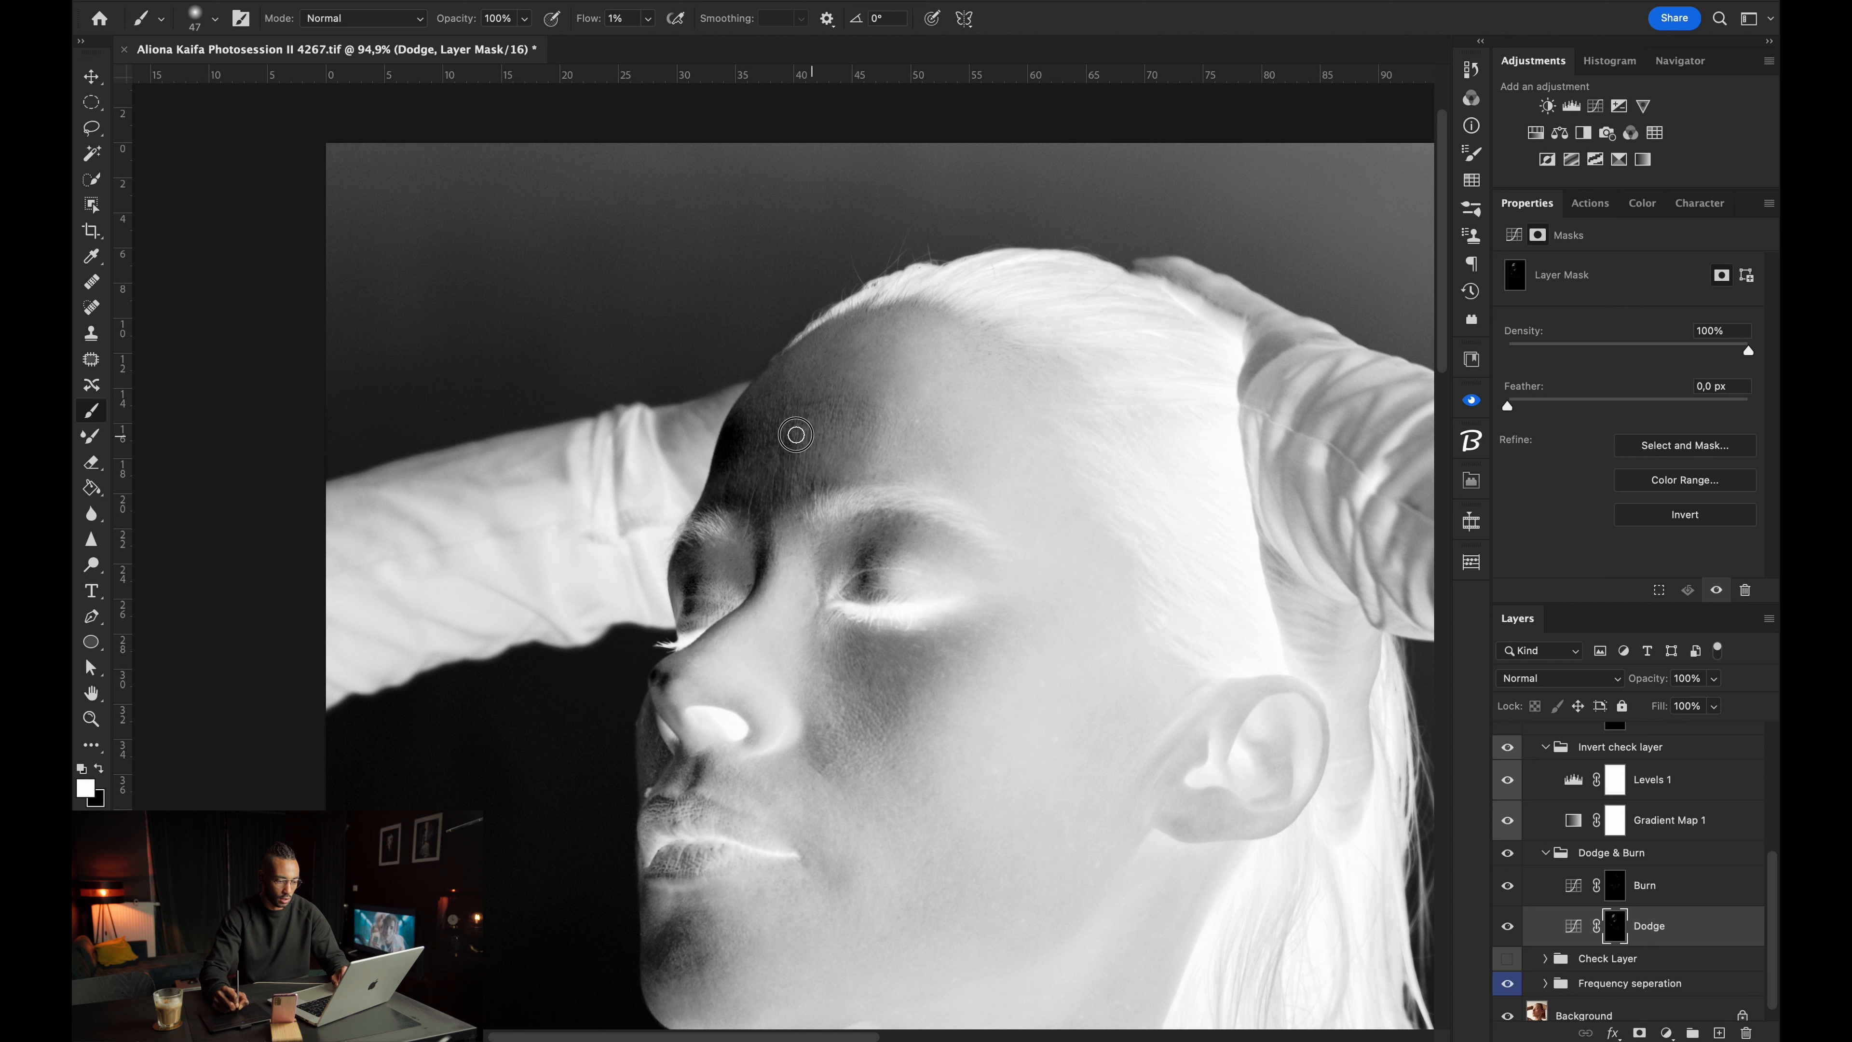
left_click_drag(811, 455, 771, 478)
key("bracketleft")
key("bracketleft")
key("bracketleft")
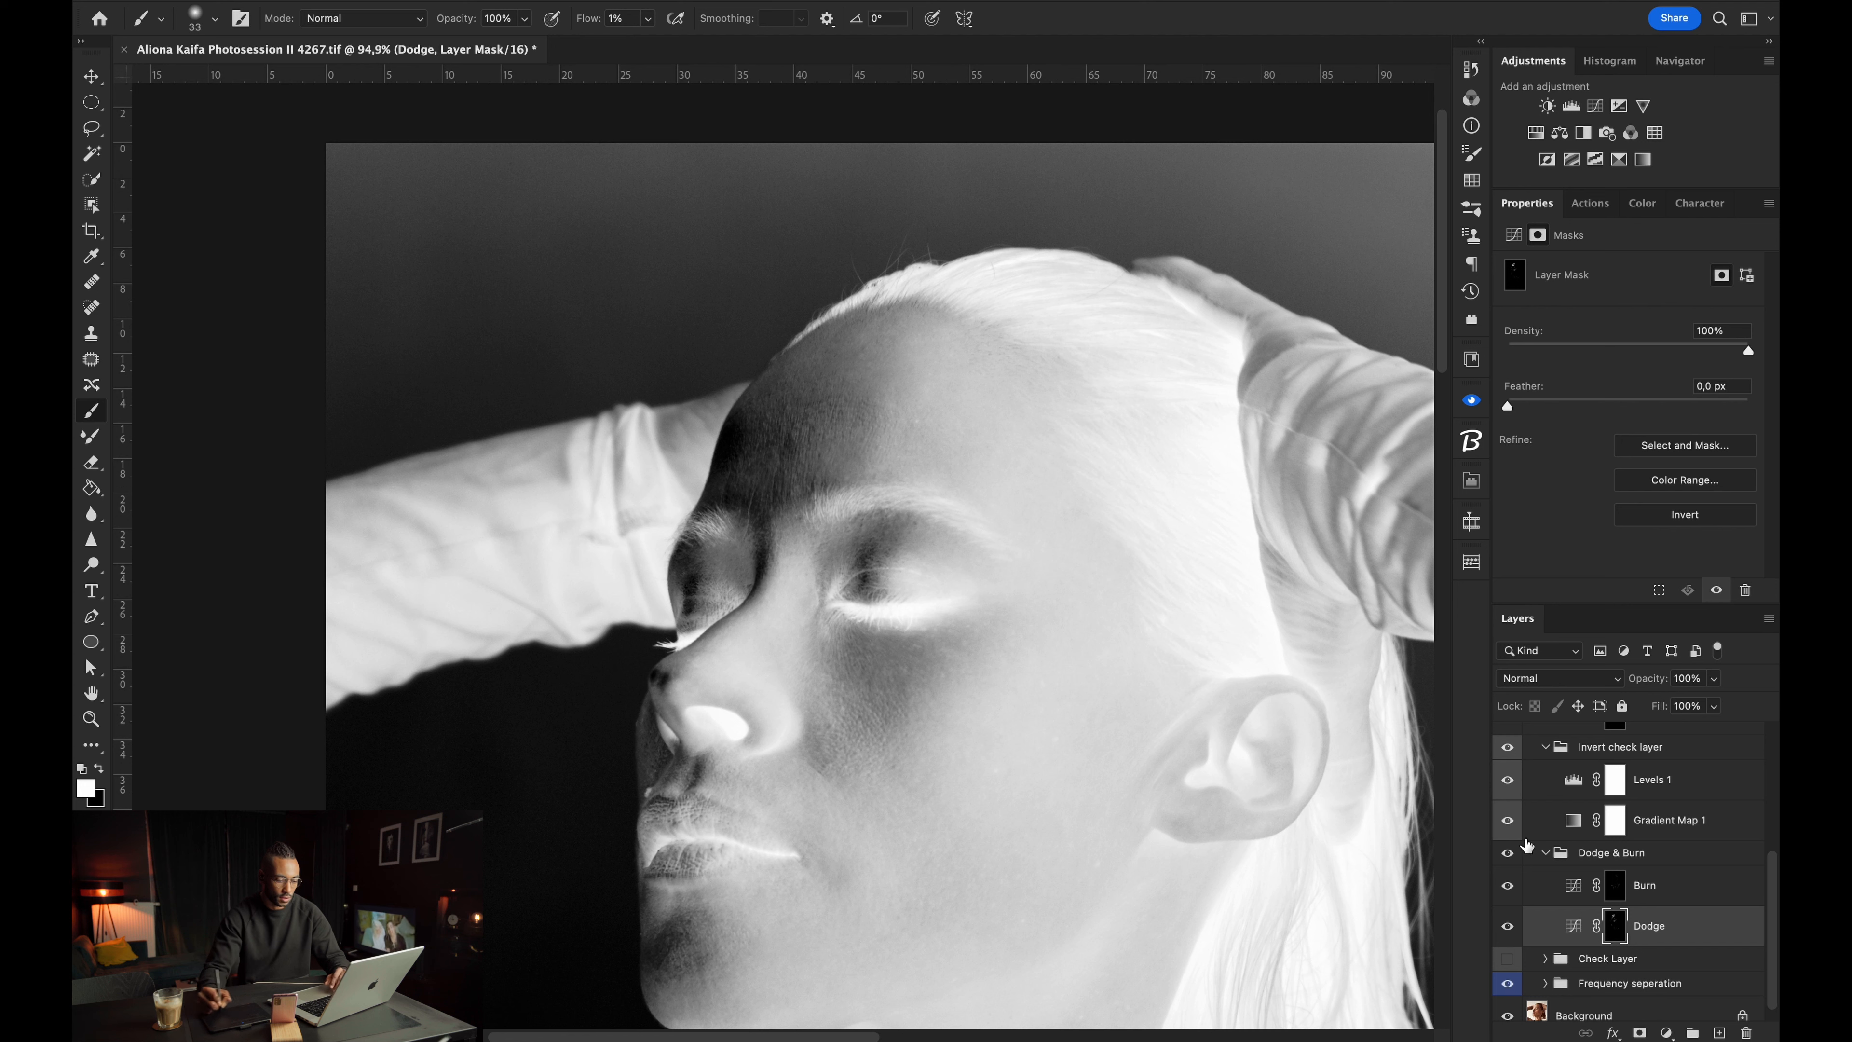
Dodge the dark forehead area above the brows on the Dodge layer's mask, enlarging the brush size to 63.
left_click(1623, 881)
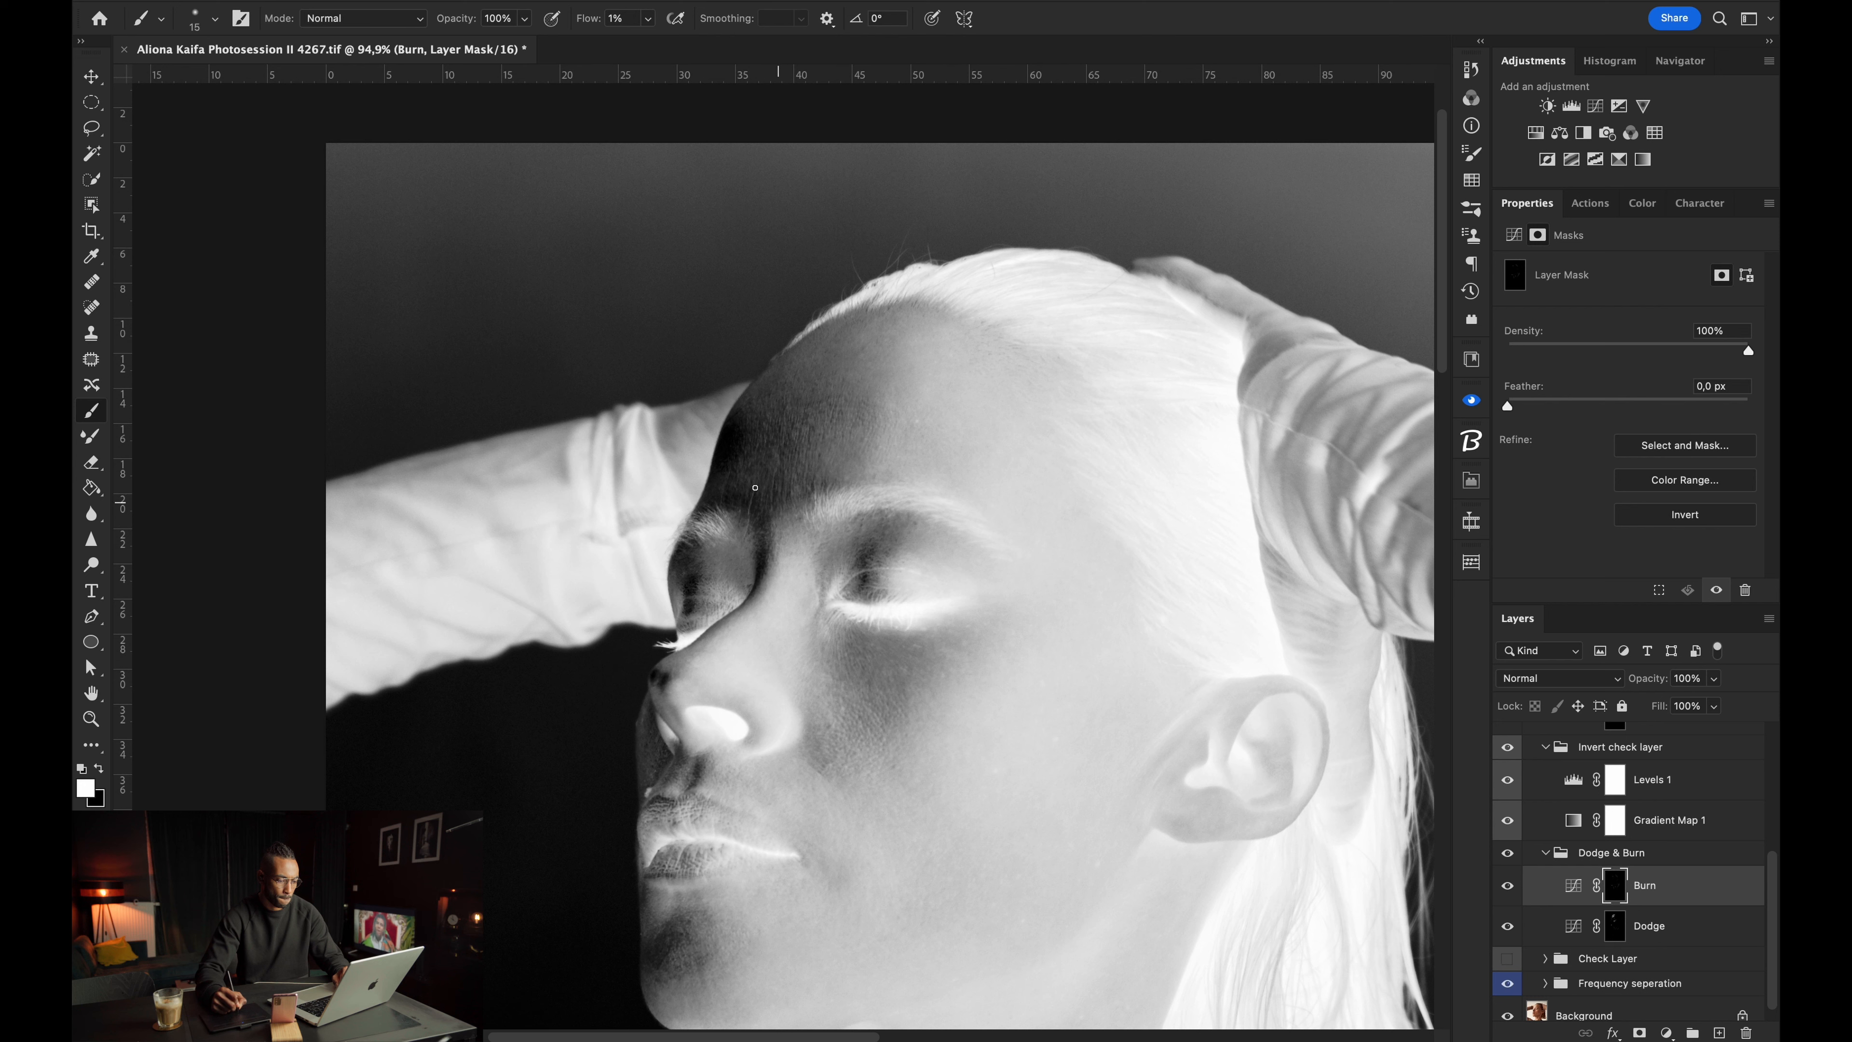
left_click(1610, 923)
right_click(749, 478, "ctrl+alt")
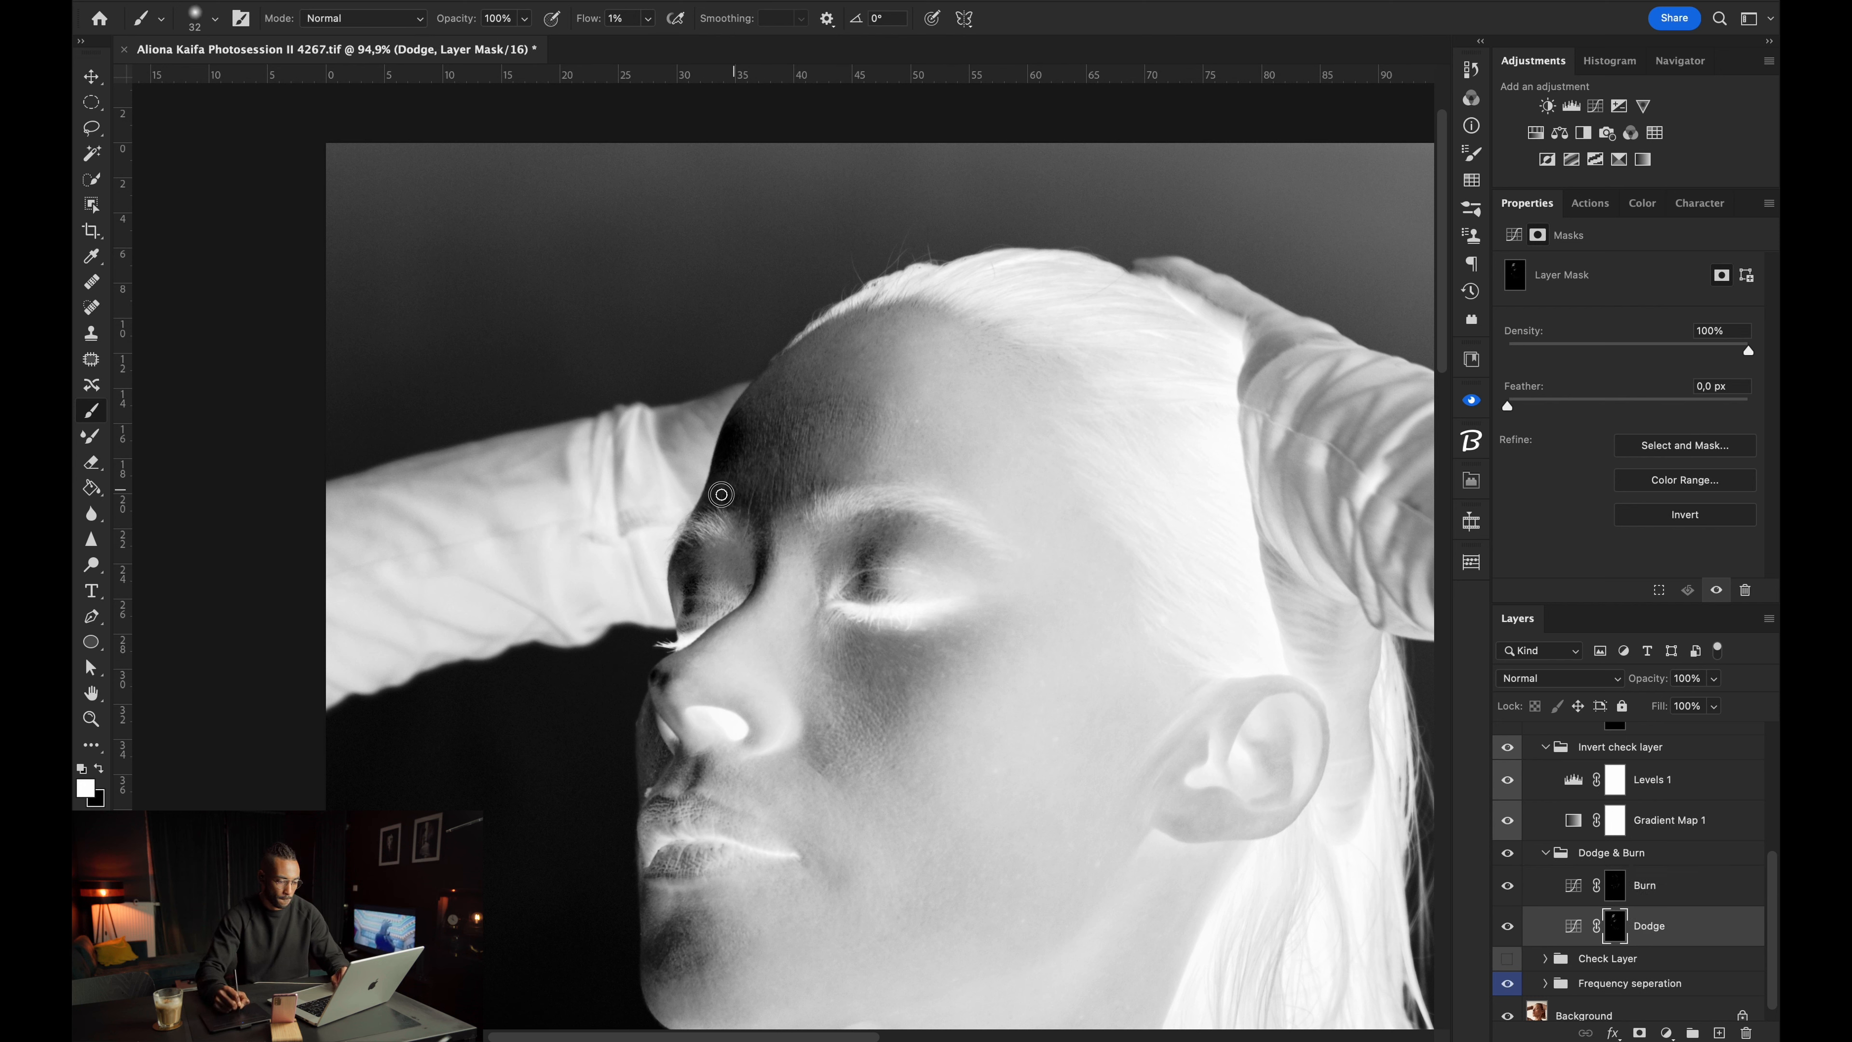
right_click(774, 398, "ctrl+alt")
mouse_move(773, 399)
left_mouse_down()
mouse_move(773, 459)
mouse_move(794, 471)
mouse_move(776, 470)
left_mouse_up()
right_click(869, 422, "ctrl+alt")
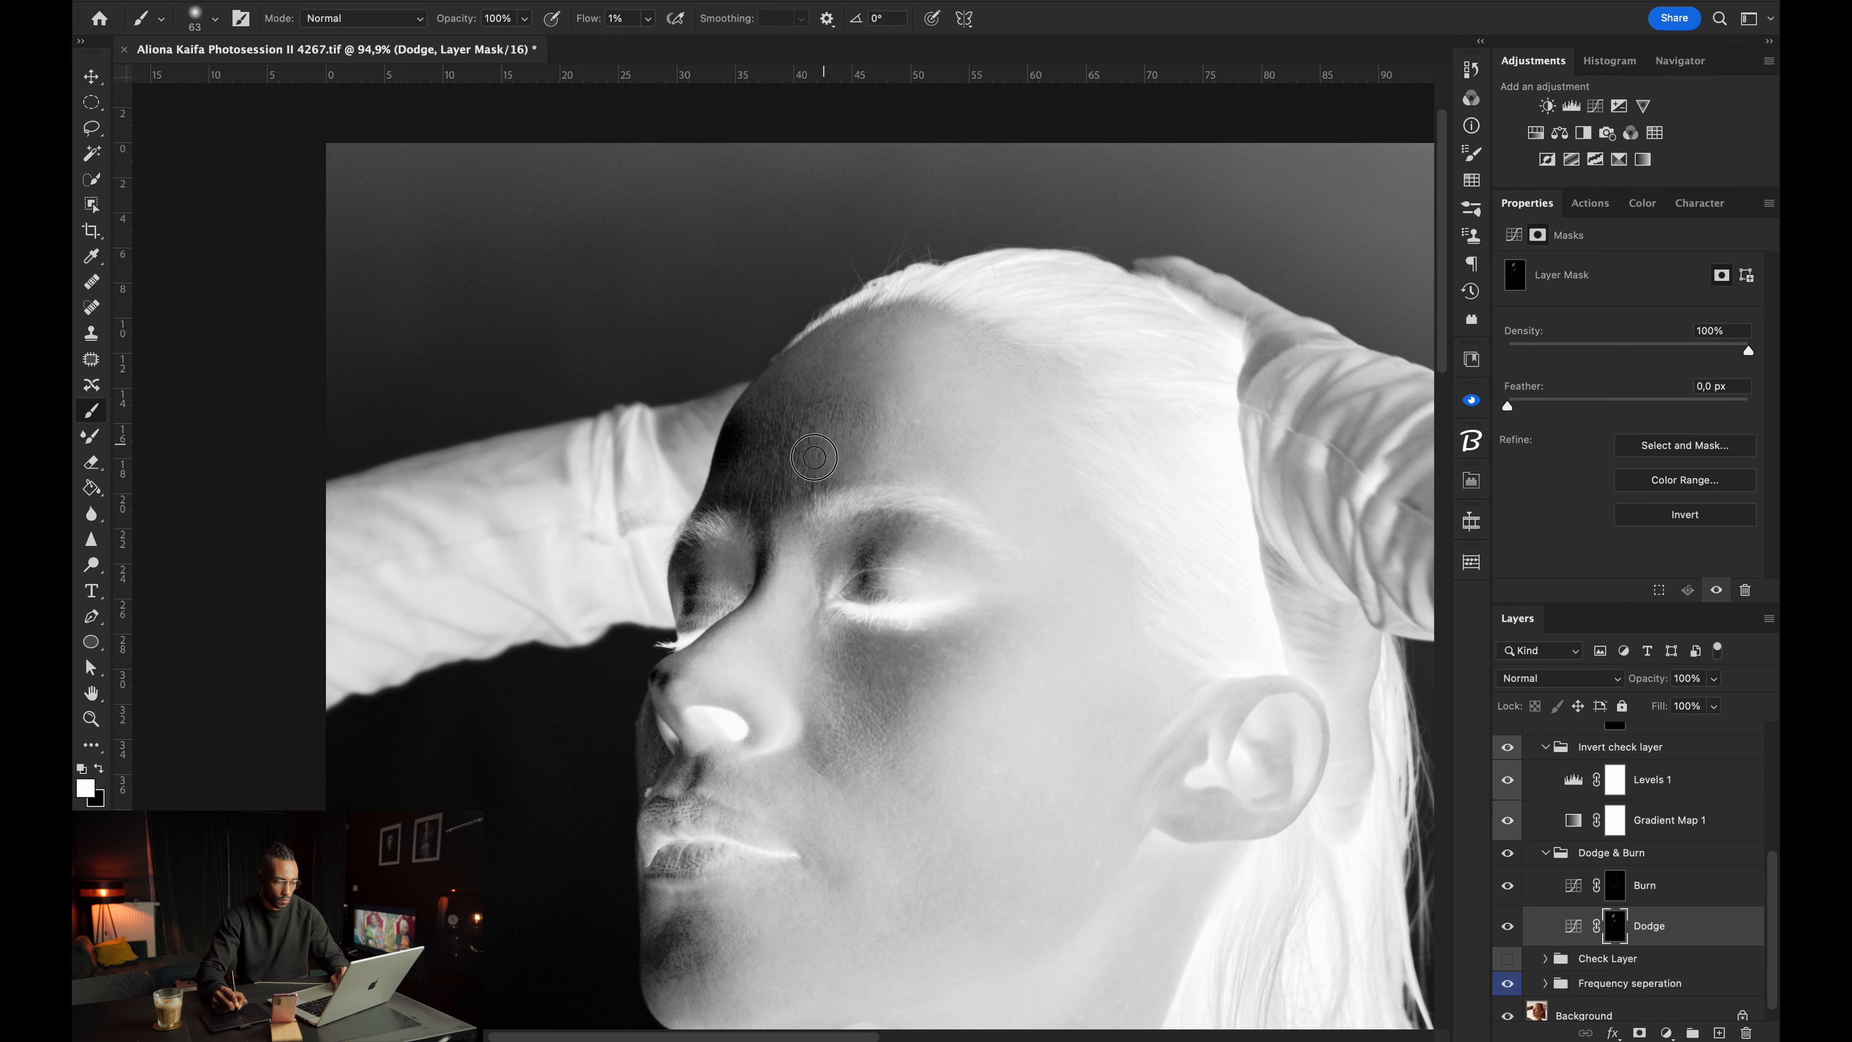
Set the midtone value of Levels 1 in the Invert check layer group to 1,04.
left_click(1575, 779)
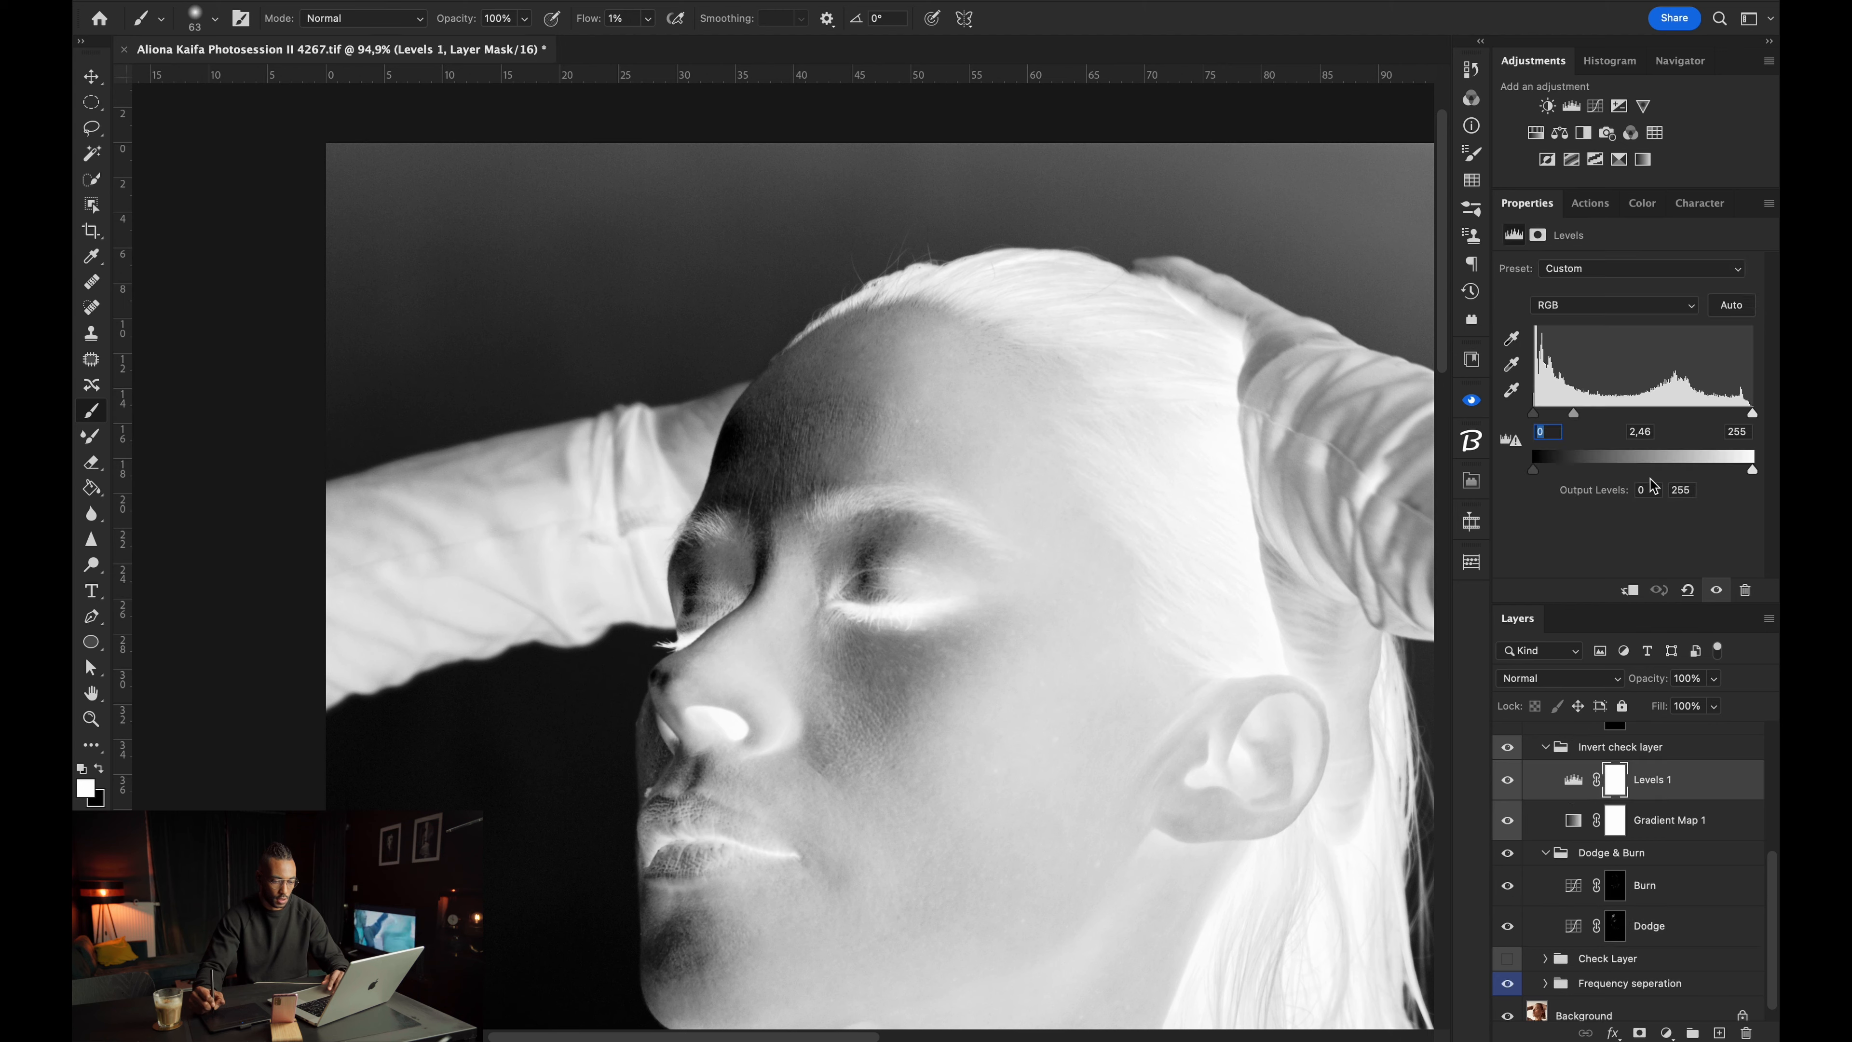
left_click_drag(1592, 416, 1653, 414)
left_click_drag(1535, 415, 1534, 414)
left_click_drag(1660, 414, 1639, 417)
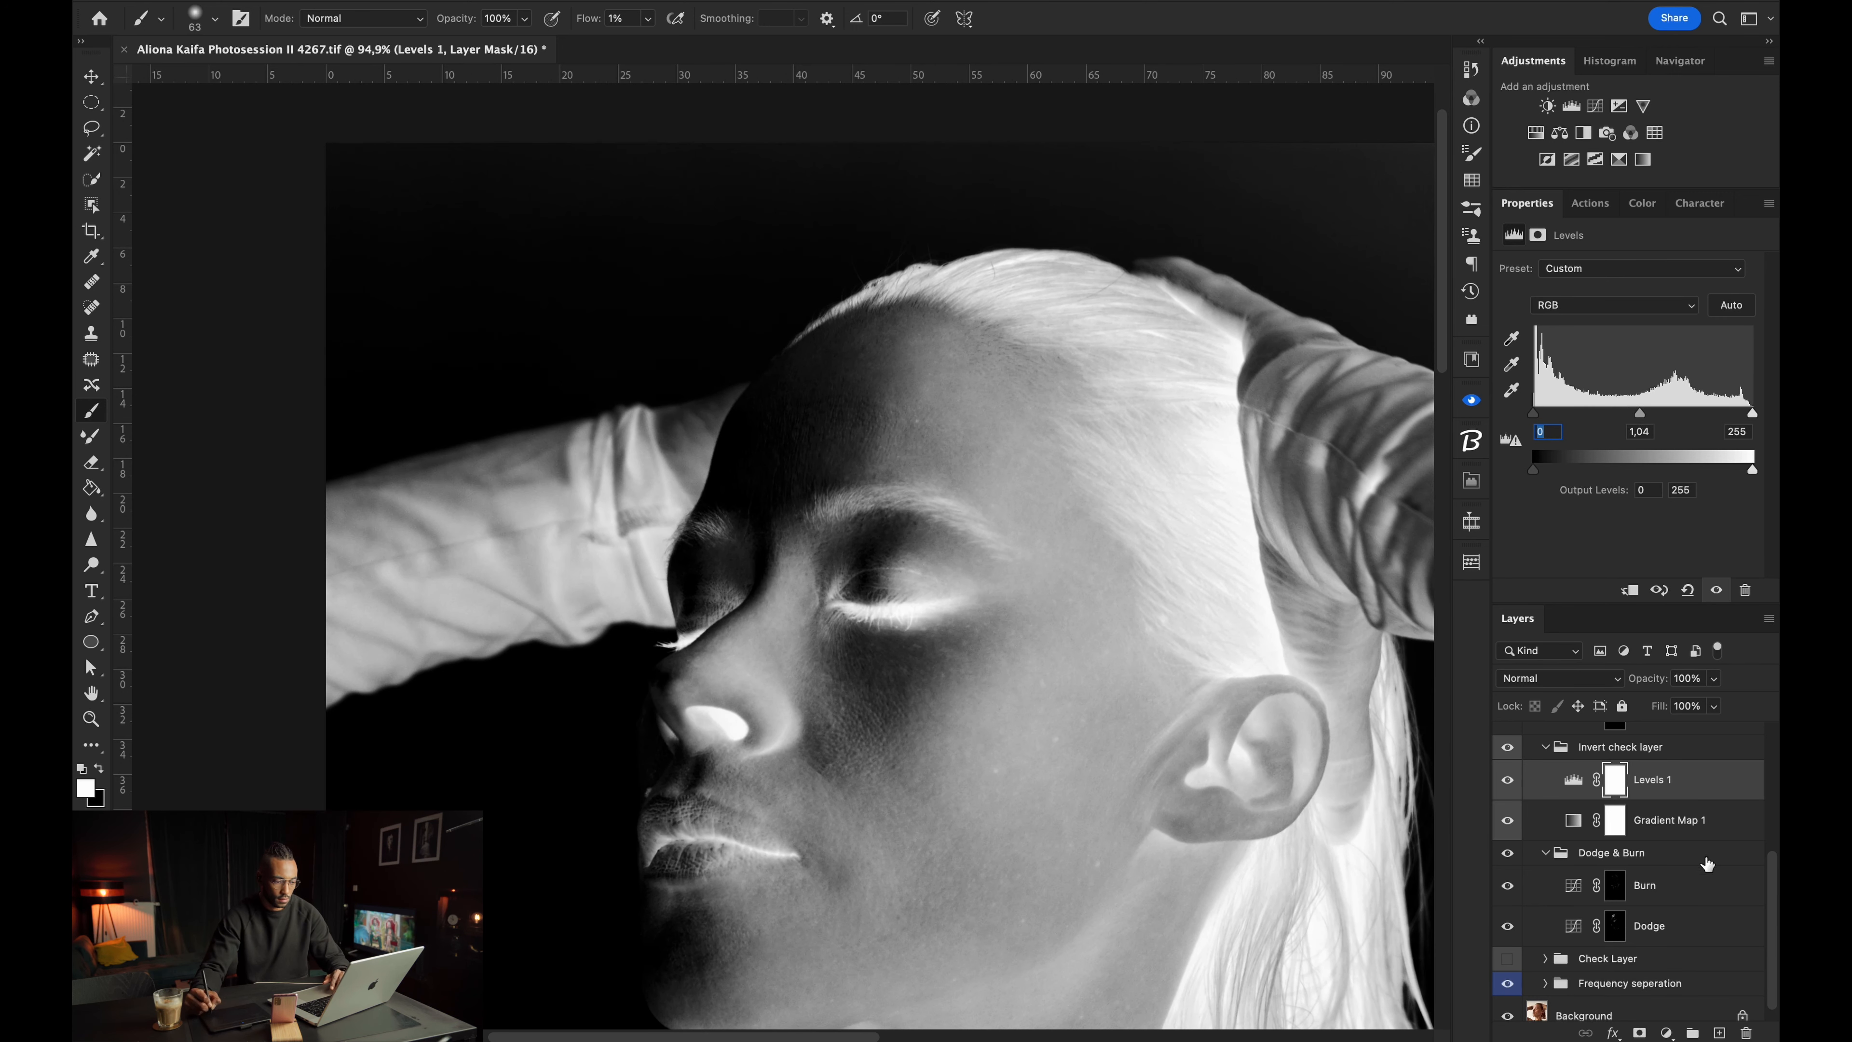
Activate the Burn layer's mask and reduce the brush size to 25.
left_click(1615, 886)
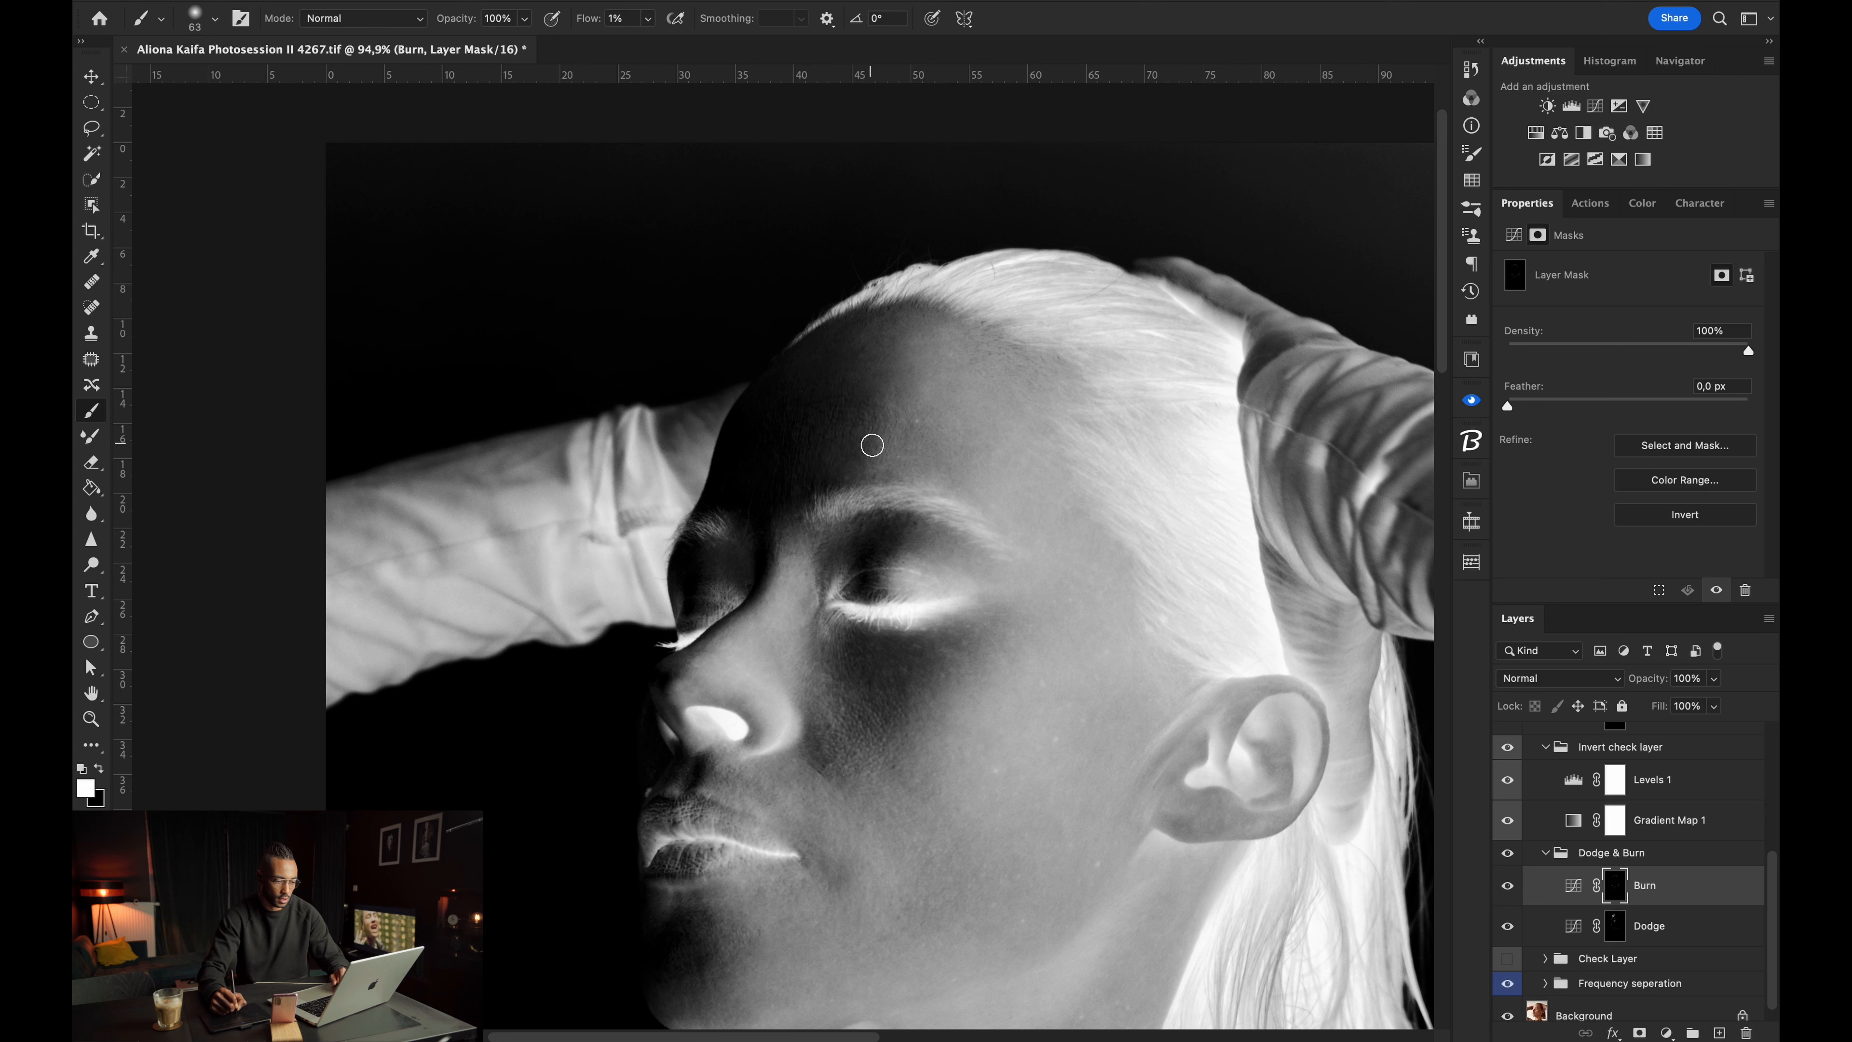
key("bracketleft")
key("bracketleft")
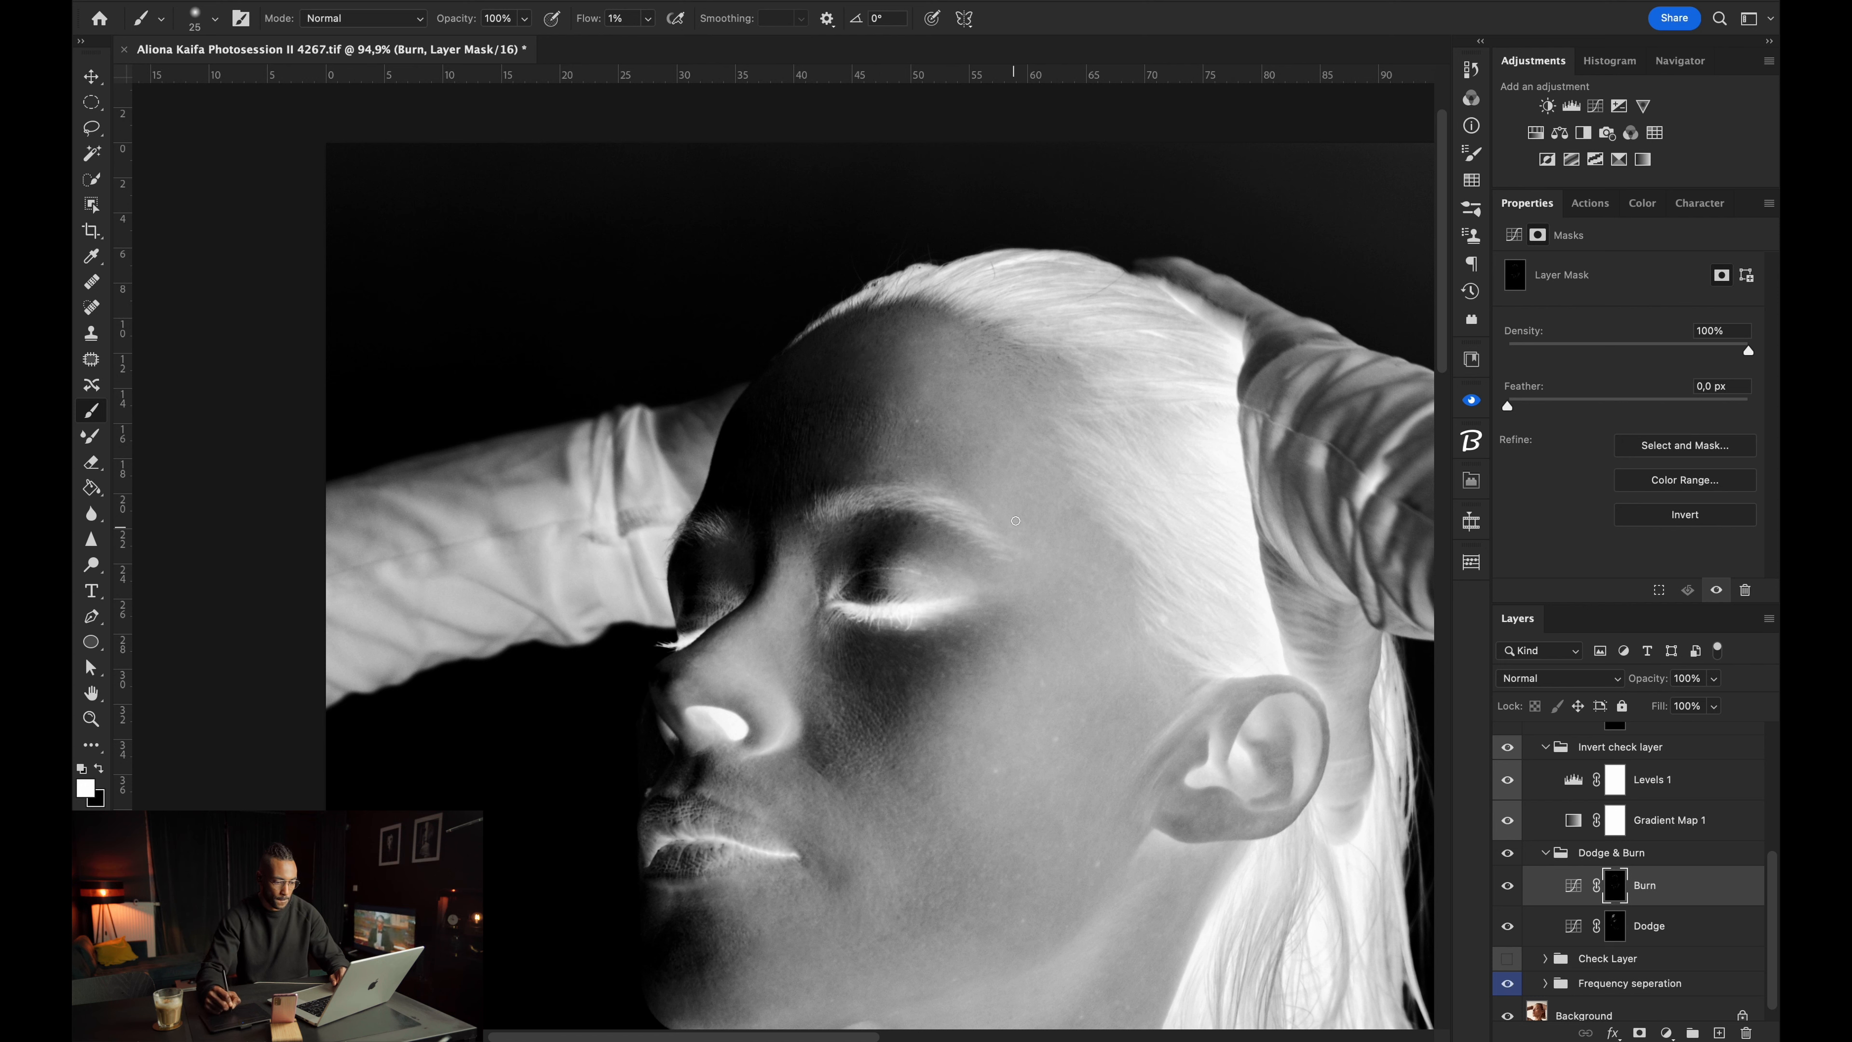
Set the Levels 1 input values in the Invert check layer group to 21, 1,00 and 221.
left_click(1573, 779)
left_click_drag(1752, 415, 1722, 414)
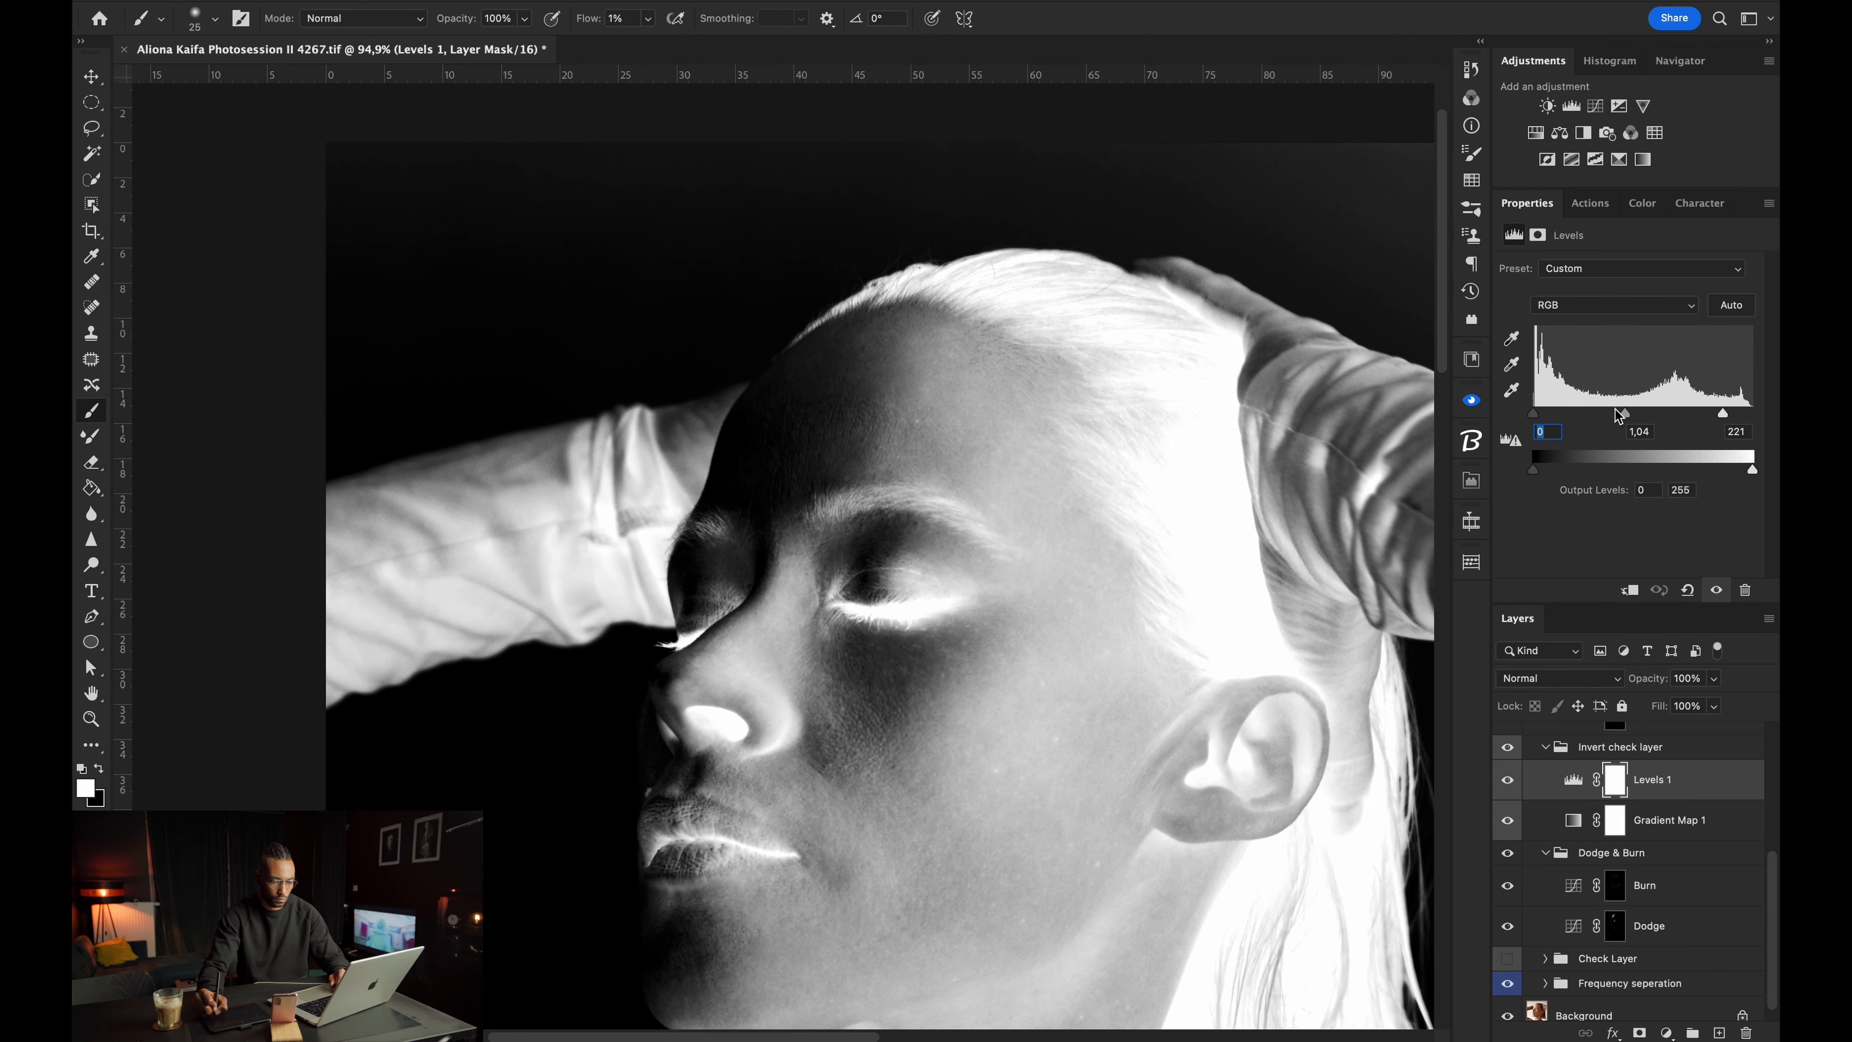
left_click_drag(1536, 420, 1639, 420)
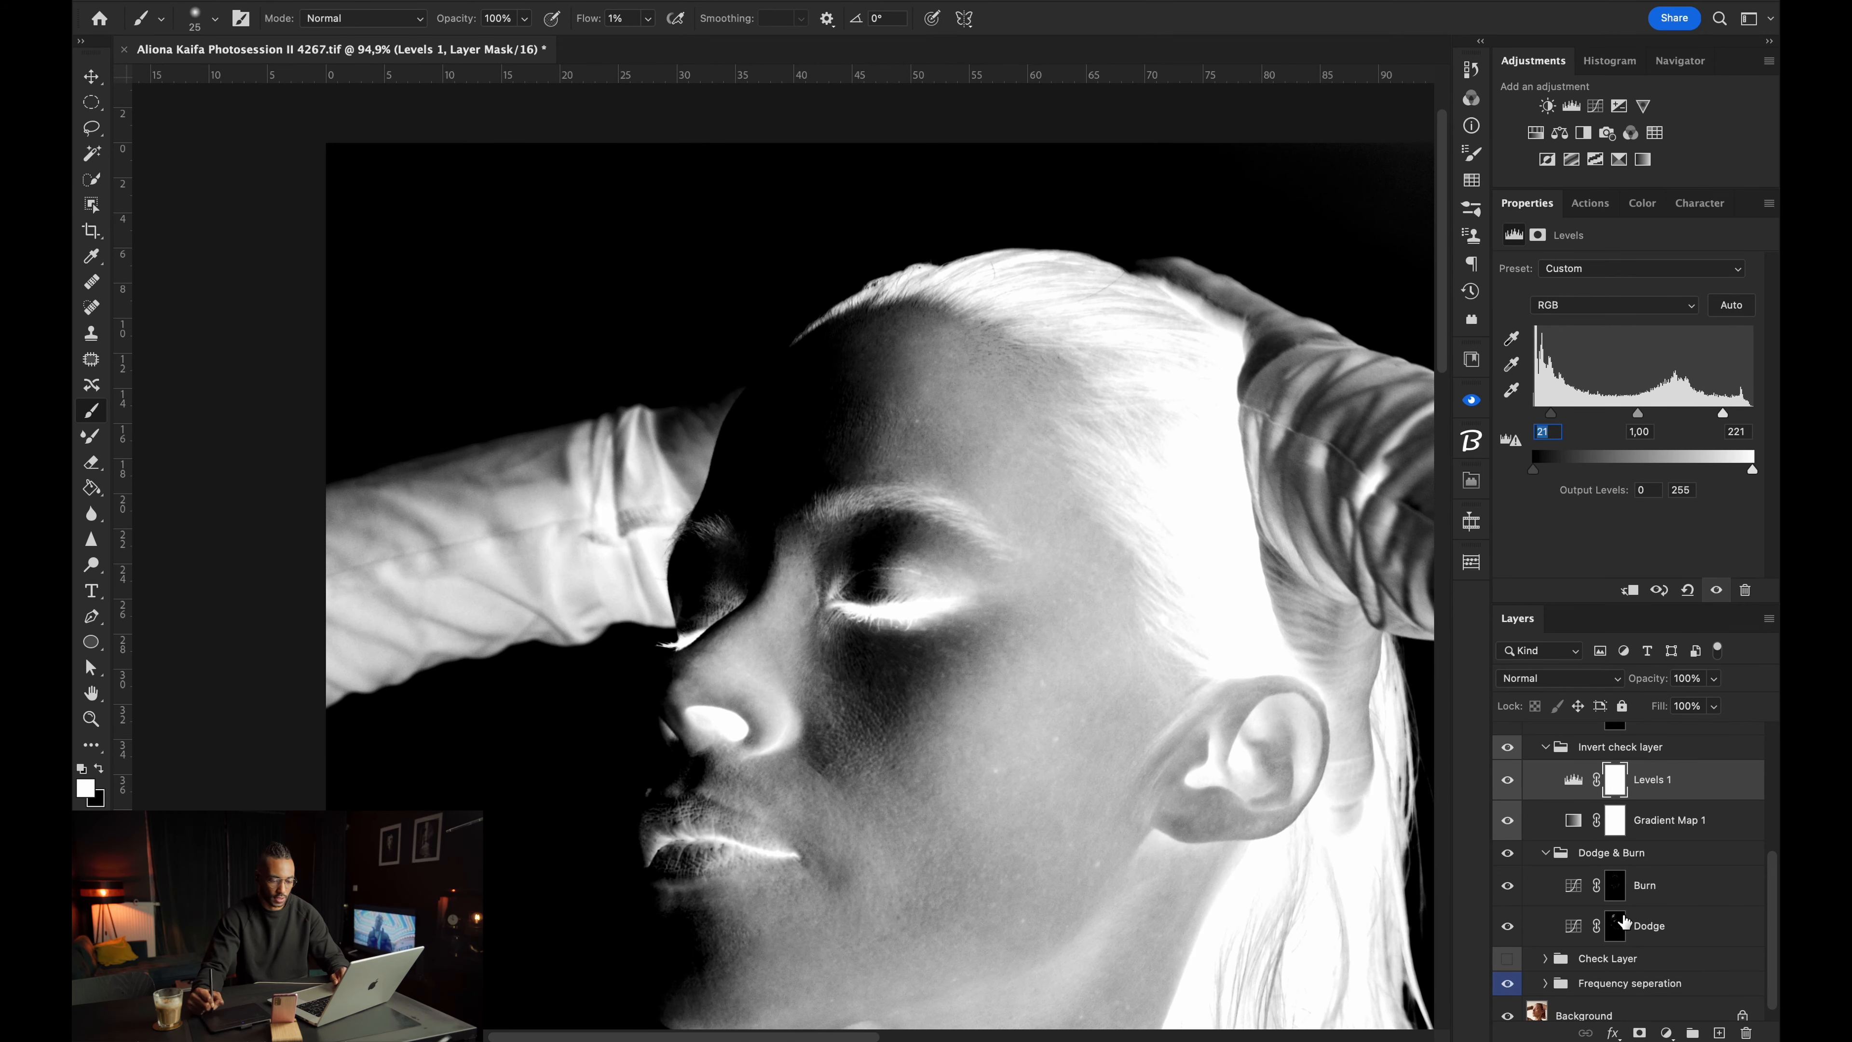
Make white the foreground color and burn the forehead on the Burn layer's mask, reducing the brush size to 19.
left_click(1624, 891)
key("x")
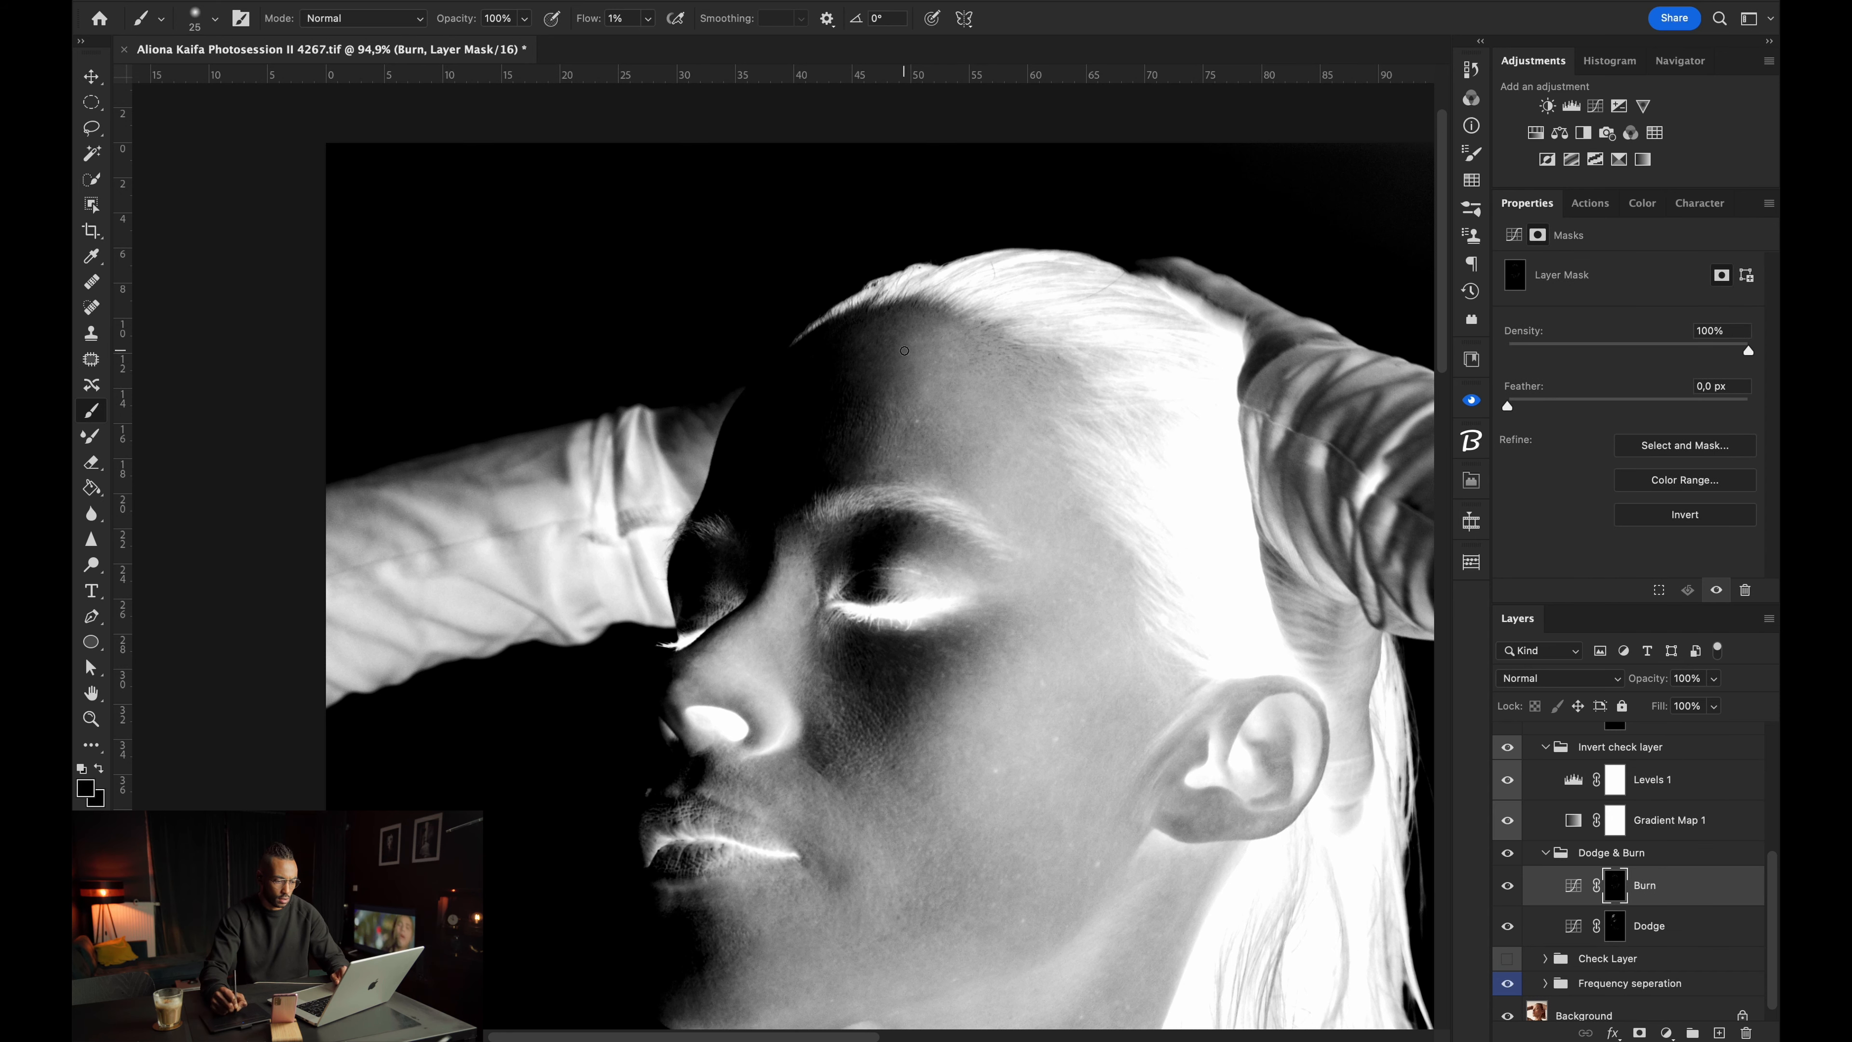
left_click(85, 788)
left_click(1224, 445)
left_click(1671, 500)
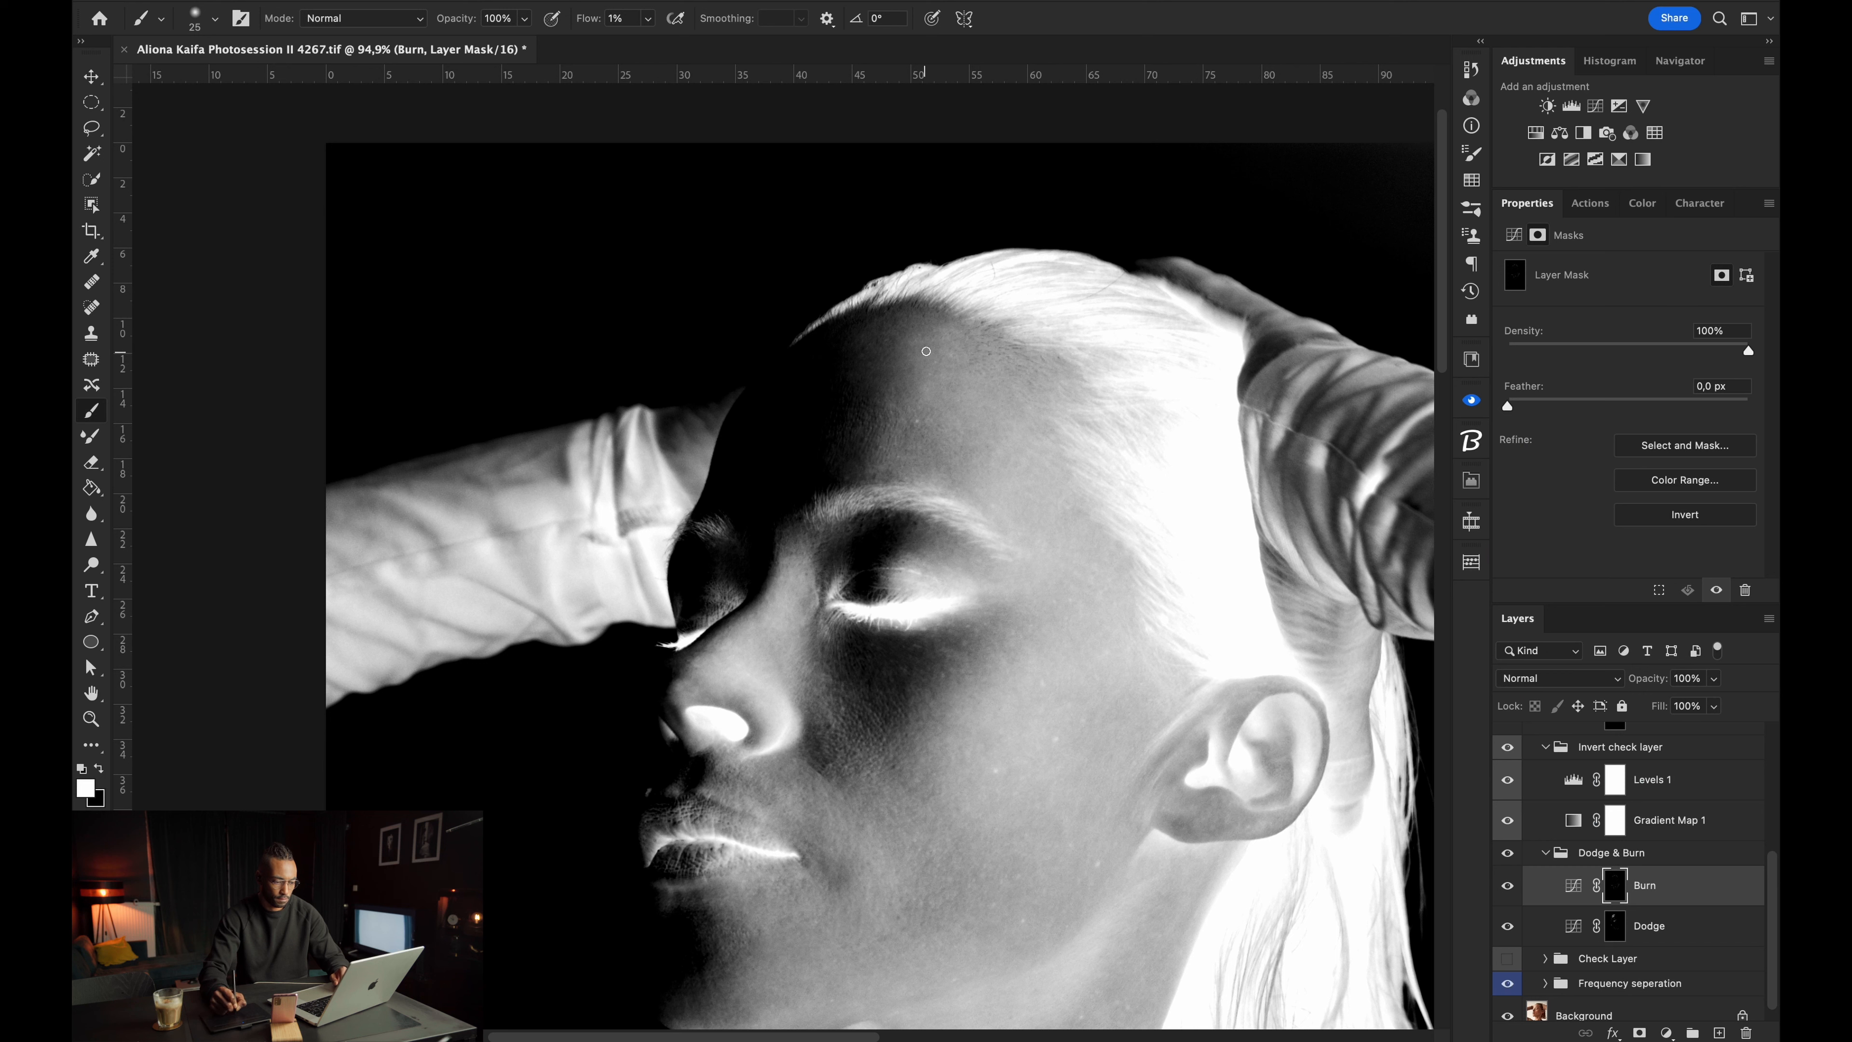
left_click_drag(894, 348, 901, 347)
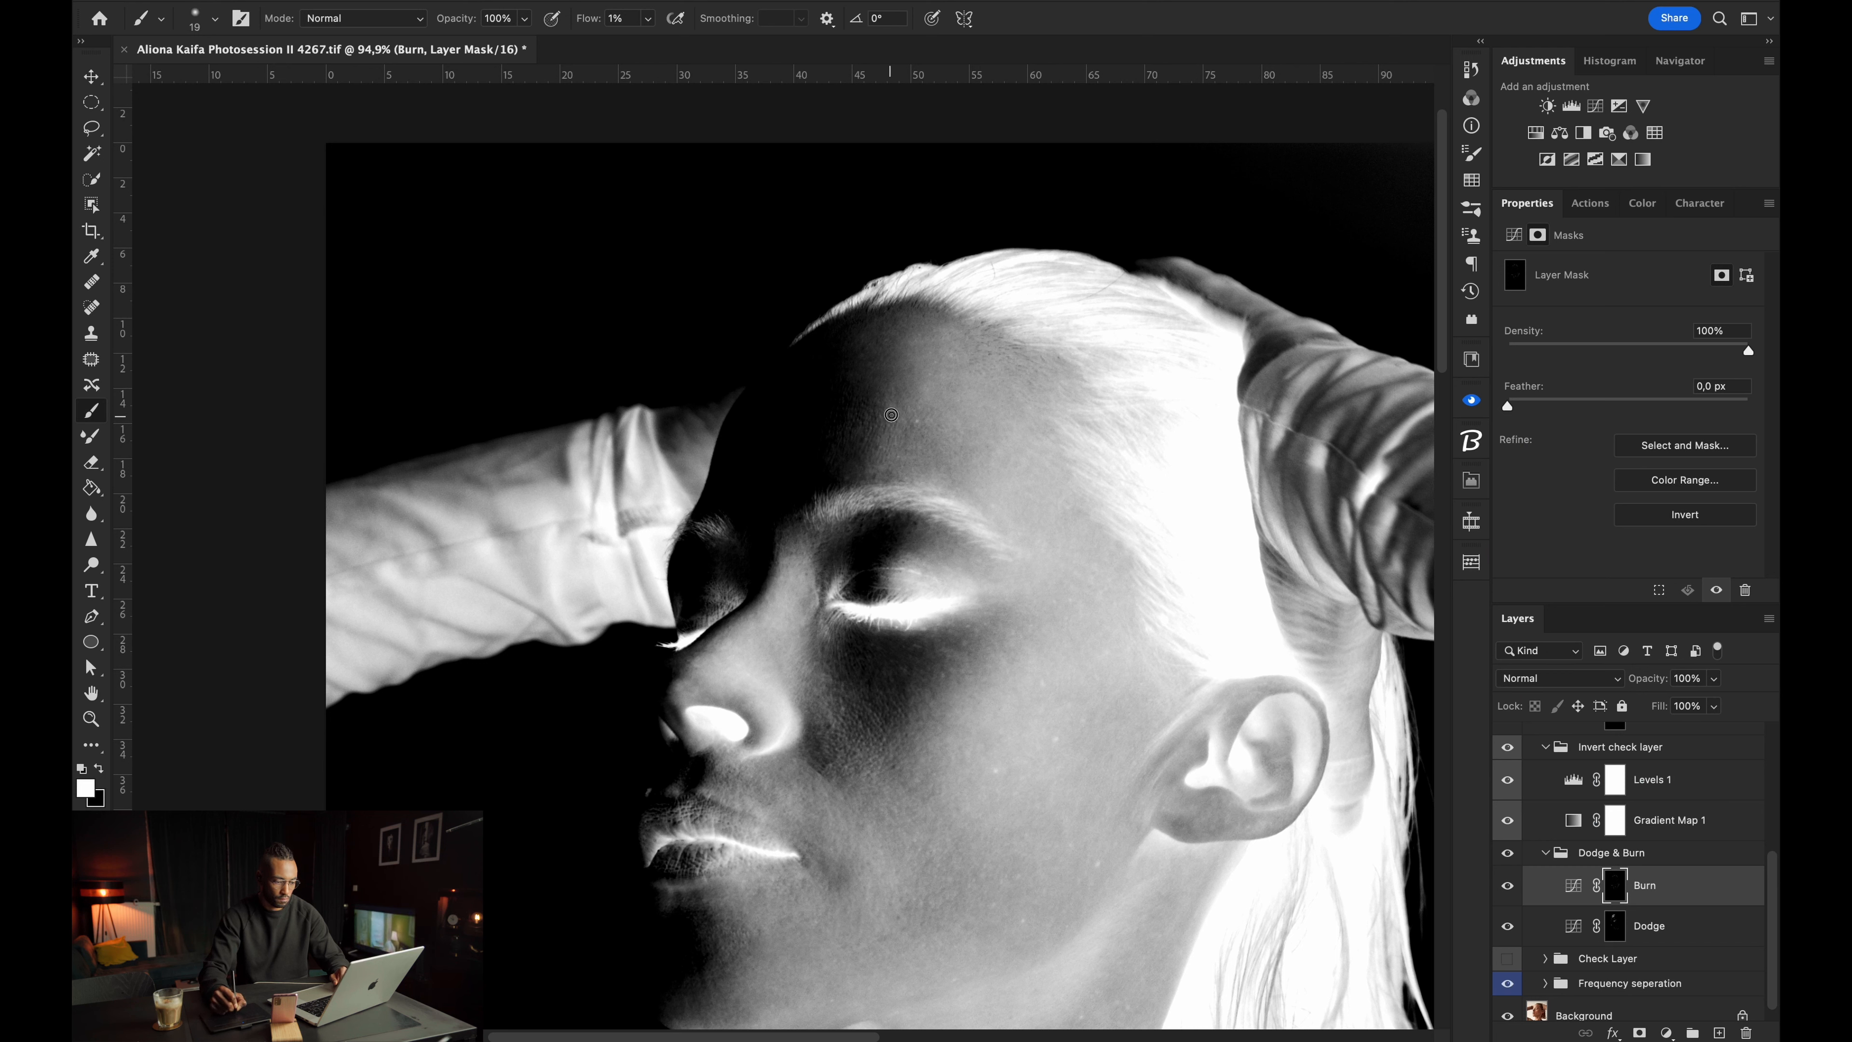
Dodge the cheek below the eye and the side of the nose on the Dodge layer's mask.
left_click_drag(878, 695, 856, 517)
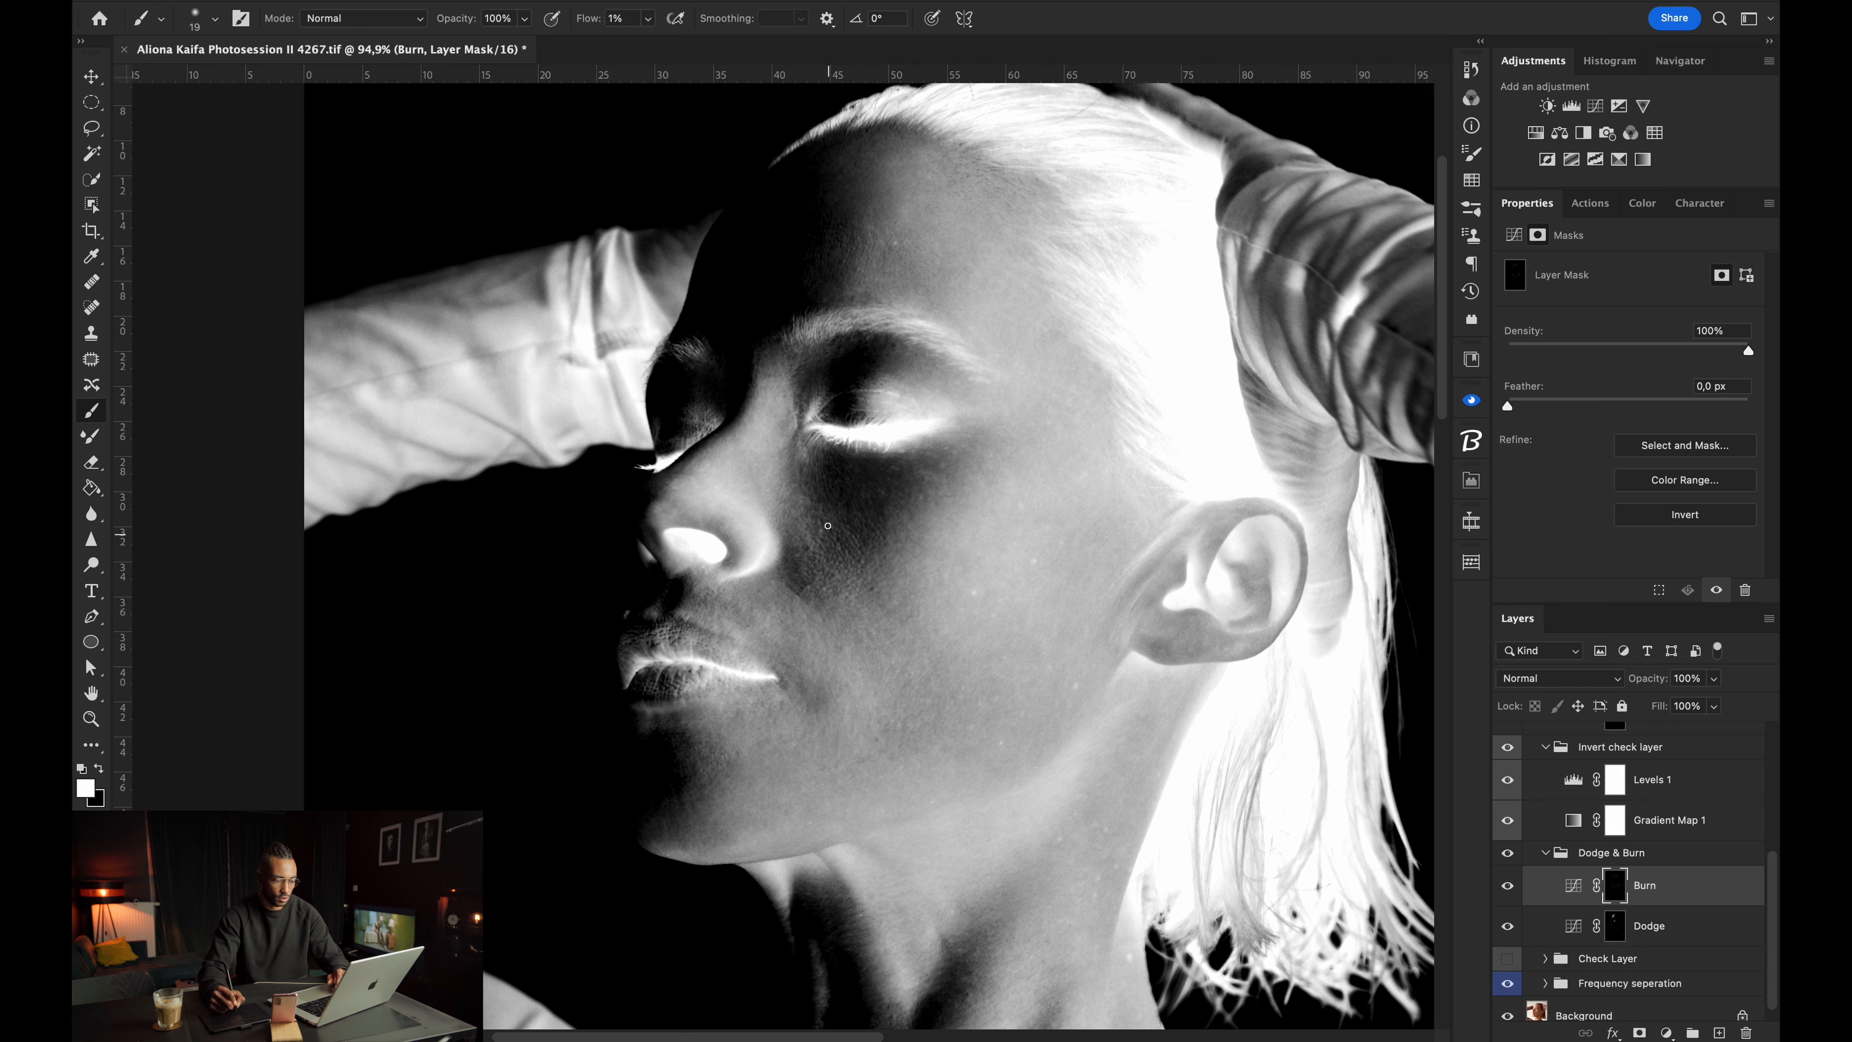
left_click(1614, 926)
mouse_move(846, 580)
left_mouse_down()
mouse_move(802, 507)
mouse_move(804, 548)
mouse_move(831, 510)
mouse_move(812, 554)
mouse_move(819, 523)
mouse_move(789, 529)
mouse_move(800, 515)
mouse_move(839, 594)
mouse_move(852, 560)
mouse_move(830, 534)
mouse_move(860, 545)
mouse_move(802, 570)
mouse_move(802, 511)
mouse_move(816, 549)
mouse_move(830, 511)
mouse_move(829, 536)
mouse_move(816, 514)
mouse_move(802, 537)
mouse_move(824, 586)
mouse_move(847, 587)
mouse_move(897, 514)
mouse_move(874, 517)
mouse_move(941, 498)
left_mouse_up()
left_click_drag(895, 520, 951, 476)
mouse_move(736, 472)
left_mouse_down()
mouse_move(654, 492)
mouse_move(715, 472)
left_mouse_up()
left_click_drag(729, 733, 822, 655)
Set the Levels 1 shadow input to 61 and burn the skin beside the mouth corner on the Burn layer's mask.
left_click(1615, 778)
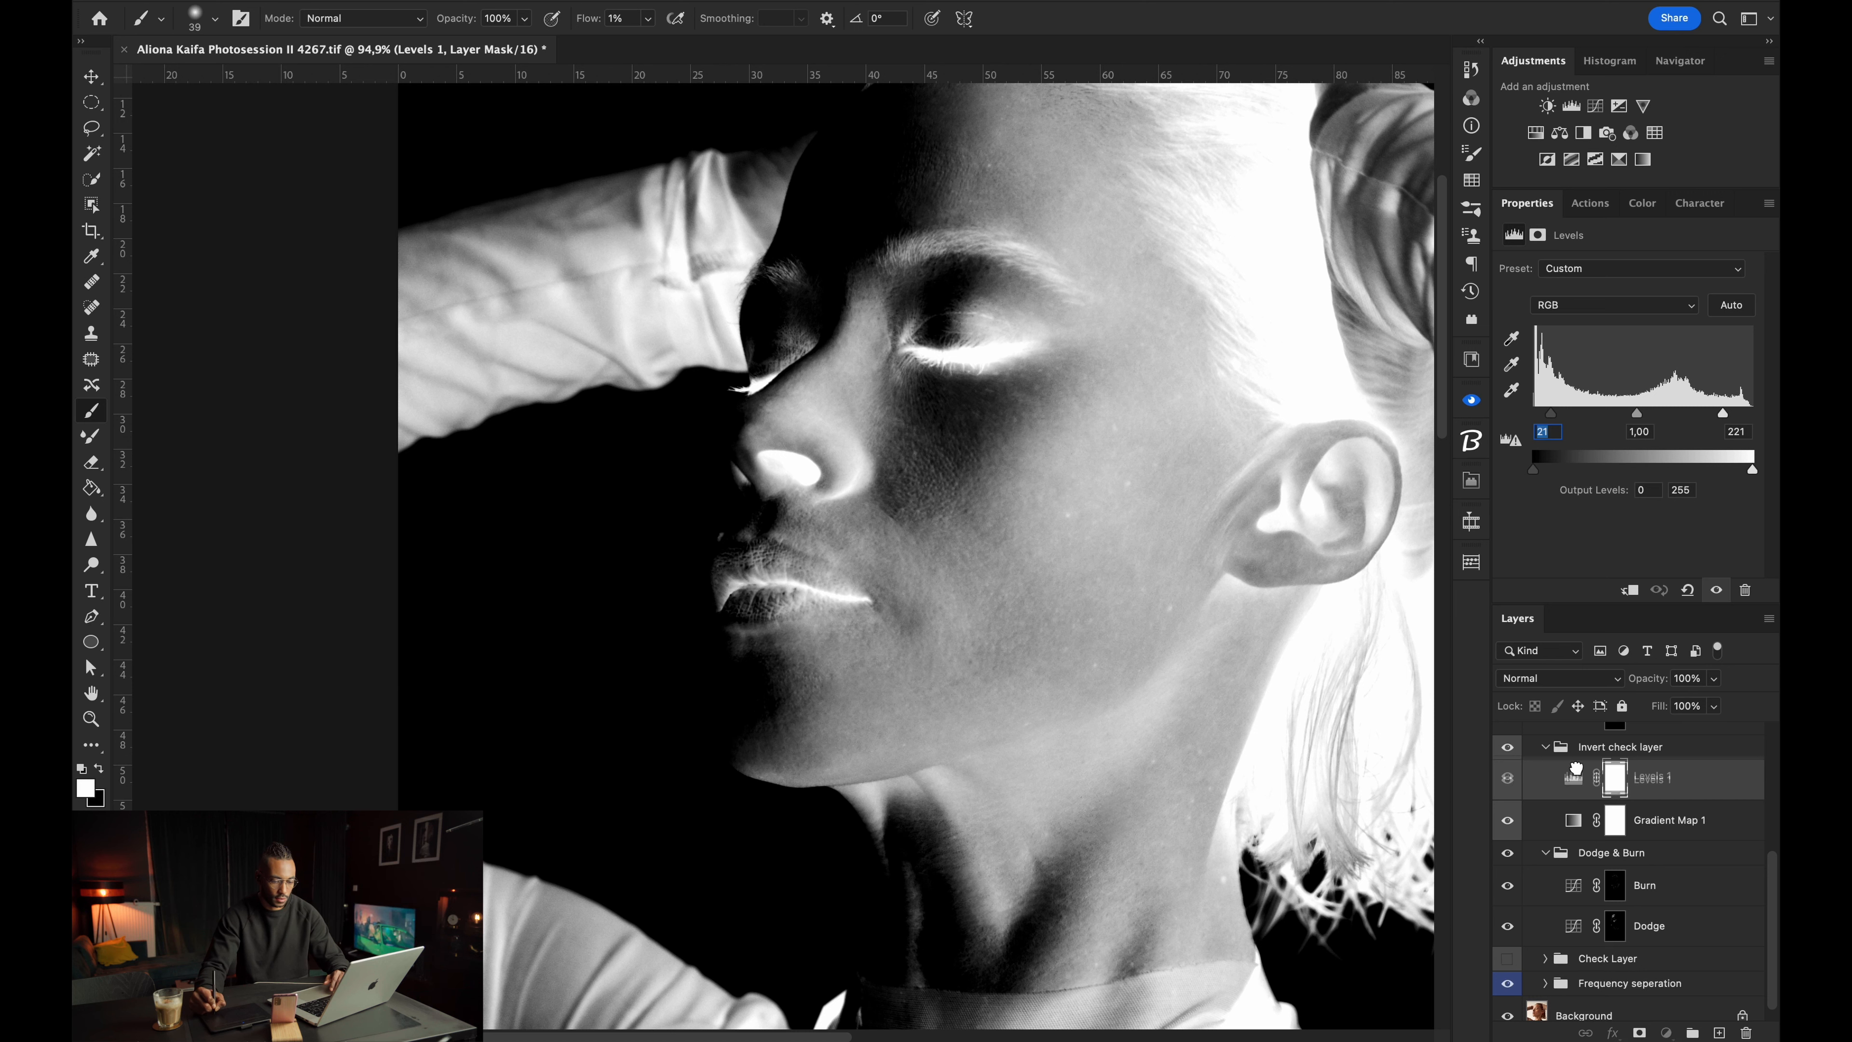
left_click_drag(1557, 415, 1592, 419)
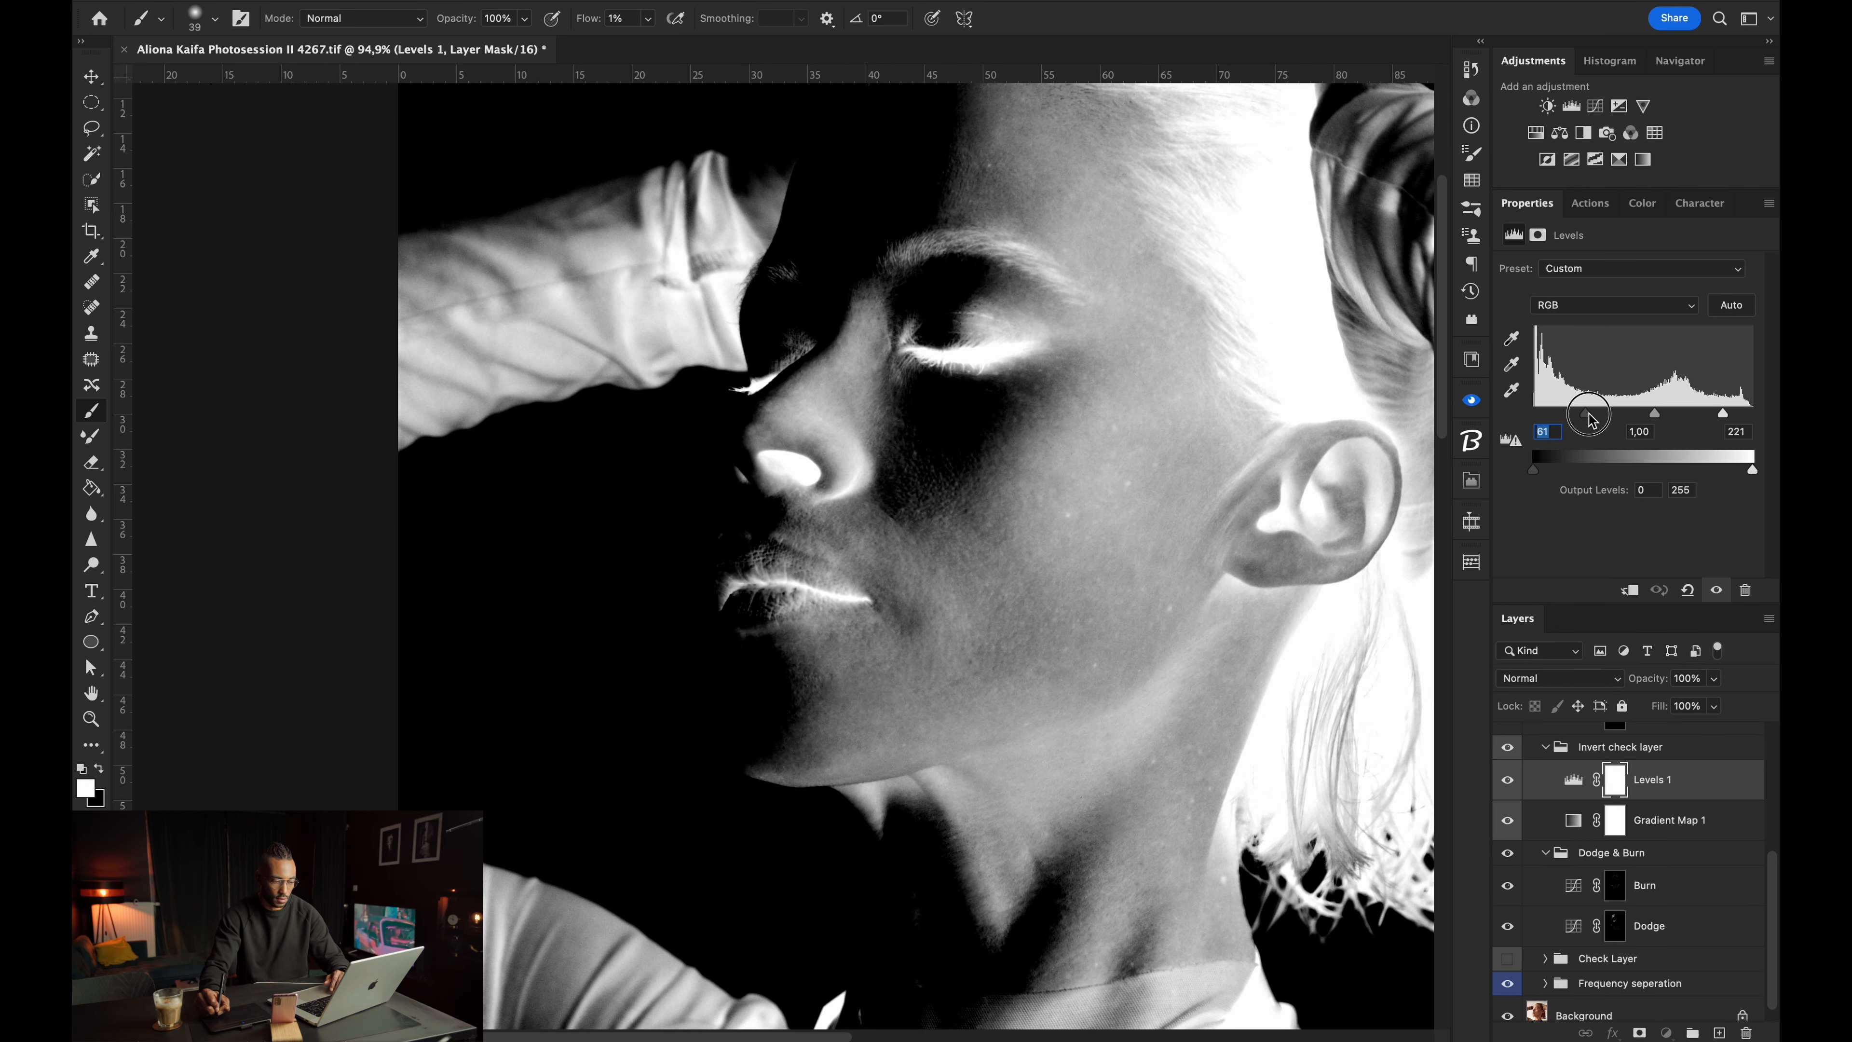
left_click(1615, 885)
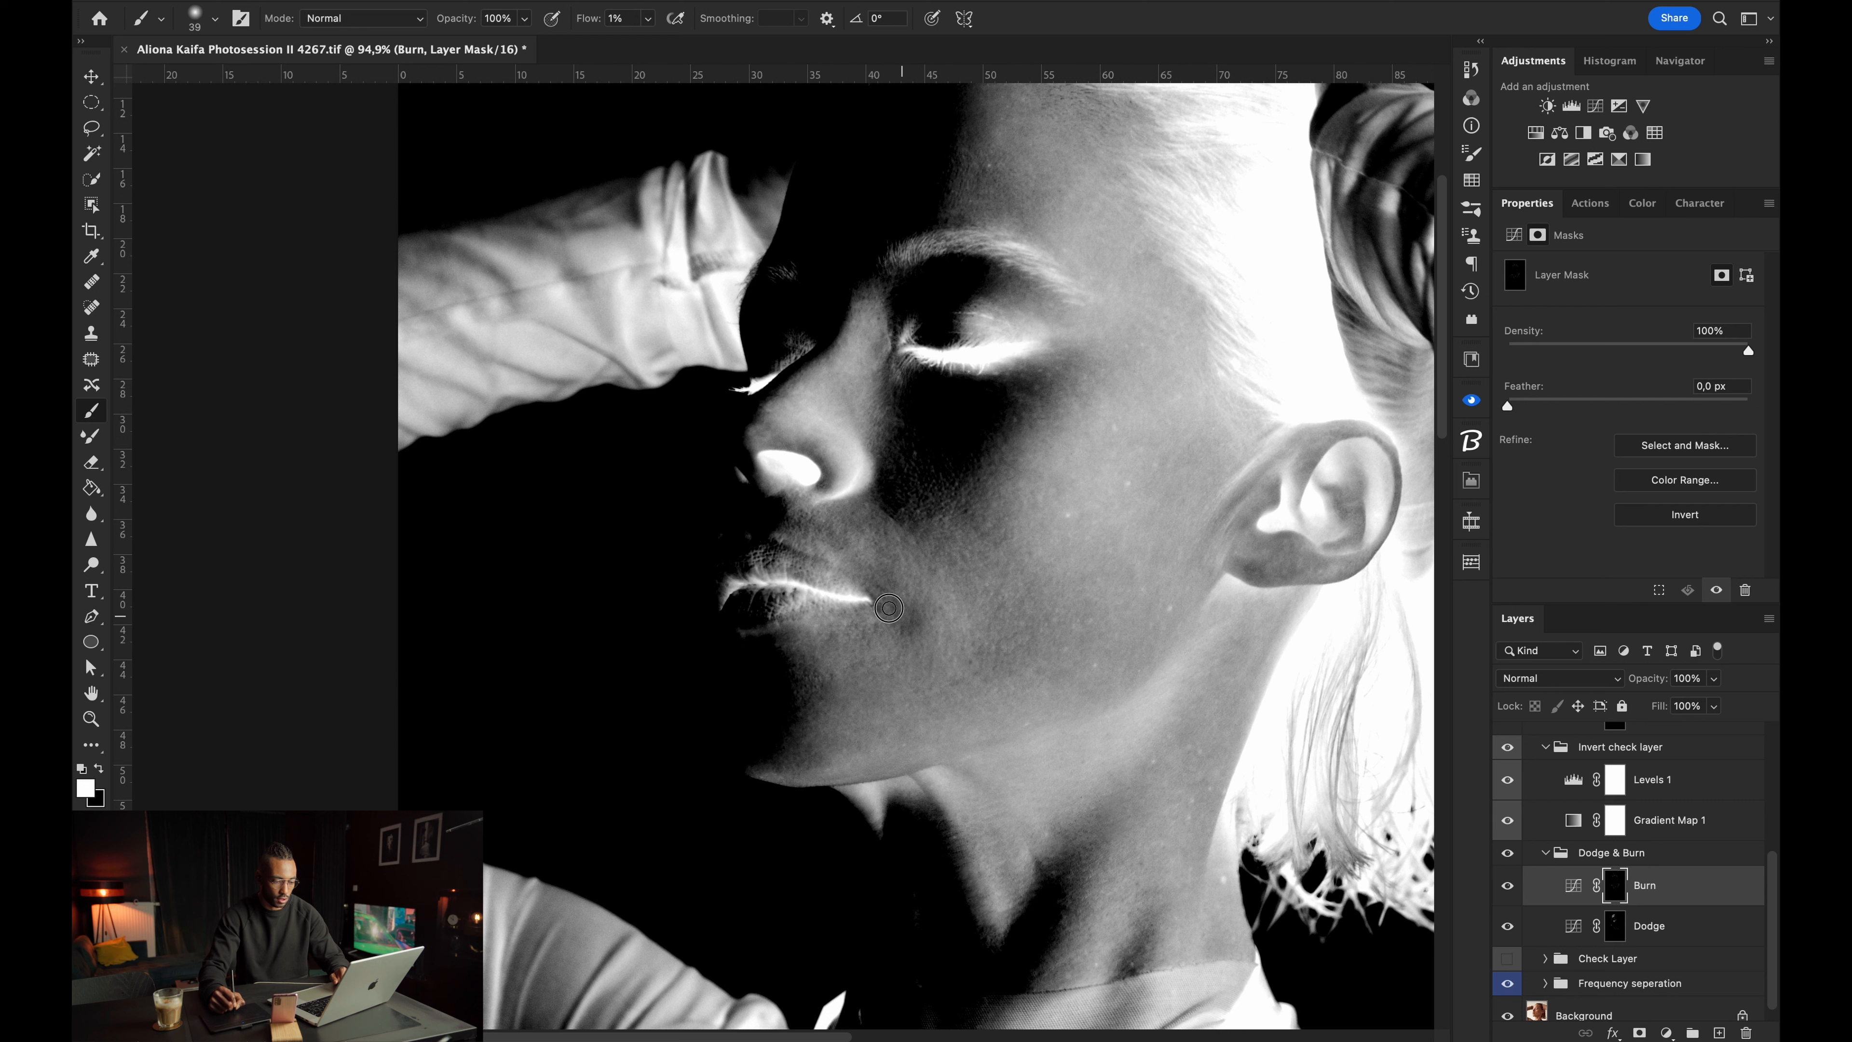
left_click_drag(919, 629, 913, 627)
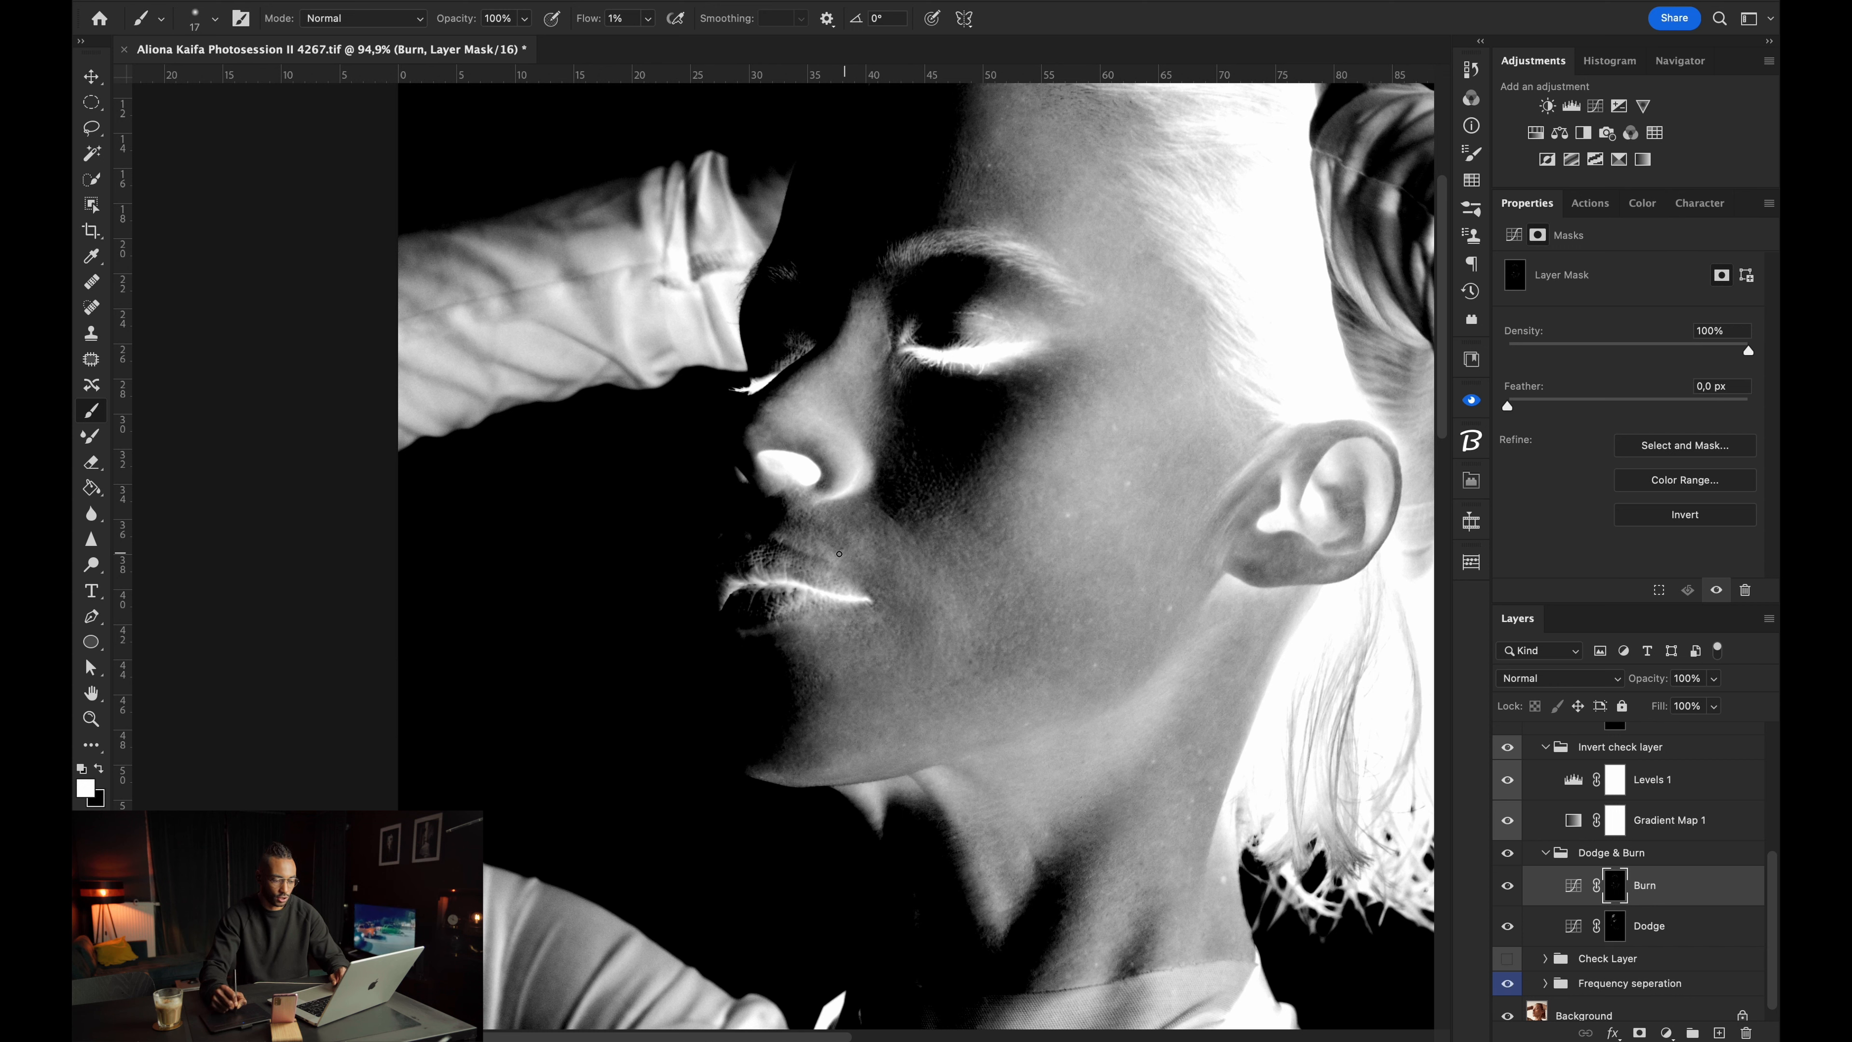
Burn the skin above the upper lip and on the lower cheek on the Burn layer's mask, varying the brush size from 15 to 46.
key("bracketright")
key("bracketright")
key("bracketright")
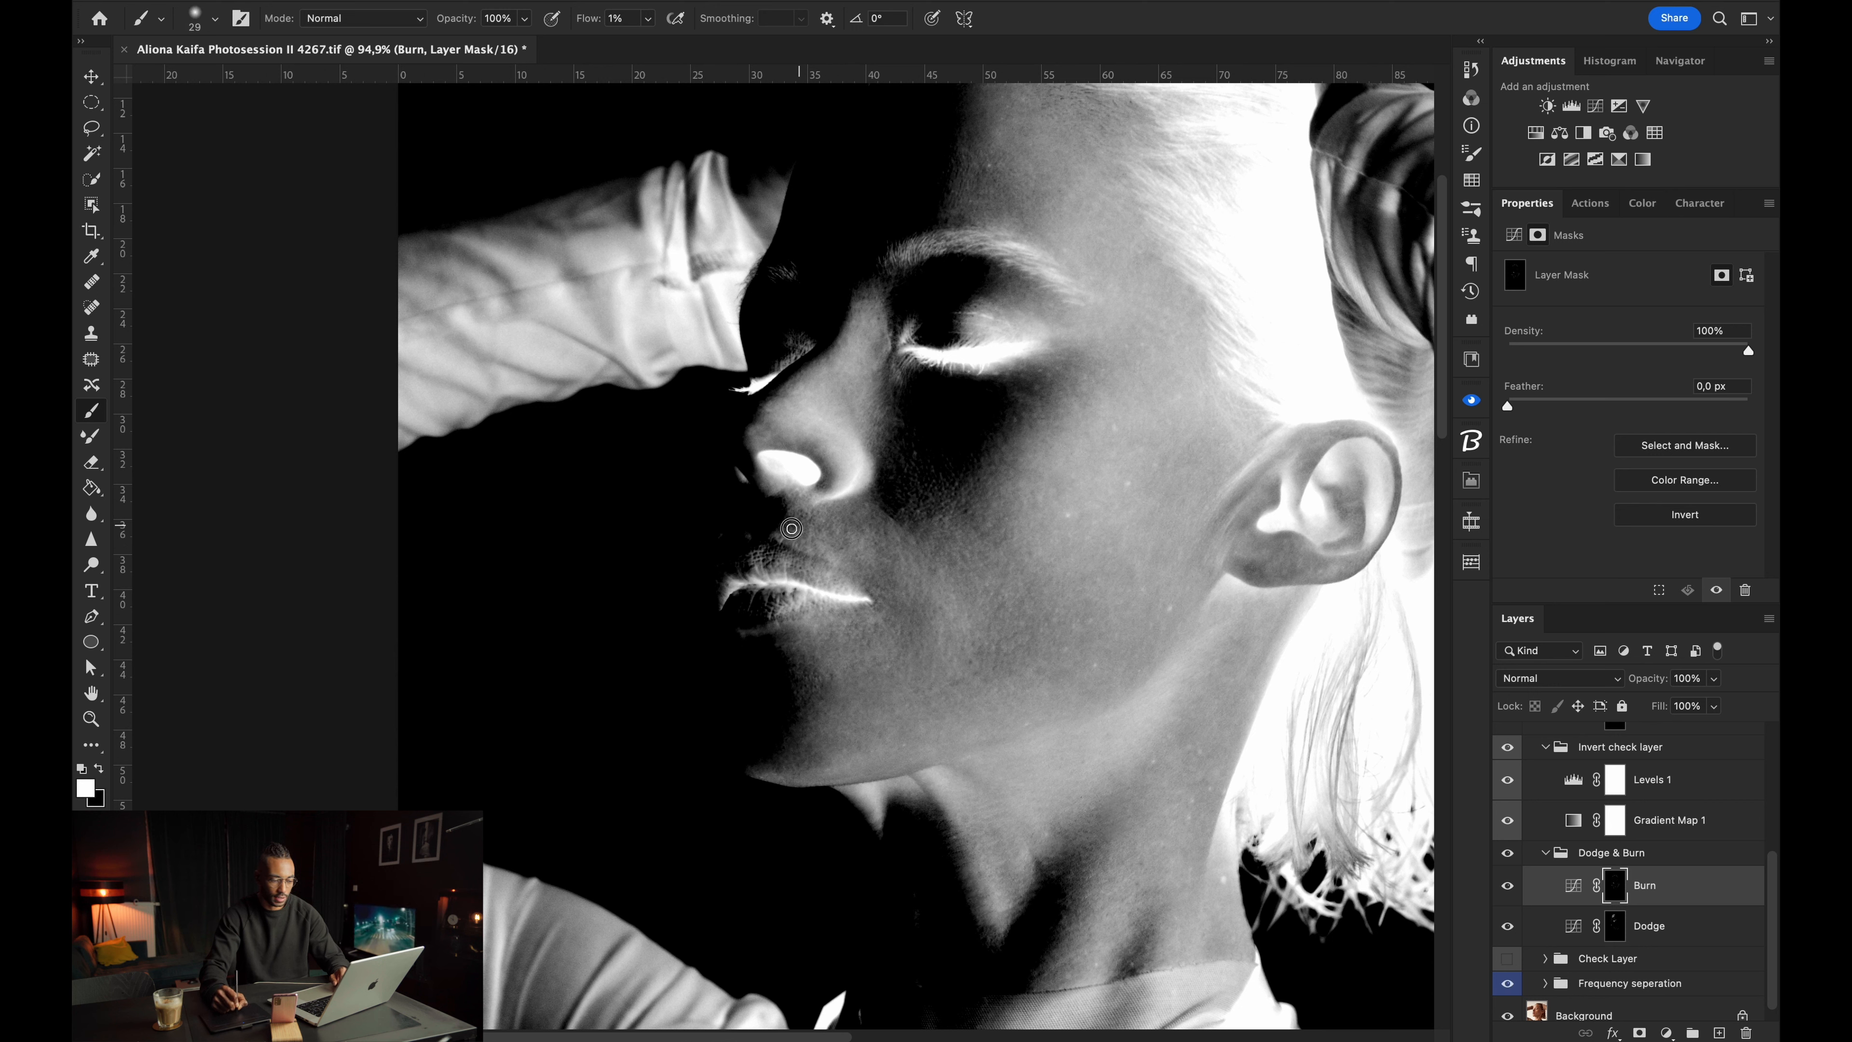
key("bracketleft")
key("bracketleft")
key("bracketleft")
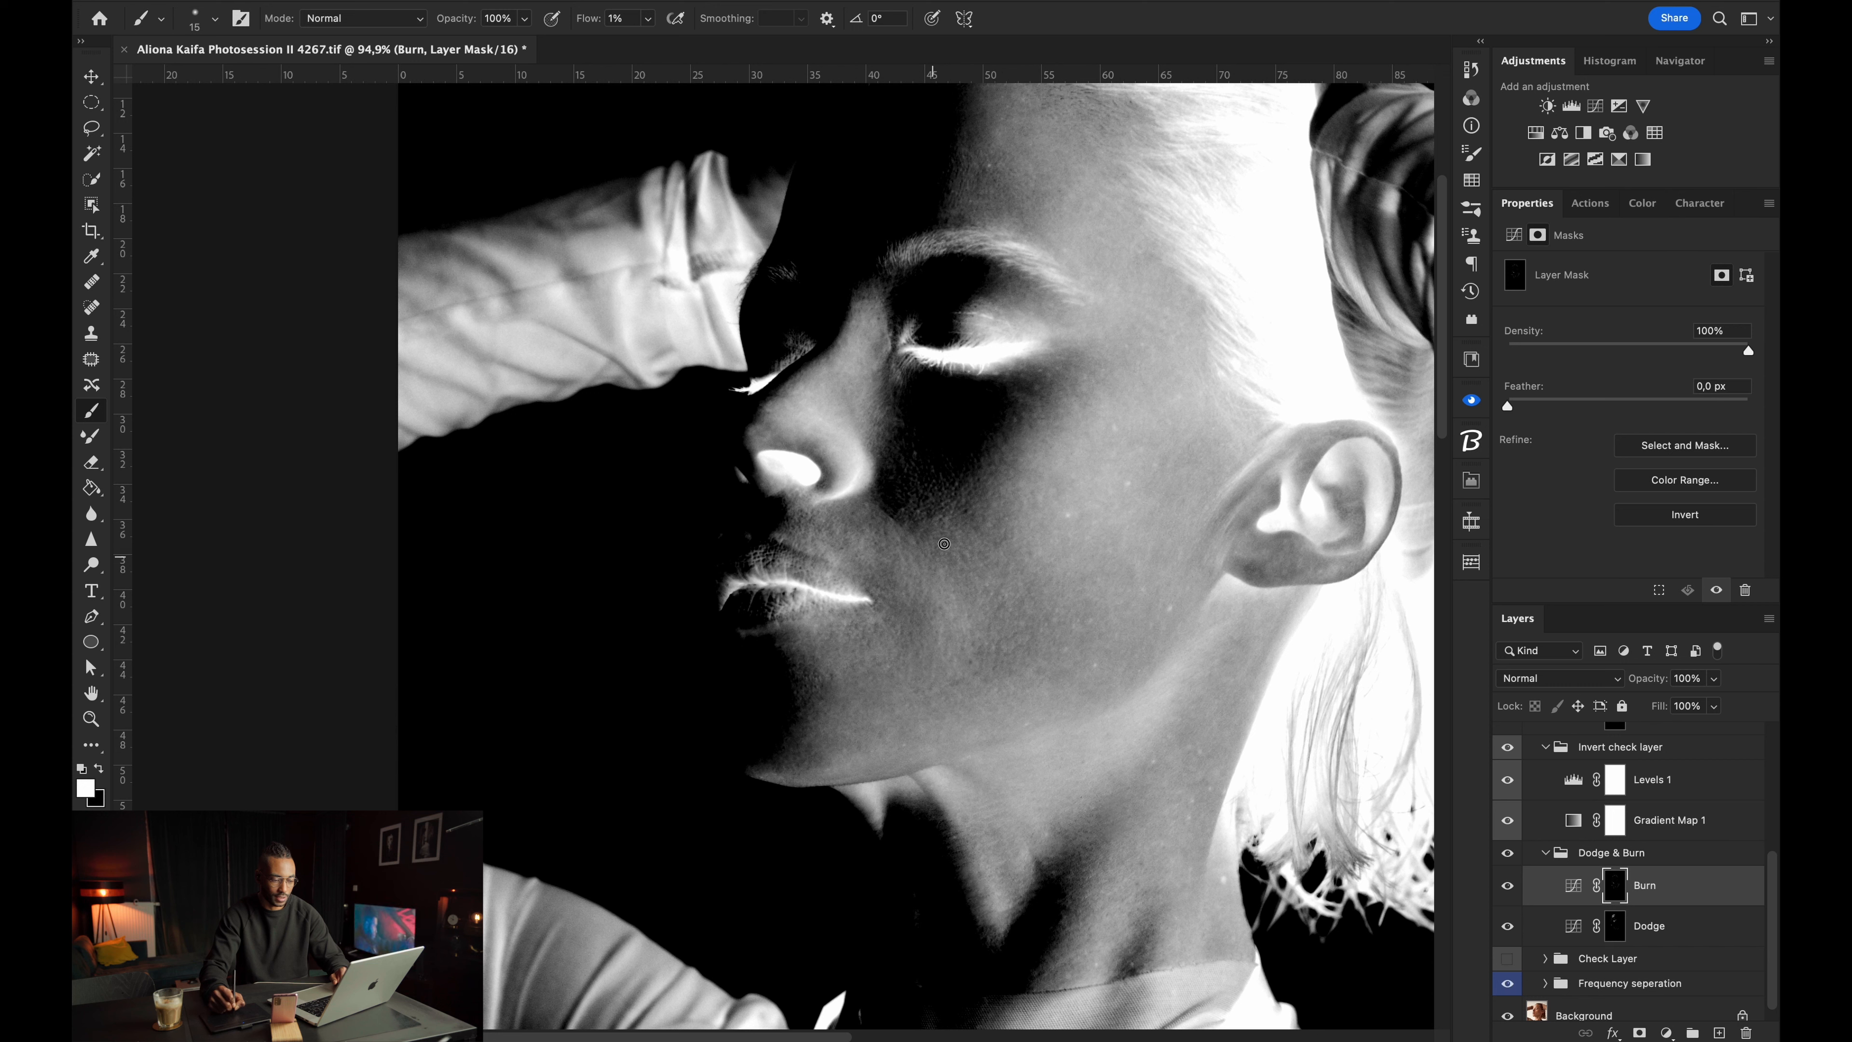
left_click_drag(1006, 664, 1023, 664)
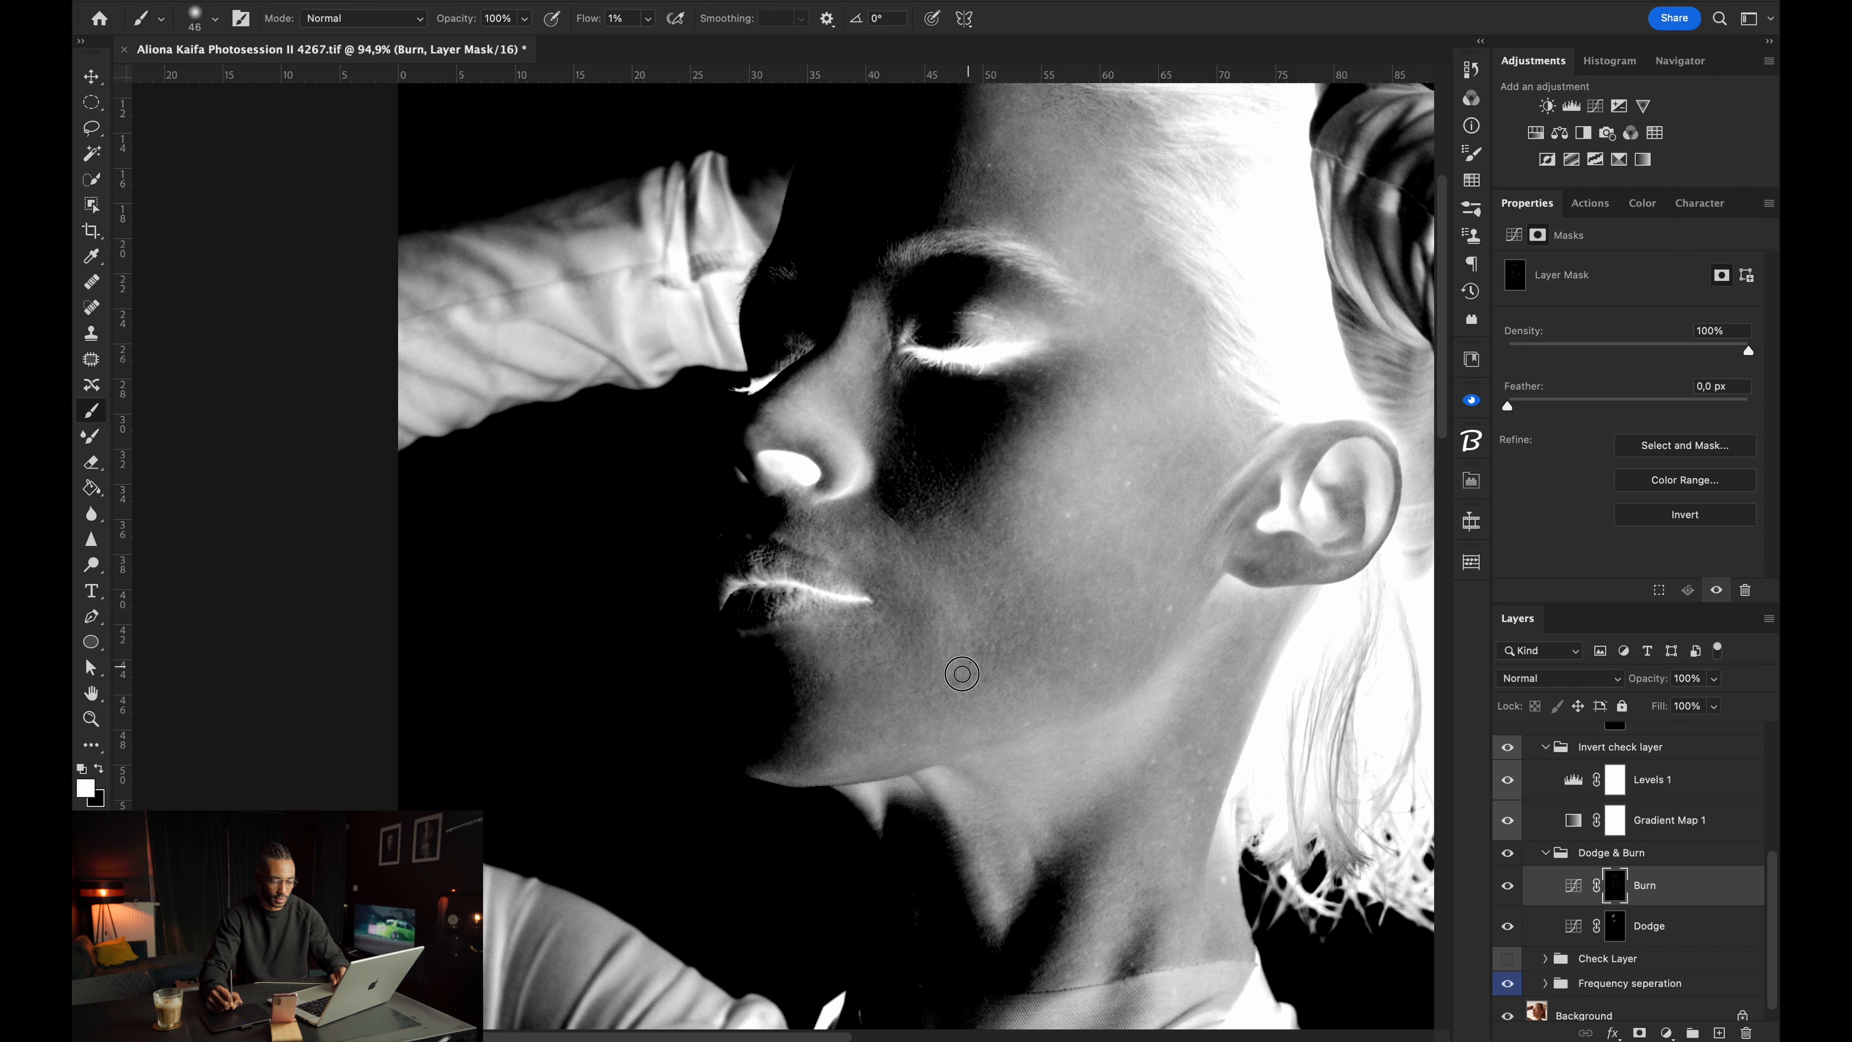
Burn the cheek between the mouth and the jawline on the Burn layer's mask, reducing the brush size to 31.
mouse_move(946, 649)
left_mouse_down()
mouse_move(1014, 543)
mouse_move(977, 547)
left_mouse_up()
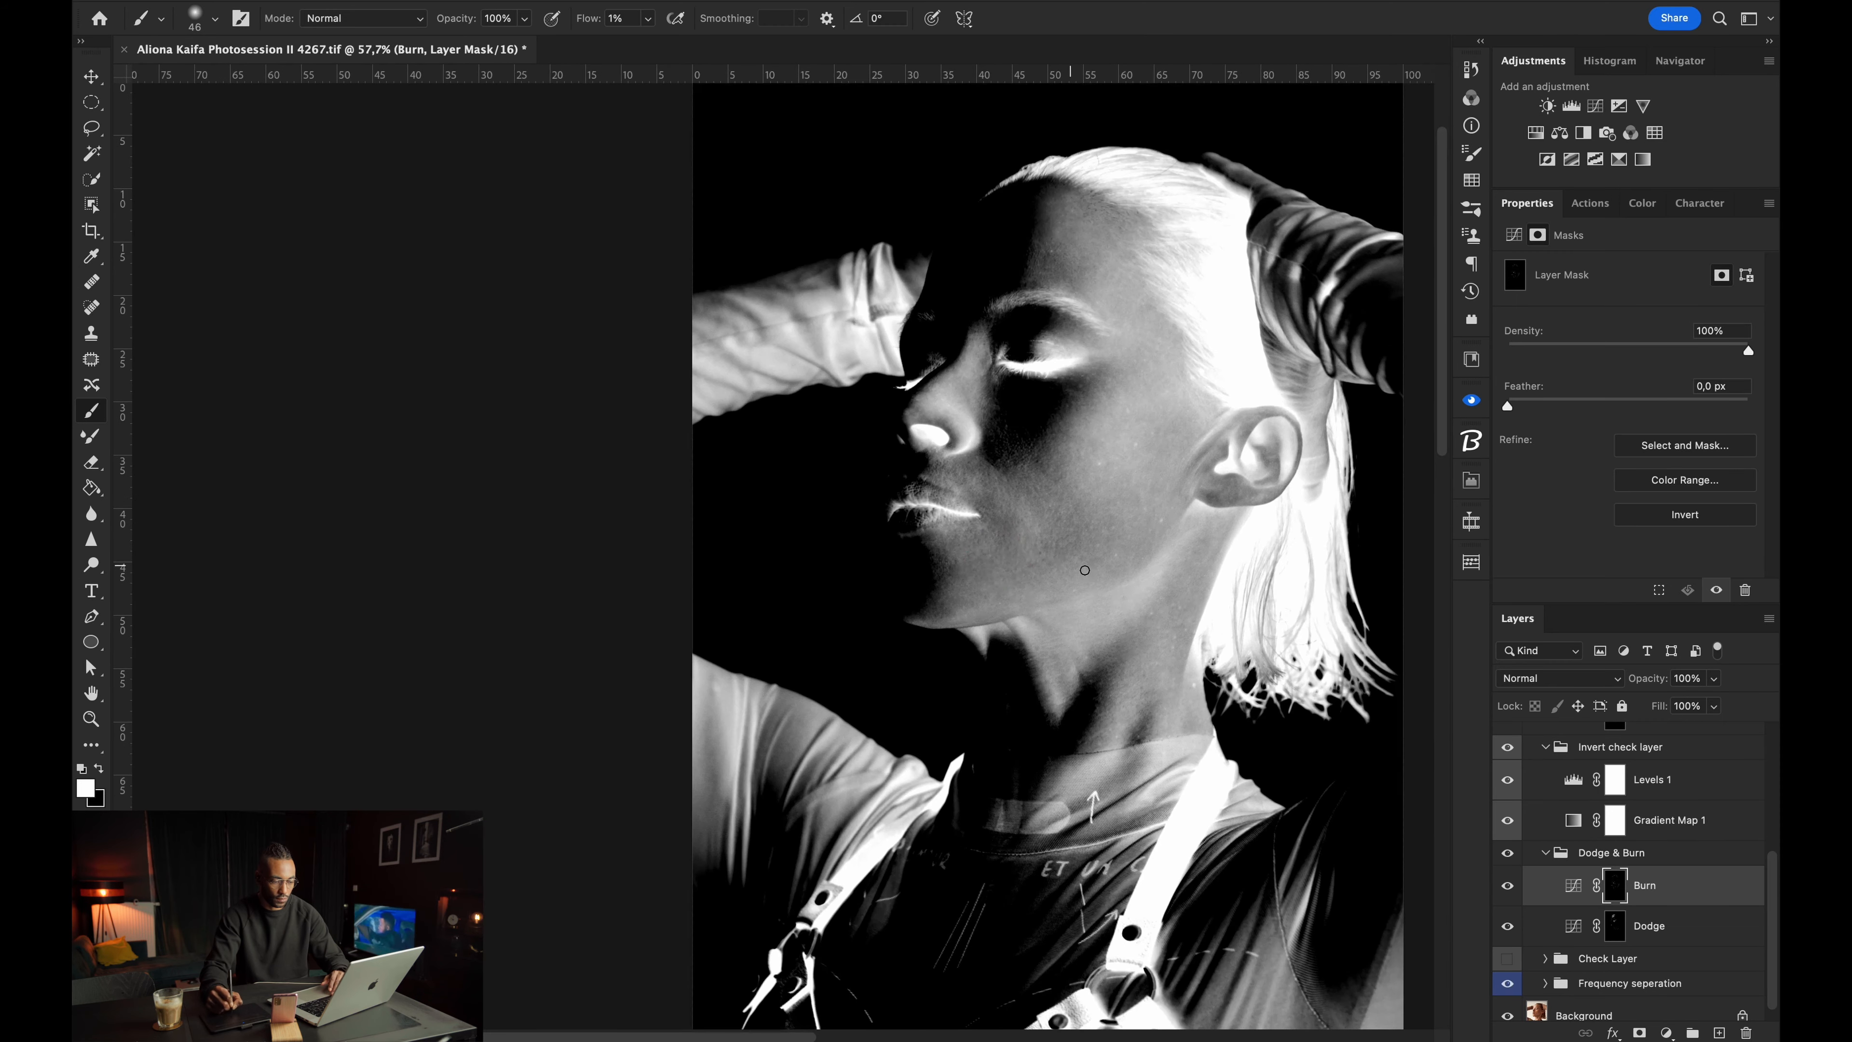
left_click(1615, 932)
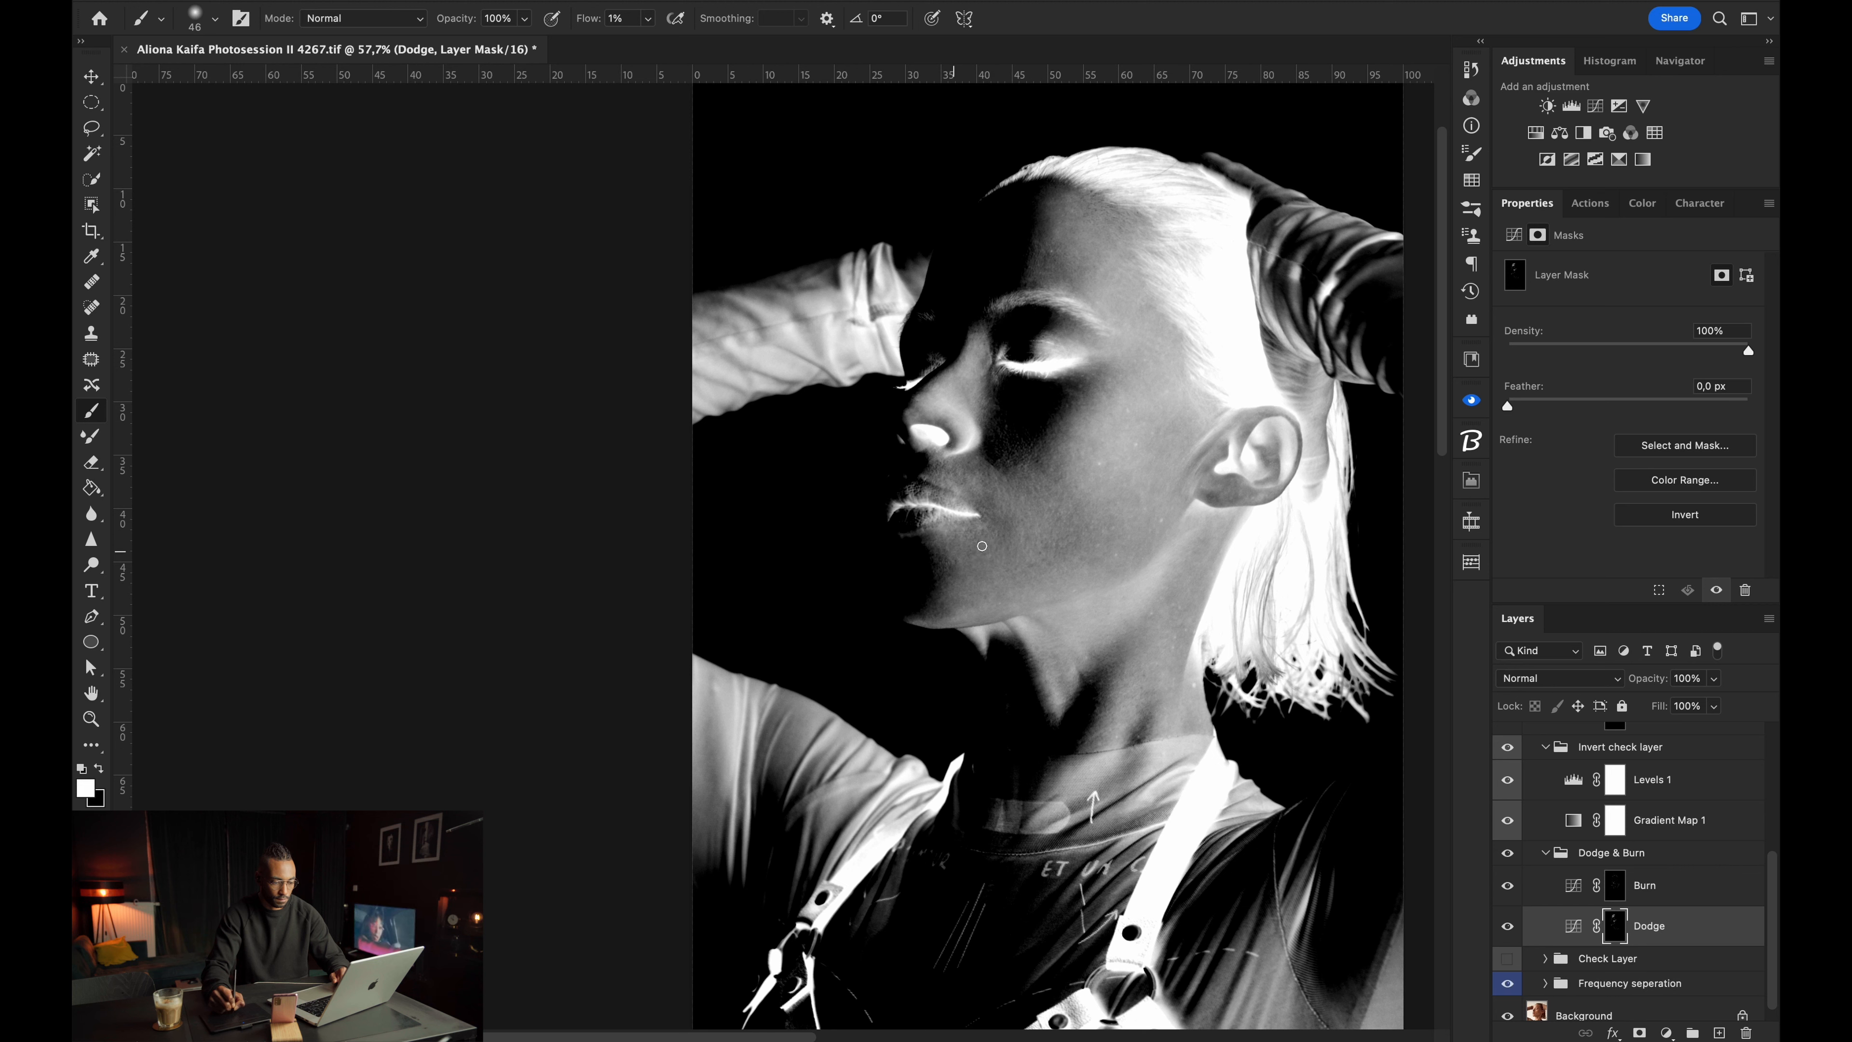
key("alt+bracketright")
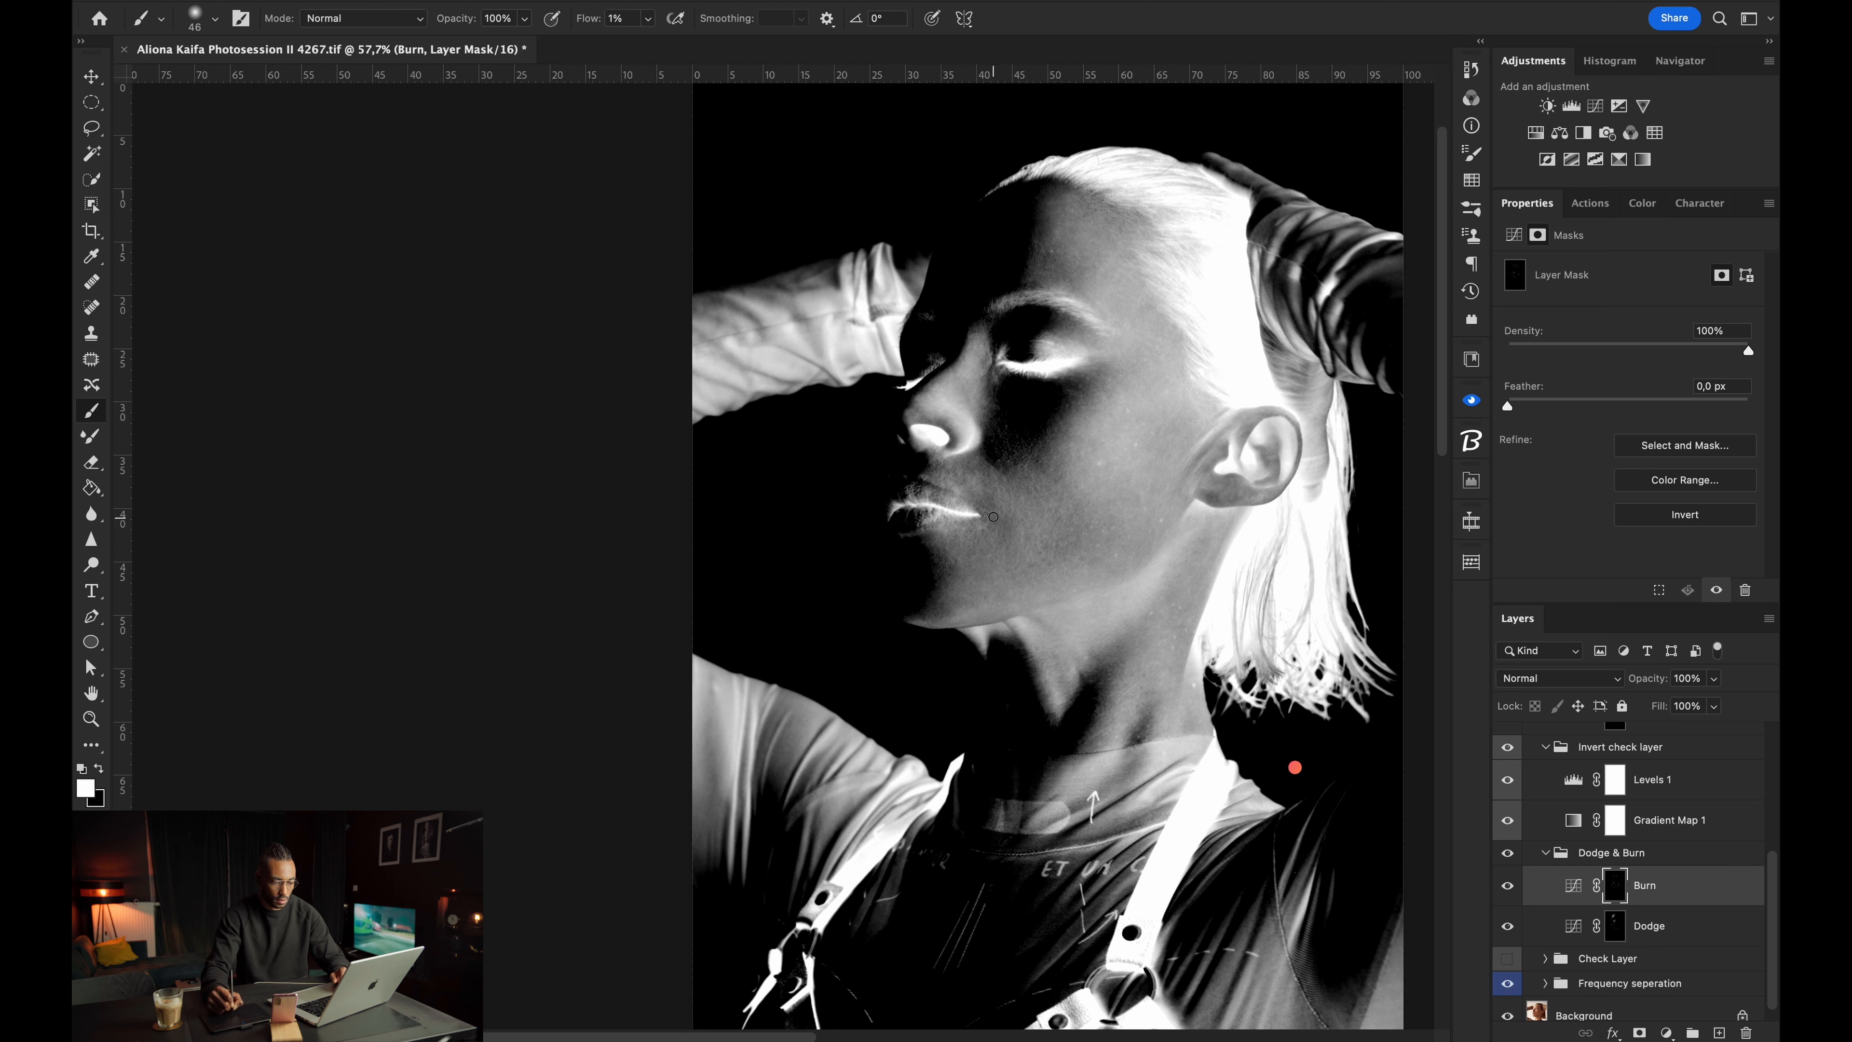
left_click_drag(1004, 533, 1008, 533)
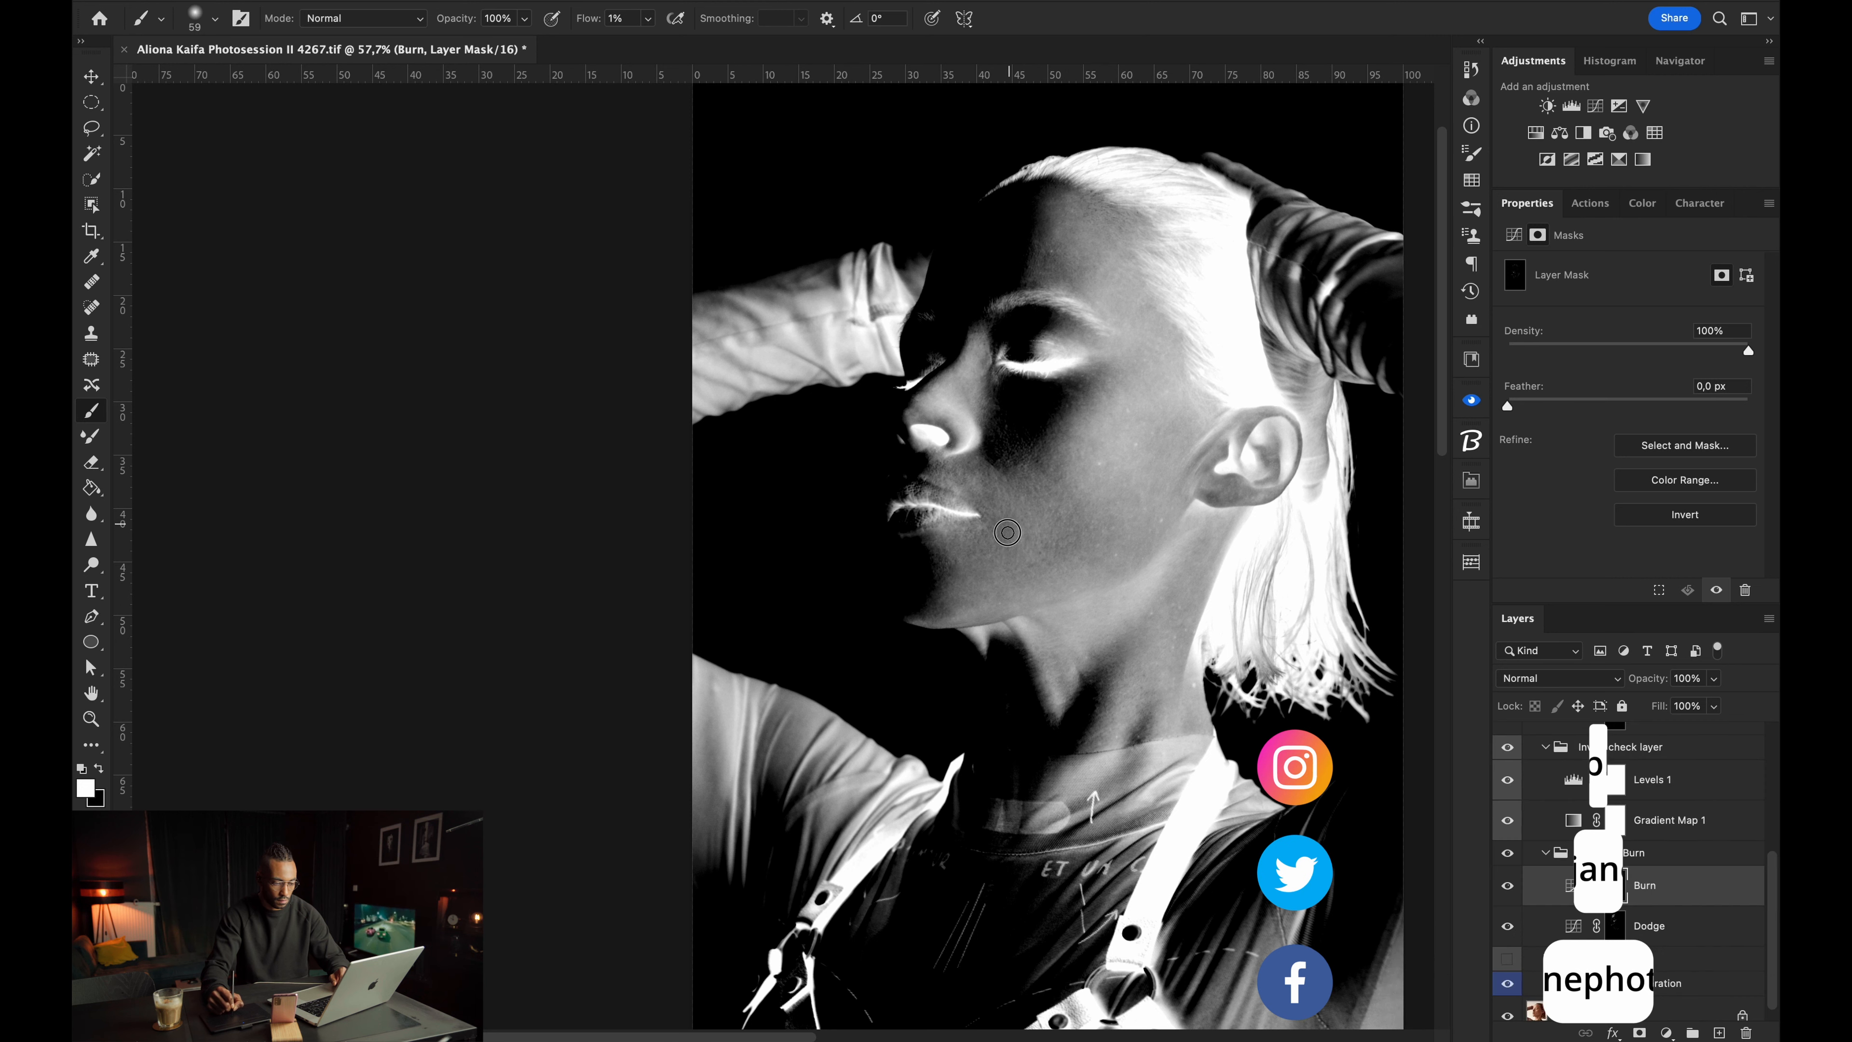
left_click_drag(1080, 483, 1073, 483)
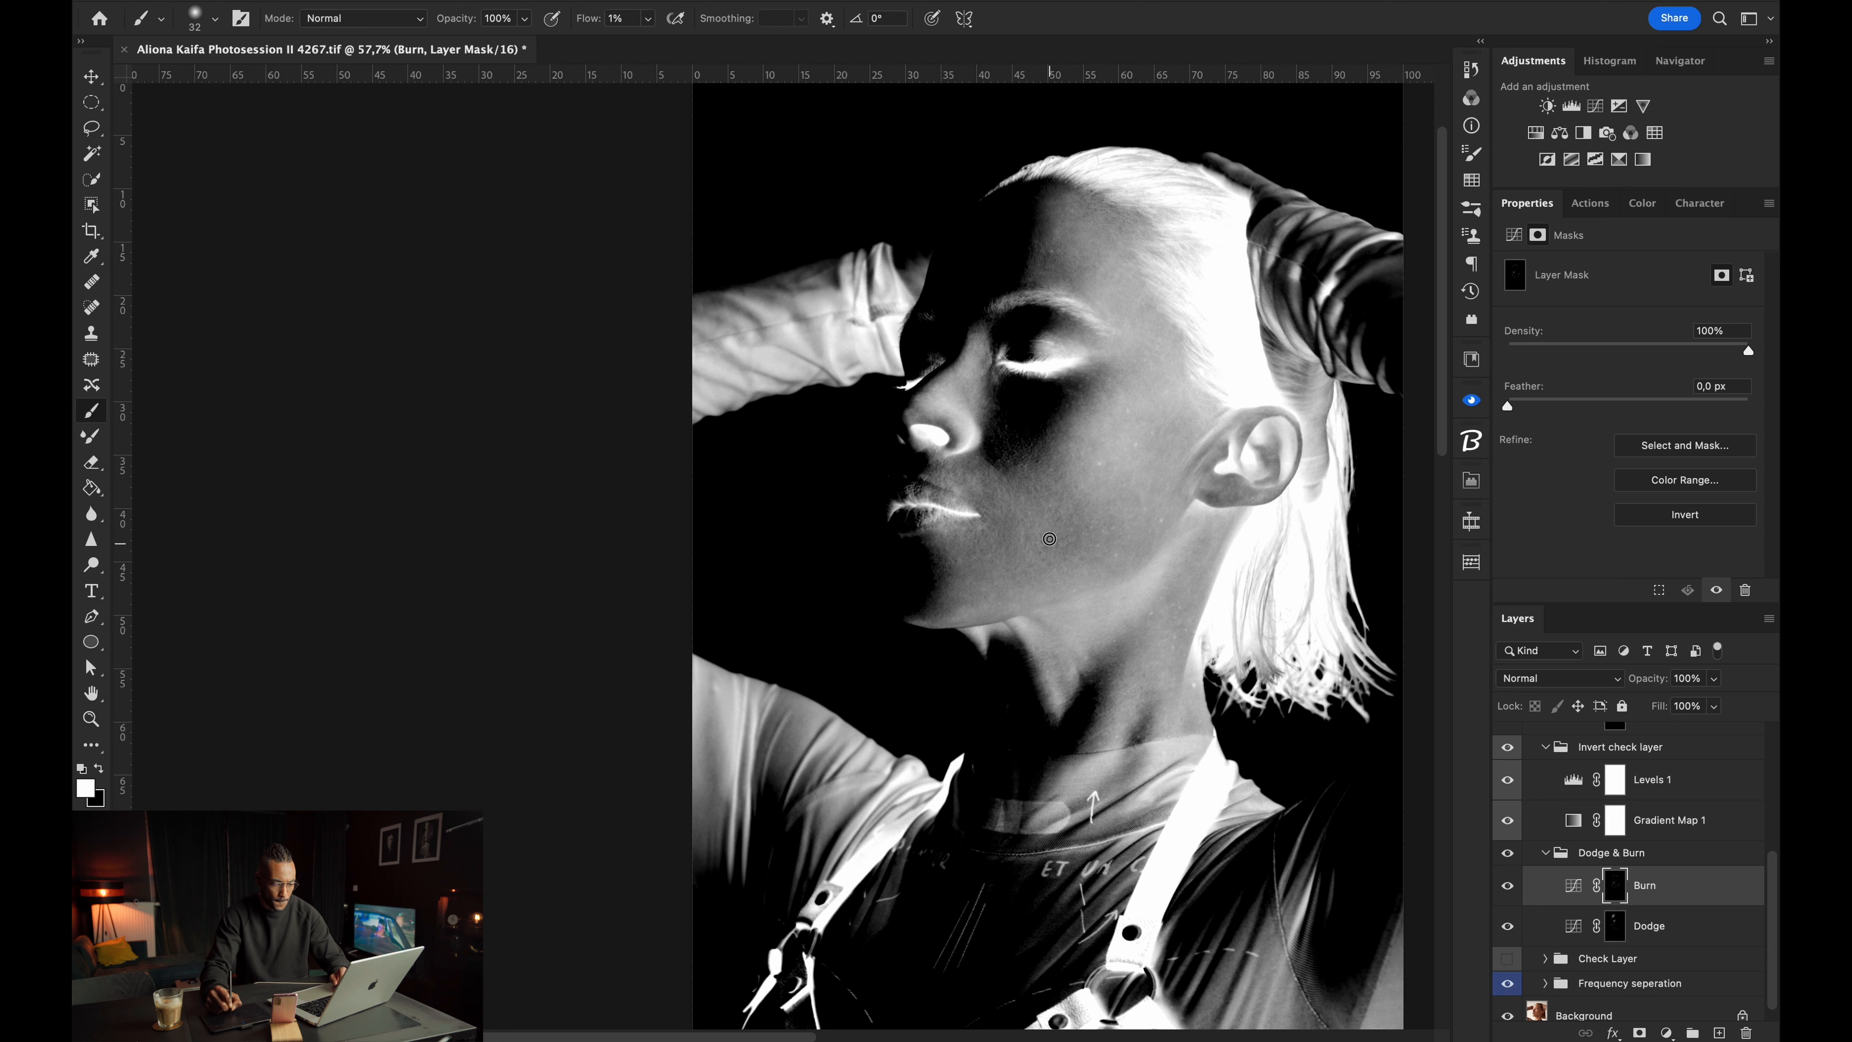
mouse_move(1060, 546)
left_mouse_down()
mouse_move(1071, 535)
mouse_move(1035, 551)
left_mouse_up()
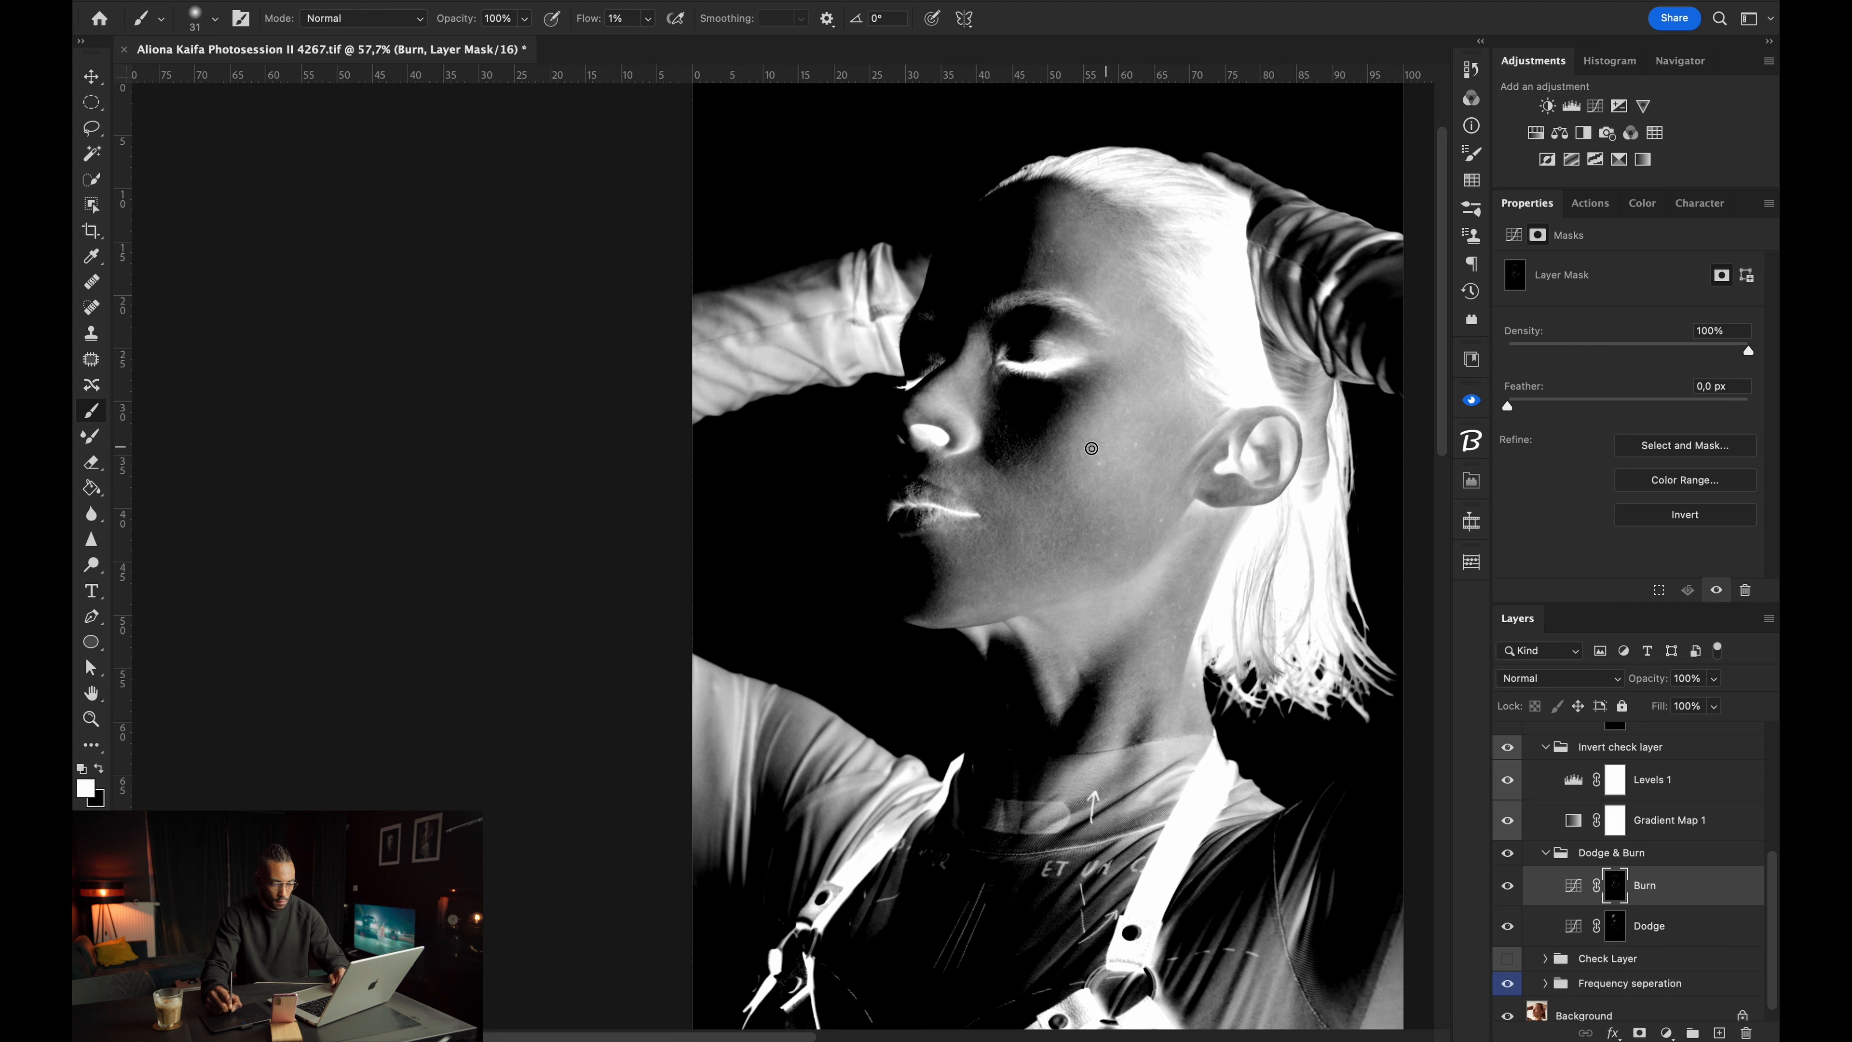
Set the Levels 1 shadow input to 142 and activate the Burn layer's mask to work on the cheek.
left_click(1578, 779)
left_click_drag(1535, 413, 1655, 414)
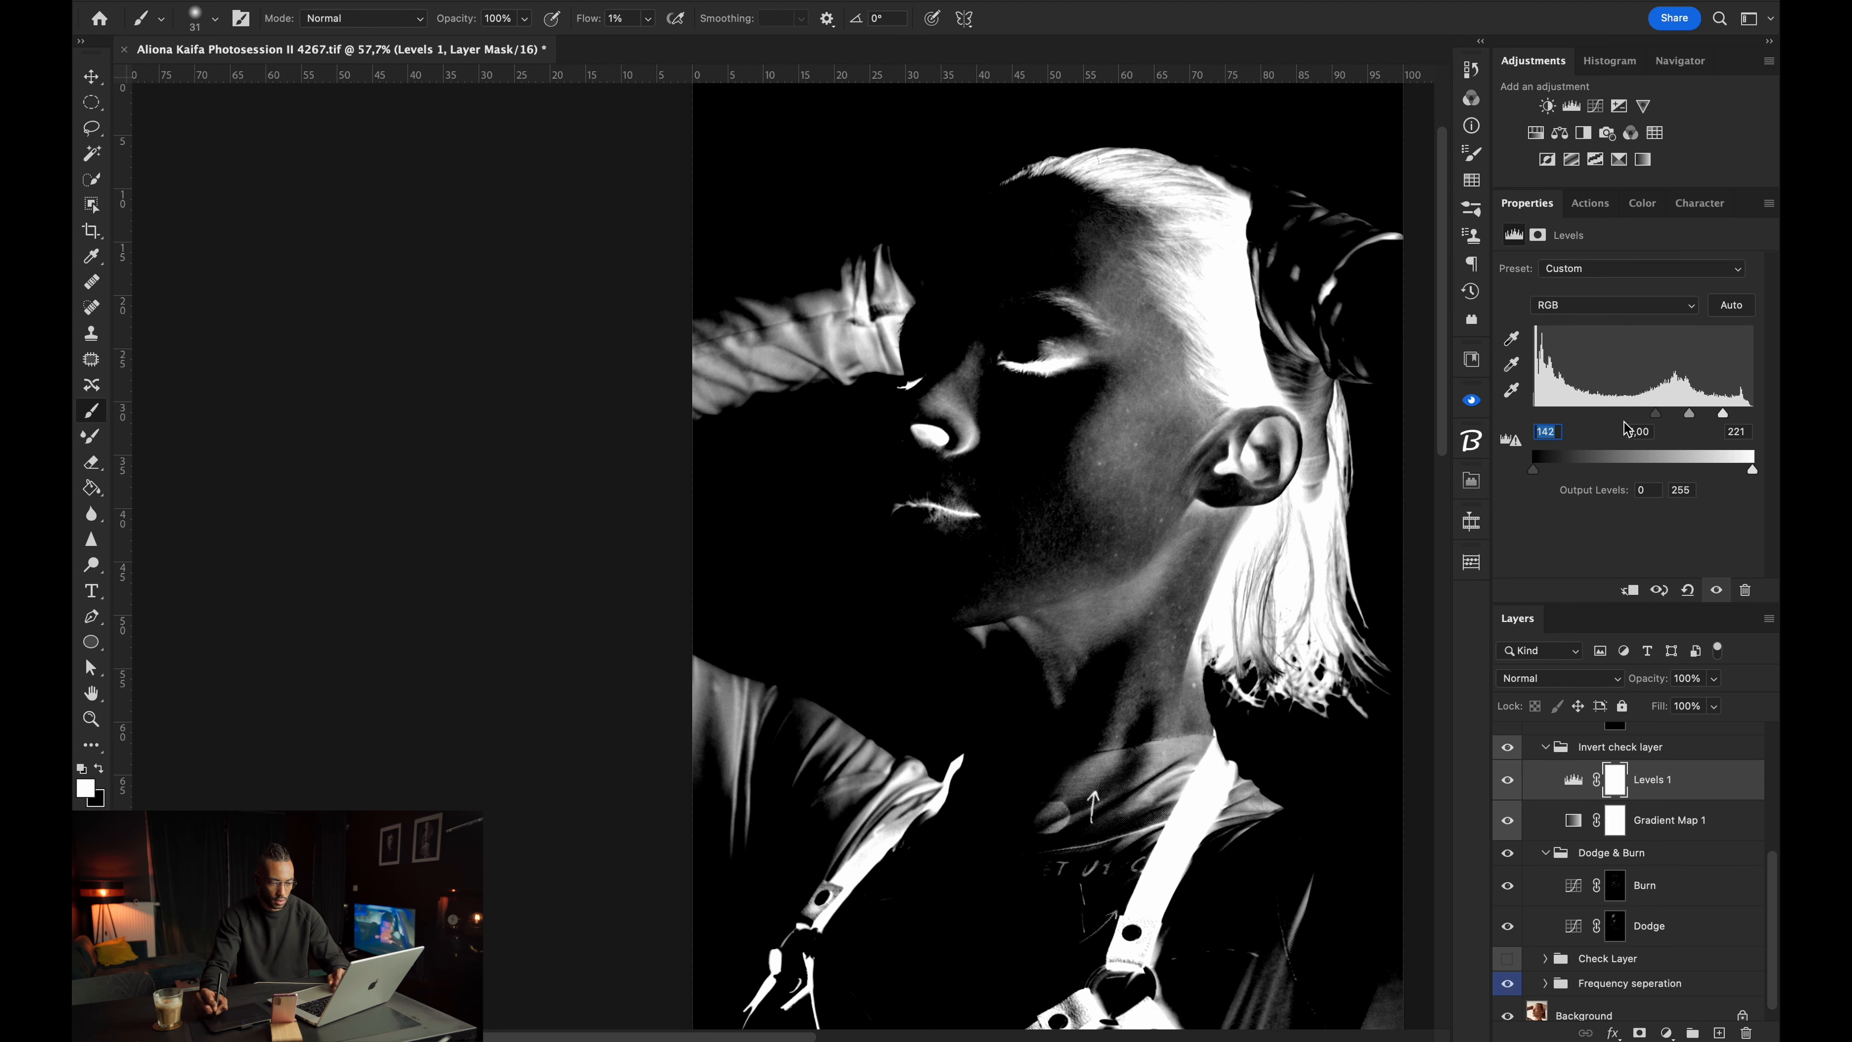
left_click(1626, 884)
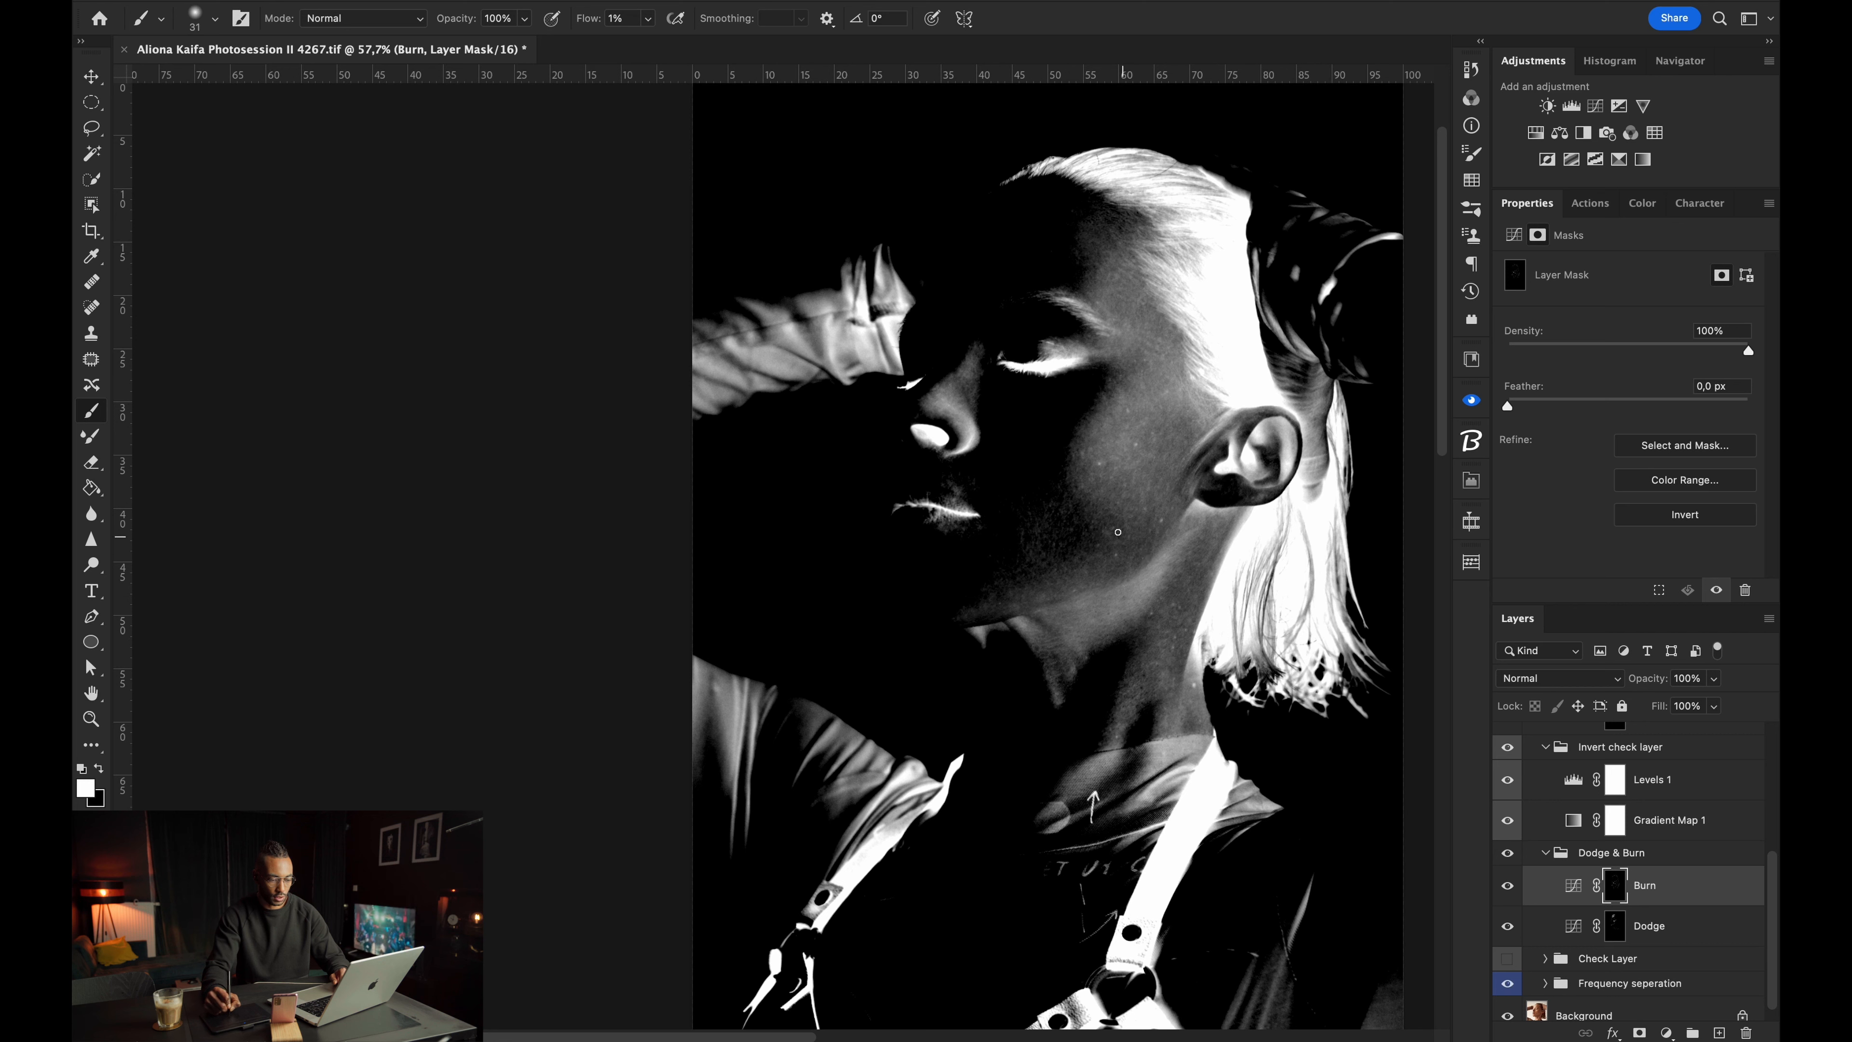
key("alt+bracketright")
key("alt+bracketright")
key("alt+bracketright")
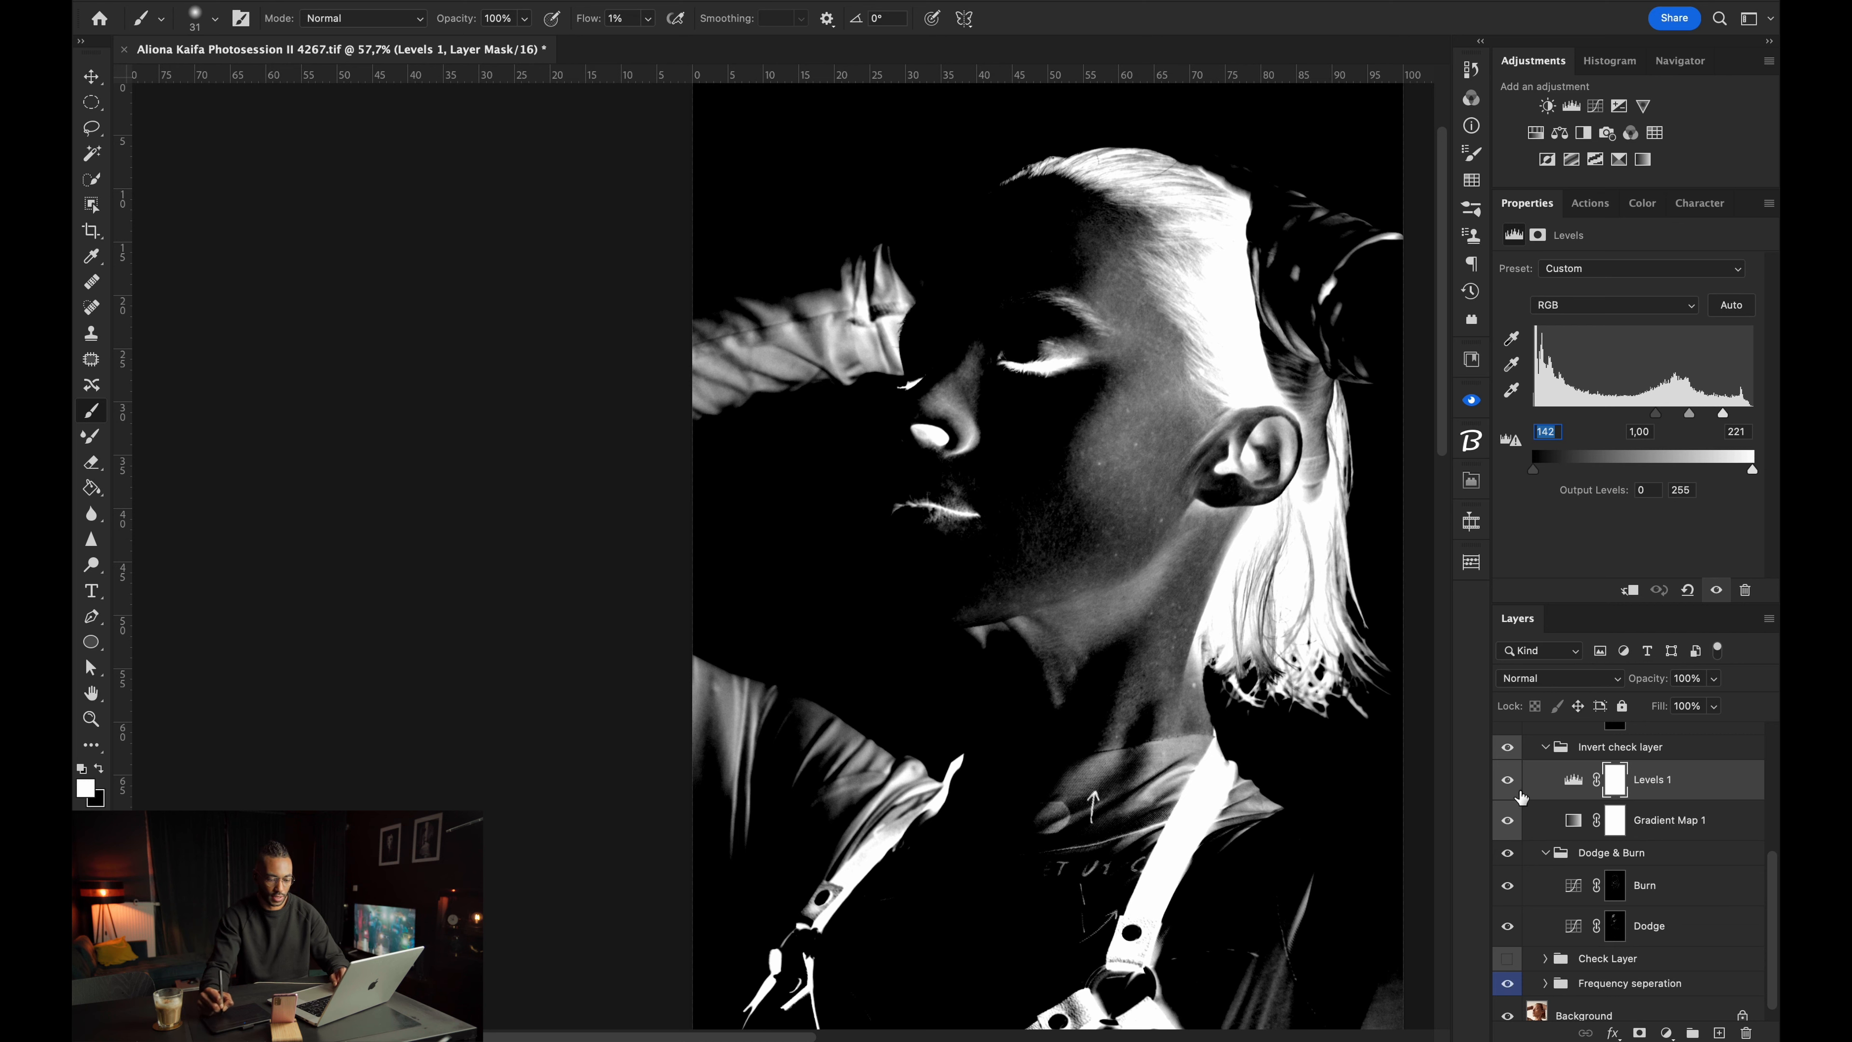
left_click(1632, 884)
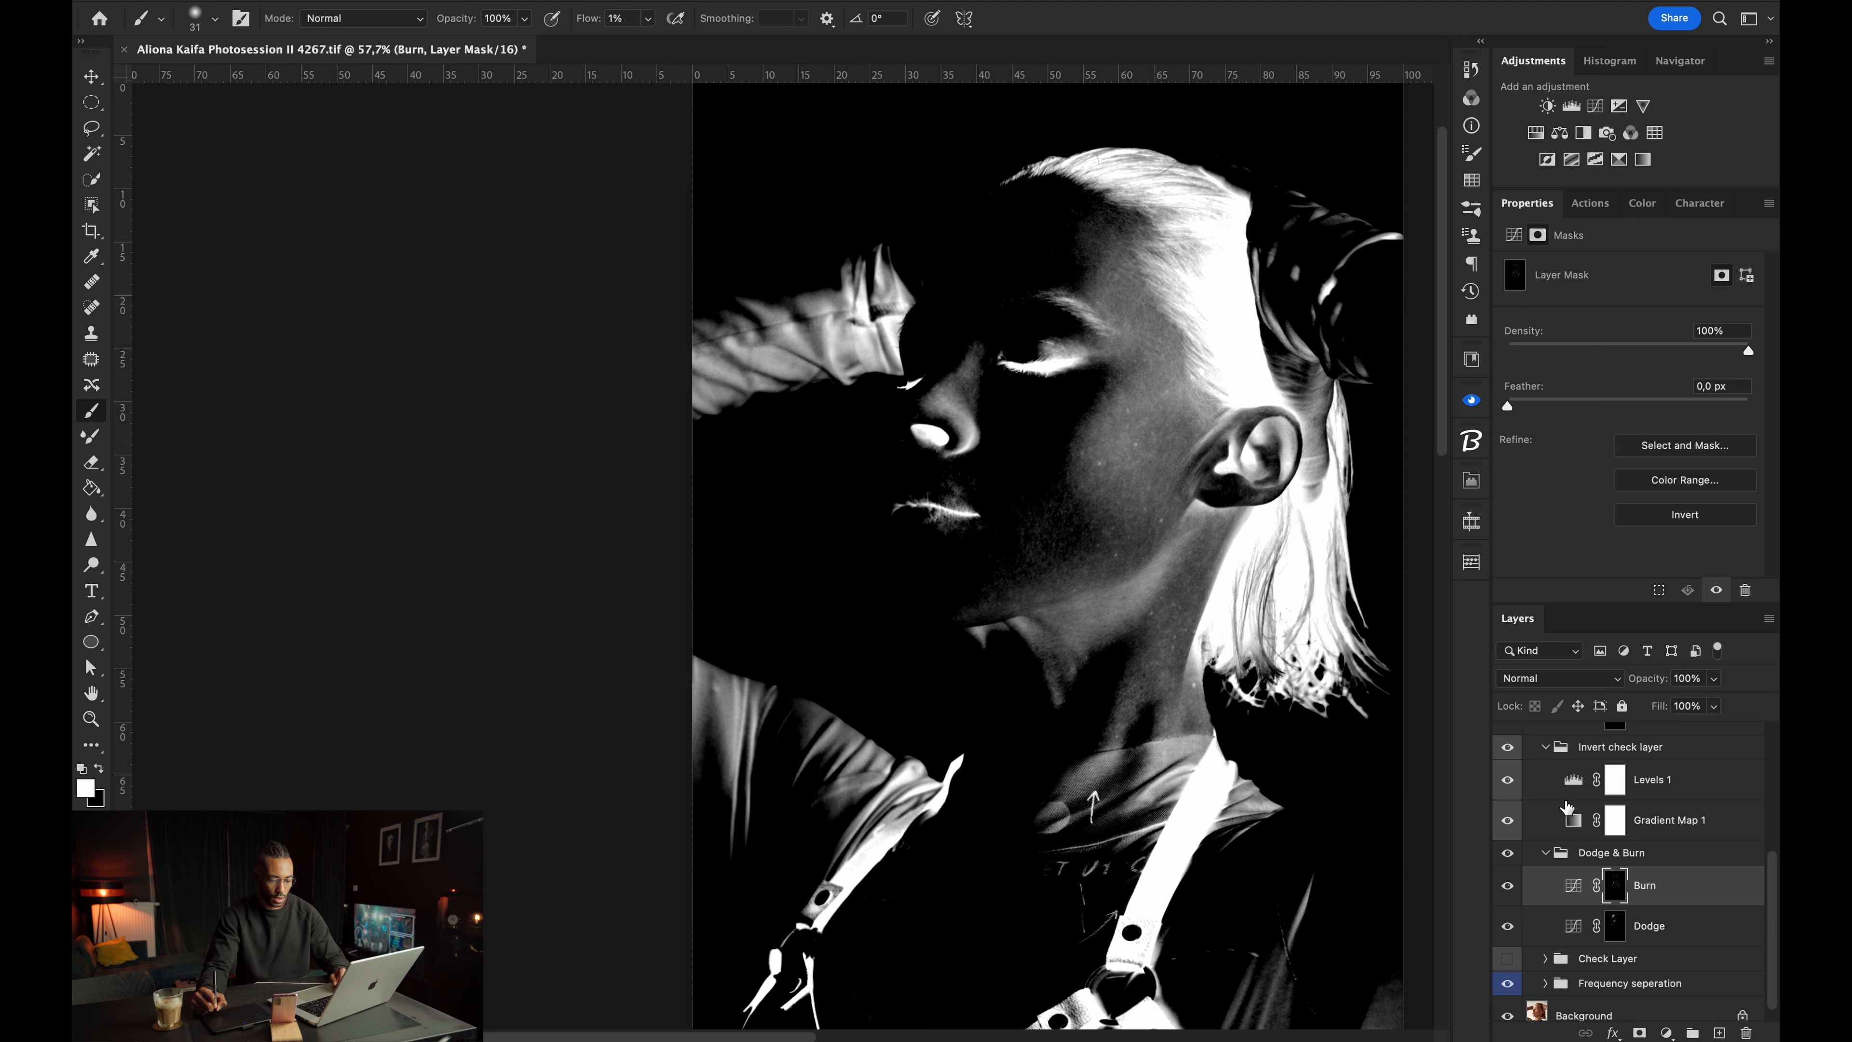
Set the Levels 1 shadow input to 0 and the highlight input to 124.
left_click(1572, 780)
left_click_drag(1655, 412, 1536, 417)
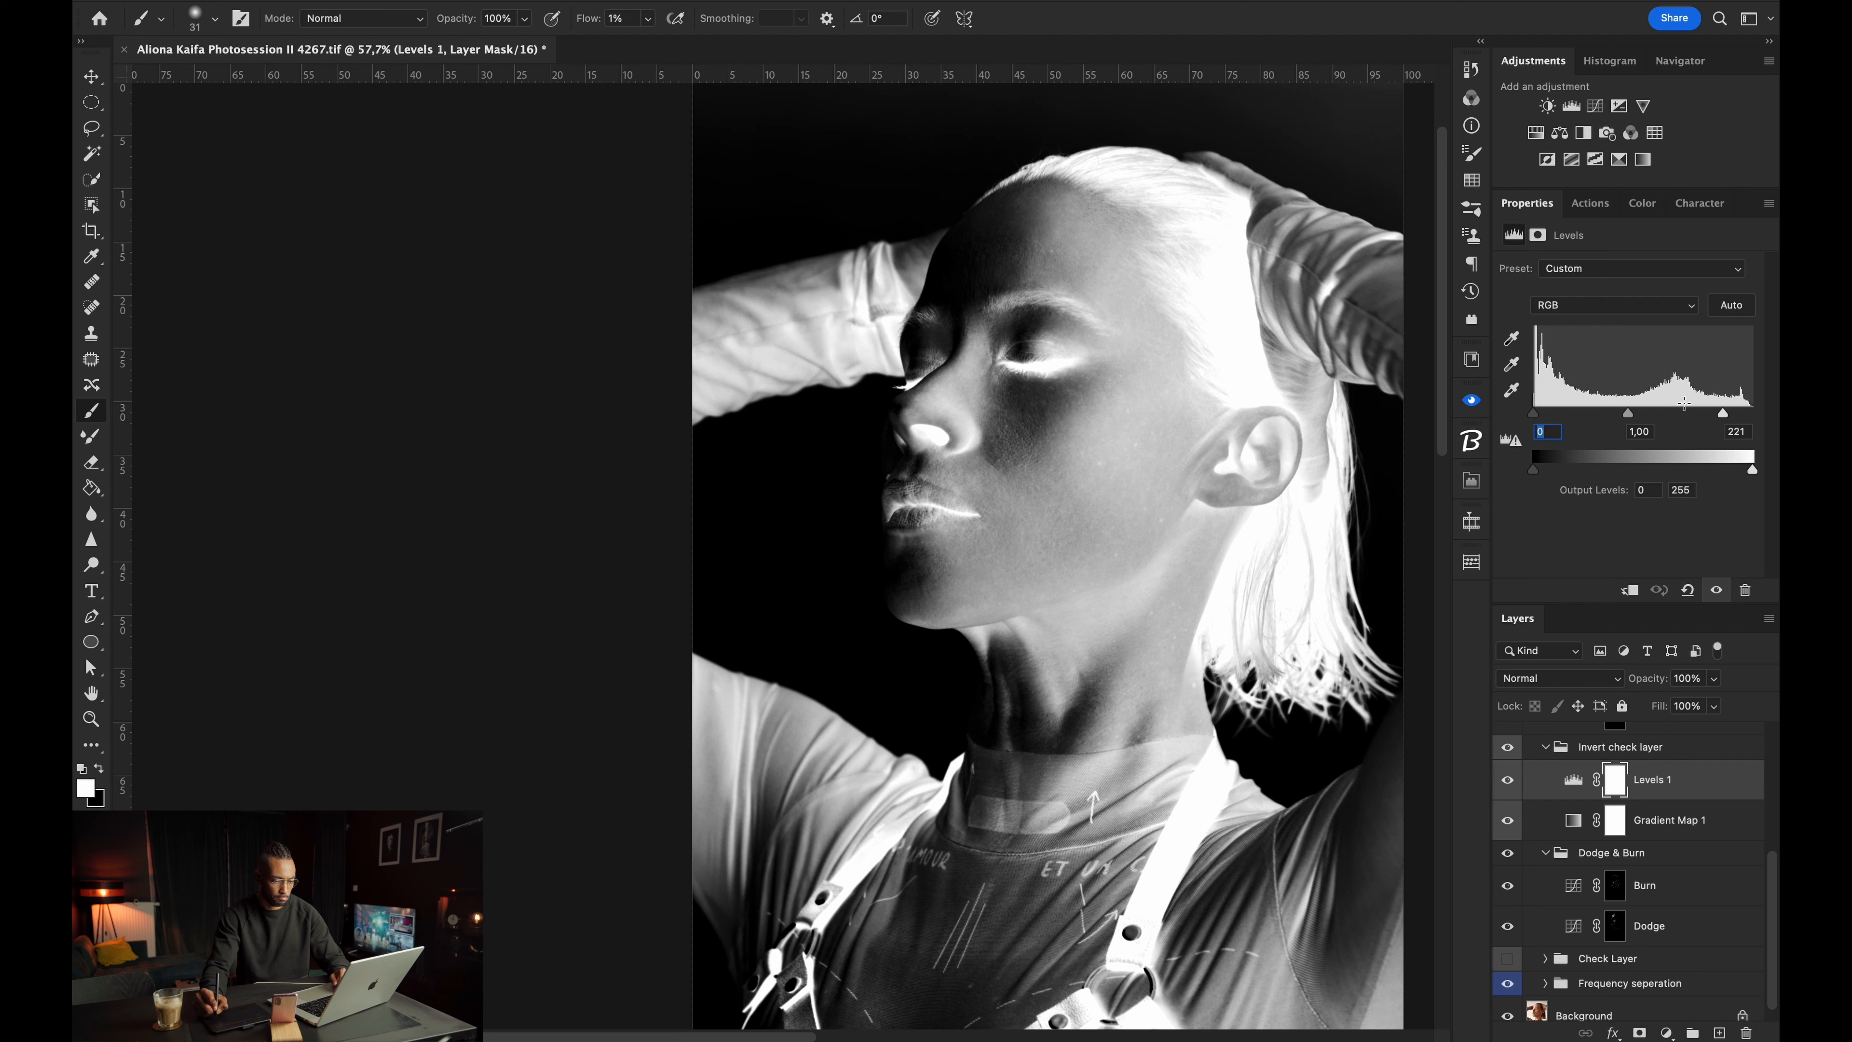
left_click_drag(1723, 414, 1641, 413)
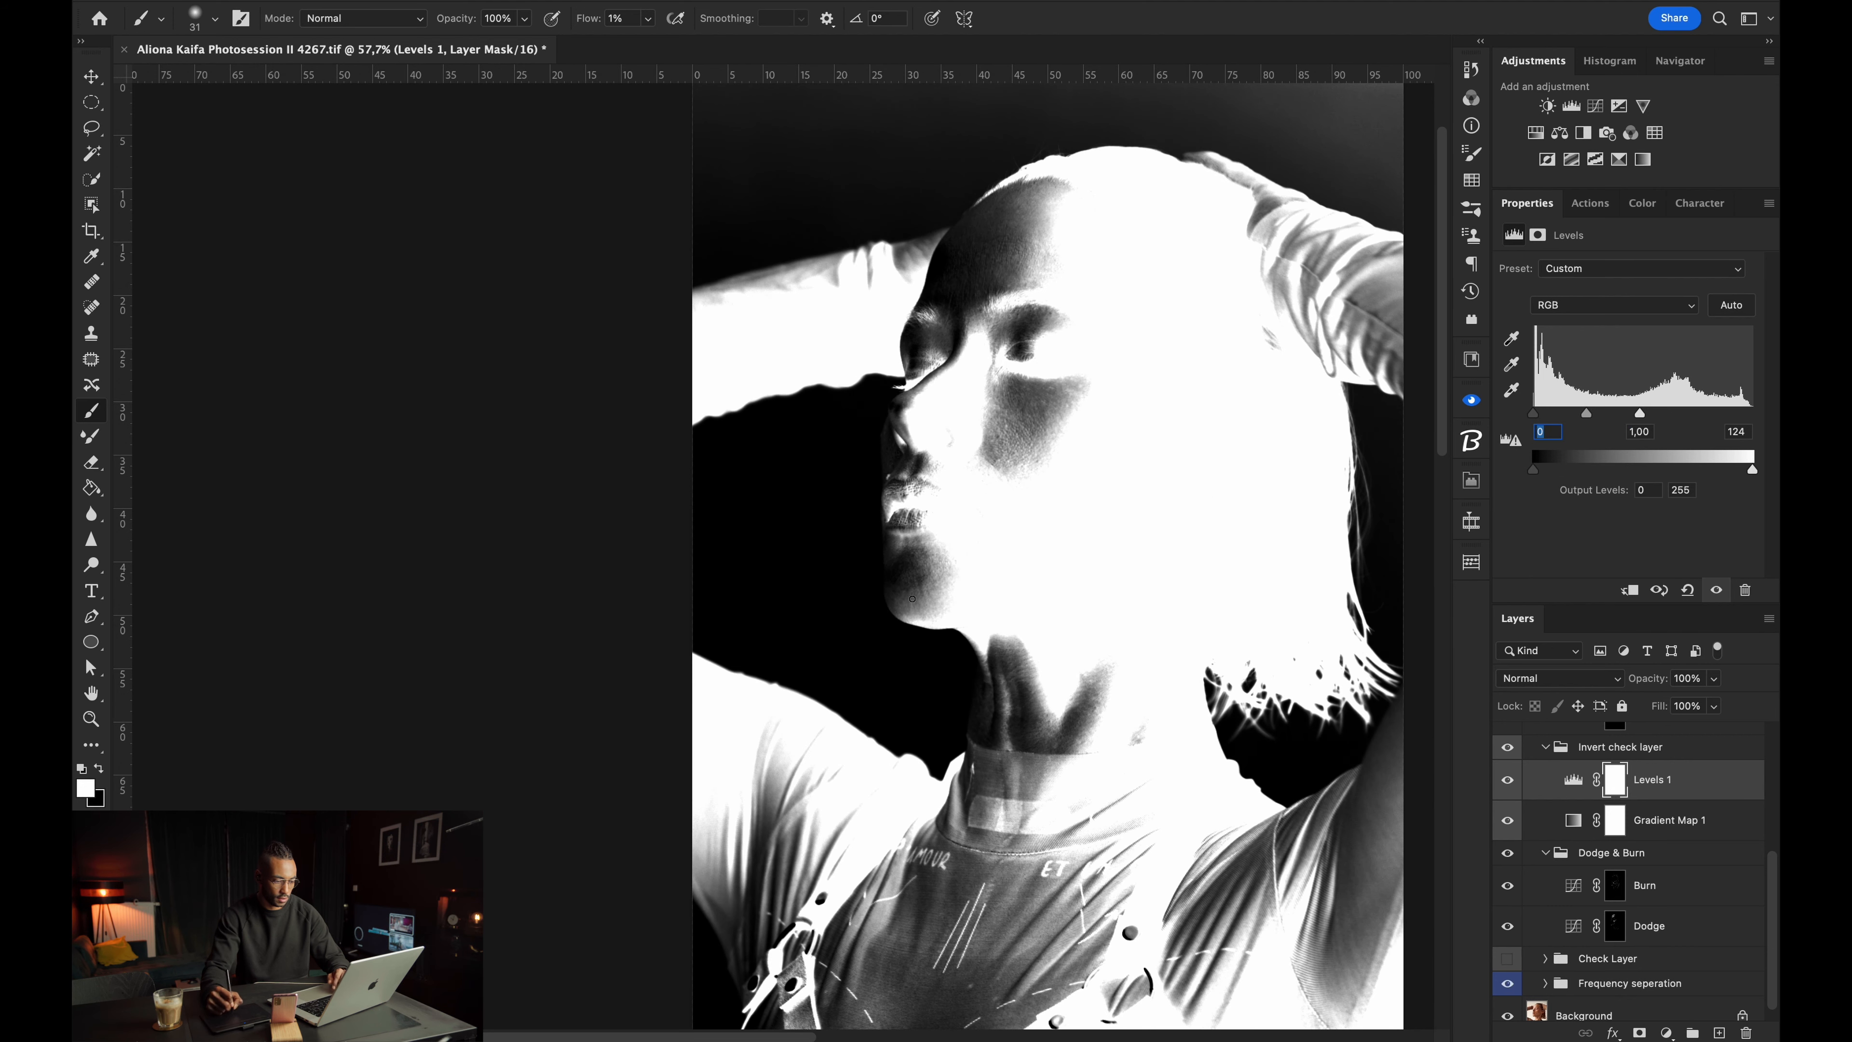
Reduce the brush size to 25 and activate the Dodge layer's mask for work on the chin.
left_click_drag(941, 593, 927, 591)
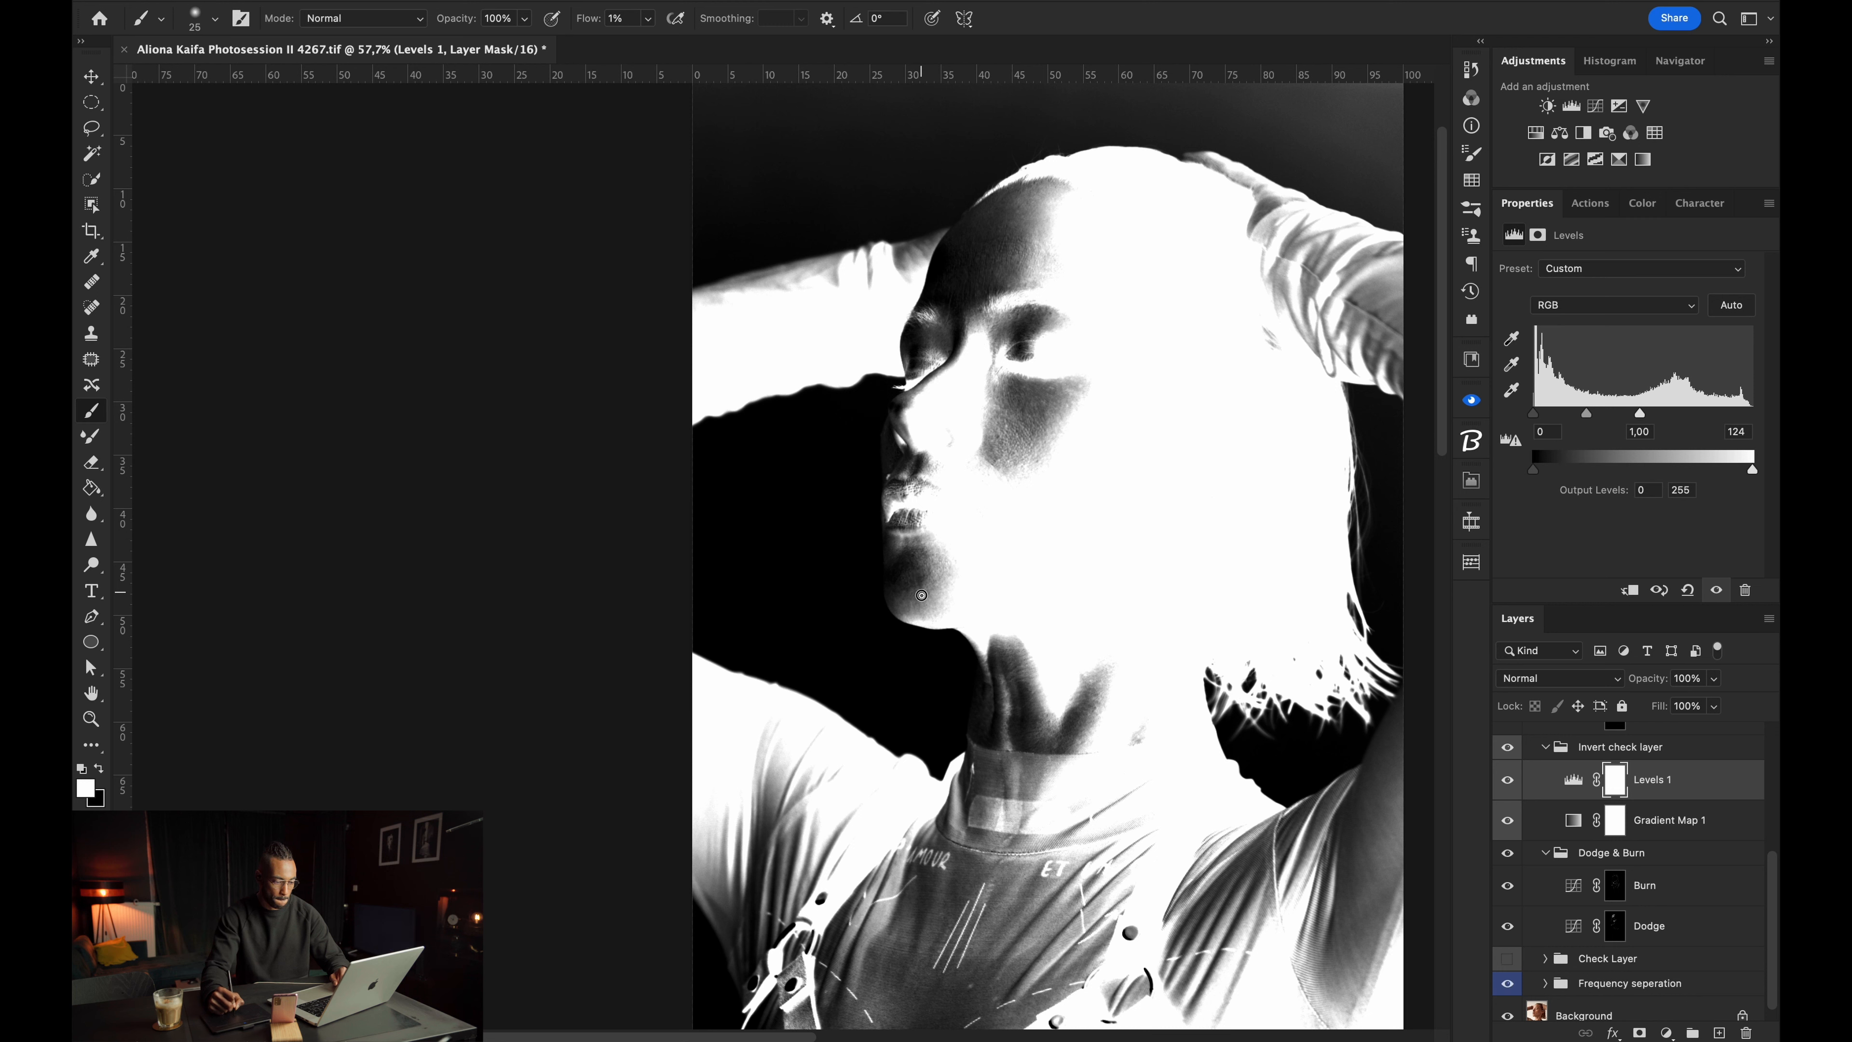
left_click(1618, 891)
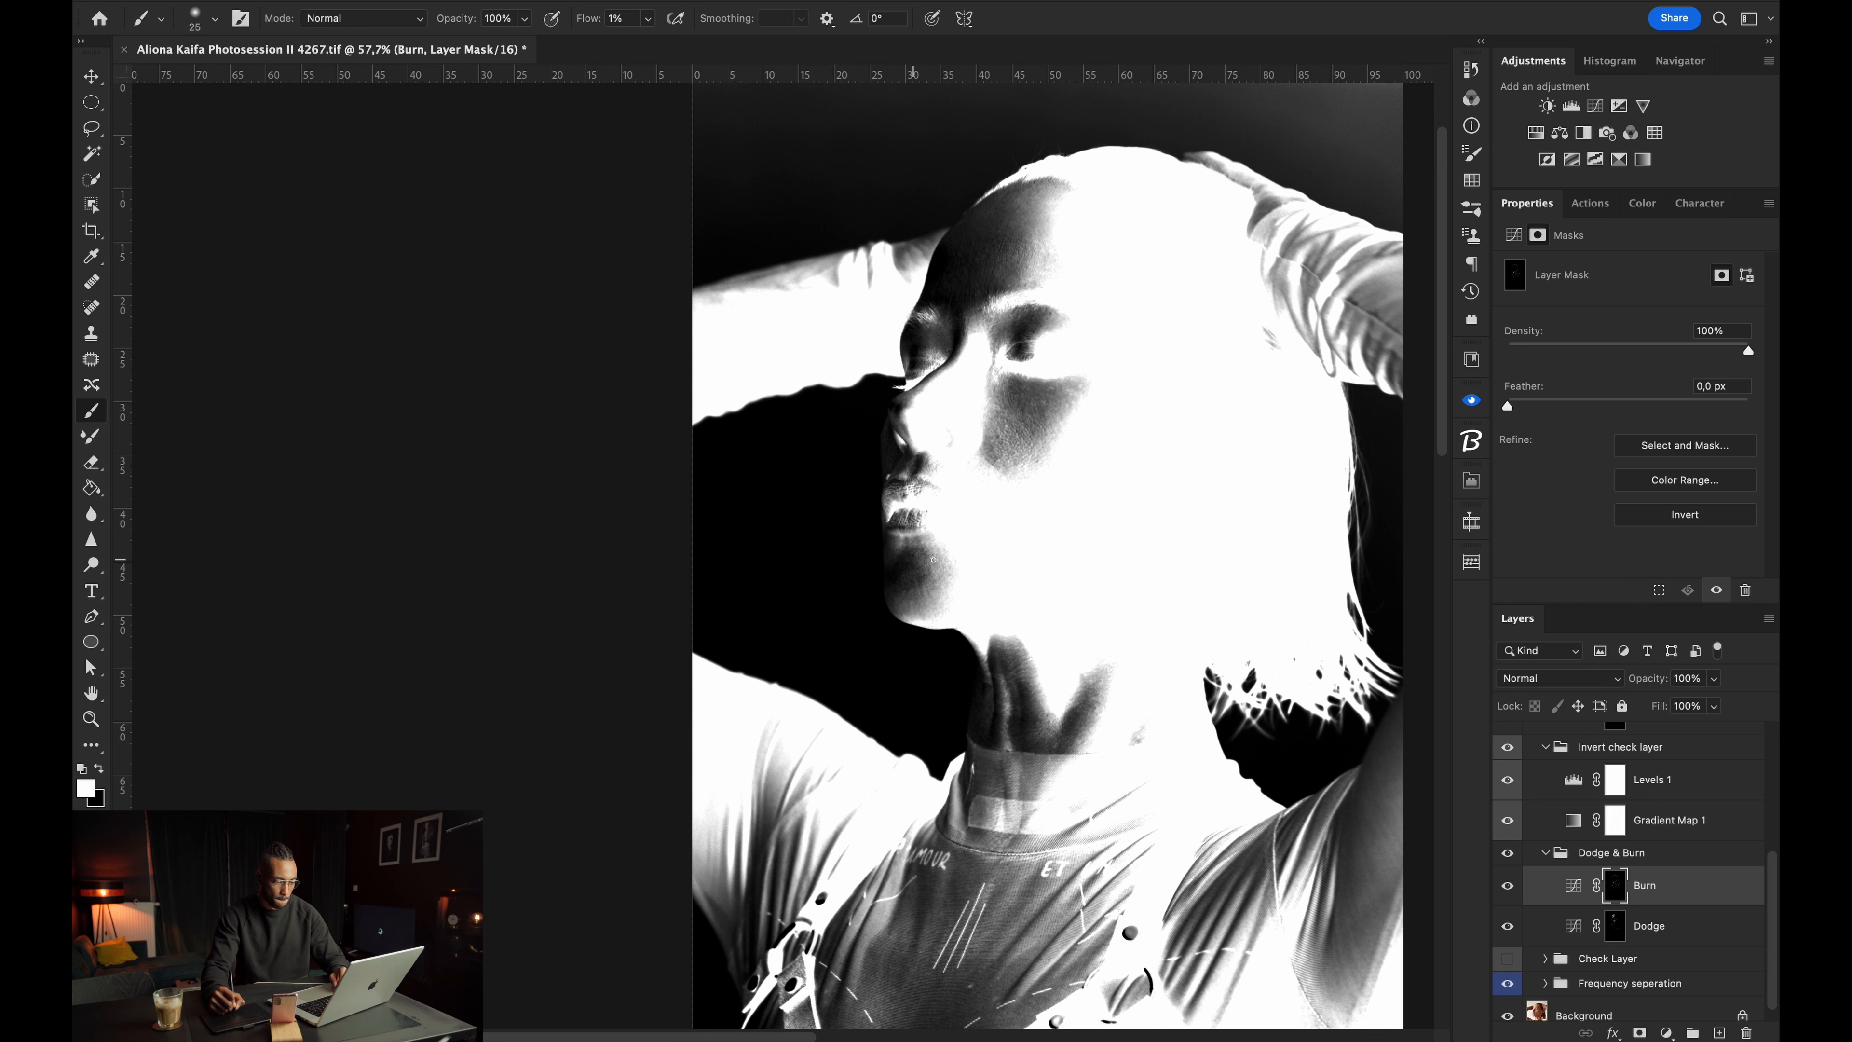
key("alt+bracketleft")
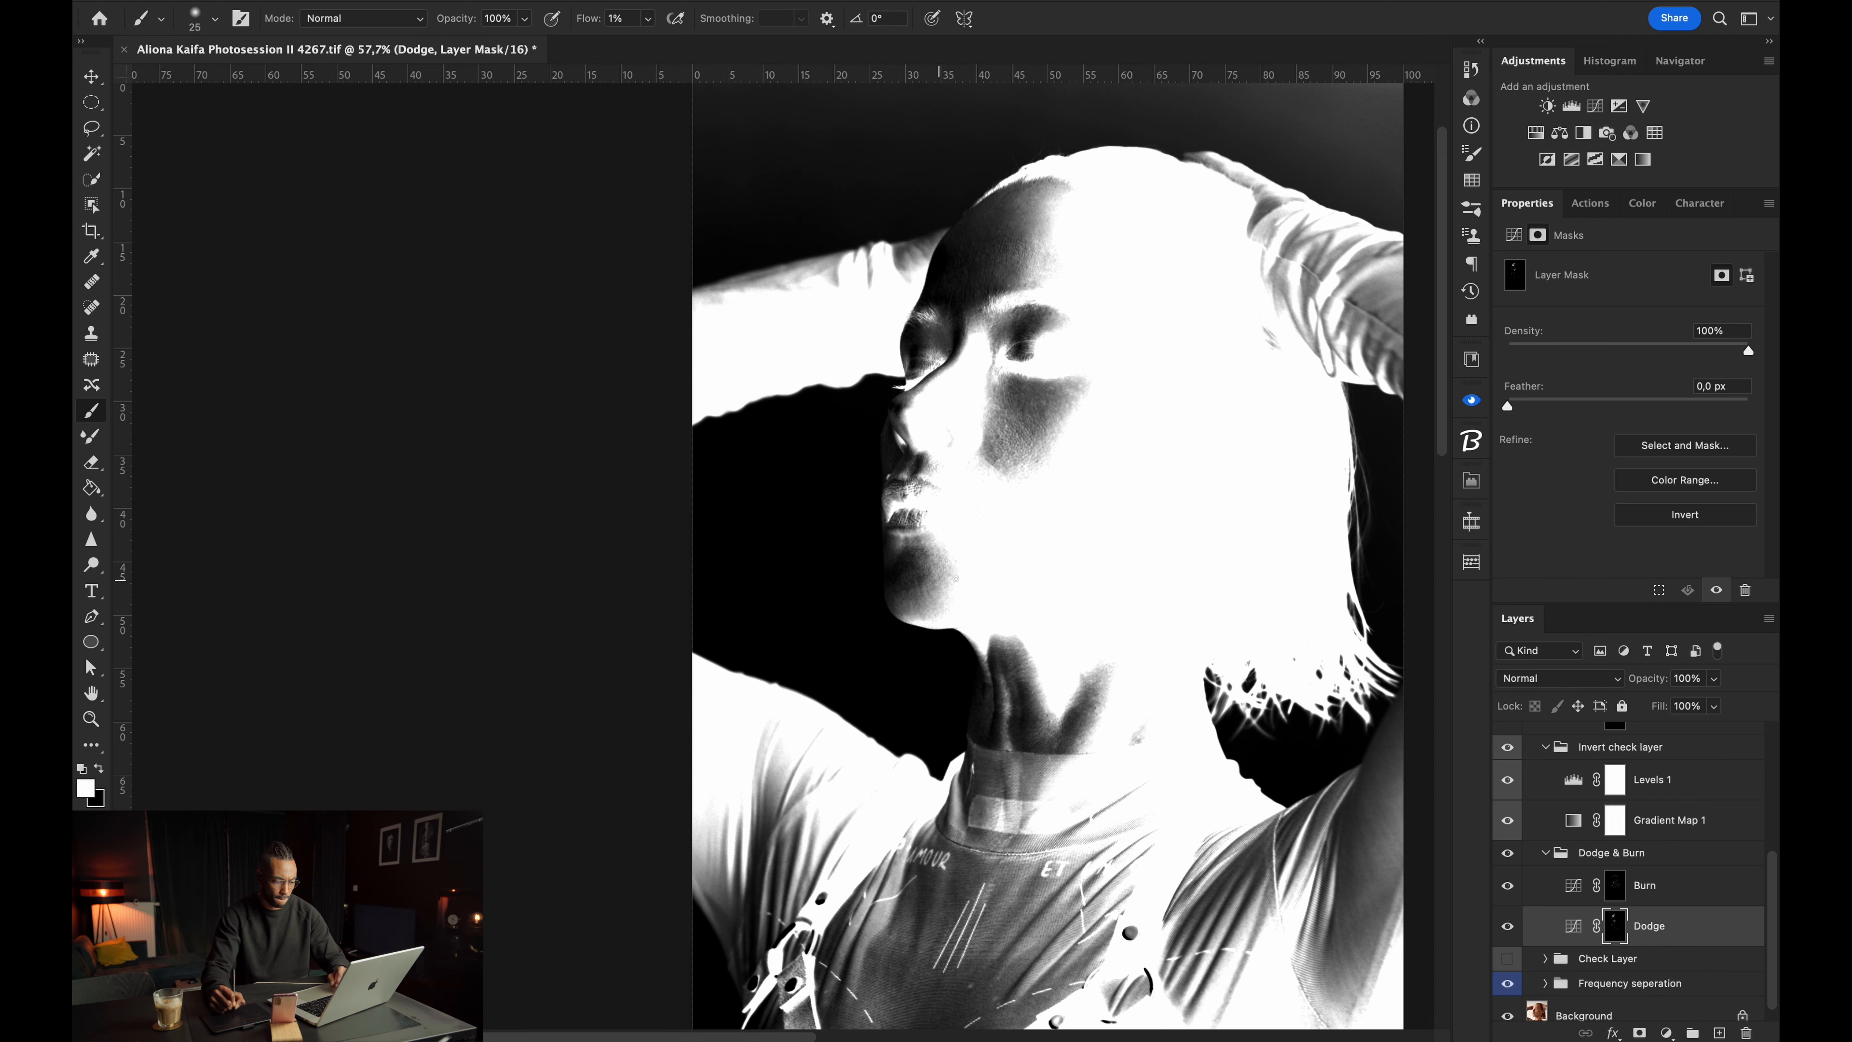
Hide the Invert check layer group to view the whole portrait in its normal colours.
scroll(1005, 575, "up", 5)
mouse_move(873, 591)
left_mouse_down()
mouse_move(881, 558)
mouse_move(925, 553)
mouse_move(855, 525)
mouse_move(860, 506)
left_mouse_up()
key("super+space")
left_click_drag(910, 478, 813, 482)
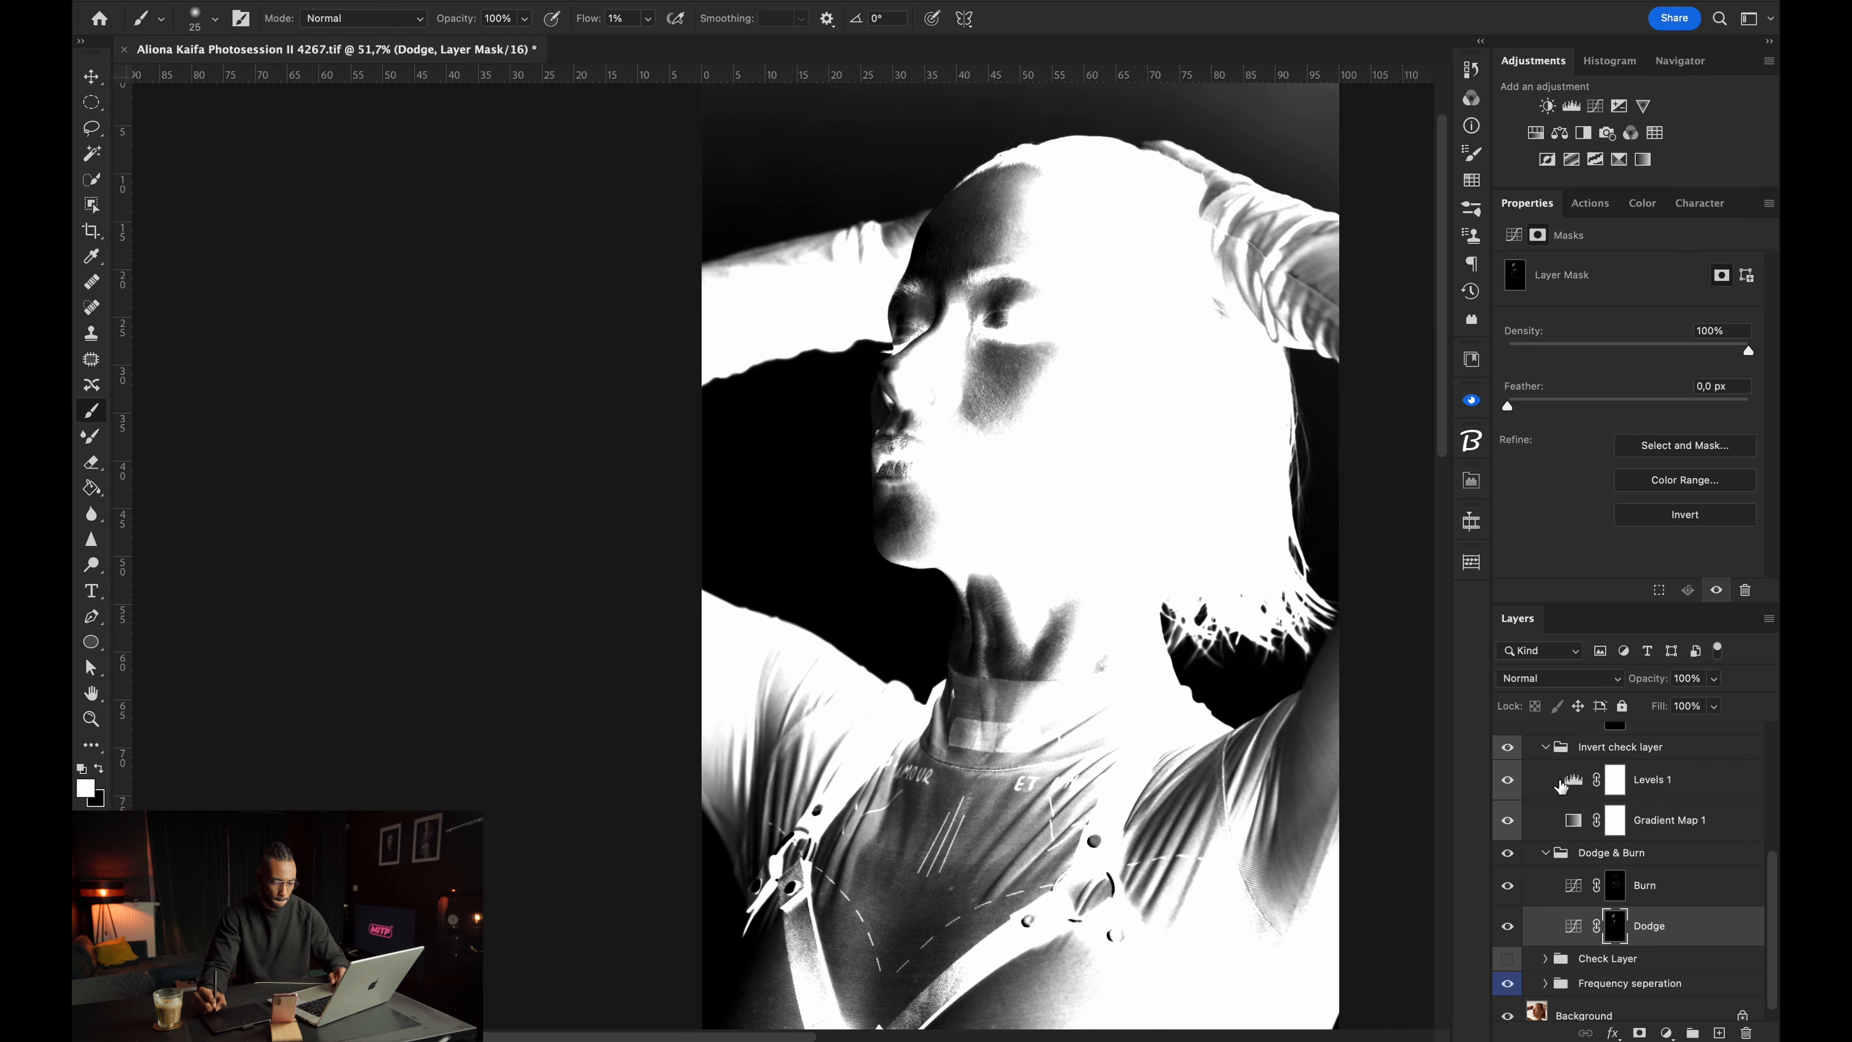
left_click(1507, 746)
left_click_drag(1020, 610, 970, 611)
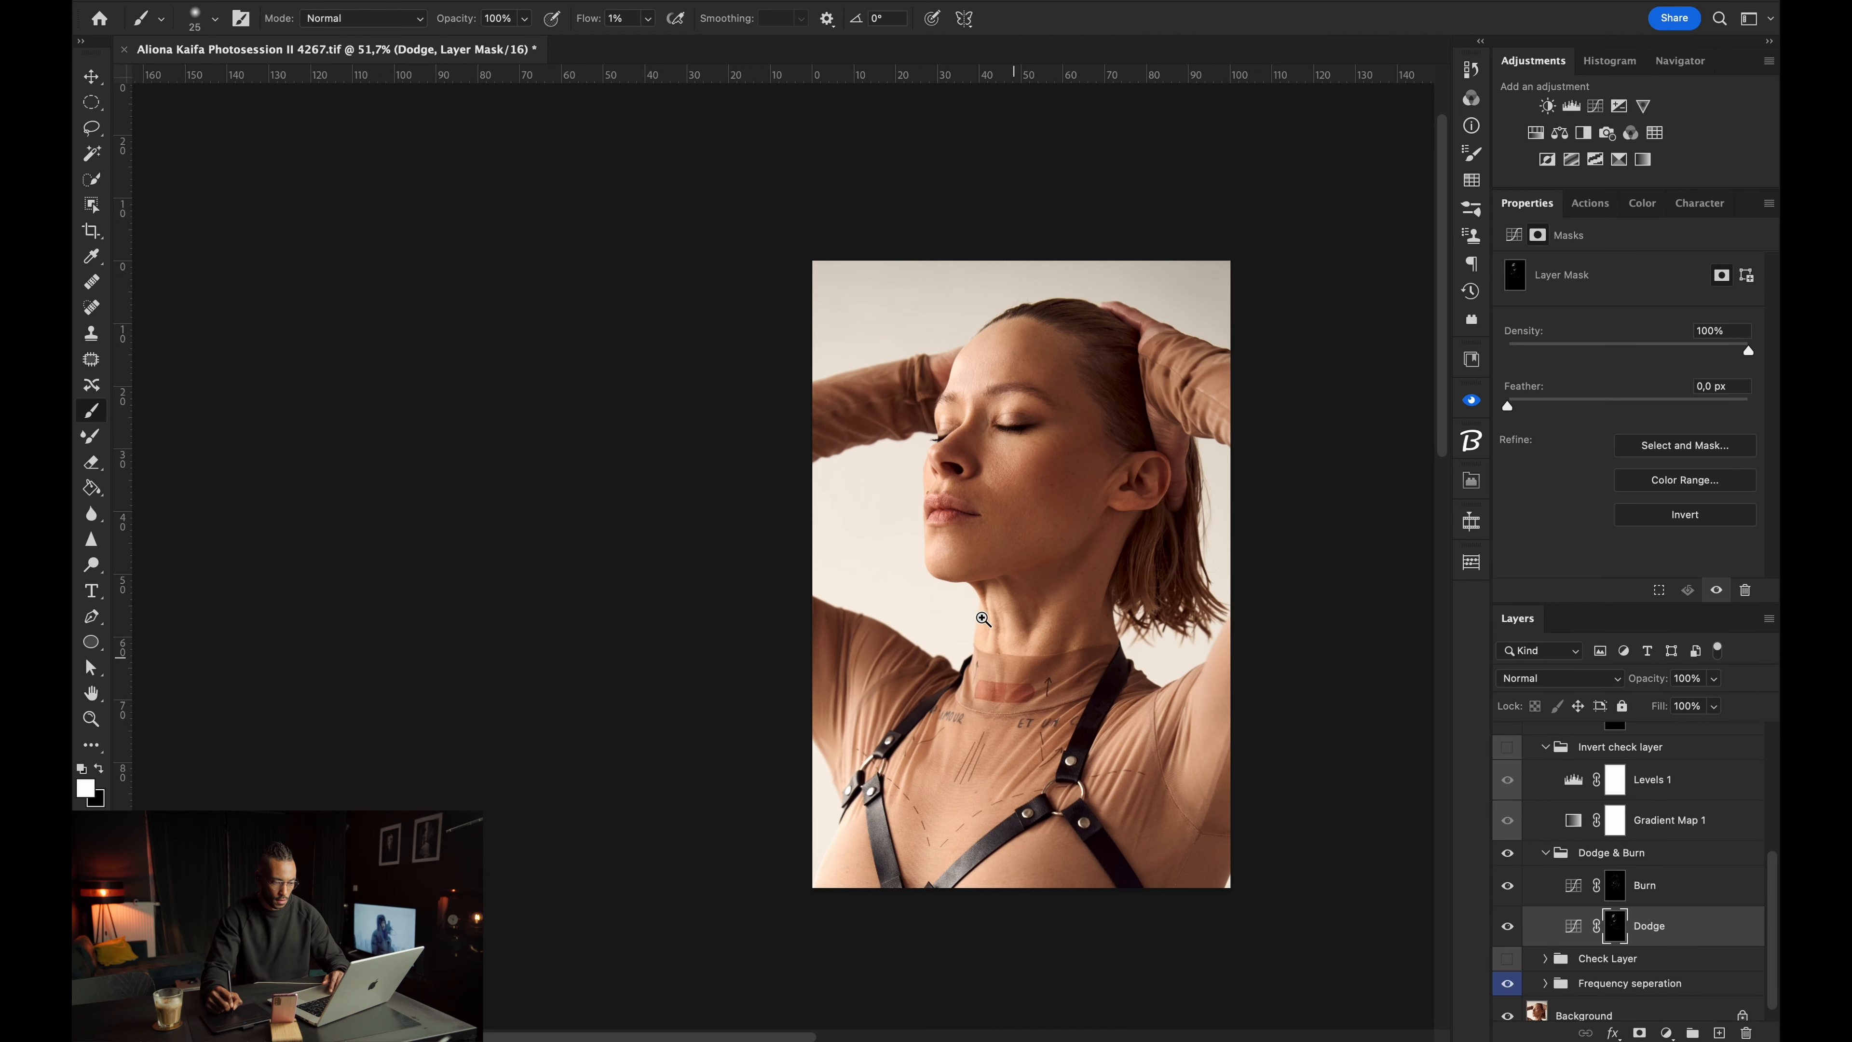
Compare the portrait with and without the Dodge & Burn group by toggling its visibility repeatedly.
left_click(1508, 854)
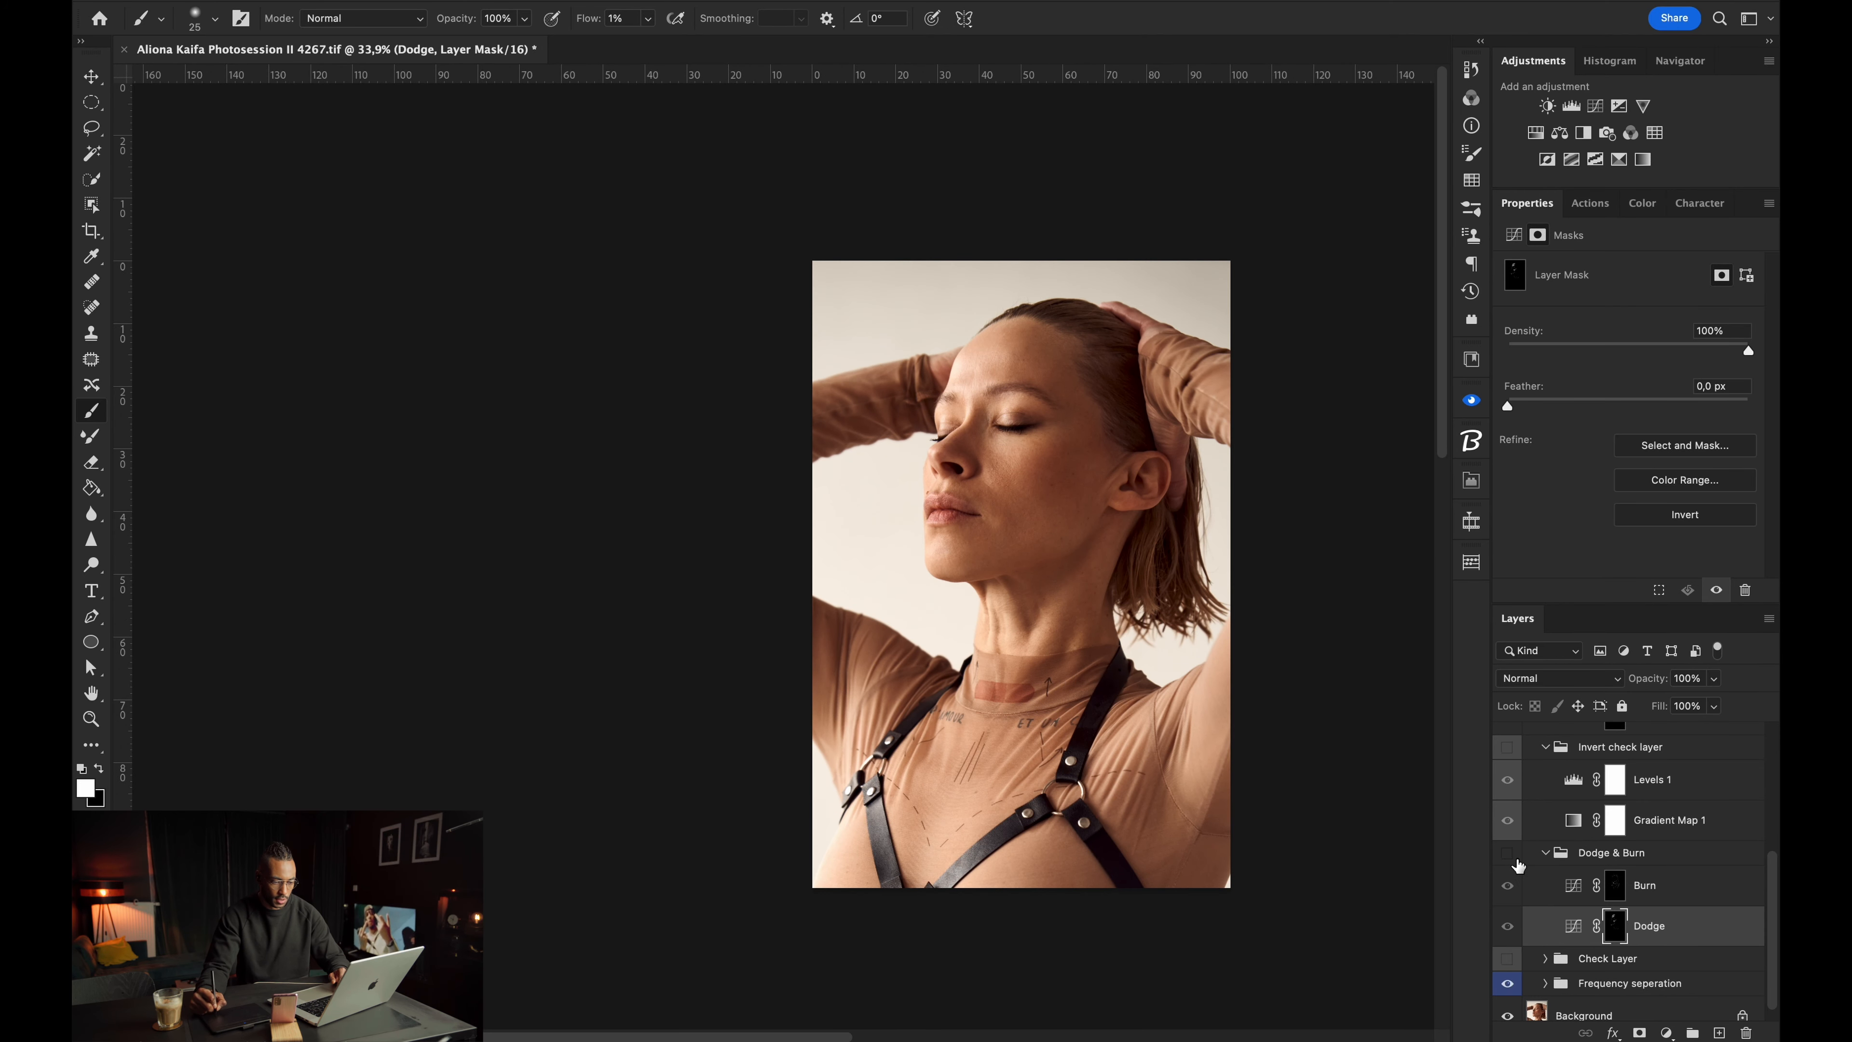
left_click(1508, 854)
left_click(1508, 854)
left_click(1508, 854)
left_click(1508, 854)
left_click(1508, 854)
left_click(1519, 859)
left_click(1519, 858)
left_click(1519, 858)
left_click(1518, 859)
left_click(1519, 858)
left_click(1520, 862)
left_click(1519, 862)
left_click(1519, 863)
left_click(1517, 864)
left_click(1516, 863)
left_click(1515, 864)
left_click(1516, 862)
left_click(1514, 863)
left_click(1514, 863)
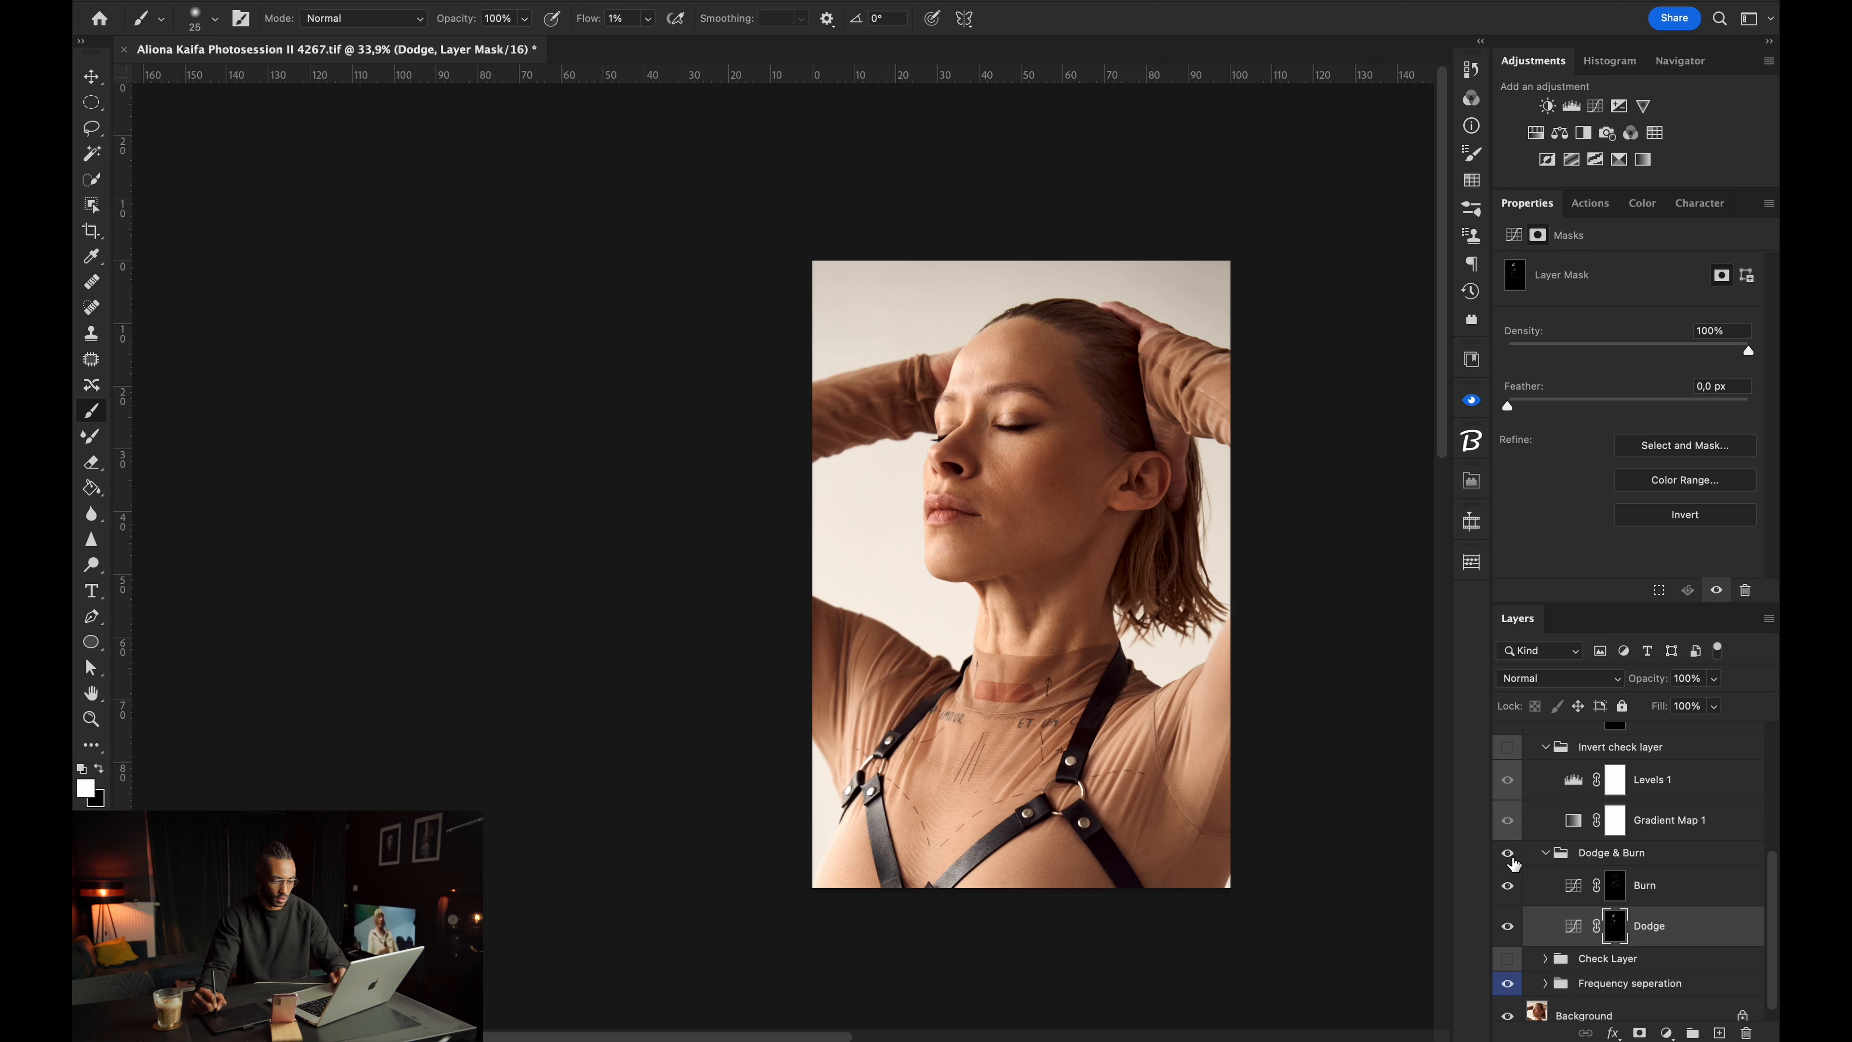
left_click(1514, 863)
left_click(1514, 863)
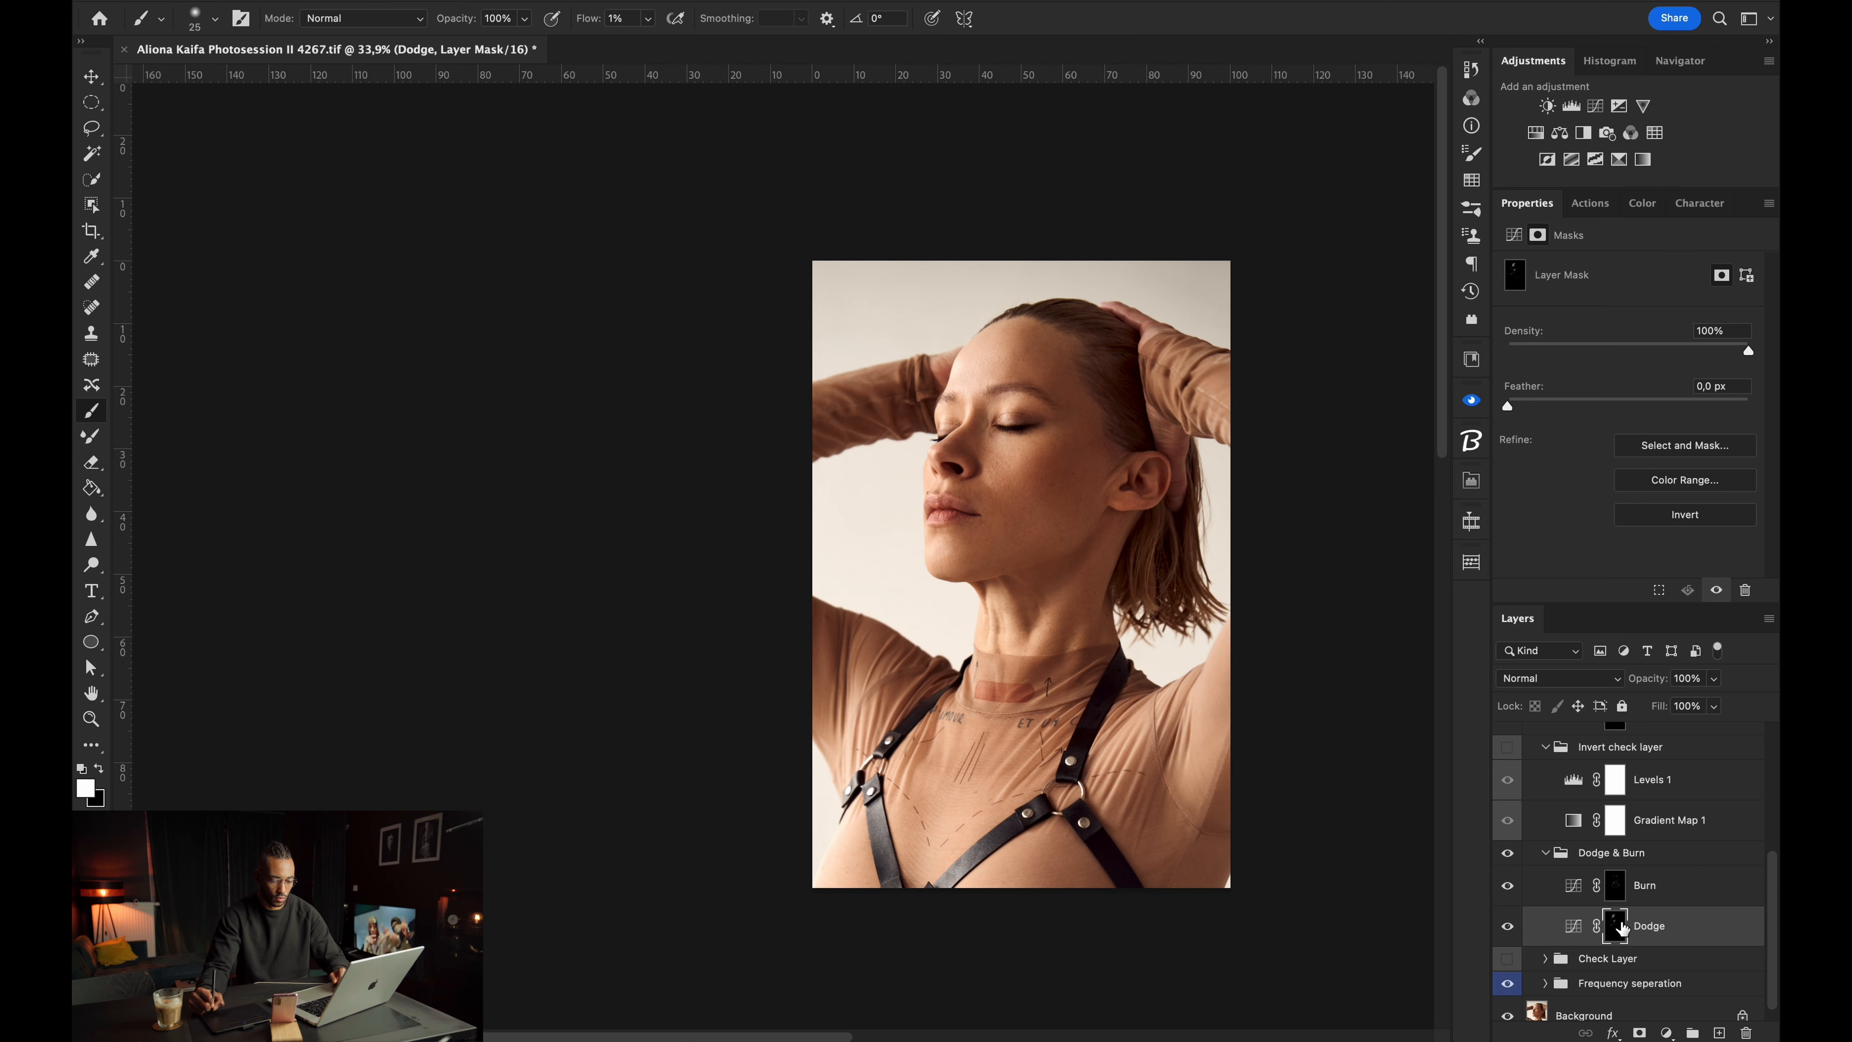
Enlarge the brush to 65 and activate the Burn layer's mask for a closer look at the face.
mouse_move(1022, 372)
left_mouse_down()
mouse_move(1027, 346)
mouse_move(1009, 355)
mouse_move(1027, 344)
left_mouse_up()
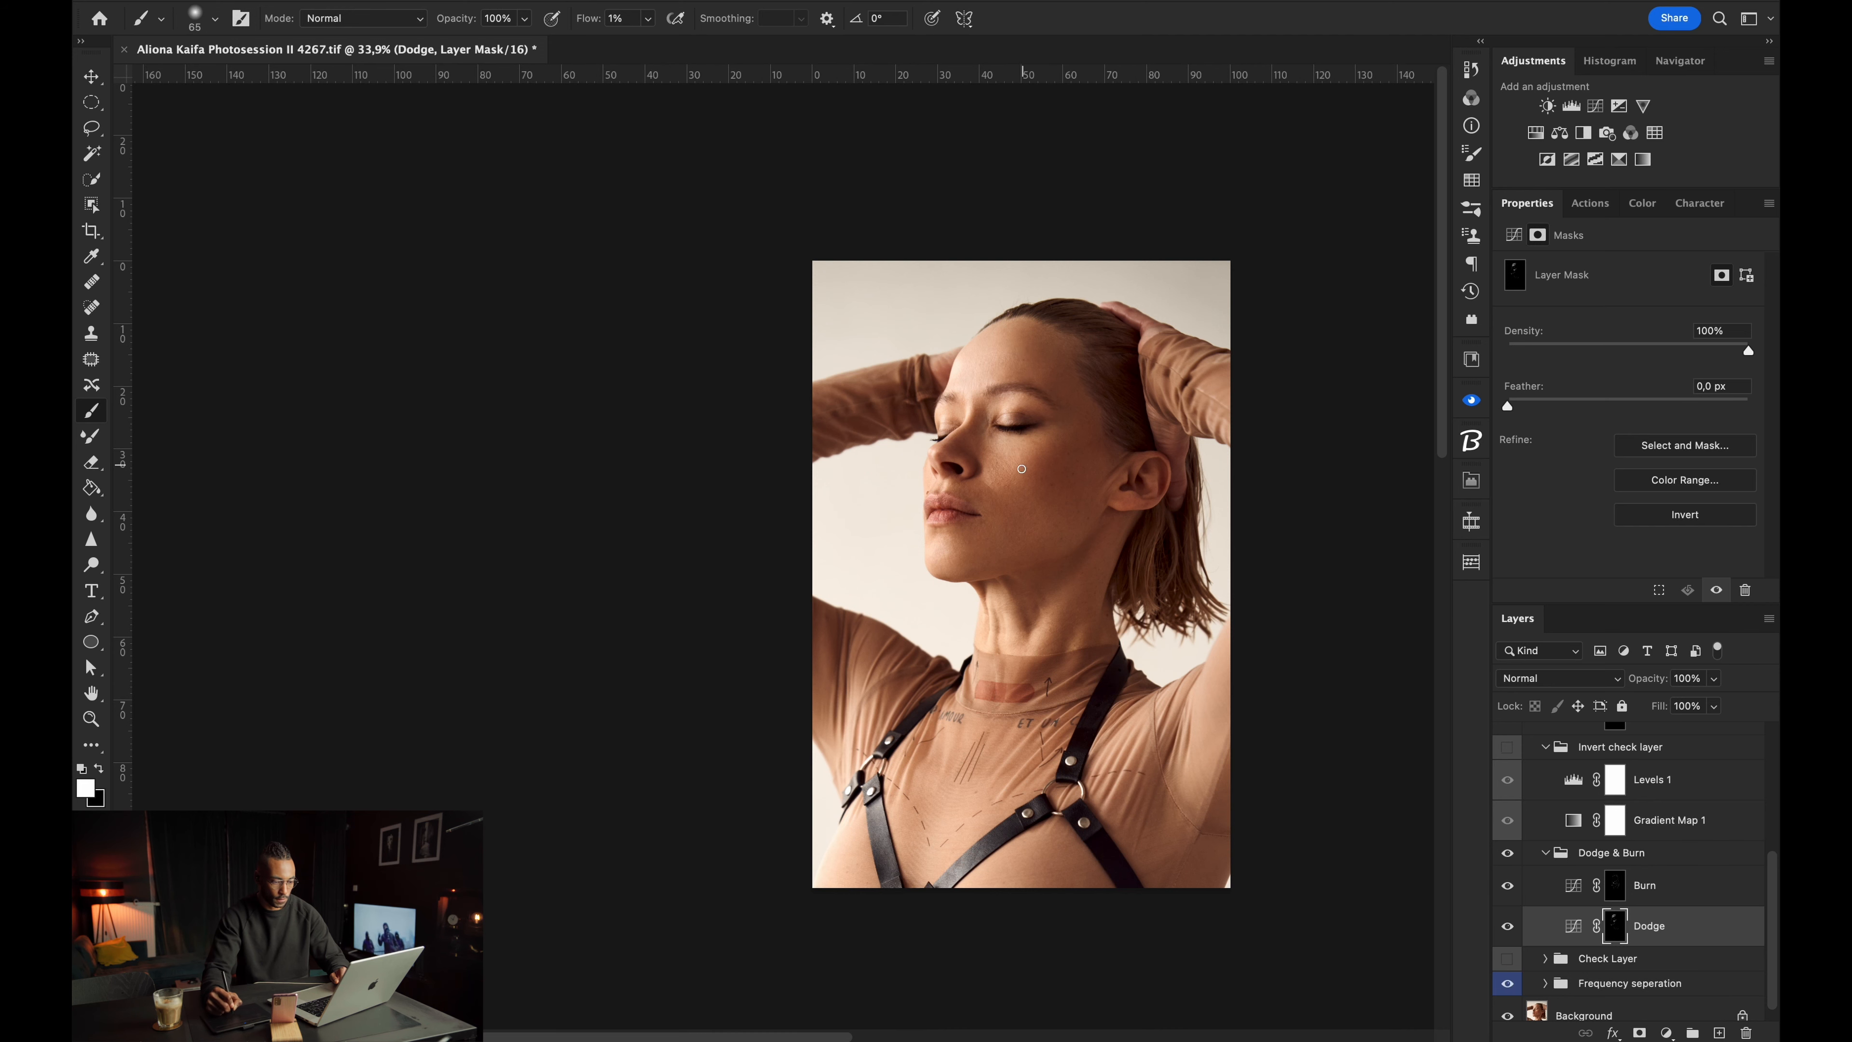
scroll(1001, 513, "down", 2)
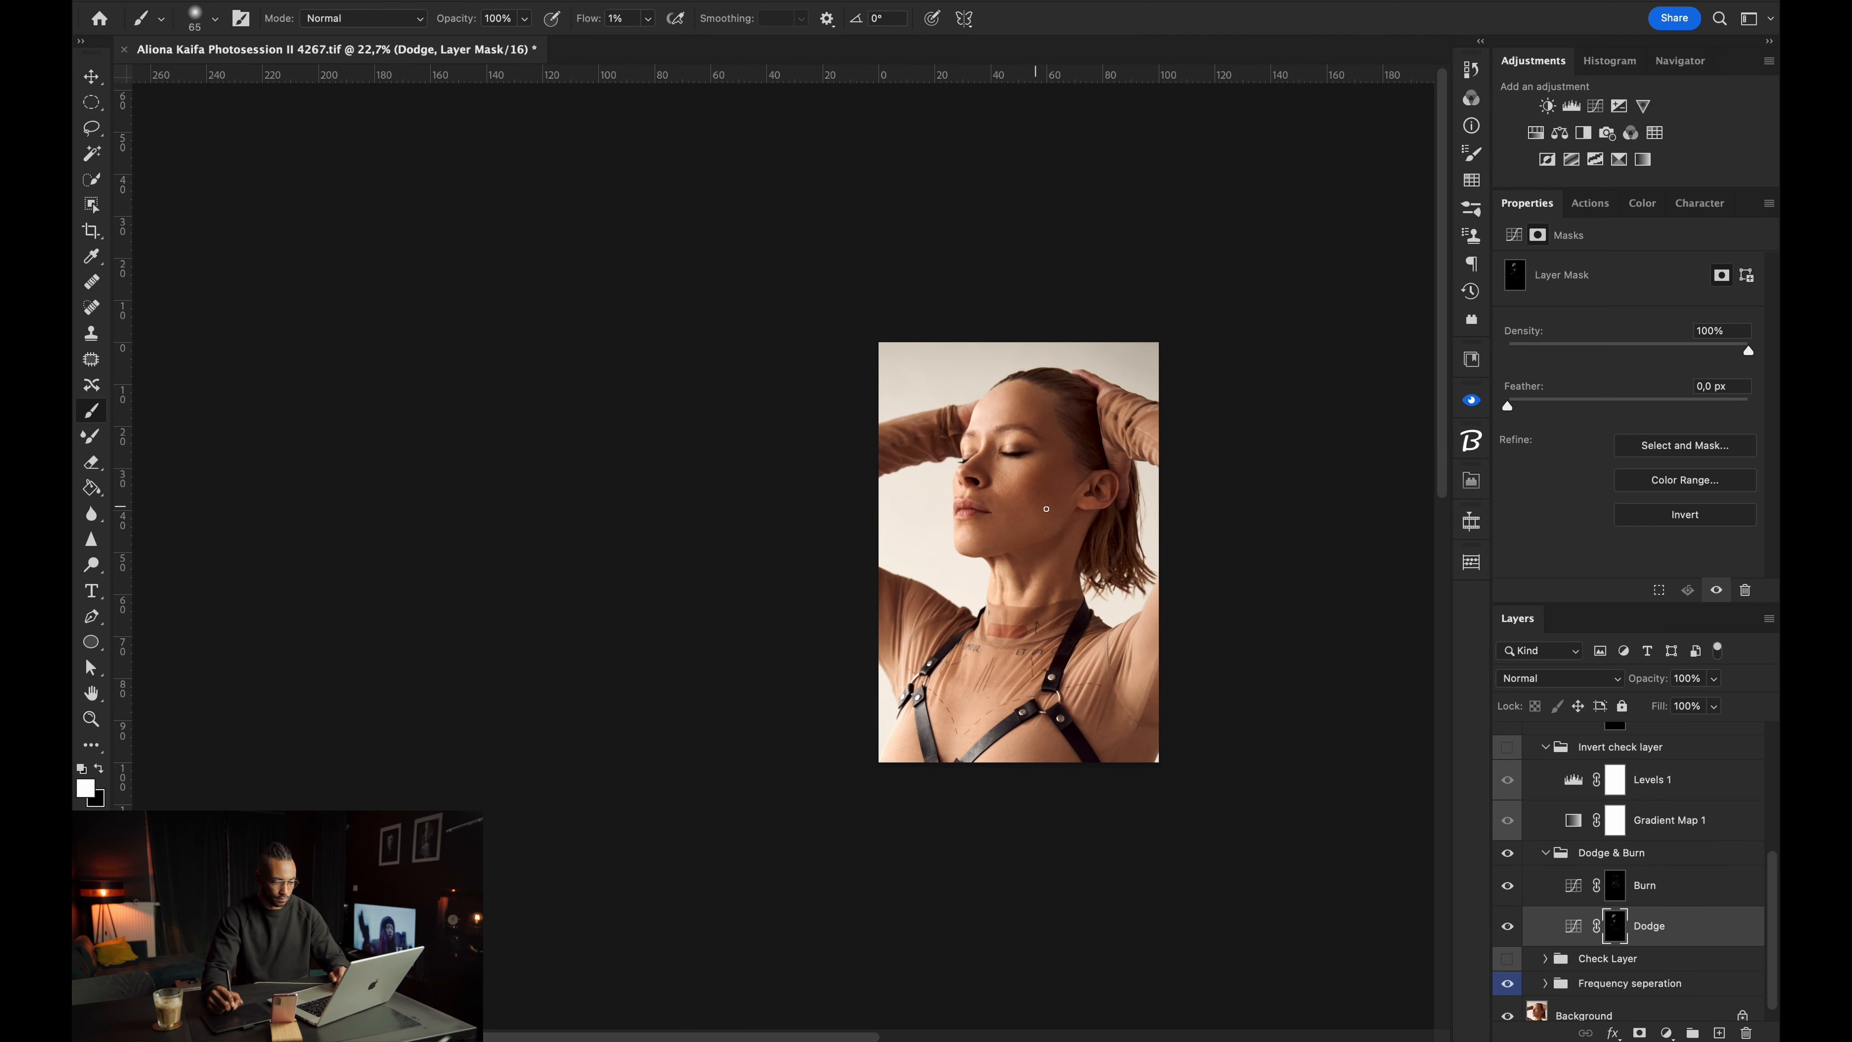
scroll(1036, 500, "up", 4)
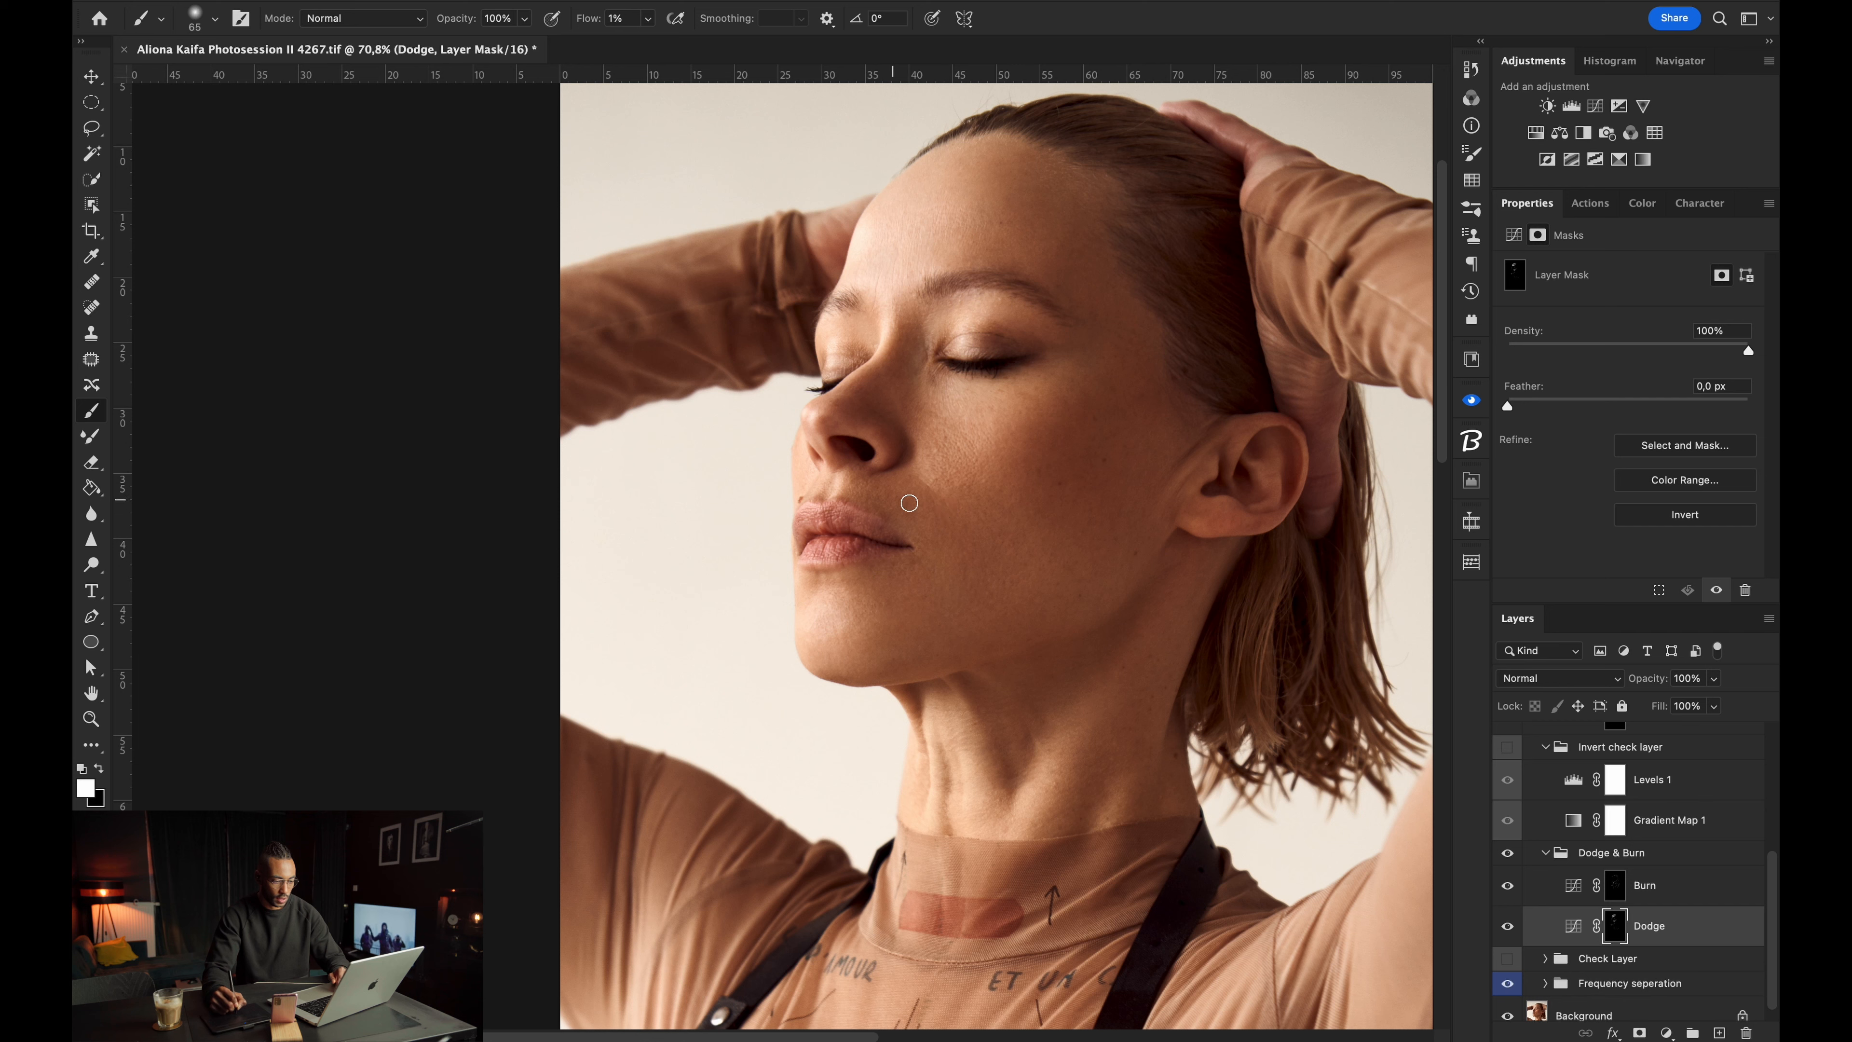
left_click(1614, 895, "alt")
left_click(1614, 894, "alt")
right_click(1617, 895)
left_click(1620, 896)
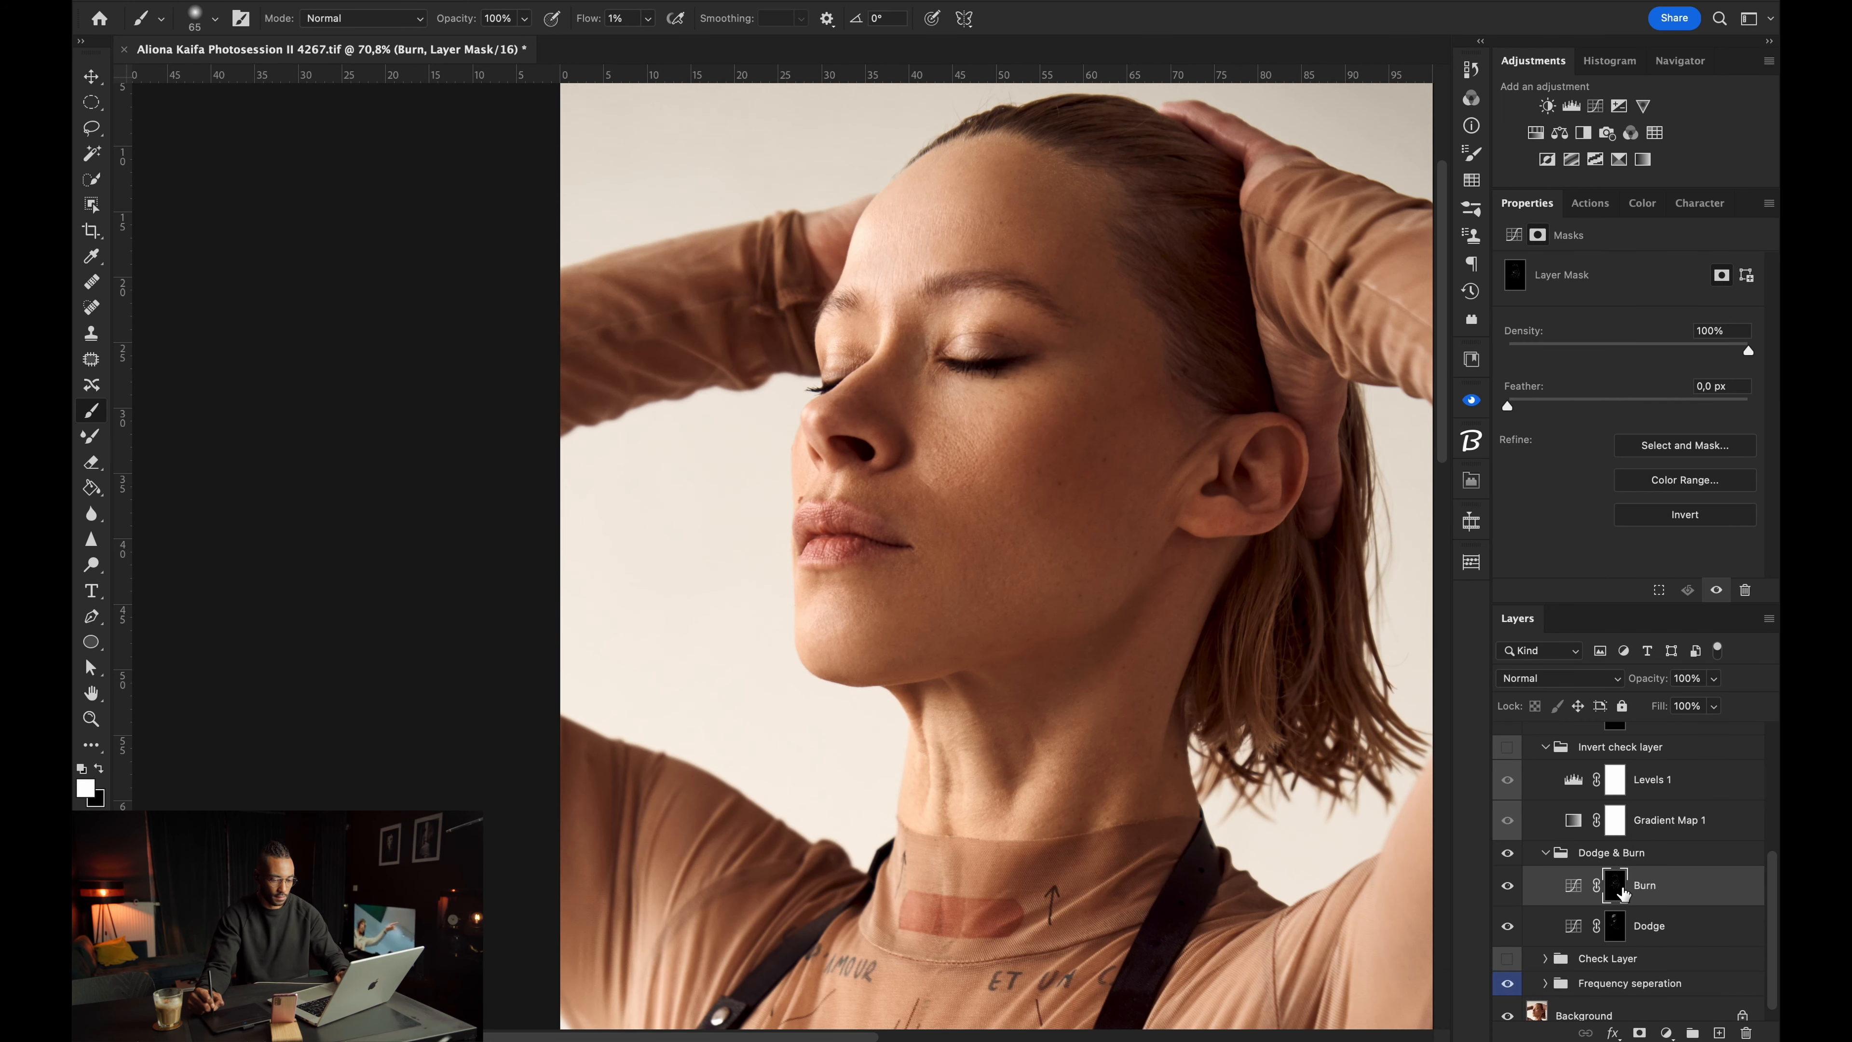
left_click(1618, 891, "alt+shift")
left_click(1618, 888, "alt+shift")
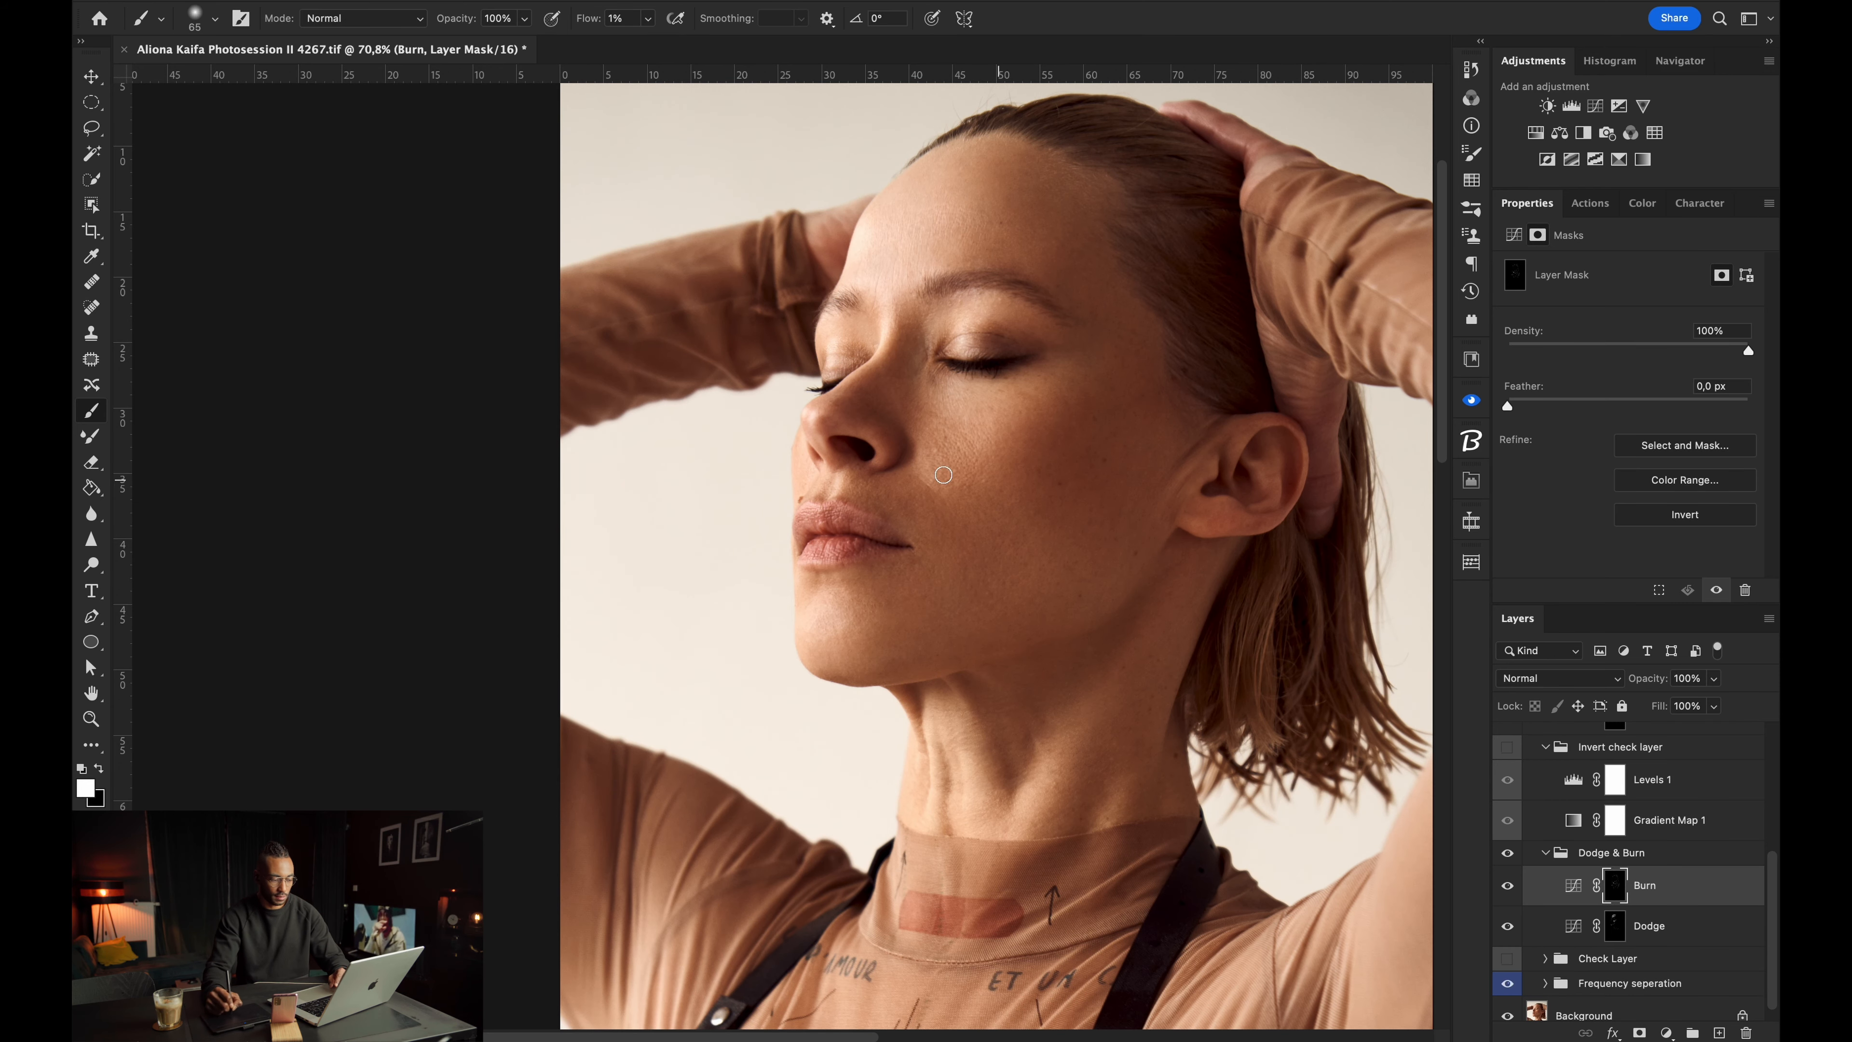
Set the brush to black with 100% flow and reduce its size for erasing on the Burn layer's mask.
key("x")
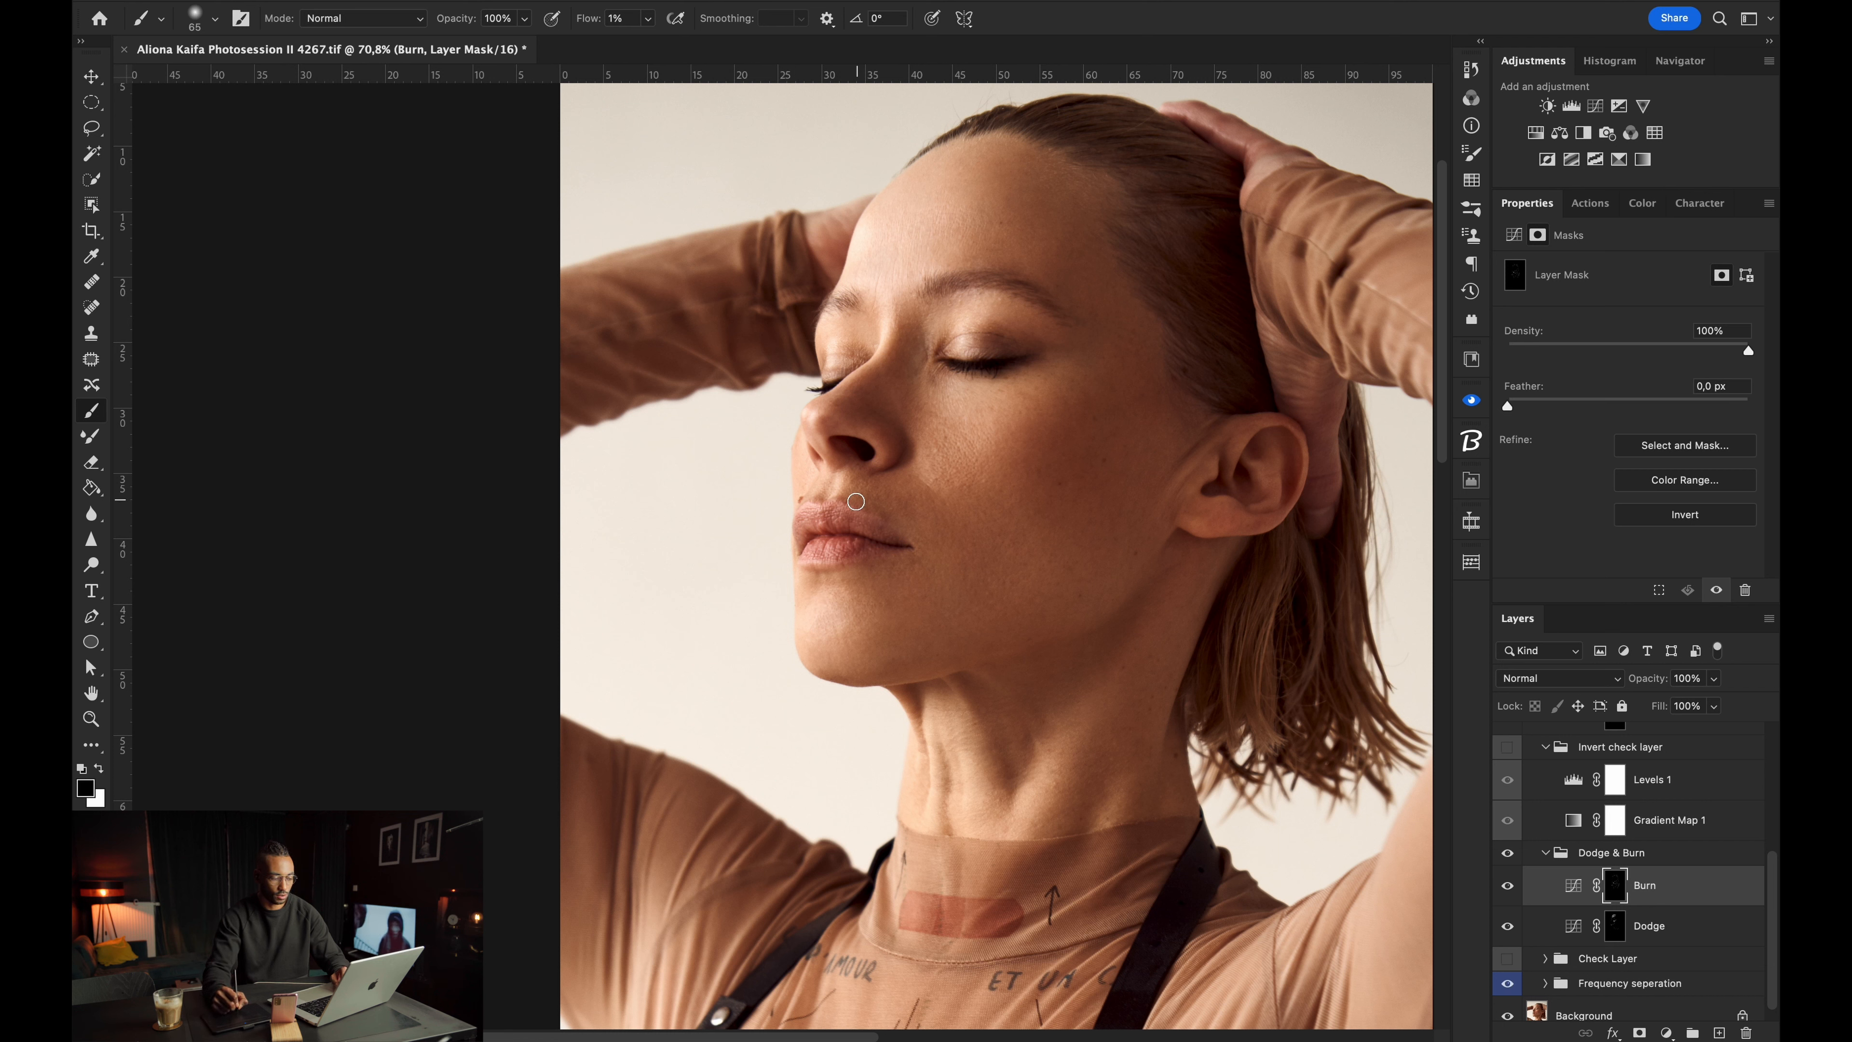
key("bracketleft")
key("bracketleft")
key("bracketleft")
key("bracketleft")
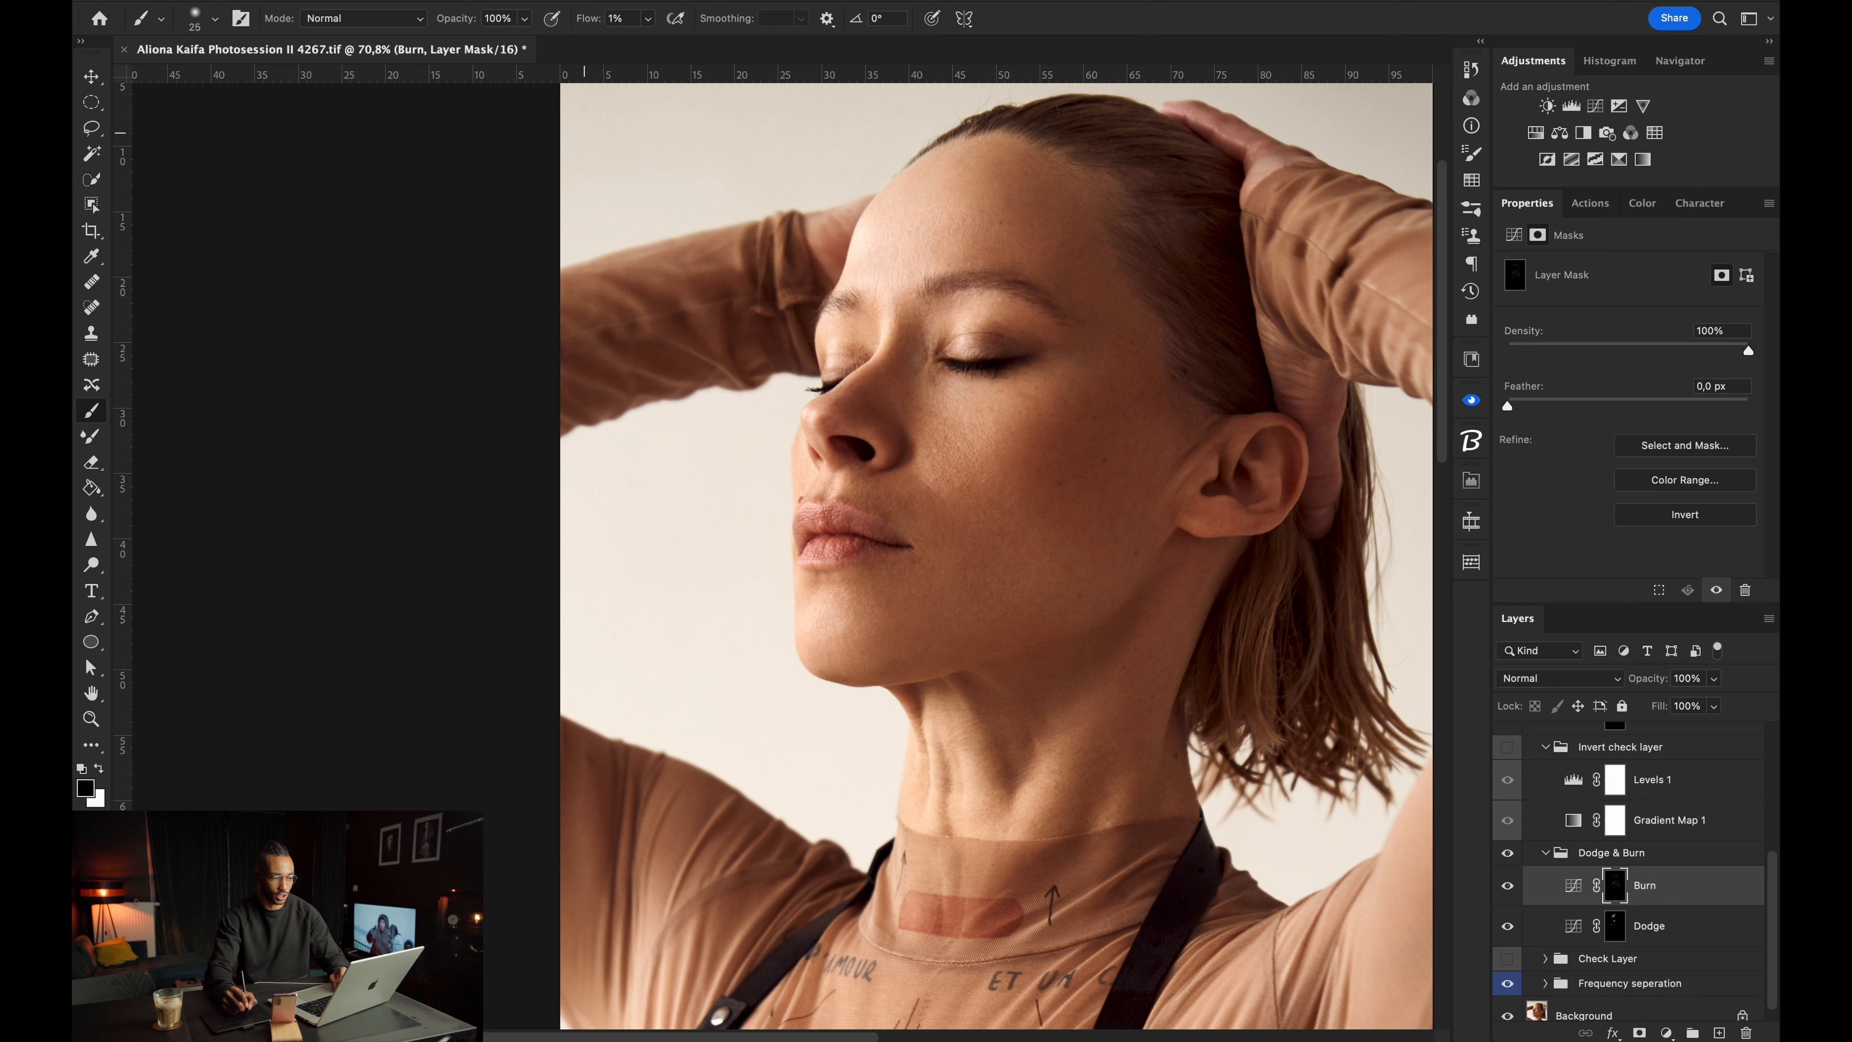
key("shift+0")
key("bracketleft")
key("bracketleft")
key("bracketleft")
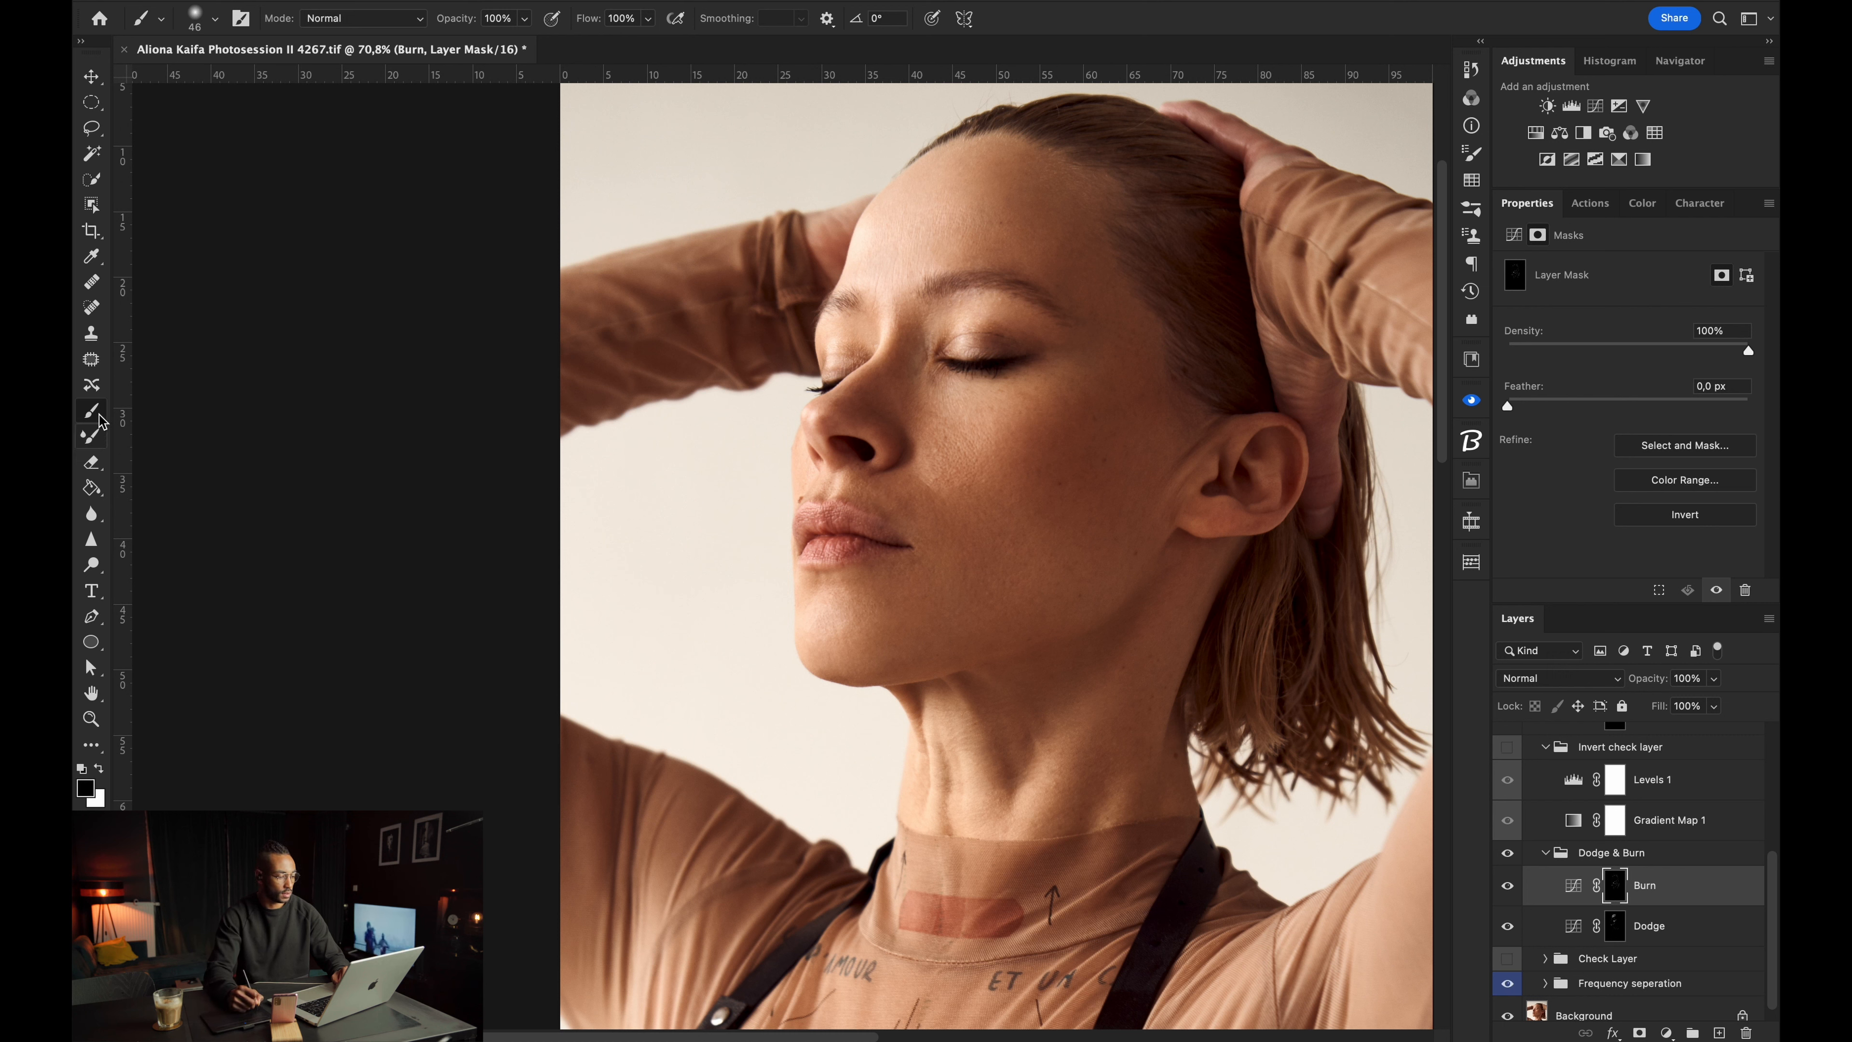
Restore white as the foreground colour and set the brush flow back to 1%.
key("x")
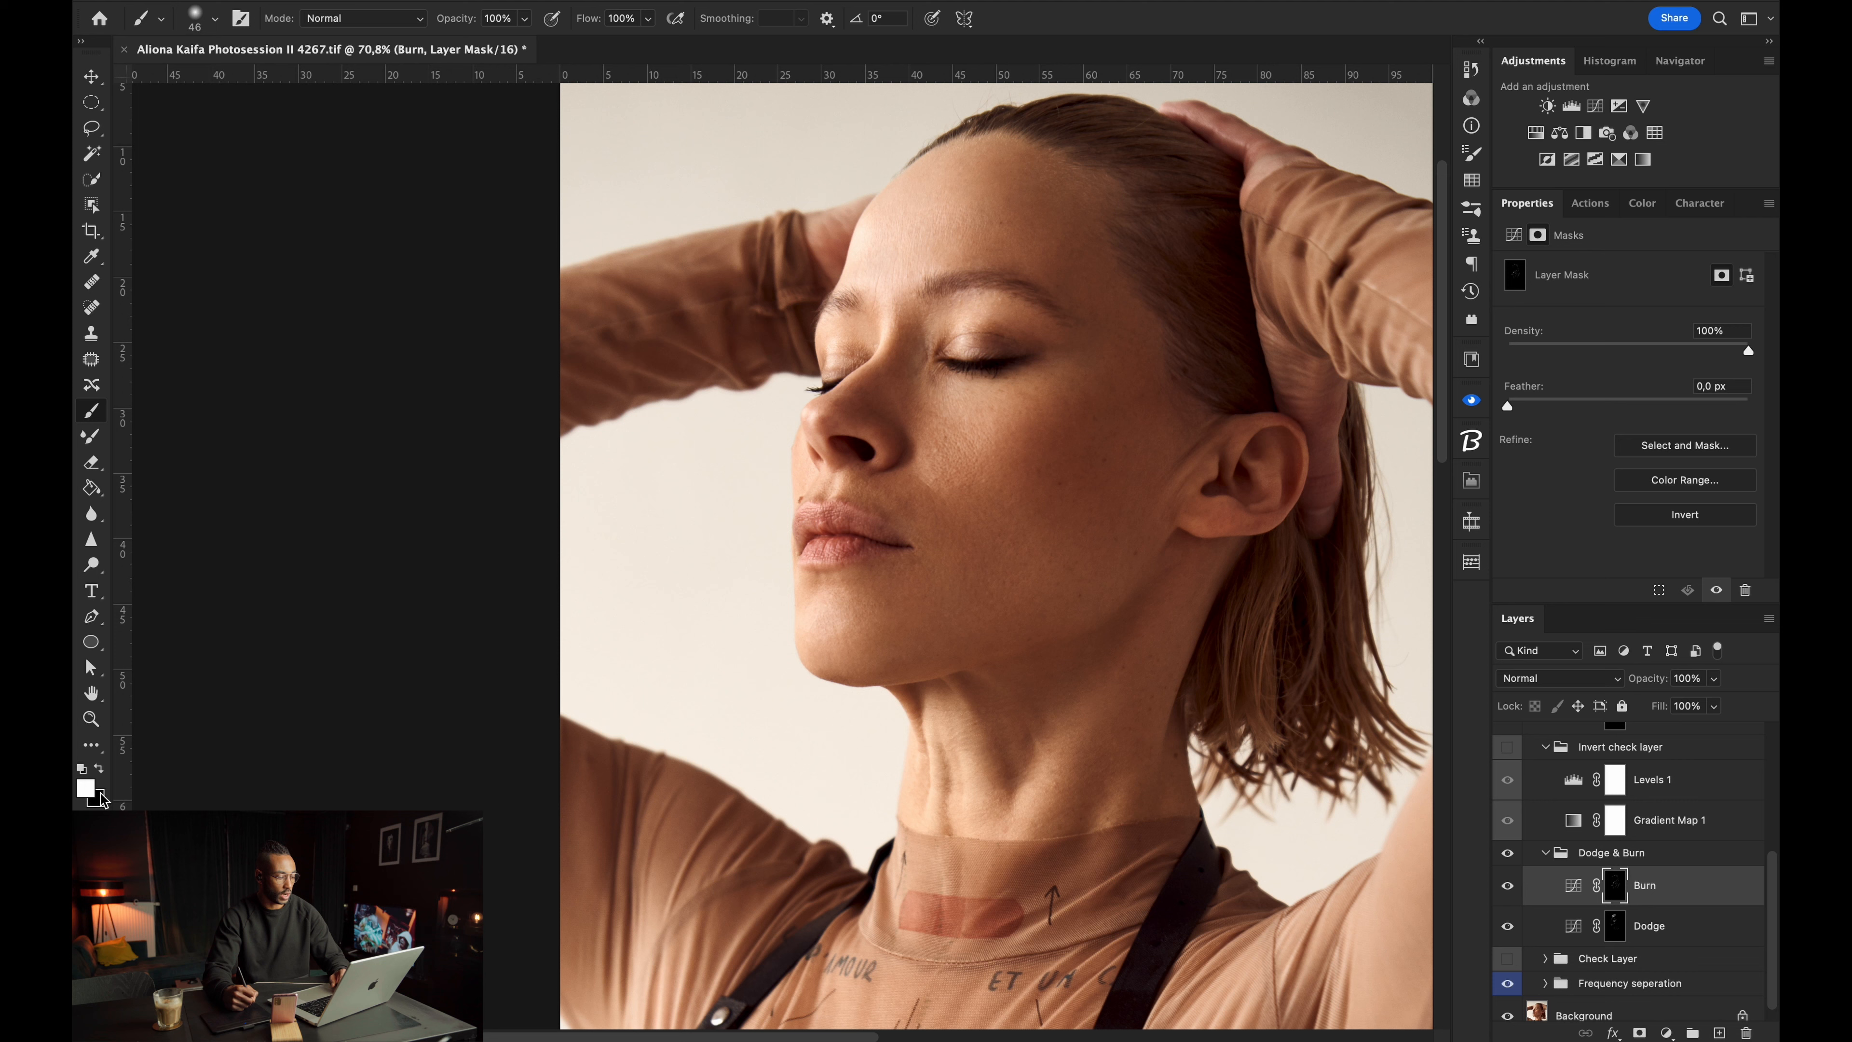
key("shift+0")
key("shift+1")
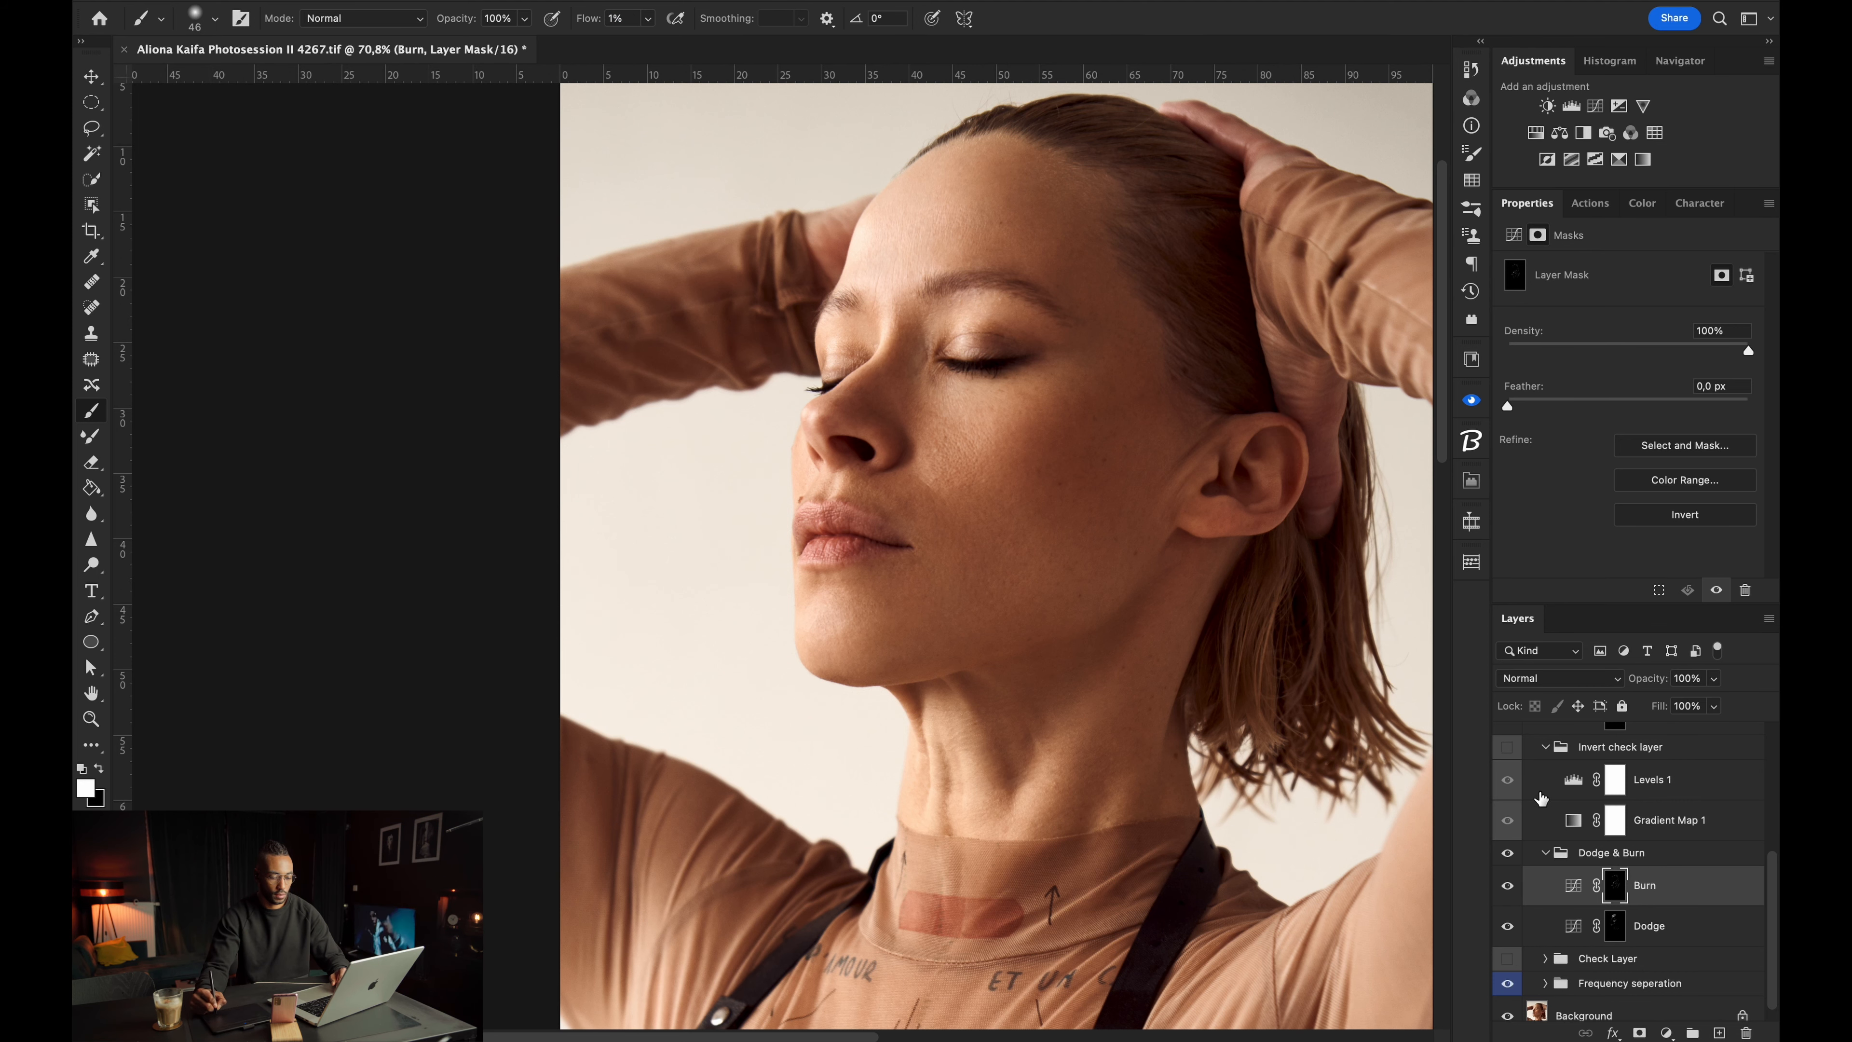
Show the Invert check layer group, reset its Levels 1 adjustment and set the shadow input to 31.
left_click(1507, 746)
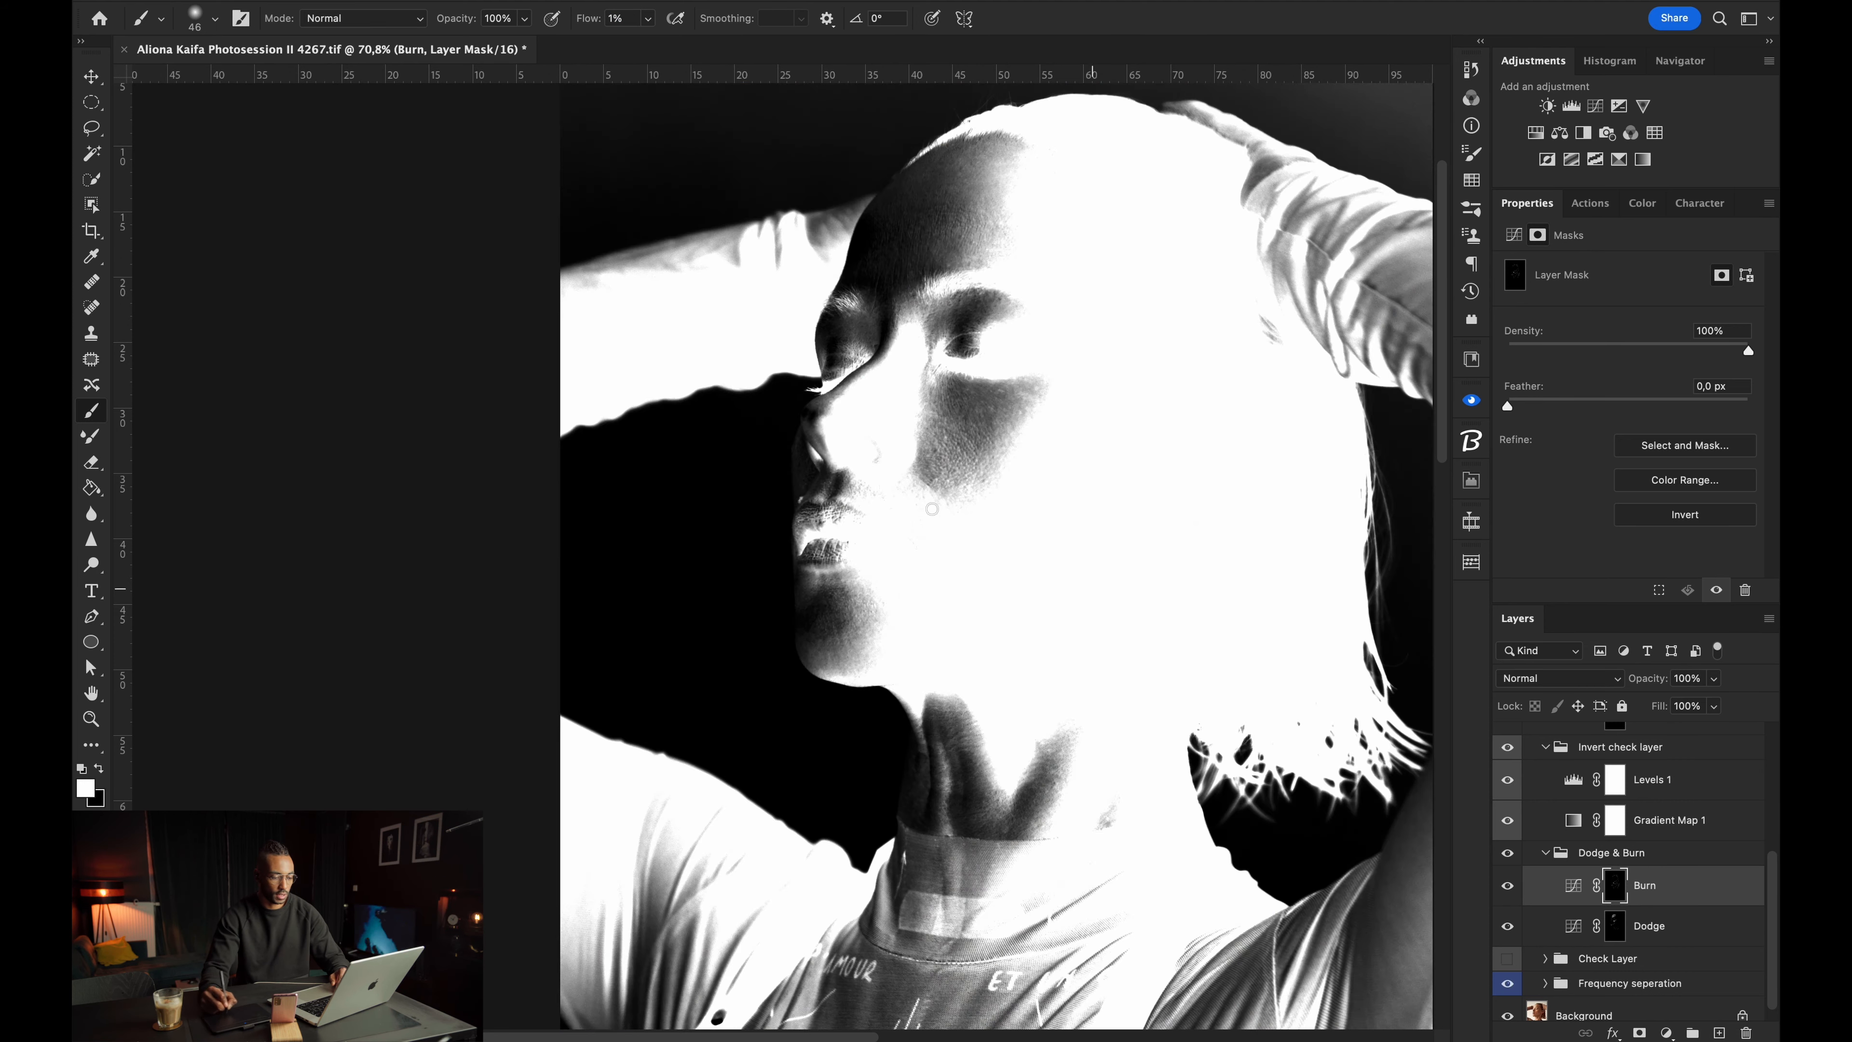
left_click(1573, 779)
left_click_drag(1534, 415, 1639, 414)
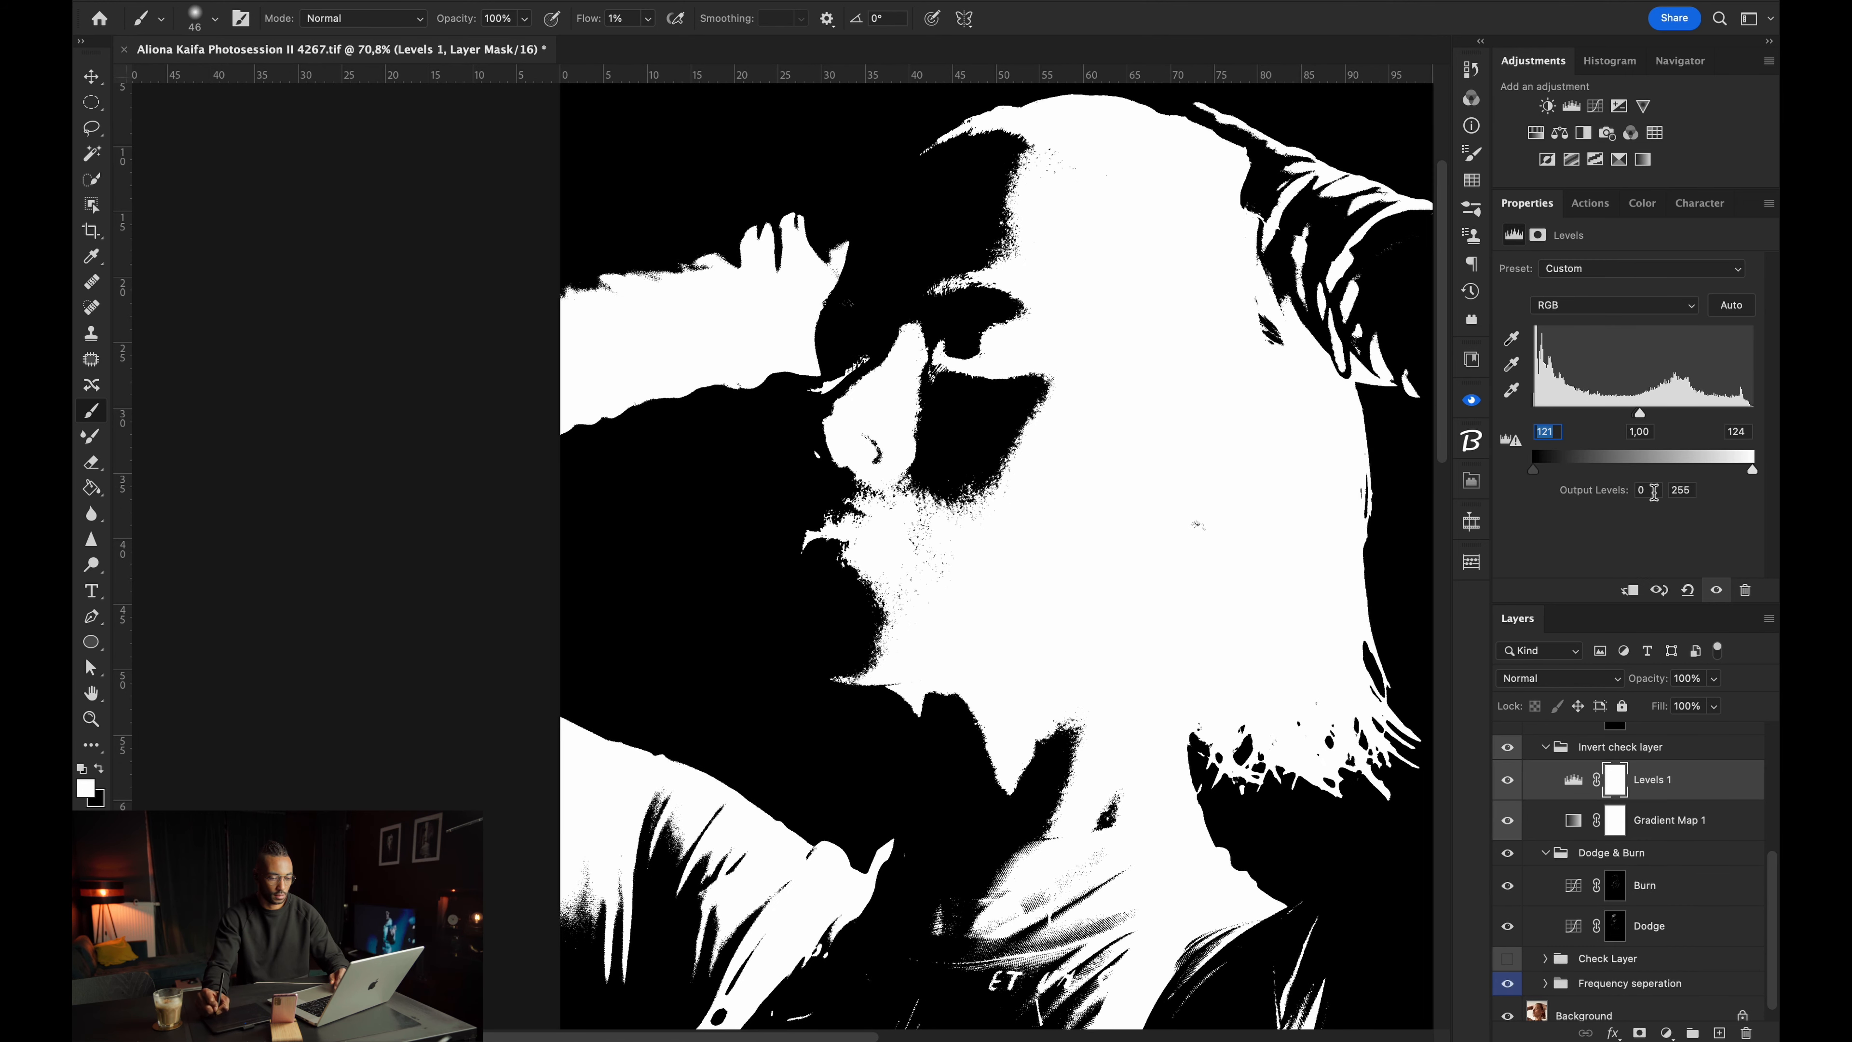
left_click(1691, 593)
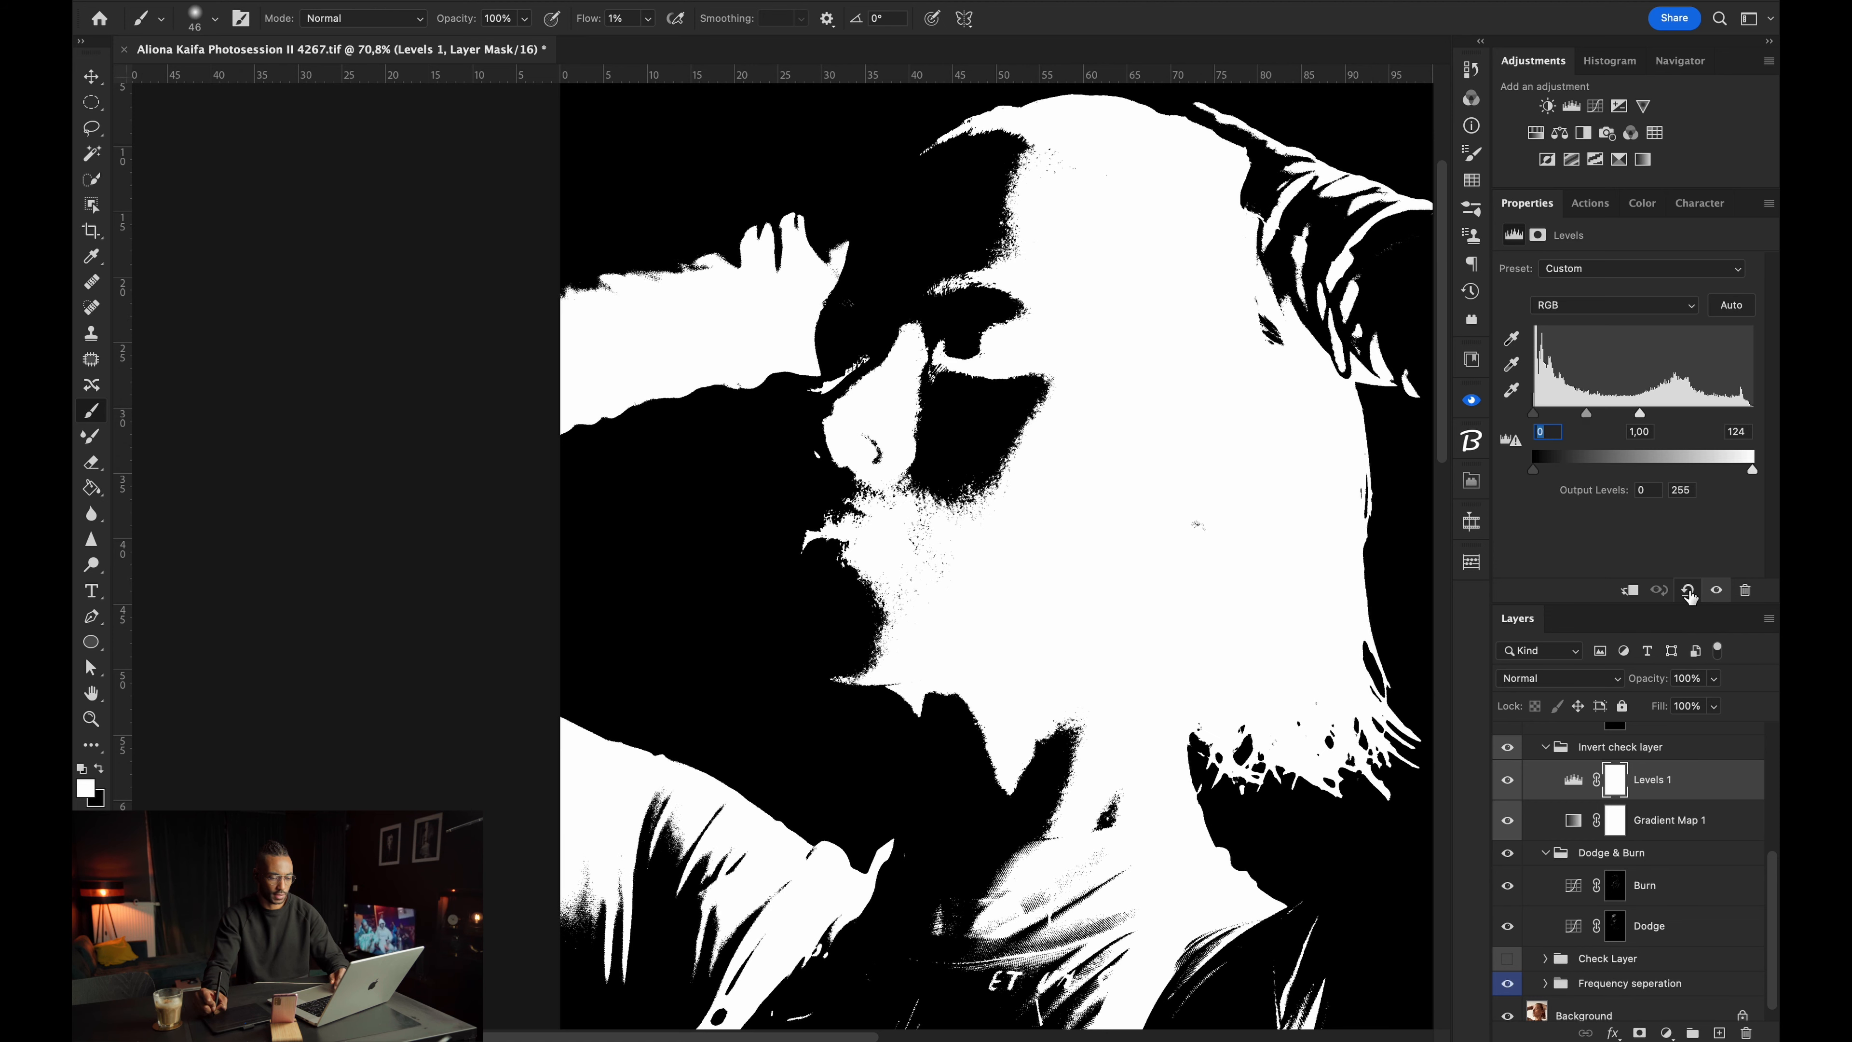
left_click_drag(1534, 414, 1556, 414)
left_click(1687, 590)
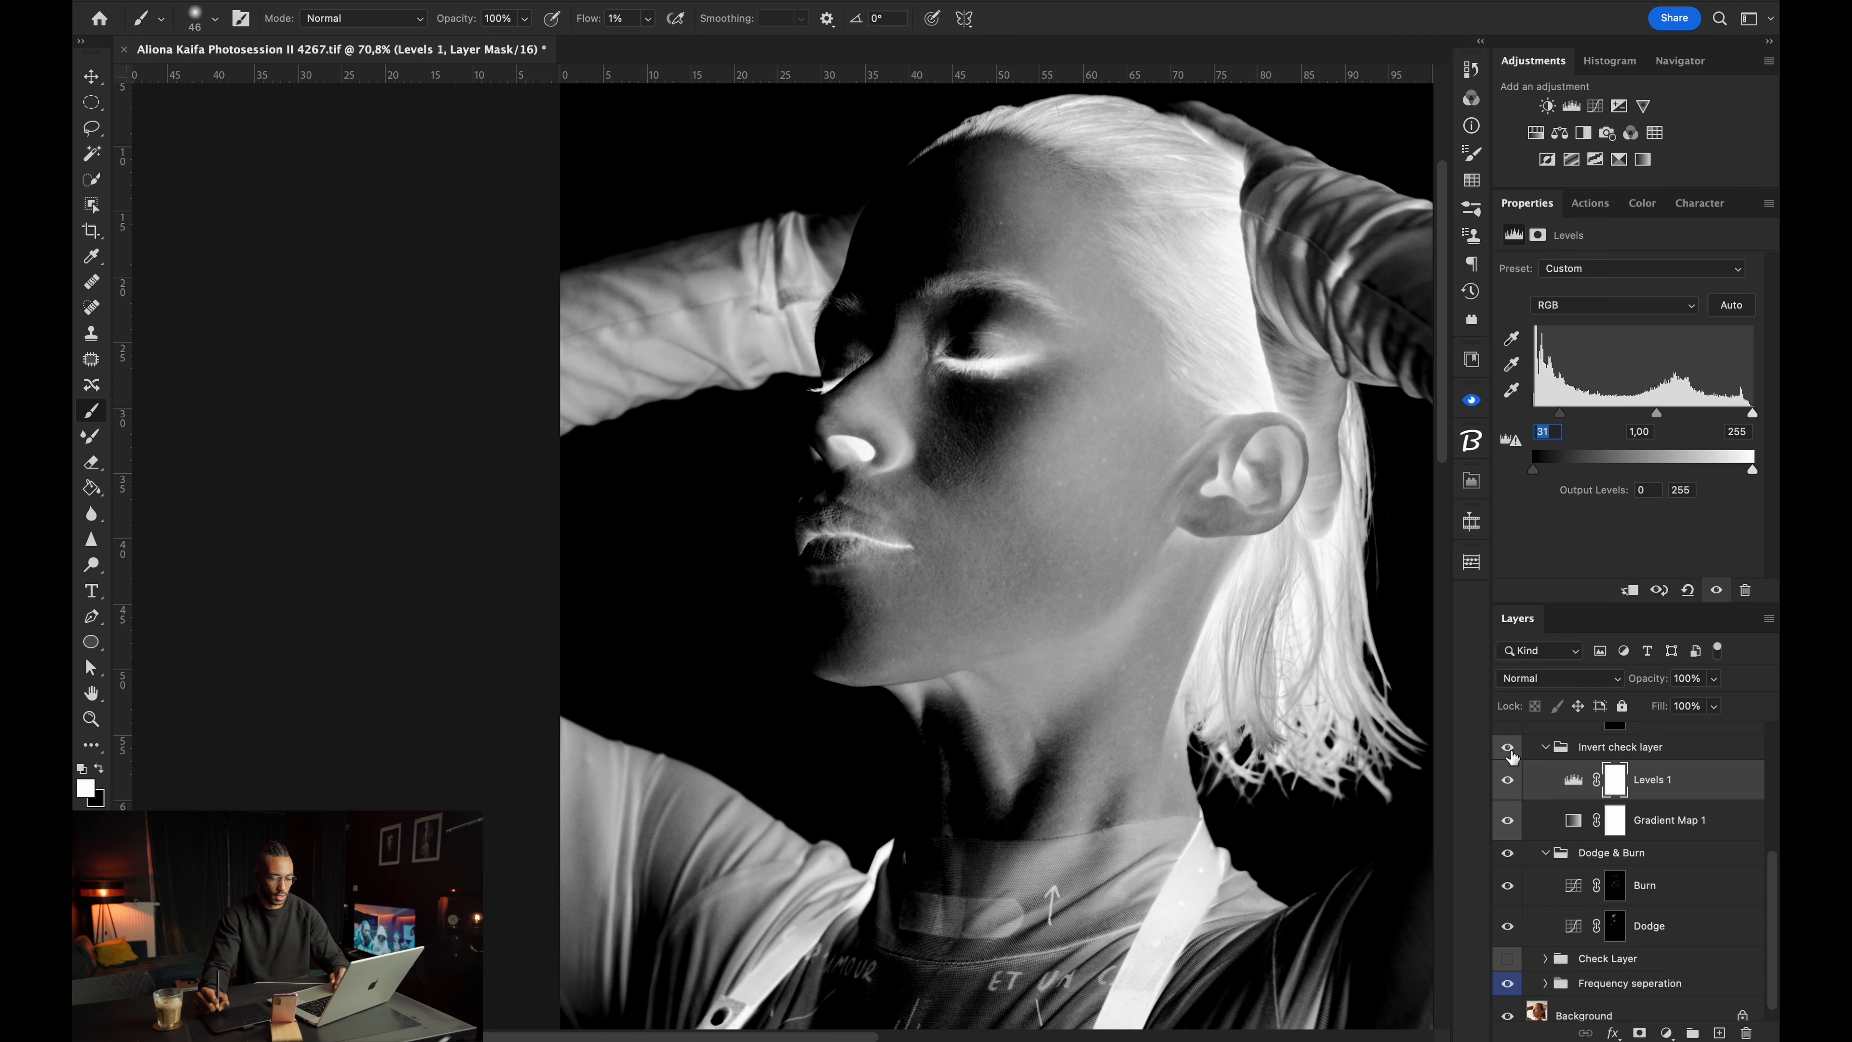
Compare the check view with the normal portrait, and work above the upper lip on the Dodge layer's mask with brush size 27.
left_click(1507, 747)
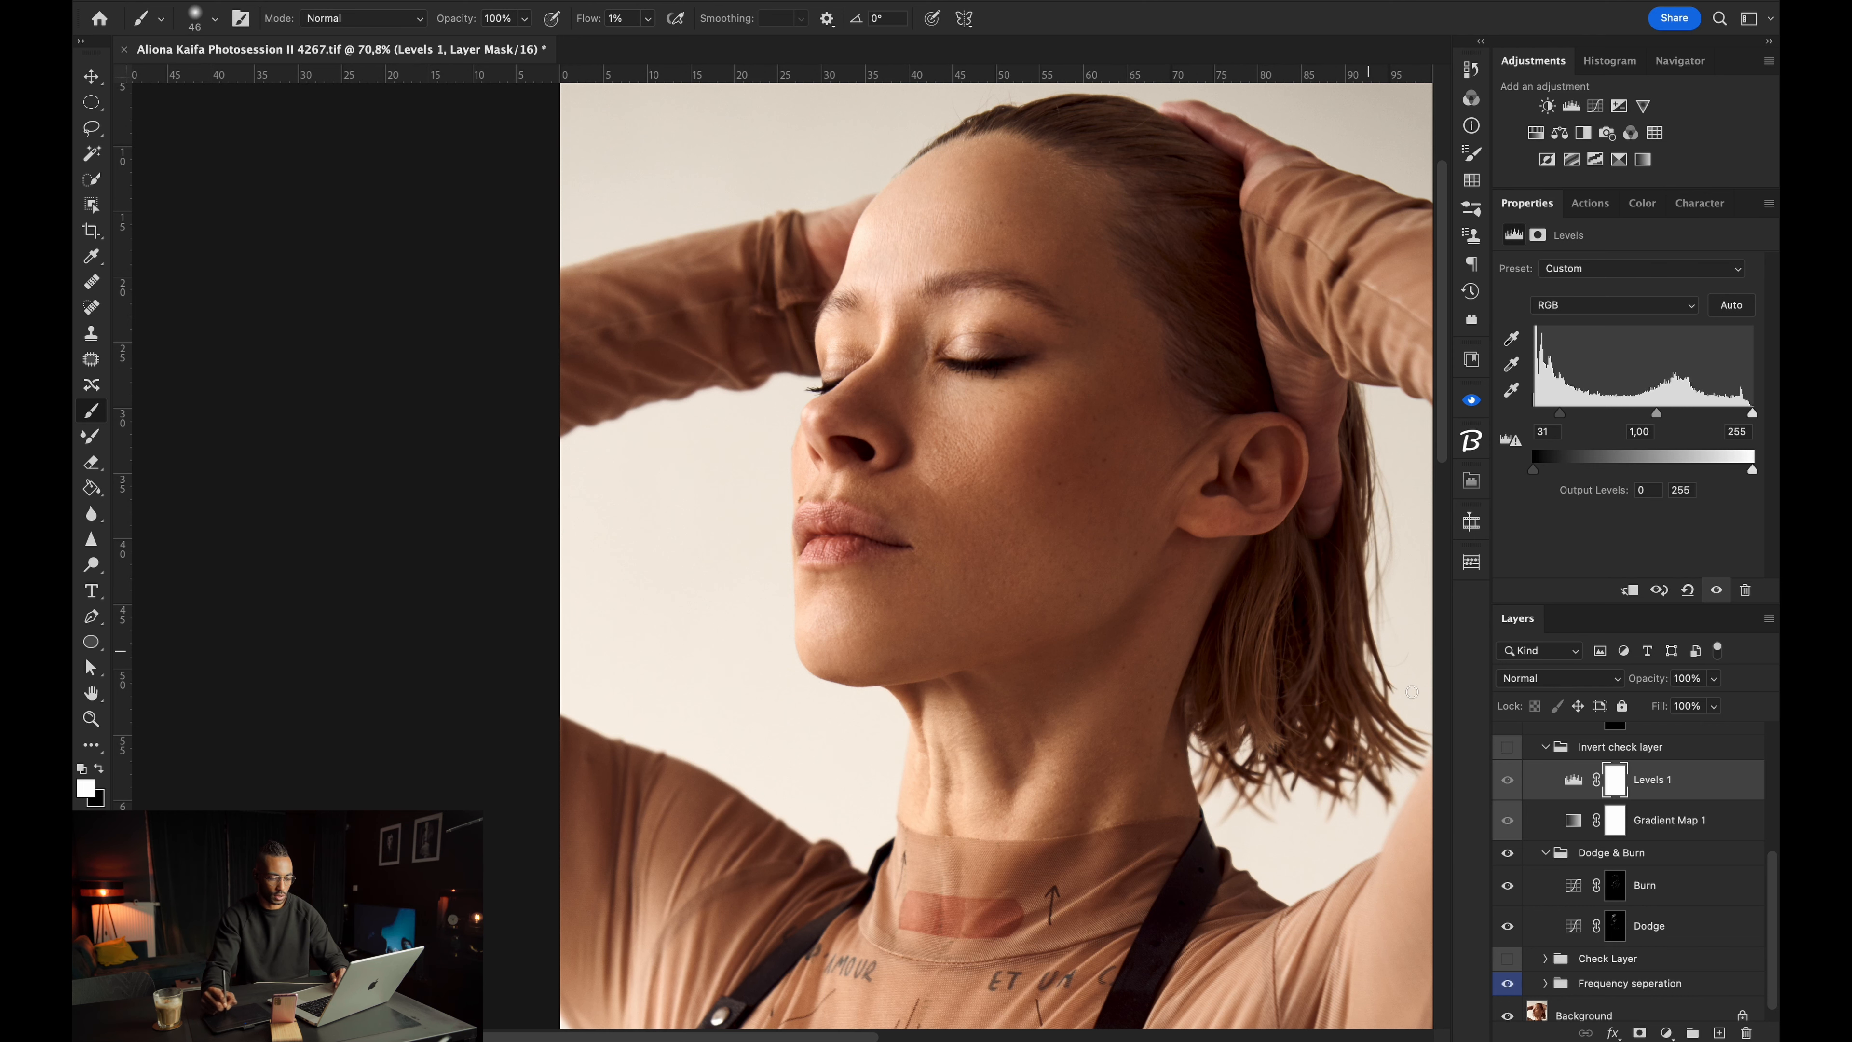
left_click(1506, 747)
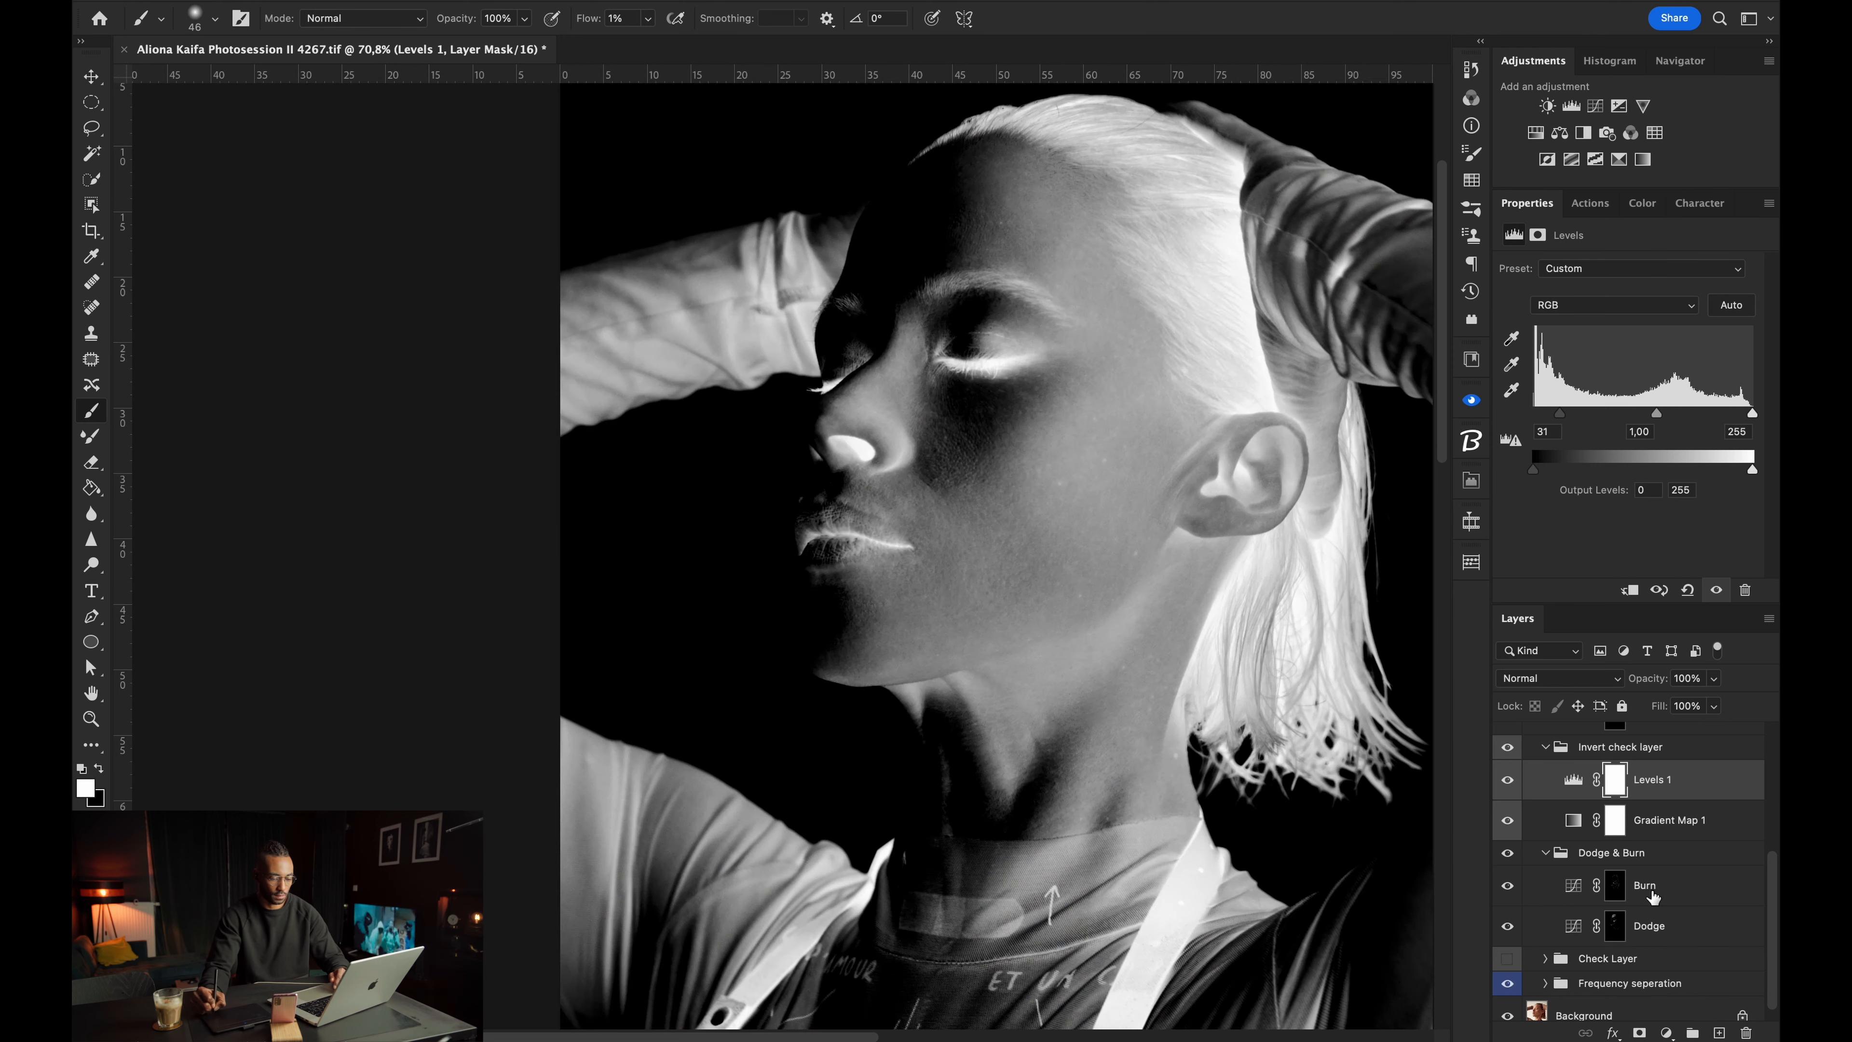
left_click(1617, 923)
scroll(962, 523, "up", 2)
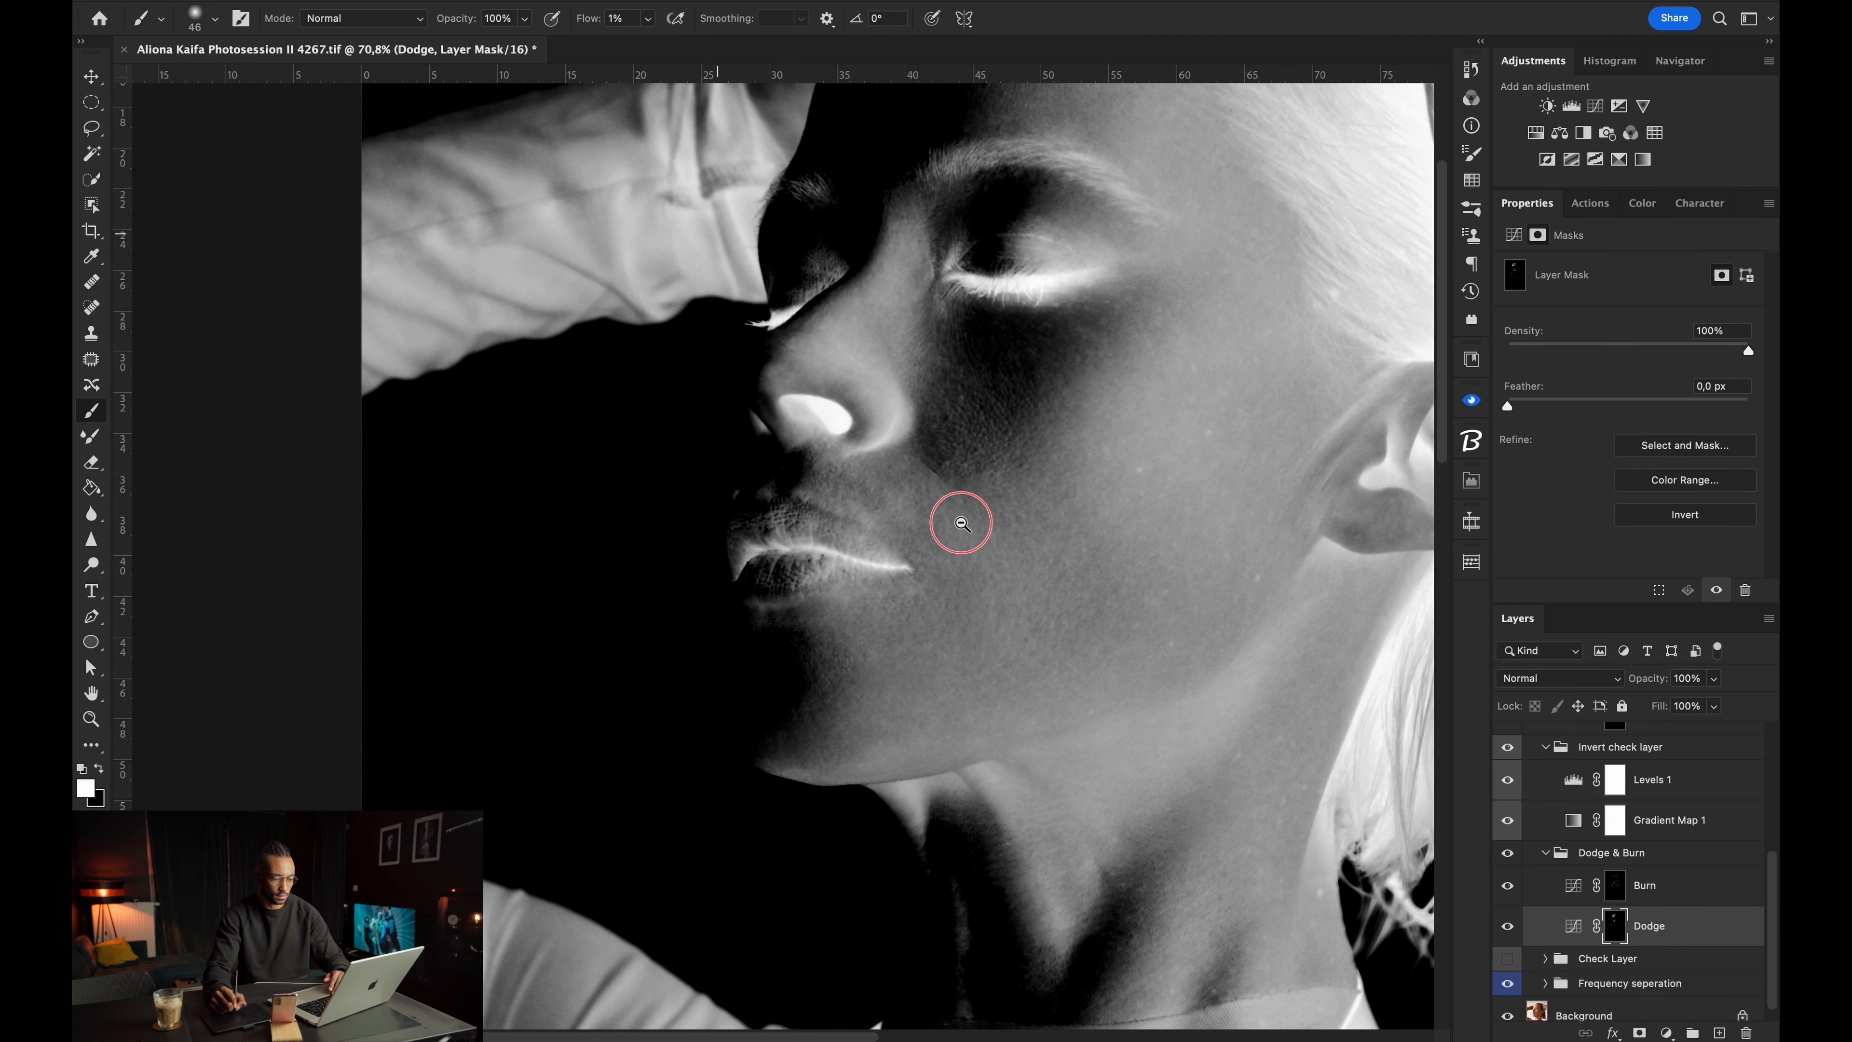
mouse_move(909, 515)
left_mouse_down()
mouse_move(888, 516)
mouse_move(905, 508)
mouse_move(886, 488)
mouse_move(851, 505)
mouse_move(883, 523)
mouse_move(847, 501)
left_mouse_up()
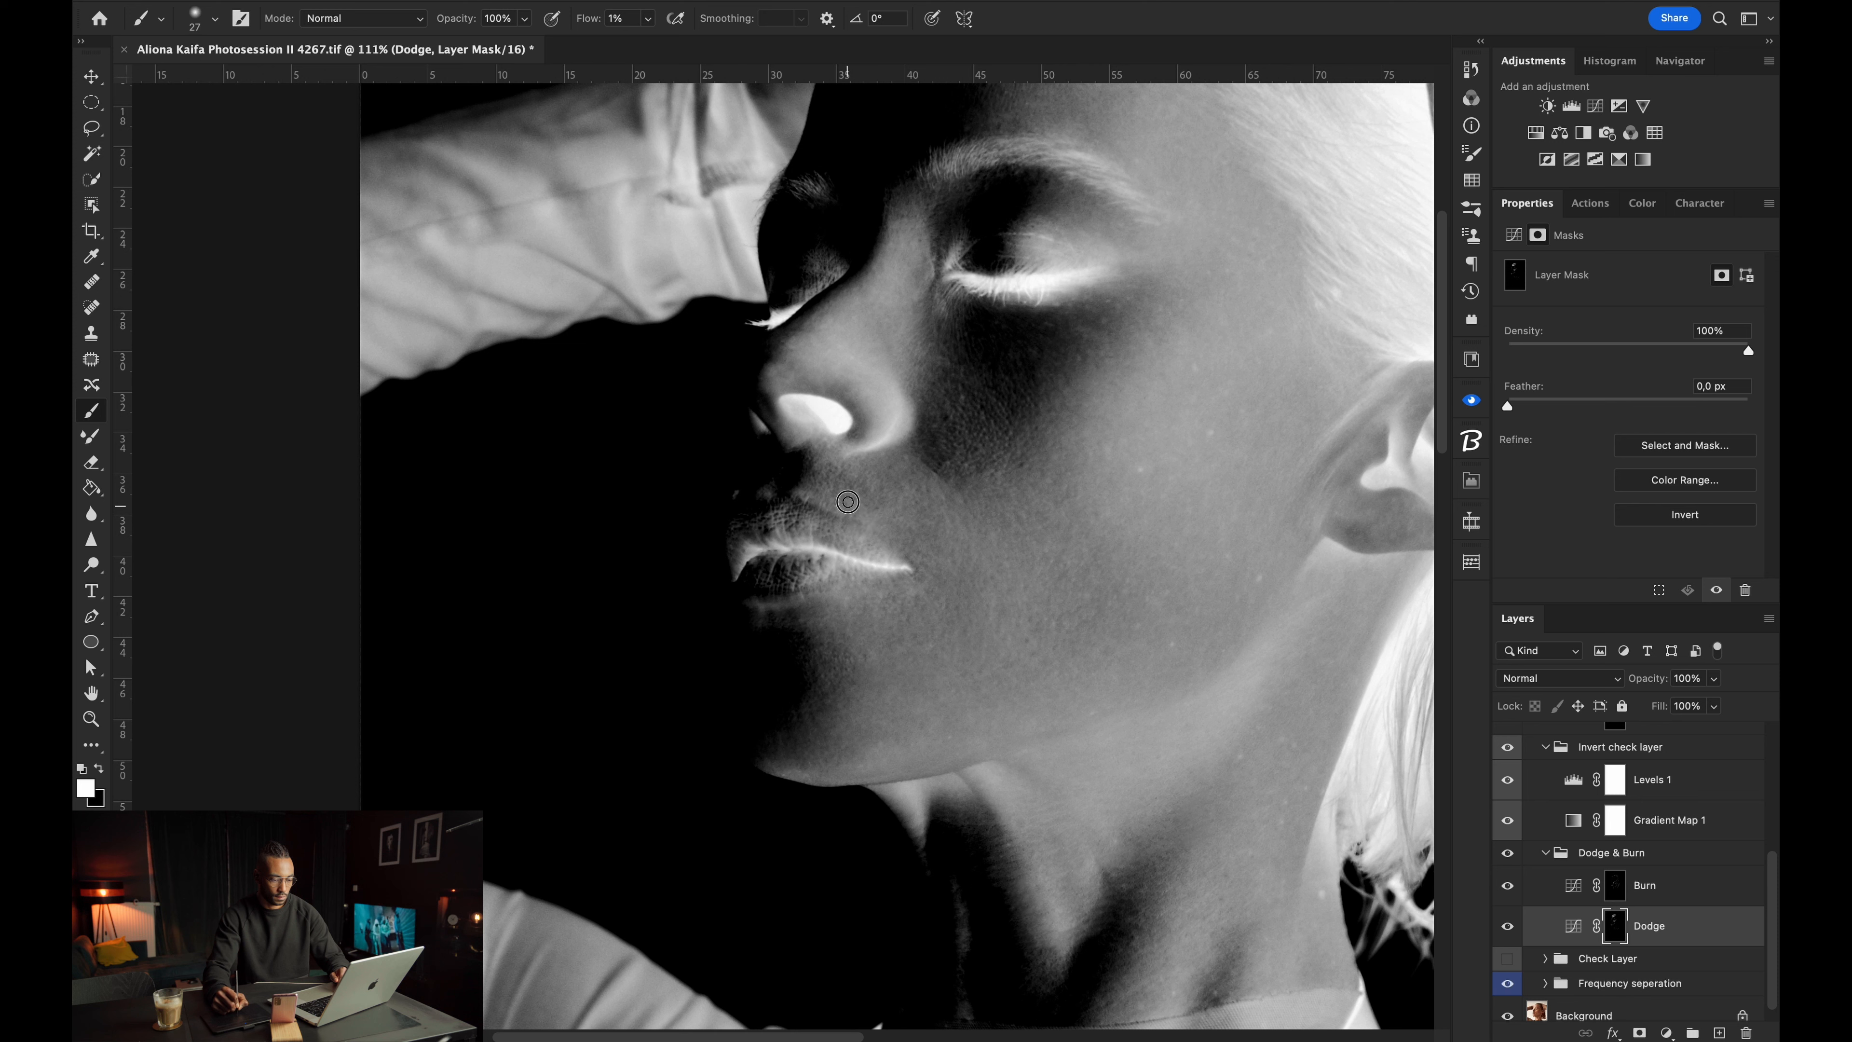
Activate the Burn layer's mask and hide the Invert check layer group.
left_click(1623, 887)
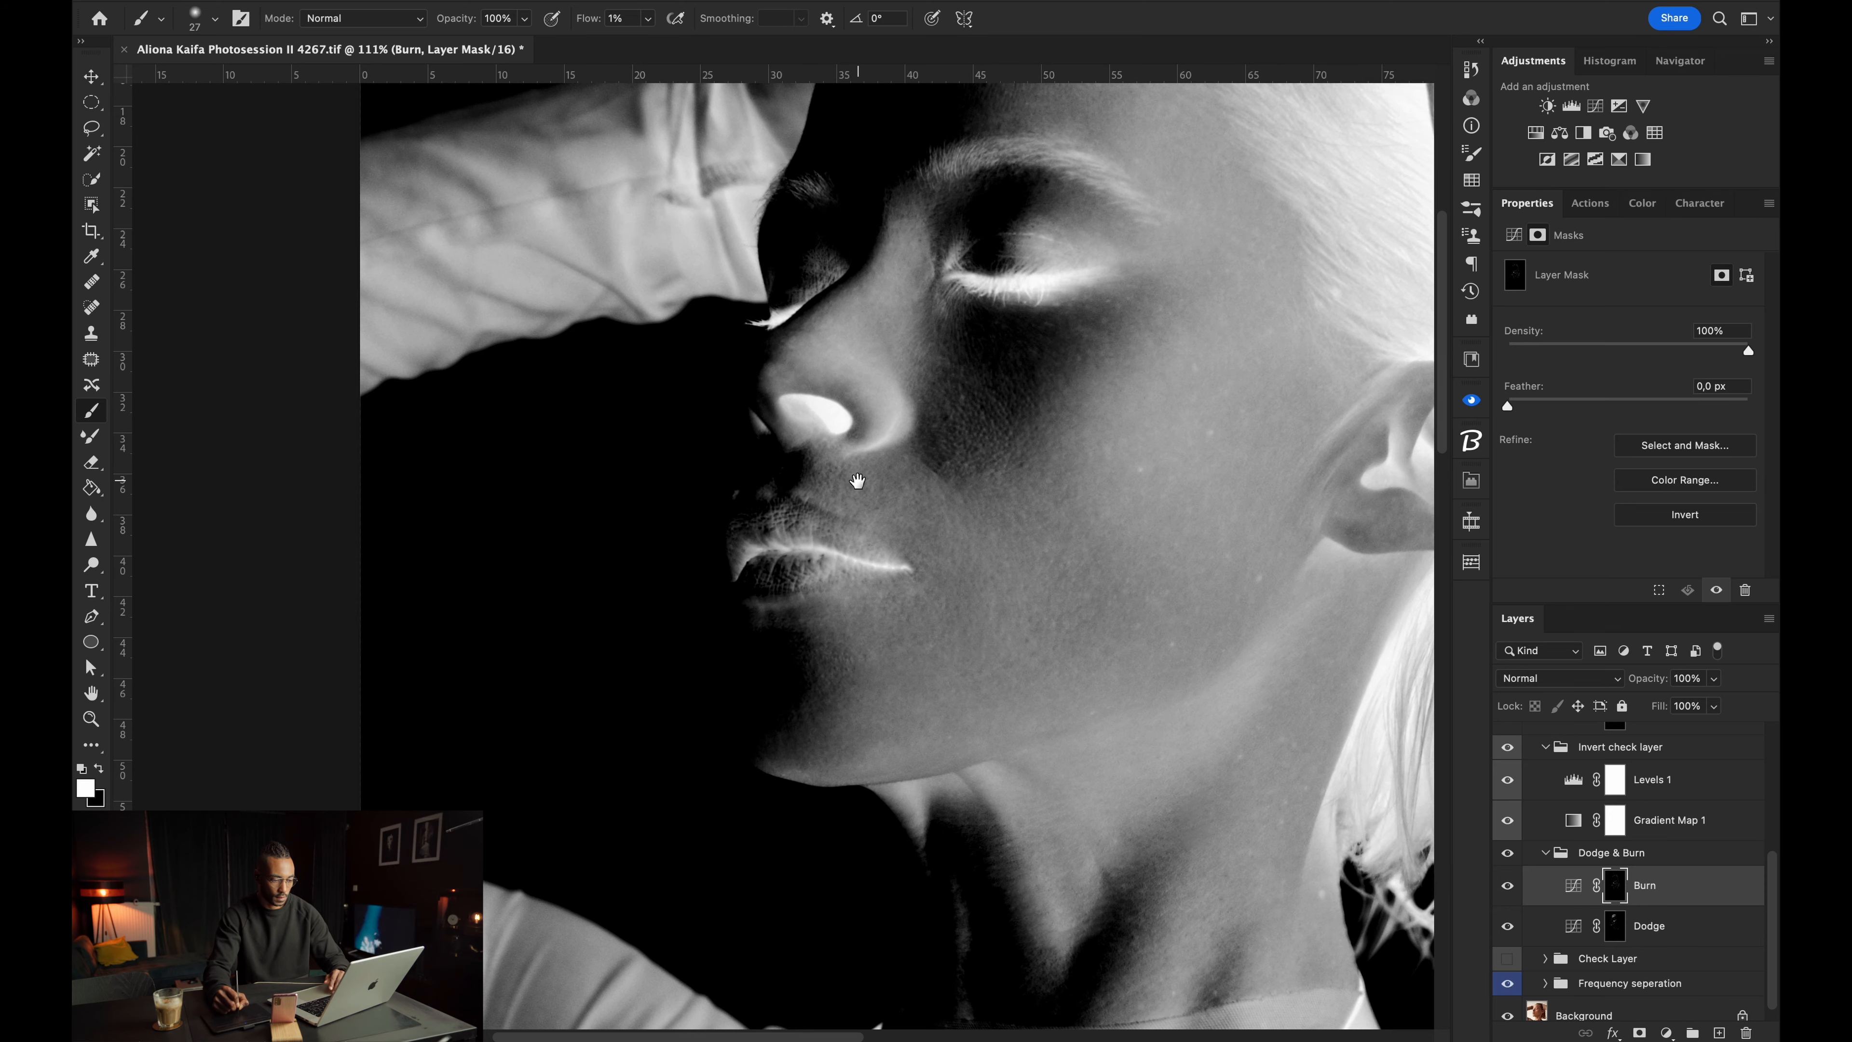
scroll(881, 496, "down", 4)
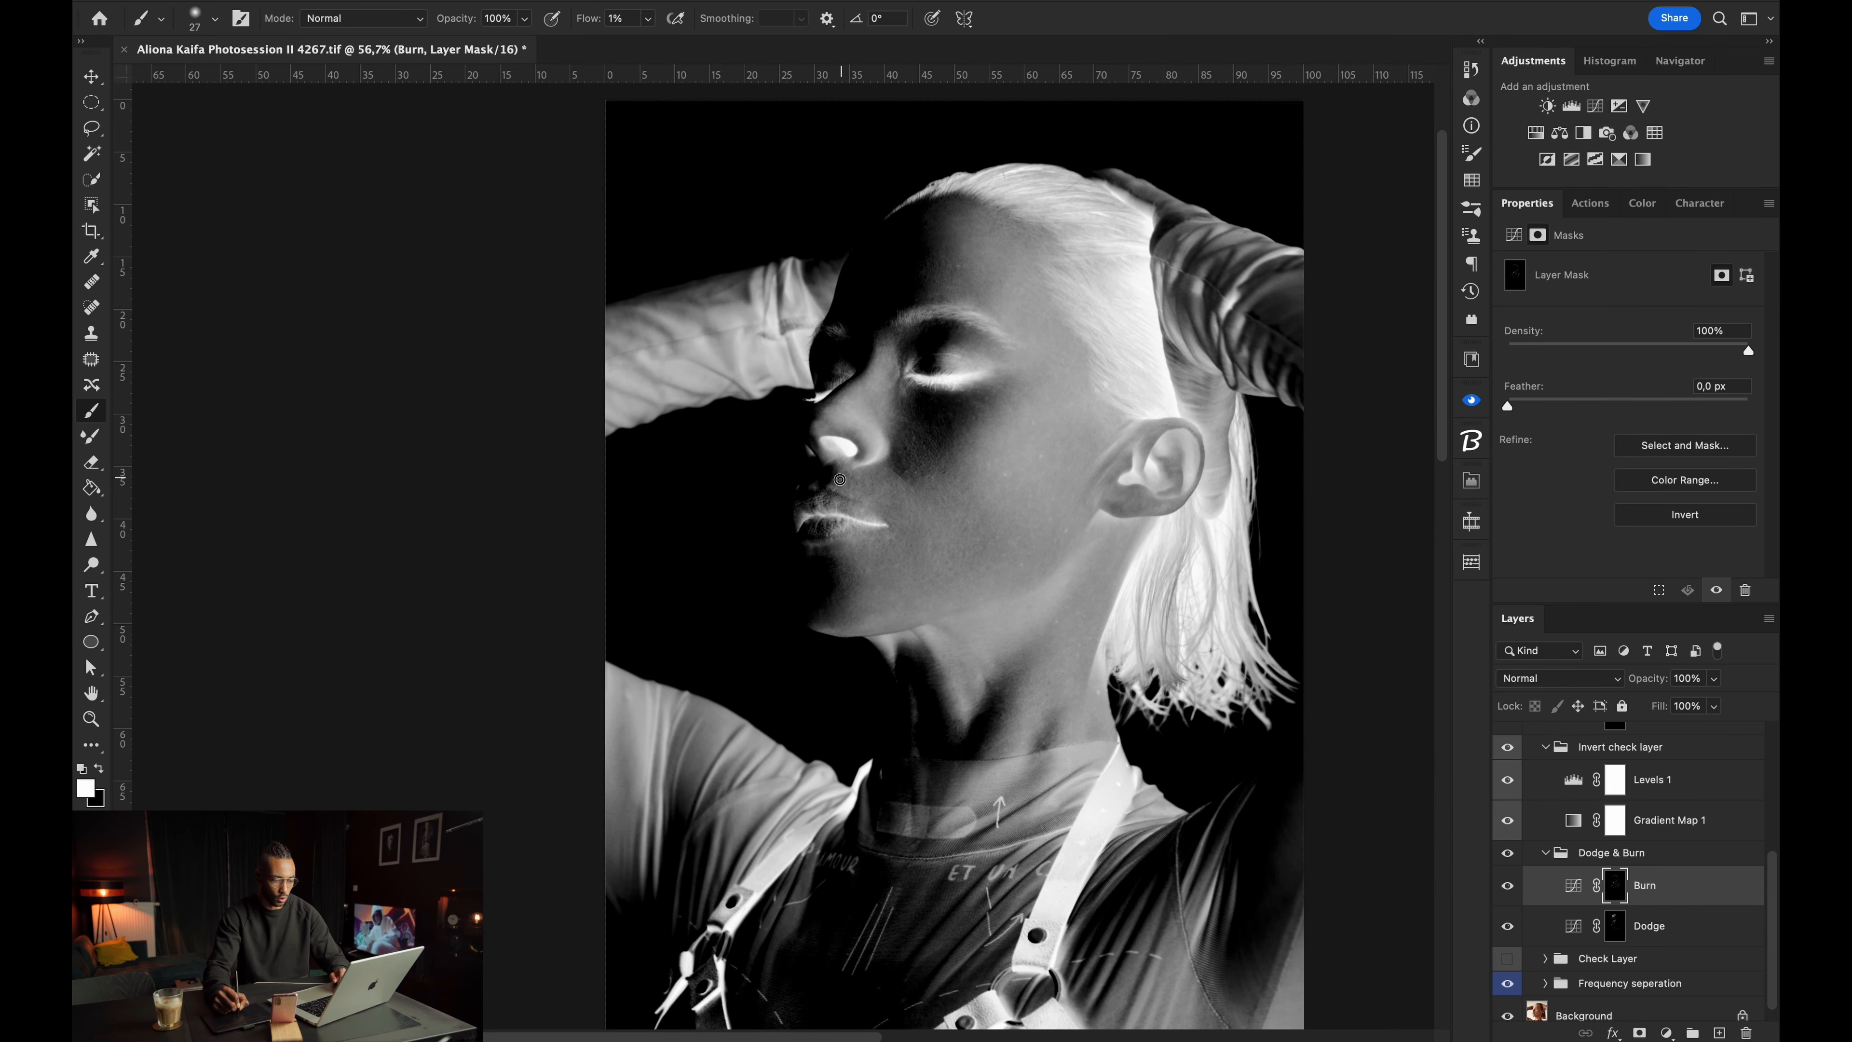
left_click(1507, 746)
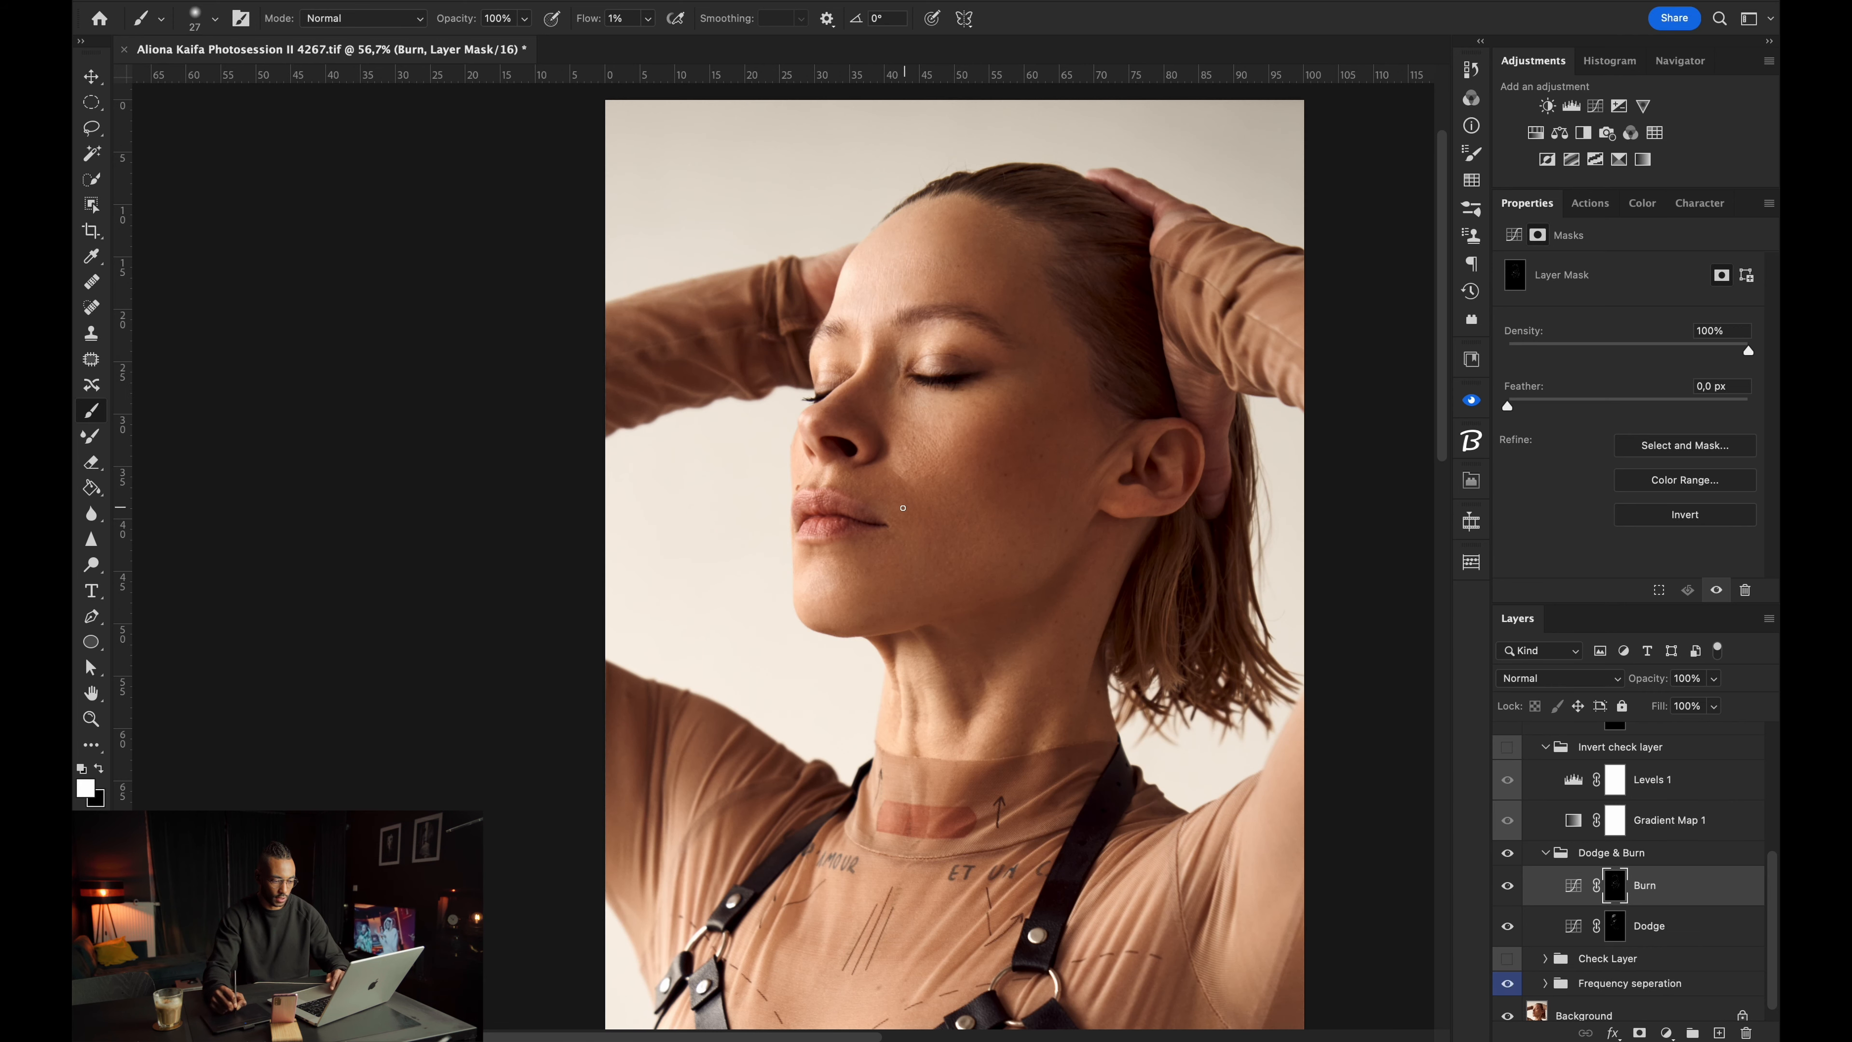
Refine the face tones on the Dodge and Burn layers in turn, setting the brush size to 43 and 39.
left_click(1573, 925)
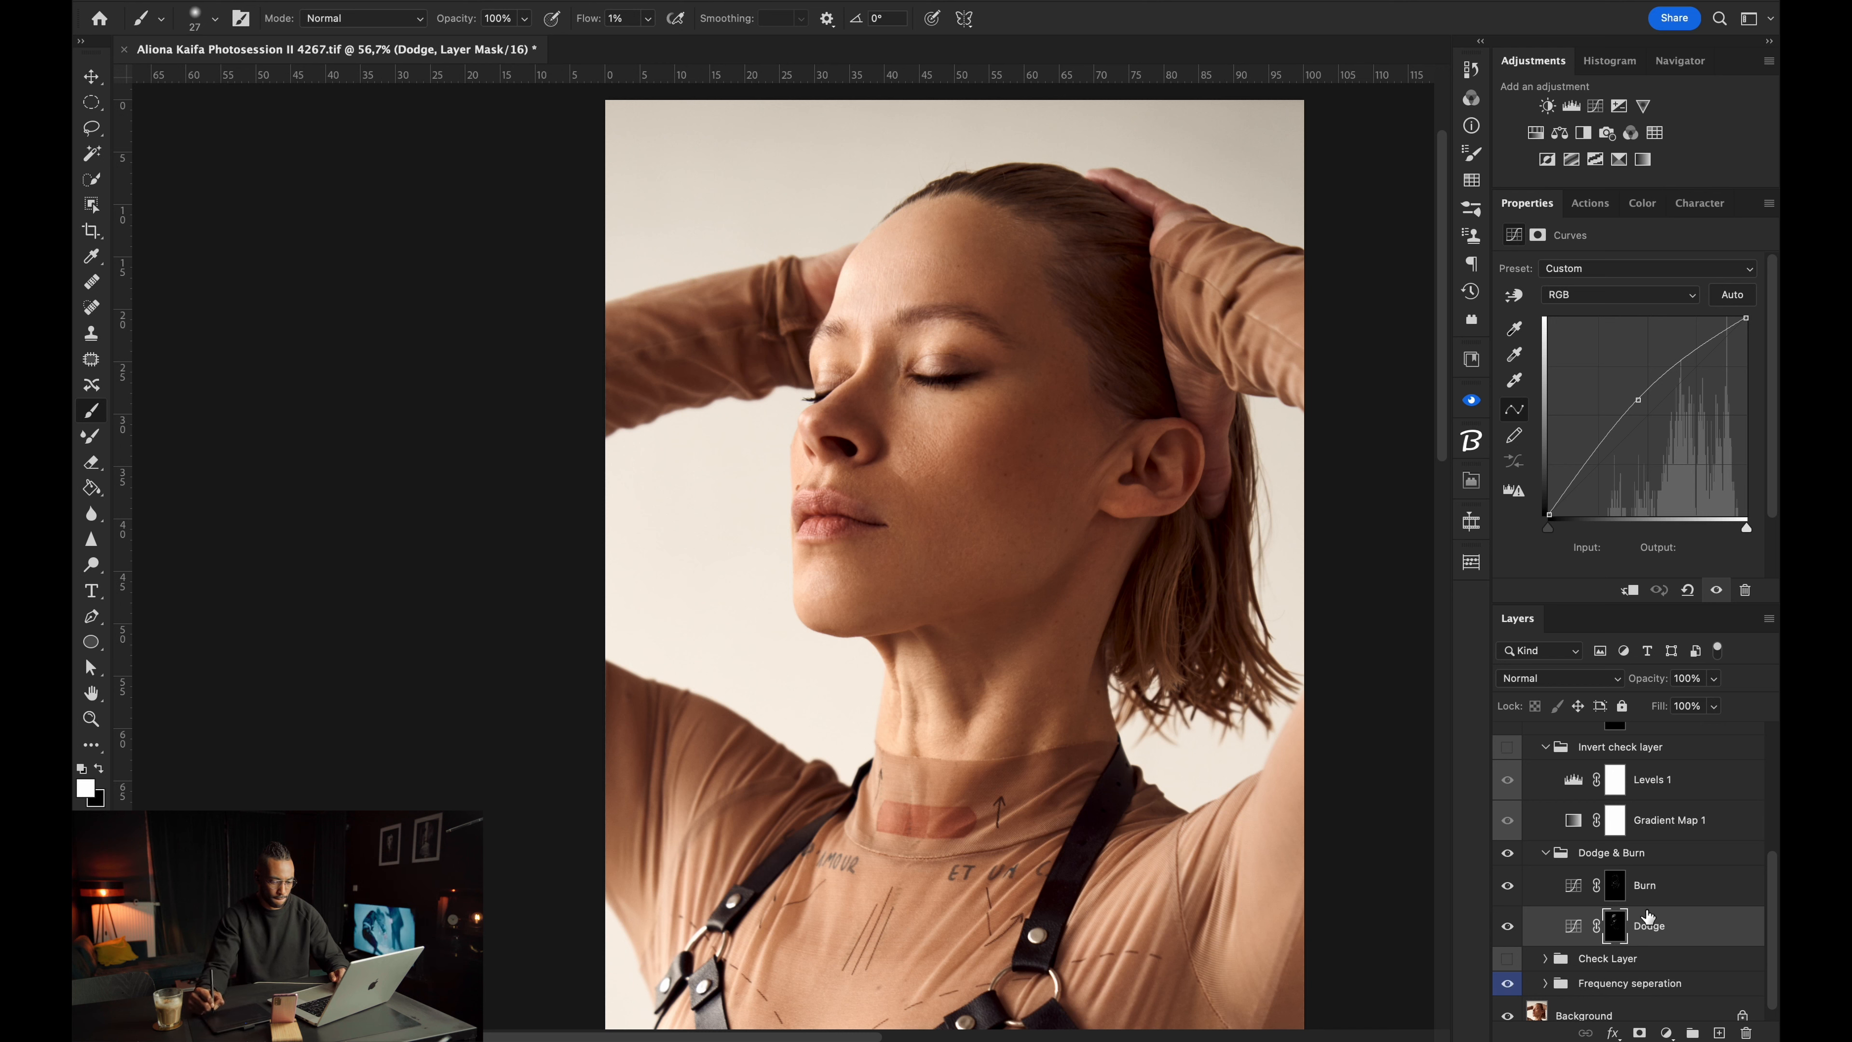
left_click_drag(1057, 522, 1068, 522)
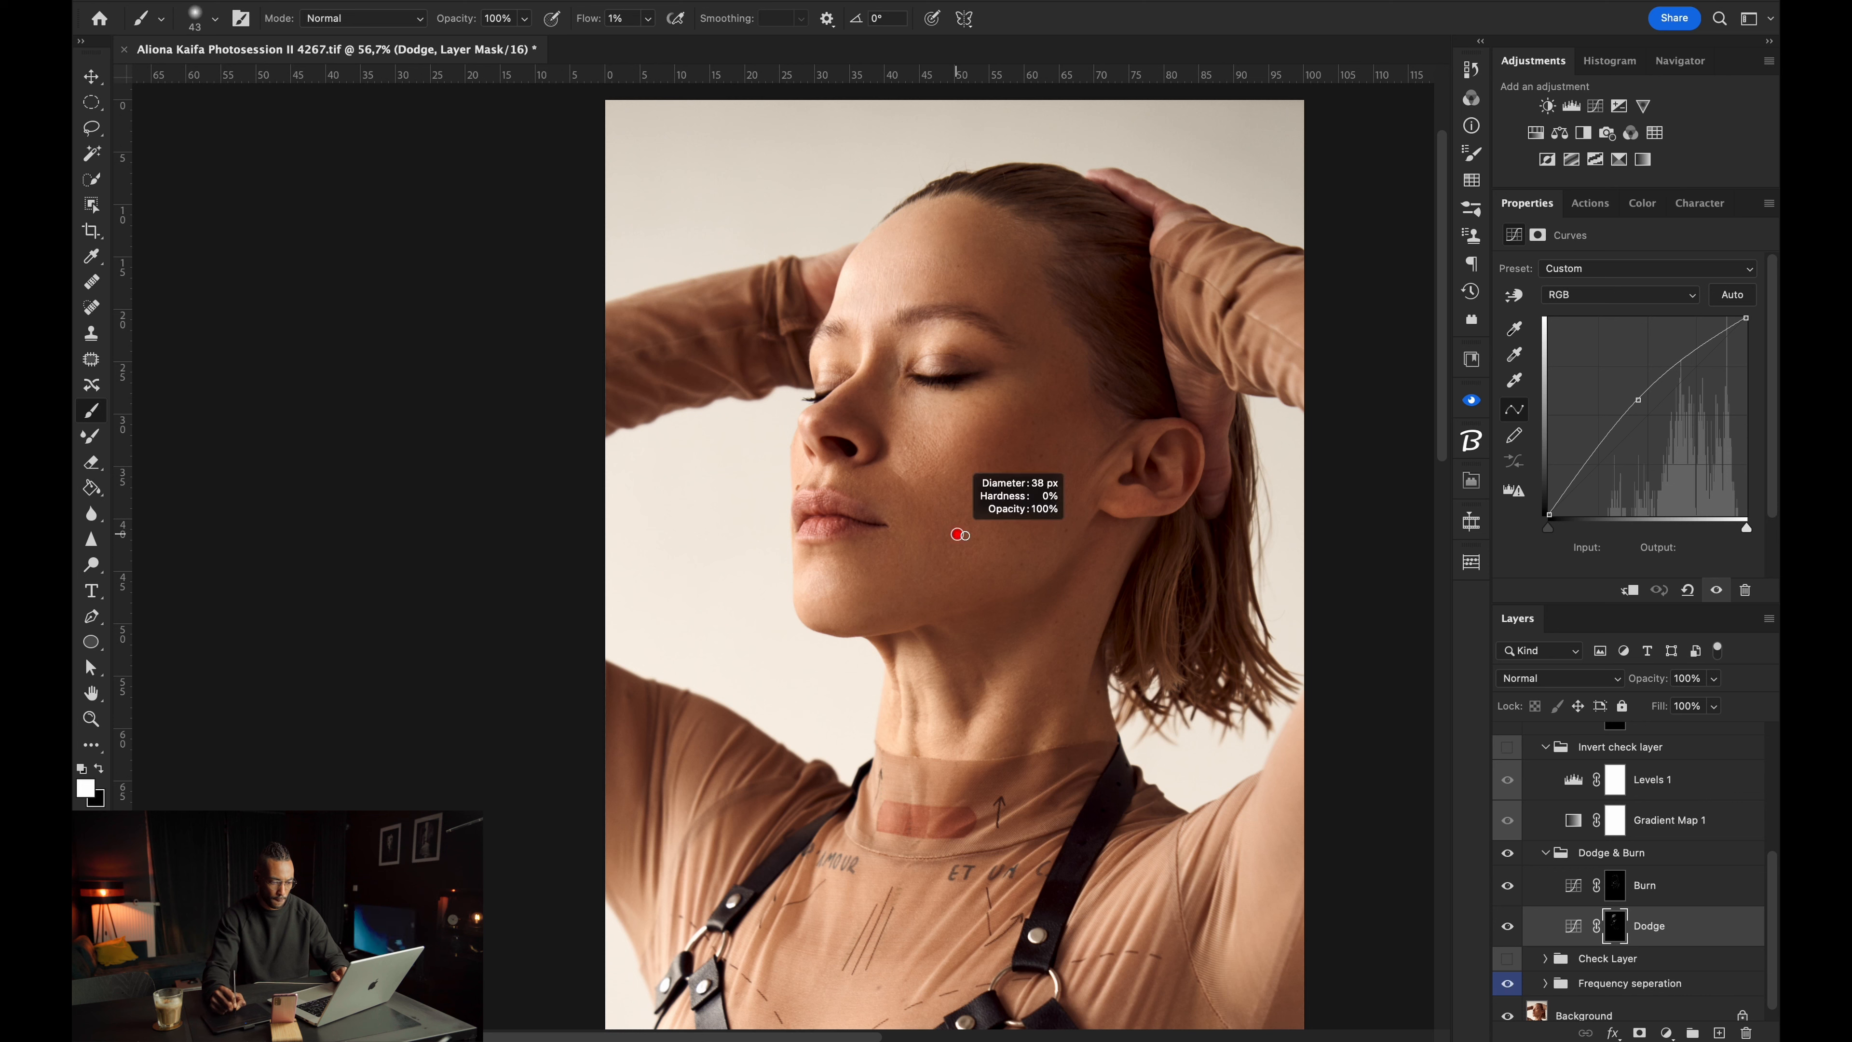
left_click(1626, 893)
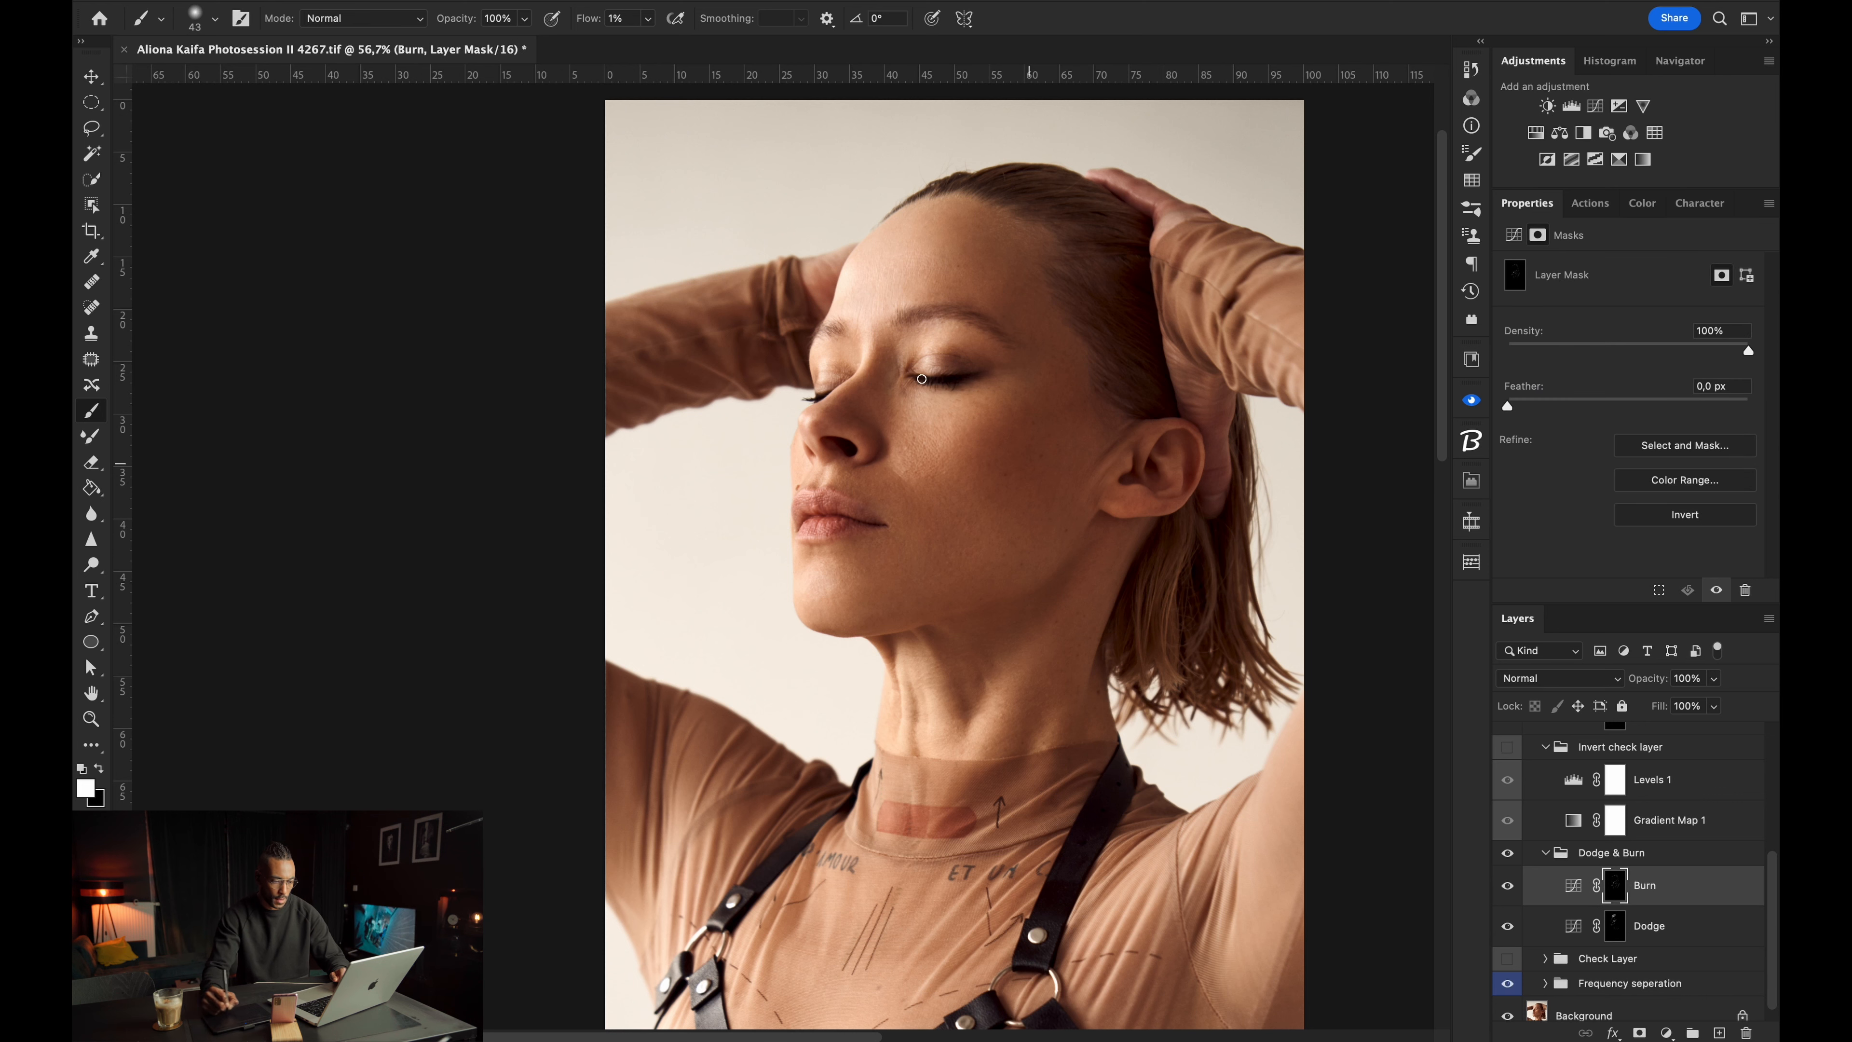
left_click_drag(884, 413, 882, 413)
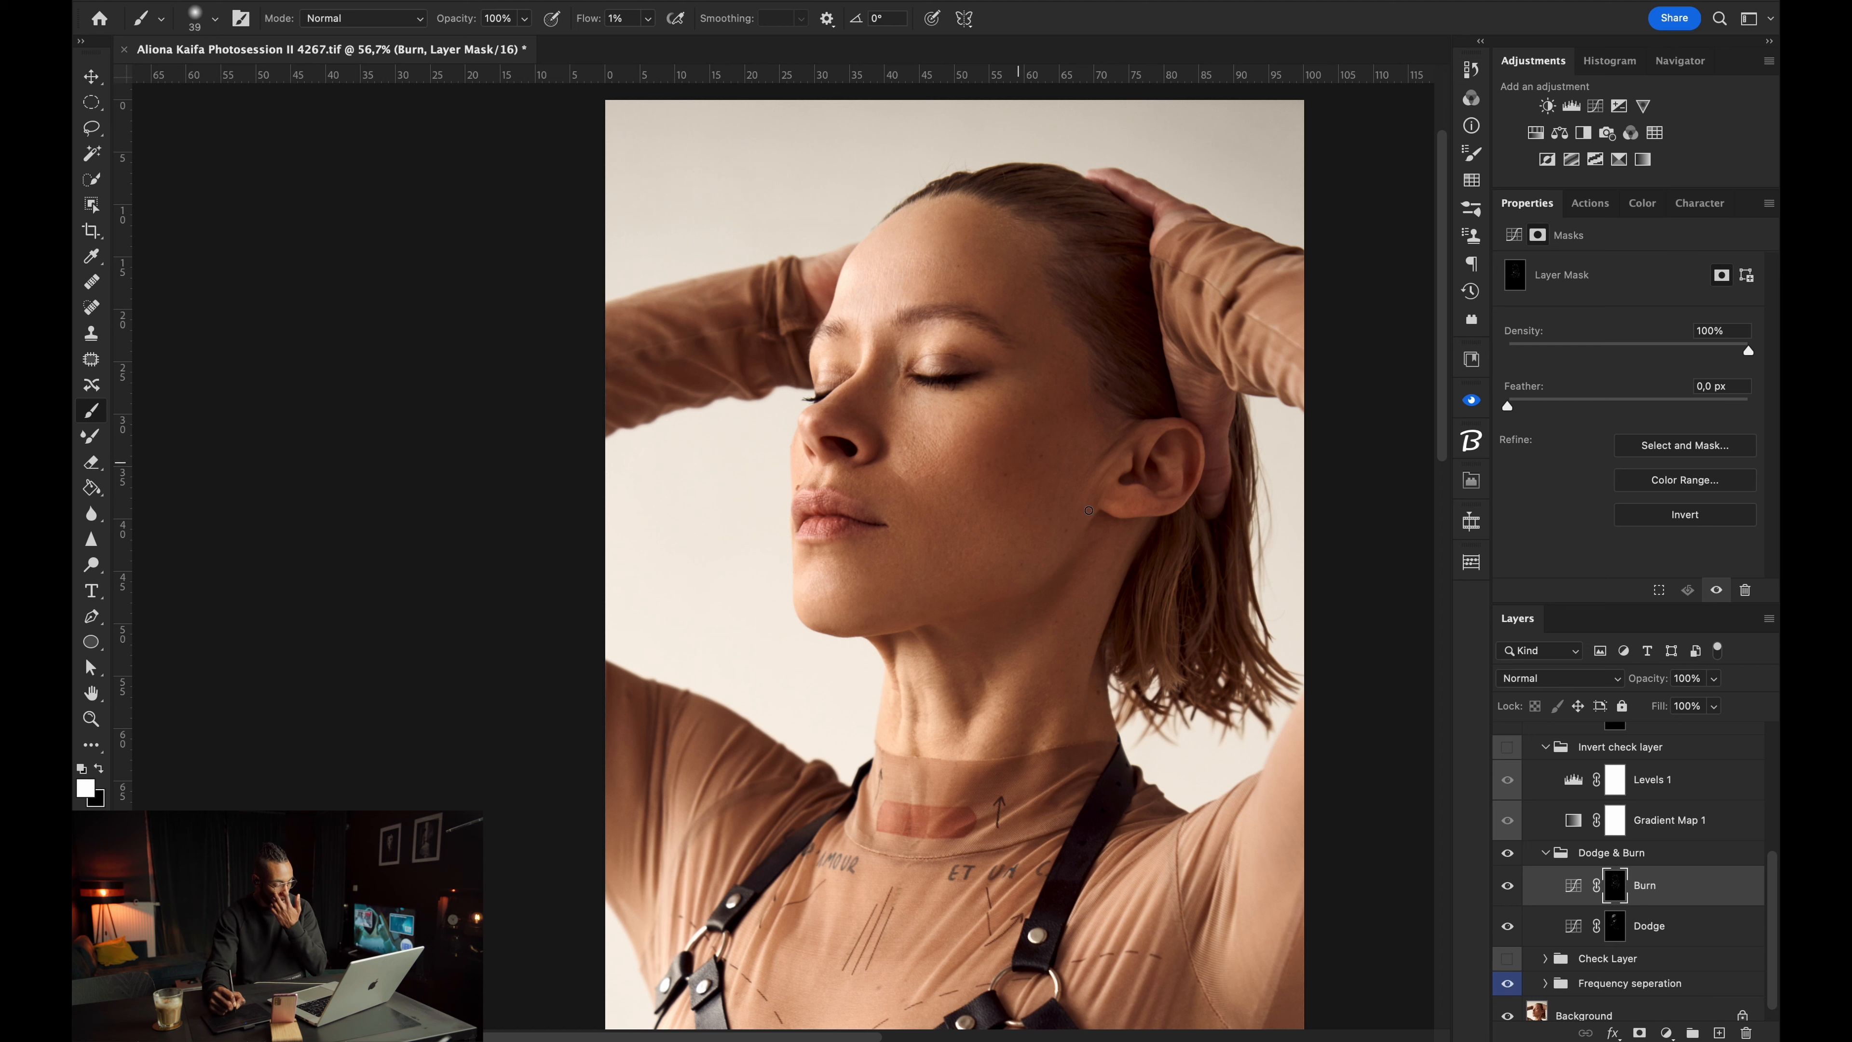
Even the cheek tones on the Dodge layer's mask with the whole portrait in view, using brush sizes 158, 115 and 101.
scroll(956, 538, "down", 5)
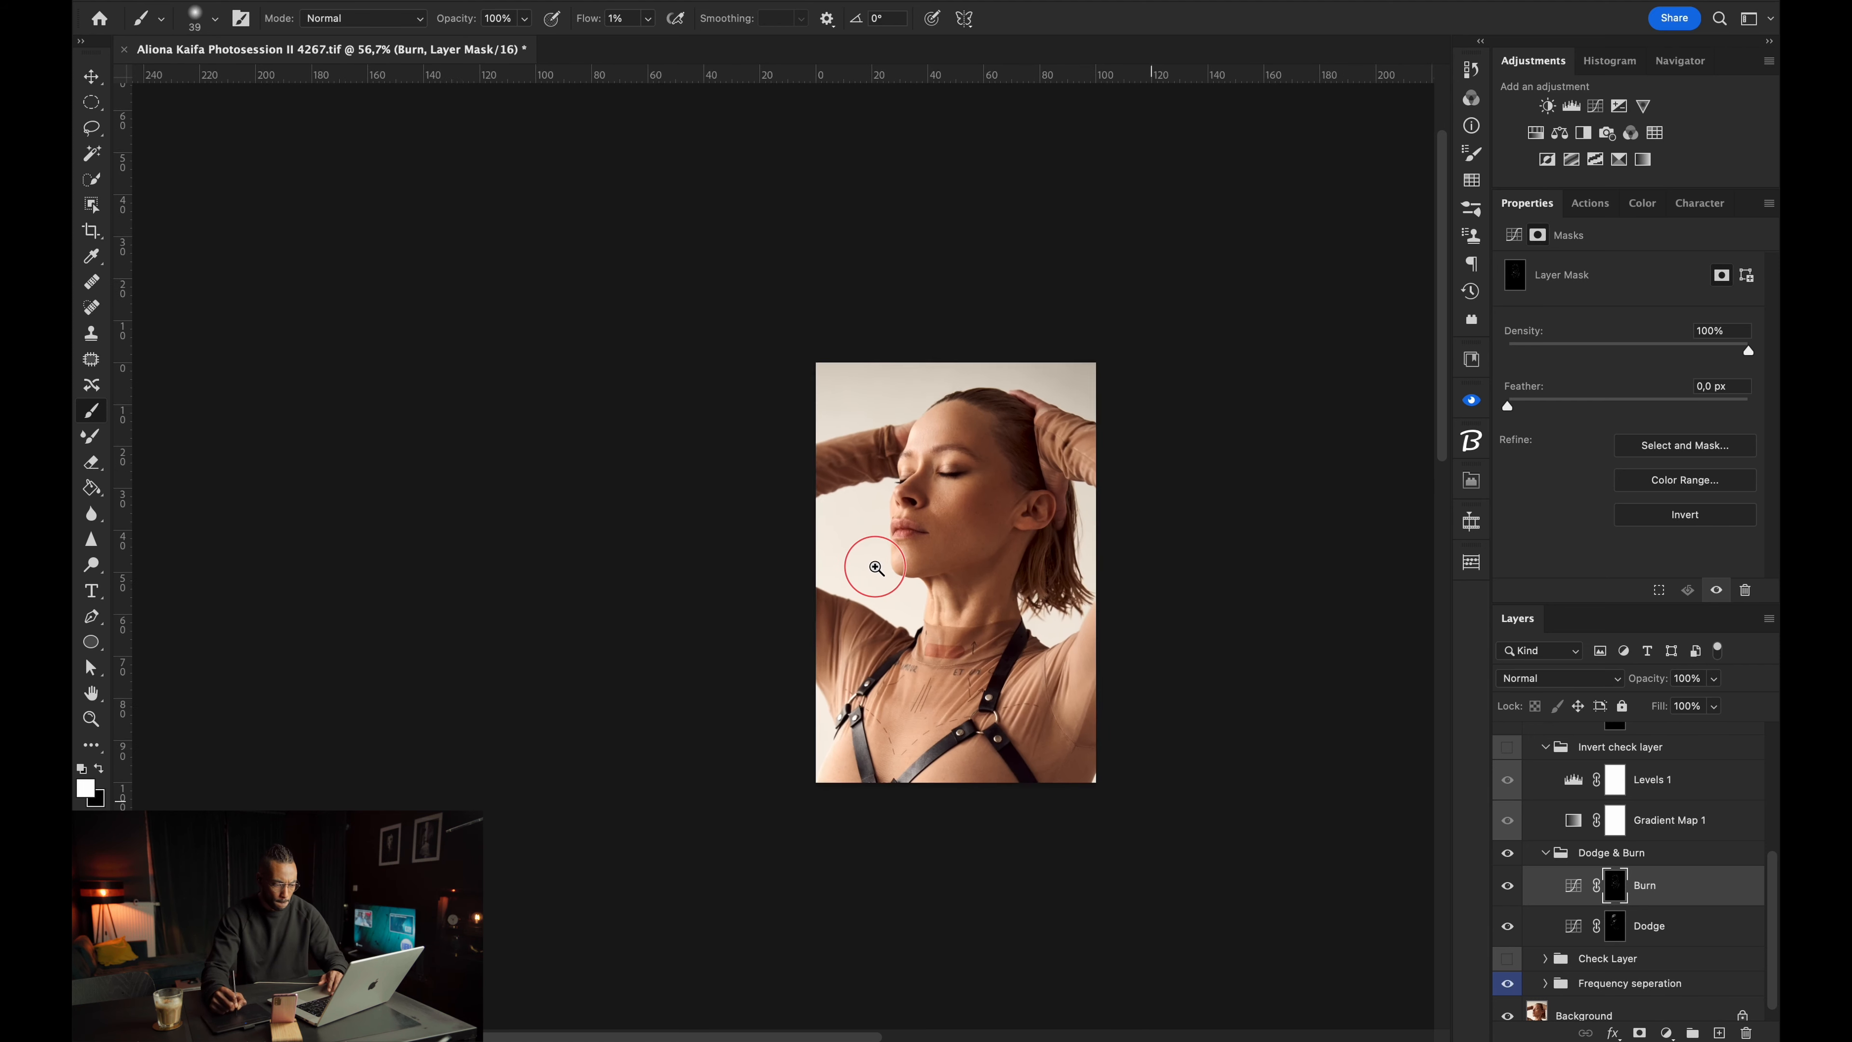
left_click(1613, 926)
left_click_drag(994, 516, 1008, 516, "ctrl+alt")
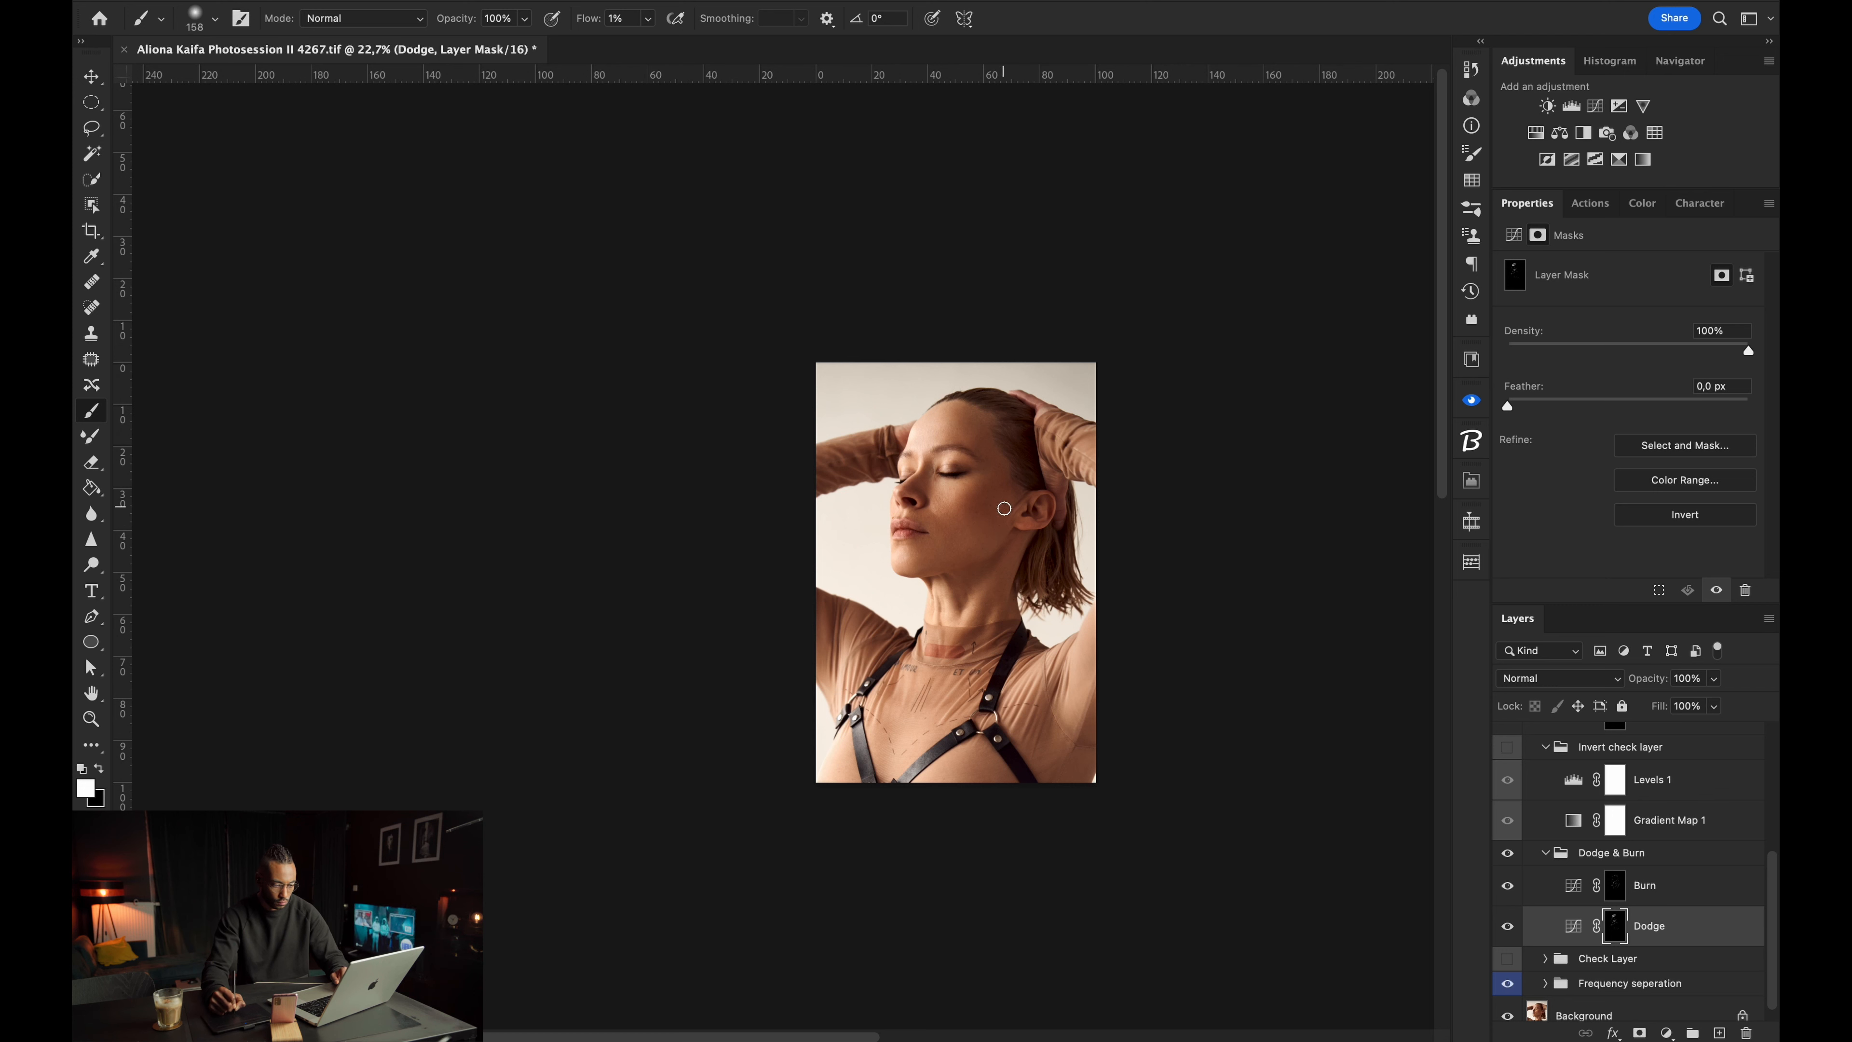
left_click_drag(979, 520, 952, 538, "ctrl+alt")
left_click(940, 523)
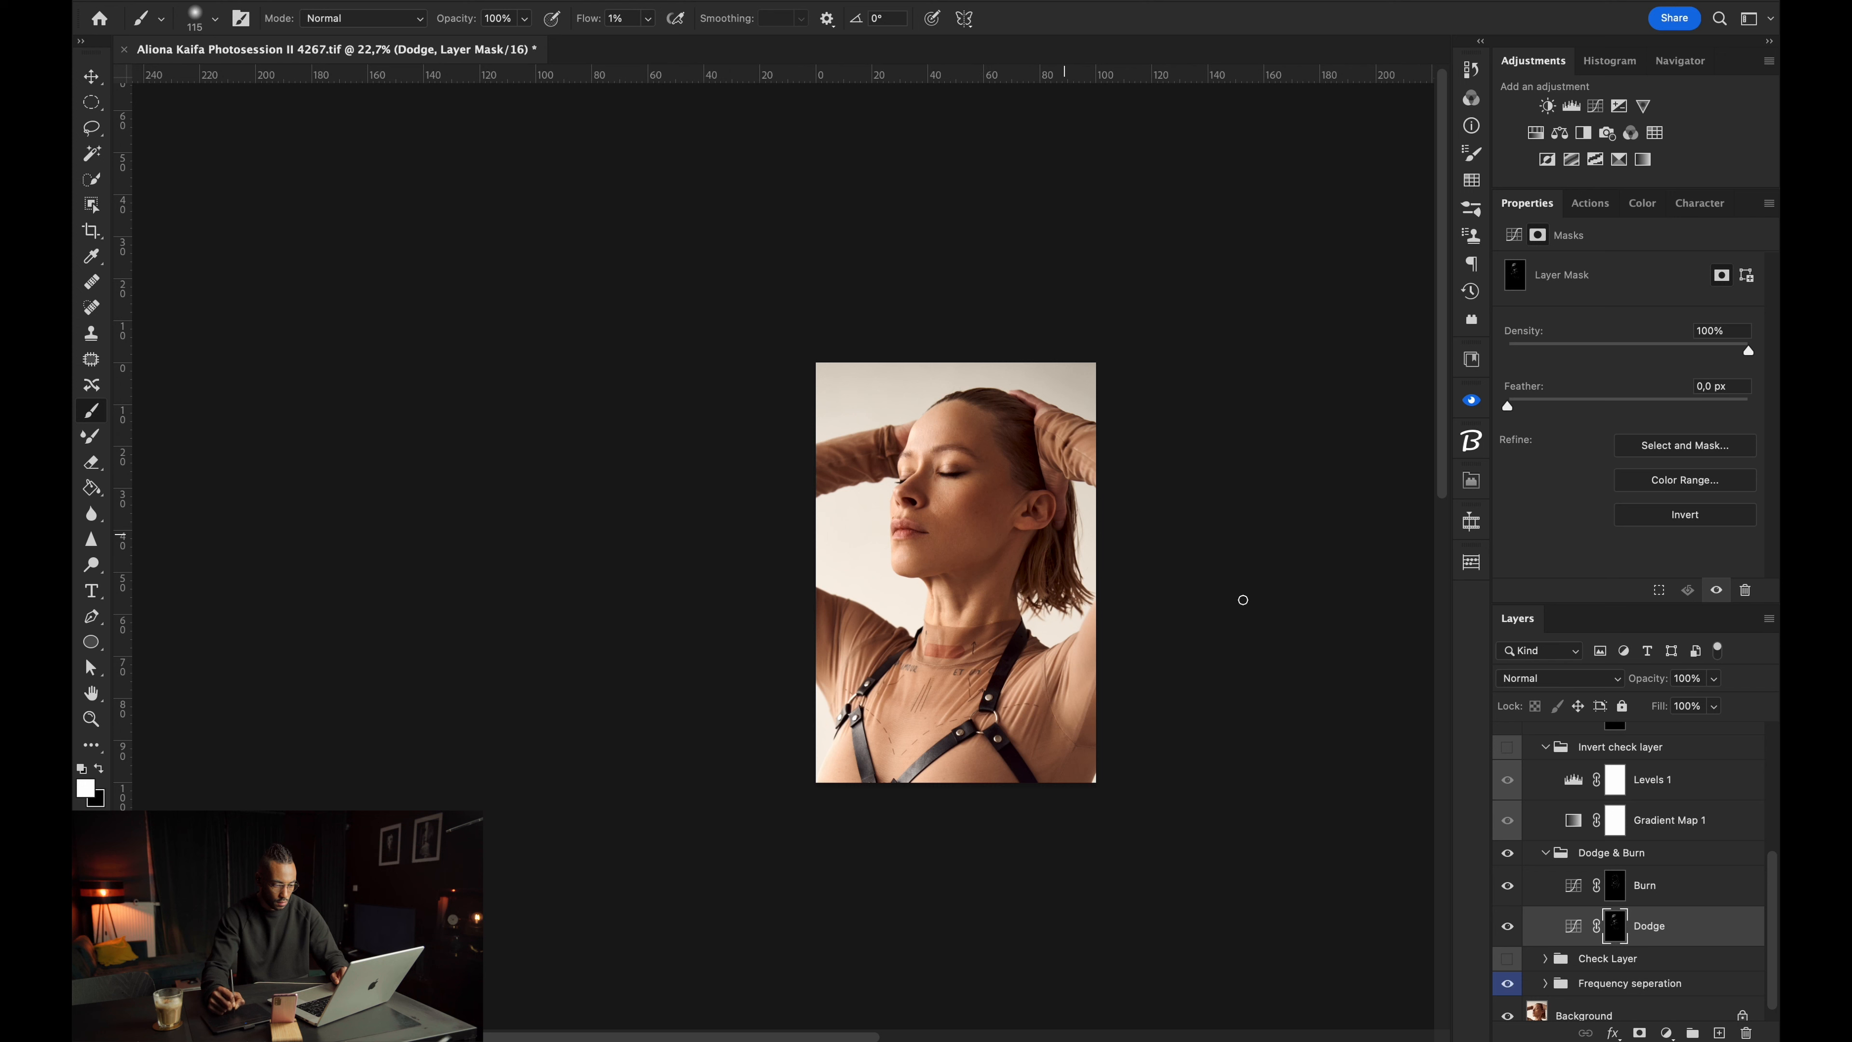
key("bracketleft")
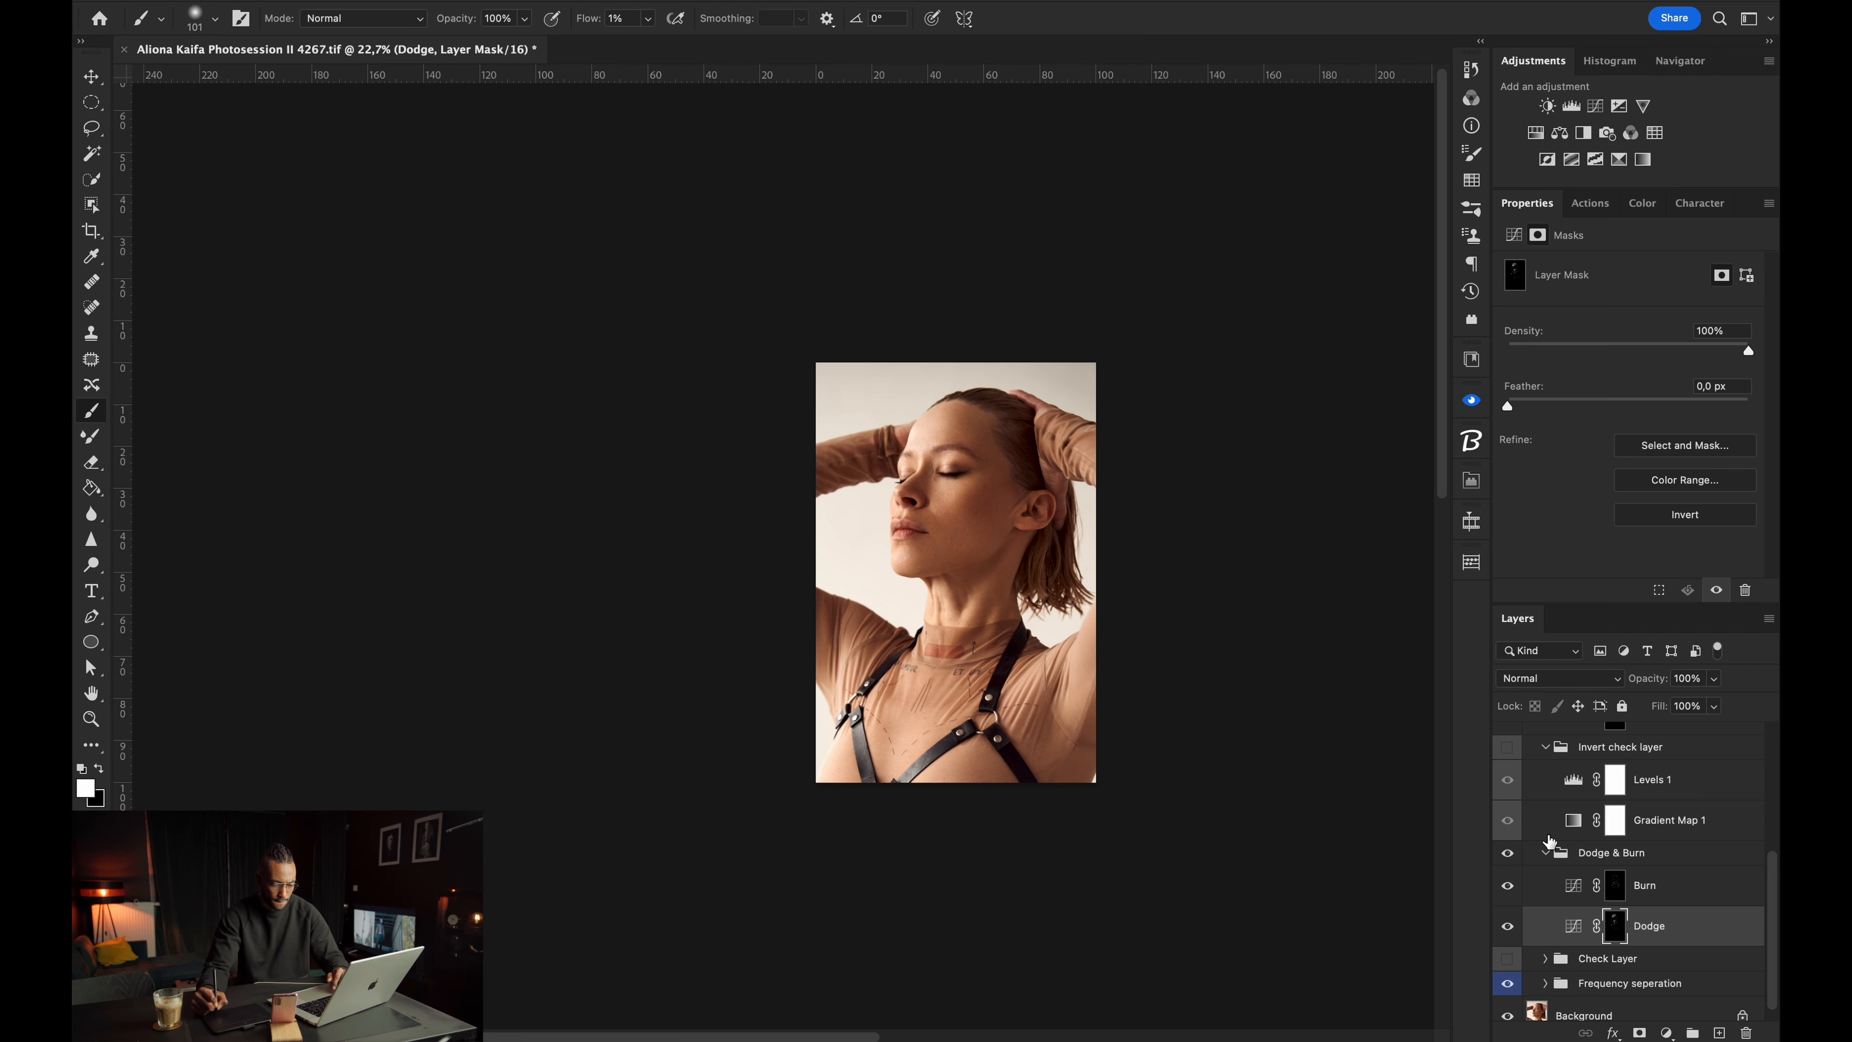
Show the Invert check layer group and set its Levels 1 shadow input to 51 and midtone input to 0,45.
left_click(1507, 746)
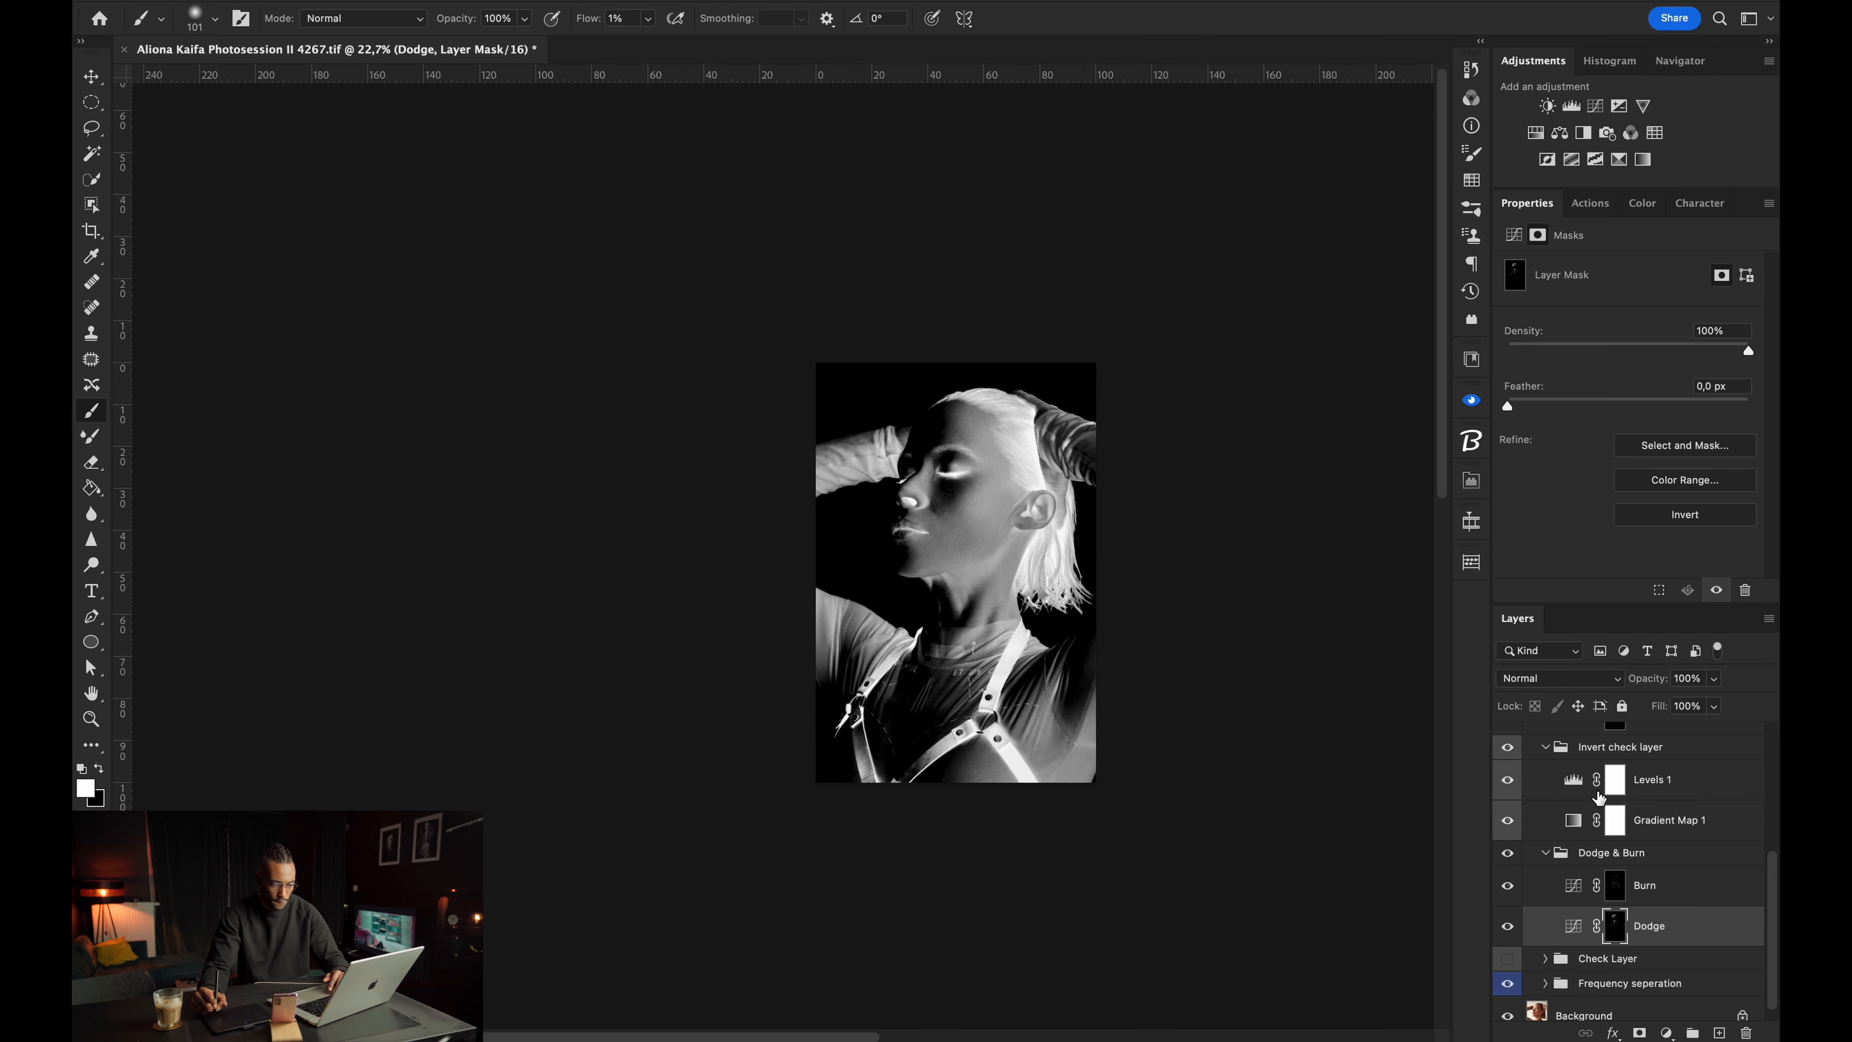
left_click_drag(1049, 537, 1134, 549)
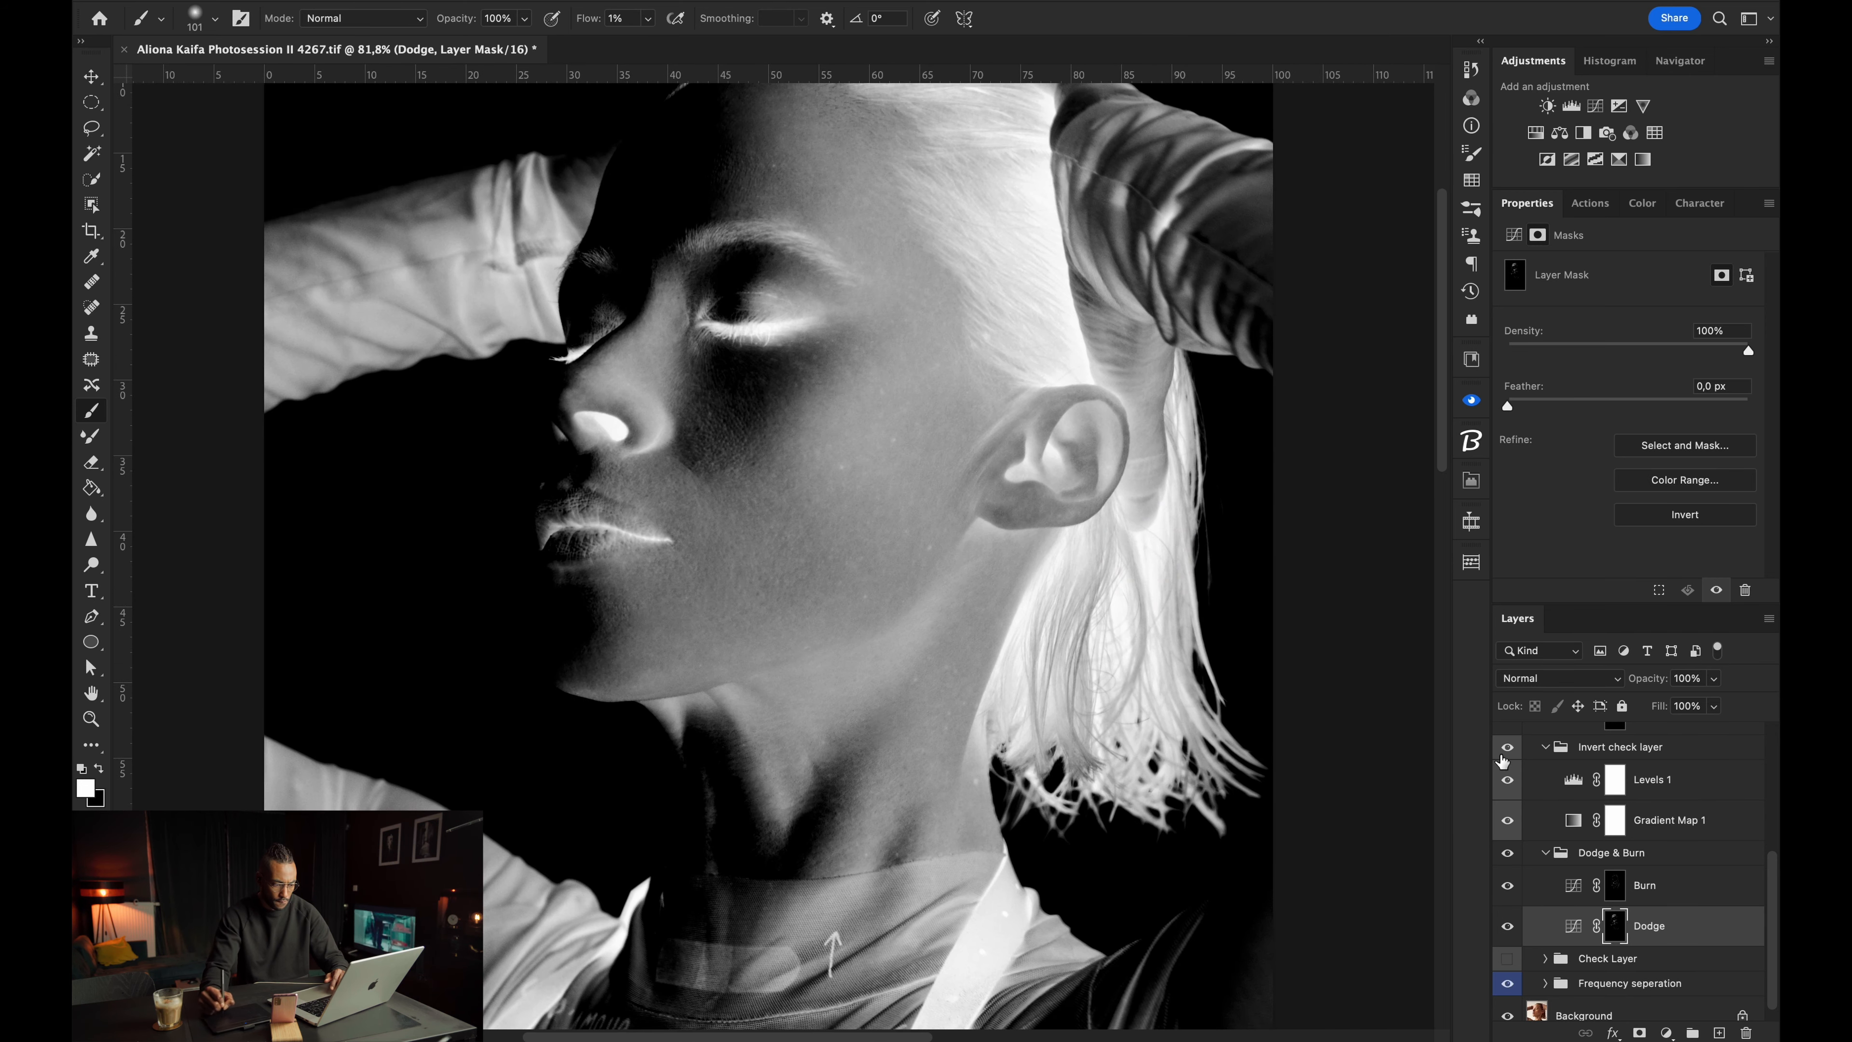
left_click(1572, 780)
left_click_drag(1660, 418, 1701, 418)
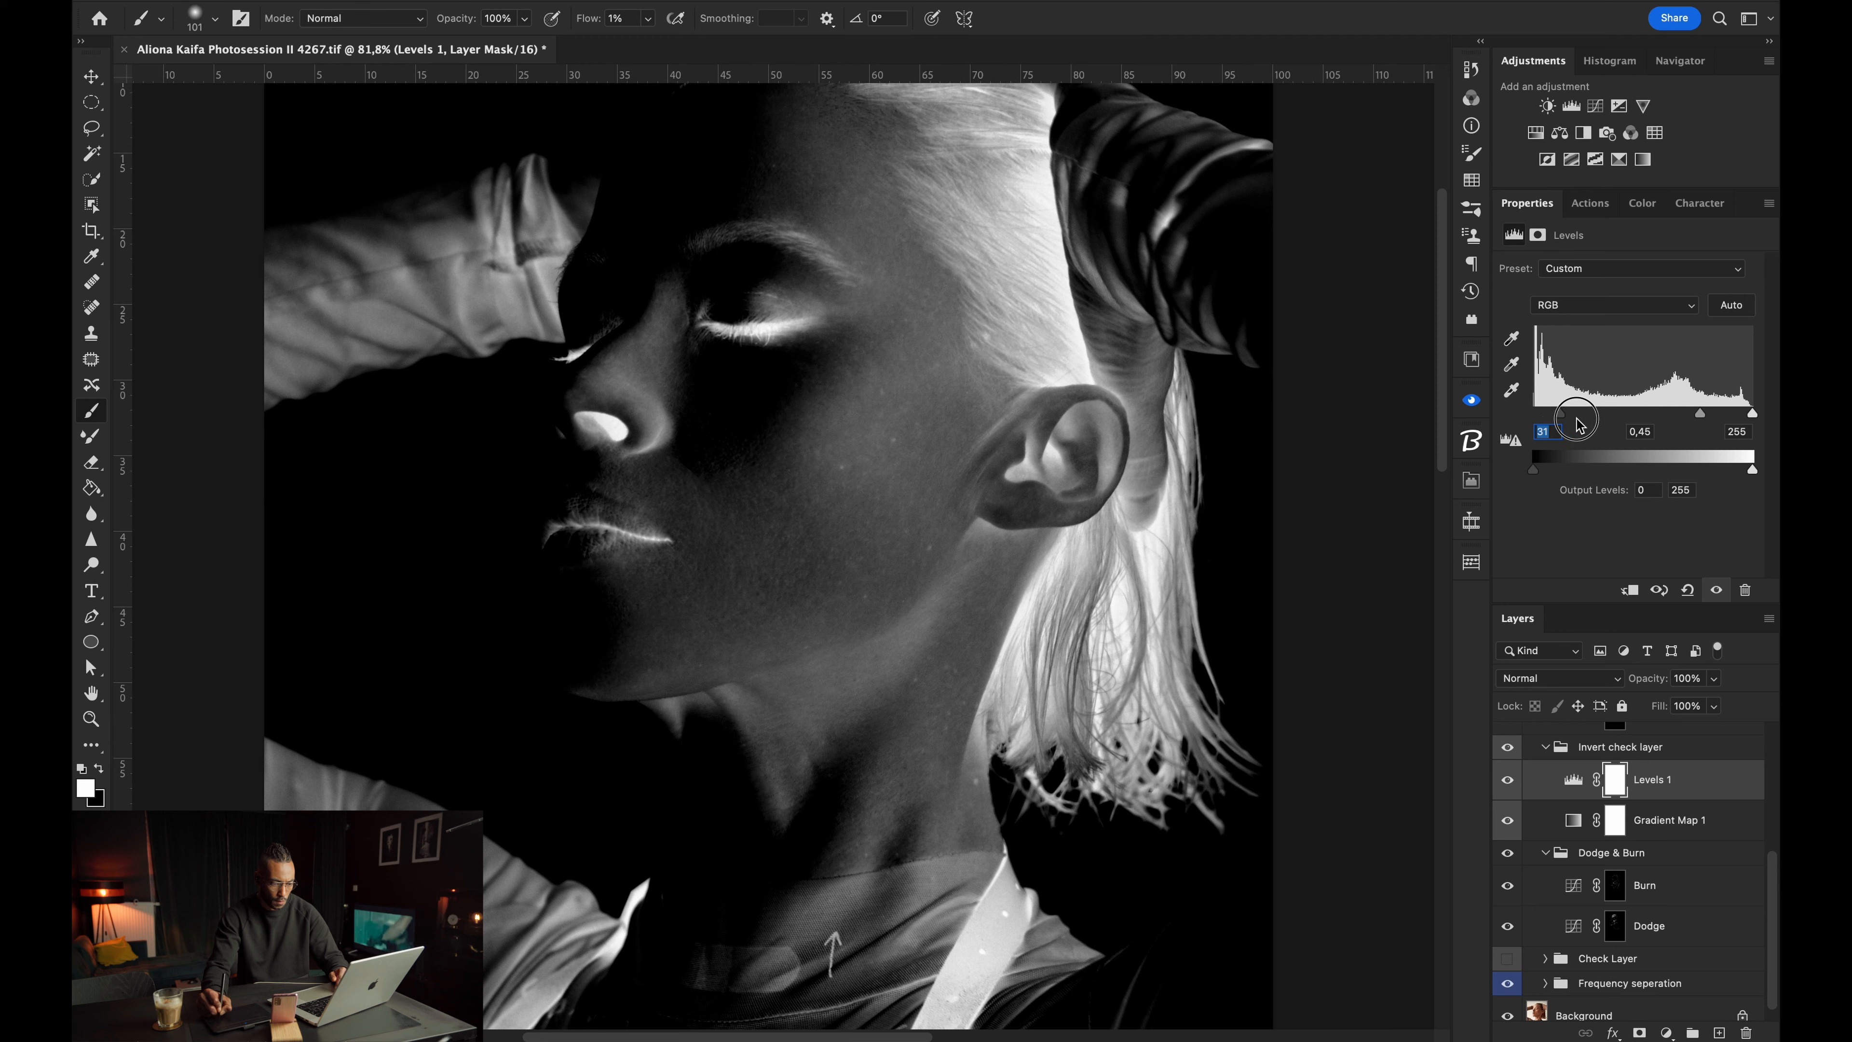
left_click_drag(1560, 414, 1577, 415)
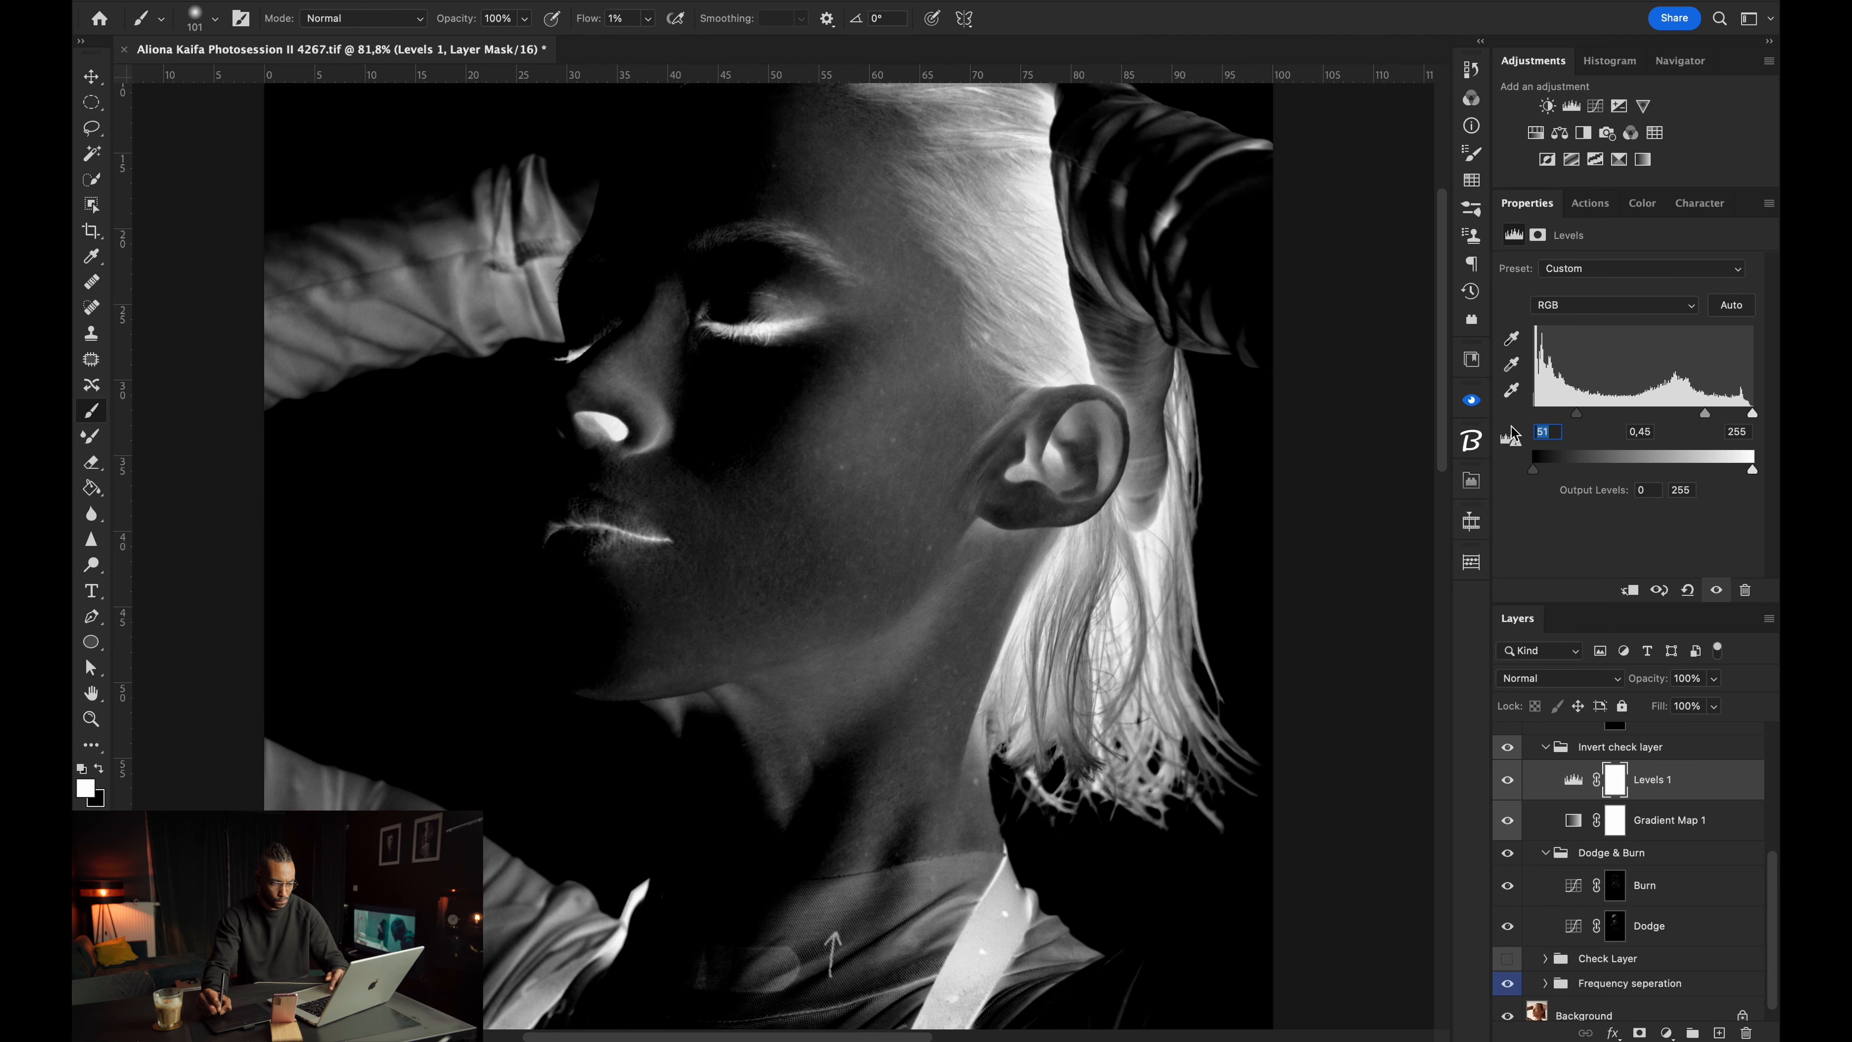
Refine the cheek and jaw tones on the Burn layer's mask, using brush sizes 36, 112 and 139.
left_click_drag(853, 518, 806, 523)
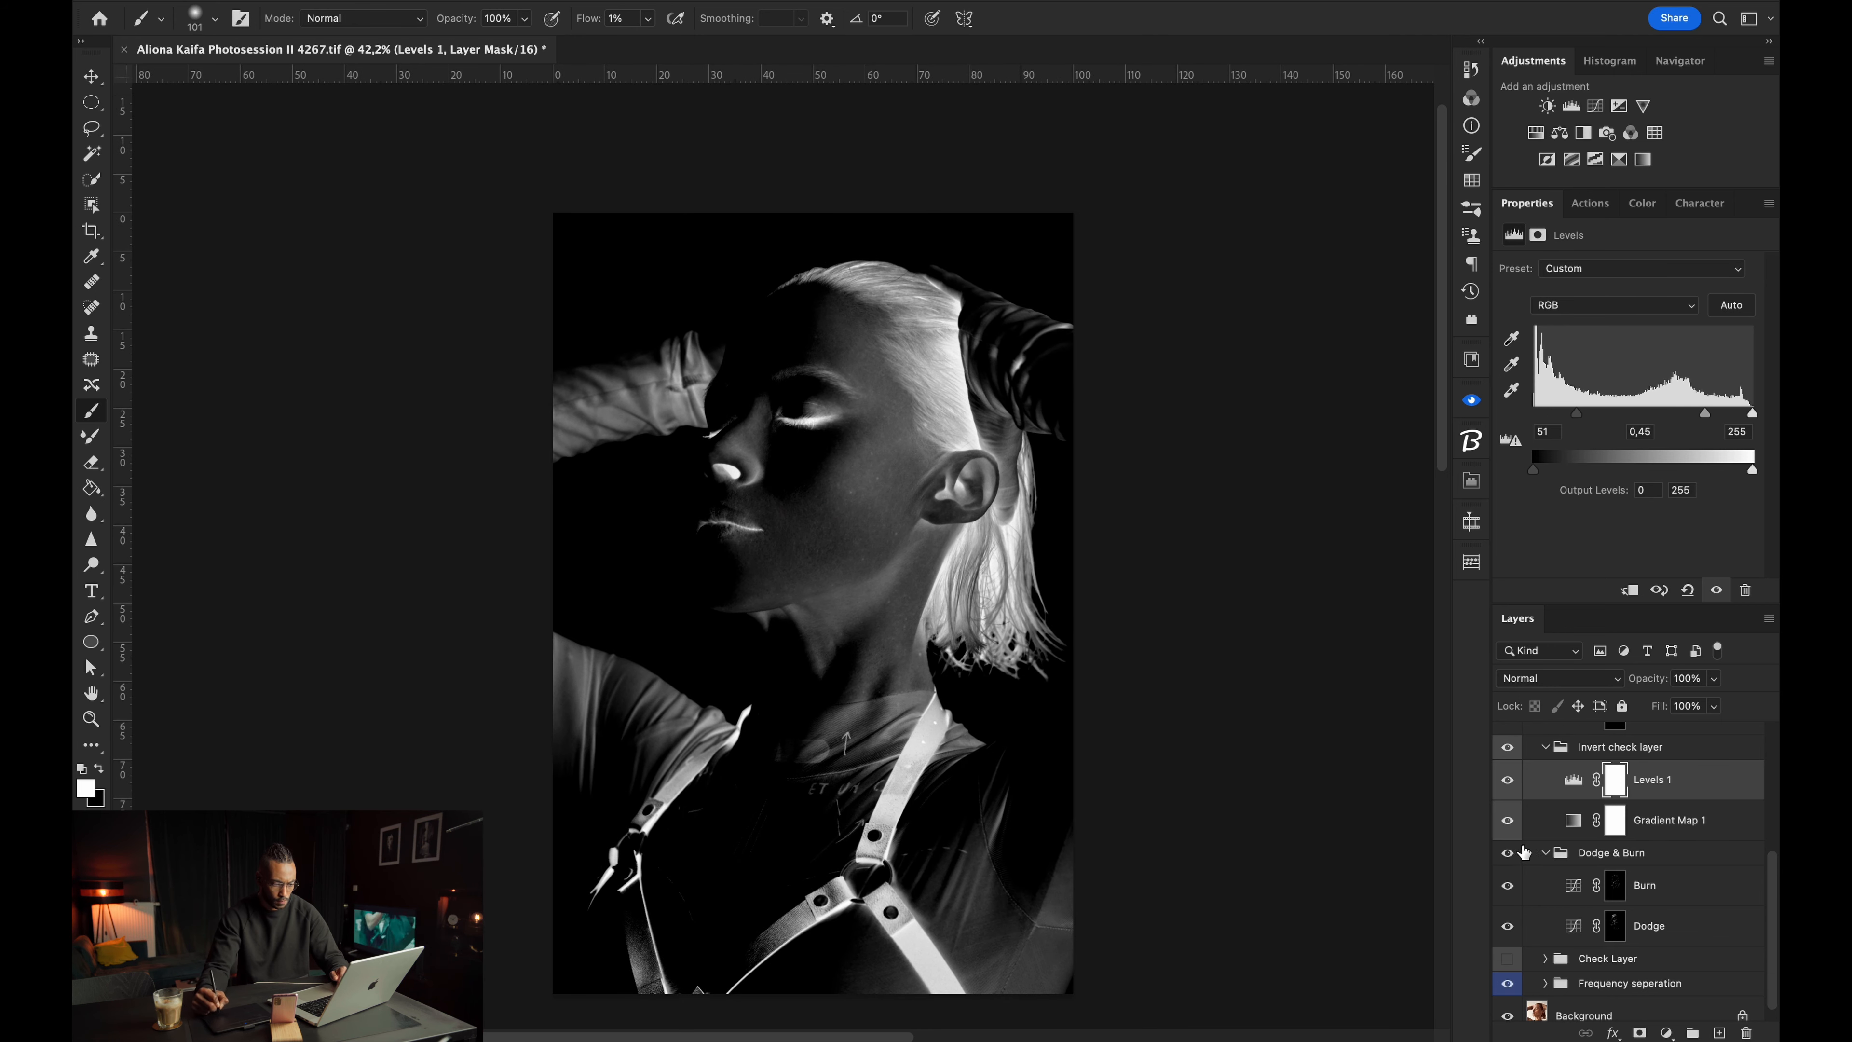
left_click(1615, 894)
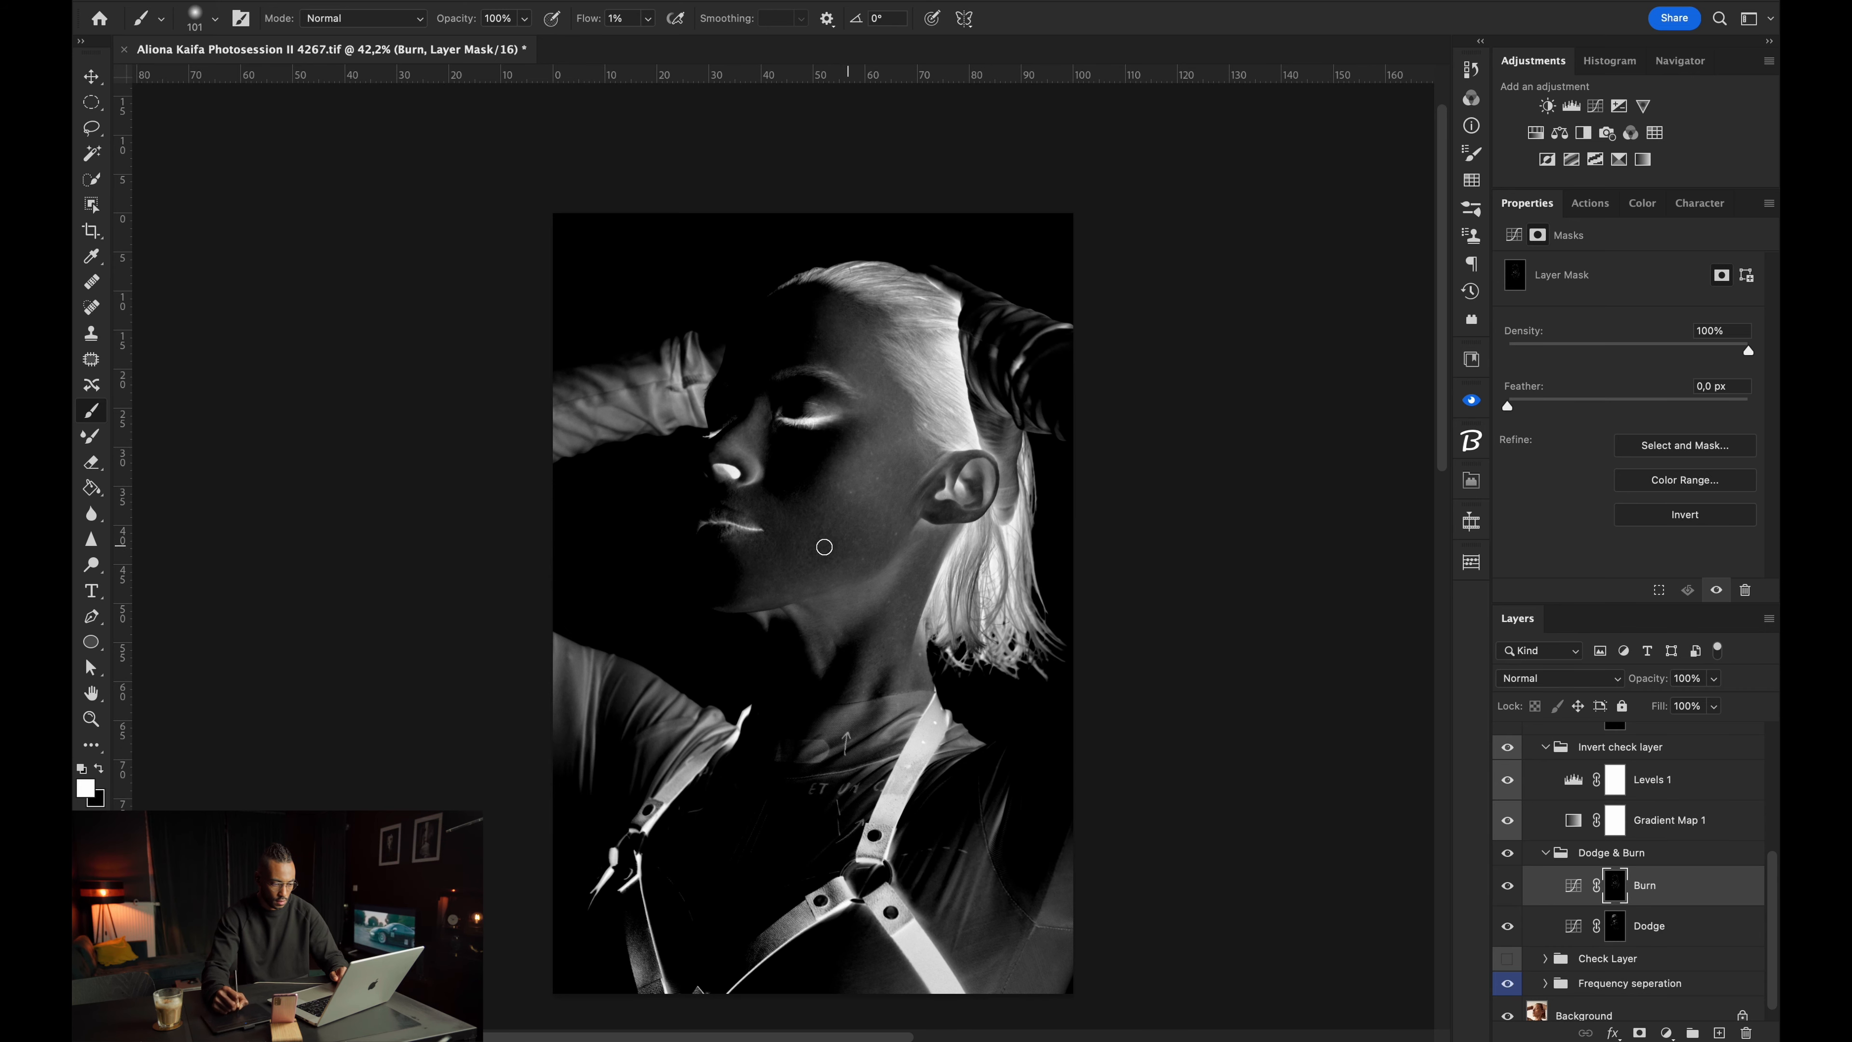
mouse_move(794, 526)
left_mouse_down()
mouse_move(880, 538)
mouse_move(756, 549)
left_mouse_up()
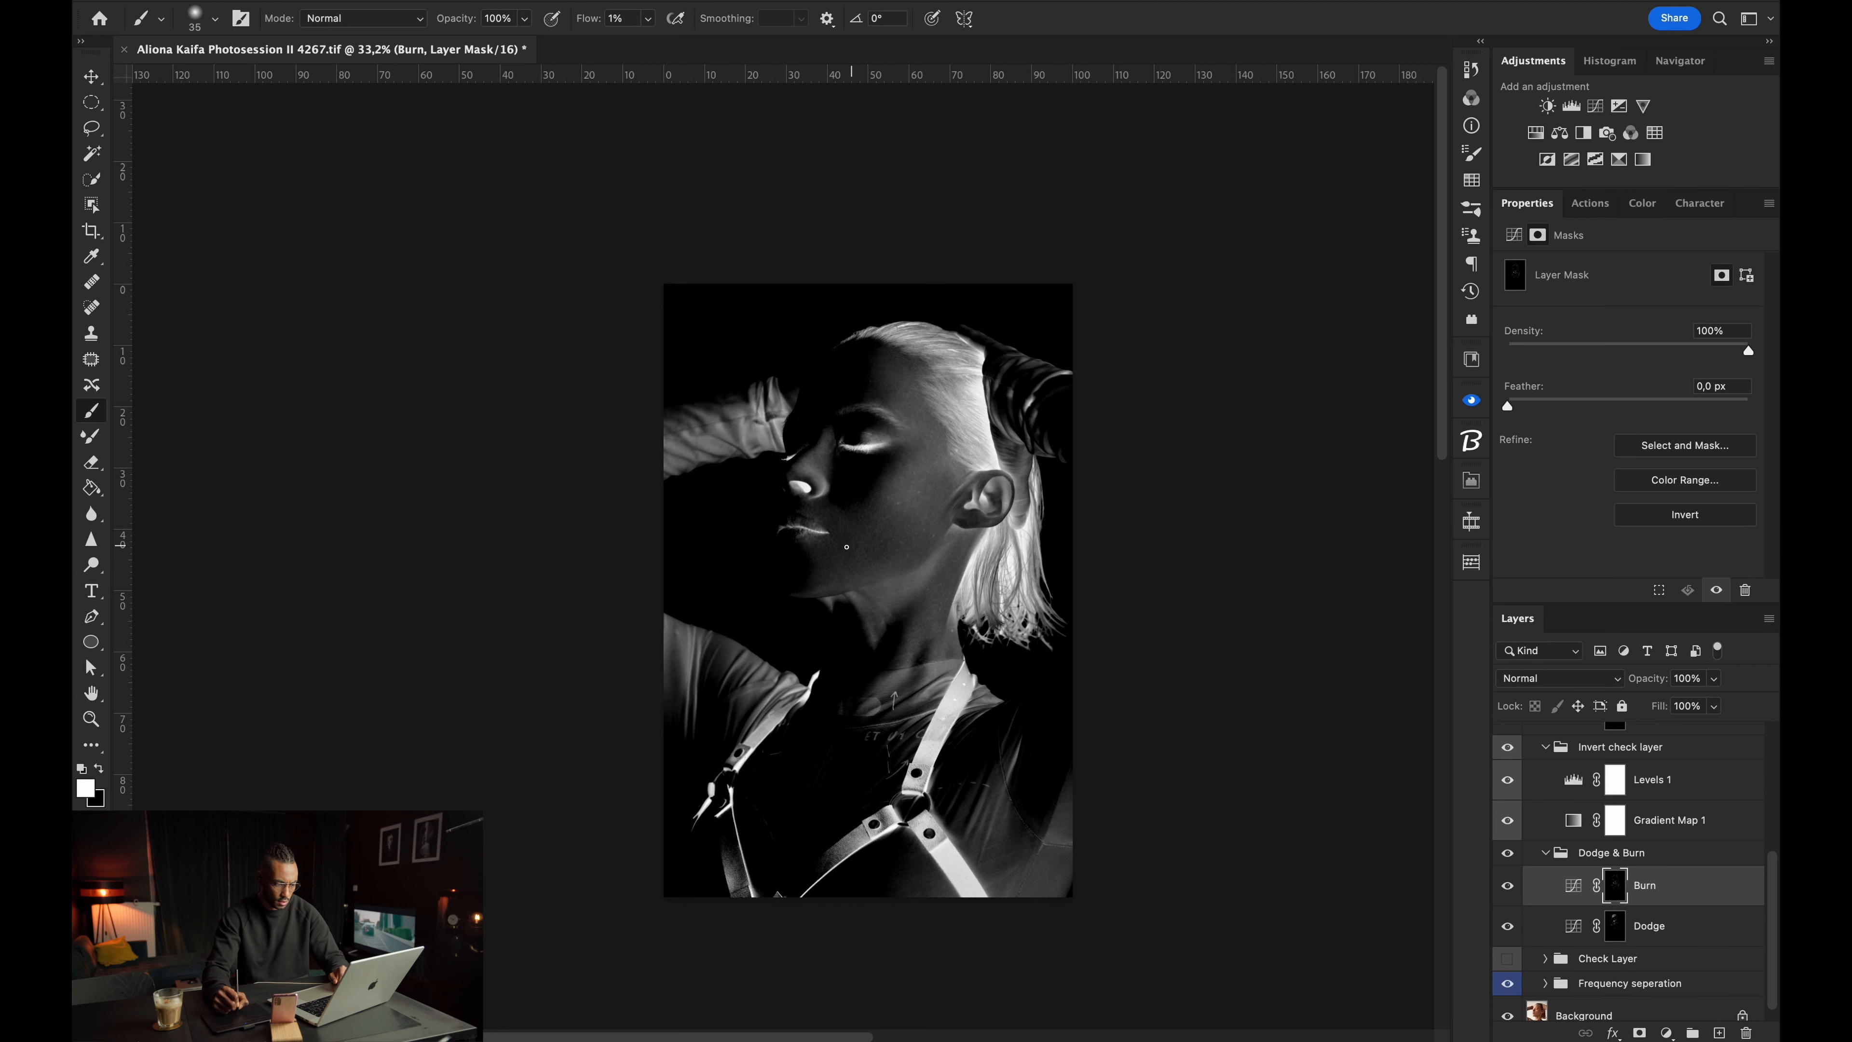
key("bracketright")
key("bracketright")
key("bracketright")
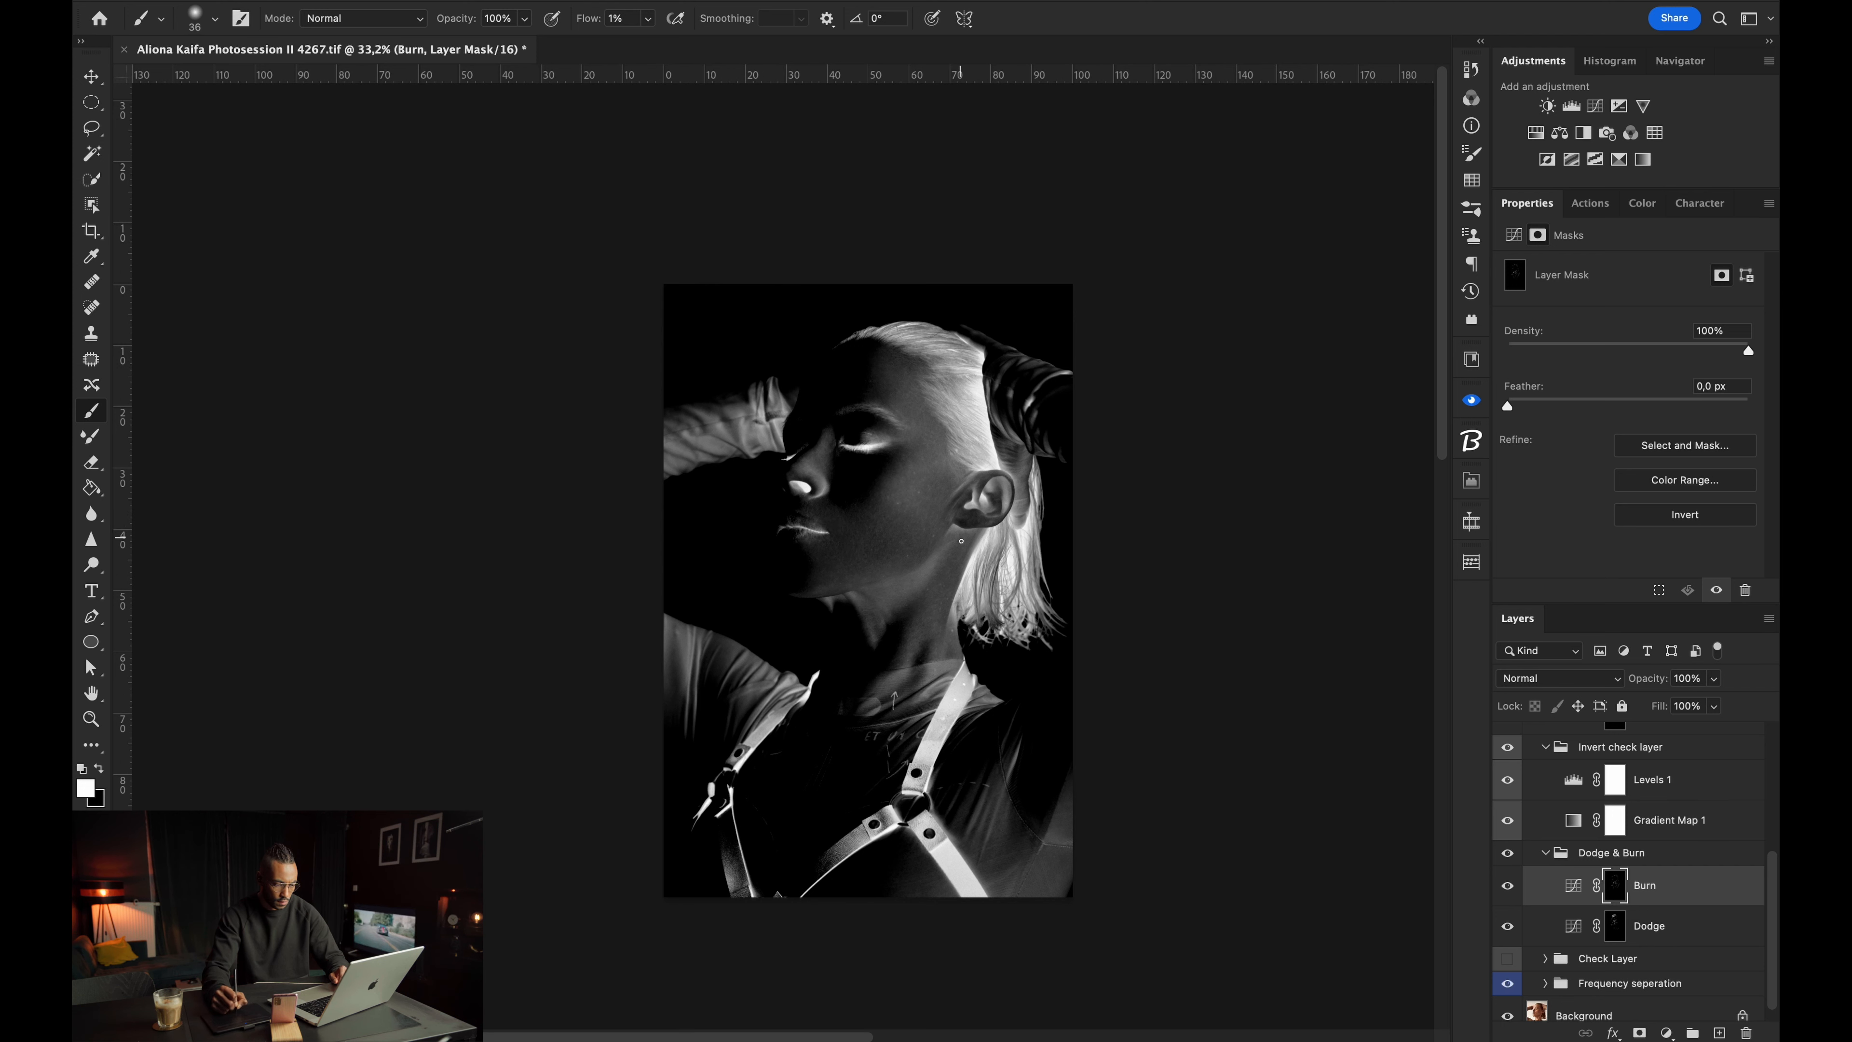
mouse_move(884, 545)
left_mouse_down()
mouse_move(900, 546)
mouse_move(855, 558)
left_mouse_up()
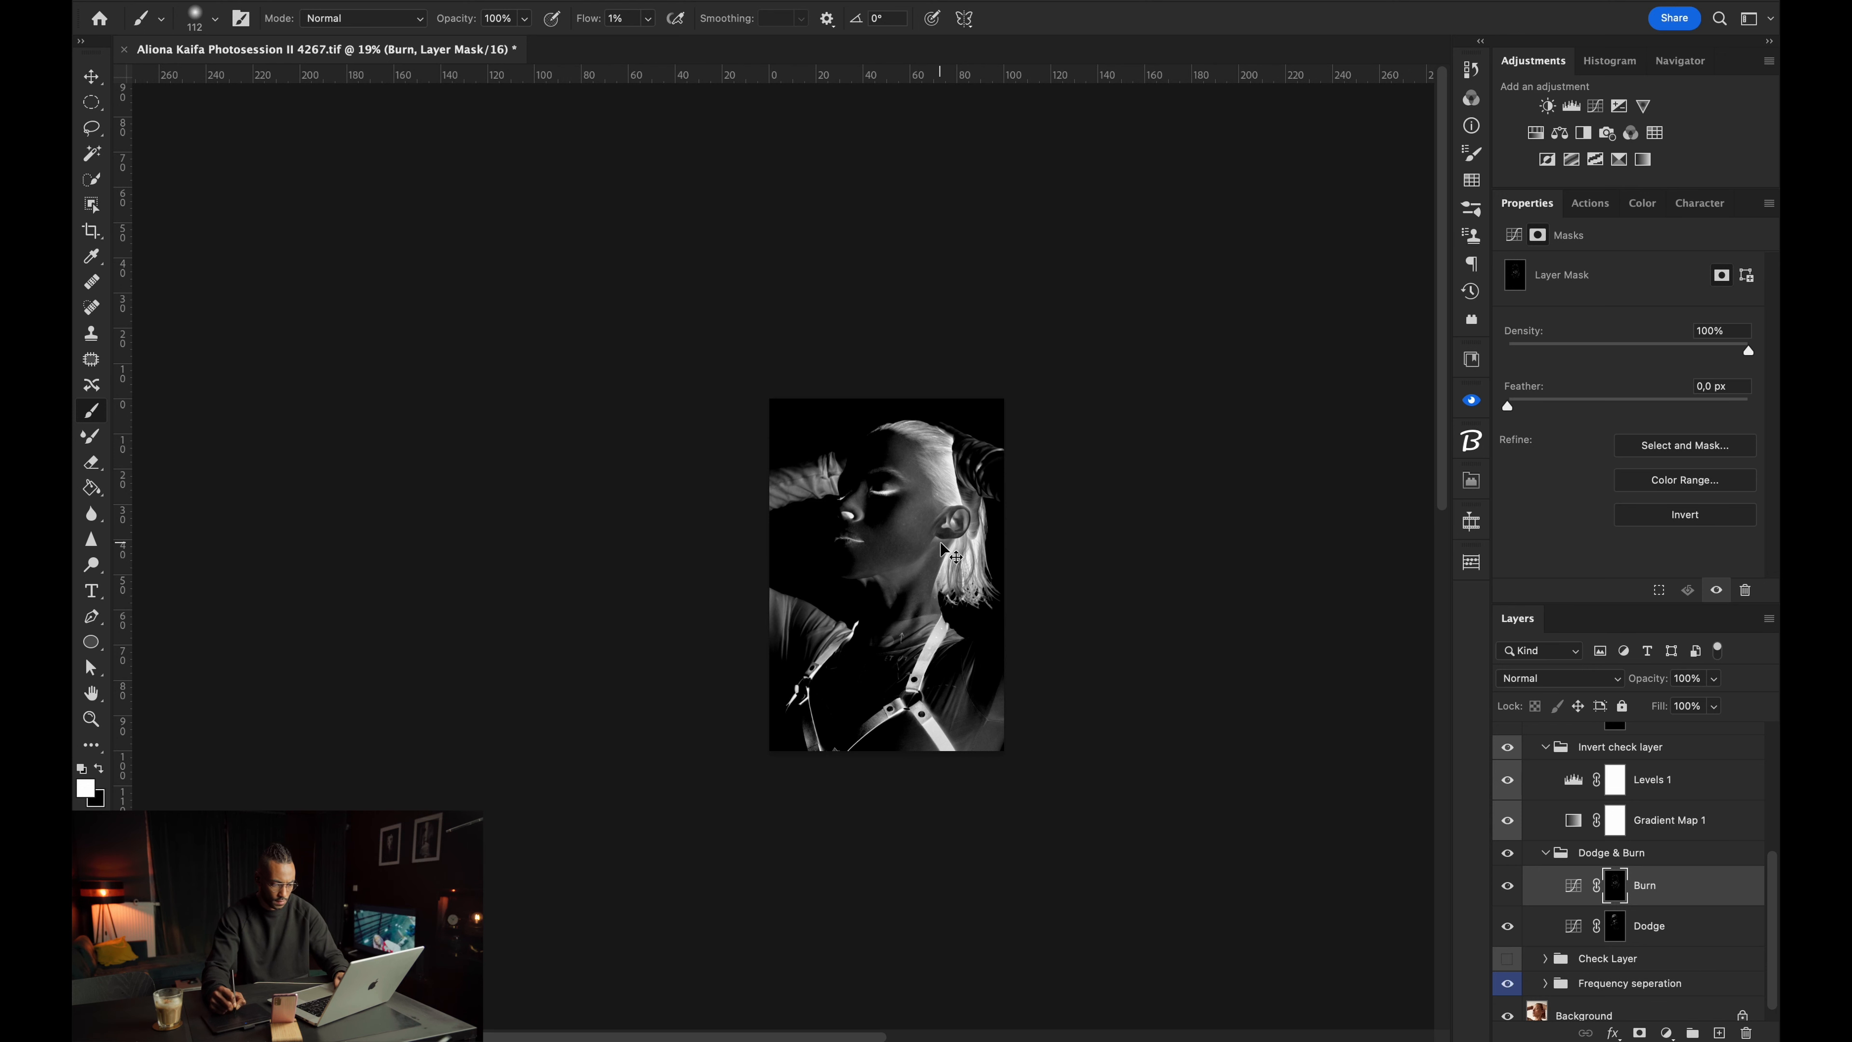
key("Return")
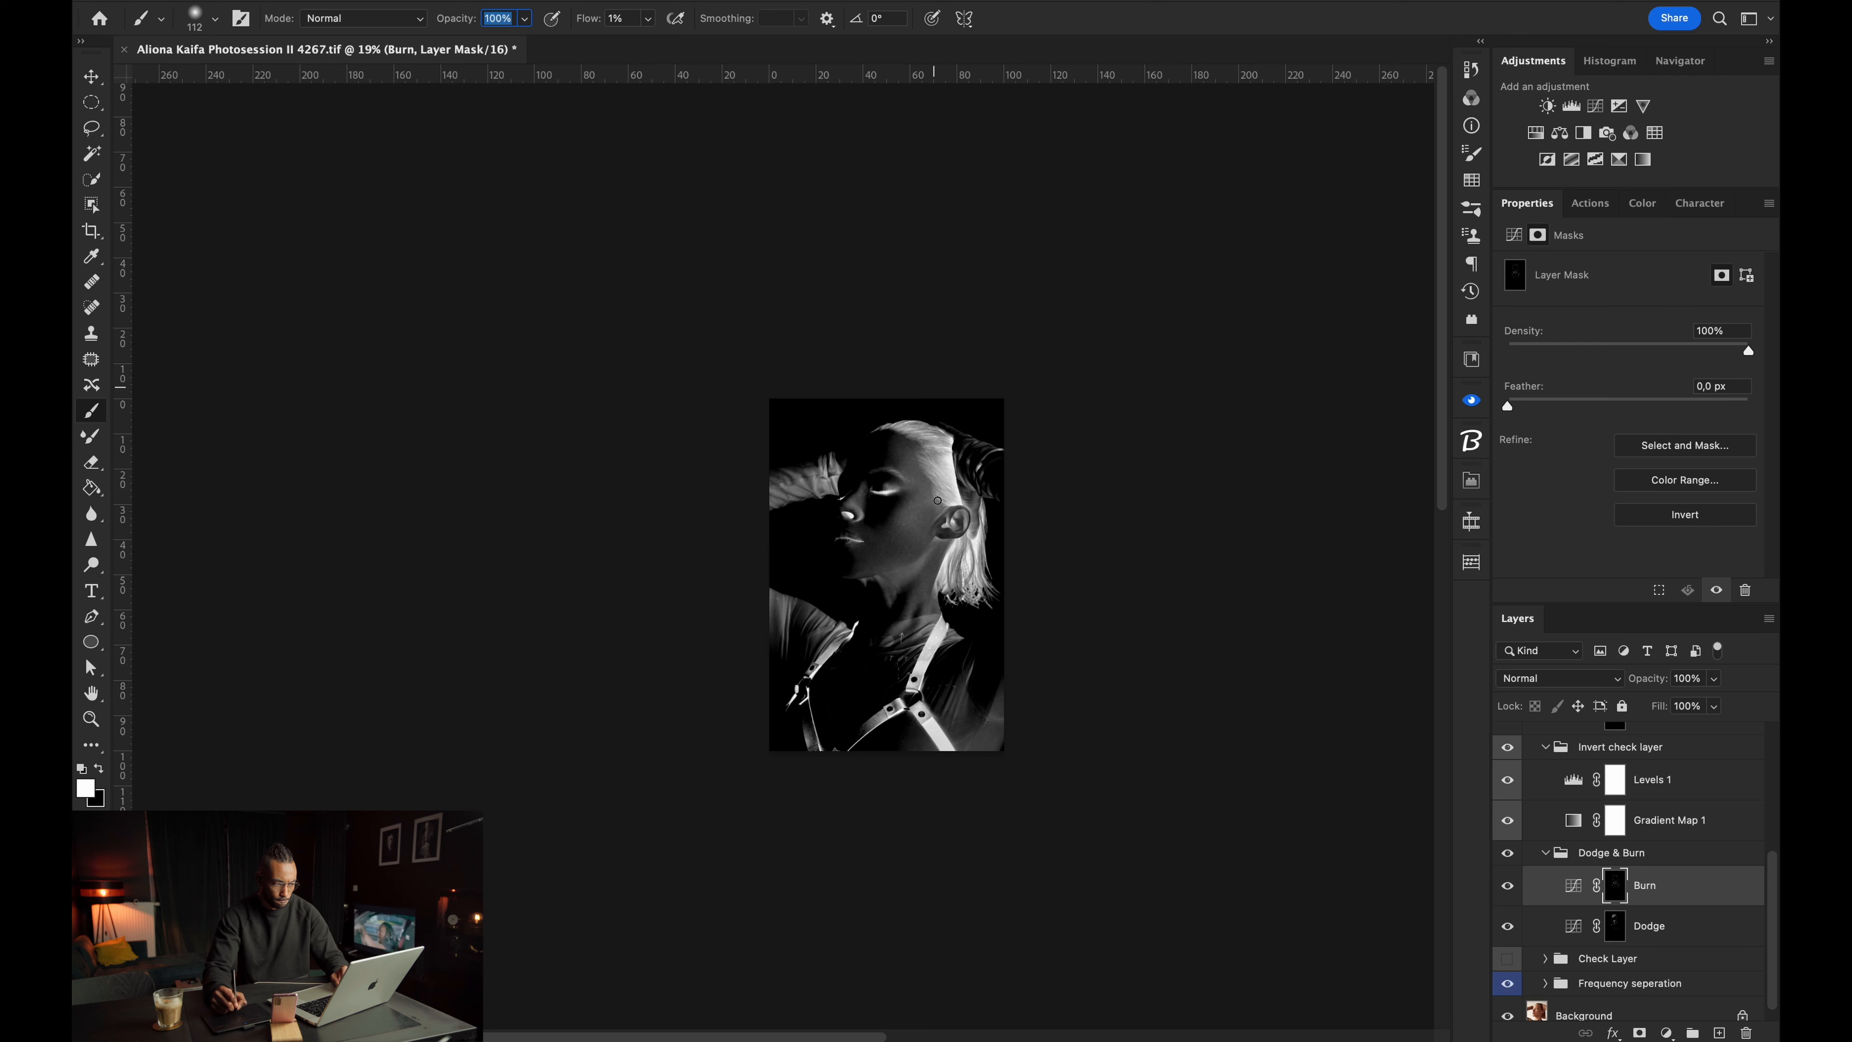
left_click_drag(925, 536, 927, 535)
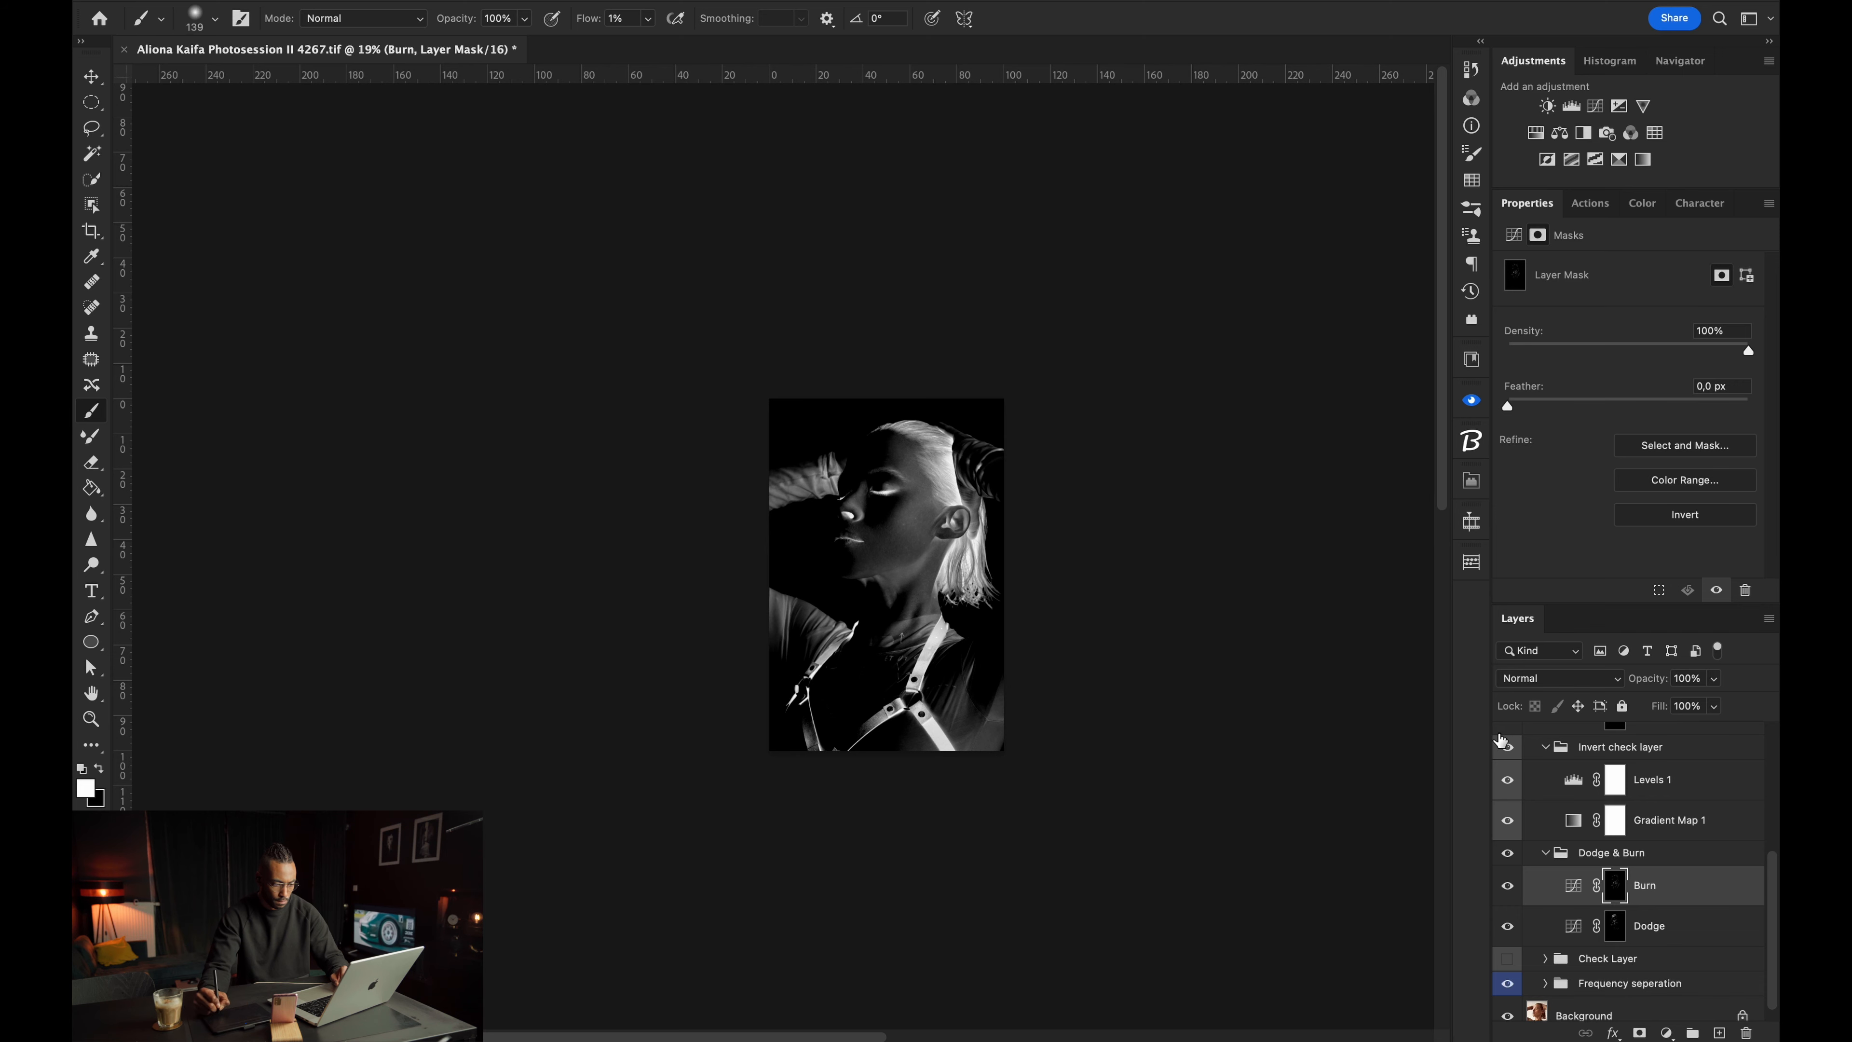
Compare with the normal portrait, return to the inverted check view and set Levels 1 to shadow input 116 and midtone input 0,93.
left_click(1506, 745)
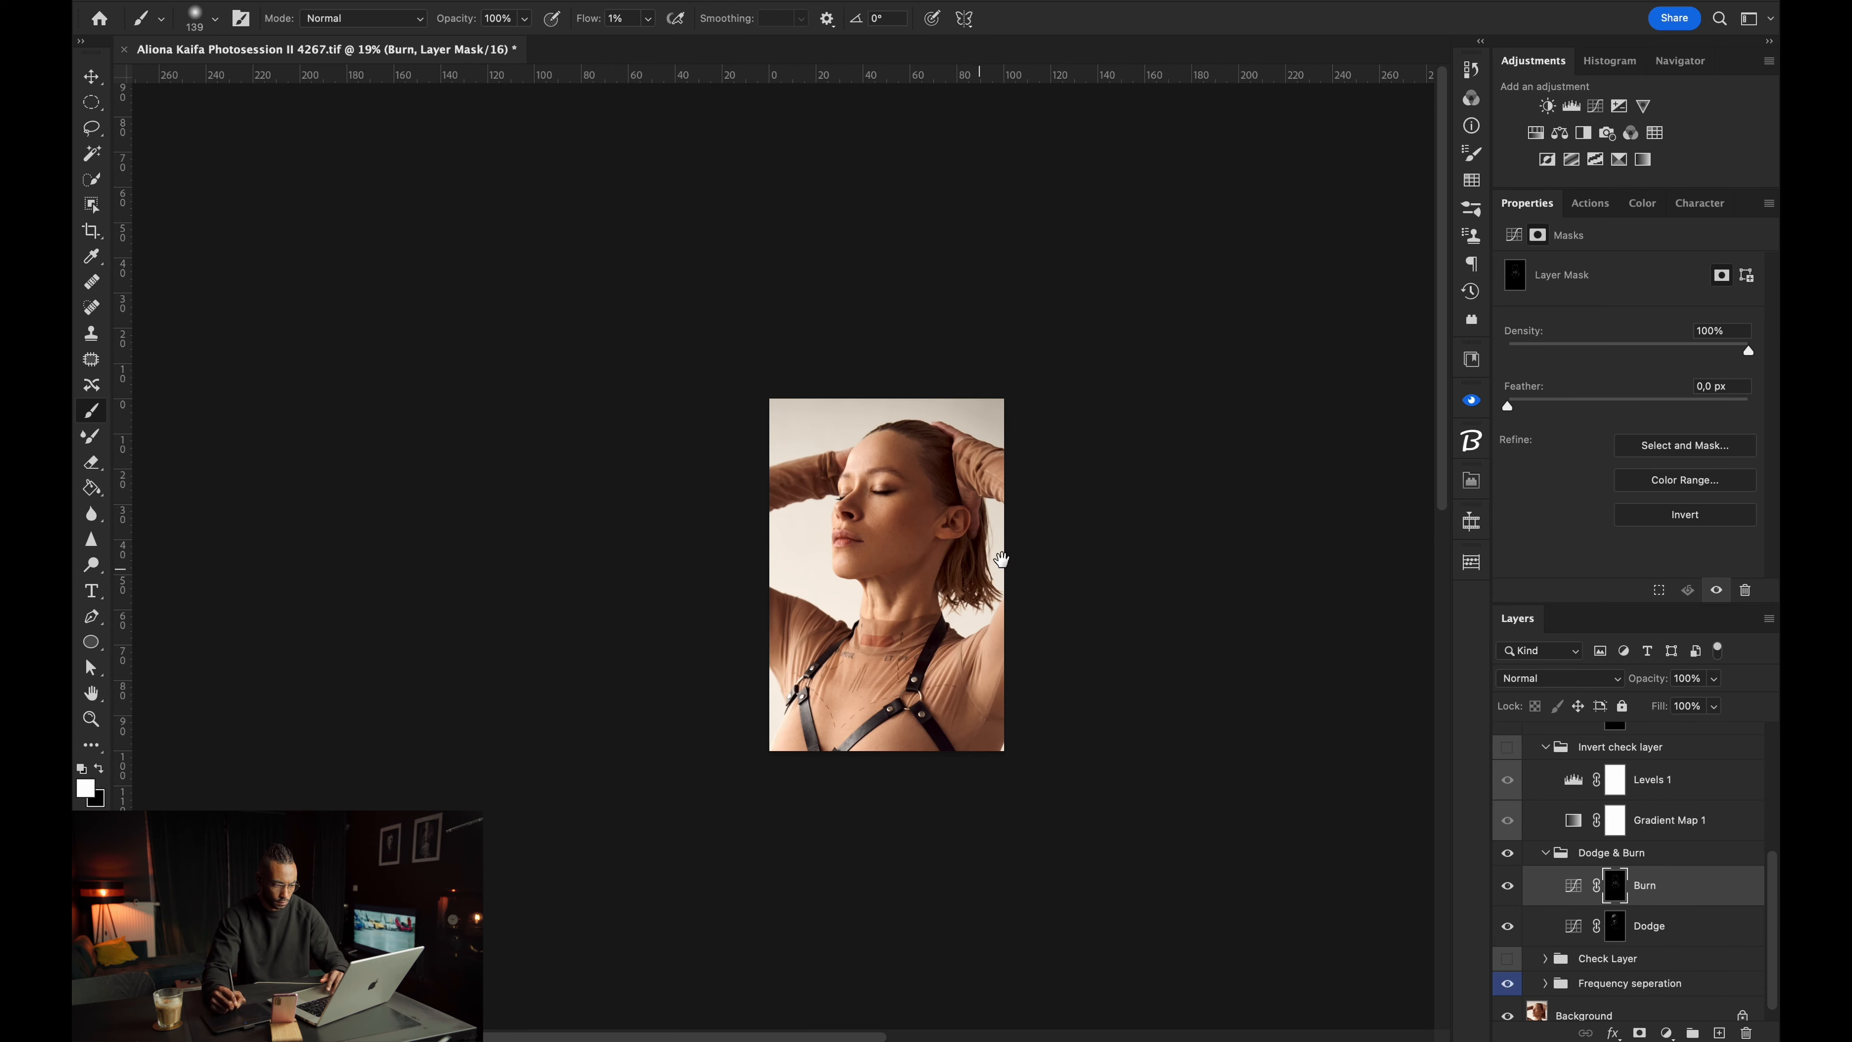
left_click_drag(909, 545, 1076, 552, "alt")
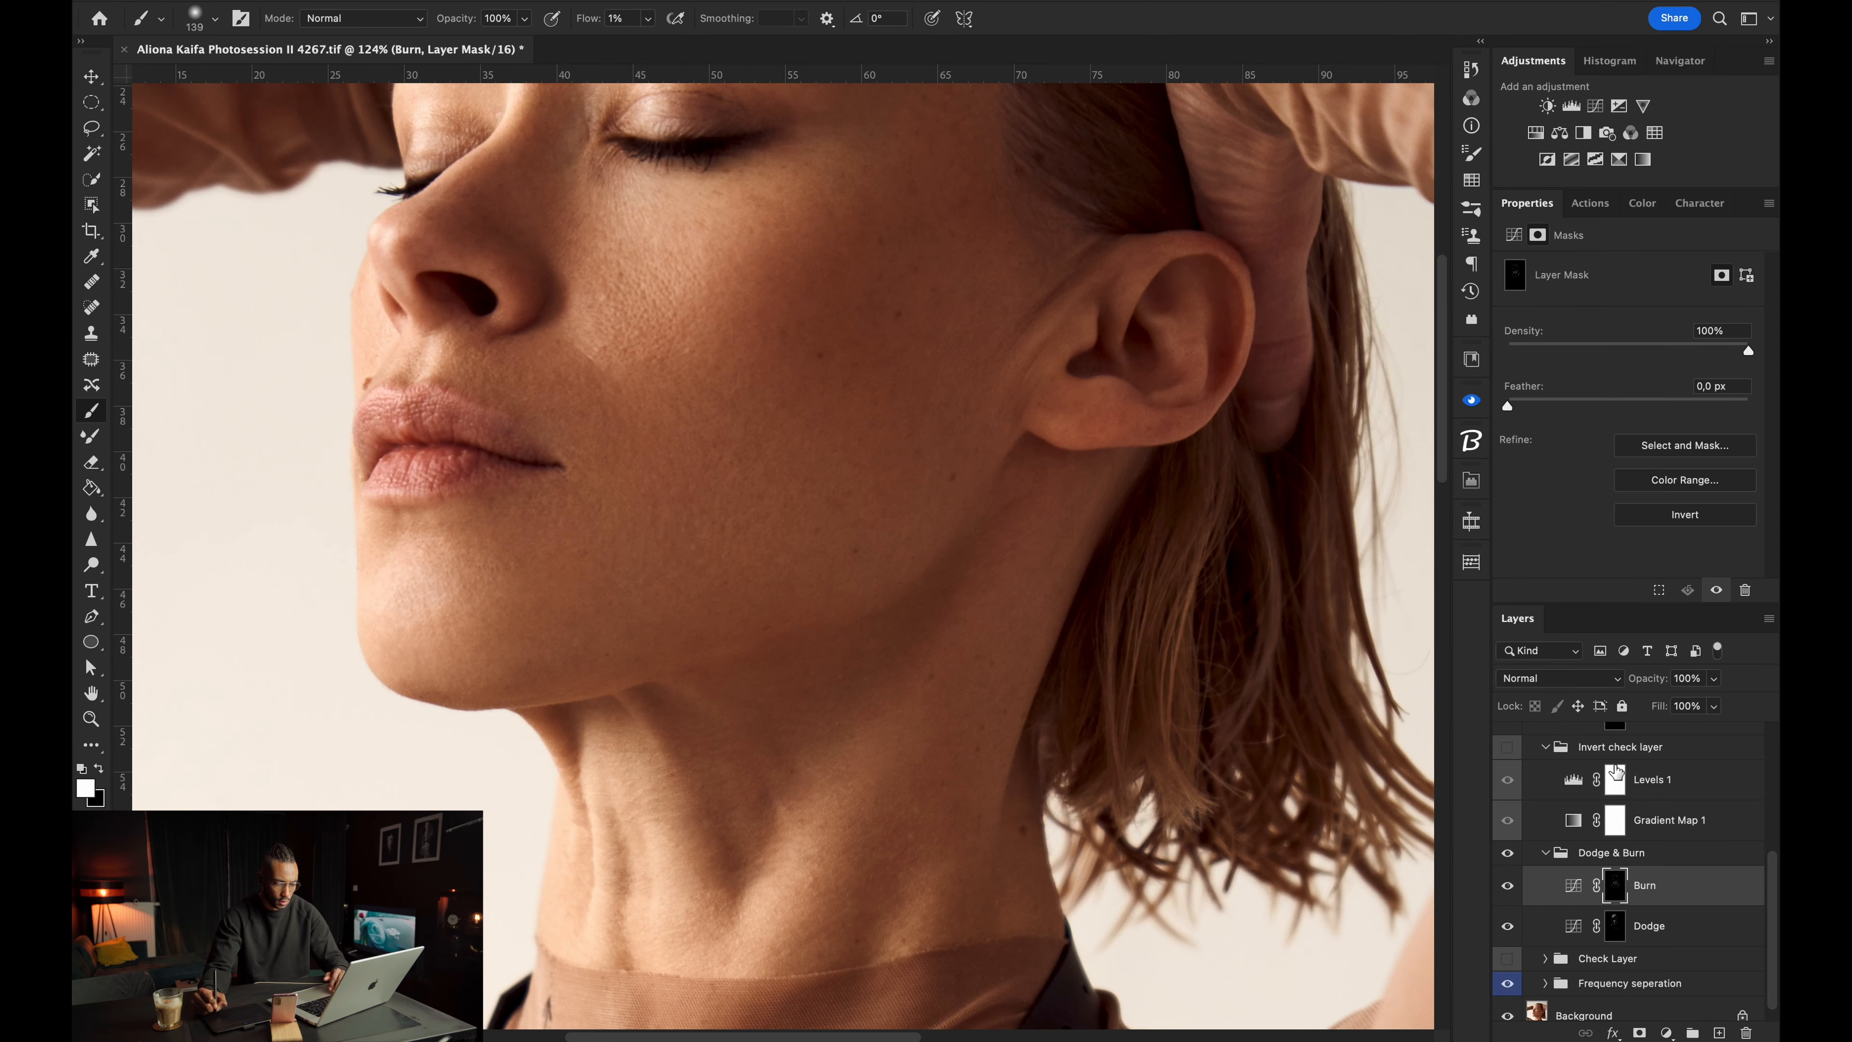
left_click(1506, 745)
left_click(1575, 778)
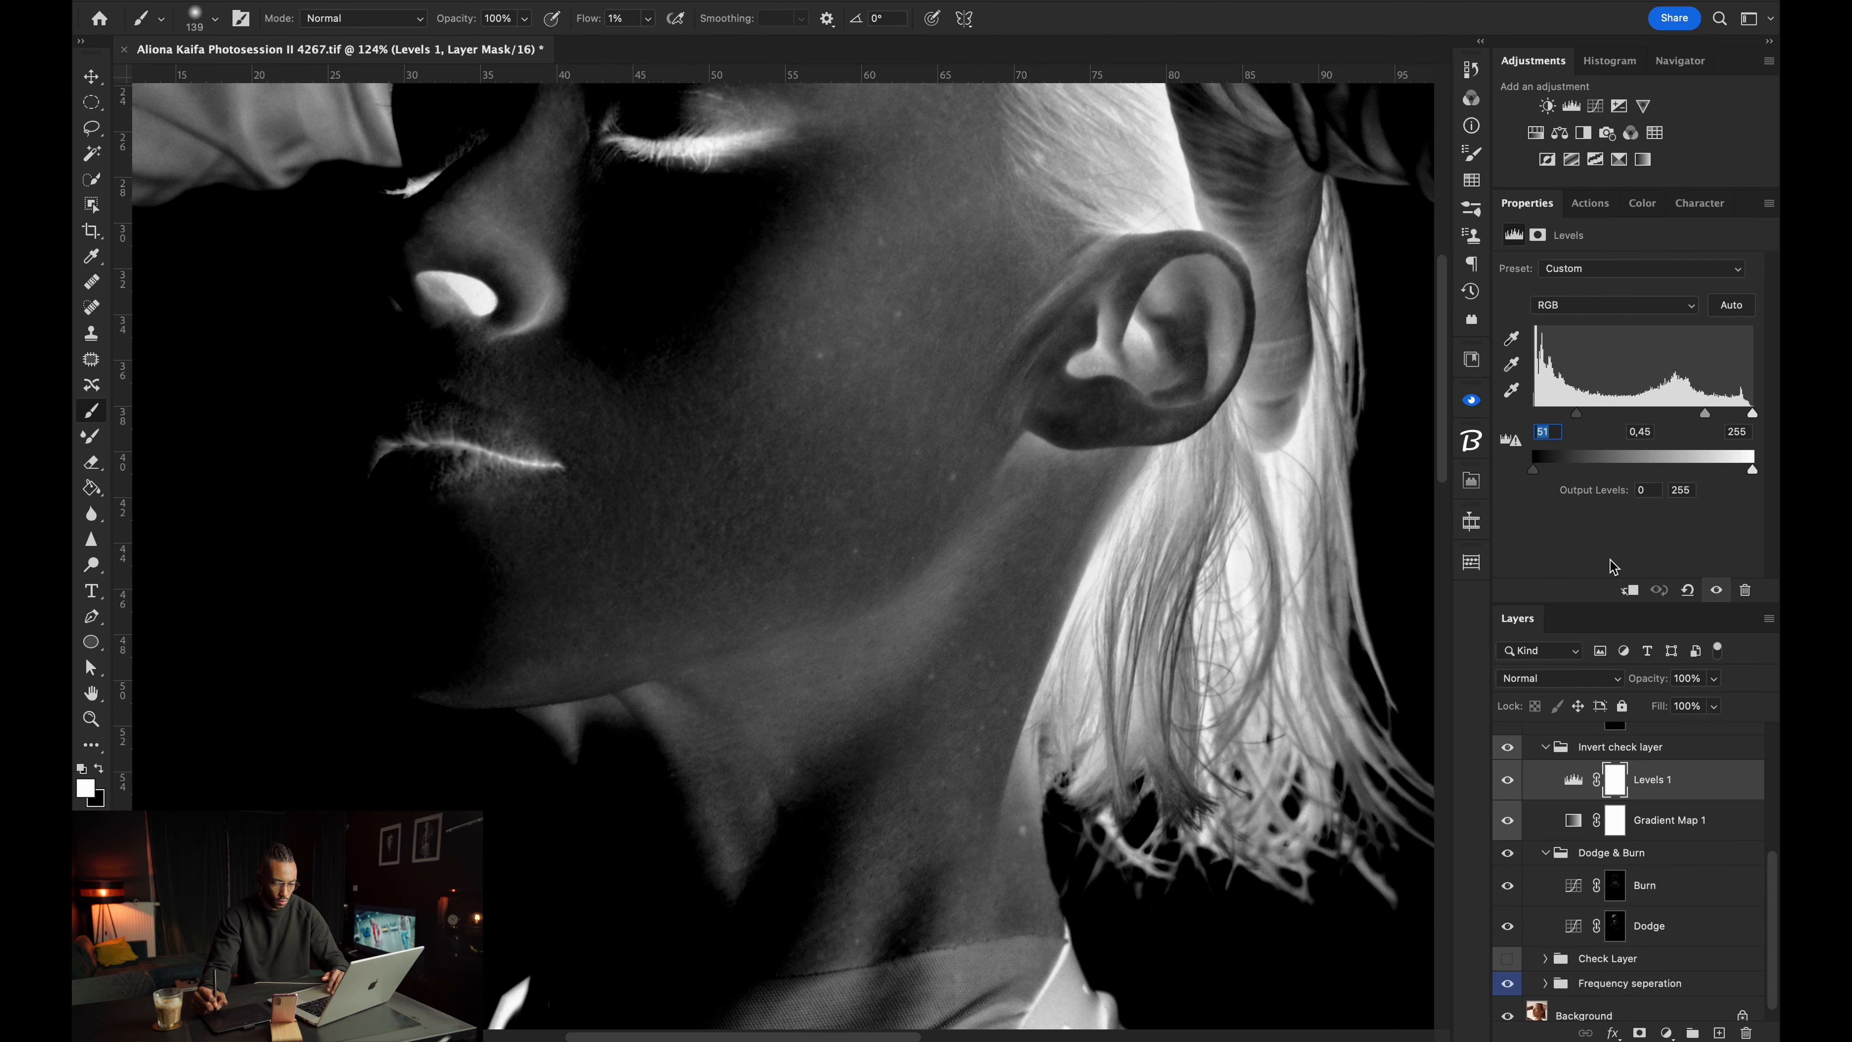
mouse_move(1577, 415)
left_mouse_down()
mouse_move(1685, 414)
mouse_move(1631, 416)
left_mouse_up()
Reduce the brush size to 15 and even the lower cheek tones on the Burn layer's mask.
left_click_drag(852, 531, 739, 534)
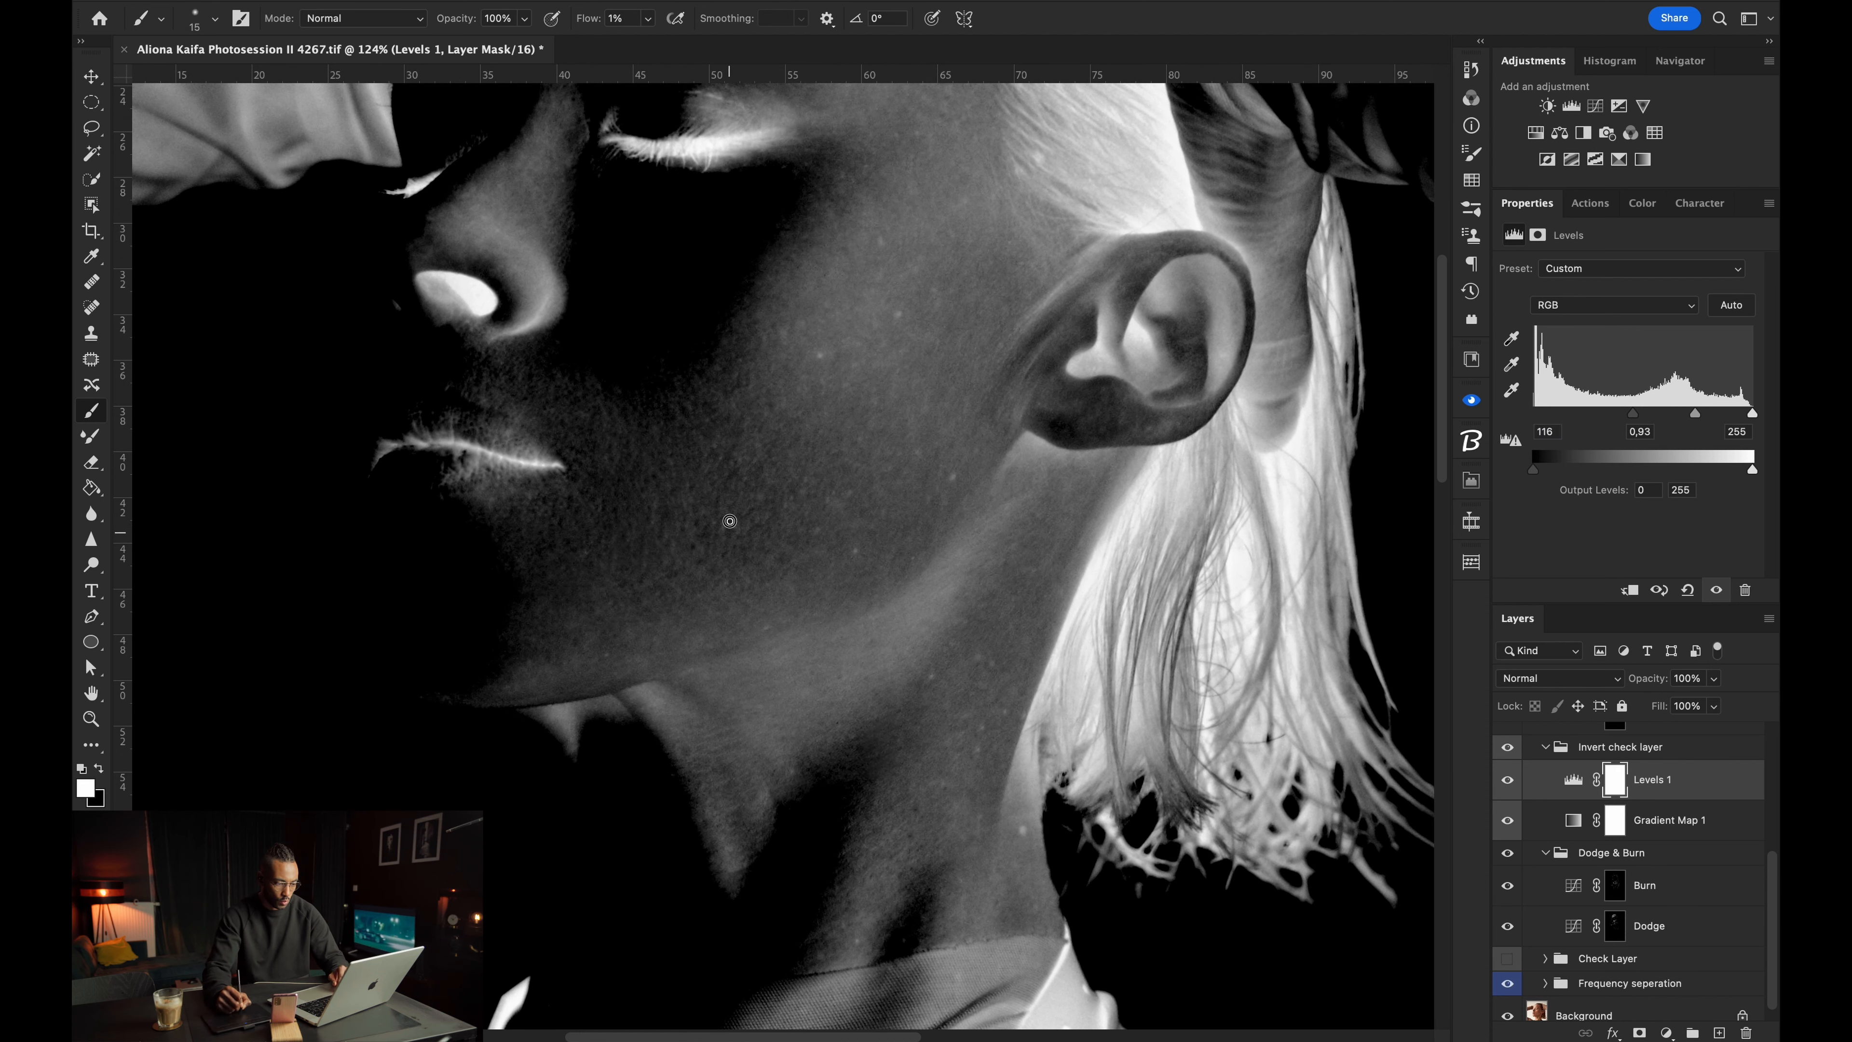
key("Return")
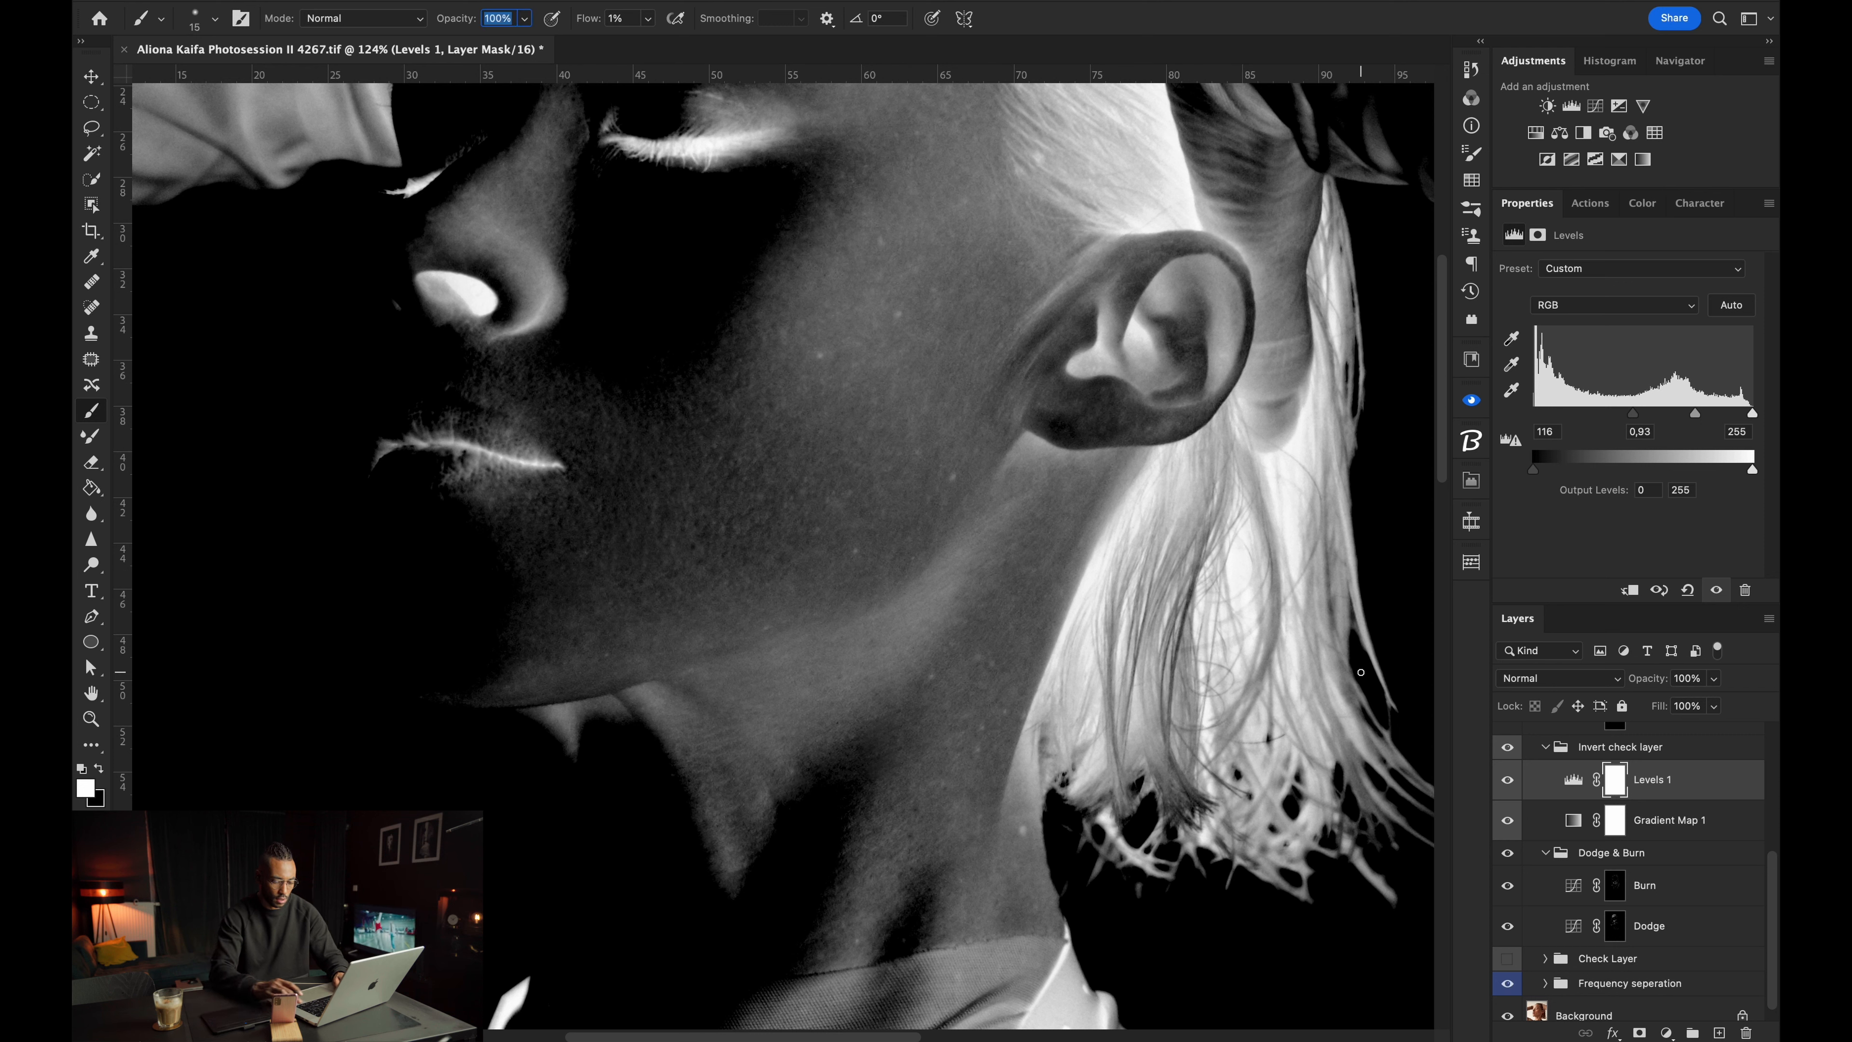
left_click(1623, 902)
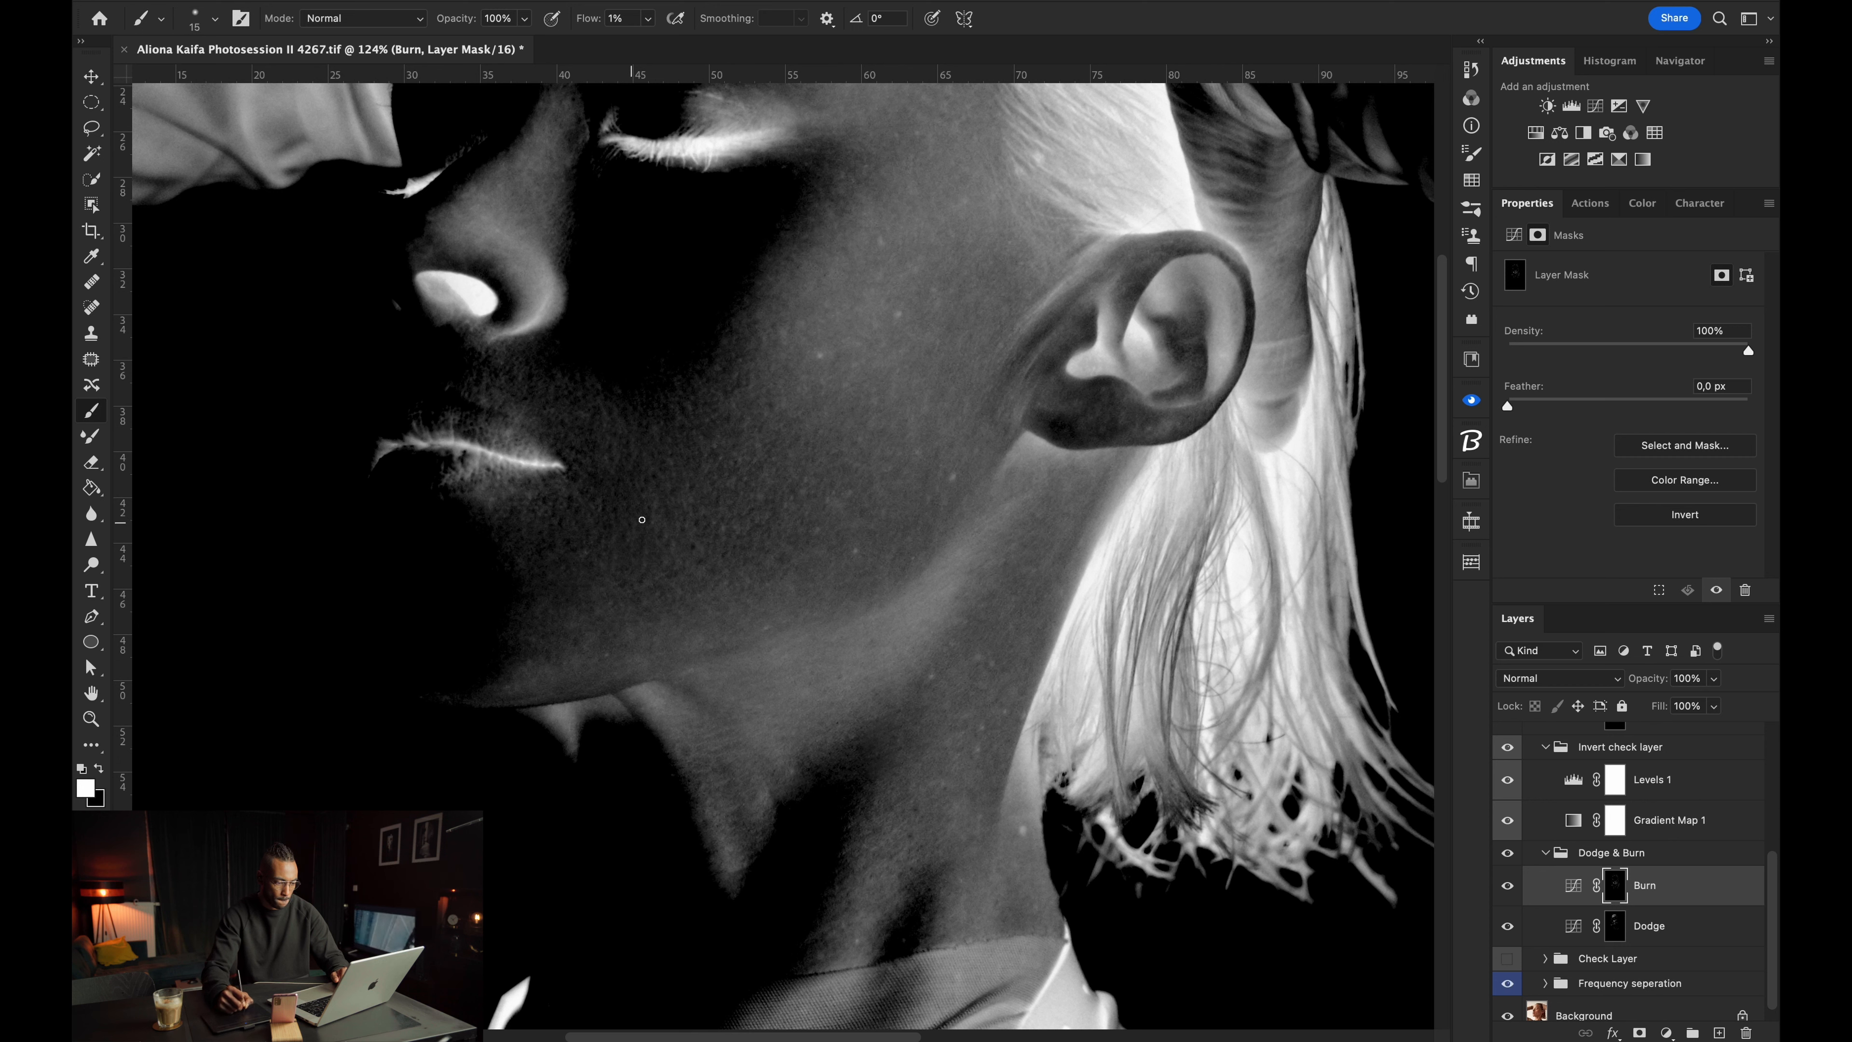
Activate the Dodge layer and work on the lower cheek and chin with the brush size set to 33.
left_click(1649, 925)
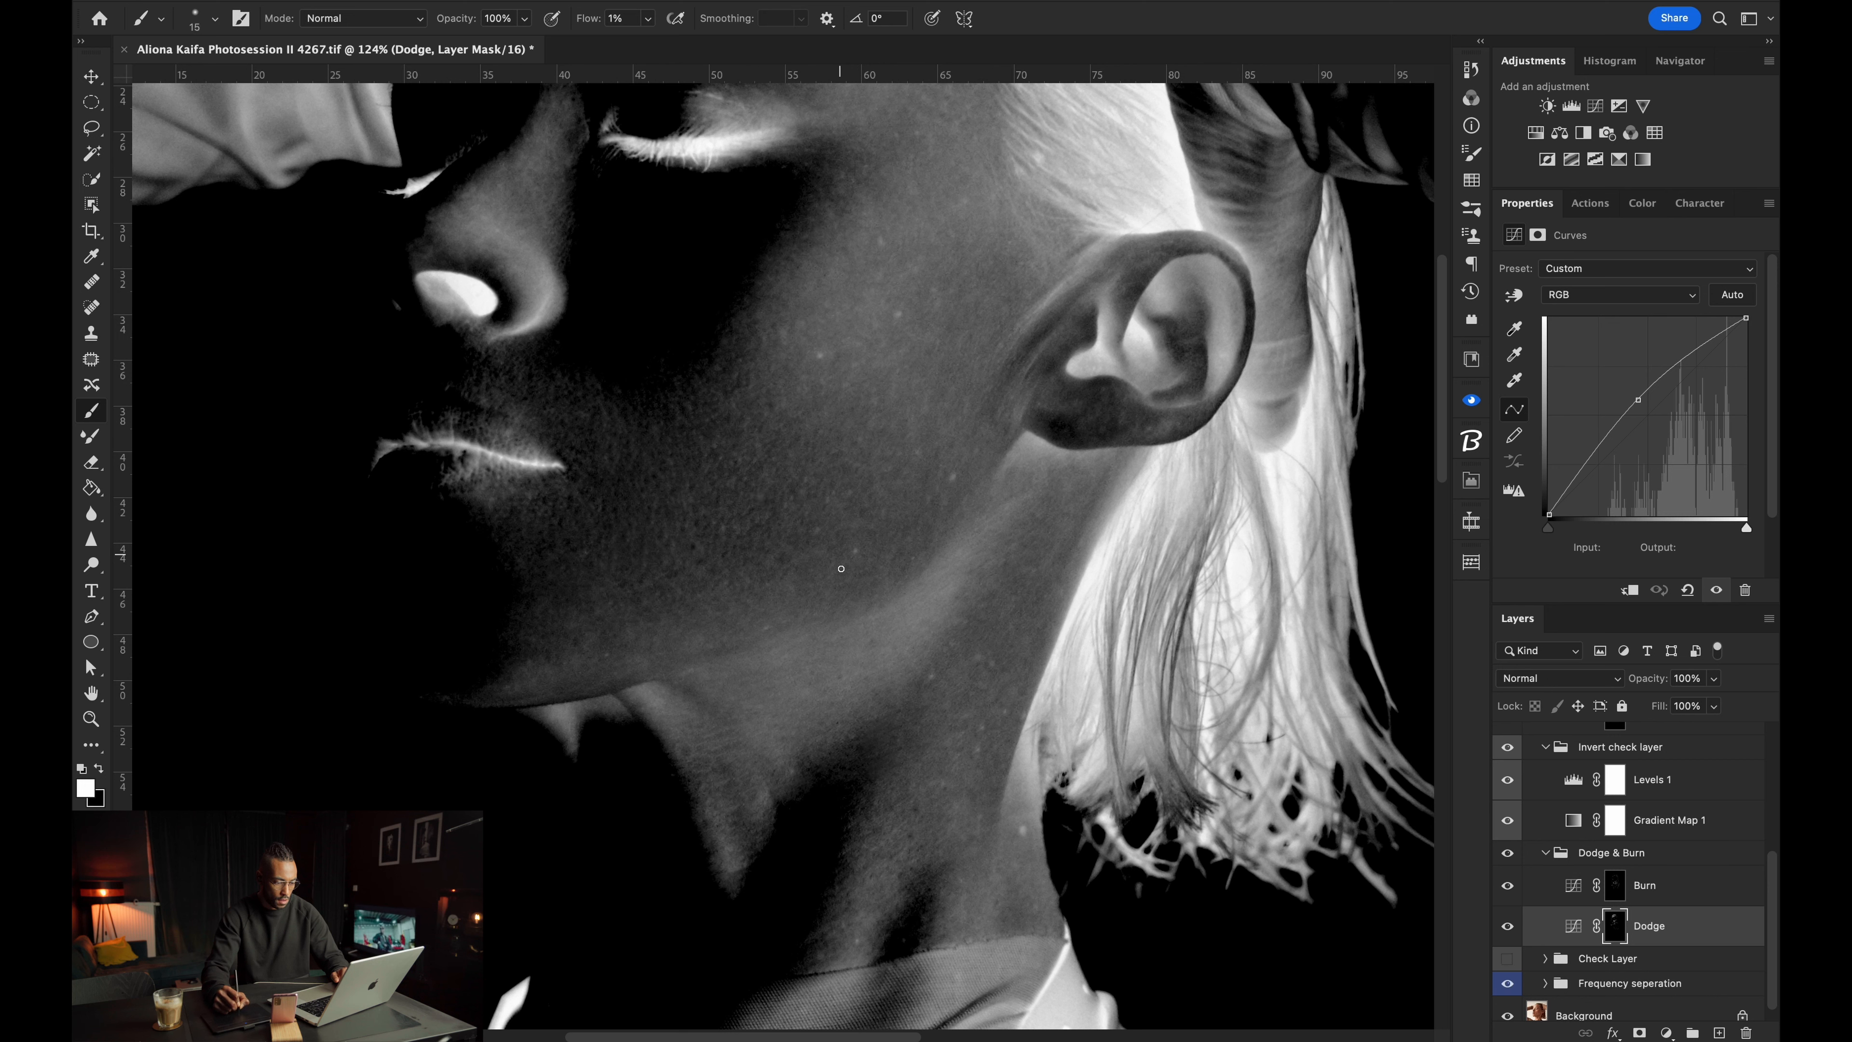
key("bracketright")
key("bracketright")
key("bracketright")
key("bracketright")
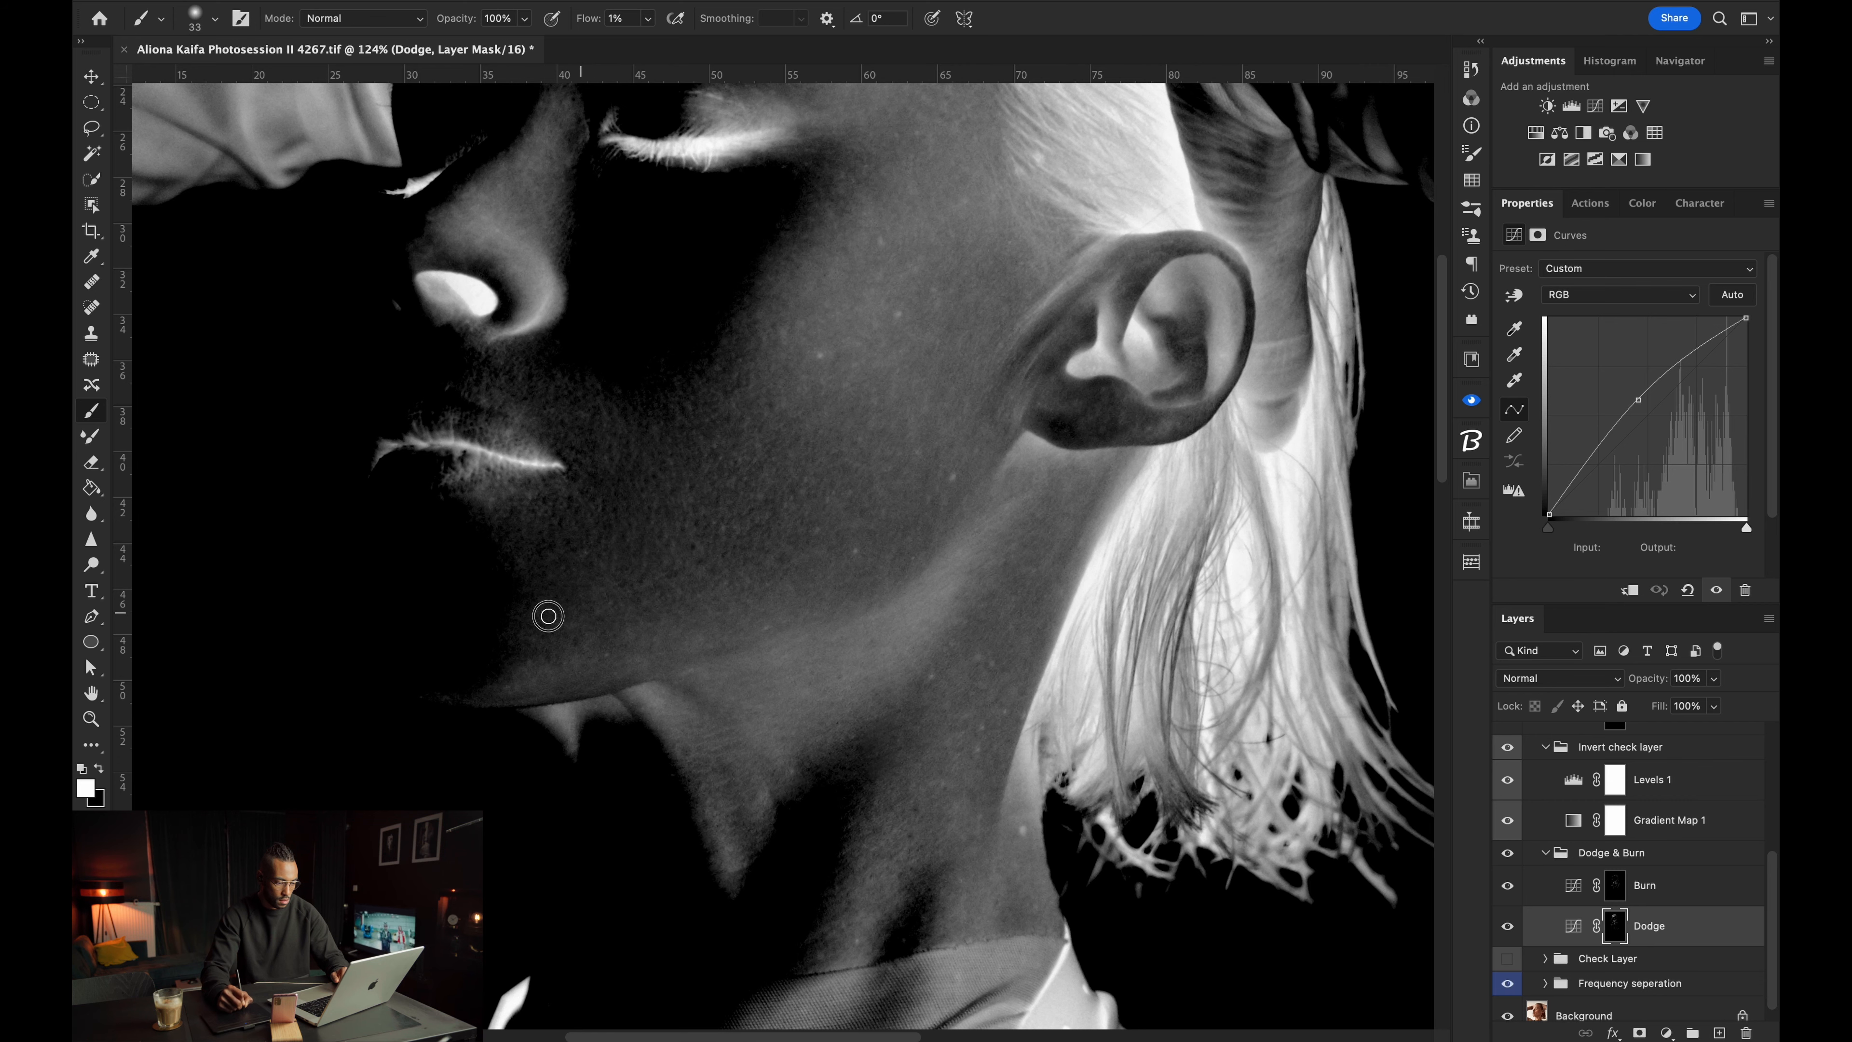
Compare the normal portrait with and without the Dodge & Burn group, then show the Invert check layer group again.
scroll(576, 485, "down", 3)
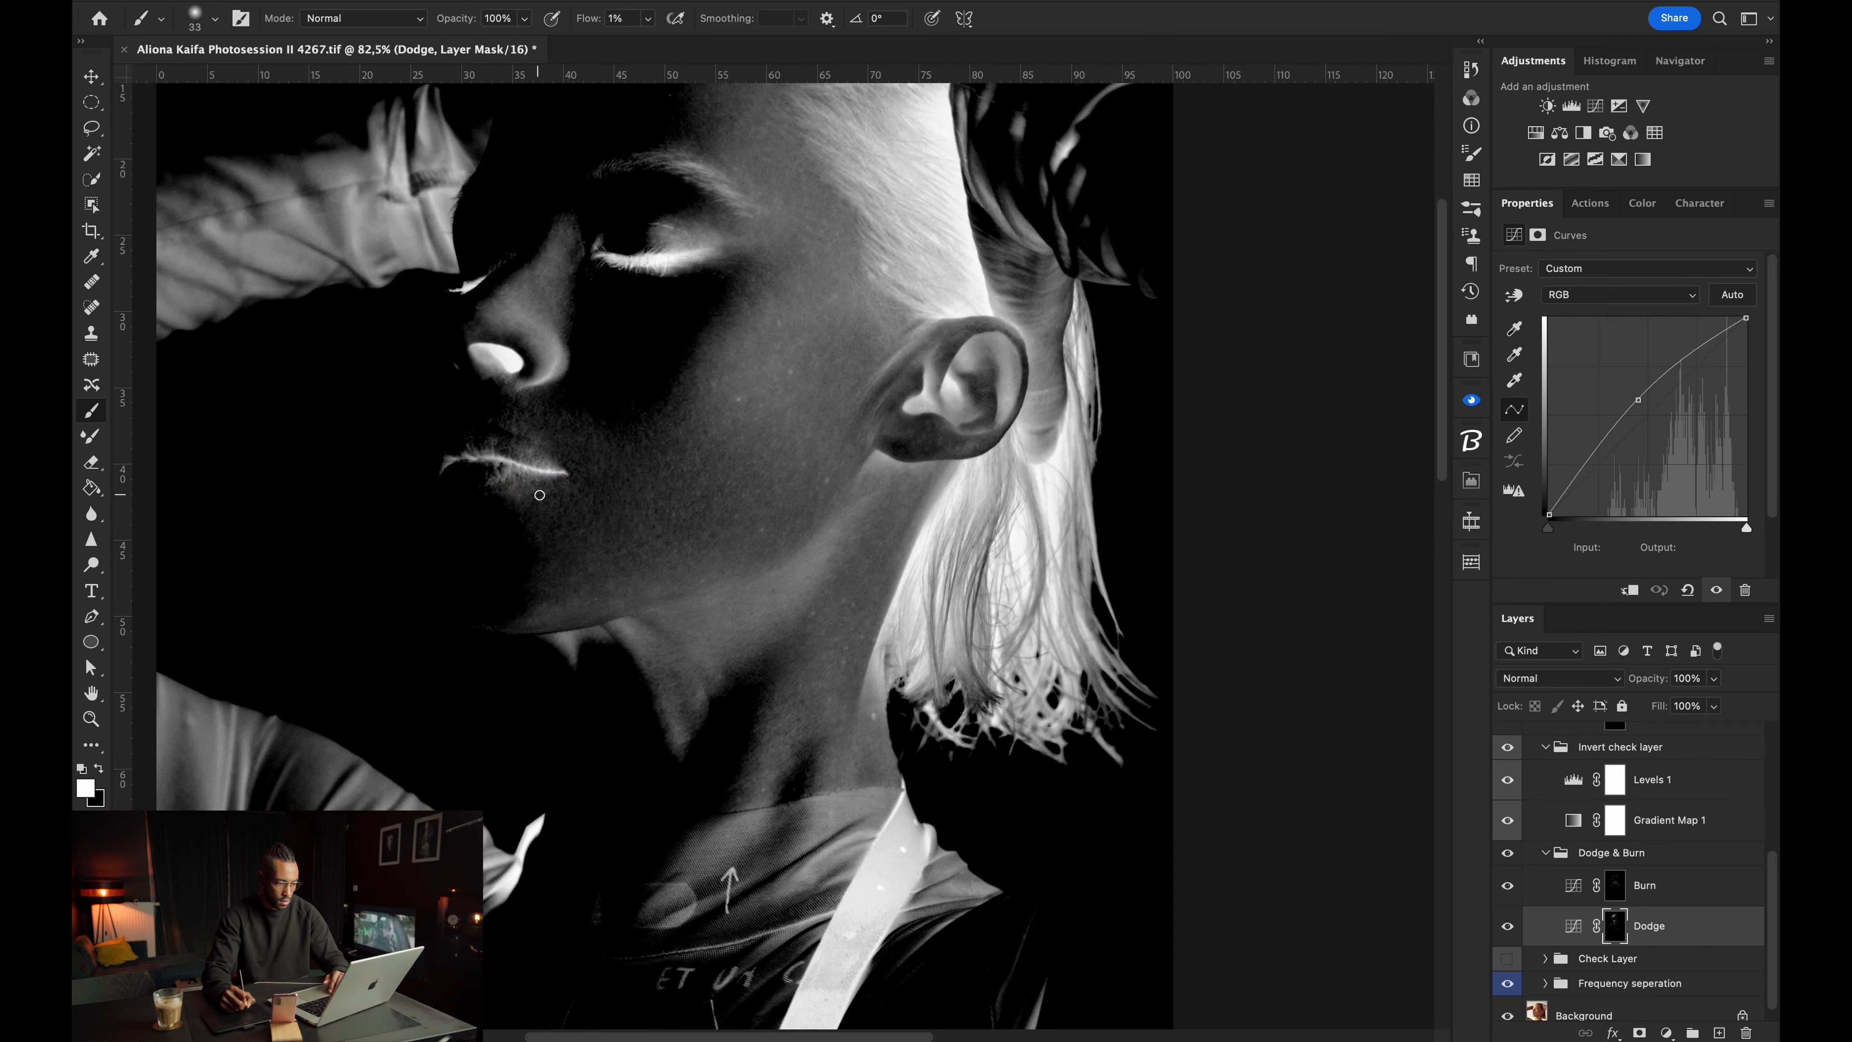
scroll(575, 438, "down", 5)
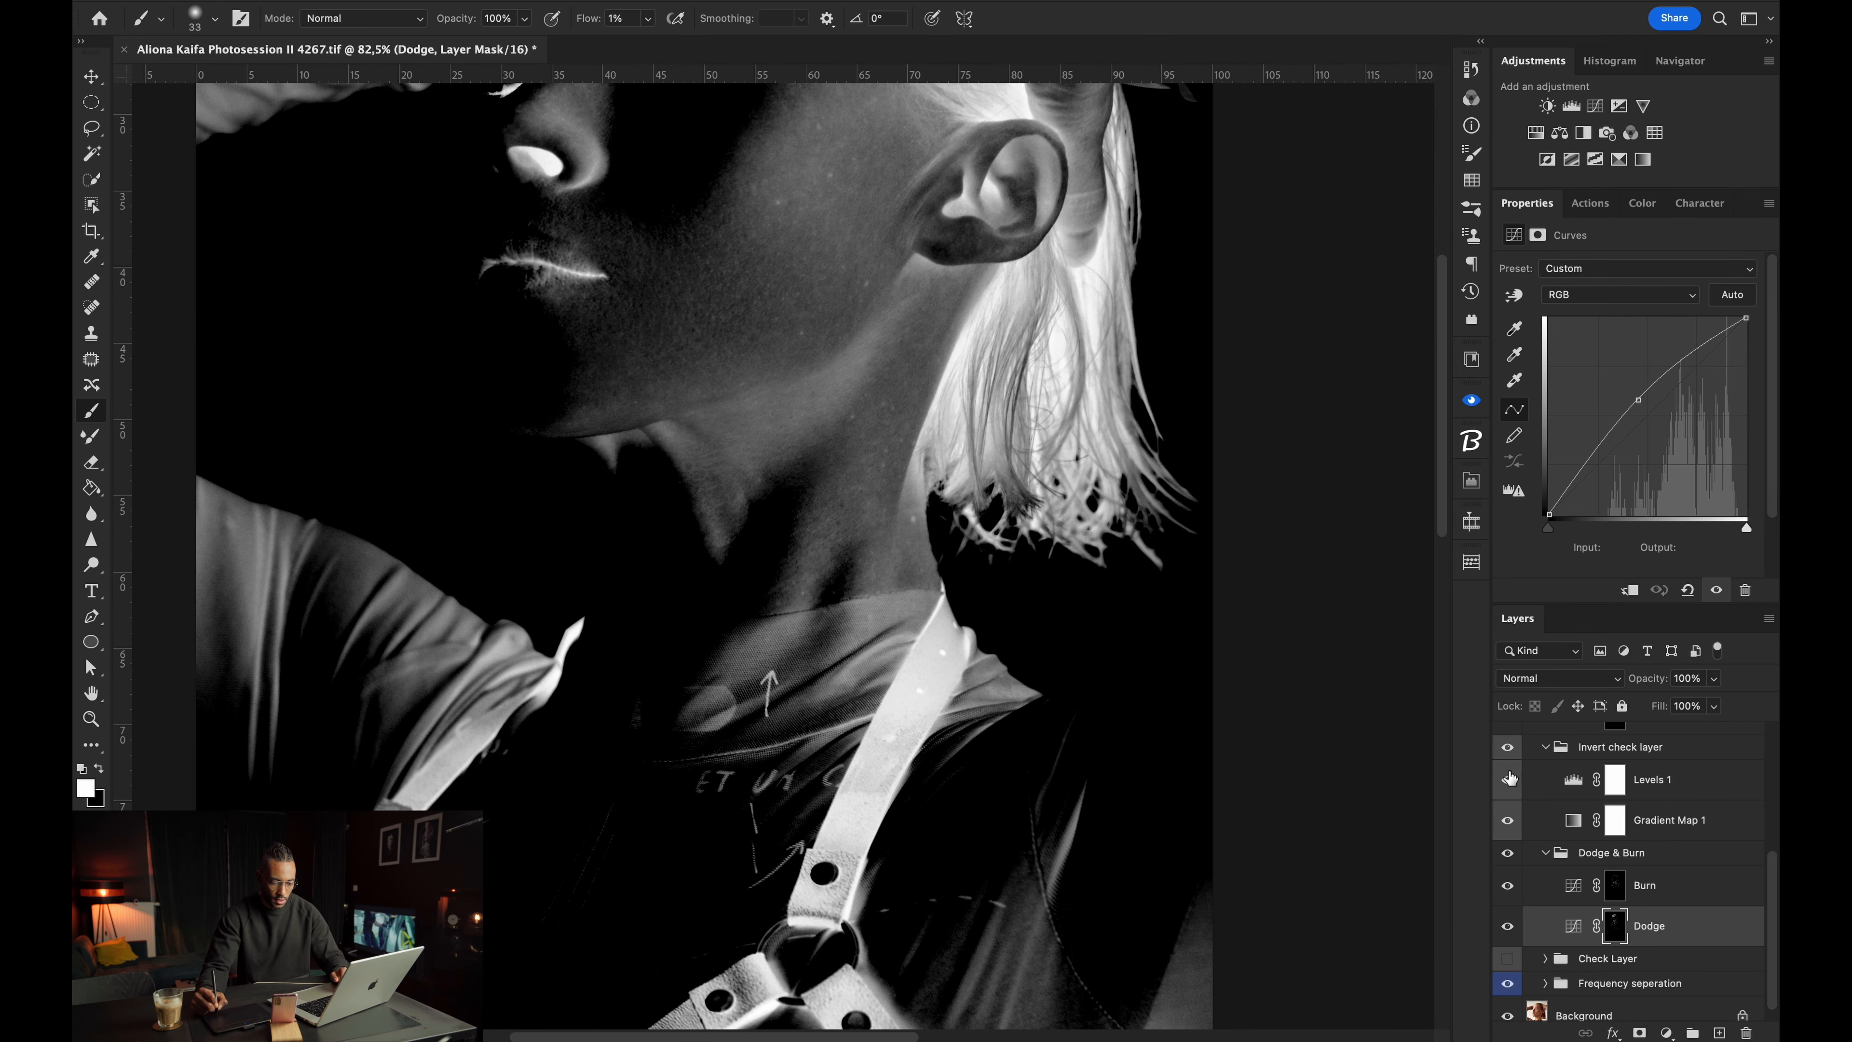
left_click(1509, 747)
left_click(1508, 853)
left_click(1508, 852)
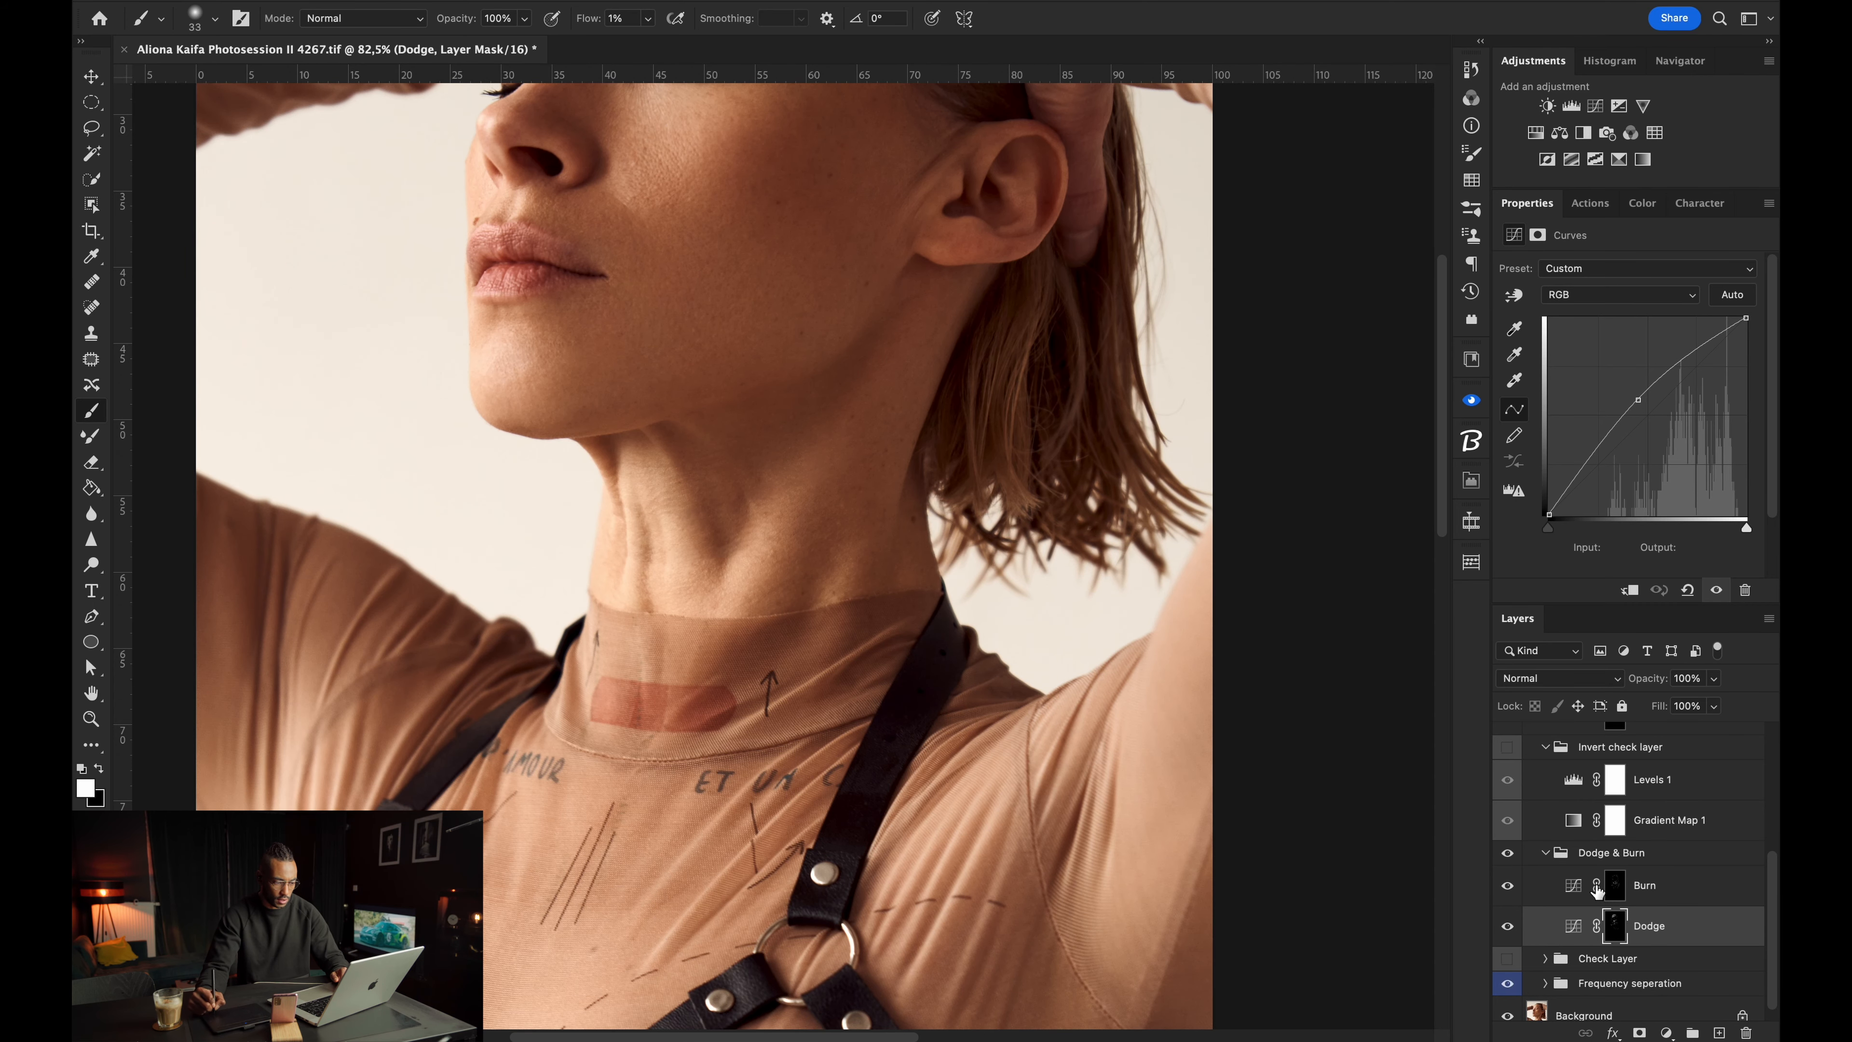
left_click(1508, 852)
left_click(1507, 853)
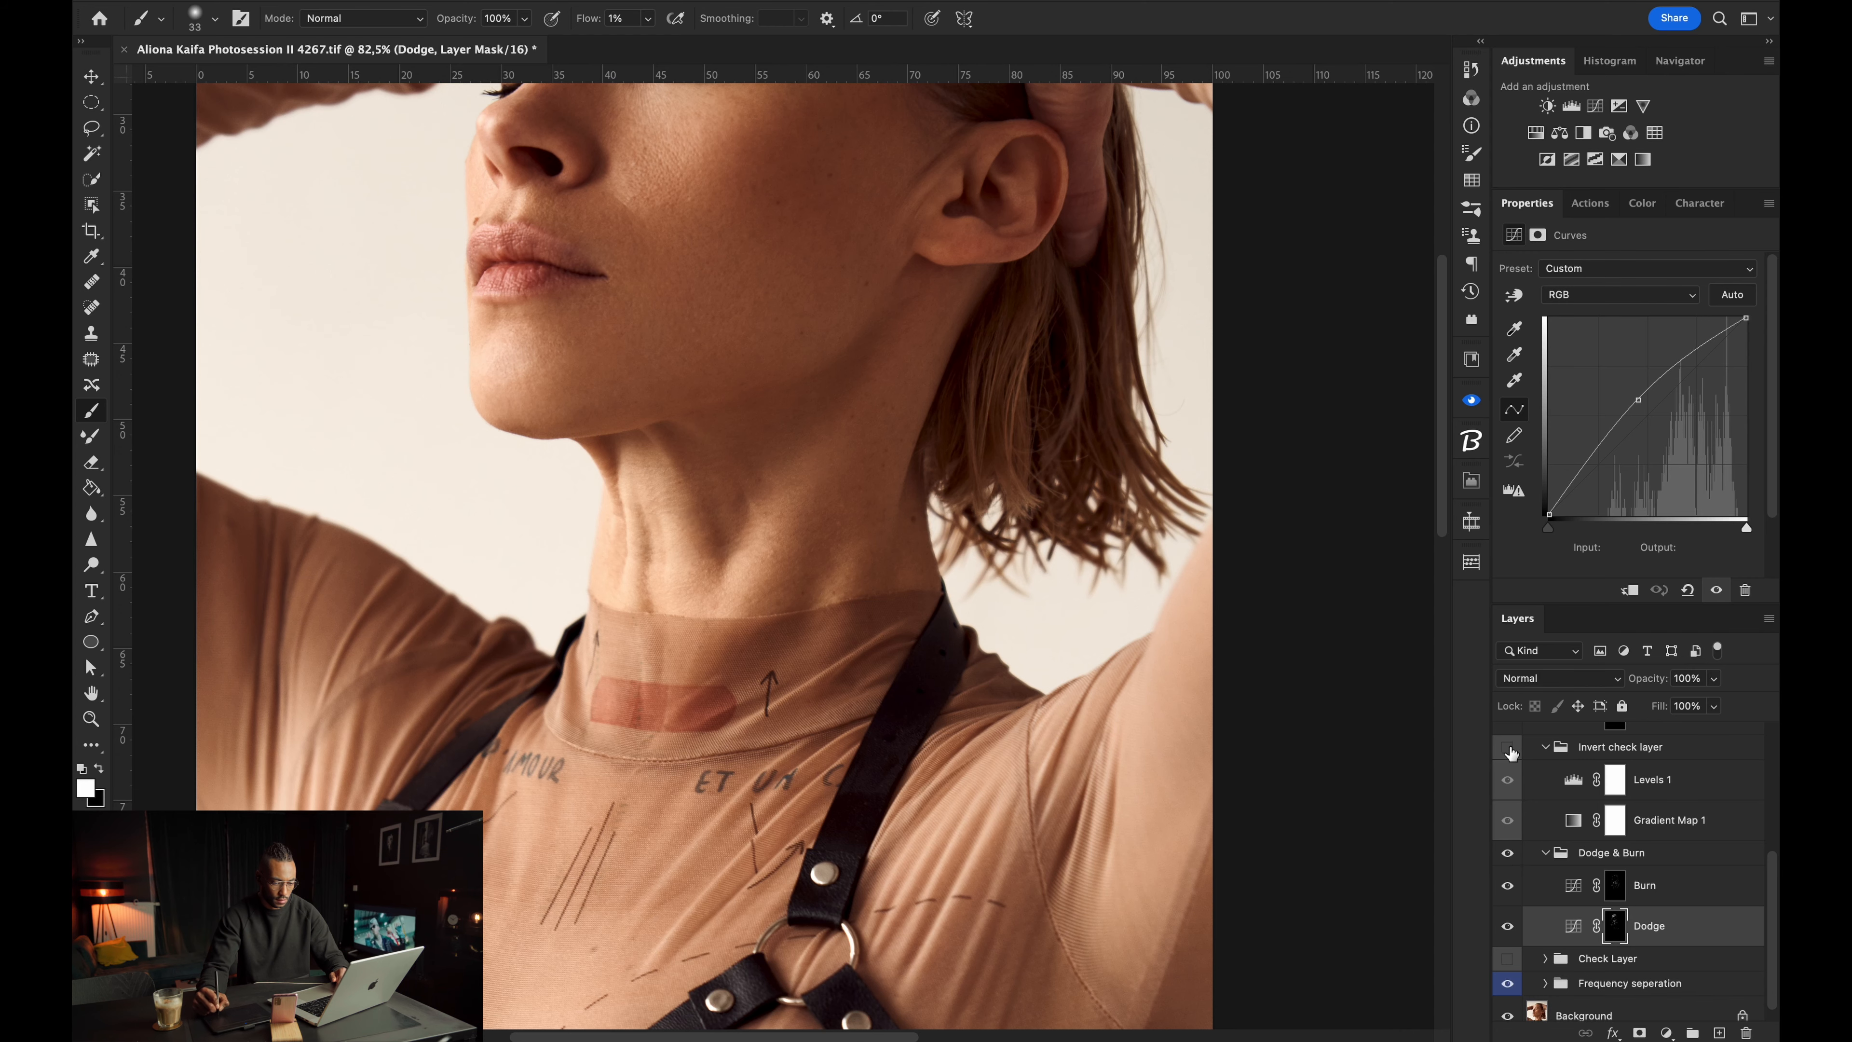
left_click(1508, 748)
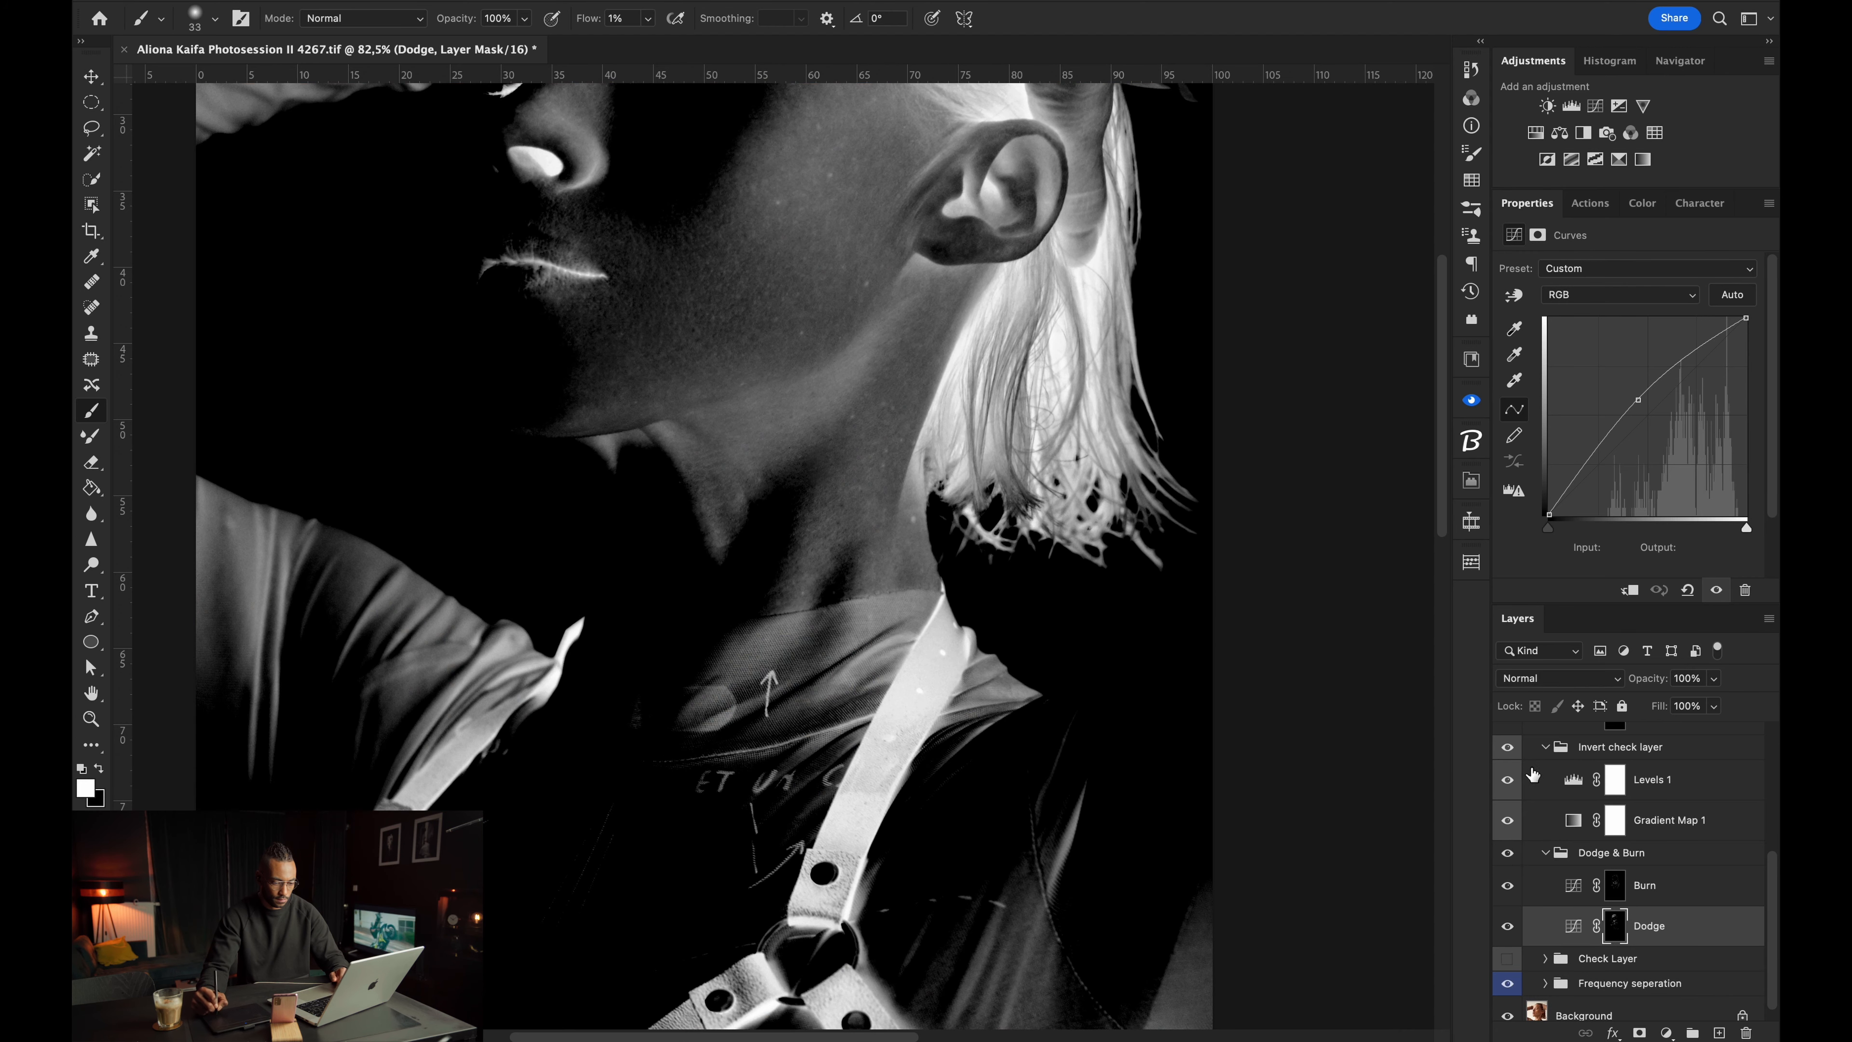
Even the neck tones below the jaw on the Burn and Dodge layers' masks in turn with brush size 32.
left_click(1617, 895)
key("bracketright")
key("bracketright")
key("bracketright")
key("bracketright")
key("bracketleft")
key("bracketleft")
key("bracketleft")
key("bracketleft")
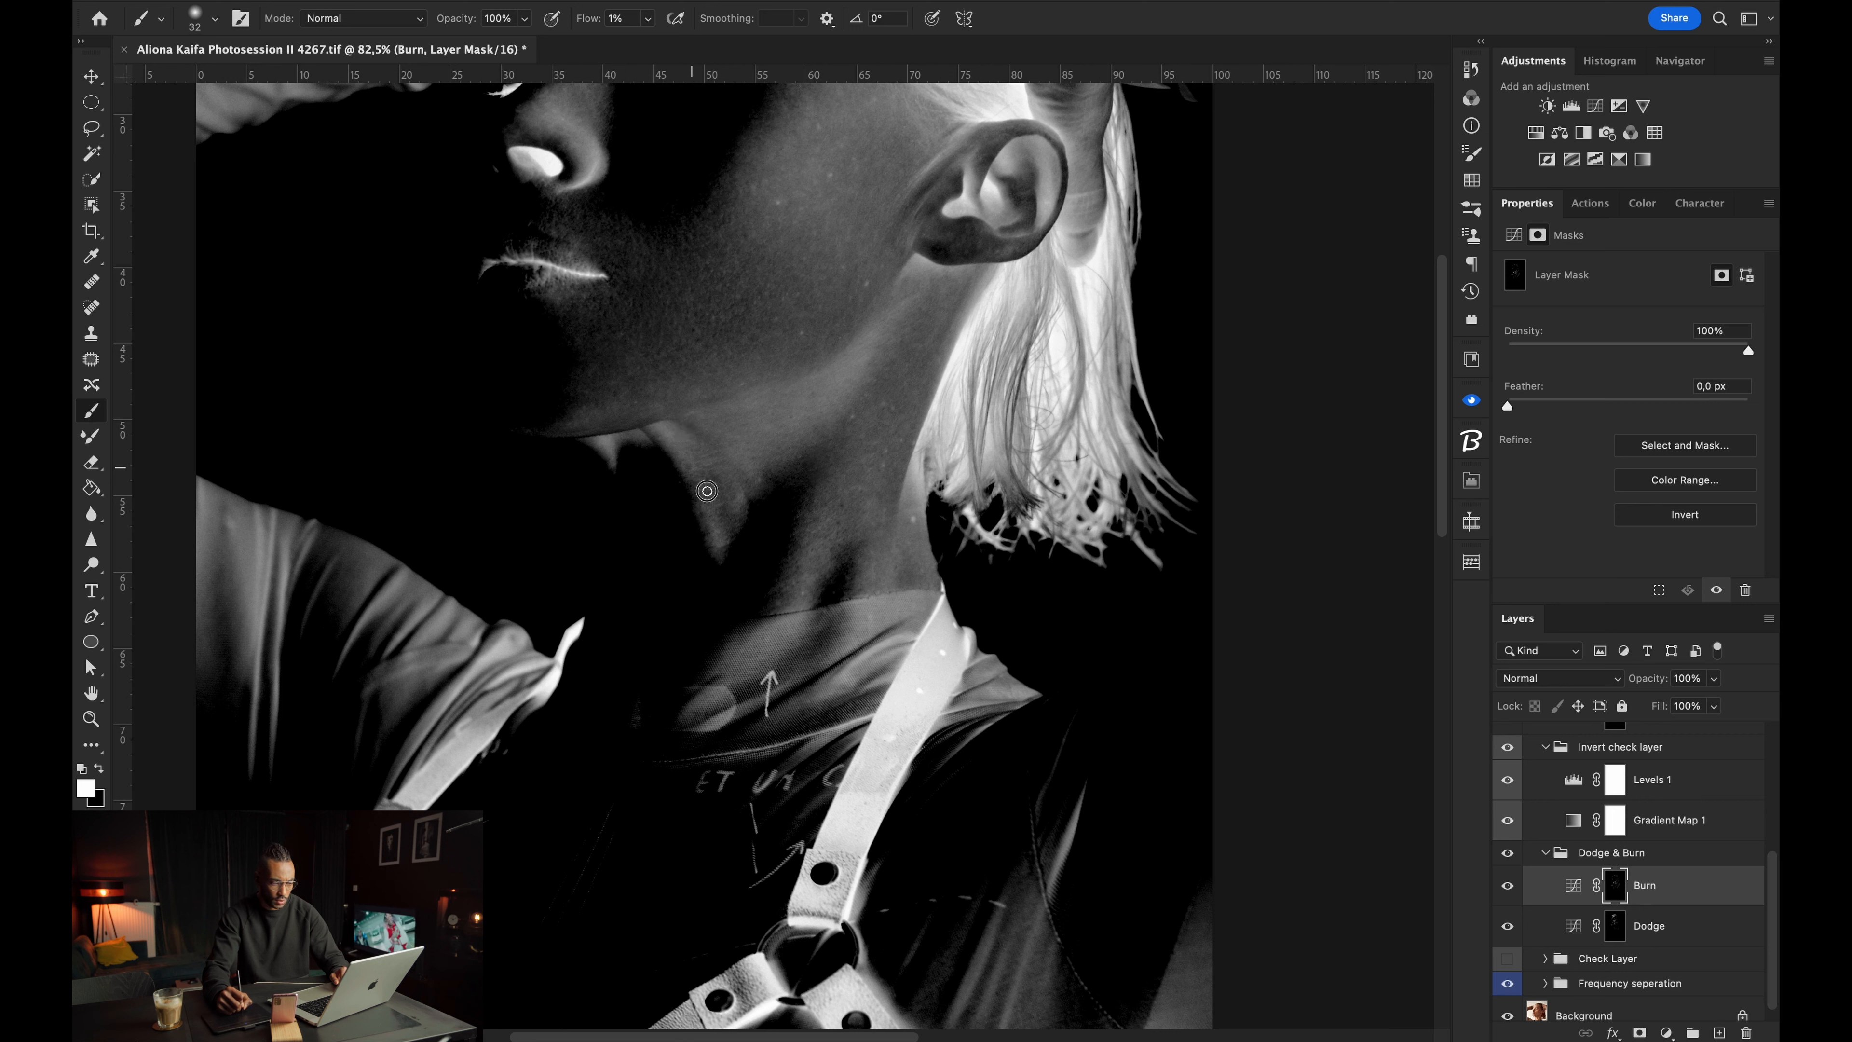
left_click_drag(1590, 903, 1588, 893)
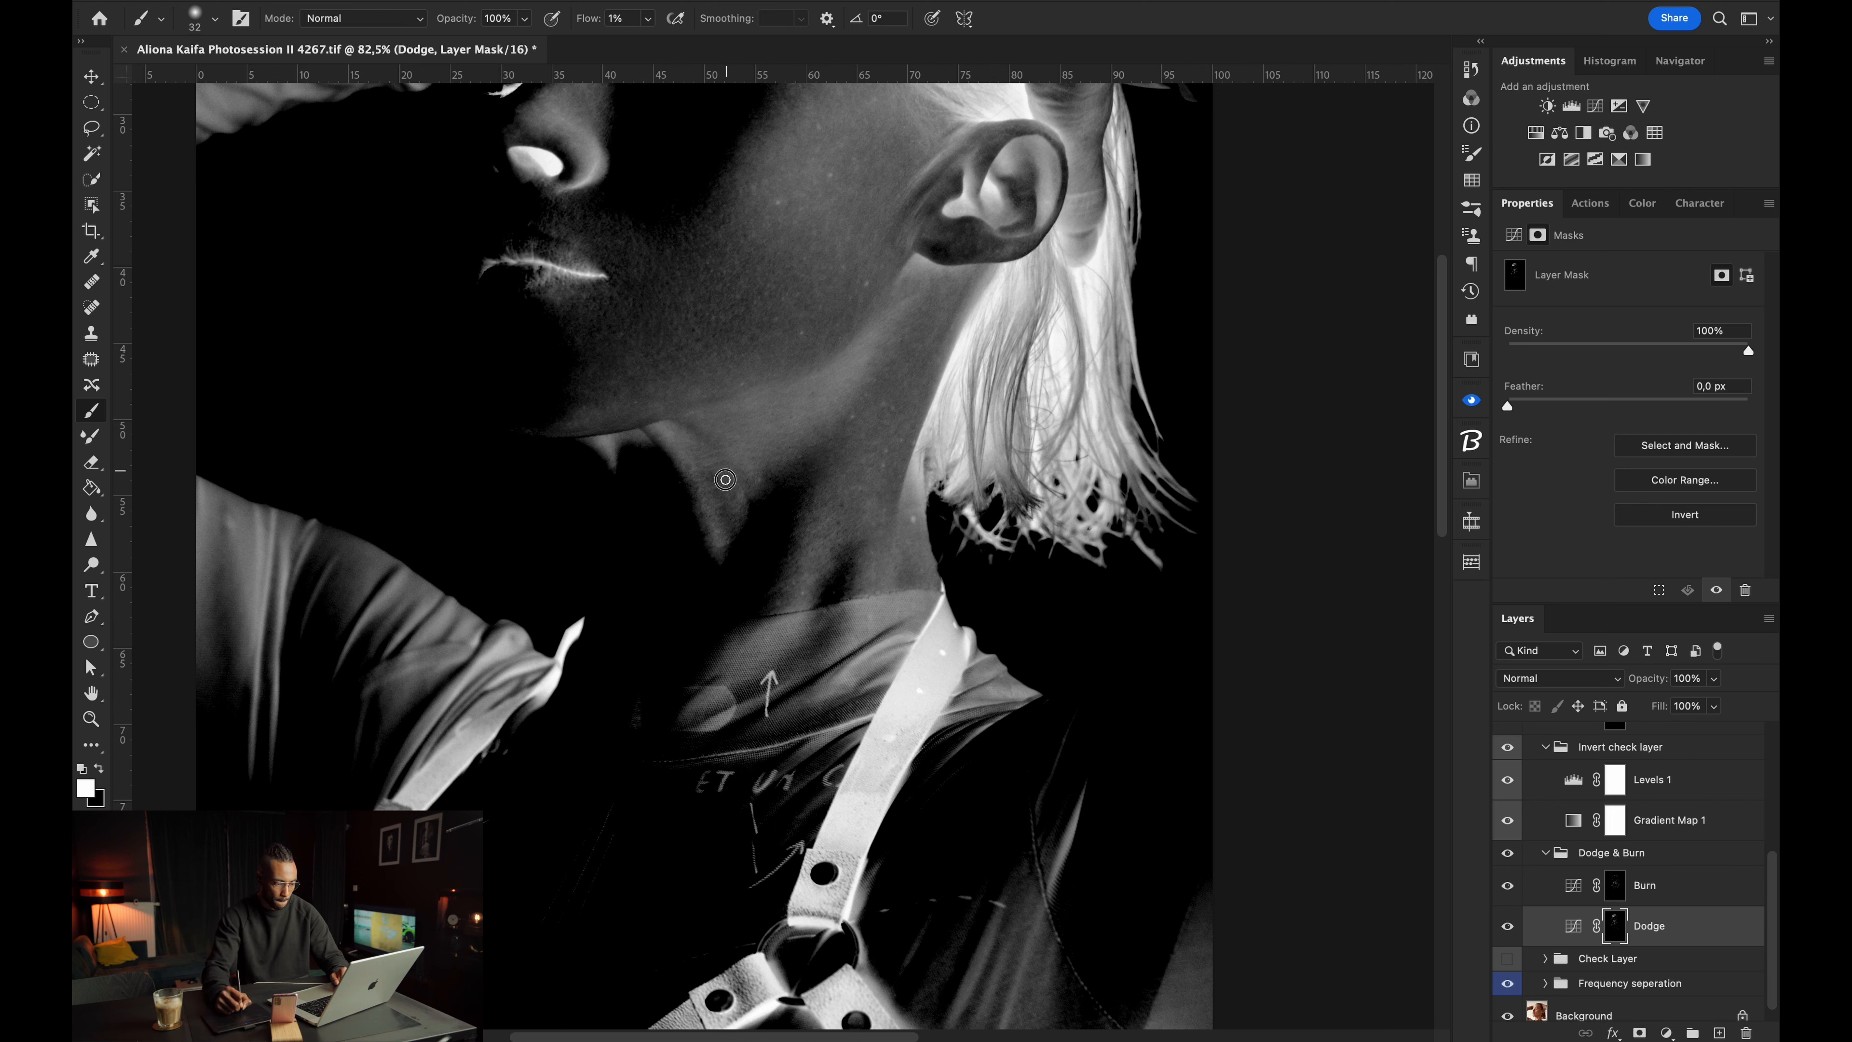
Brighten the check view by setting Levels 1 to shadow input 0, midtone input 2,02 and highlight input 217.
left_click(1573, 779)
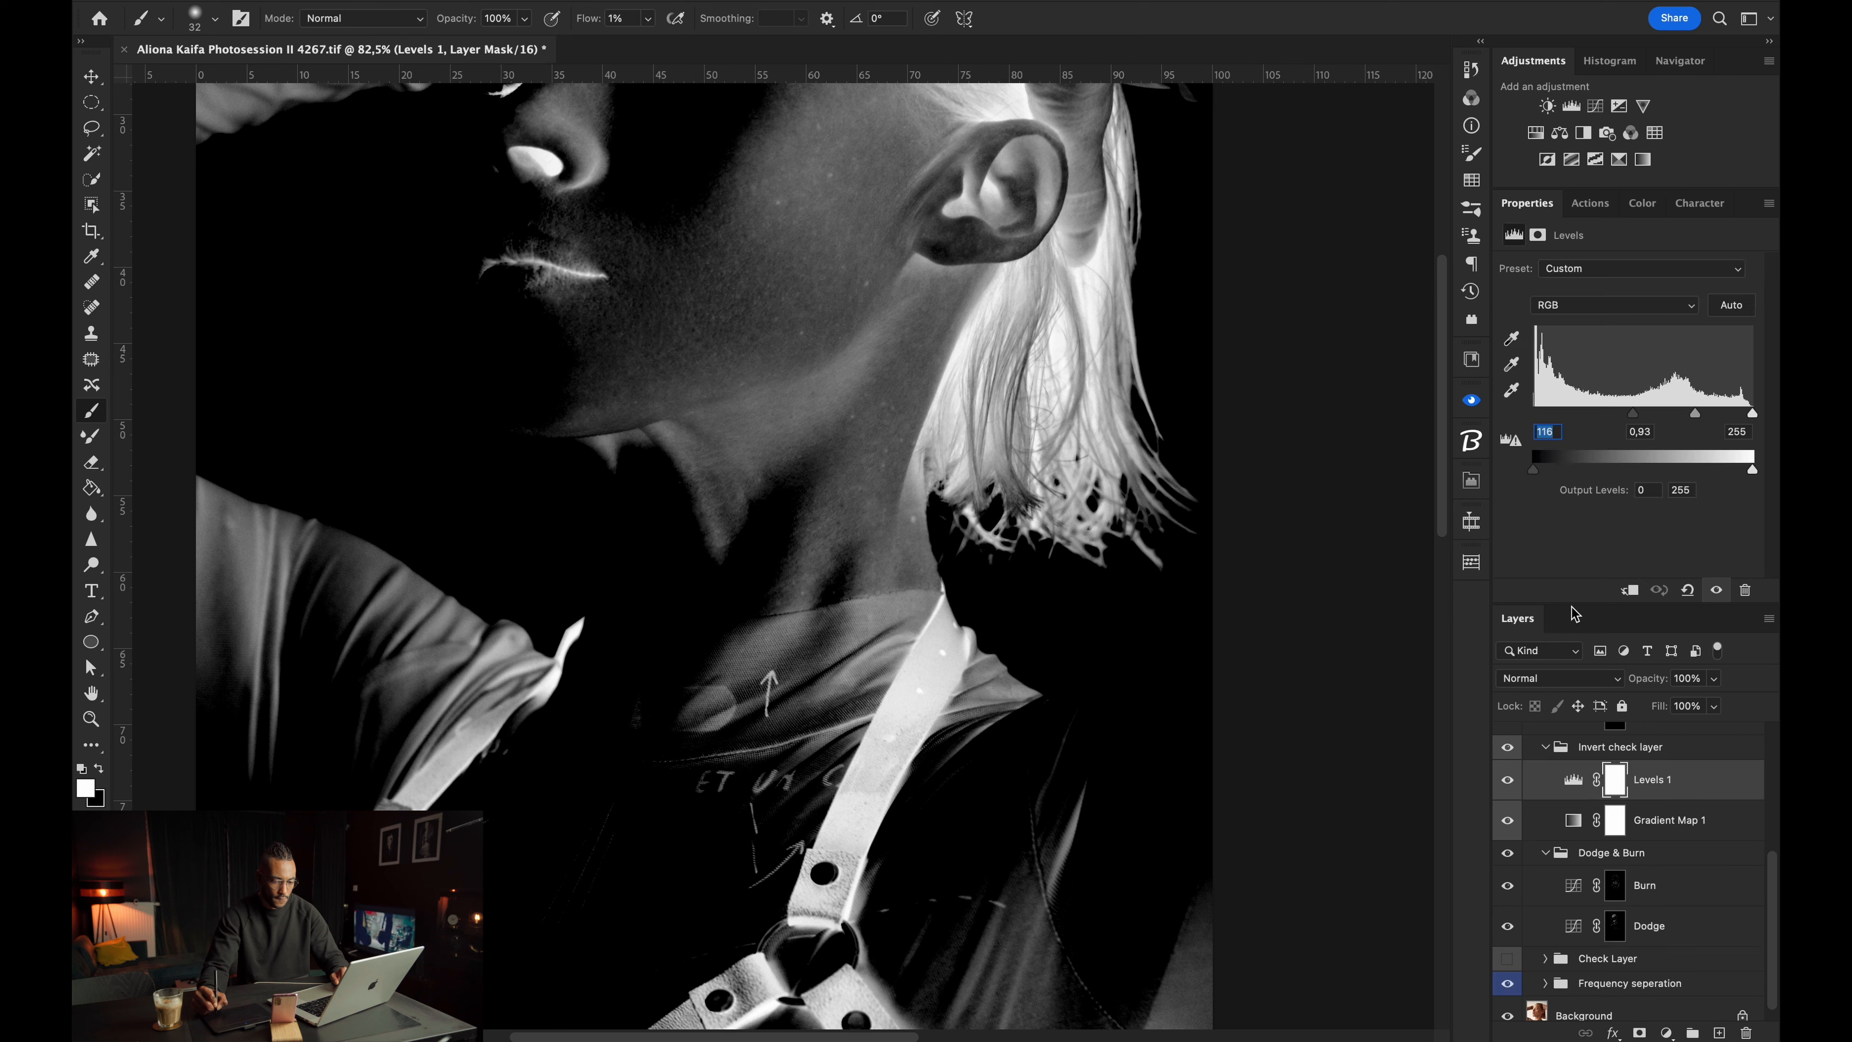
left_click_drag(1633, 413, 1560, 414)
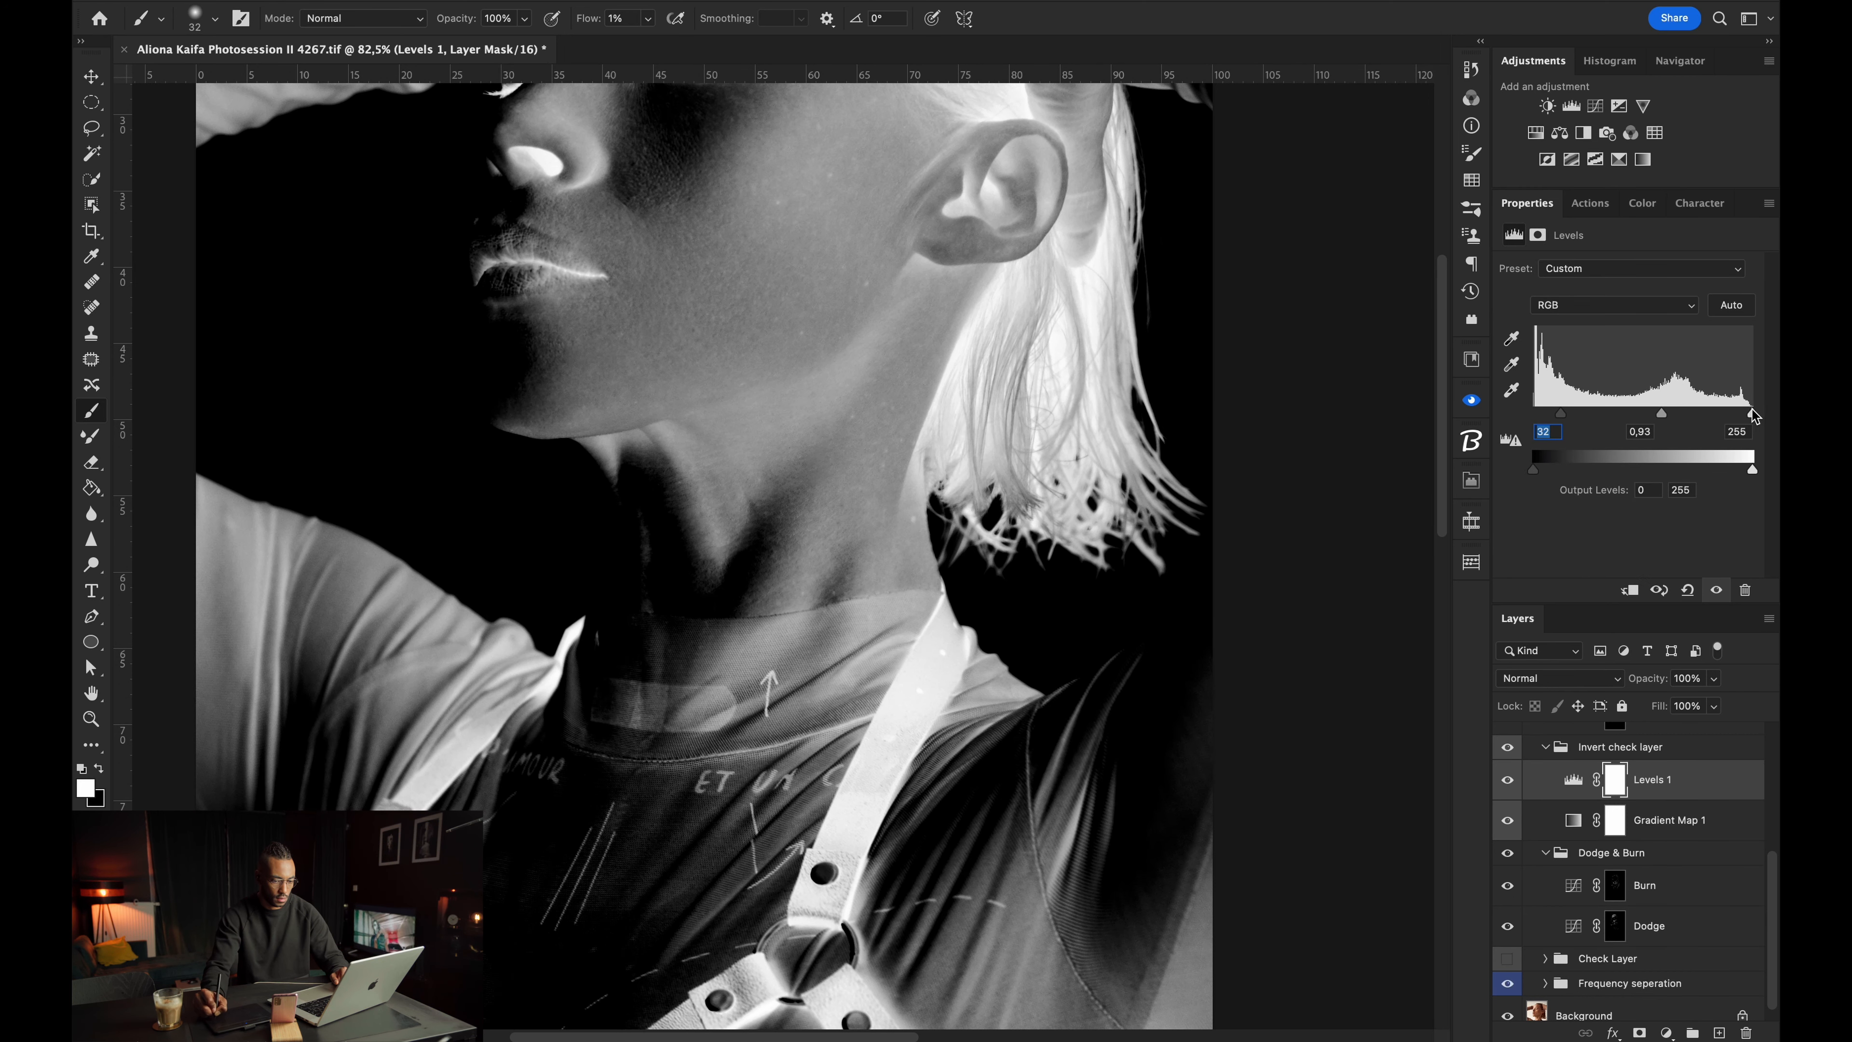
left_click_drag(1752, 413, 1719, 413)
mouse_move(1560, 413)
left_mouse_down()
mouse_move(1533, 423)
mouse_move(1620, 414)
mouse_move(1590, 414)
left_mouse_up()
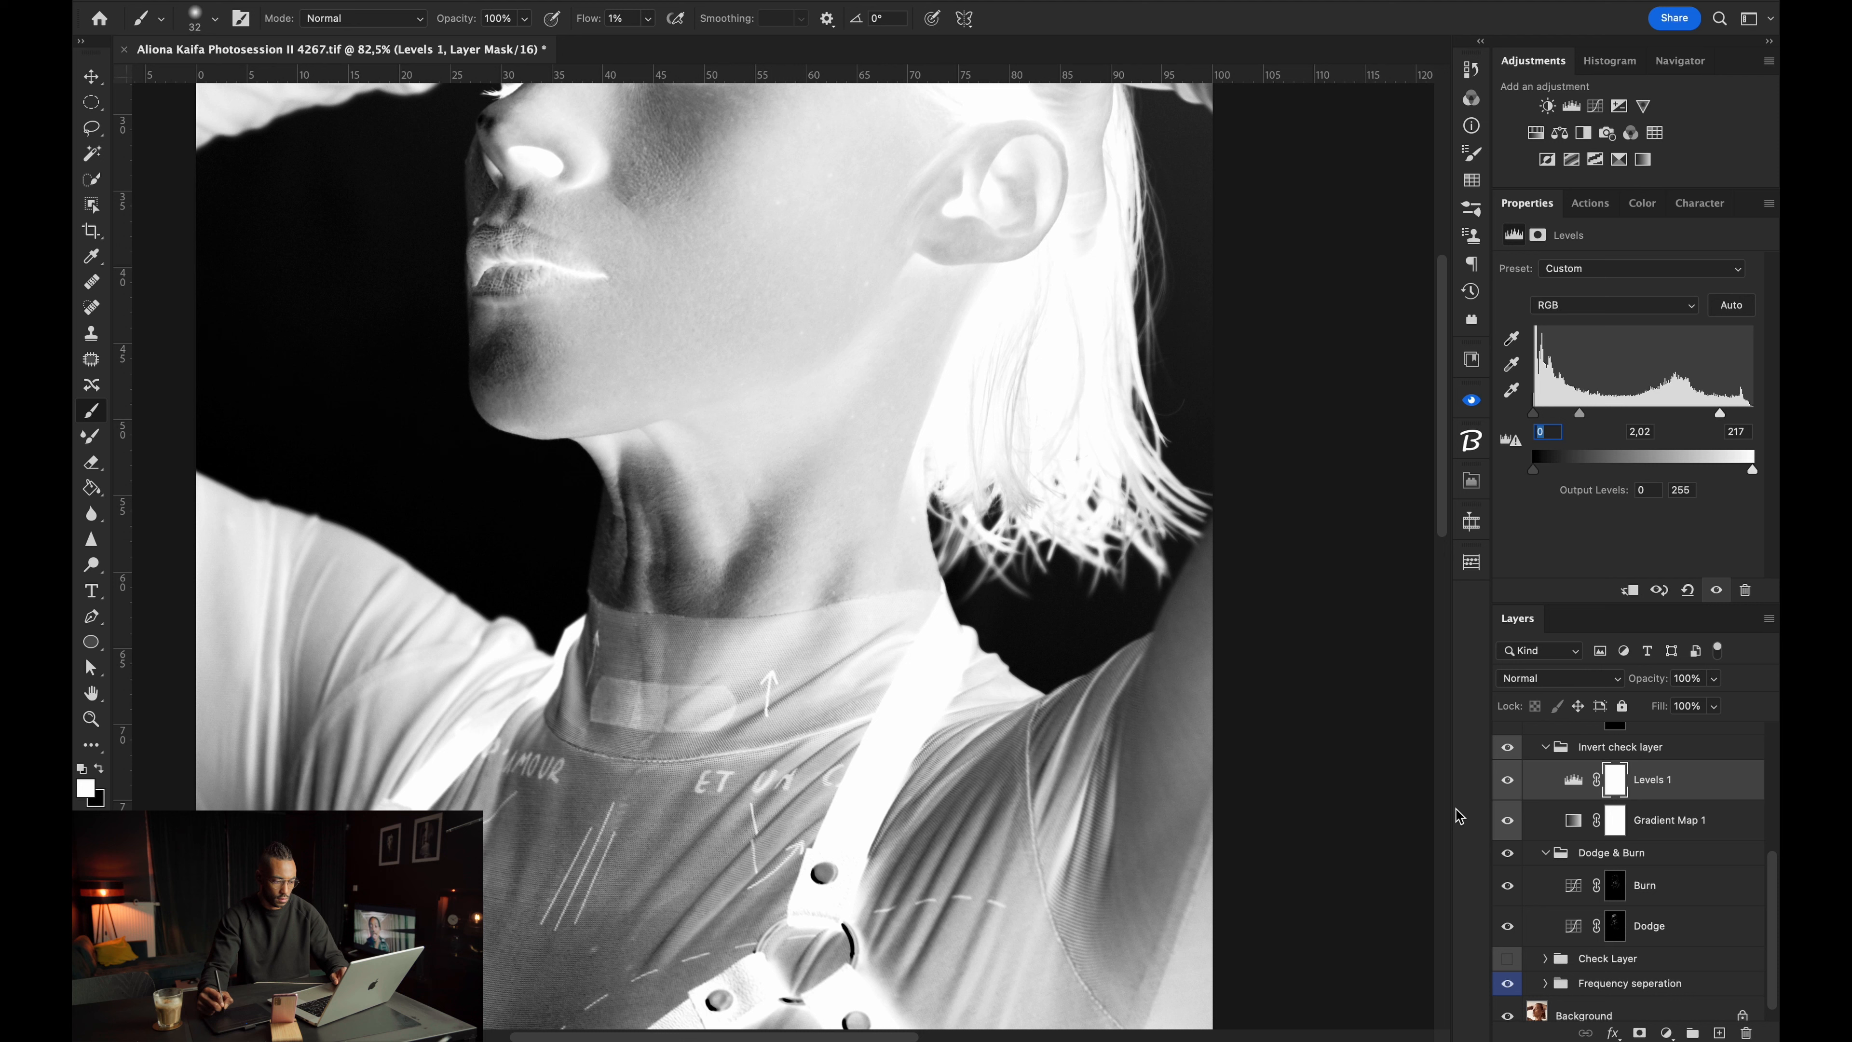
Refine the dark patches on the lower neck on the Burn and Dodge masks in turn, with the brush reduced to size 15.
left_click(1615, 886)
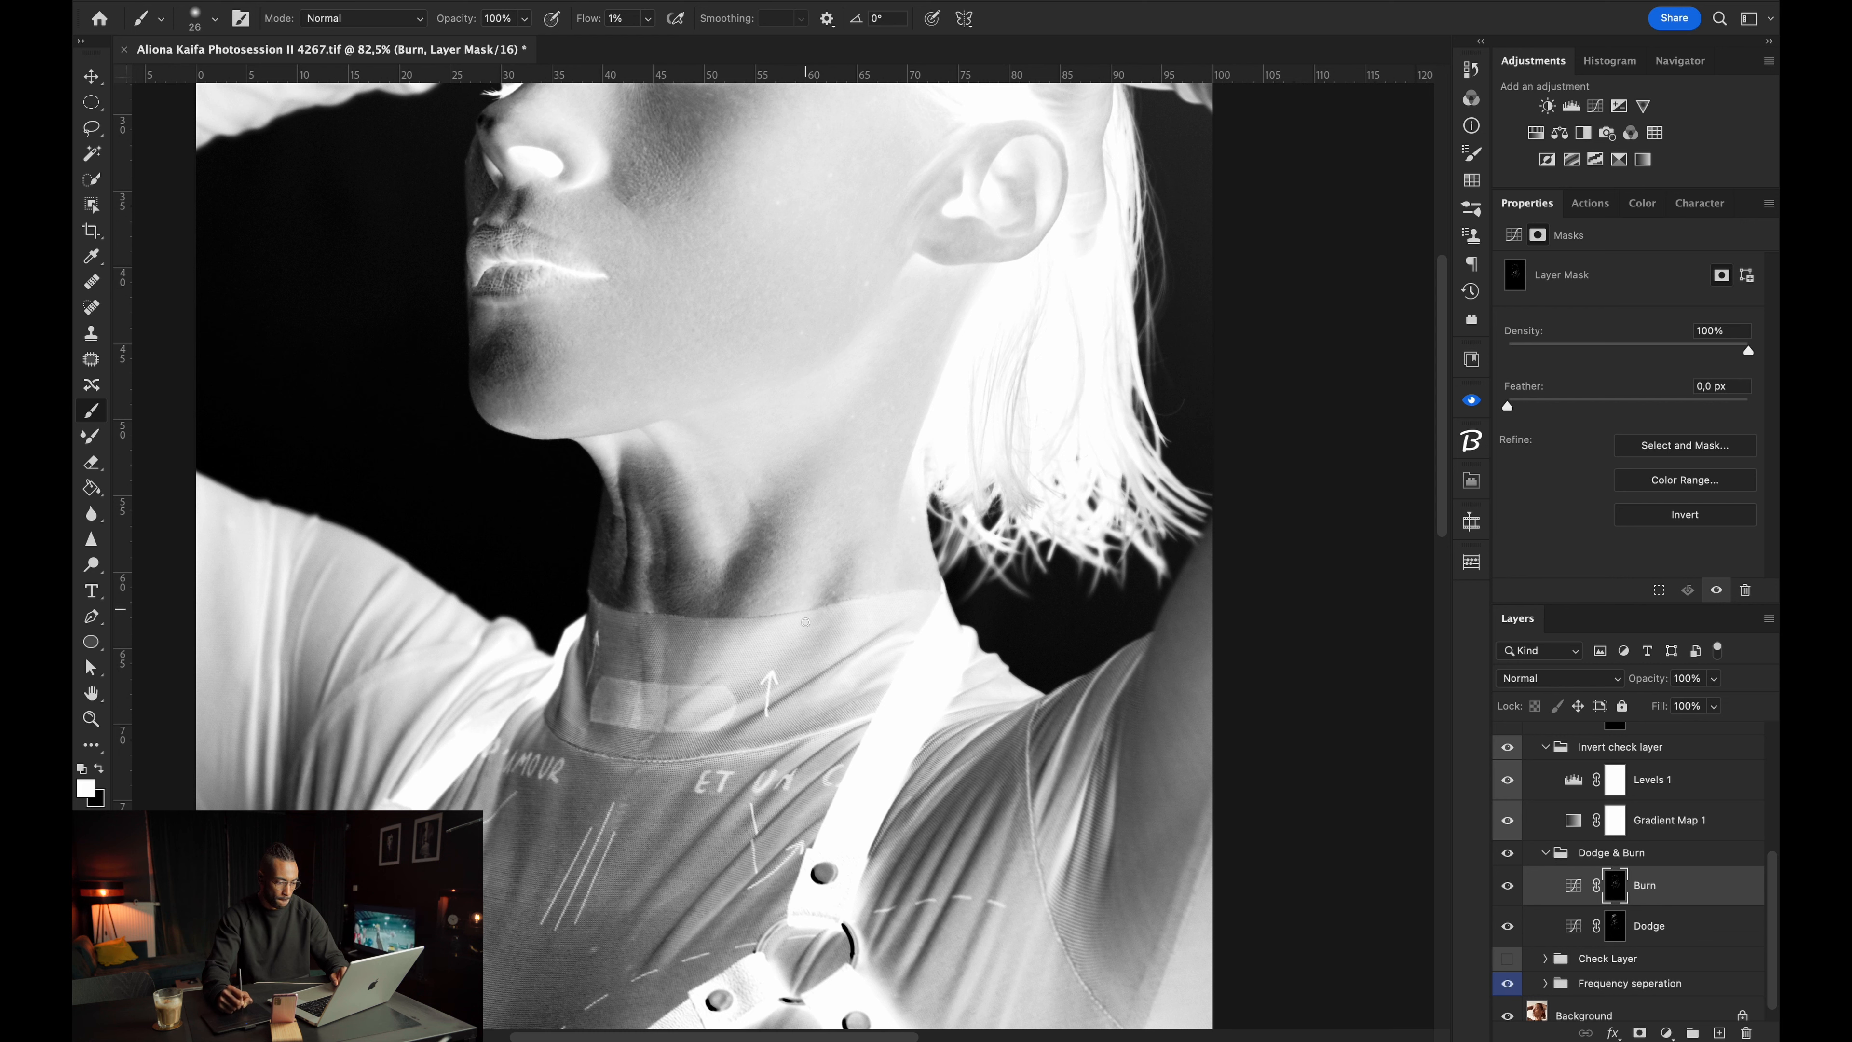
key("bracketleft")
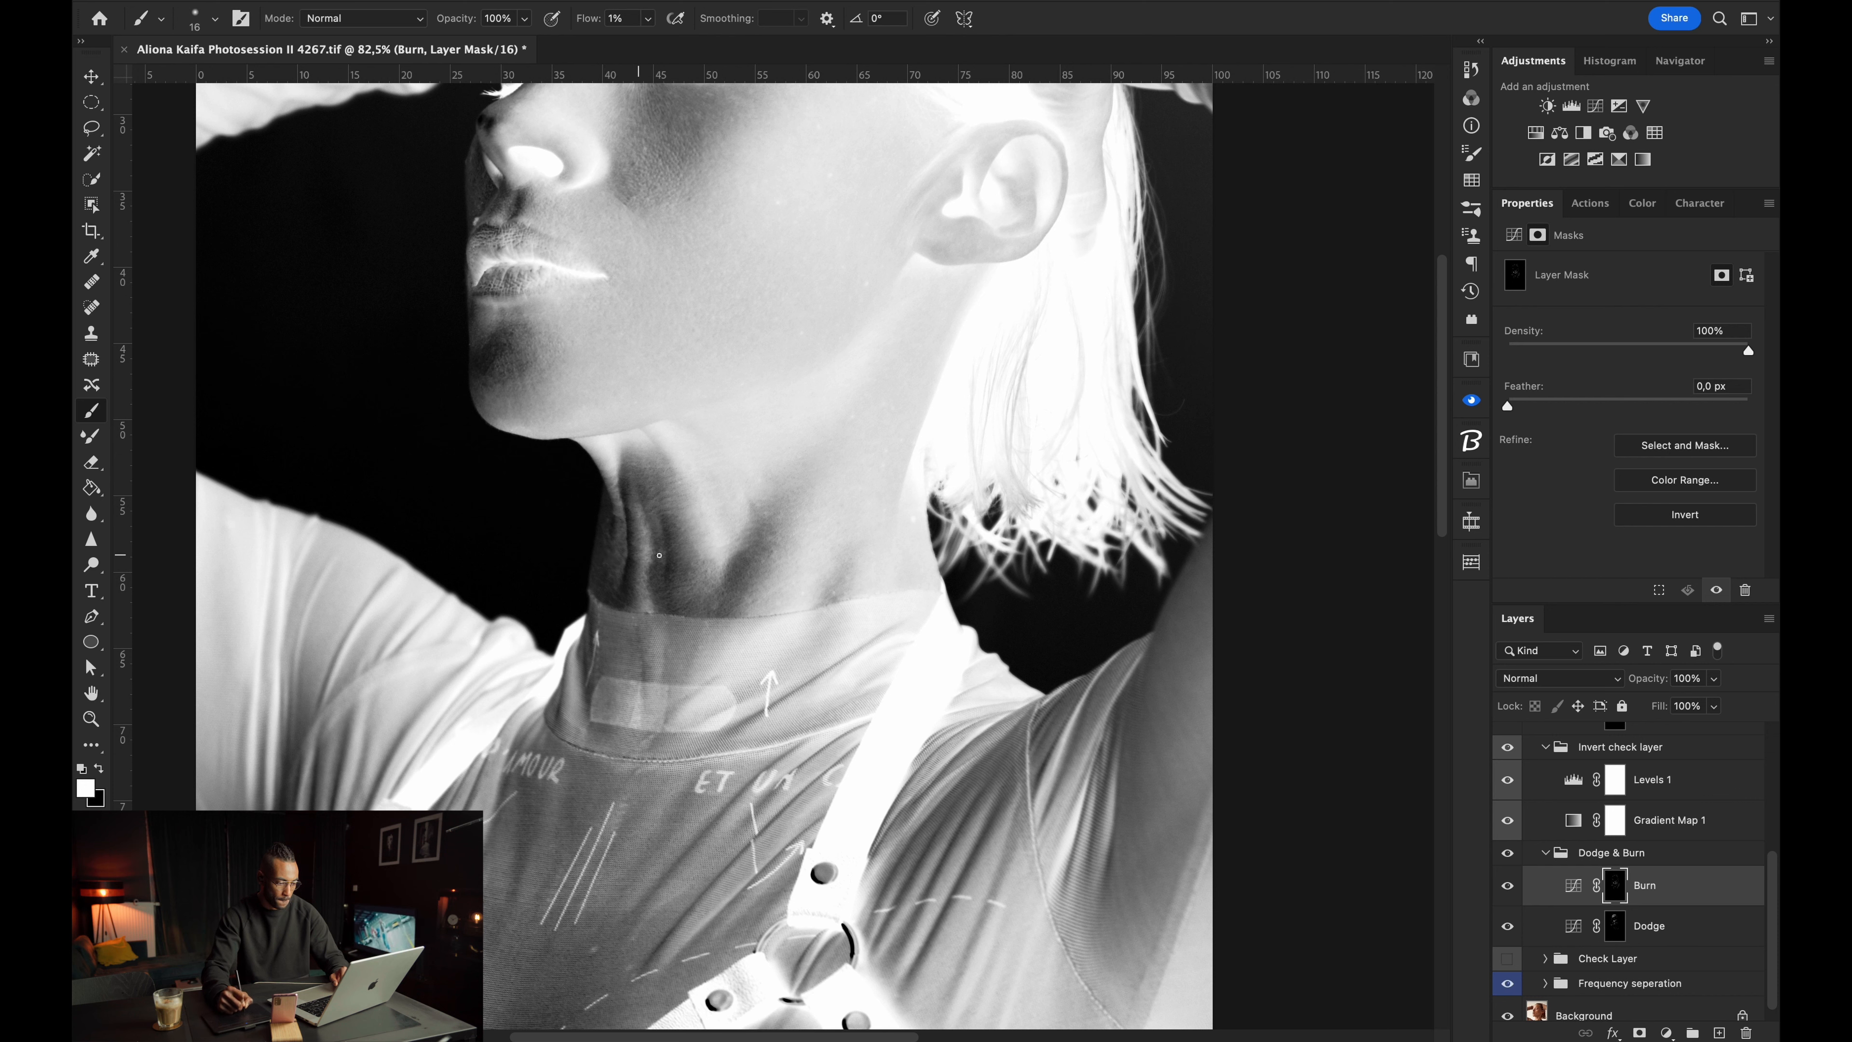
key("alt+bracketleft")
left_click_drag(644, 553, 614, 573)
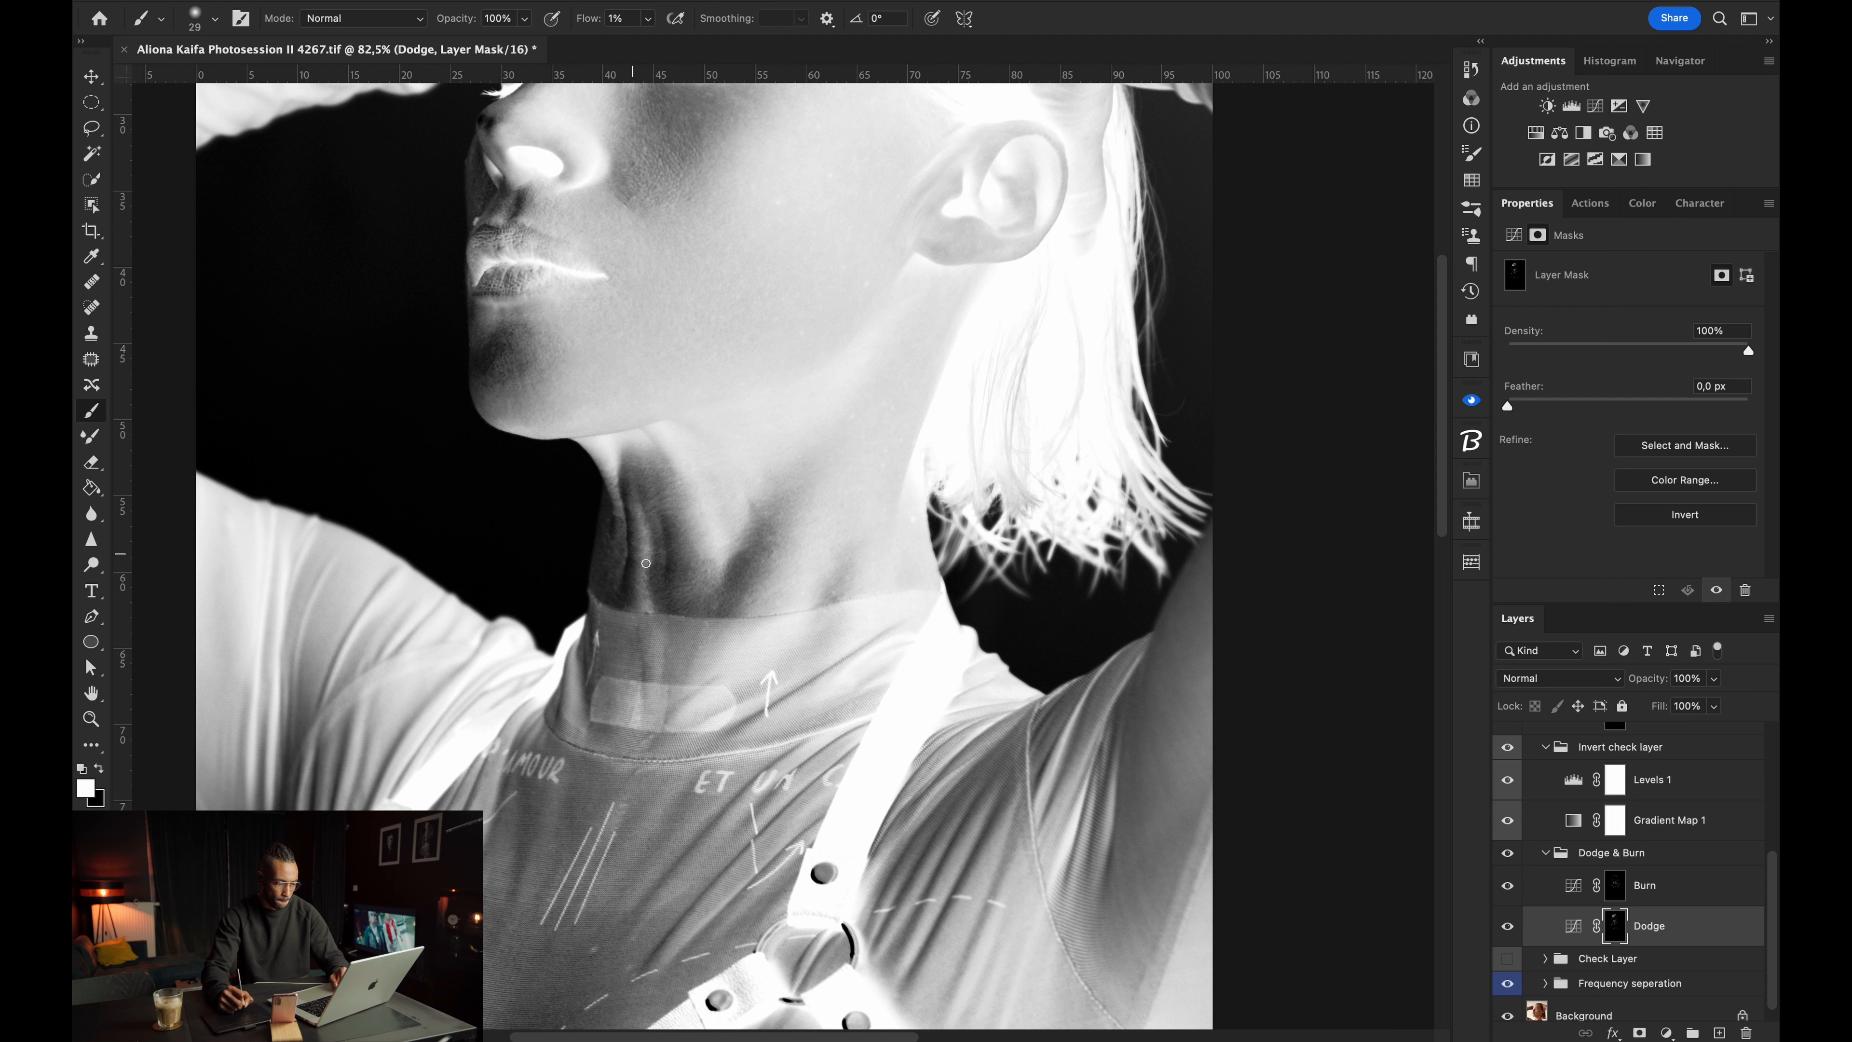
left_click_drag(662, 568, 662, 553)
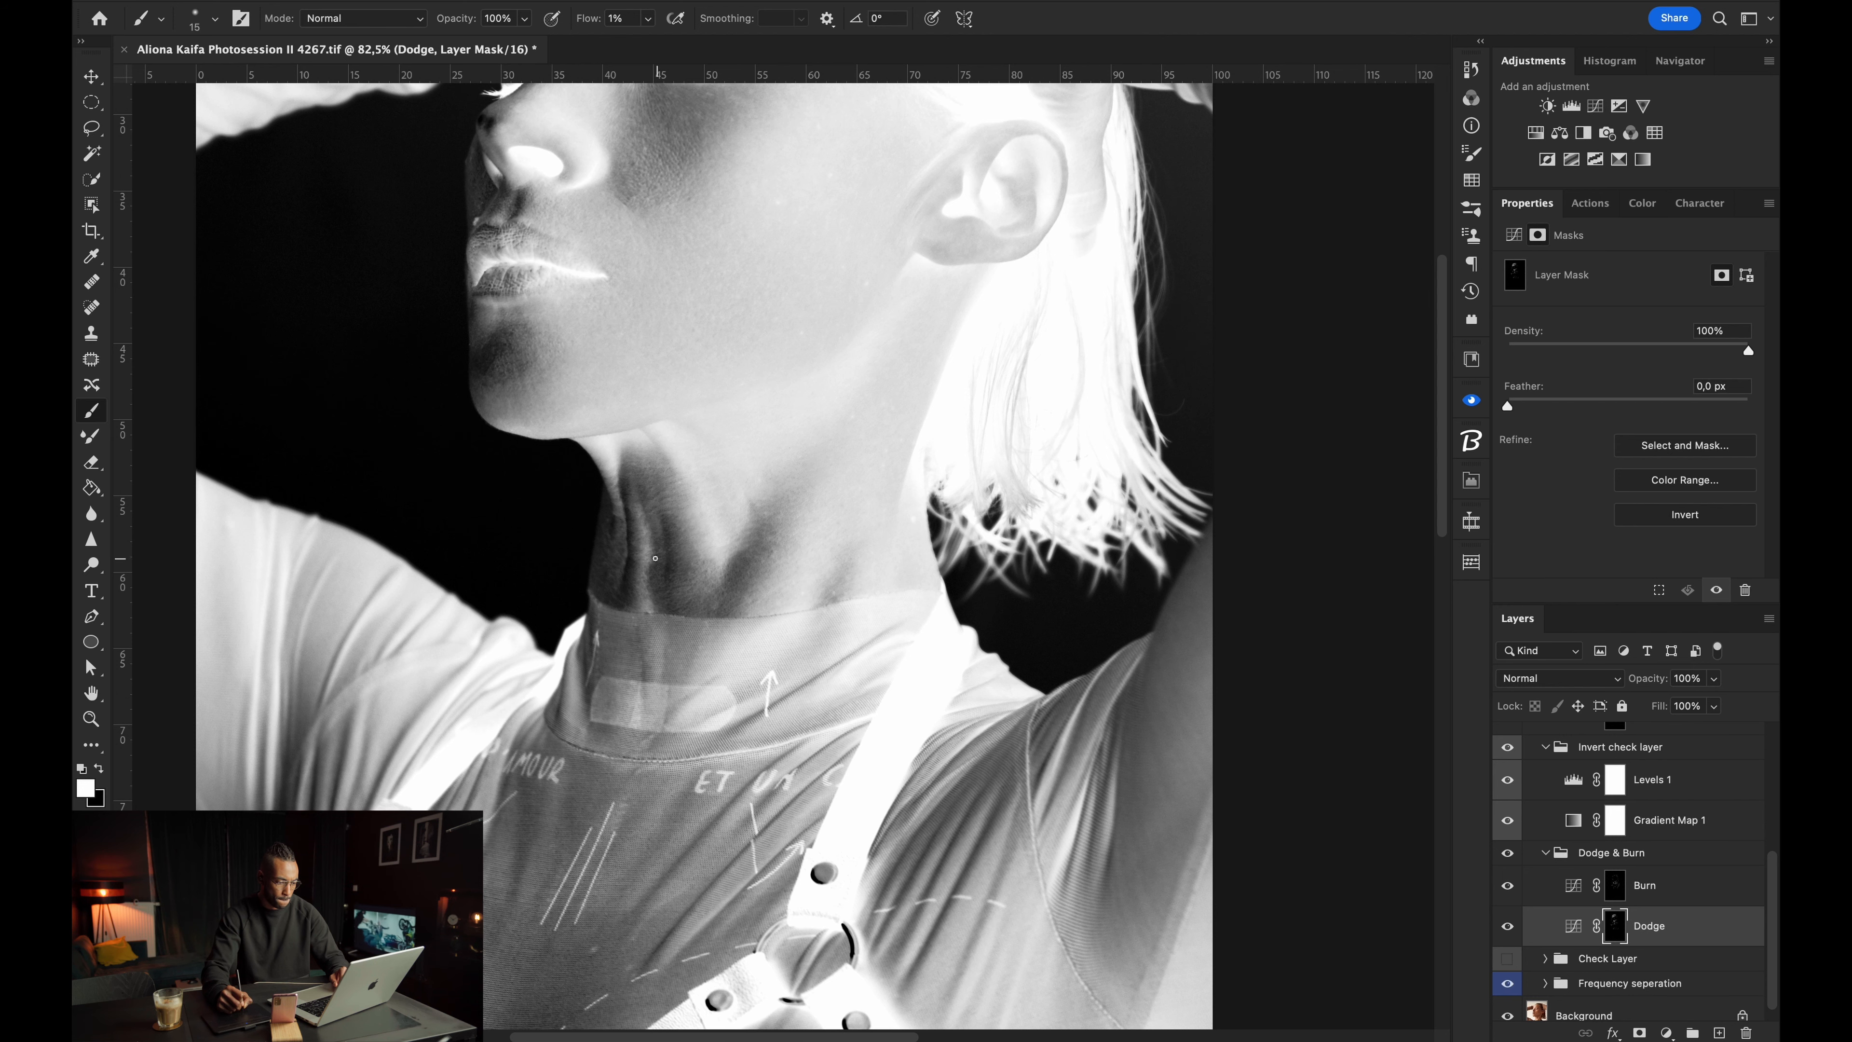
left_click_drag(636, 666, 561, 638)
Hide the Invert check layer group and compare the whole normal portrait with and without the Dodge & Burn group.
left_click(1507, 747)
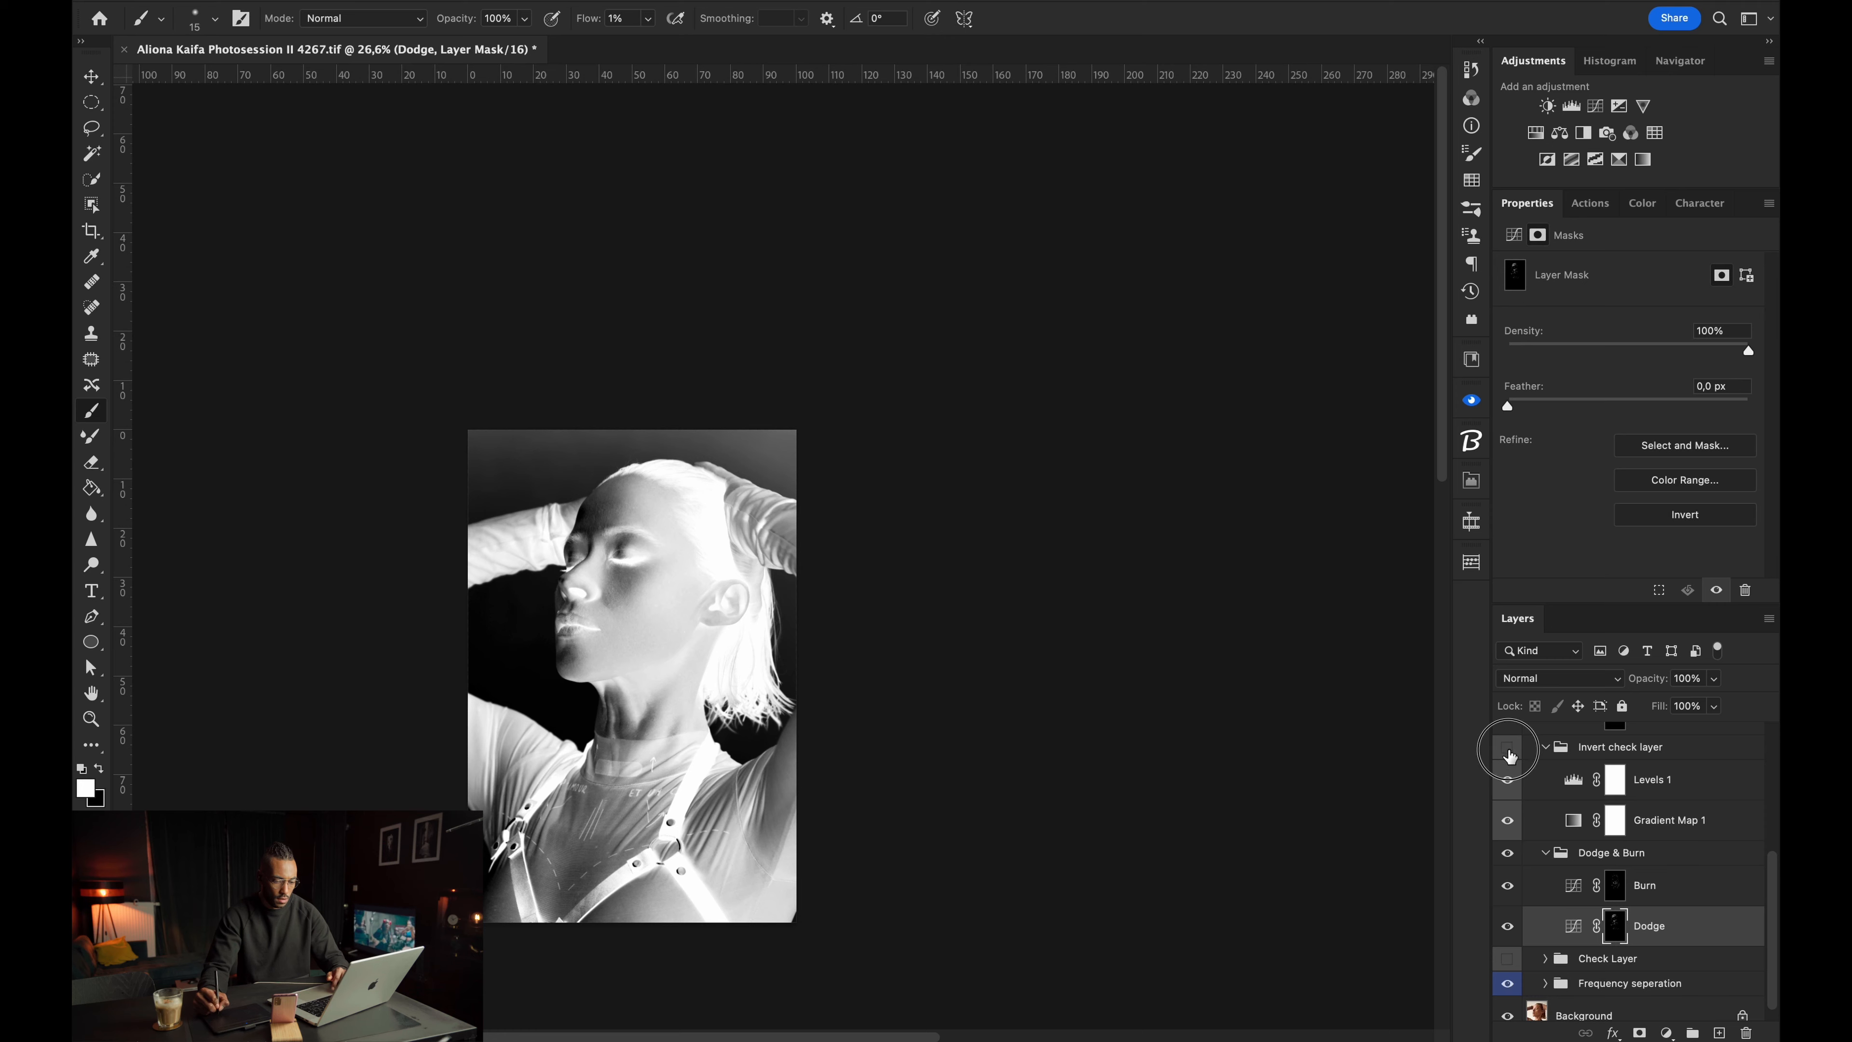
left_click_drag(686, 631, 736, 571)
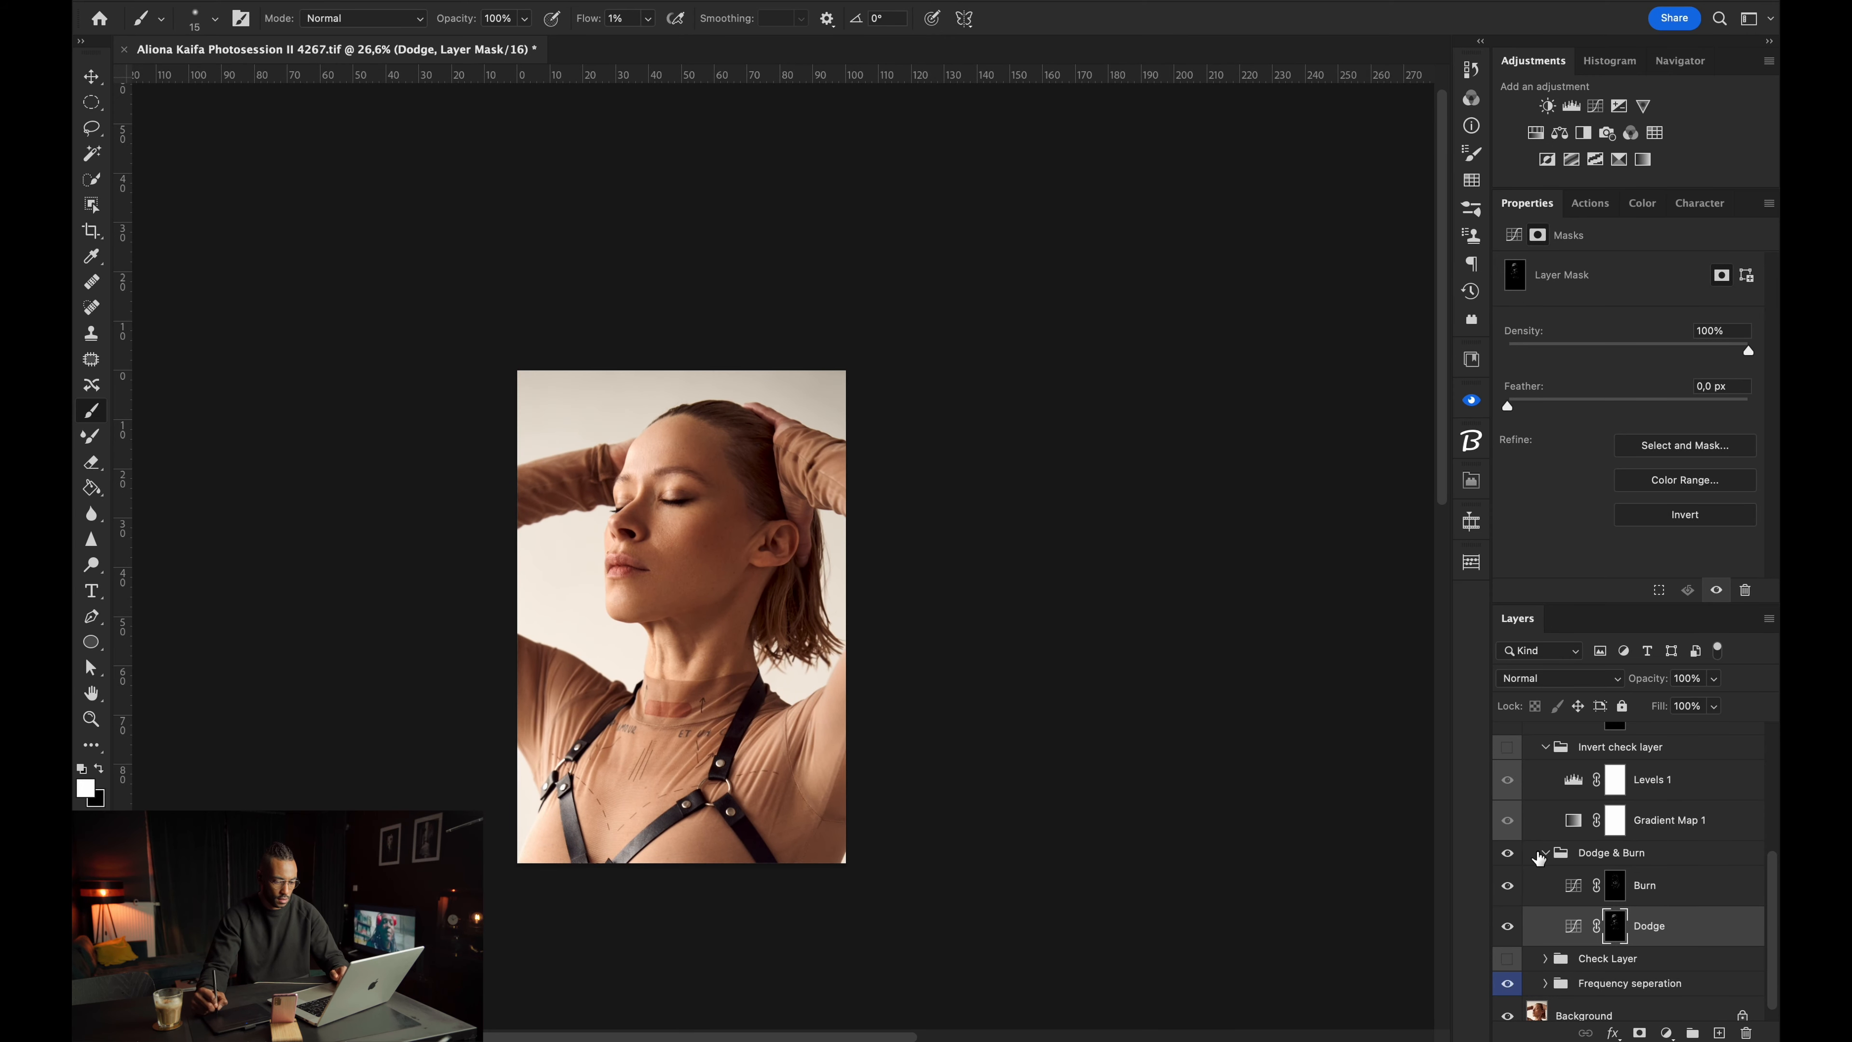
left_click(1509, 852)
left_click(1509, 852)
left_click(1509, 852)
left_click(1511, 855)
left_click(1510, 855)
left_click(1511, 855)
left_click(1511, 861)
left_click(1507, 855)
left_click(1507, 855)
left_click(1509, 863)
left_click(1509, 862)
left_click(1508, 863)
left_click(1508, 862)
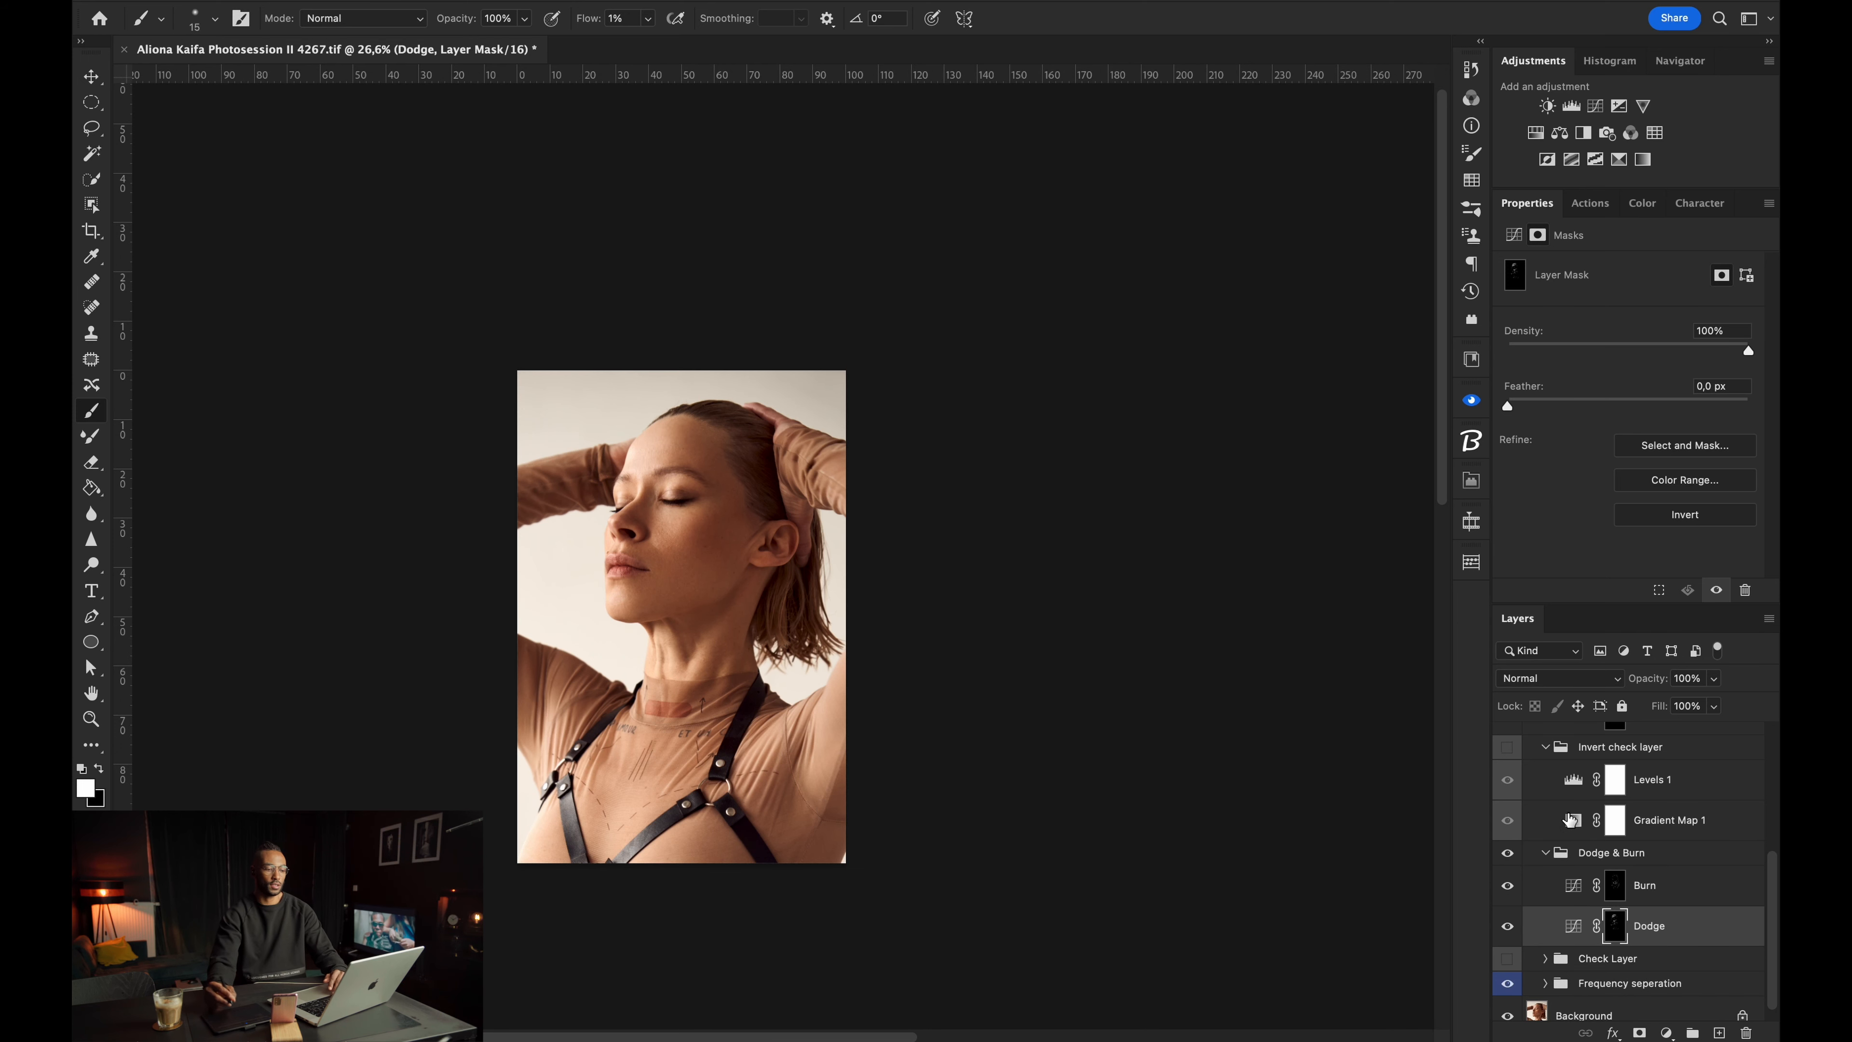
Compare the face and neck close up with the Dodge & Burn group hidden and shown.
left_click_drag(674, 482, 782, 418)
left_click_drag(871, 502, 914, 504)
left_click(1509, 855)
left_click(1509, 855)
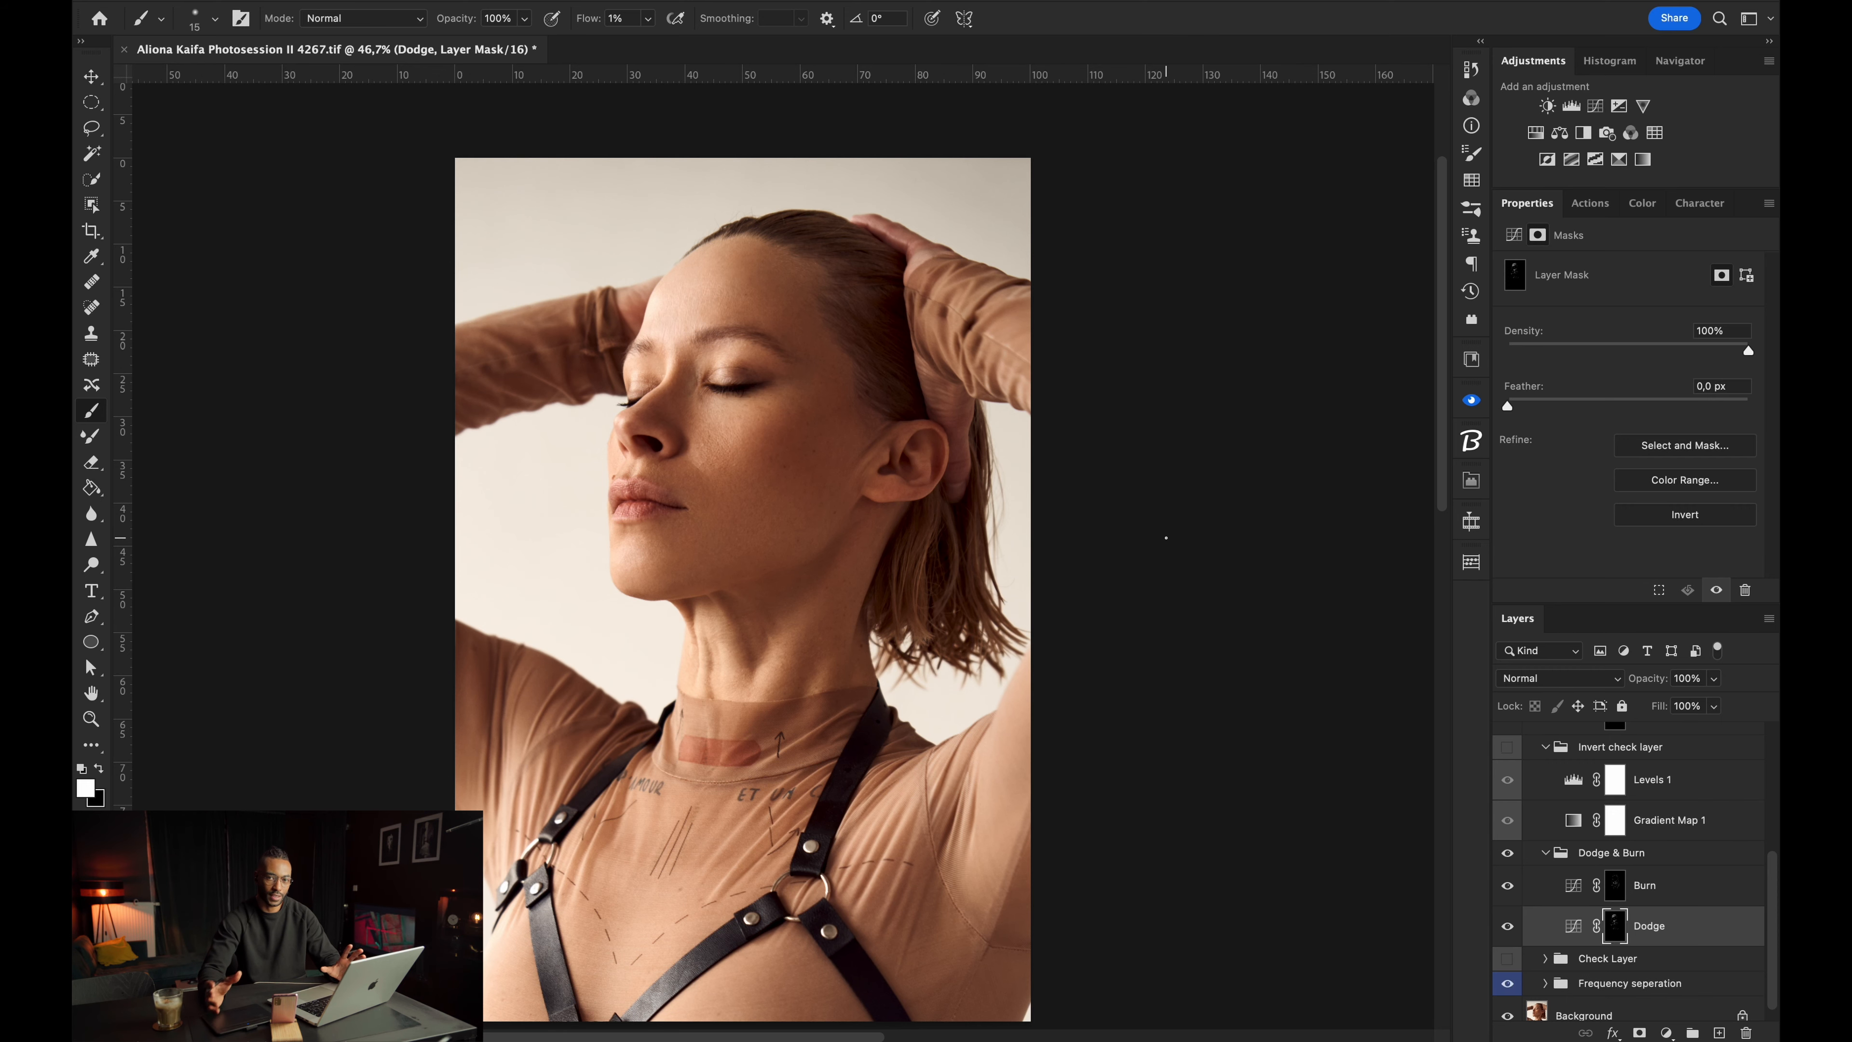
Expand the Frequency seperation group and select the image of its Color edit layer.
scroll(1166, 538, "down", 10)
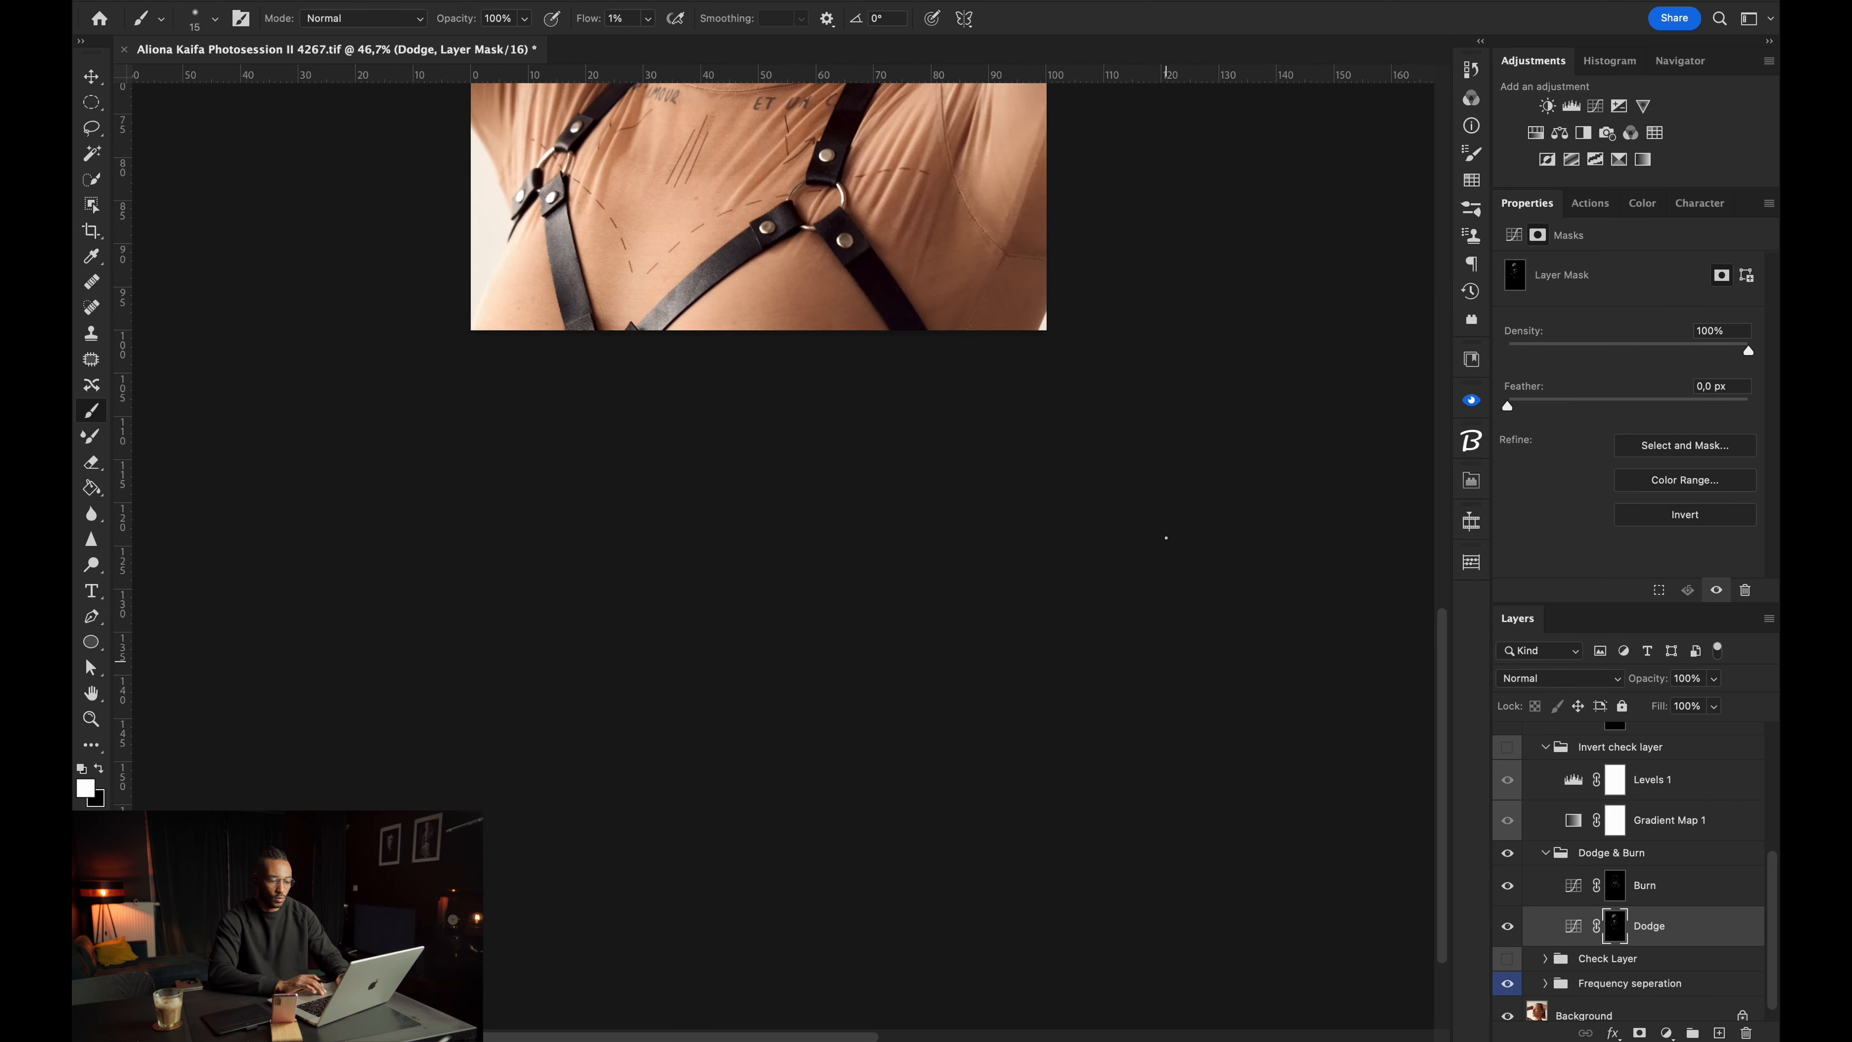
scroll(1165, 538, "up", 8)
scroll(1166, 538, "up", 1)
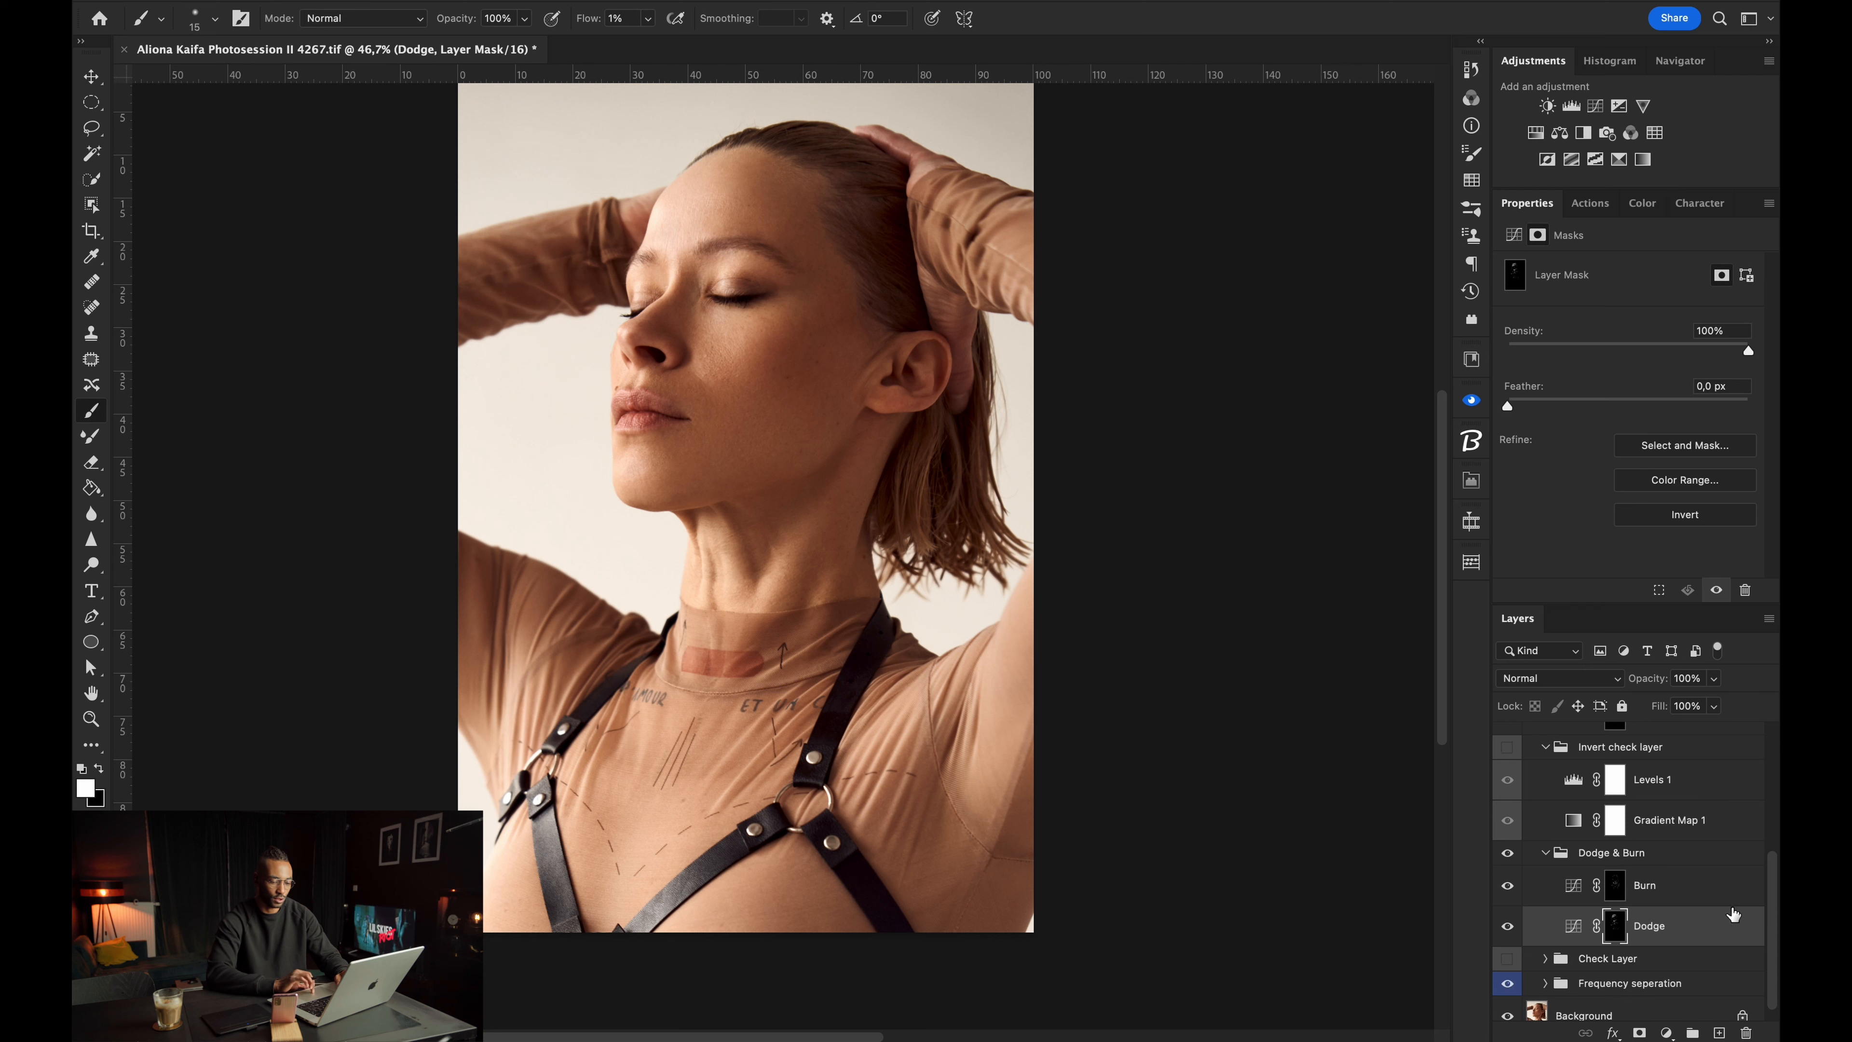
scroll(1665, 919, "down", 1)
left_click(1546, 968)
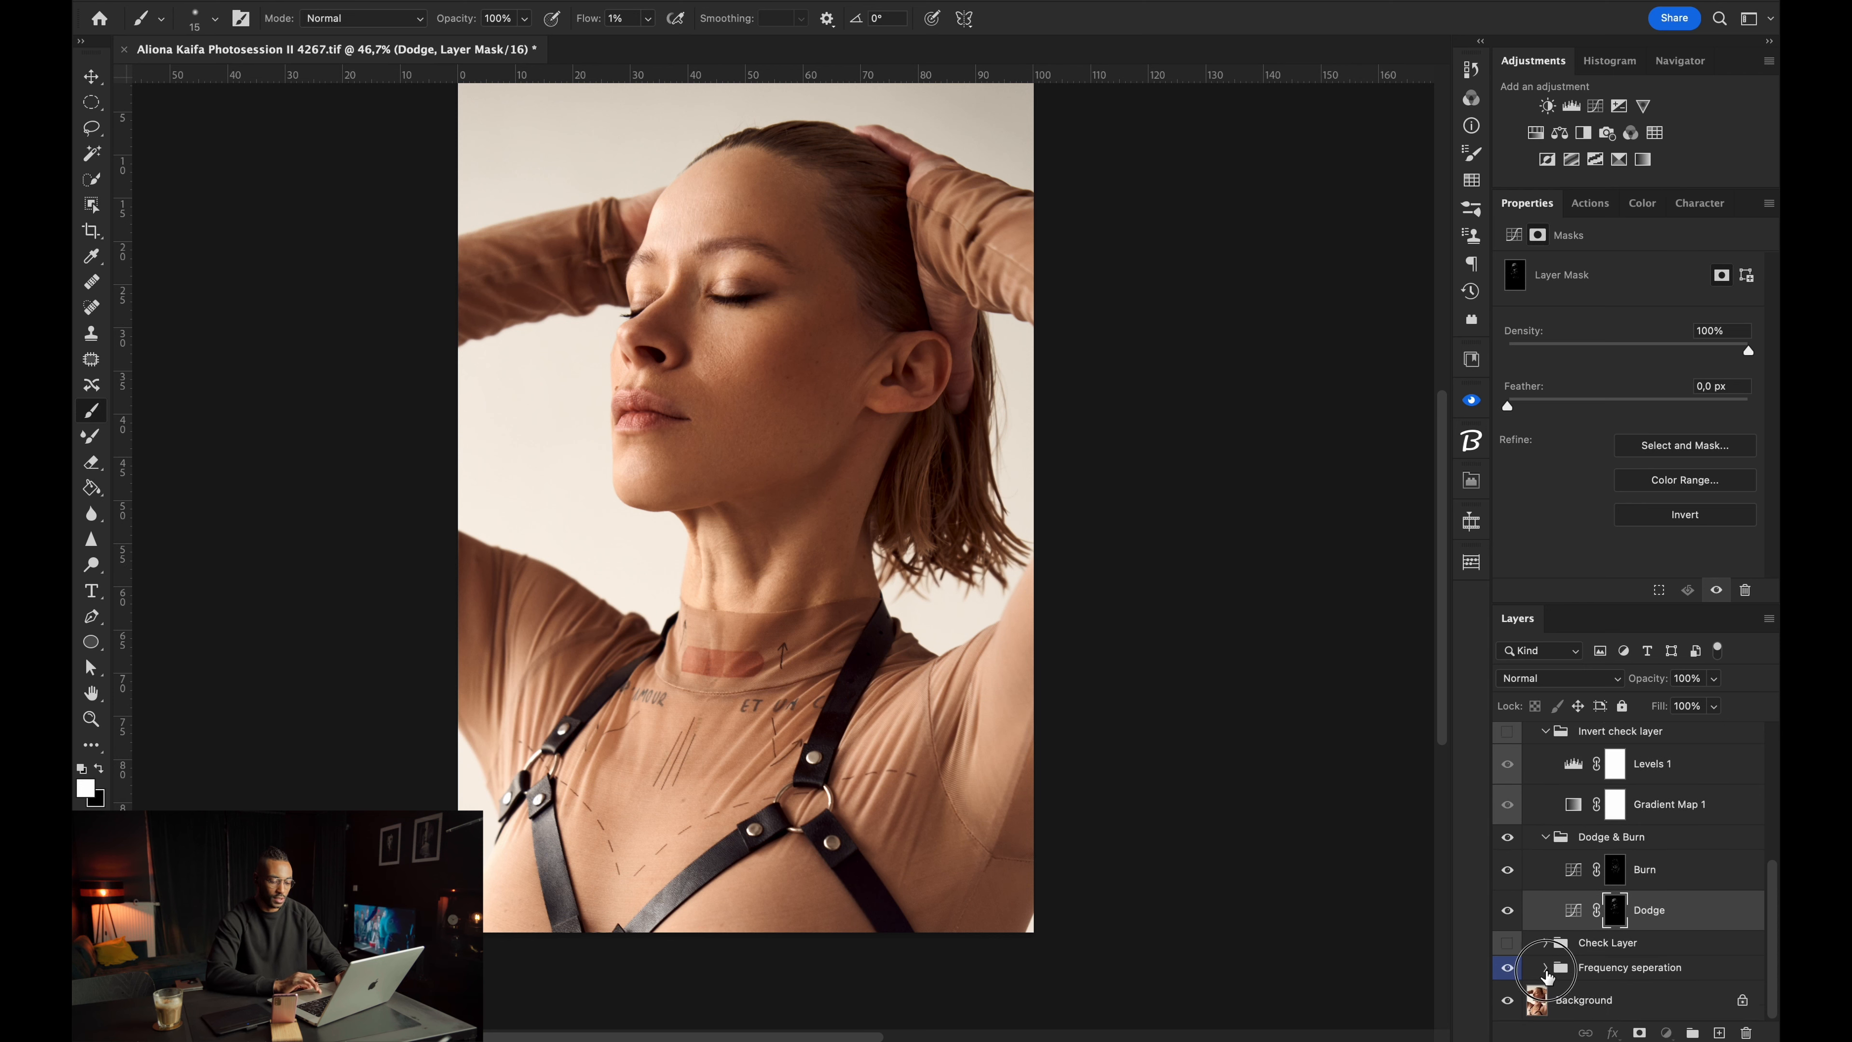
scroll(1677, 941, "down", 3)
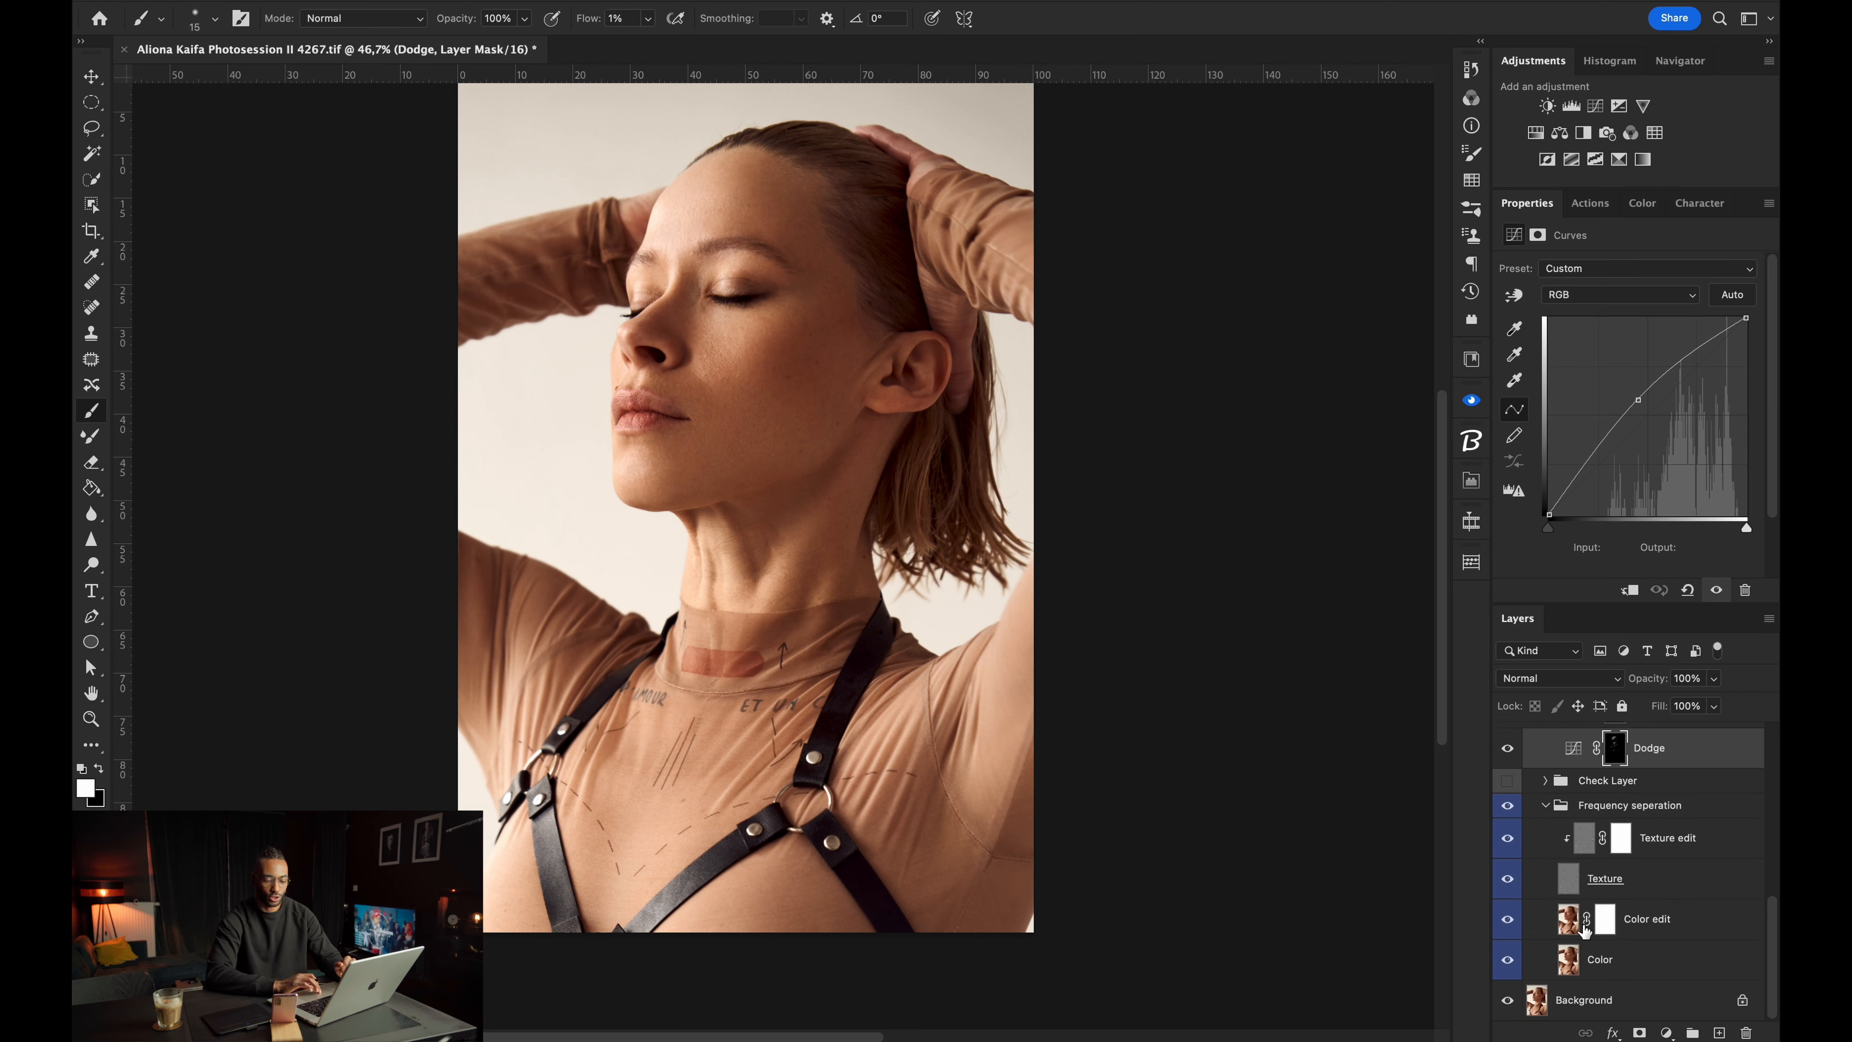
left_click(1567, 920)
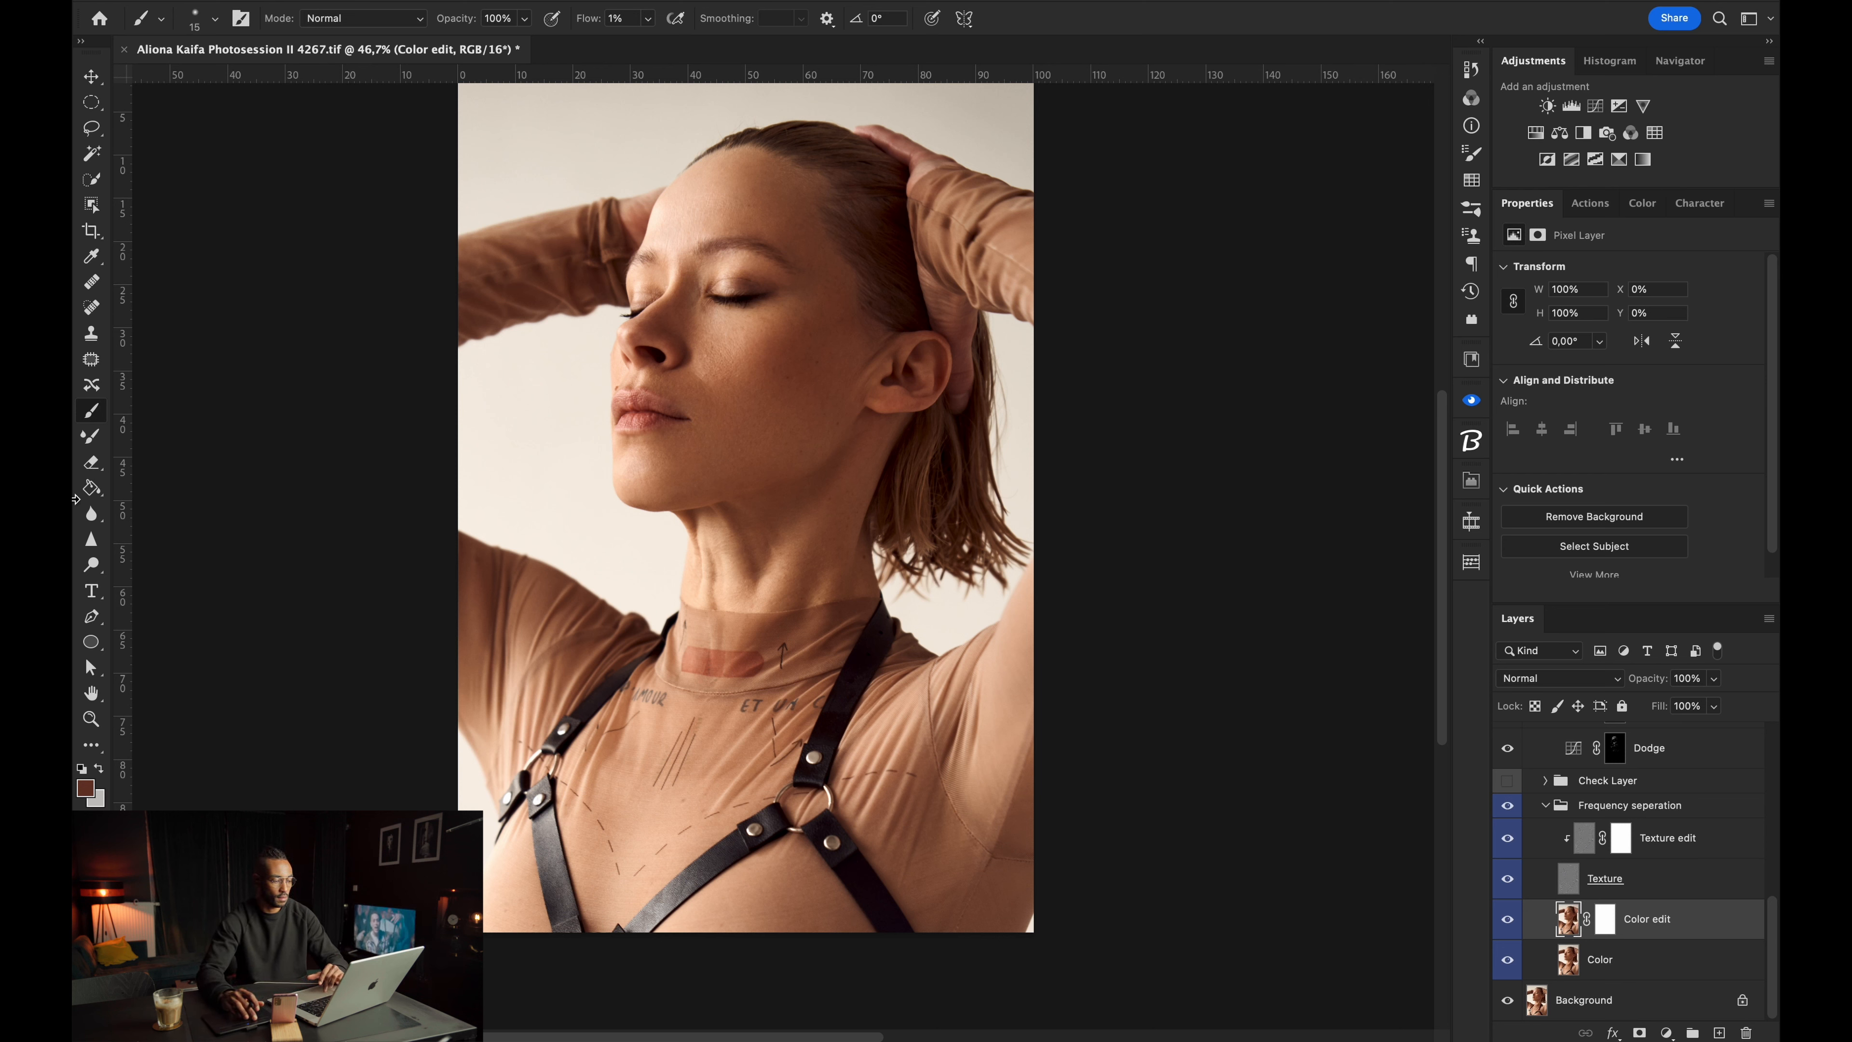
Blend the skin tones around the cheek and eye on the Color edit layer with the Mixer Brush at size 170.
left_click(91, 438)
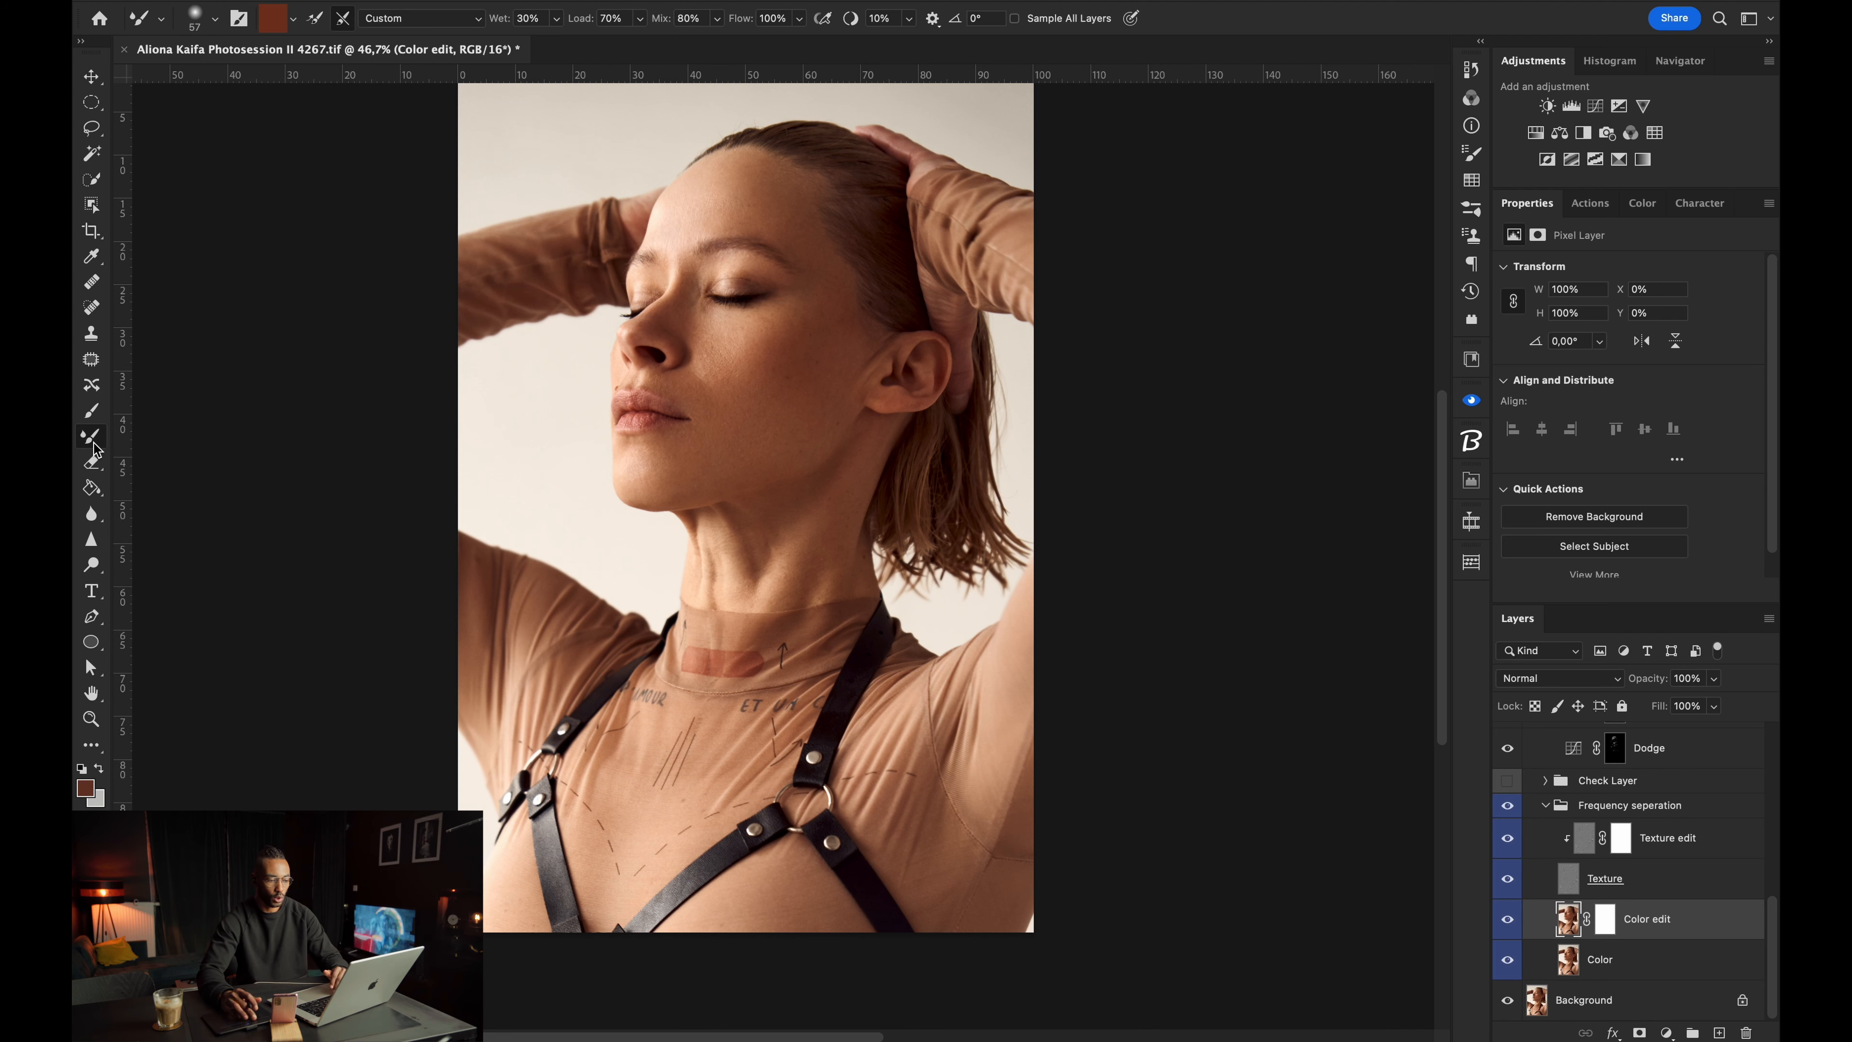
left_click_drag(774, 313, 806, 410)
left_click_drag(736, 340, 754, 335)
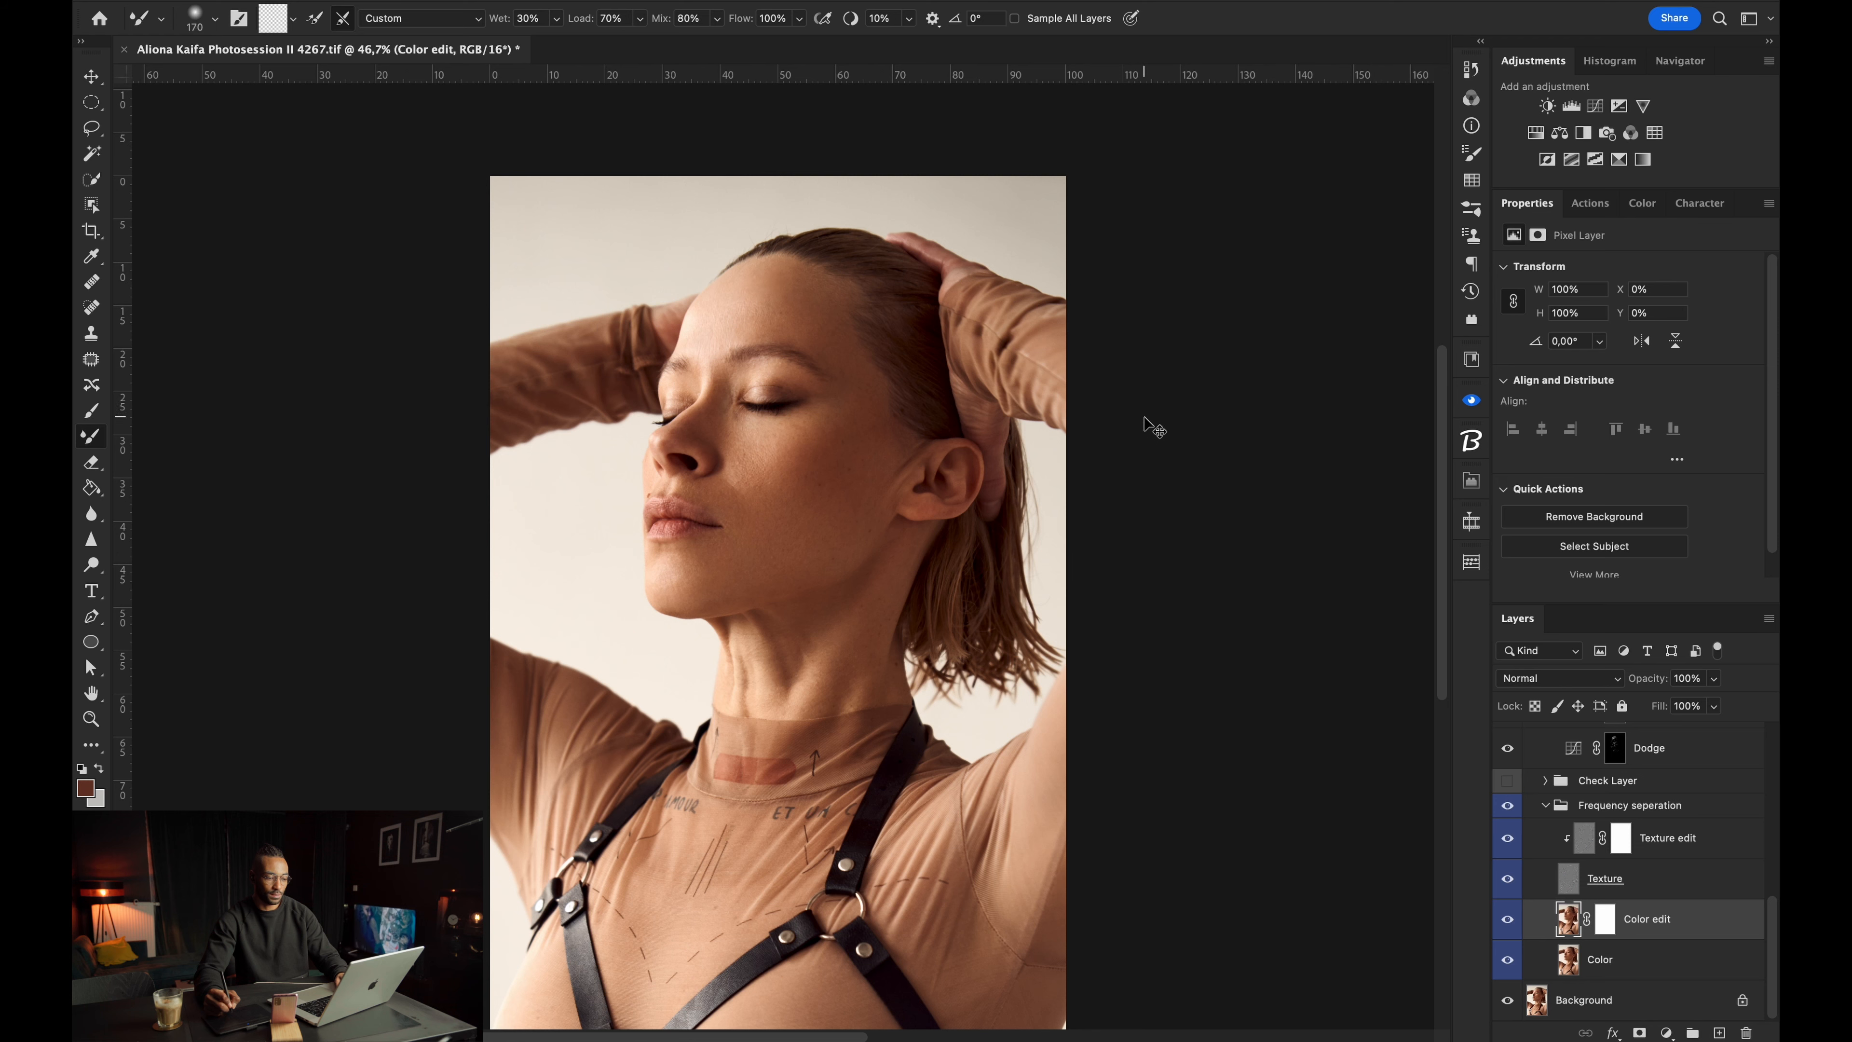
left_click(1472, 70)
Duplicate the Color edit layer and apply a Gaussian Blur with an 18-pixel radius to the copy.
left_click(1572, 924)
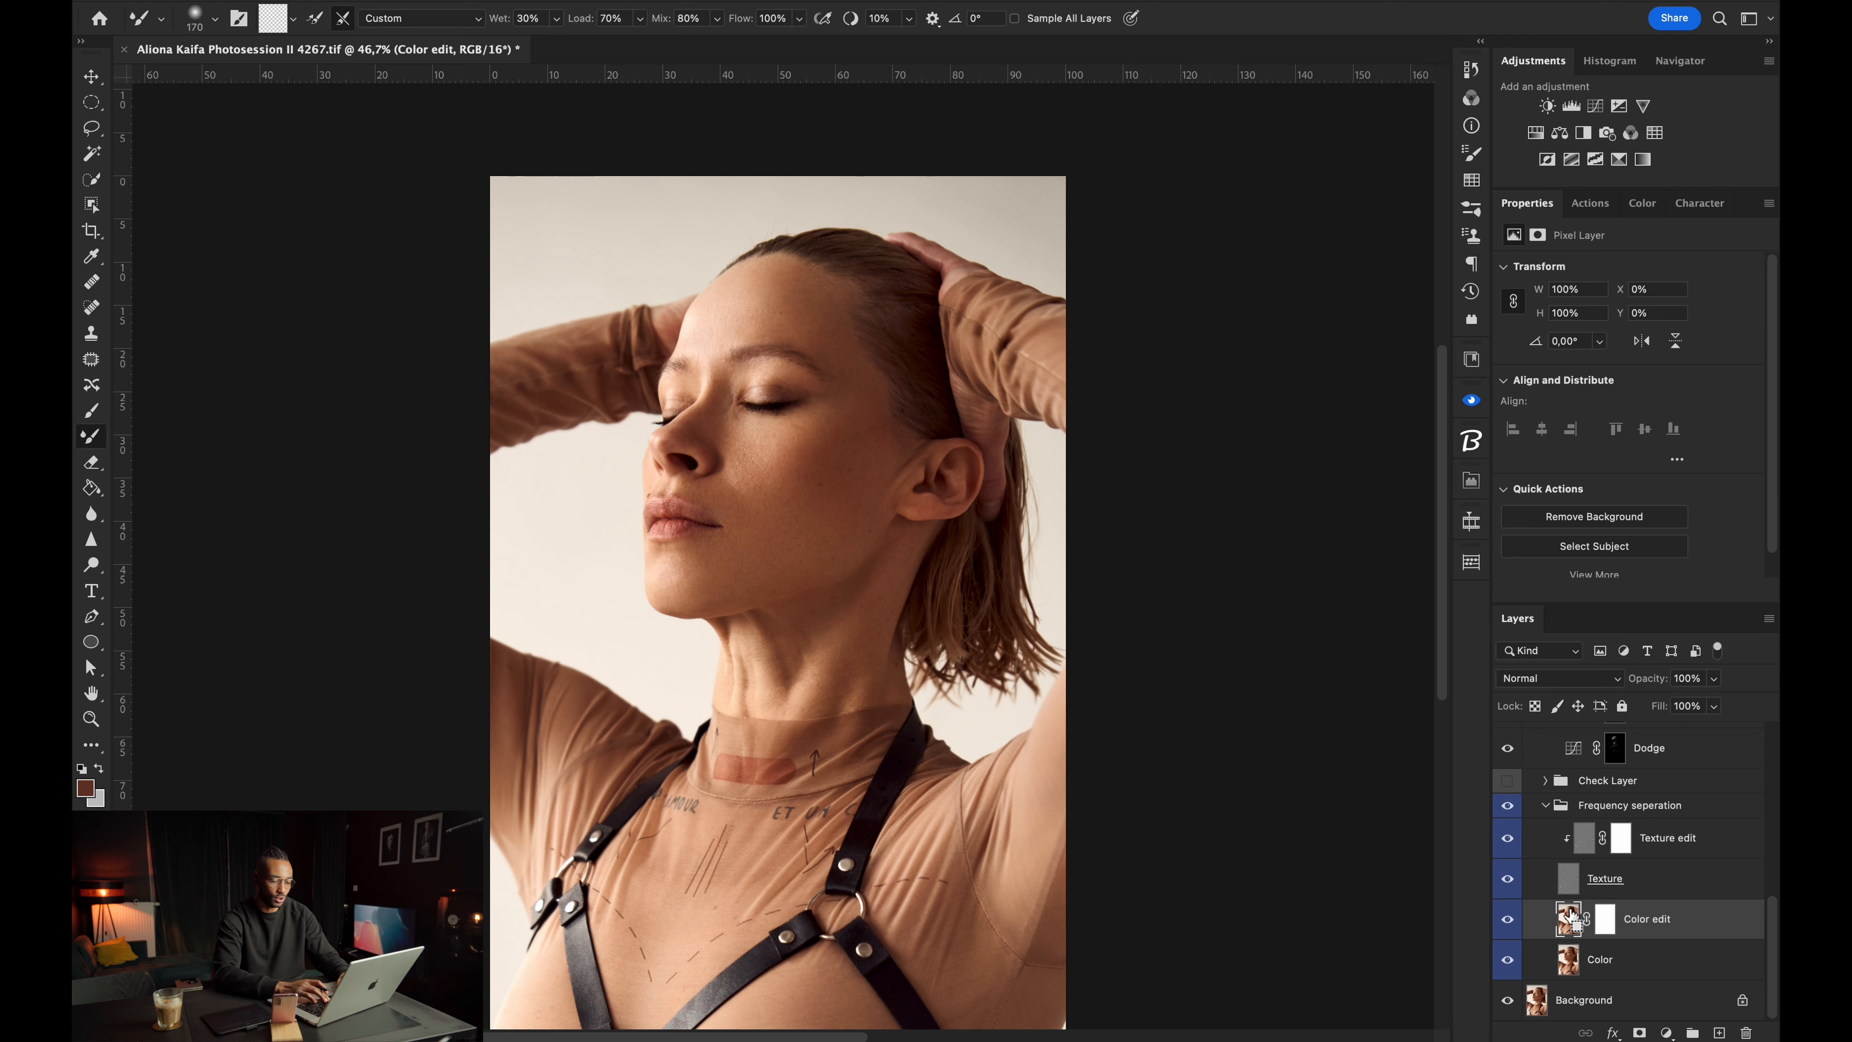
left_click_drag(1570, 918, 1570, 914)
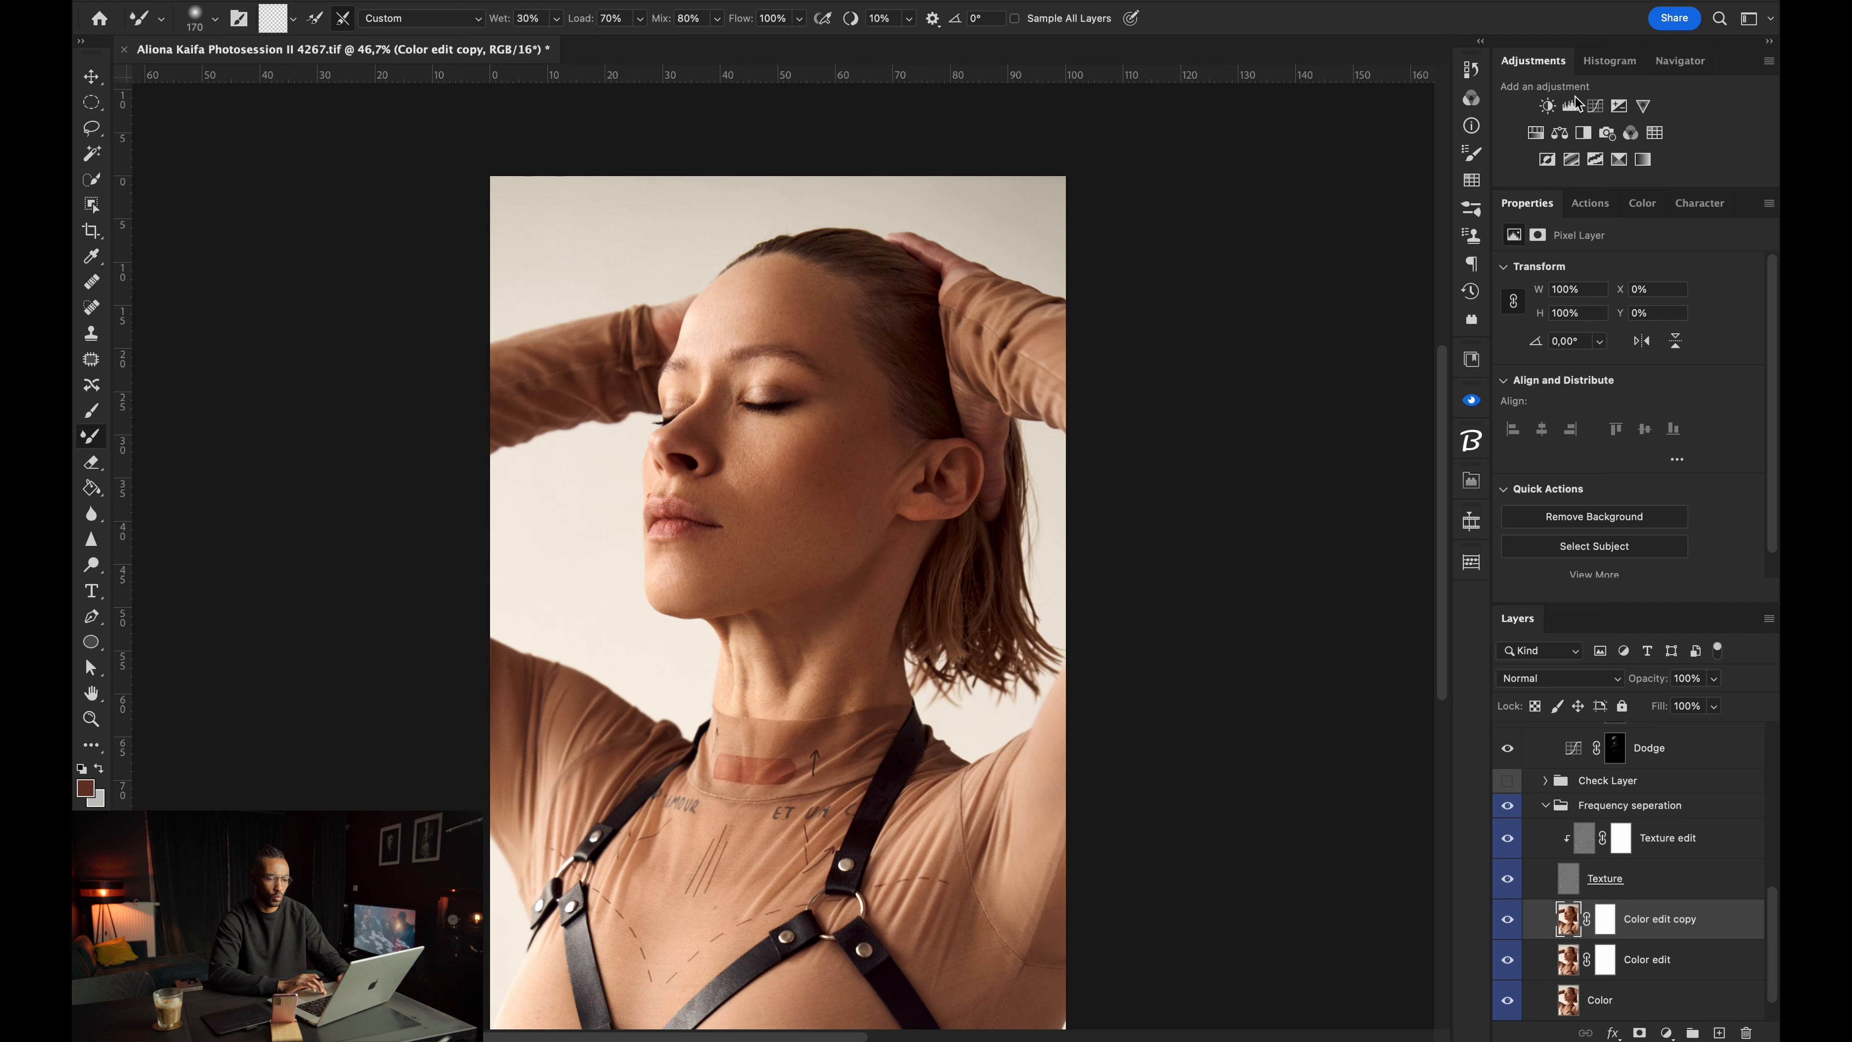
left_click(1590, 207)
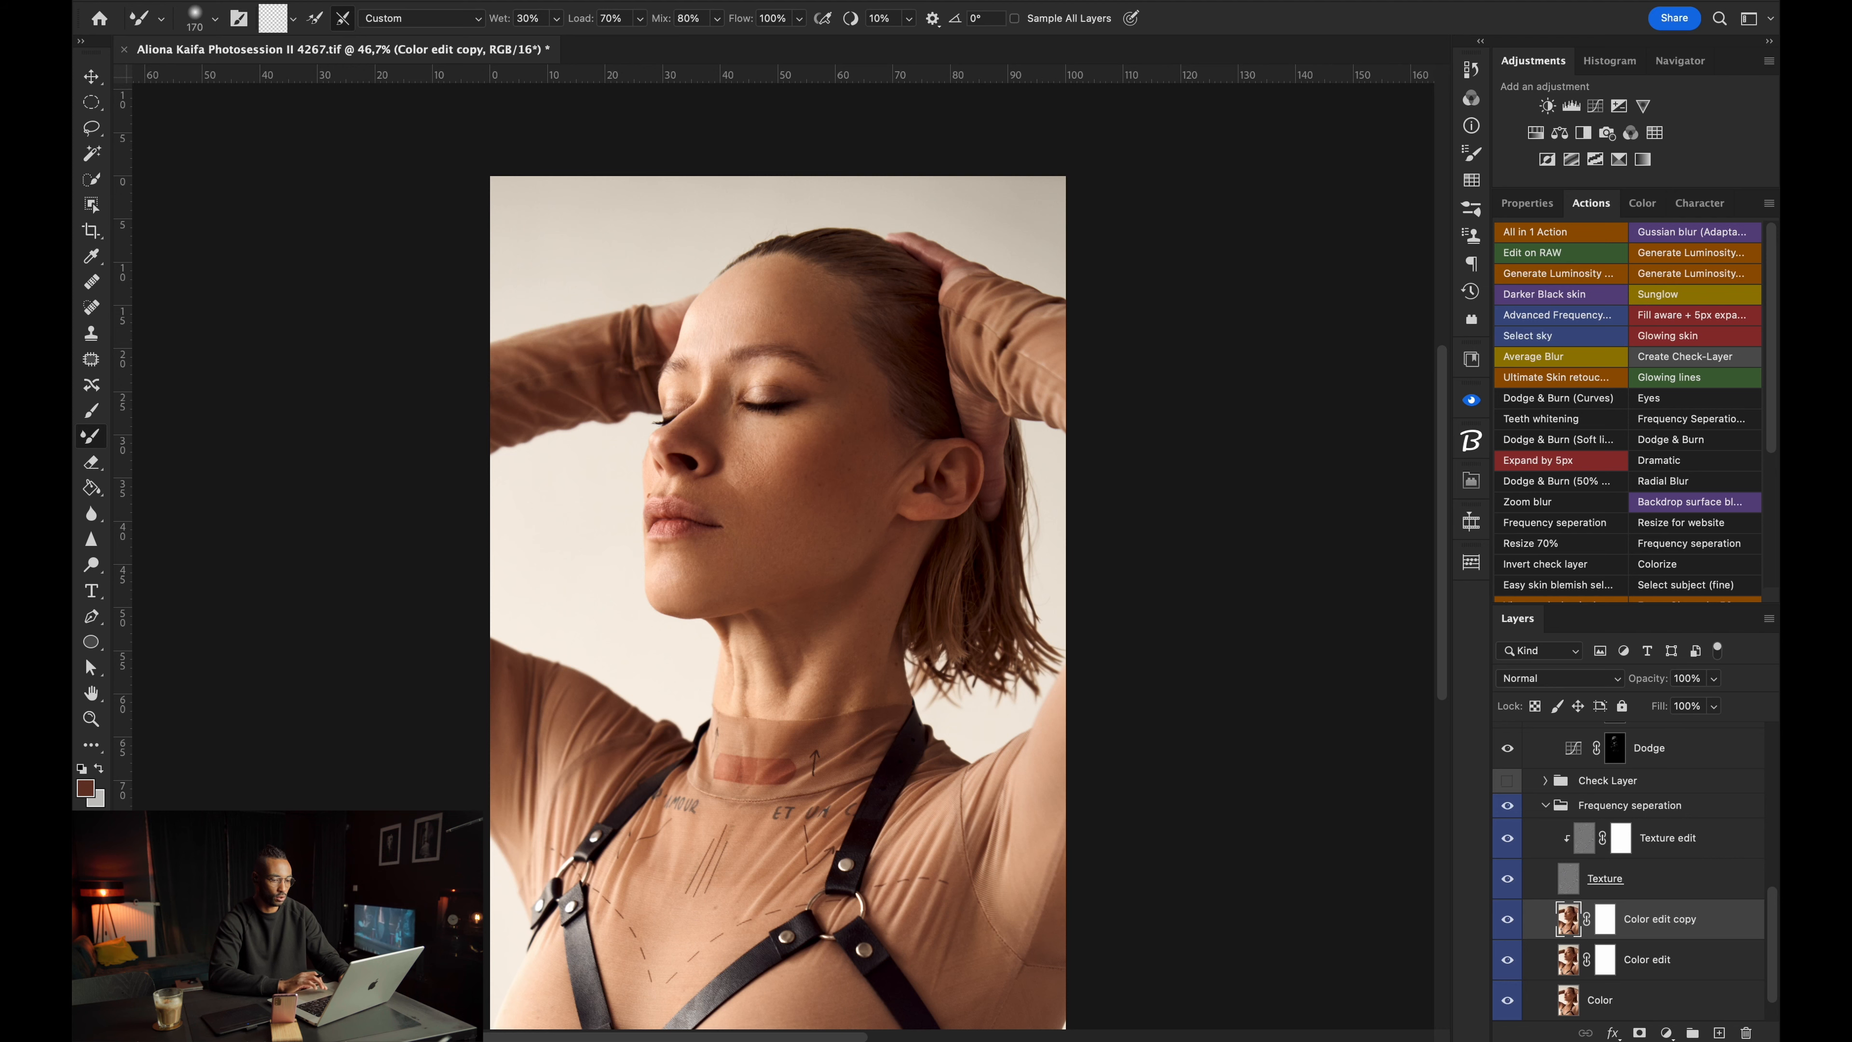
left_click(525, 0)
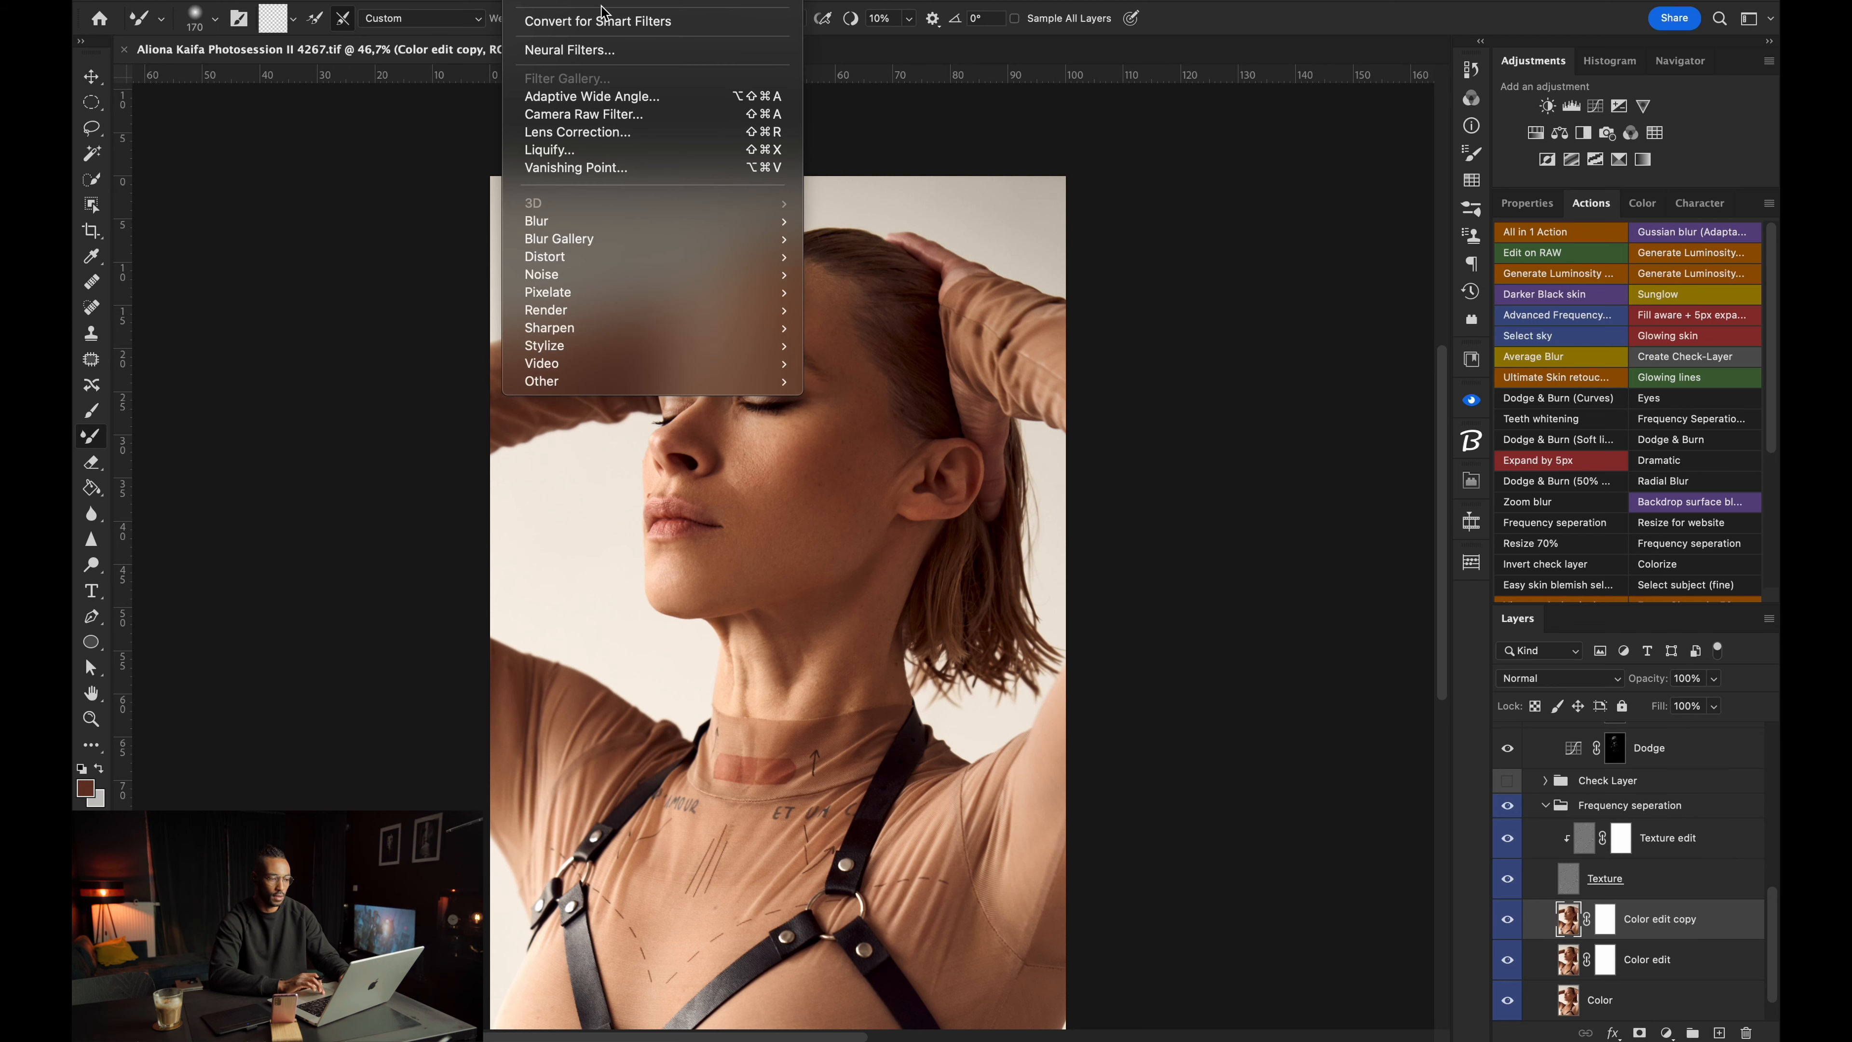
mouse_move(578, 233)
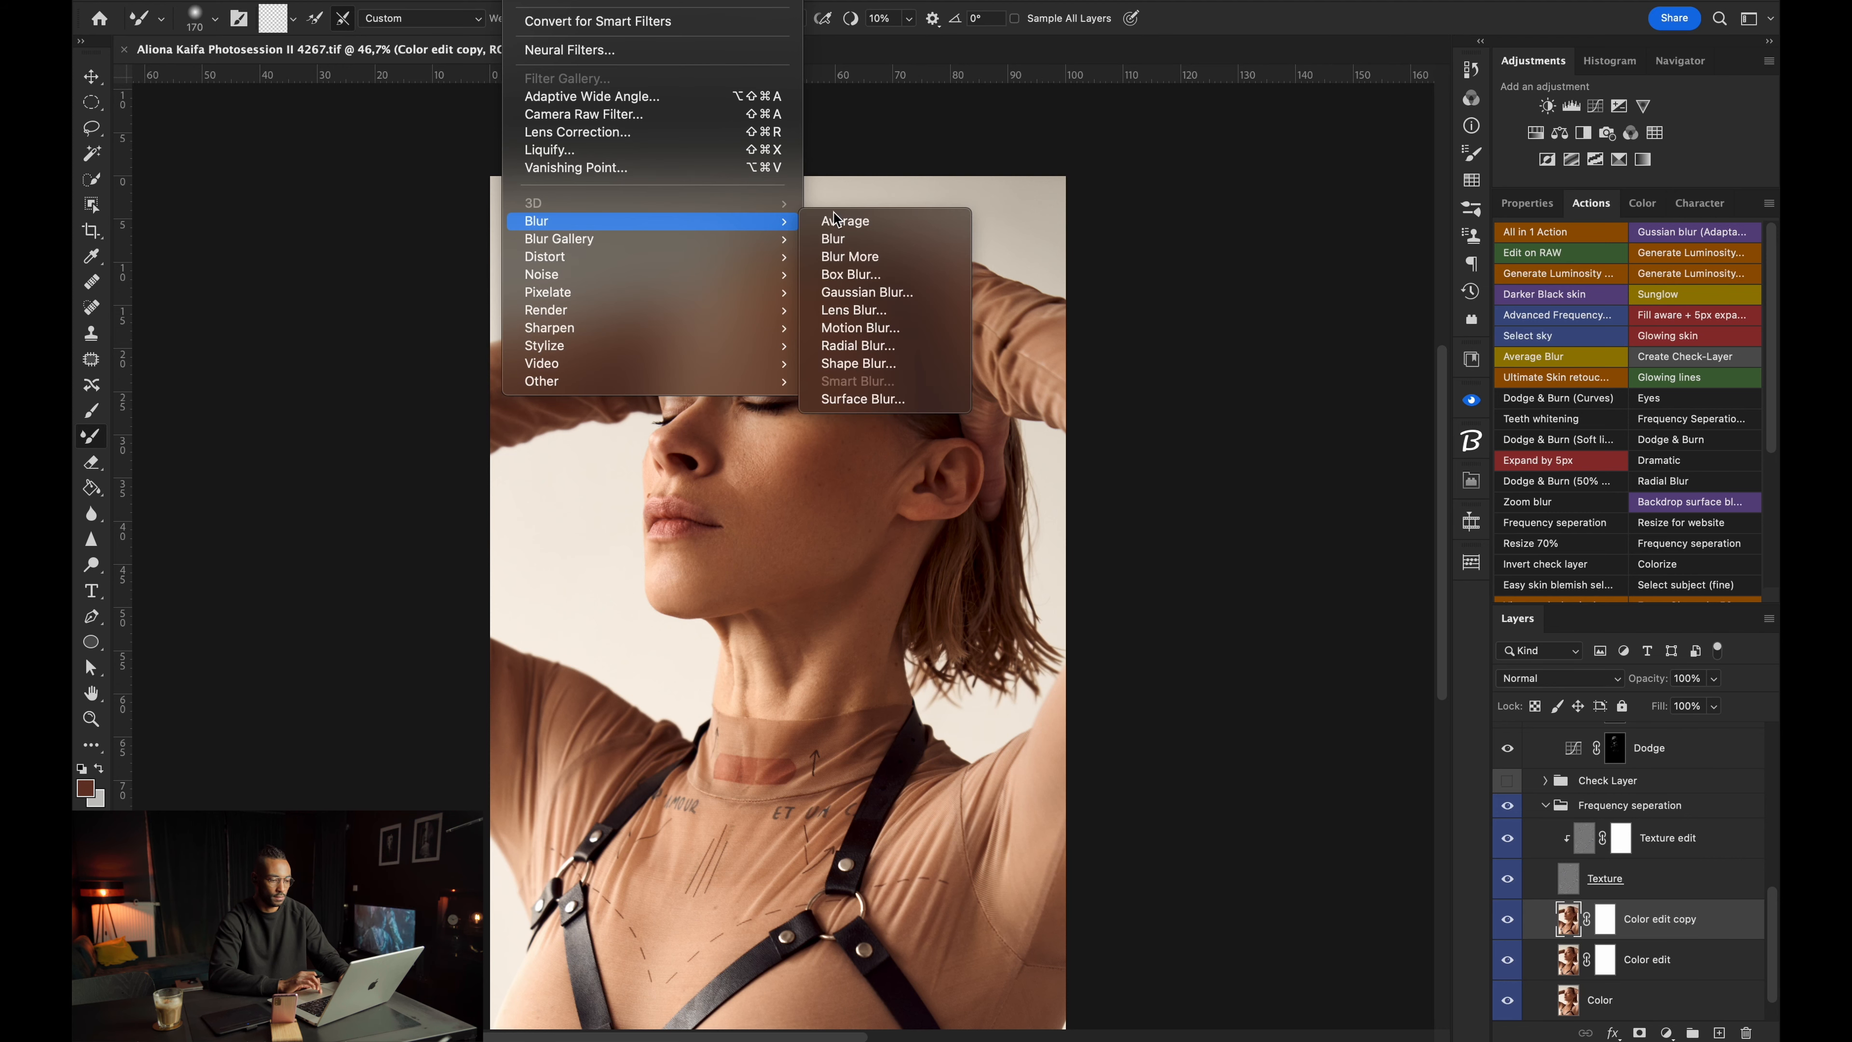
left_click(868, 292)
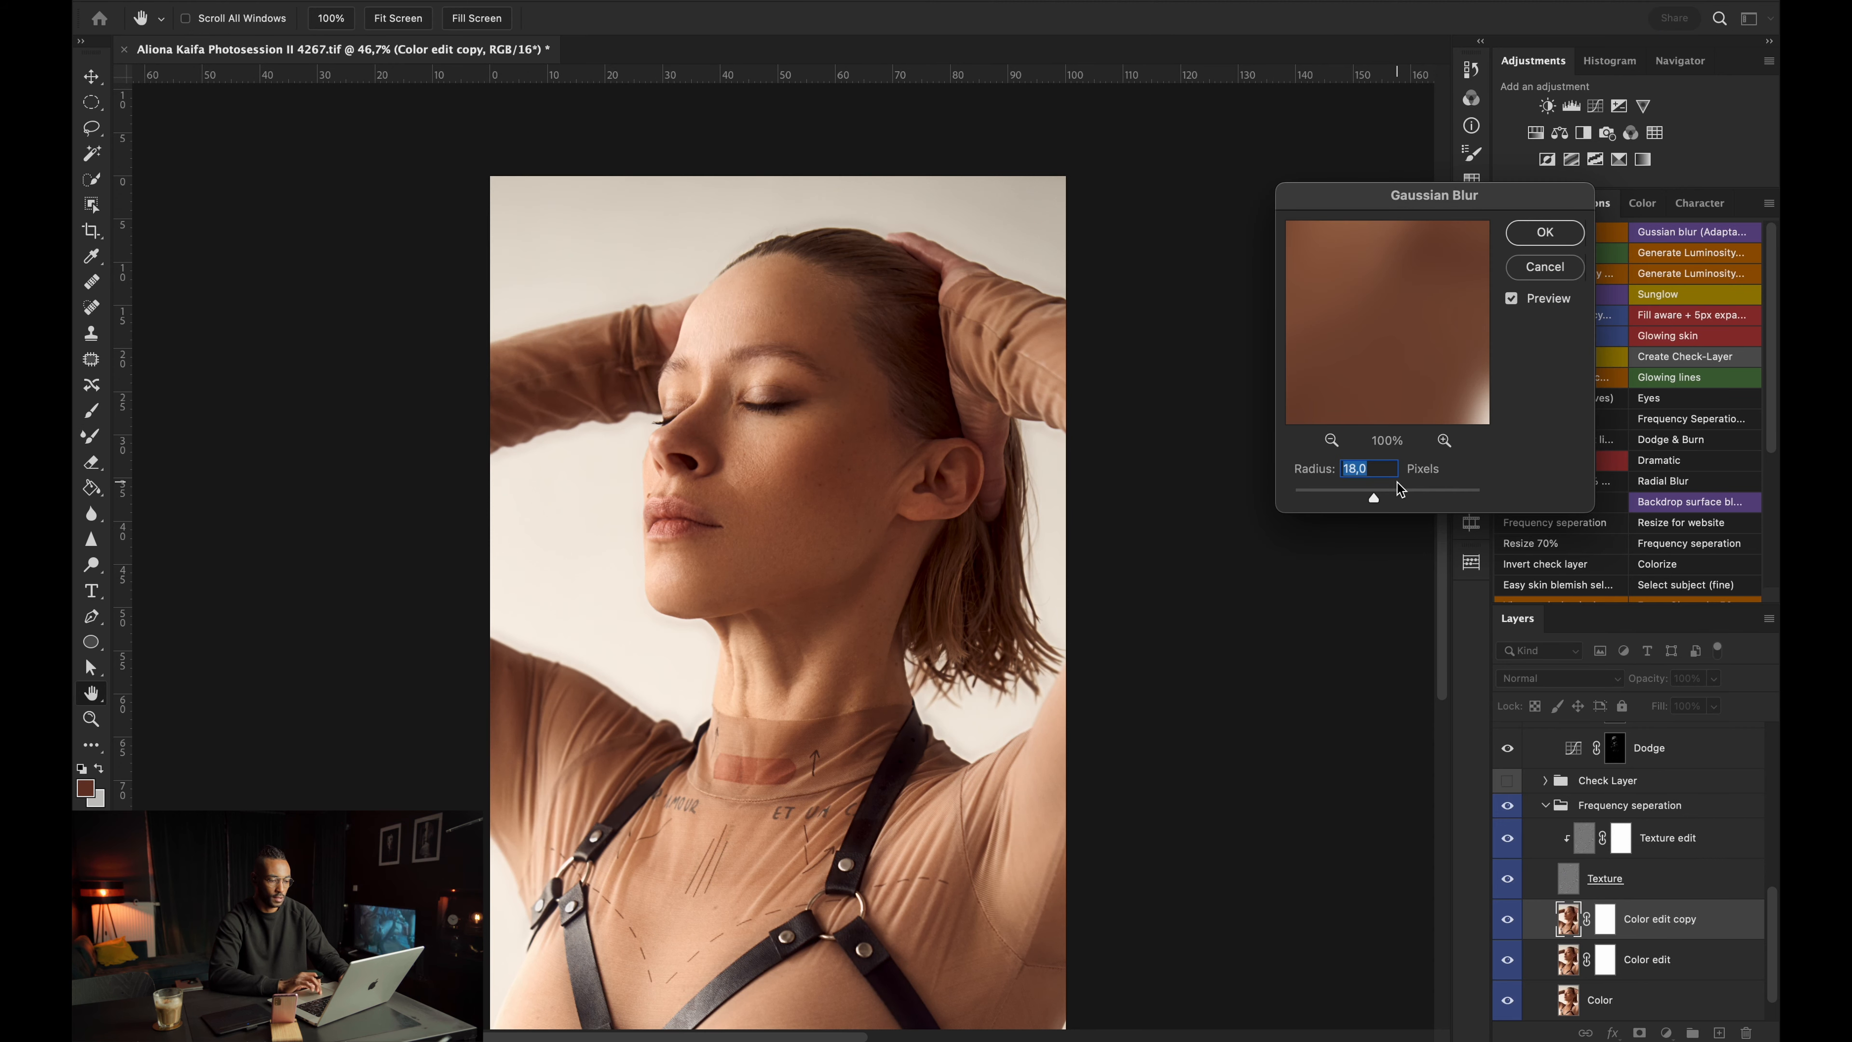
left_click(1367, 468)
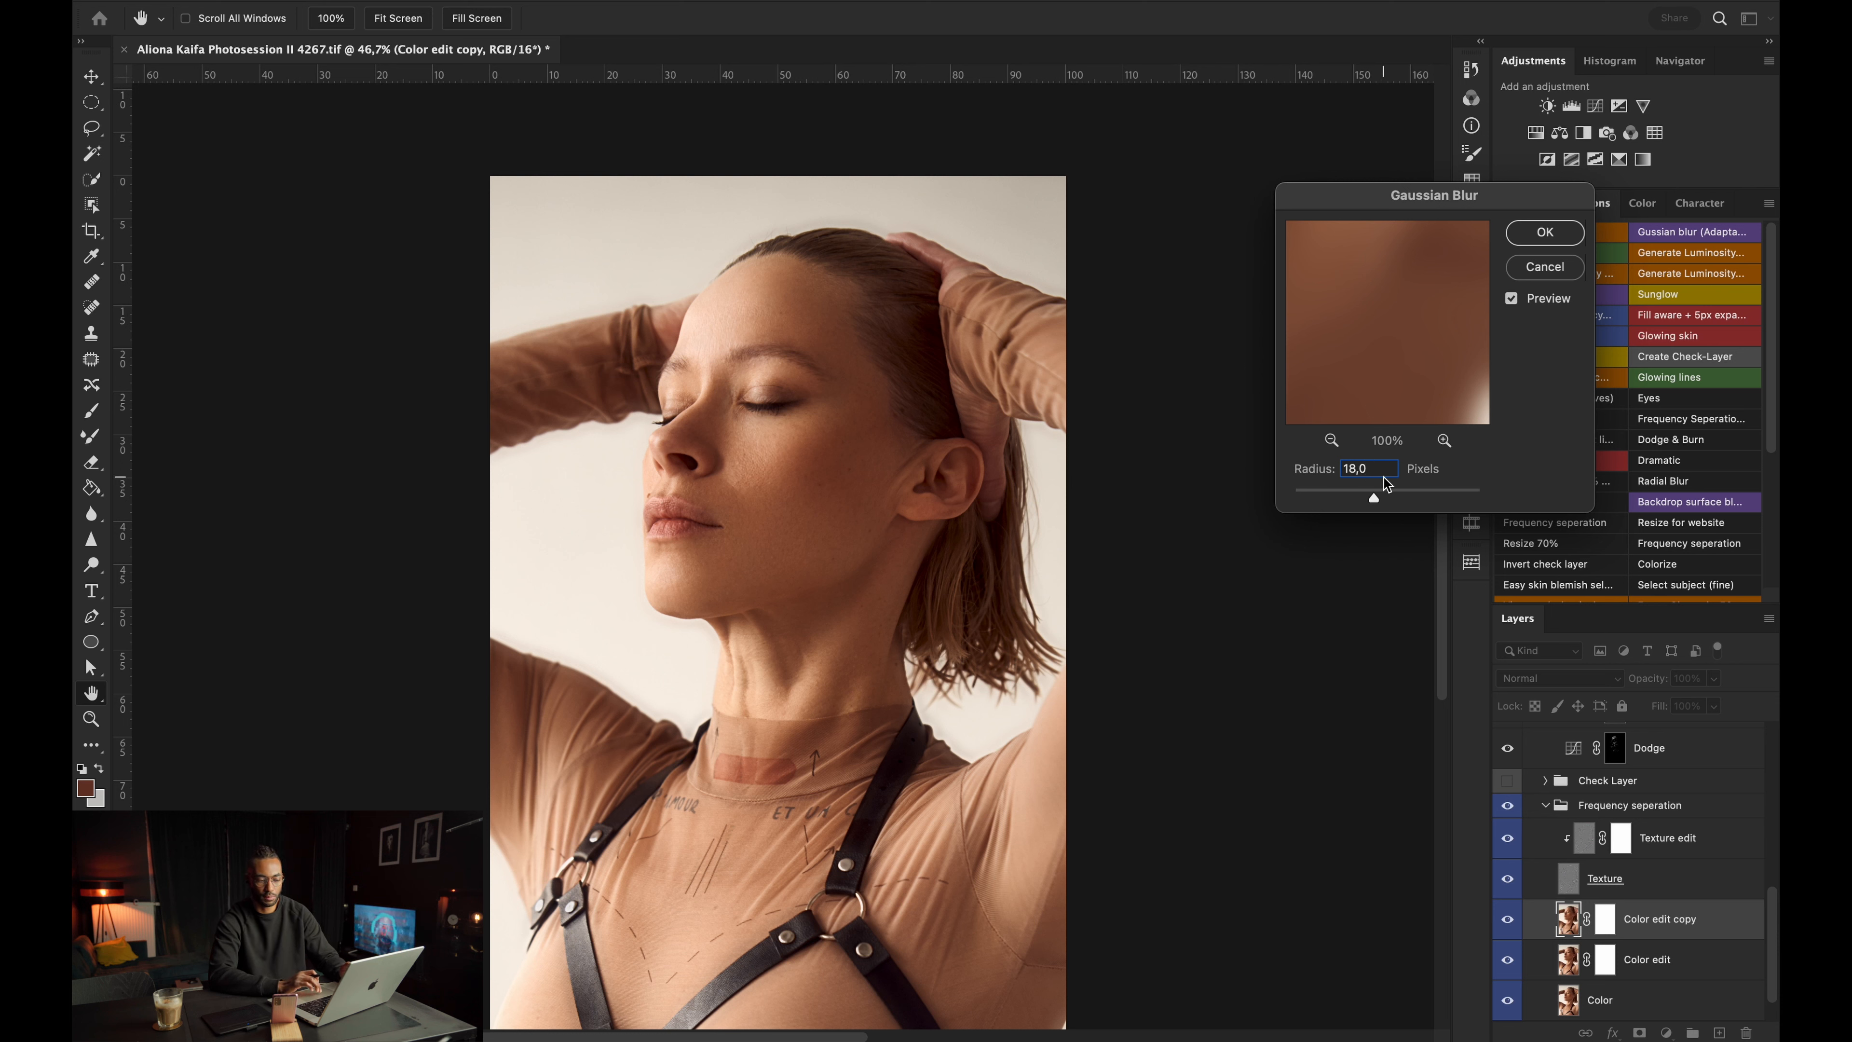
left_click(1546, 233)
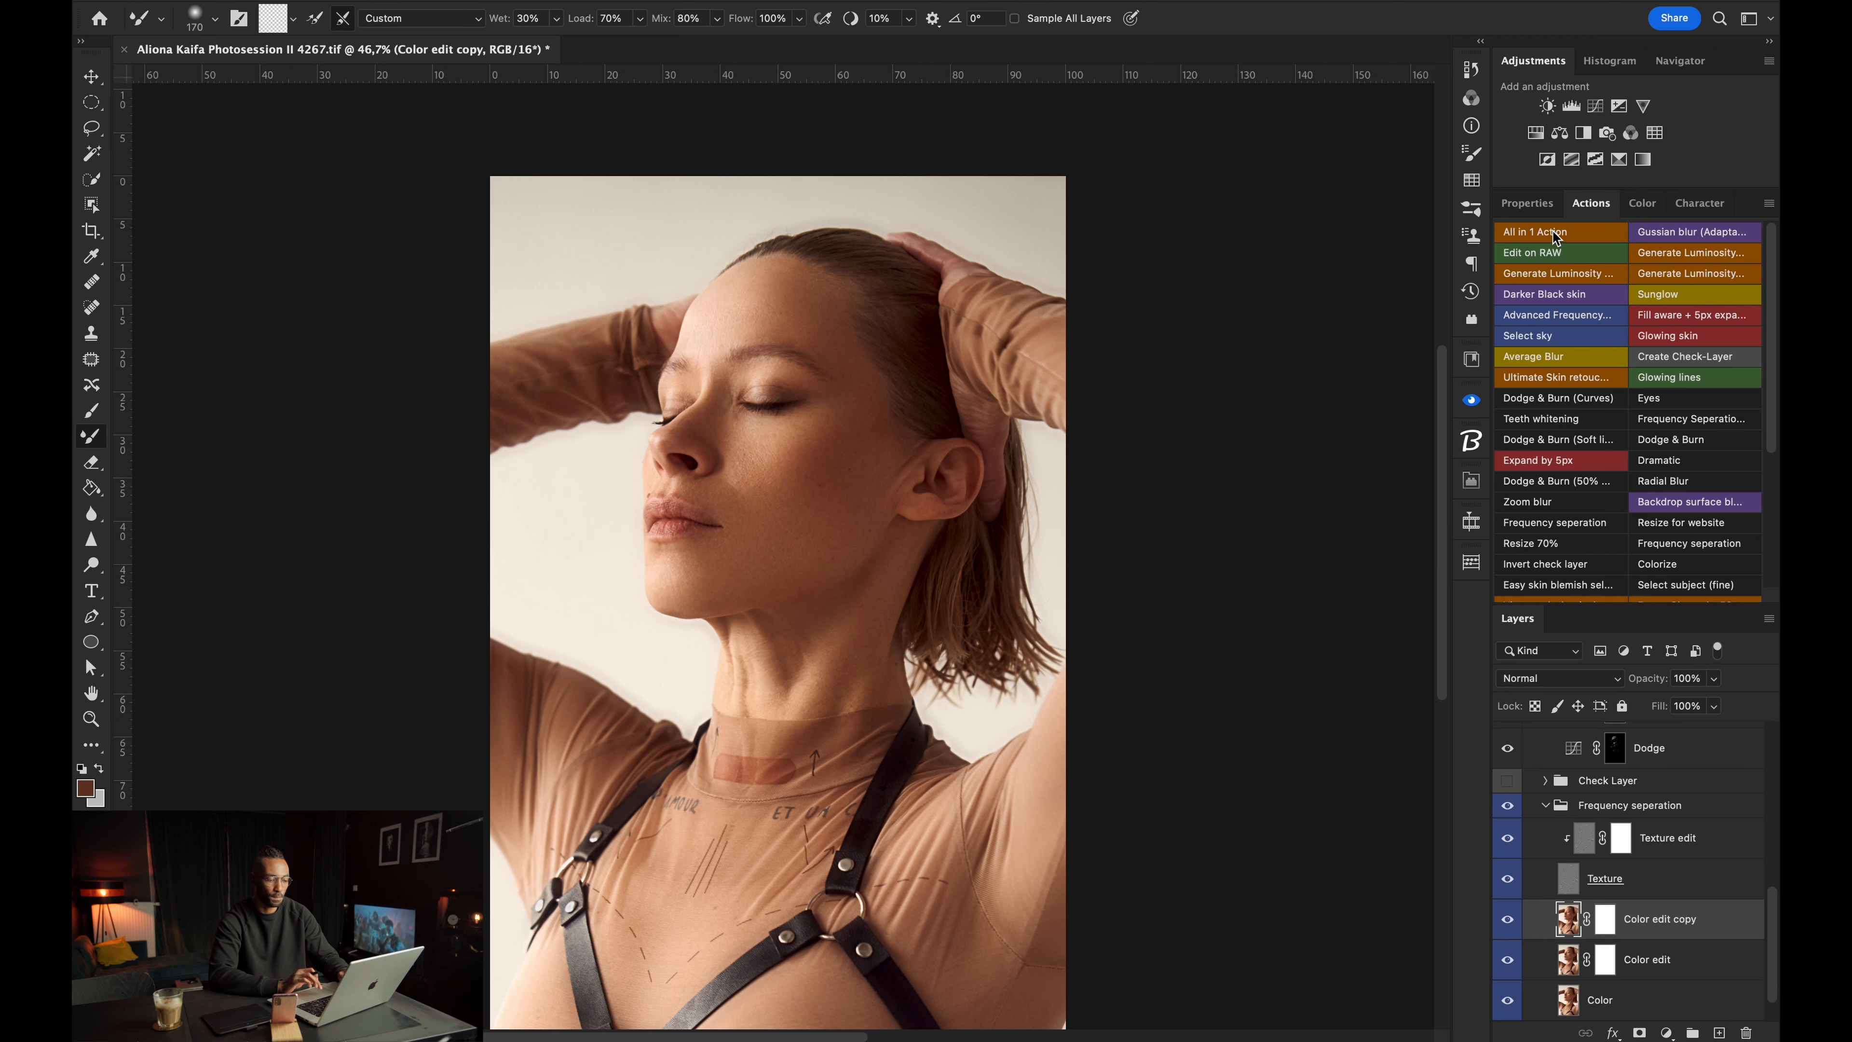
Invert the blurred Color edit copy's mask to black and set the regular Brush to 100% flow.
left_click(1606, 920)
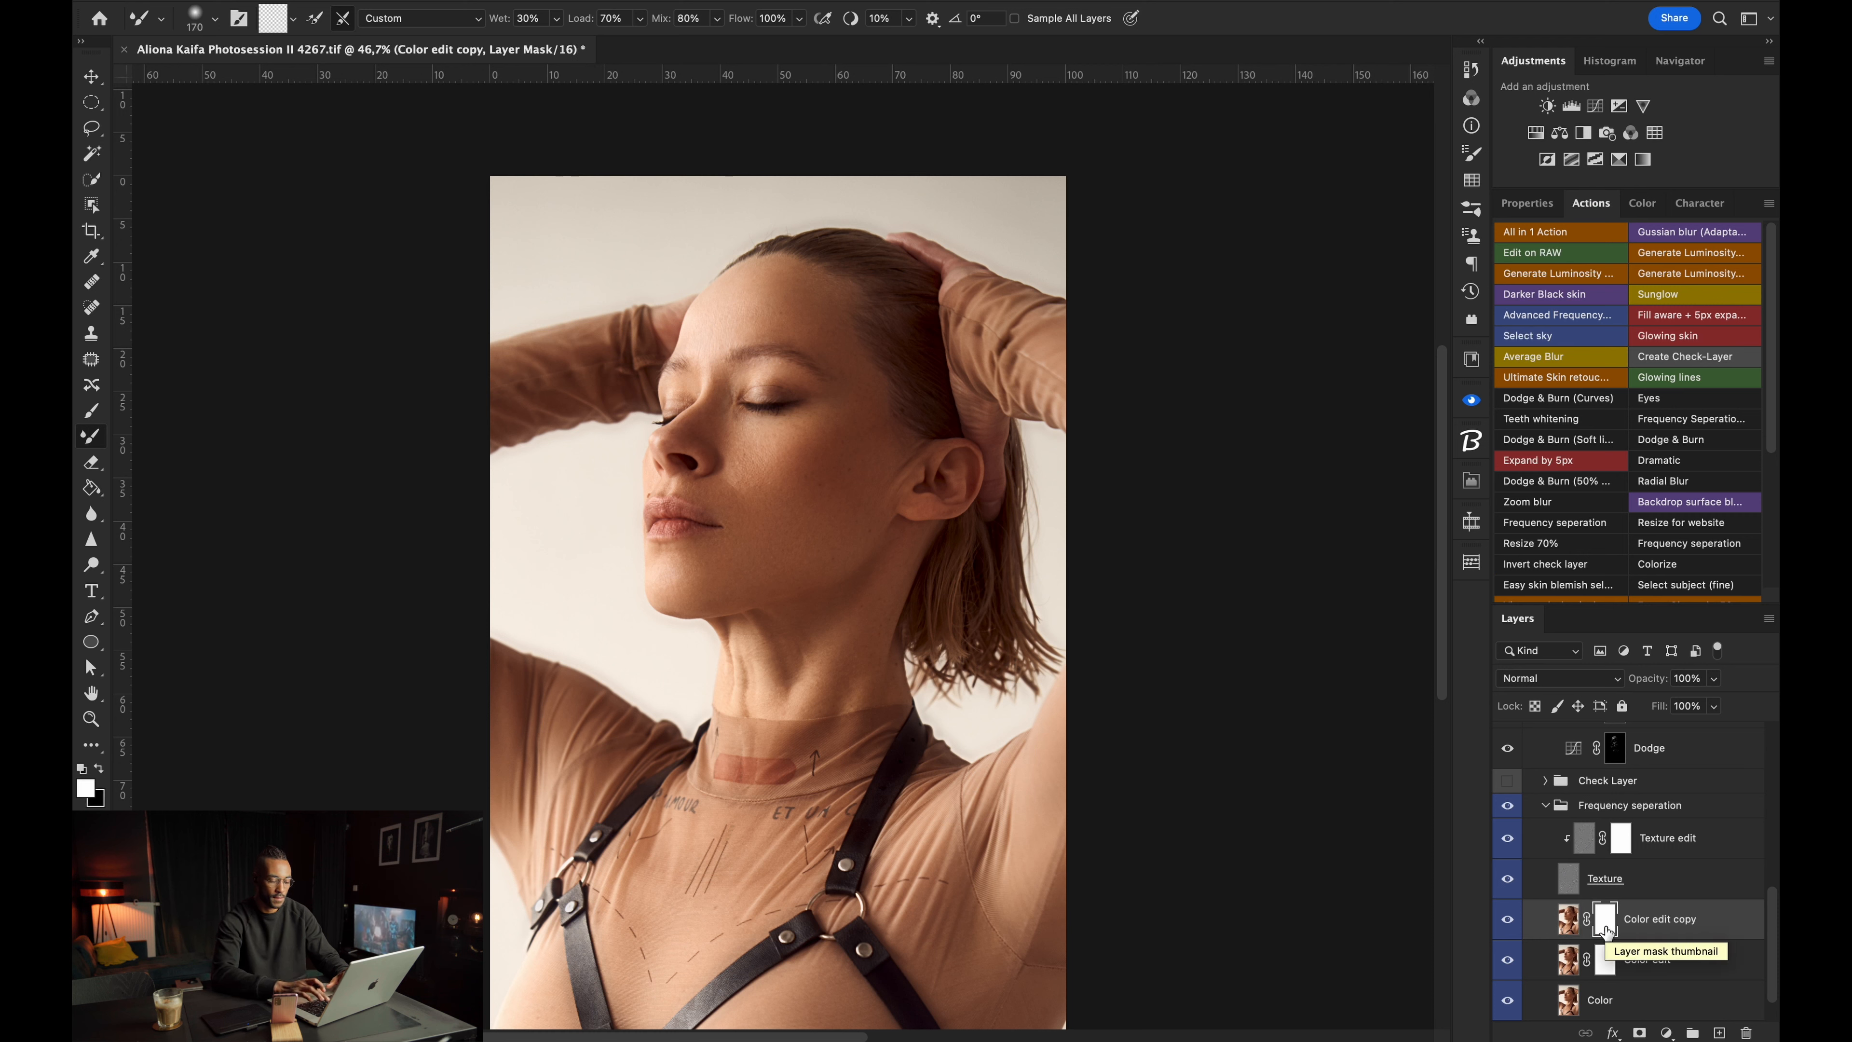
key("super+i")
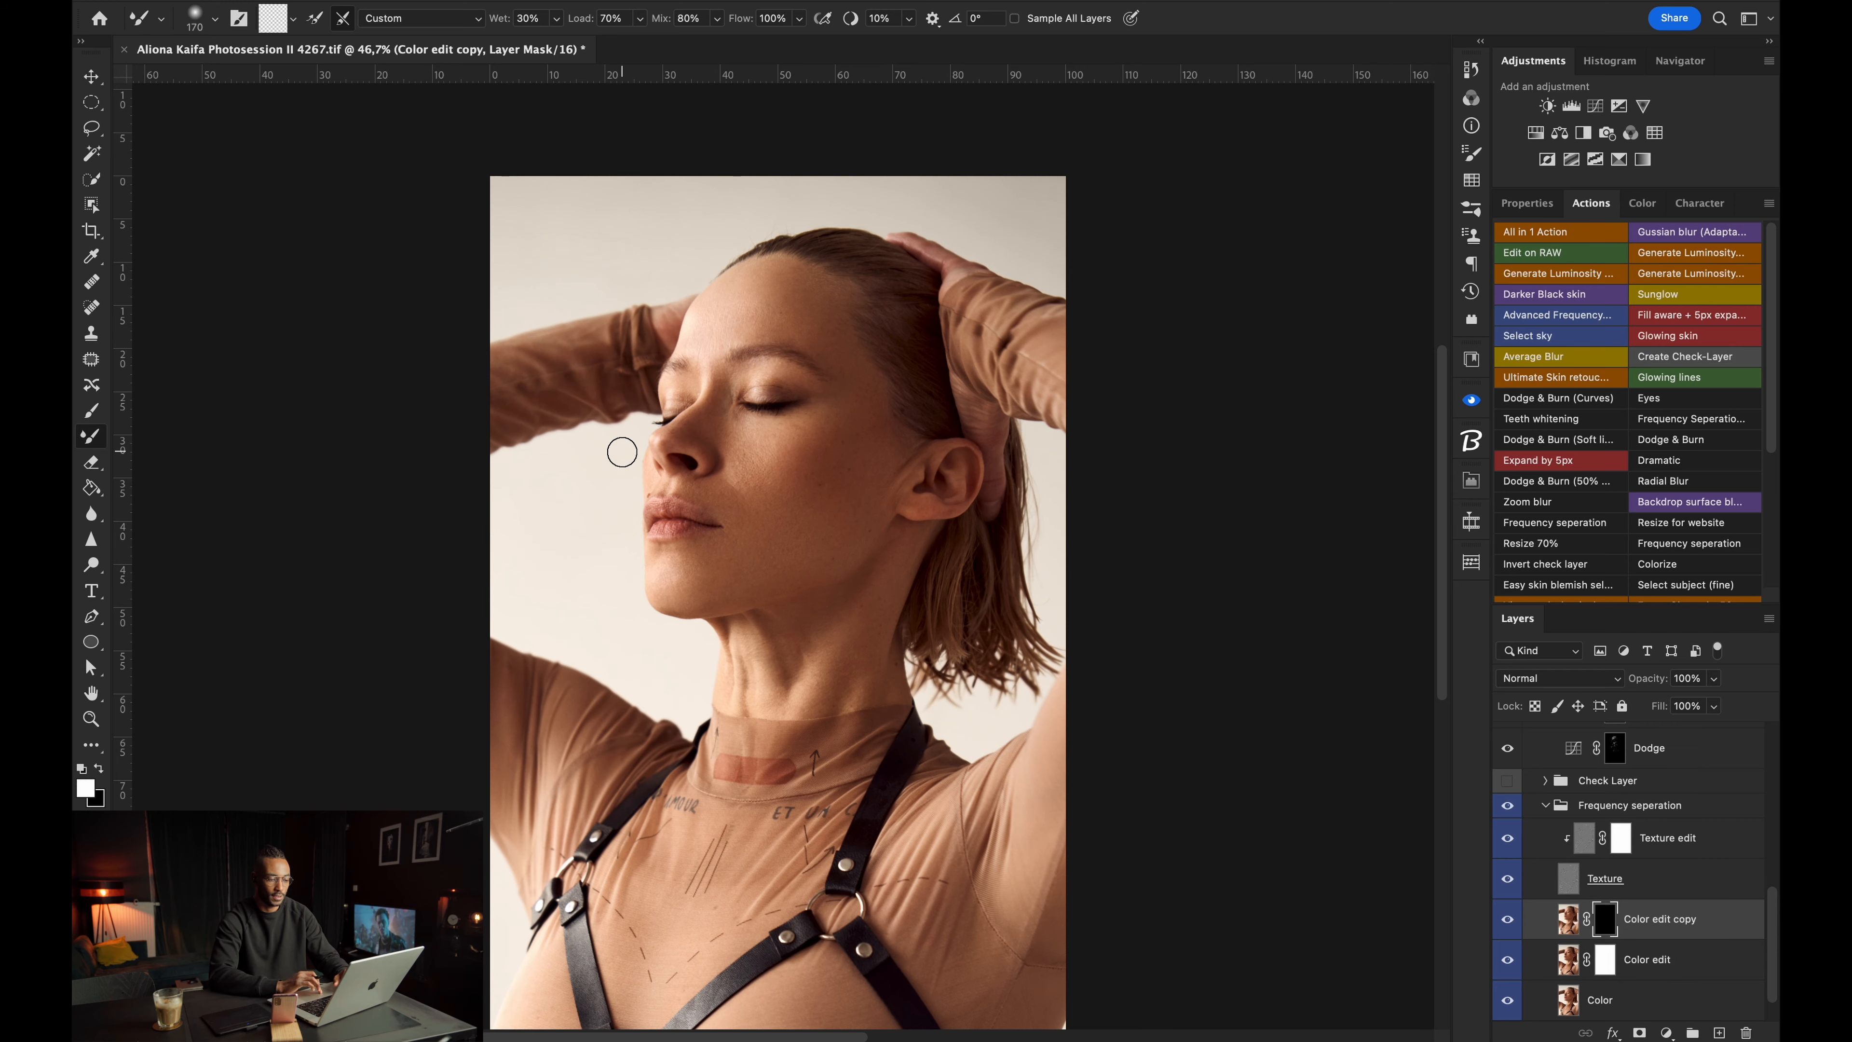
scroll(622, 453, "down", 2)
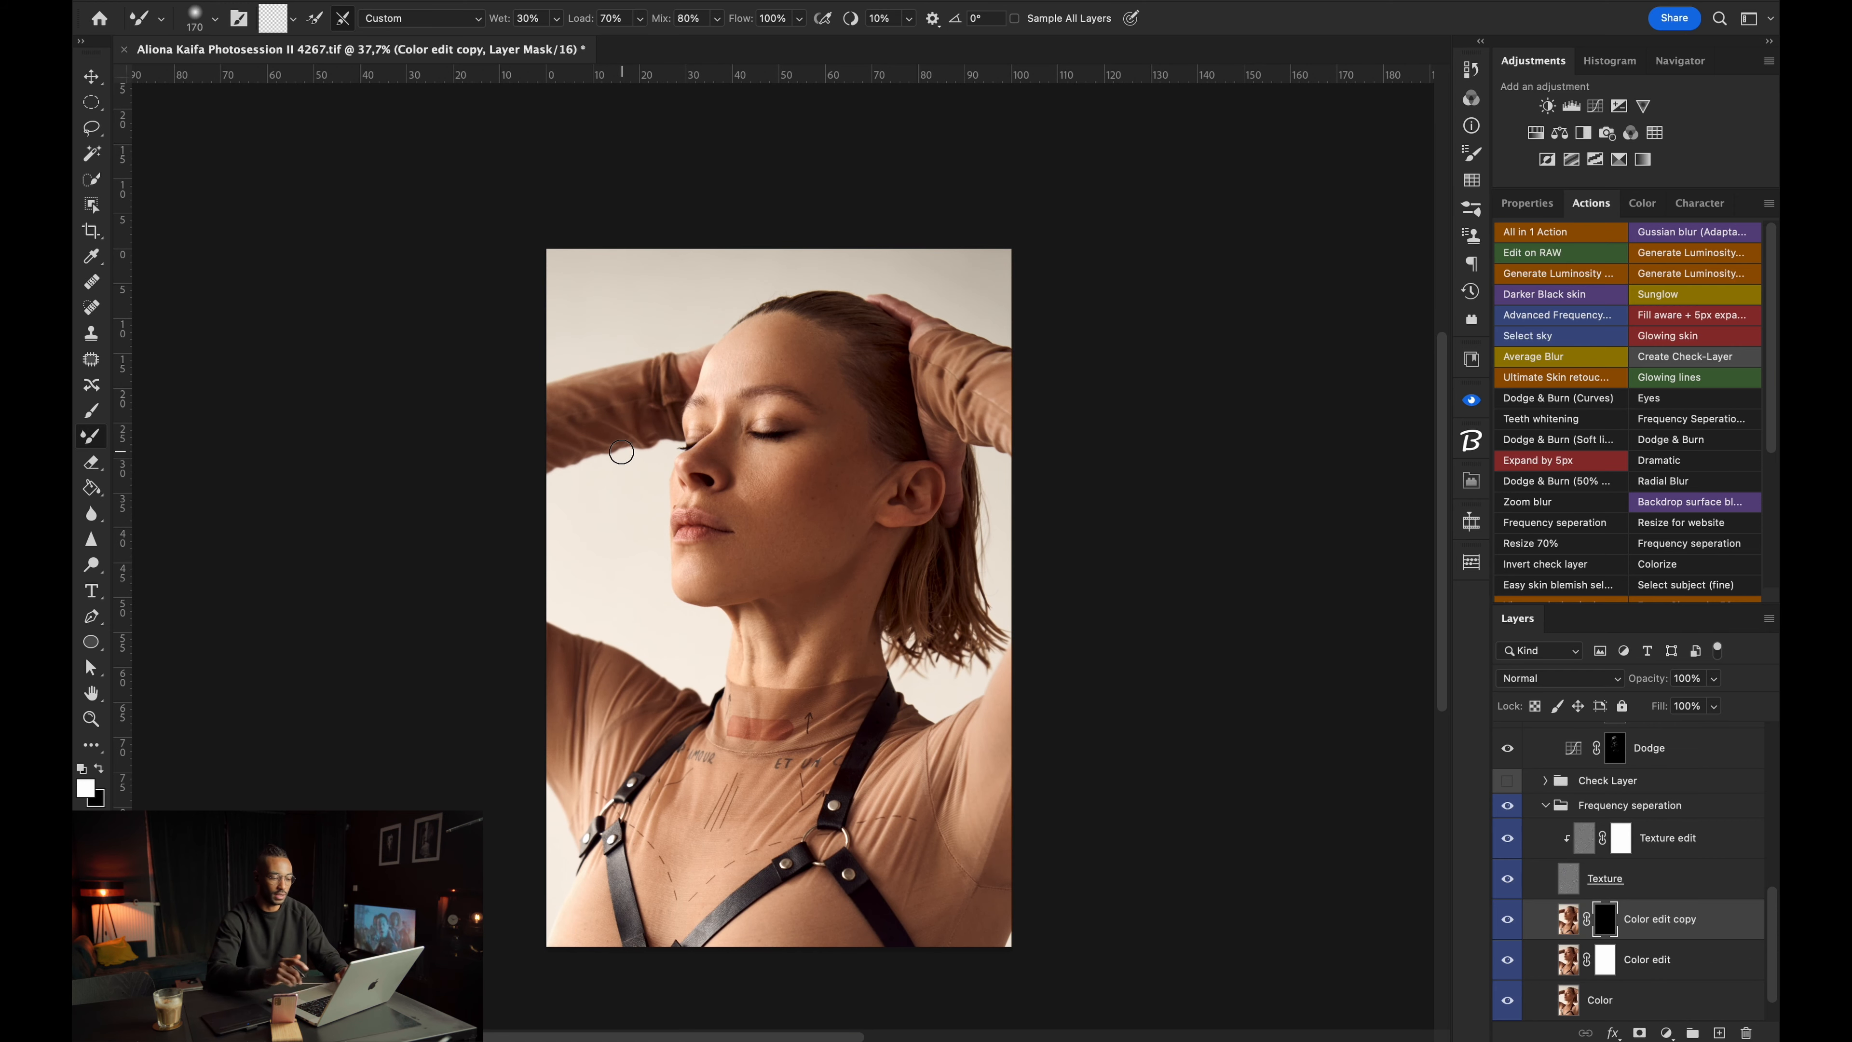
key("alt")
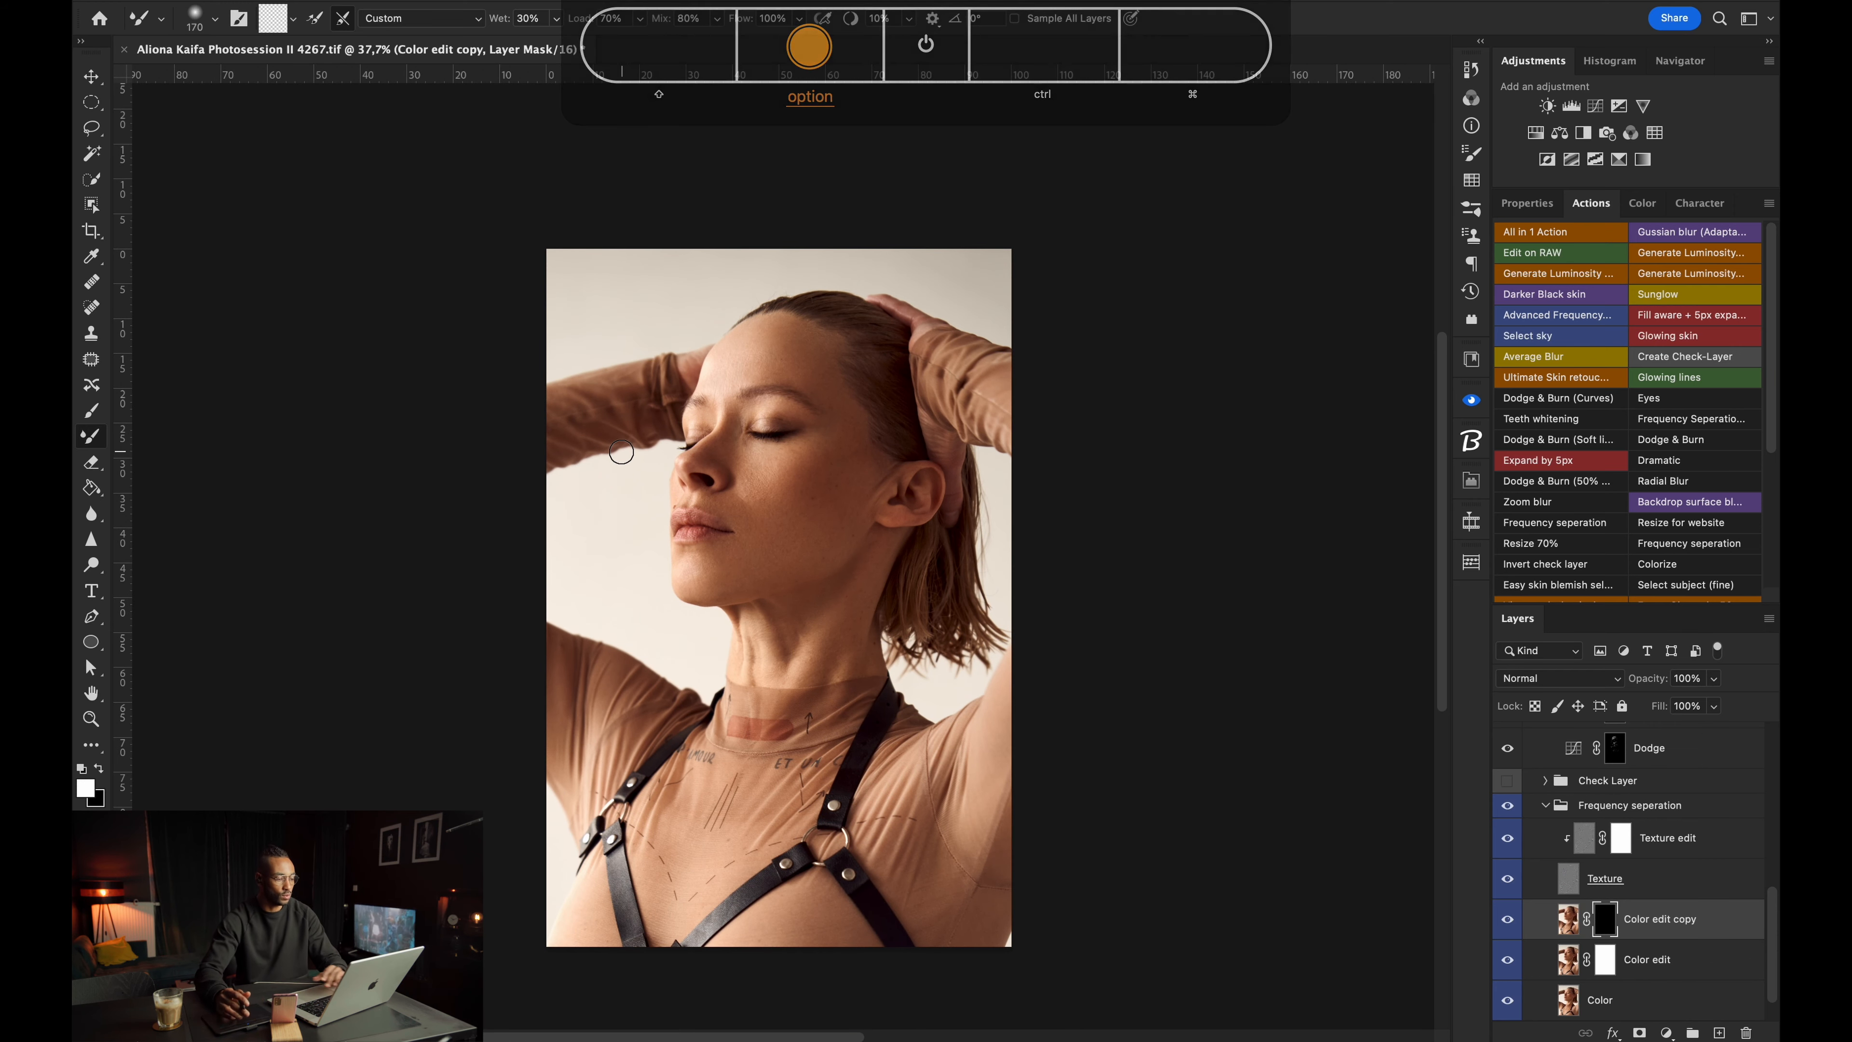
key("b")
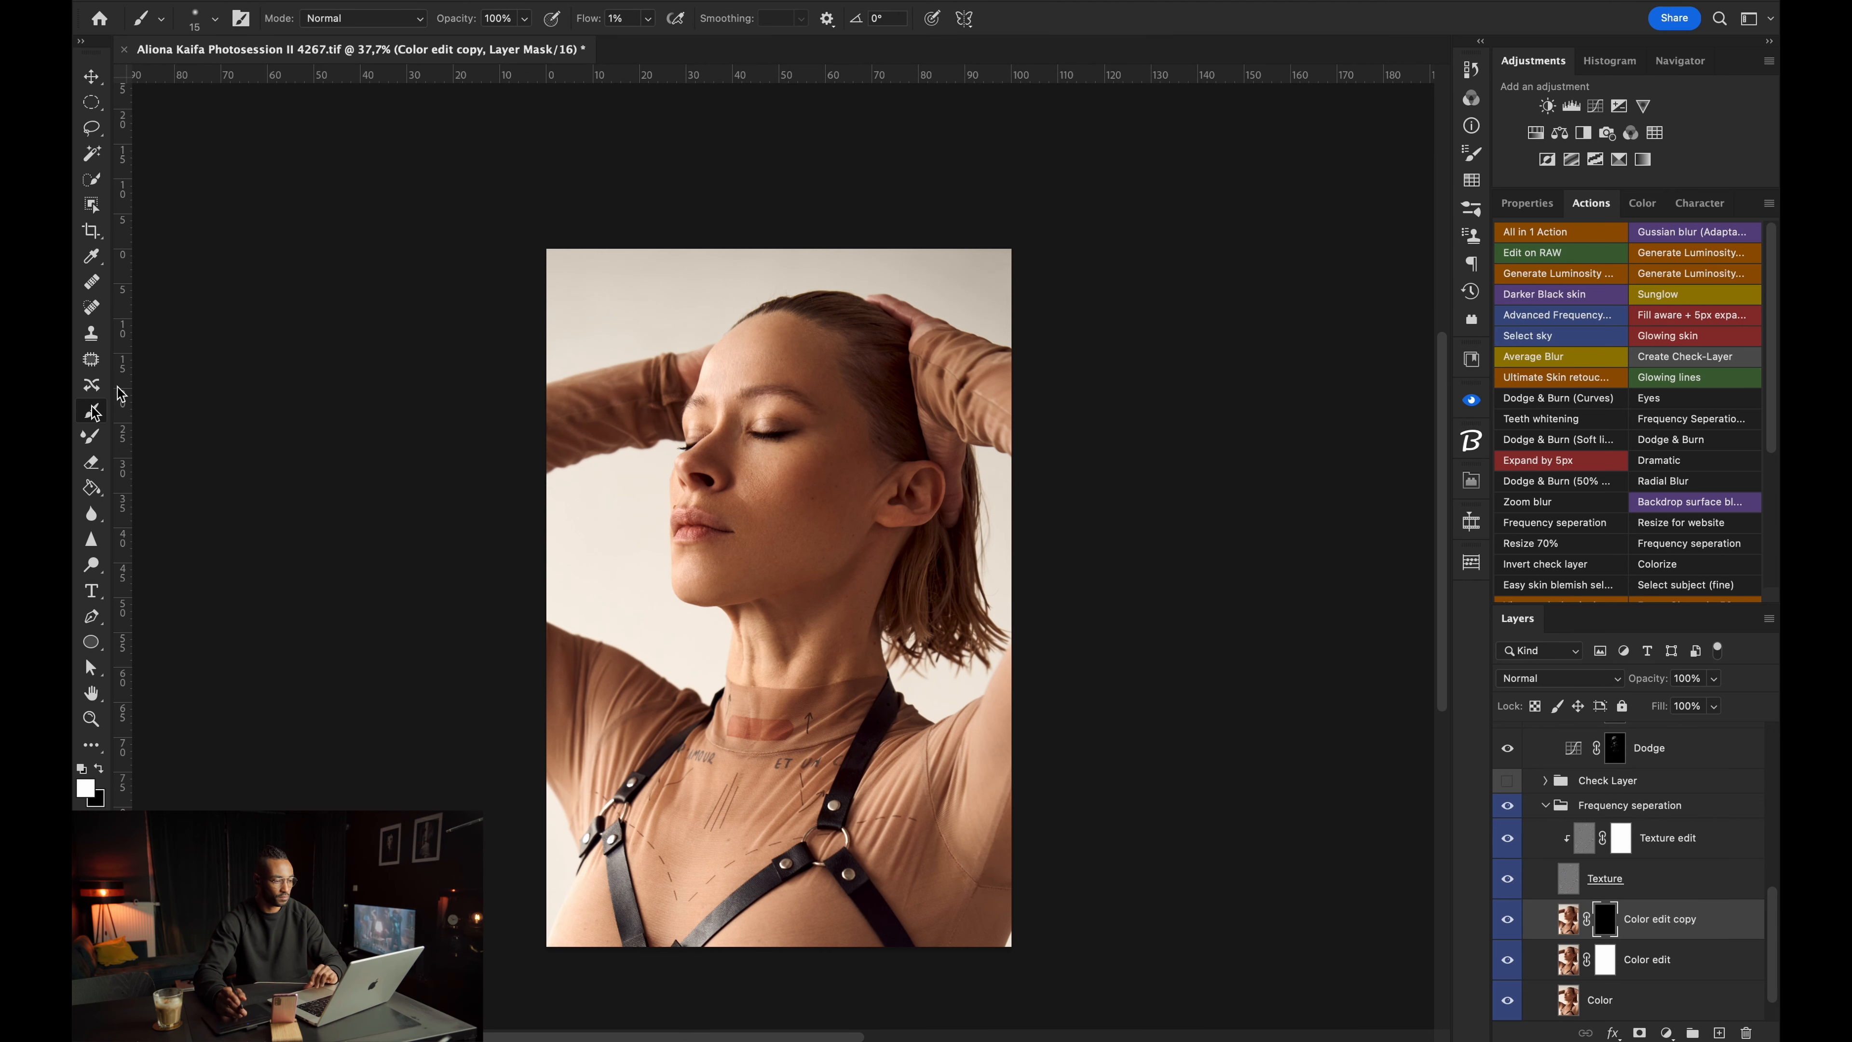
left_click_drag(583, 18, 754, 27)
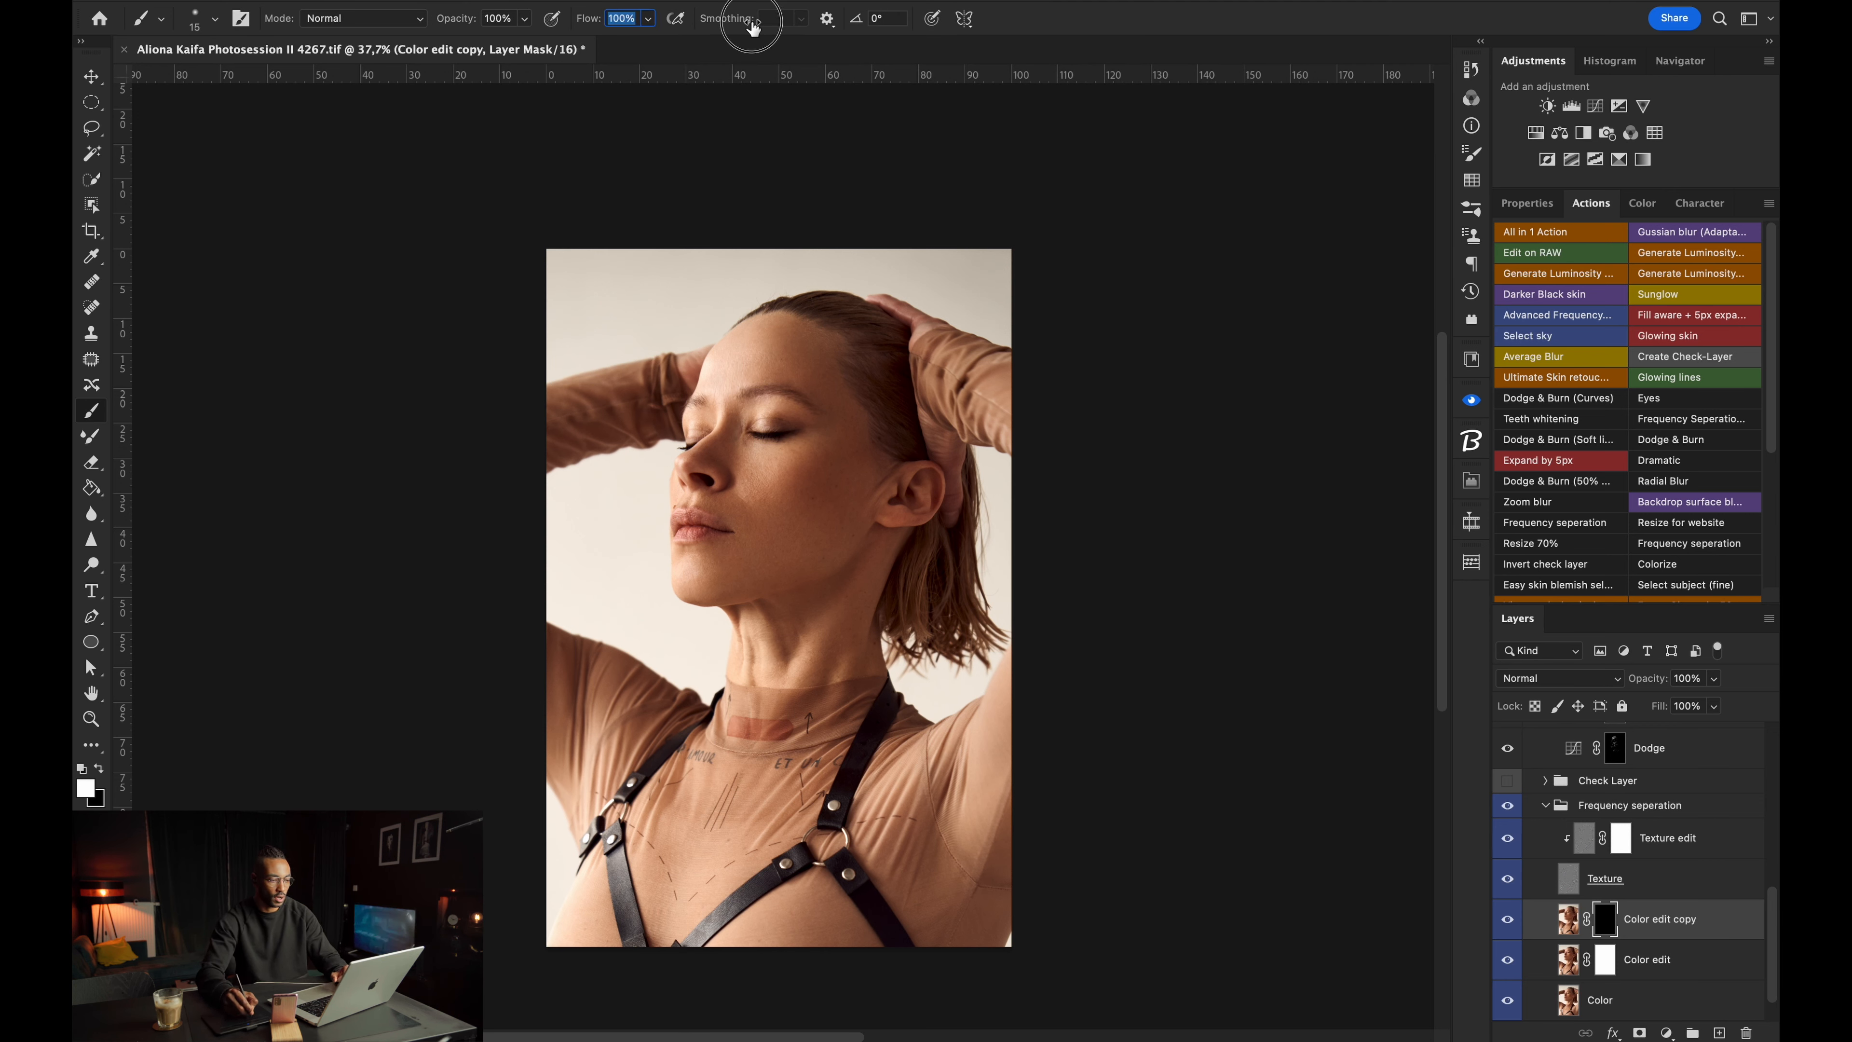
Paint white on the Color edit copy's mask over the cheek, jaw and neck with brush size 221, reduced to 176, and compare the layer off and on.
left_click(794, 511, "ctrl+alt")
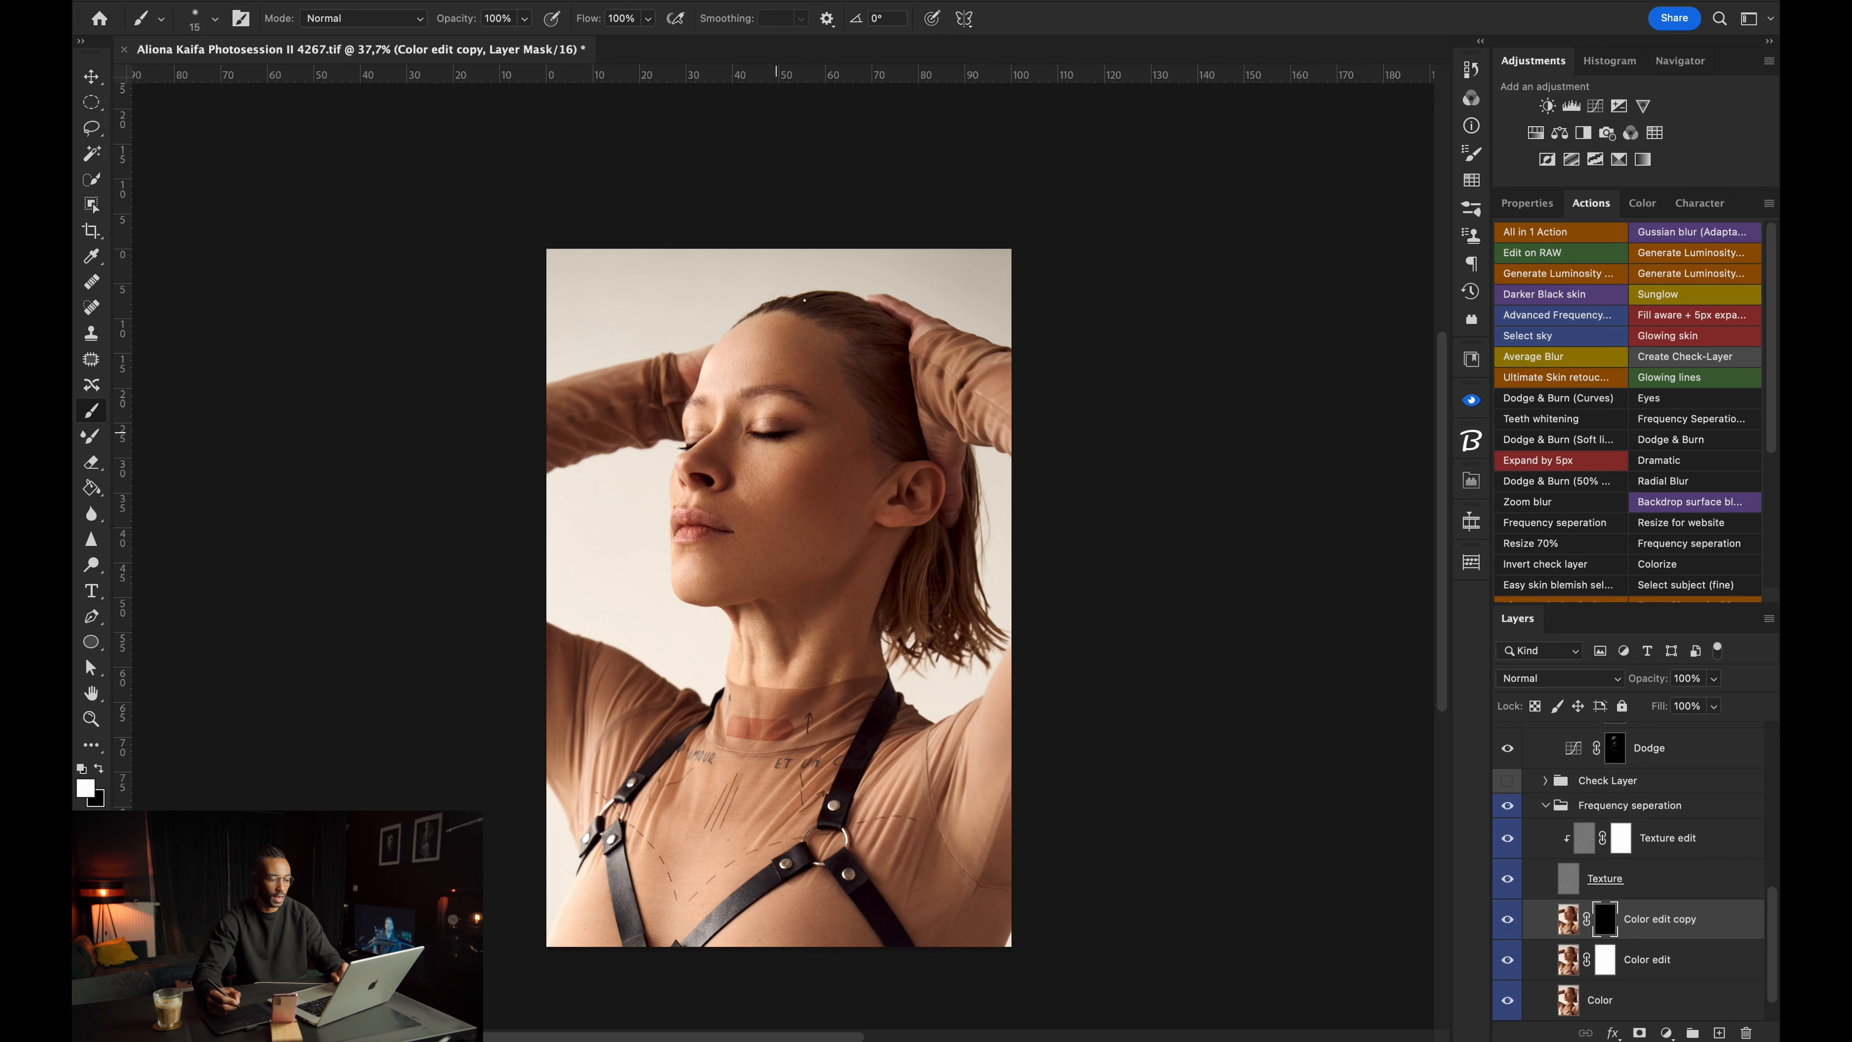
left_click_drag(750, 487, 809, 487)
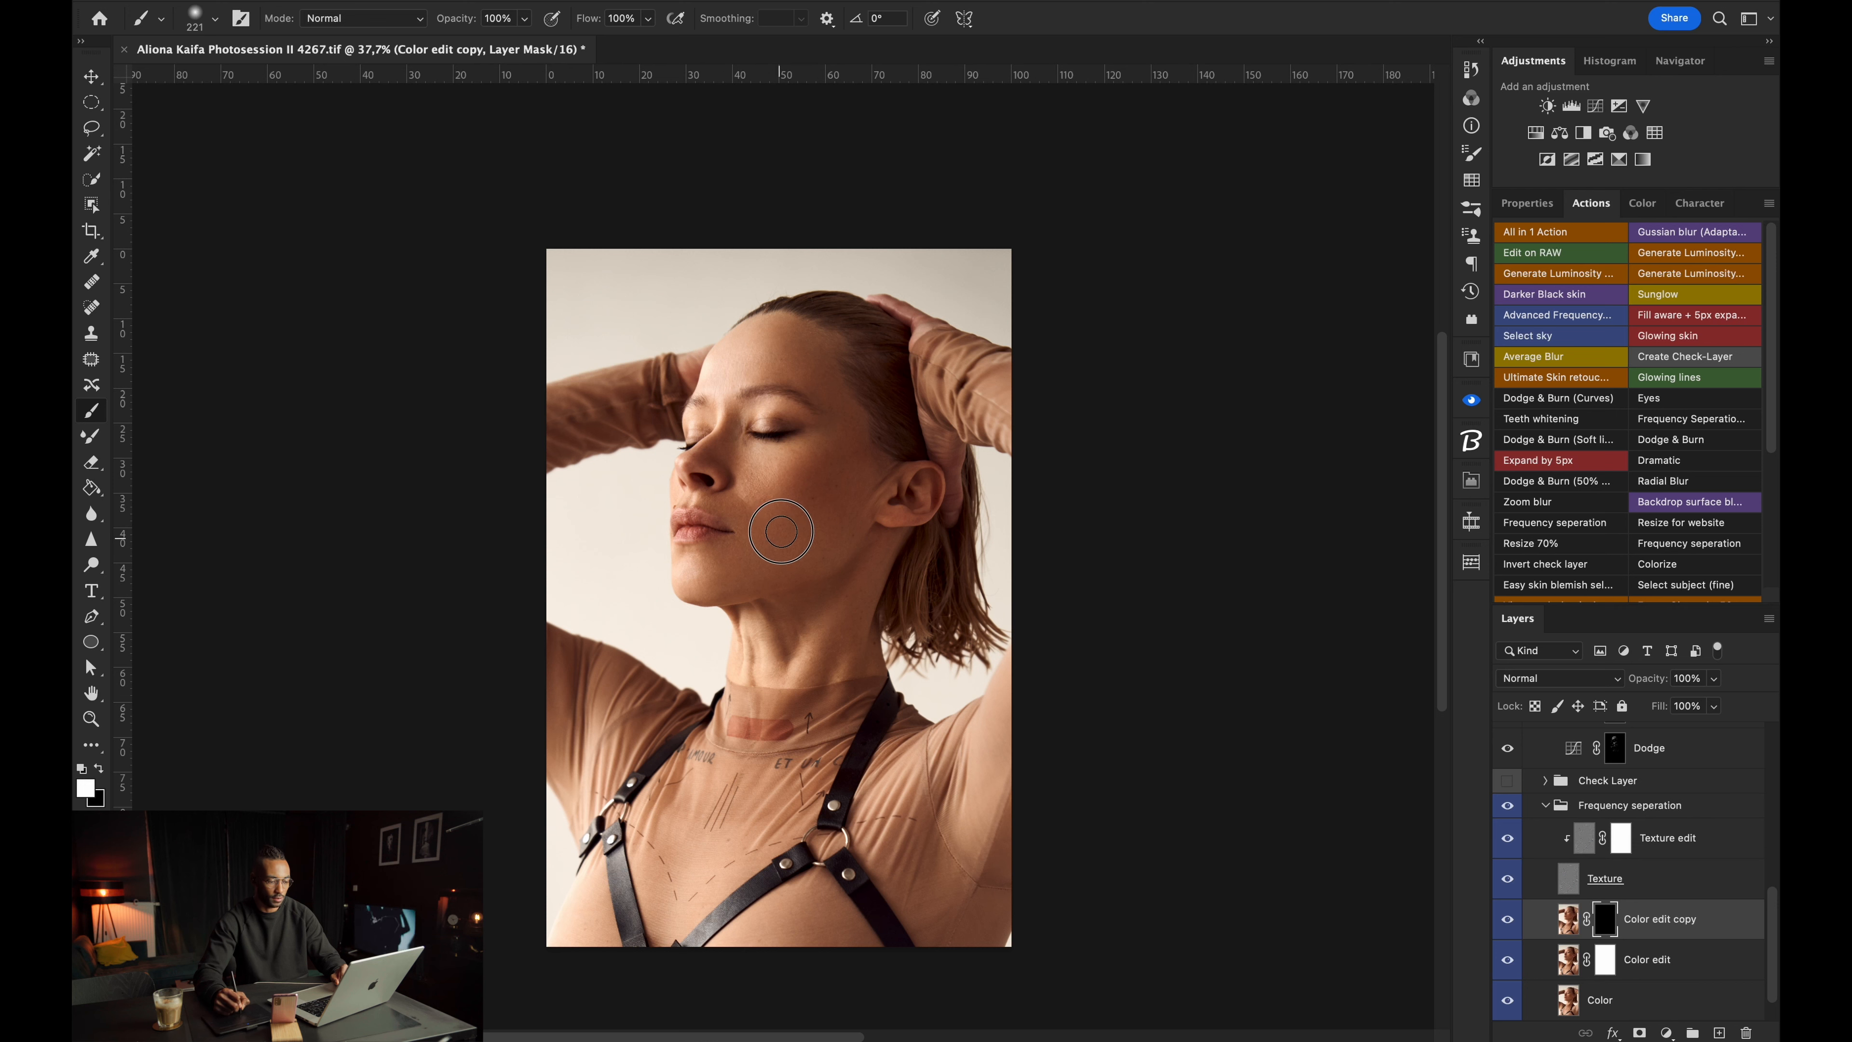
mouse_move(779, 526)
left_mouse_down()
mouse_move(839, 452)
mouse_move(802, 474)
mouse_move(803, 416)
left_mouse_up()
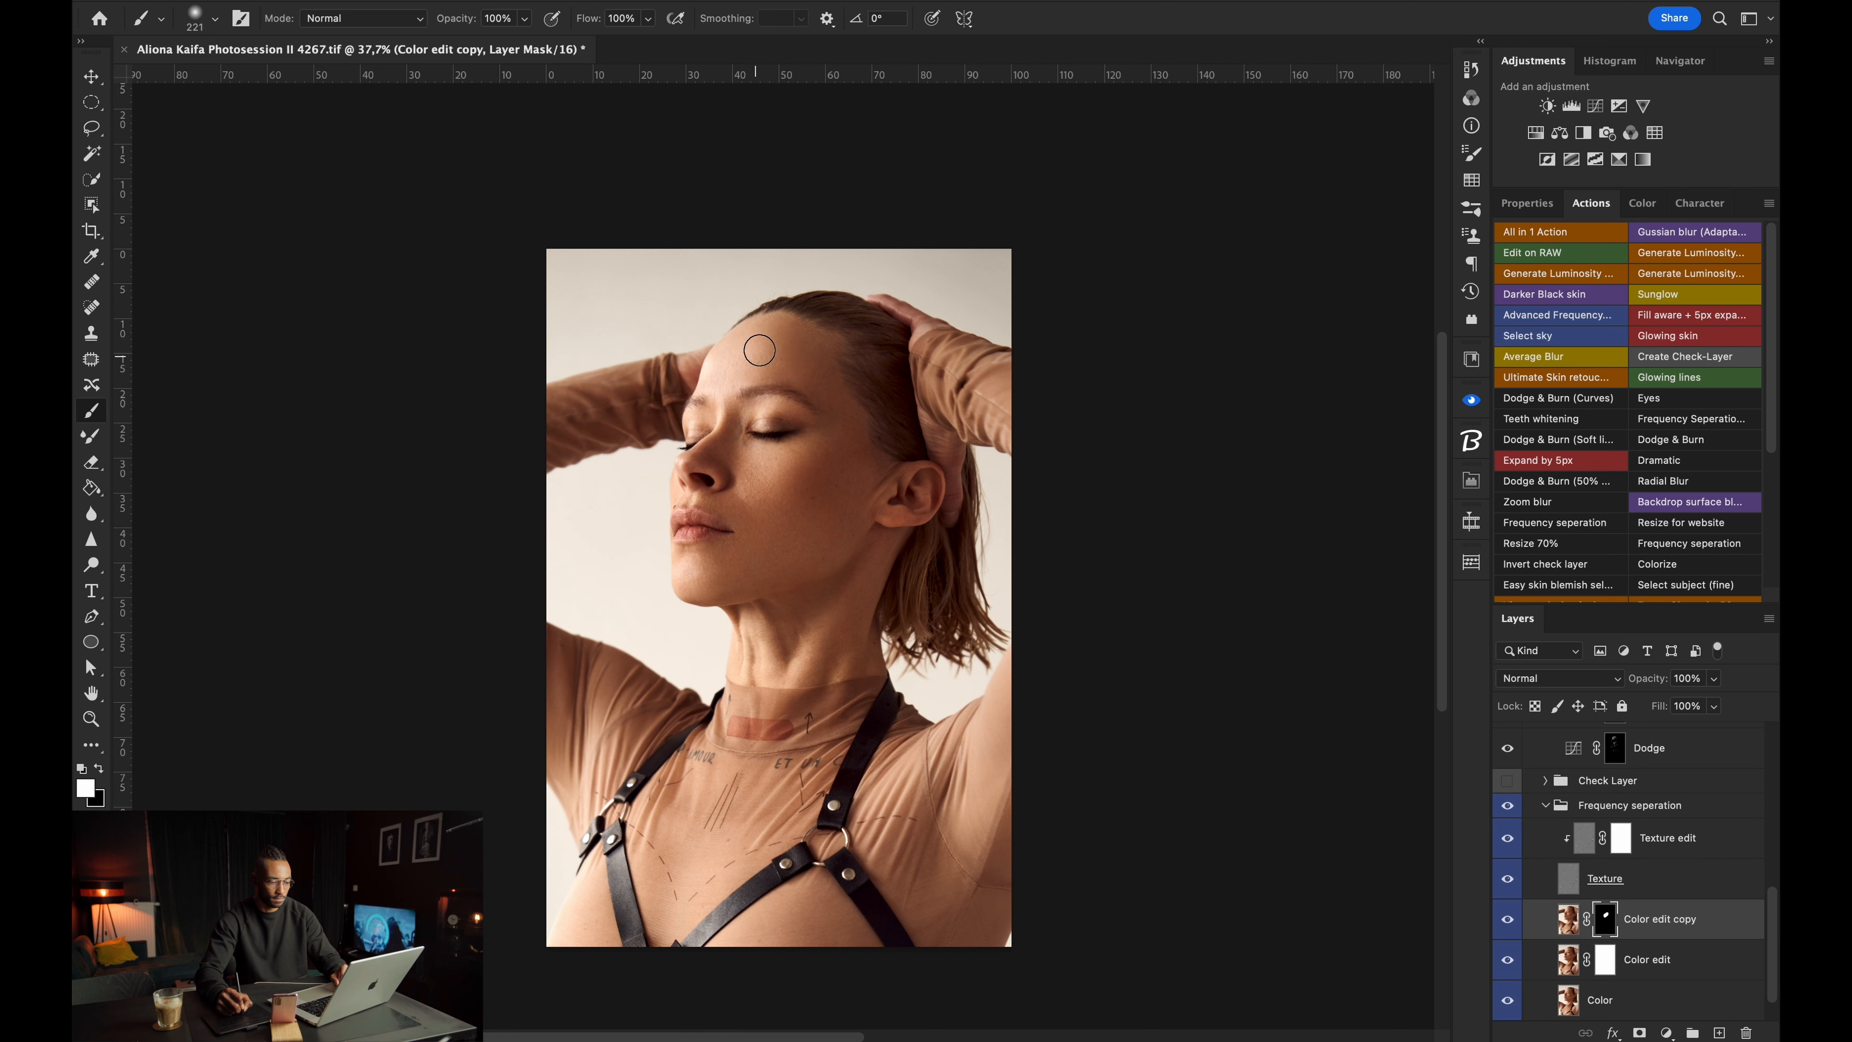
mouse_move(748, 565)
left_mouse_down()
mouse_move(817, 524)
mouse_move(811, 544)
left_mouse_up()
left_click_drag(837, 591, 825, 592)
mouse_move(806, 614)
left_mouse_down()
mouse_move(782, 676)
mouse_move(758, 651)
mouse_move(806, 656)
mouse_move(865, 579)
mouse_move(809, 631)
mouse_move(788, 616)
mouse_move(768, 662)
mouse_move(844, 641)
mouse_move(846, 621)
mouse_move(782, 631)
left_mouse_up()
left_click(1509, 920)
left_click(1516, 925)
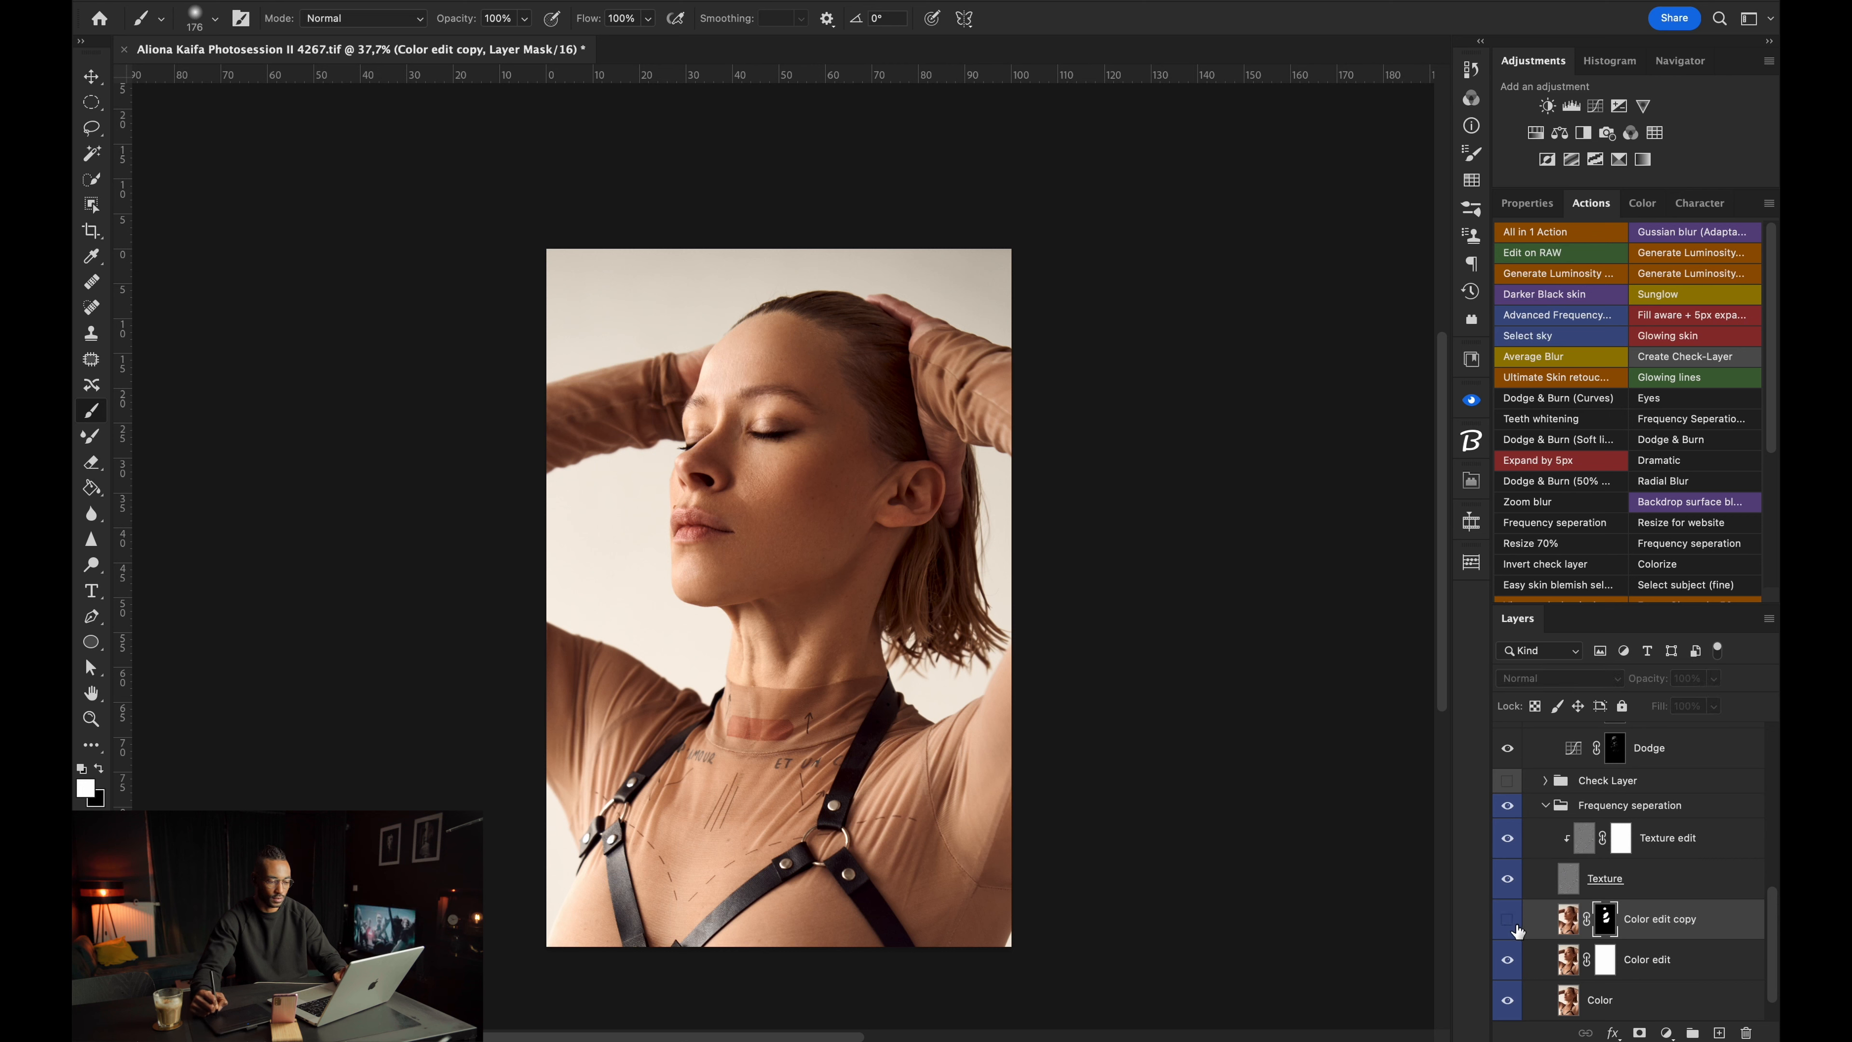